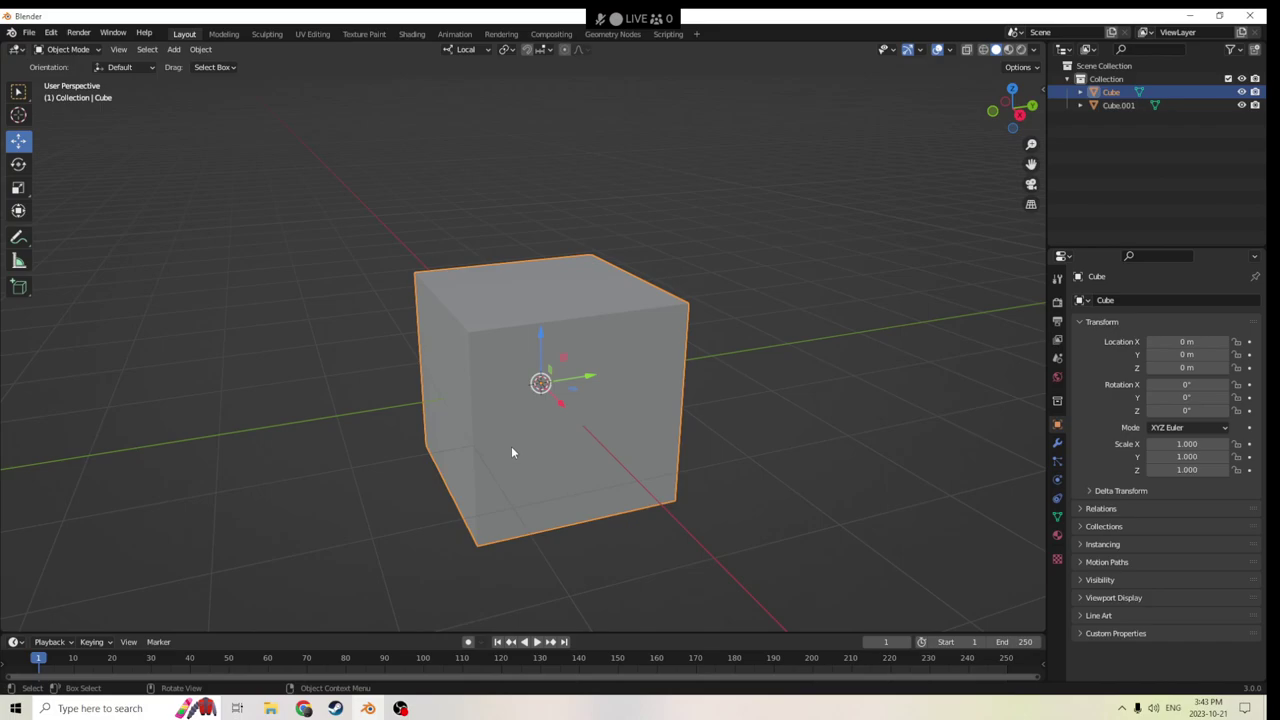
key("shift+a")
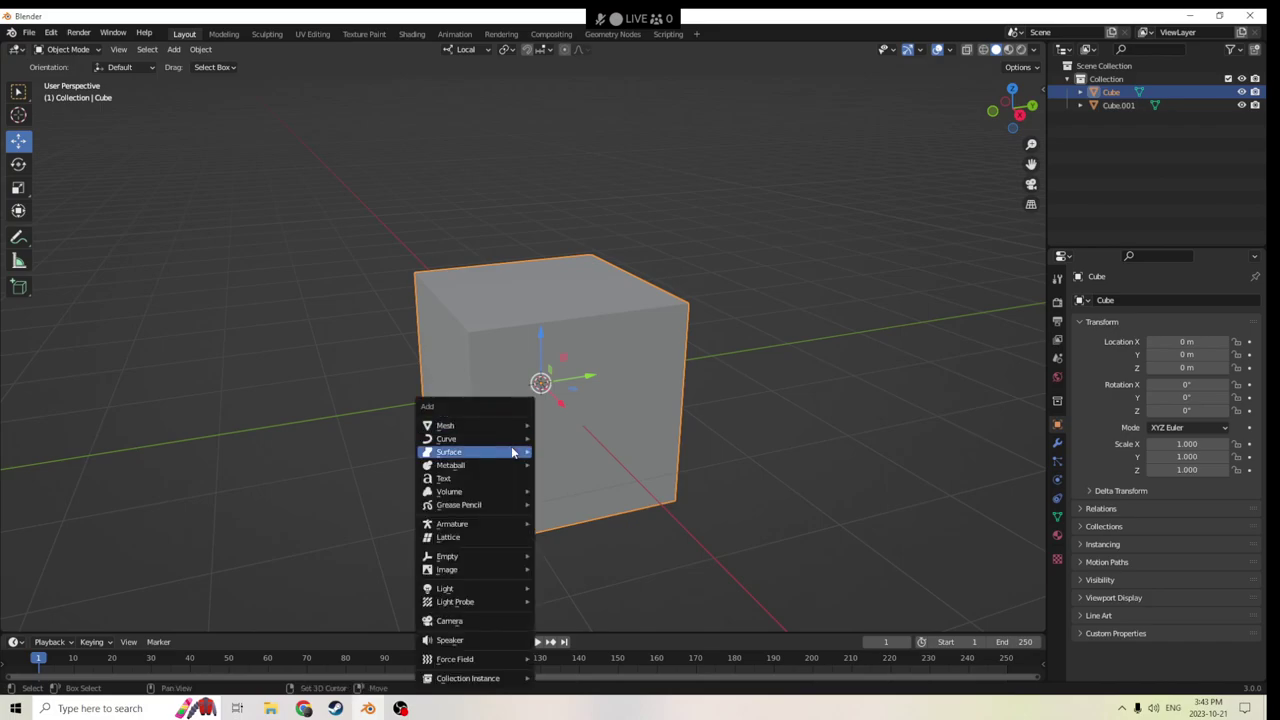
mouse_move(497, 425)
key("Escape")
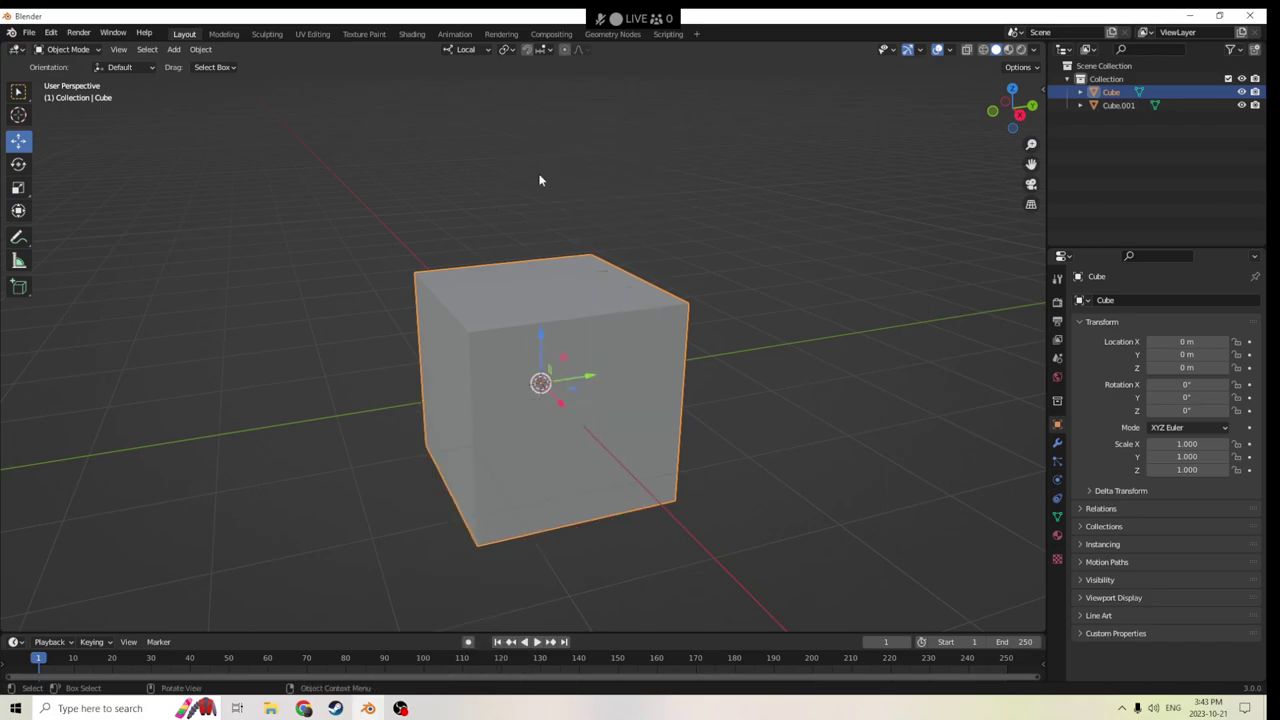
Add a second cube mesh at the origin, overlapping the existing cube.
key("shift+a")
mouse_move(487, 302)
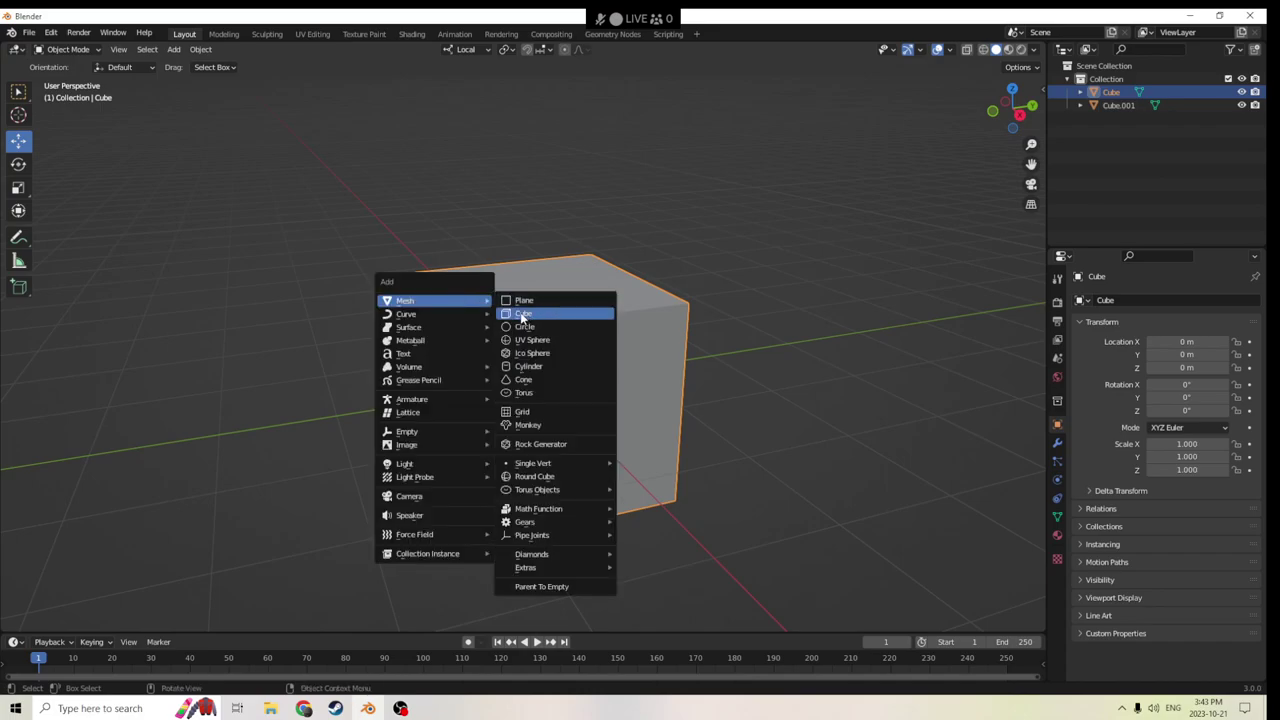
left_click(522, 315)
scroll(655, 376, "up", 2)
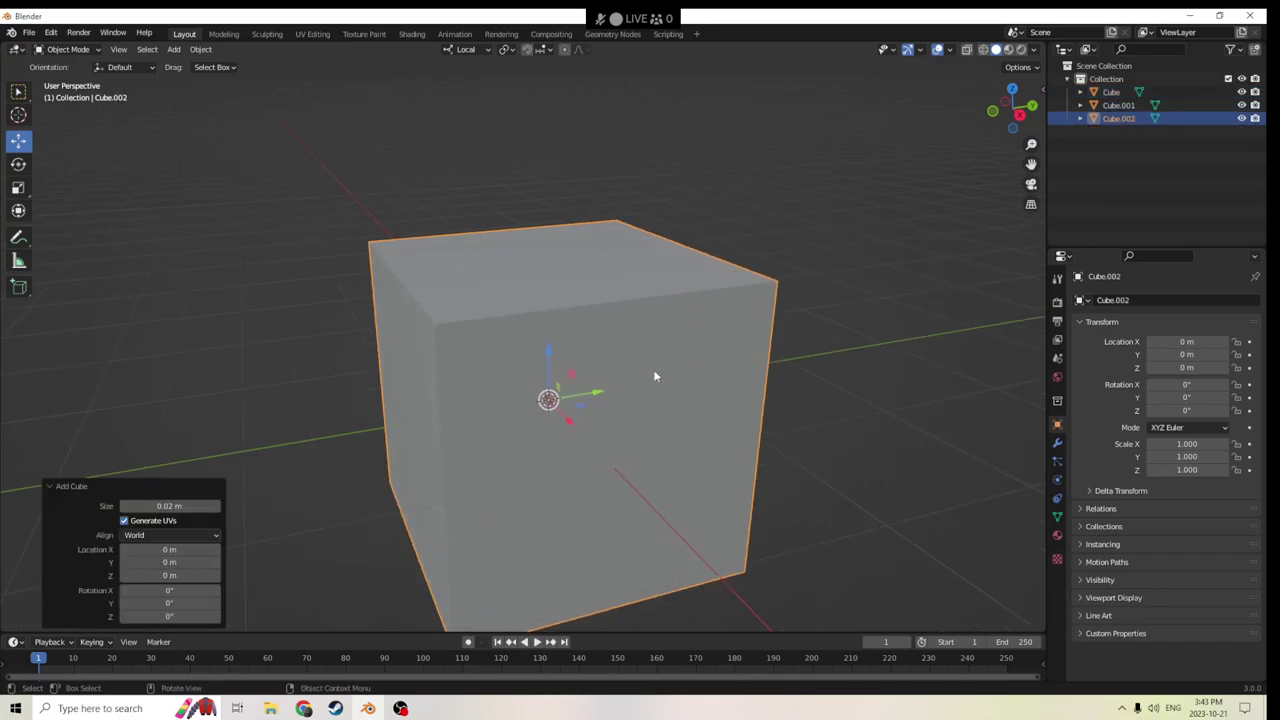
Select the original cube together with the new one and open both for mesh editing.
left_click(581, 434, "shift")
scroll(581, 434, "down", 1)
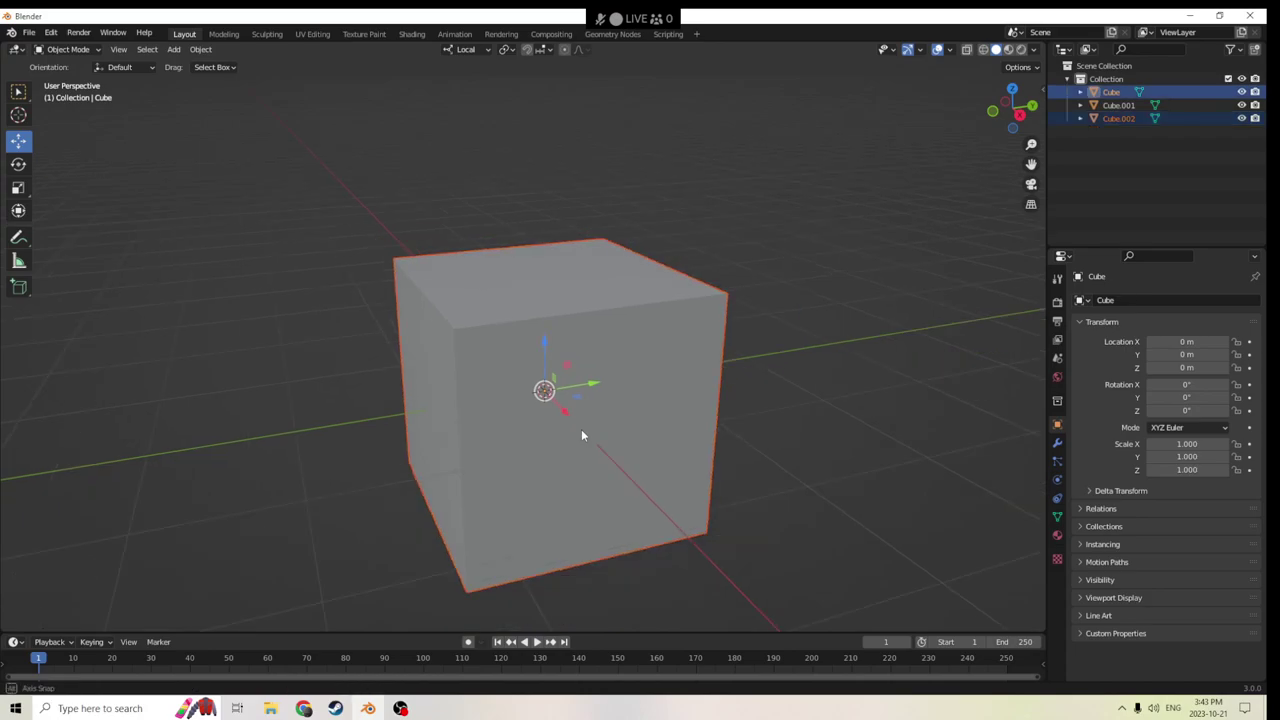
middle_click_drag(581, 432, 657, 444)
key("Tab")
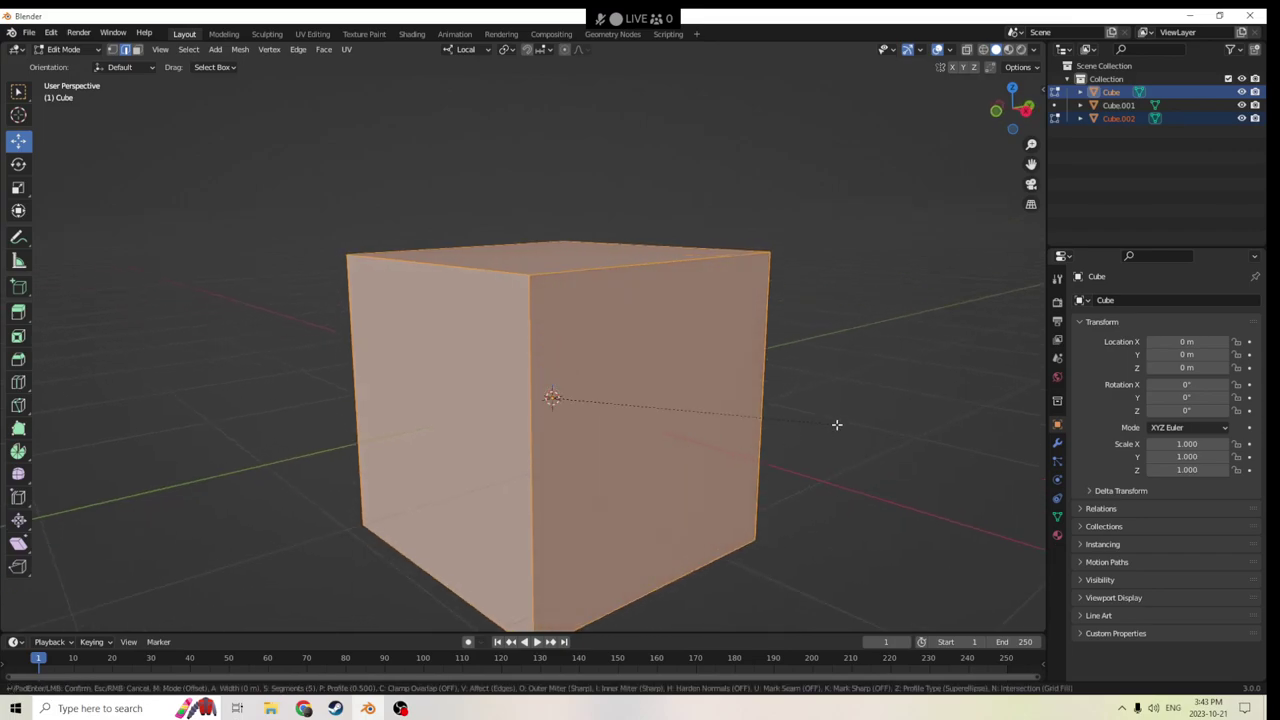
Bevel all edges of both cubes with 6 segments and a width of about 0.00885 m, and return to Object Mode.
key("ctrl+b")
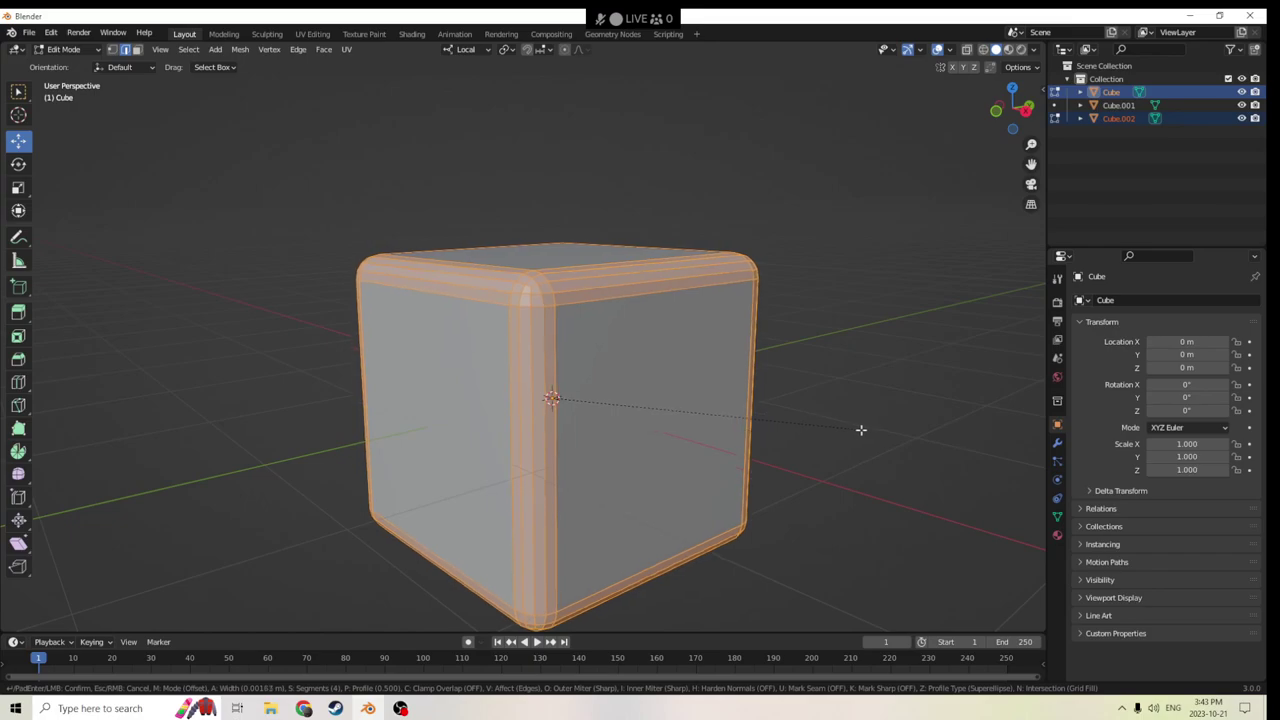
scroll(860, 429, "down", 4)
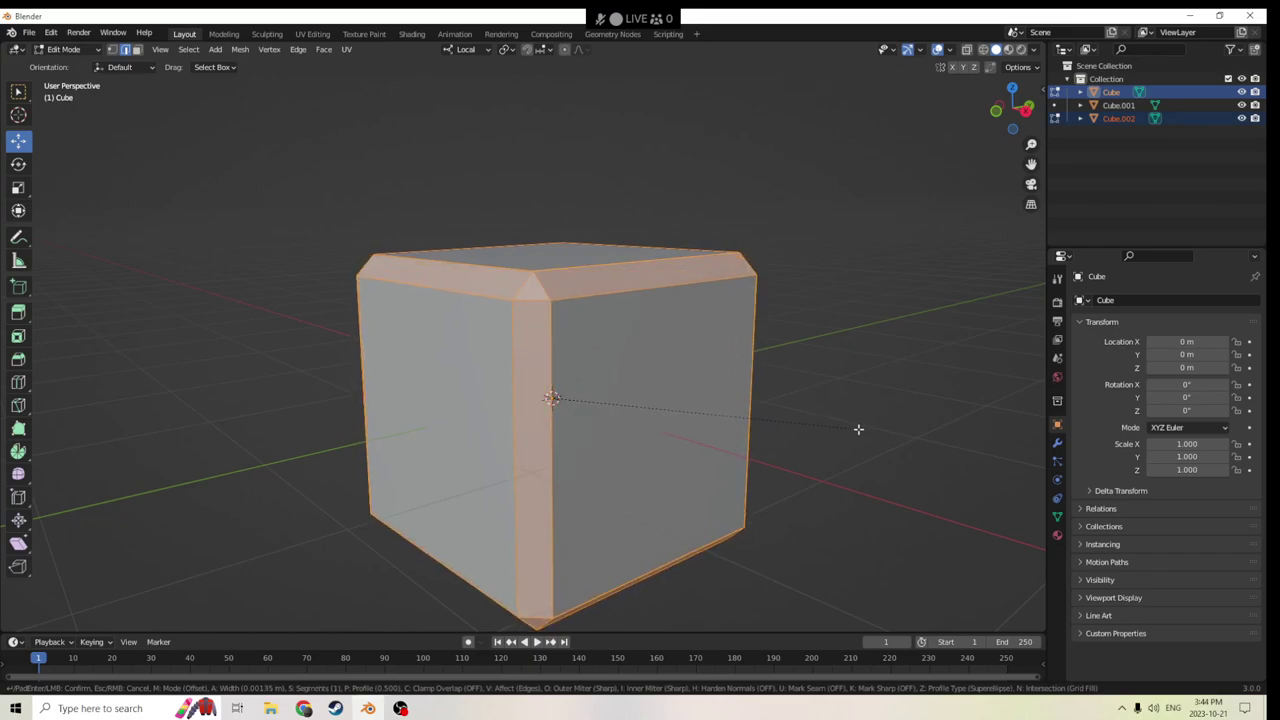
scroll(857, 429, "up", 3)
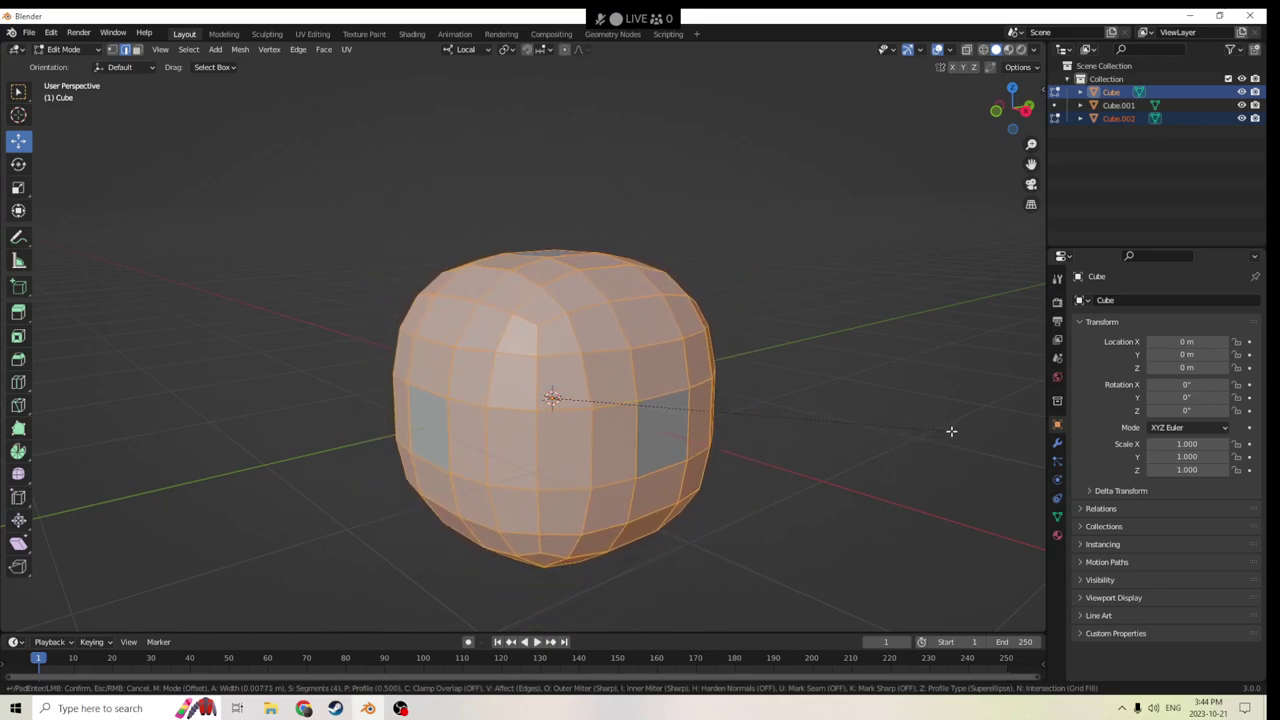
scroll(951, 431, "up", 1)
scroll(963, 431, "up", 1)
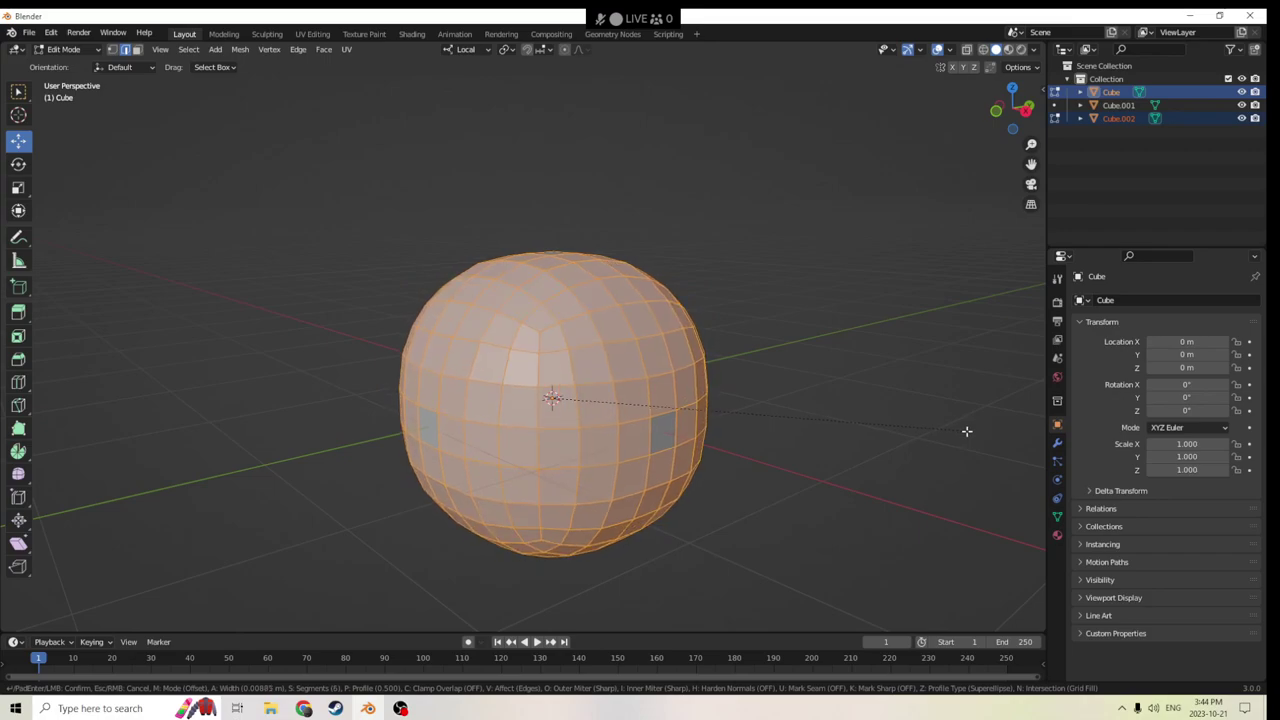
left_click(966, 431)
middle_click_drag(963, 434, 927, 441)
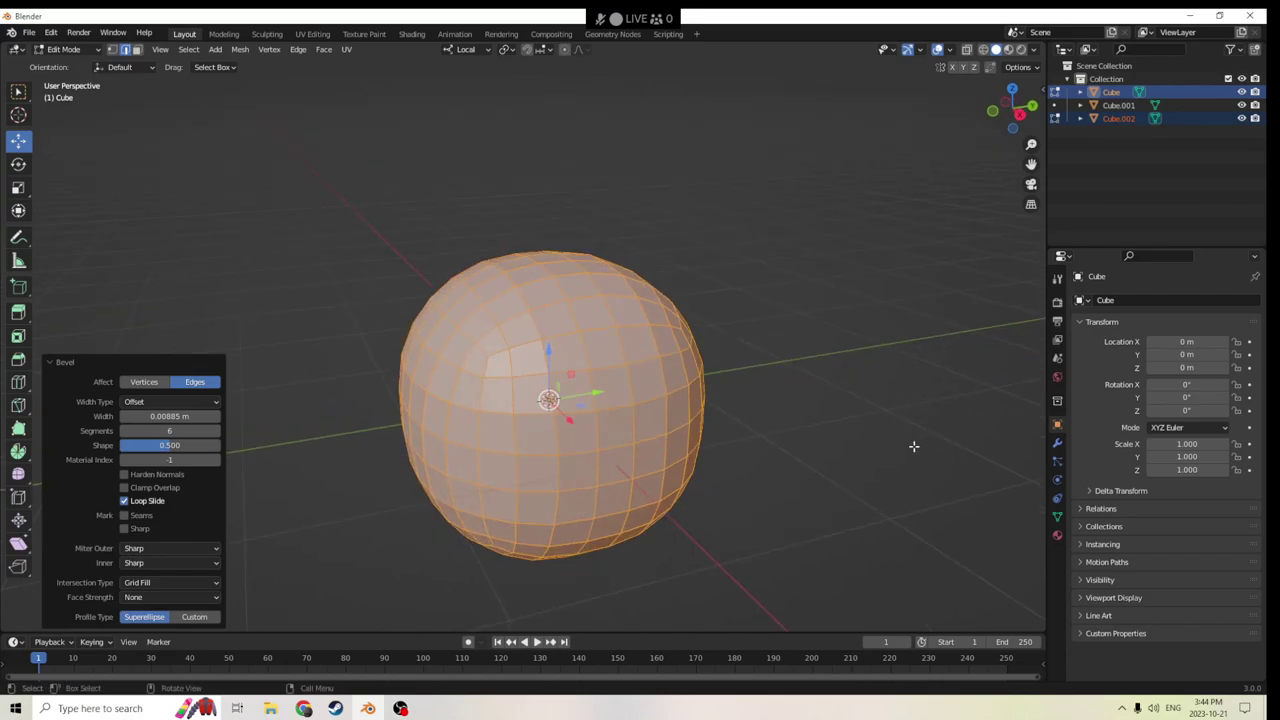
key("Tab")
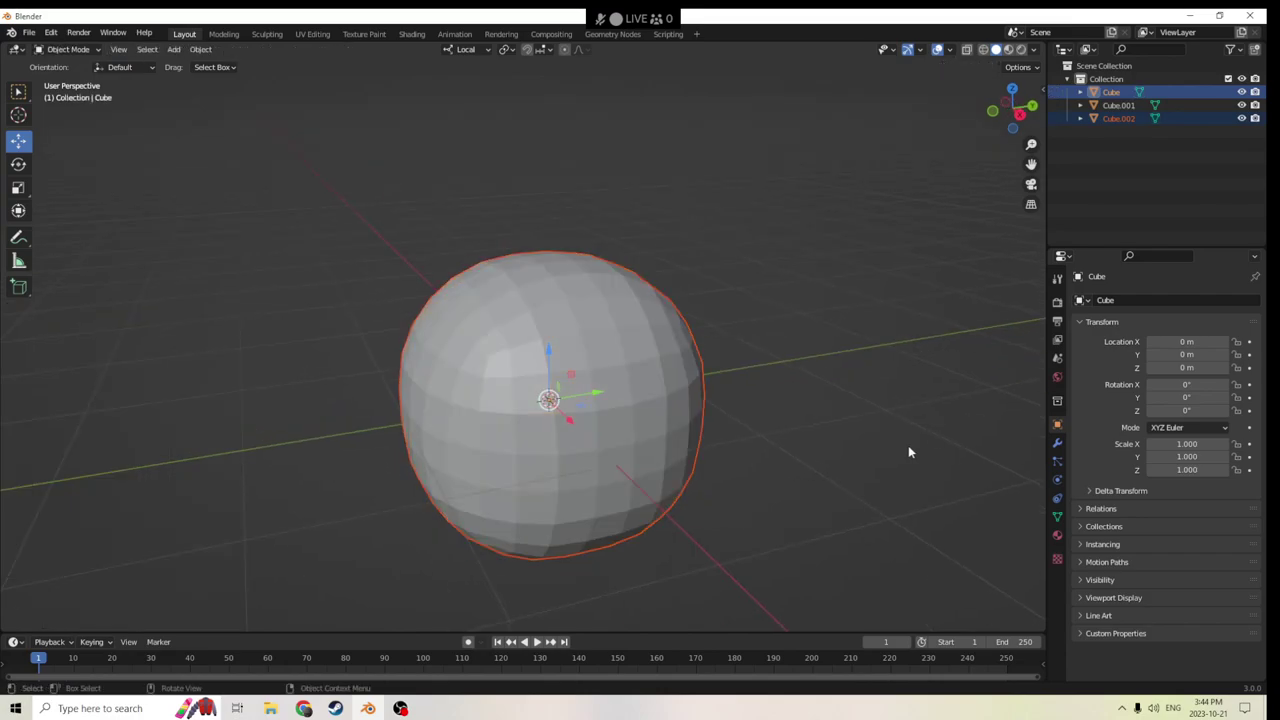
Shade the viewport in Material Preview and show the material settings of Cube.002, selected alone.
left_click(1009, 49)
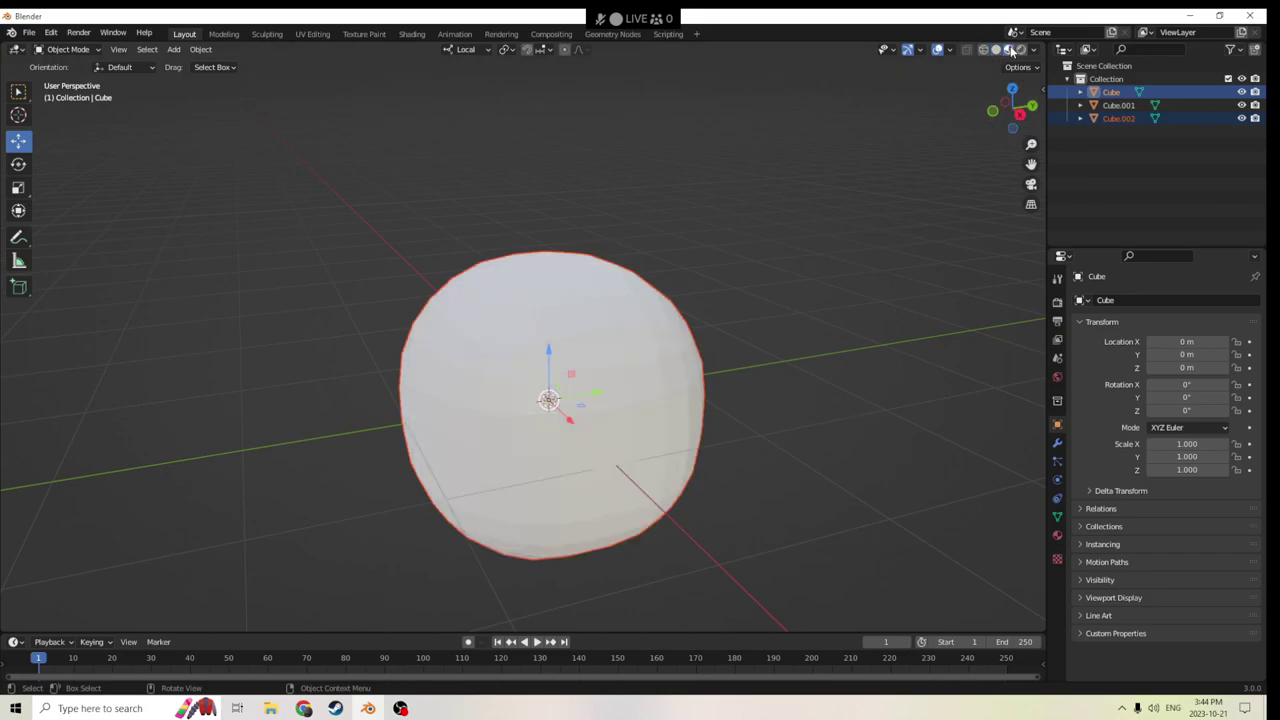
left_click(1057, 535)
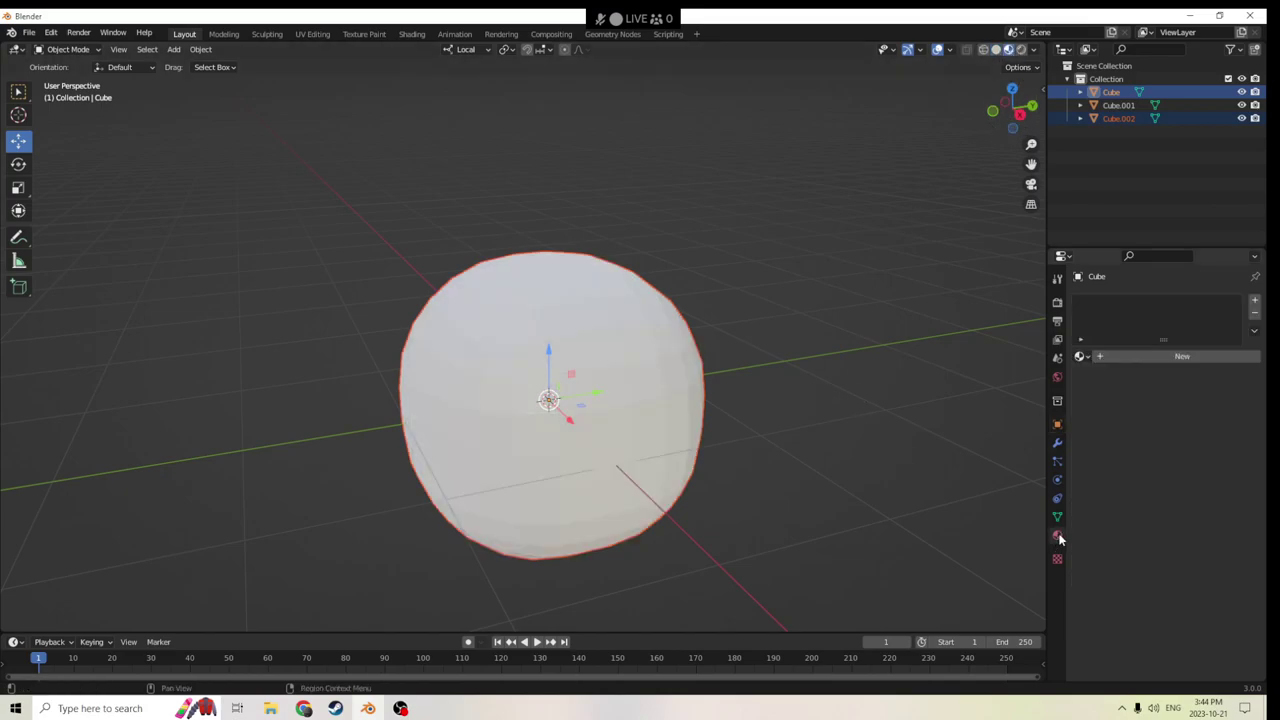
left_click(596, 400)
left_click(907, 394)
left_click(680, 392)
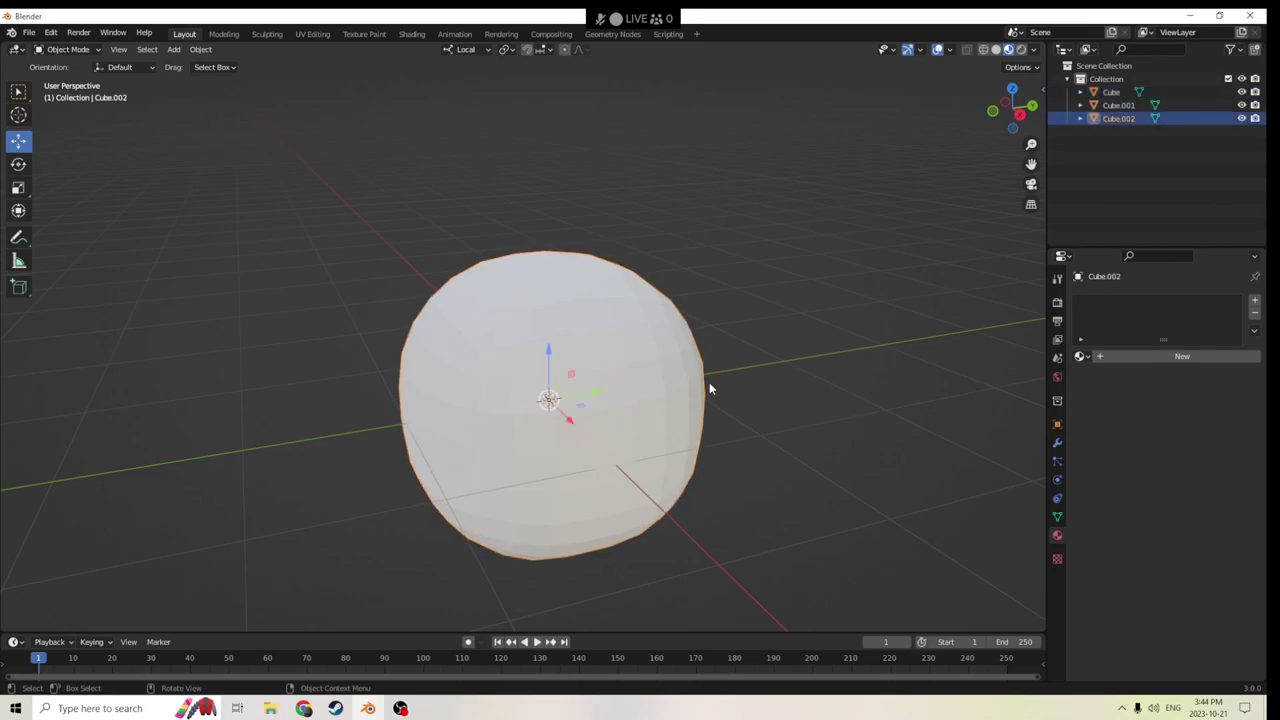
Create a new material on Cube.002 with a light orange subsurface color and assign it to the whole mesh.
left_click(1255, 301)
left_click(1148, 357)
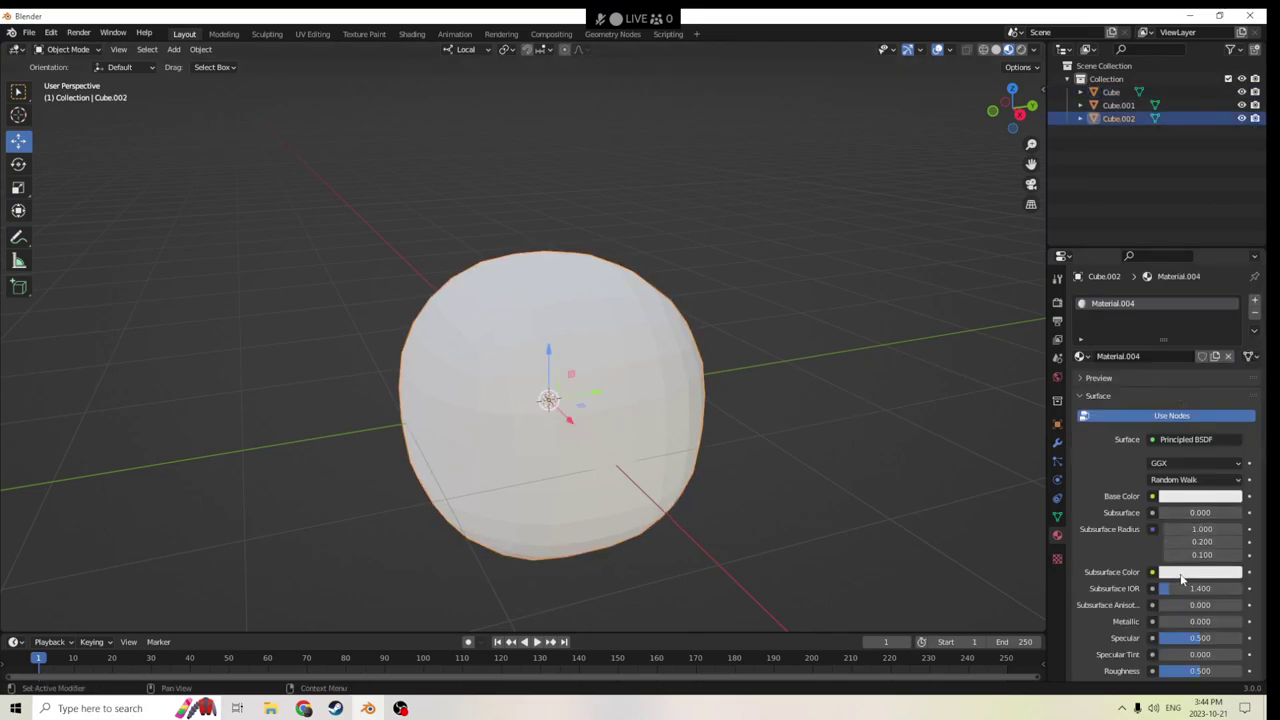
left_click(1181, 576)
left_click_drag(1174, 434, 1161, 452)
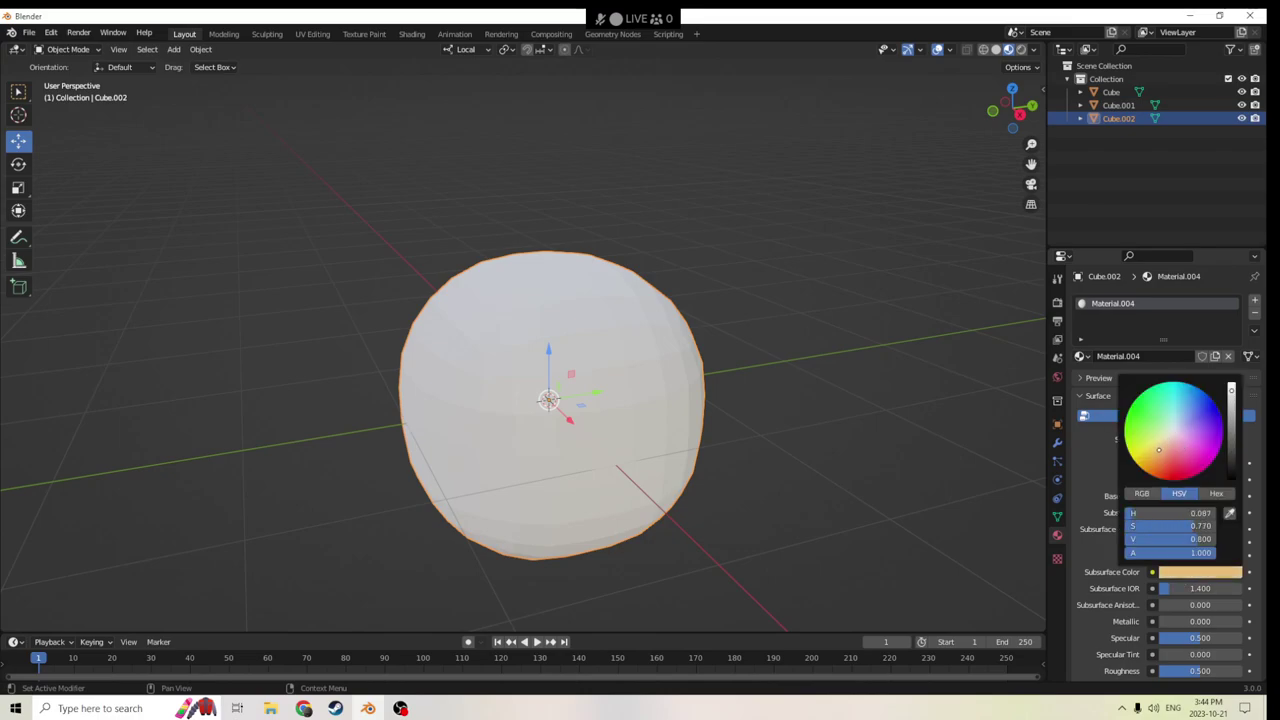
key("Tab")
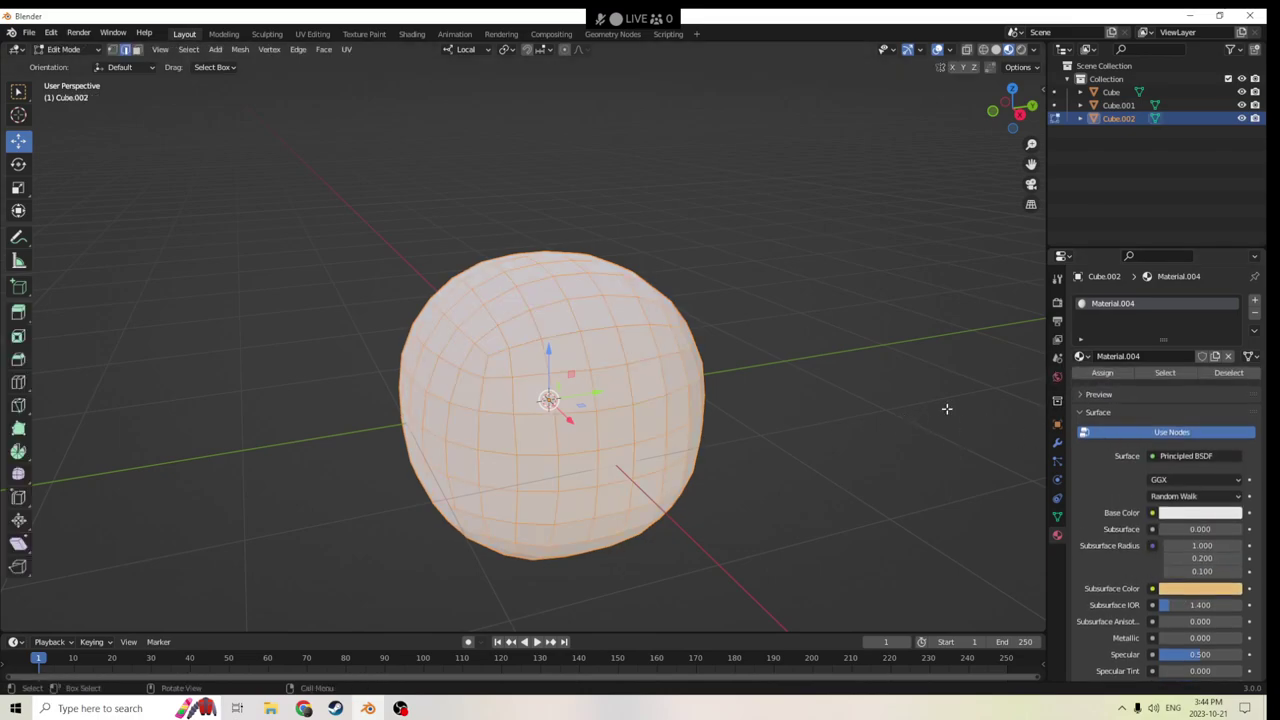
left_click(1100, 373)
key("Tab")
mouse_move(901, 404)
middle_mouse_down()
mouse_move(917, 414)
mouse_move(883, 411)
middle_mouse_up()
key("s")
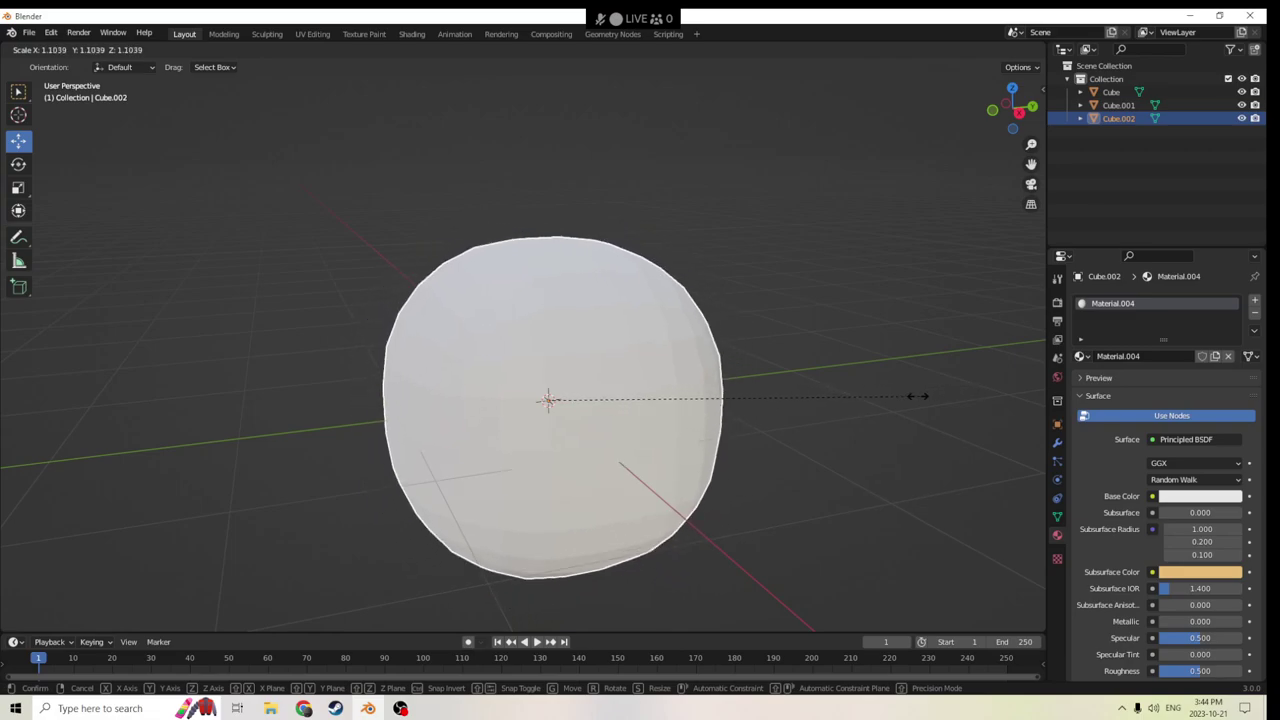
key("Escape")
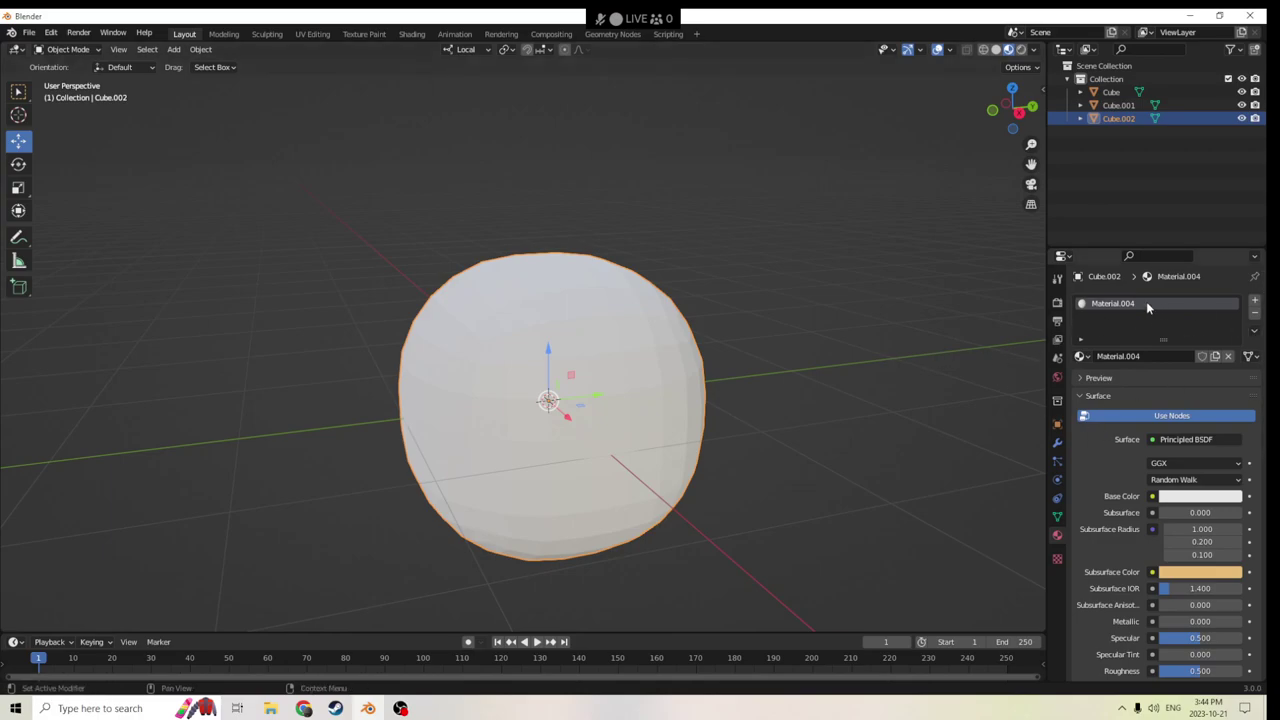
Replace the material on Cube.002 with a new one that has a yellow base color.
left_click(1256, 316)
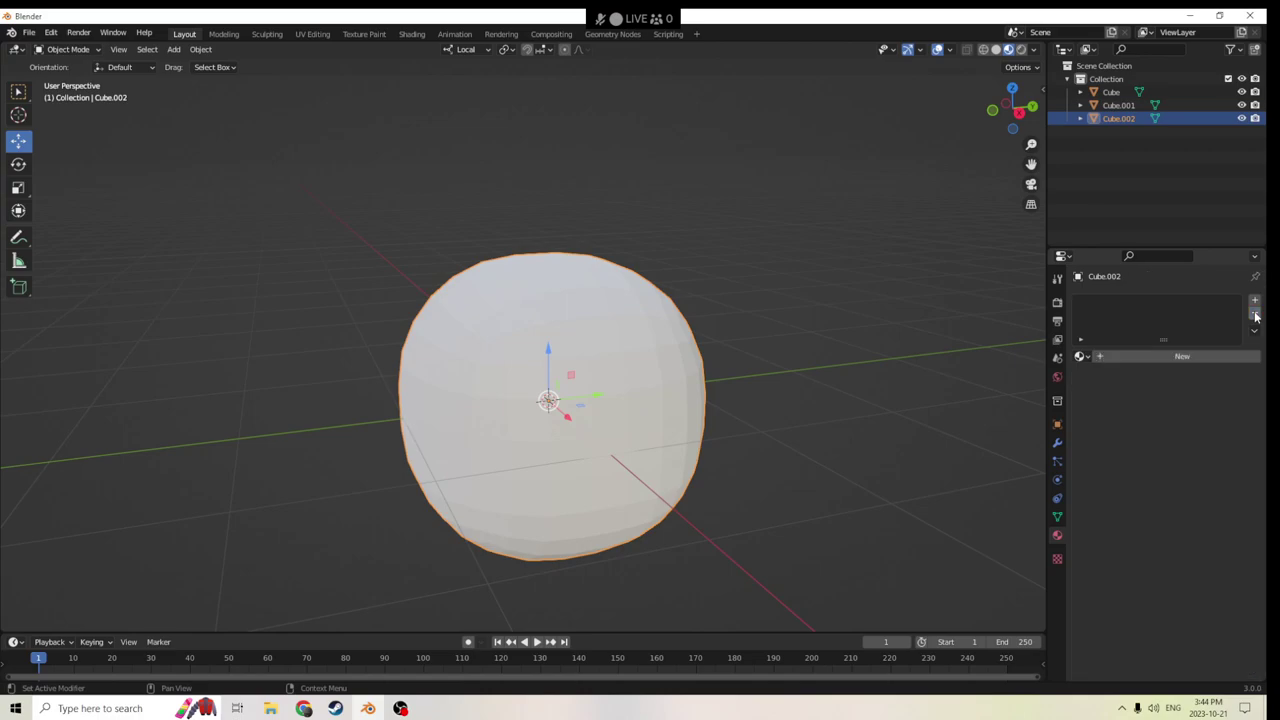
left_click(1170, 356)
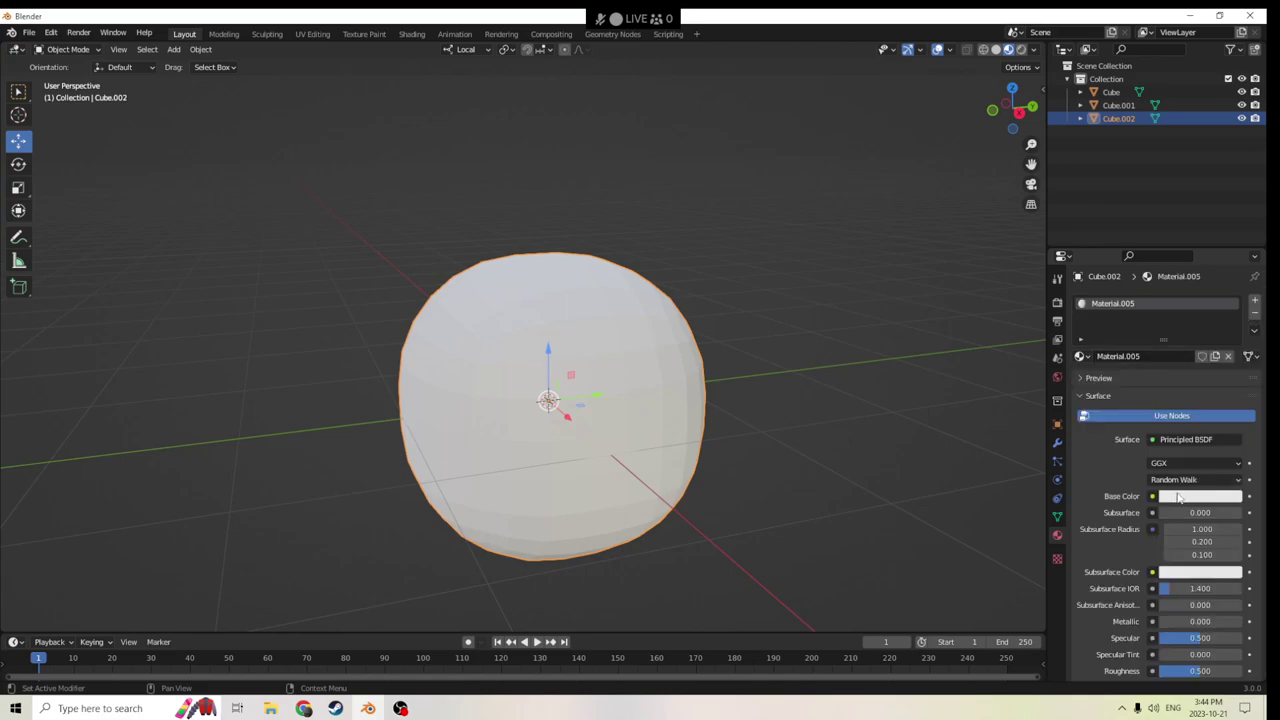
left_click(1178, 496)
left_click(1154, 370)
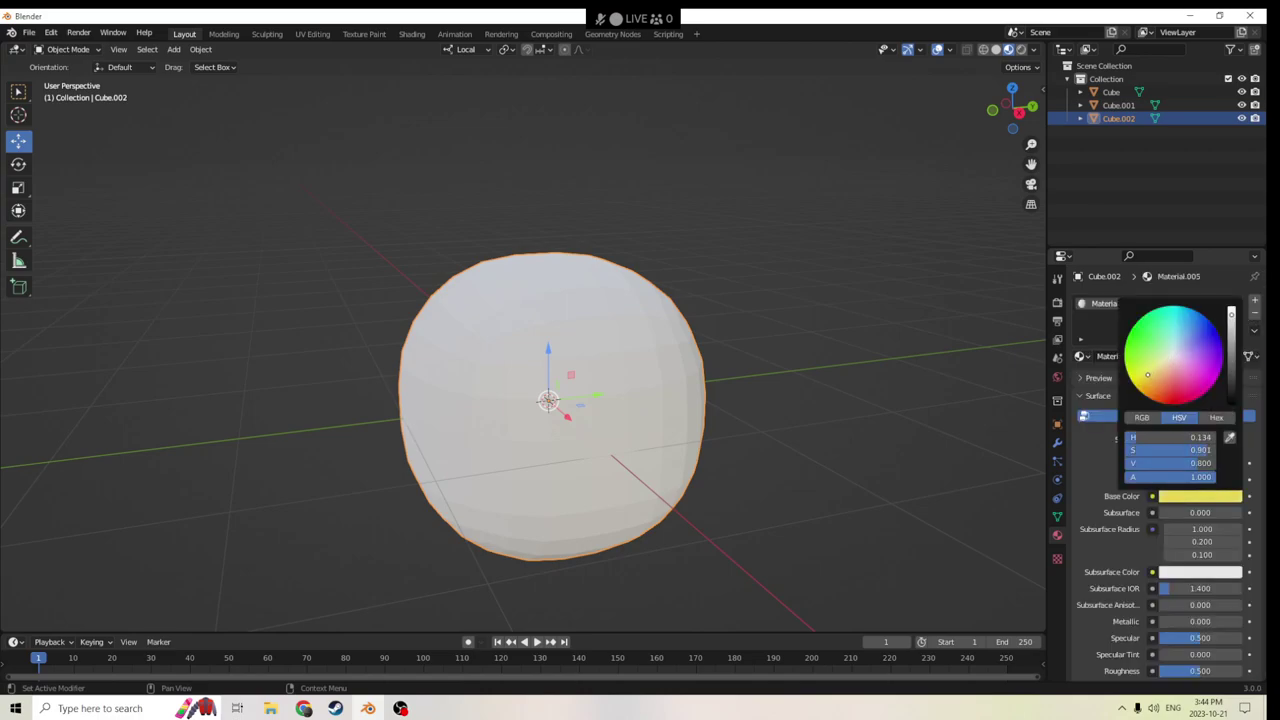
left_click_drag(1144, 375, 1145, 375)
middle_click_drag(889, 382, 889, 365)
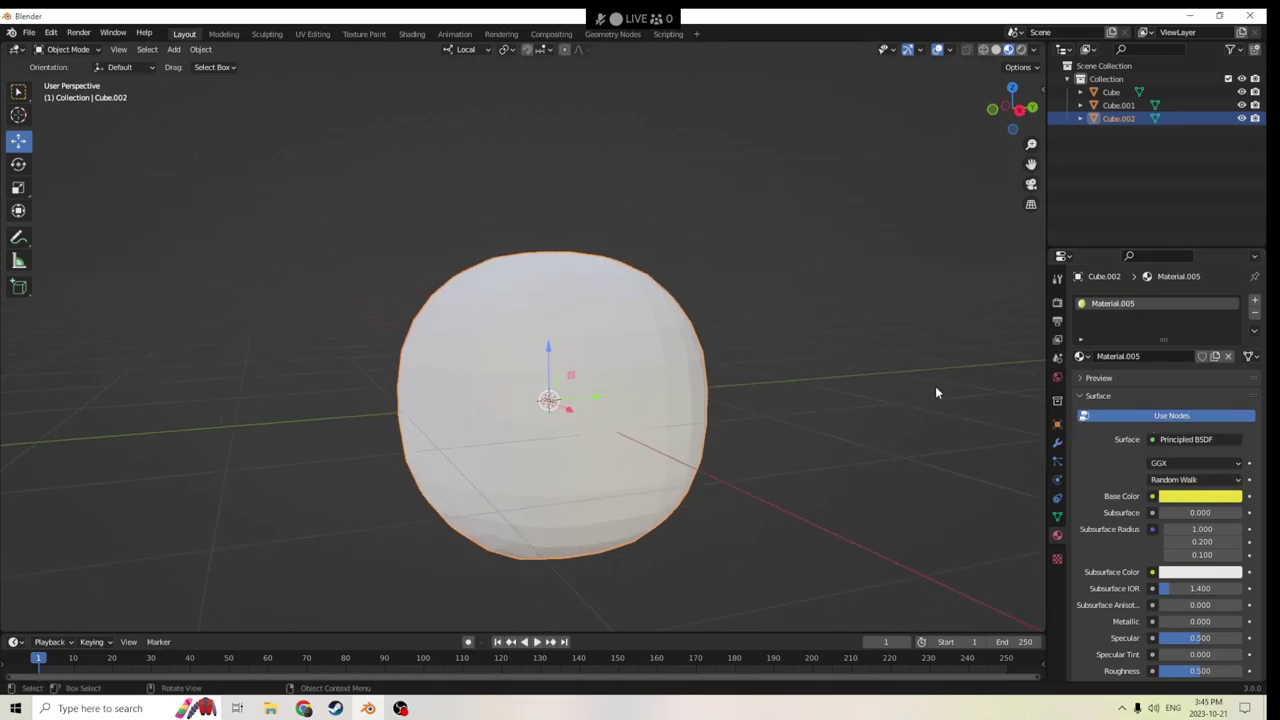
Assign the yellow material to the whole mesh of Cube.002 and scale the object uniformly to about 0.93.
key("Tab")
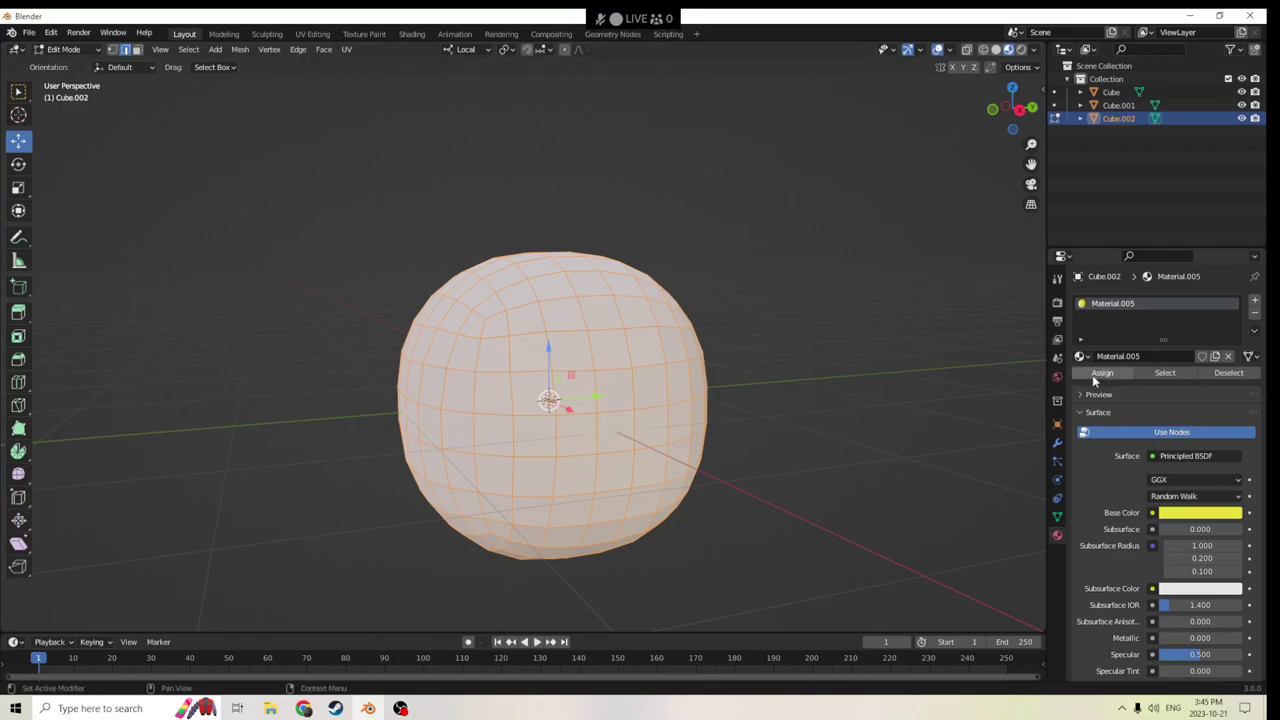
key("Tab")
key("s")
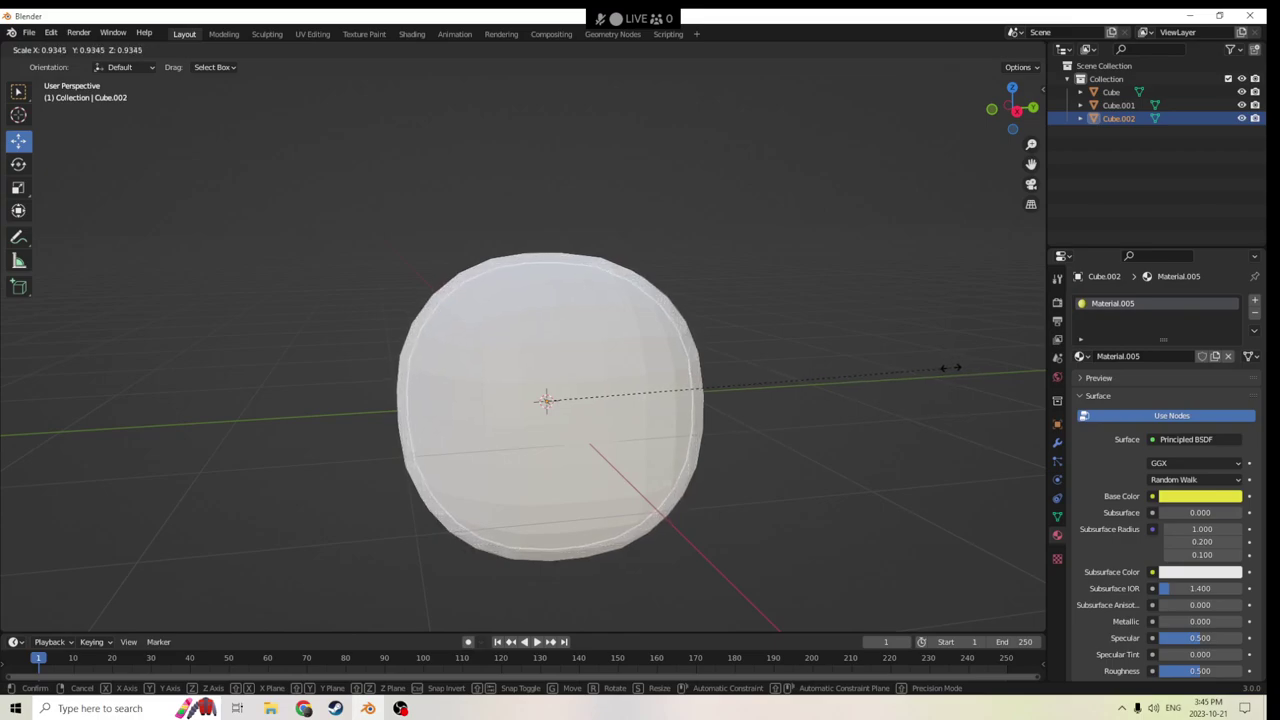
left_click(951, 366)
Give the outer rounded cube a new material with an orange base color (H 0.029, S 0.980, V 0.800).
left_click(687, 371)
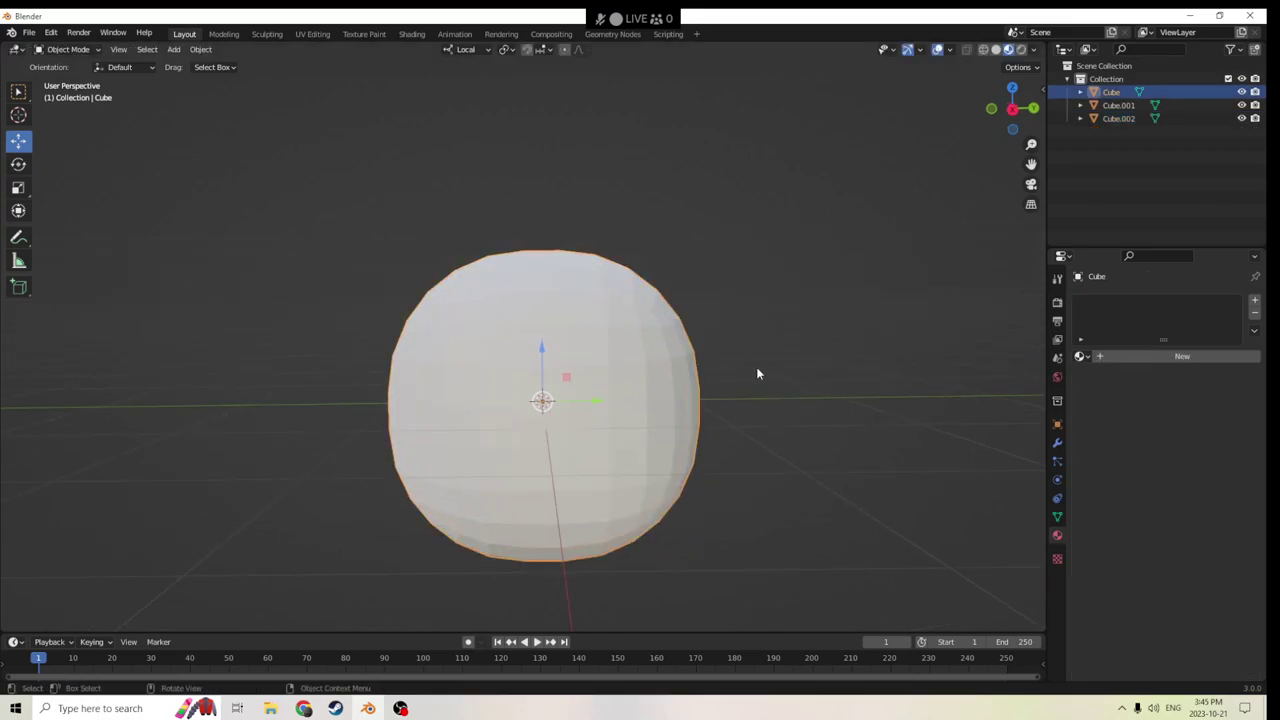
left_click(1254, 302)
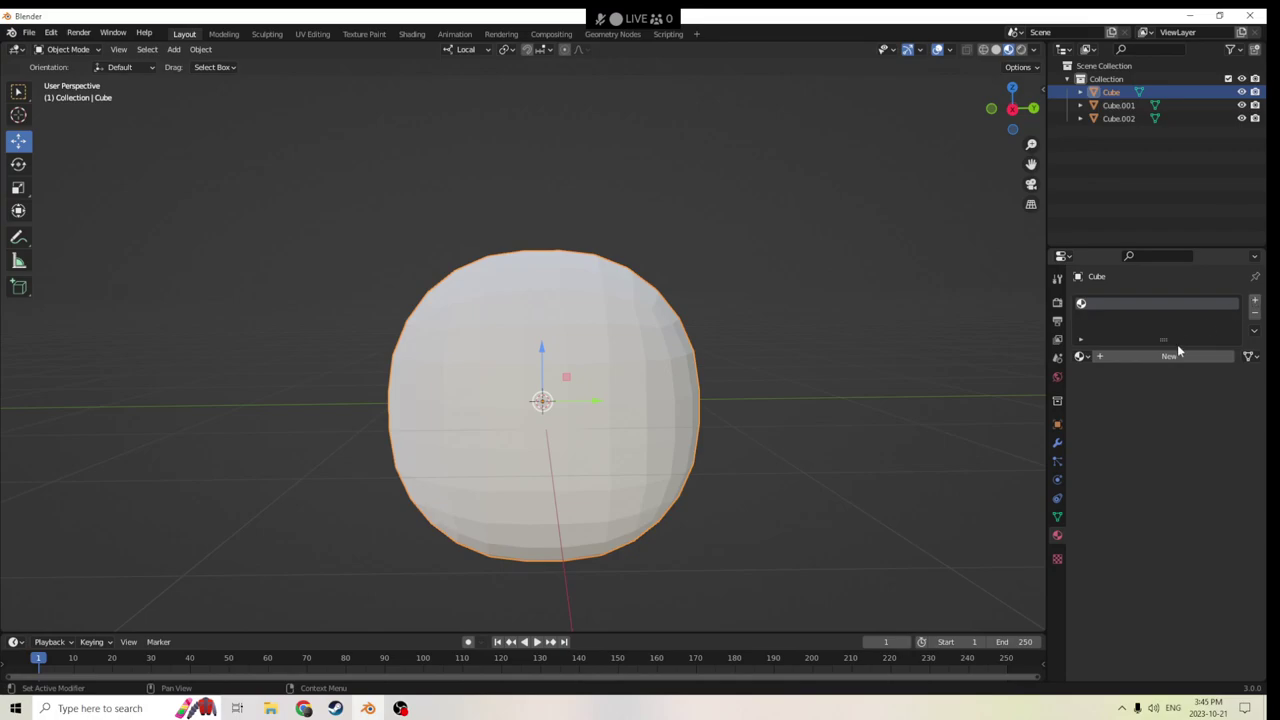
left_click(1162, 357)
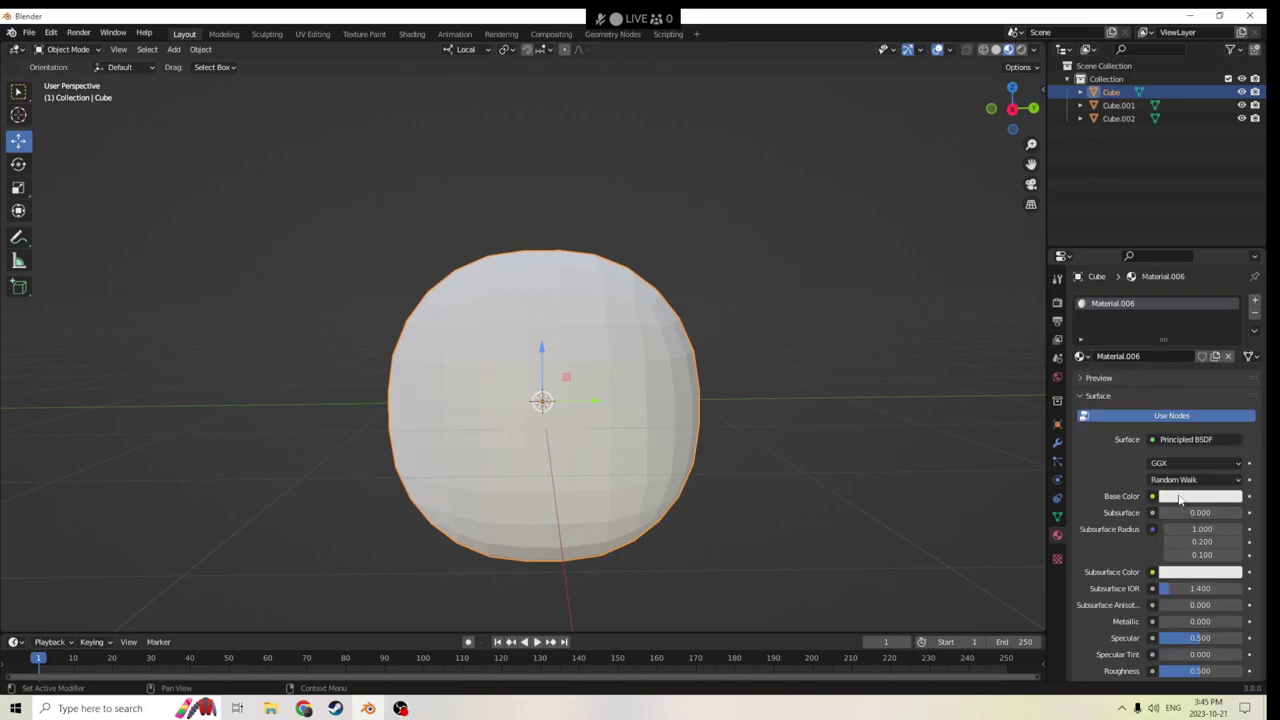
left_click(1195, 496)
left_click(1161, 390)
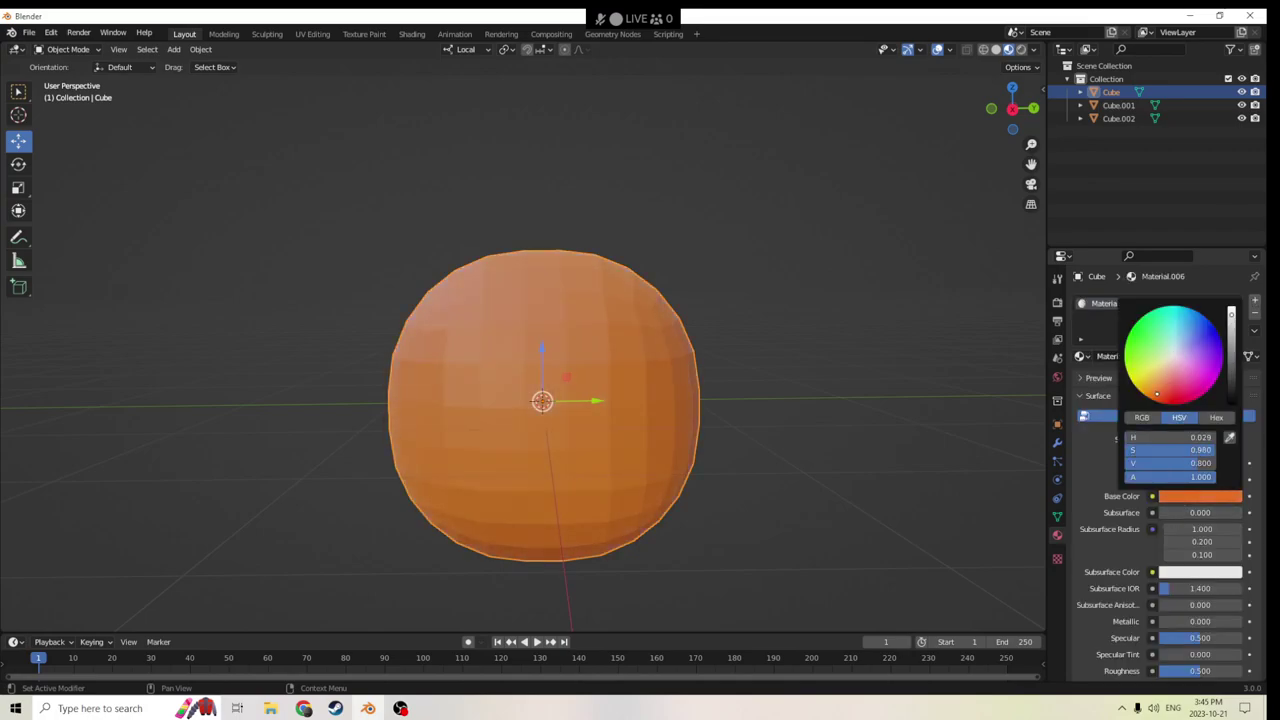
middle_click_drag(968, 374, 994, 377)
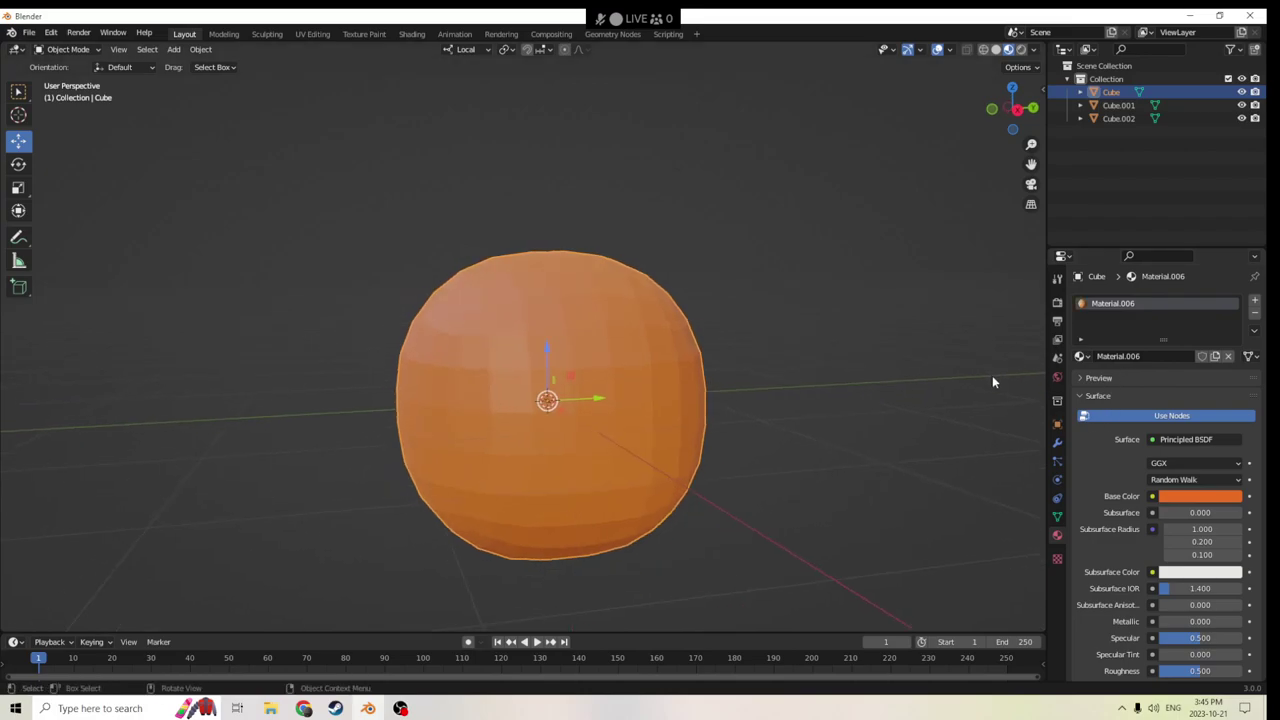
key("Tab")
middle_click_drag(897, 369, 875, 375)
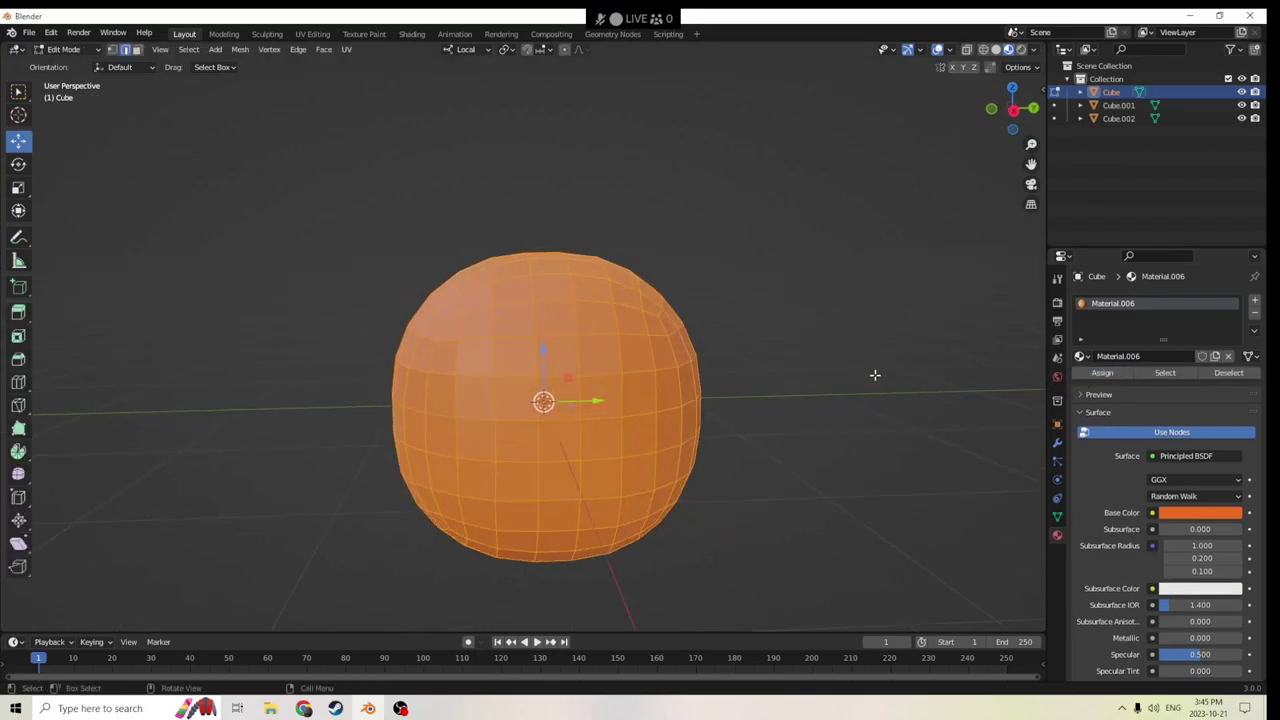
key("Tab")
Join the inner yellow object Cube.002 into the outer orange Cube as a single object.
left_click(865, 373)
left_click(622, 384)
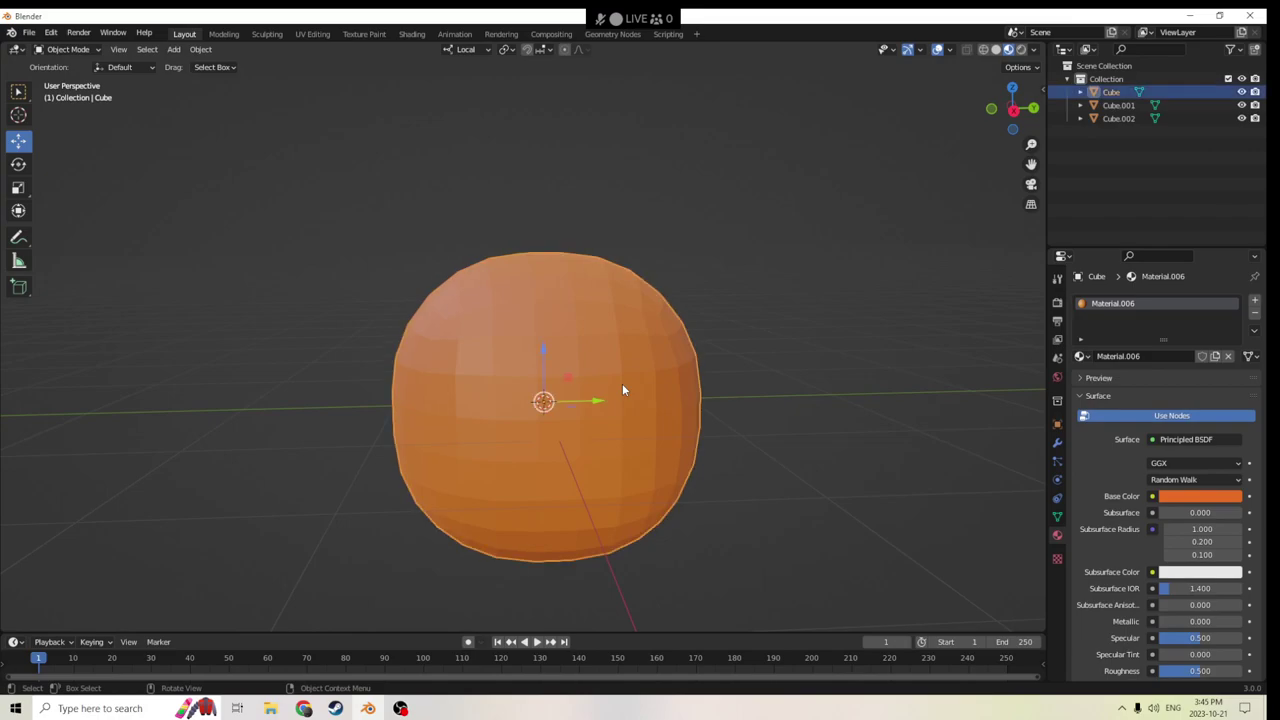
left_click(576, 384)
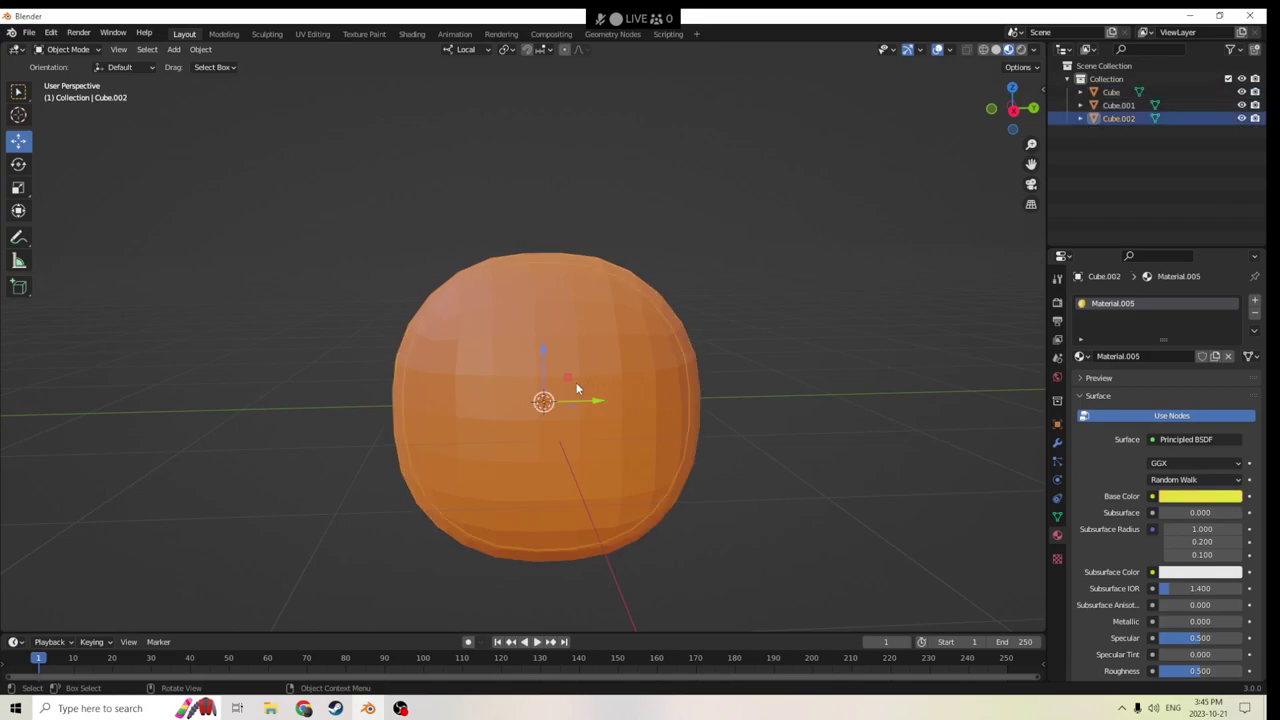
left_click(673, 382, "shift")
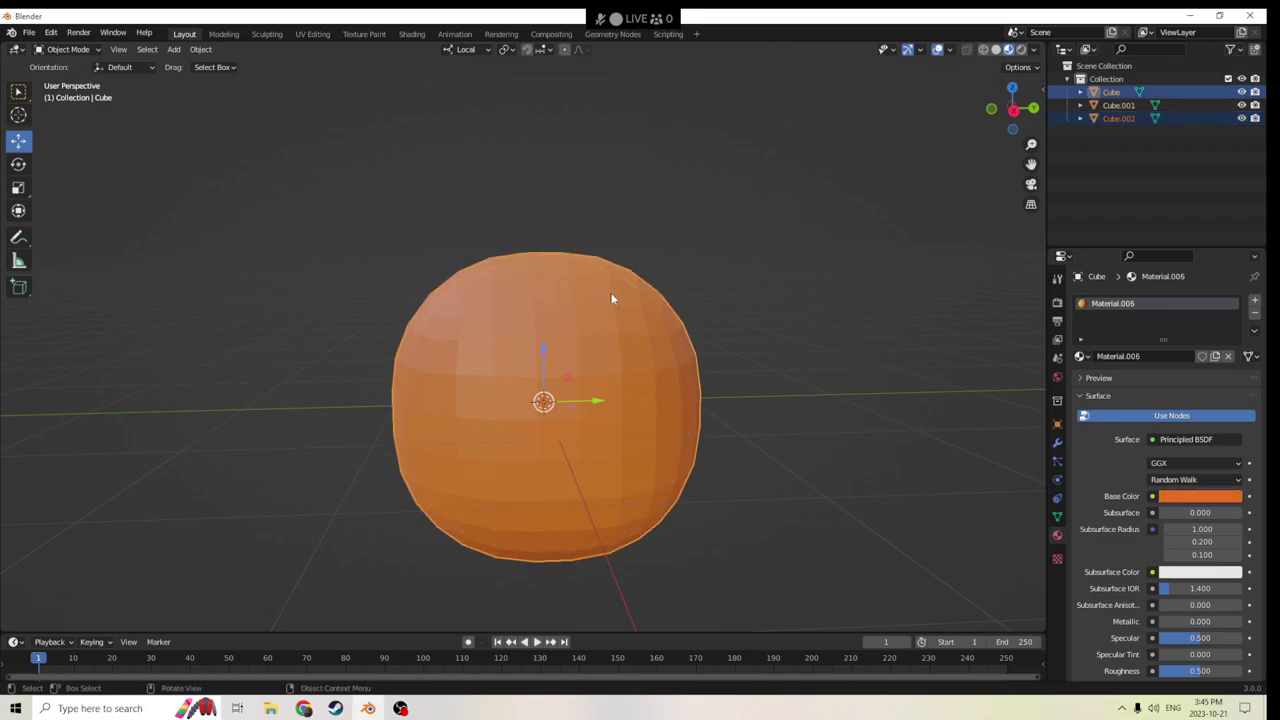
key("ctrl+j")
middle_click_drag(852, 300, 900, 318)
Flatten the joined body along its local Z axis to a scale of about 0.864.
key("s")
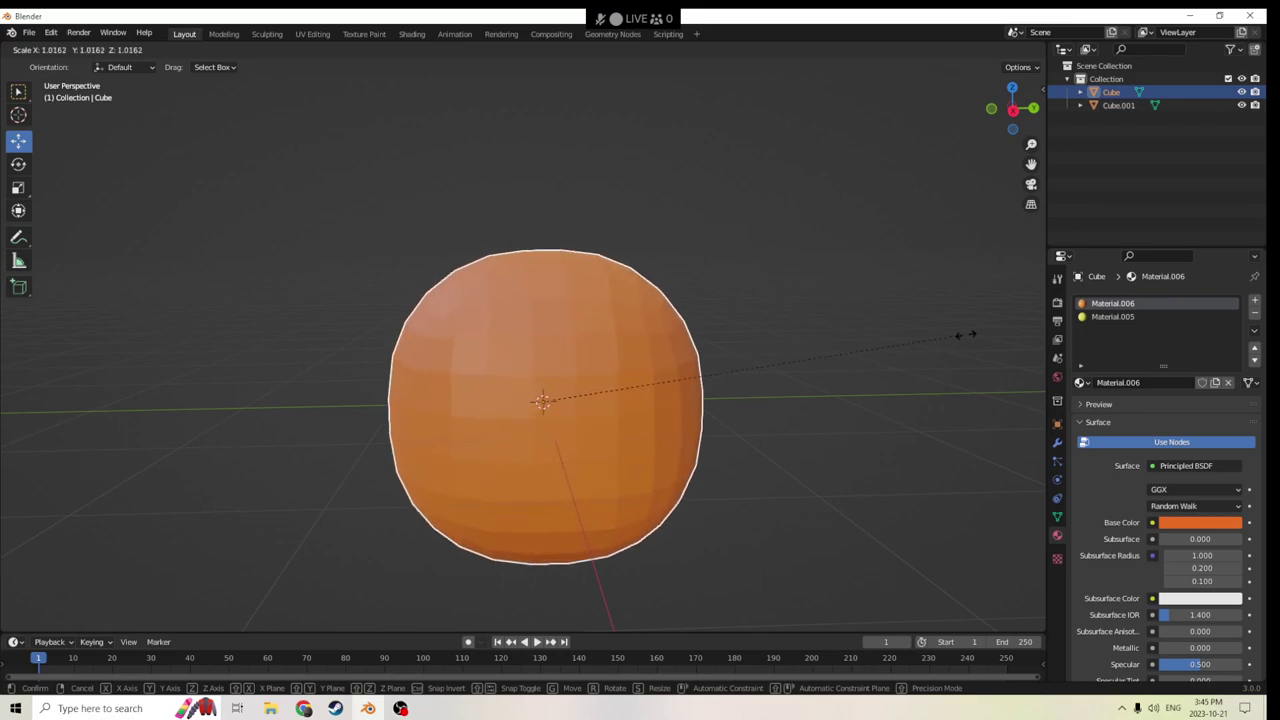
right_click(754, 355)
middle_click_drag(706, 356, 440, 285)
left_click(18, 187)
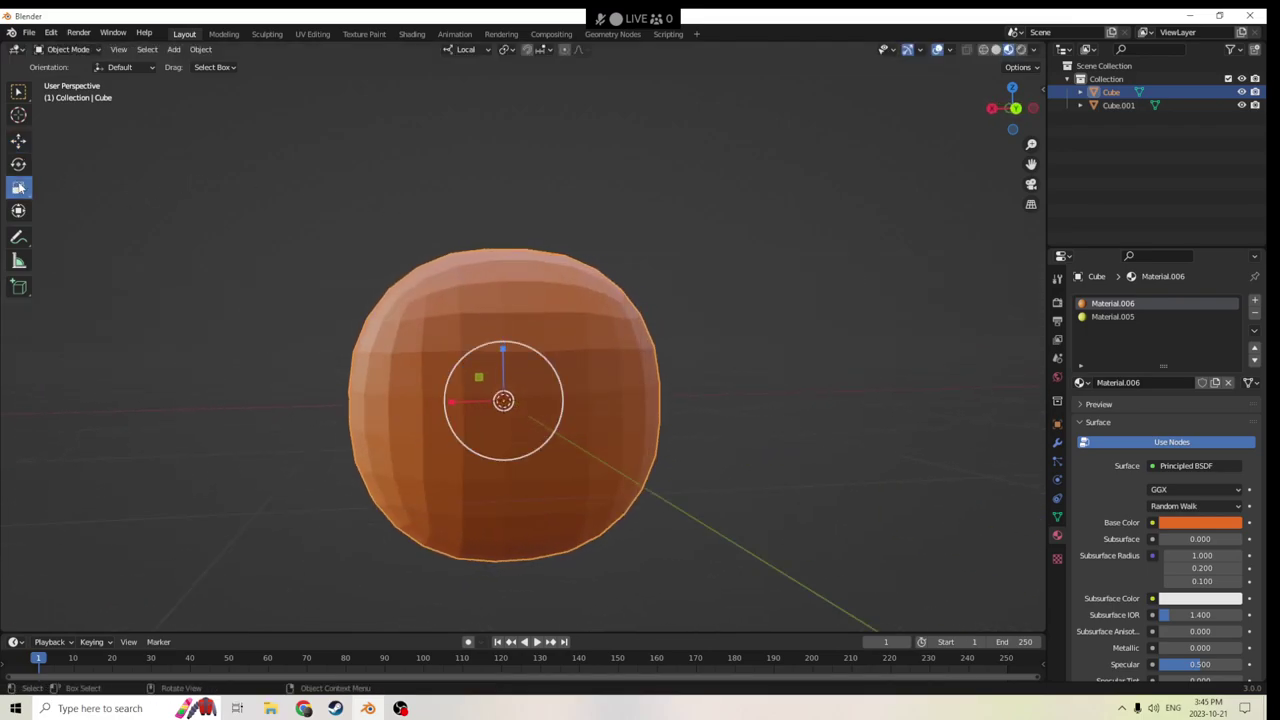
left_click_drag(502, 354, 502, 362)
middle_click_drag(955, 318, 750, 382)
Add a 32-vertex cylinder at the origin with 0.01 m radius and 0.02 m depth, rotated 90° about Y.
key("shift+a")
mouse_move(752, 379)
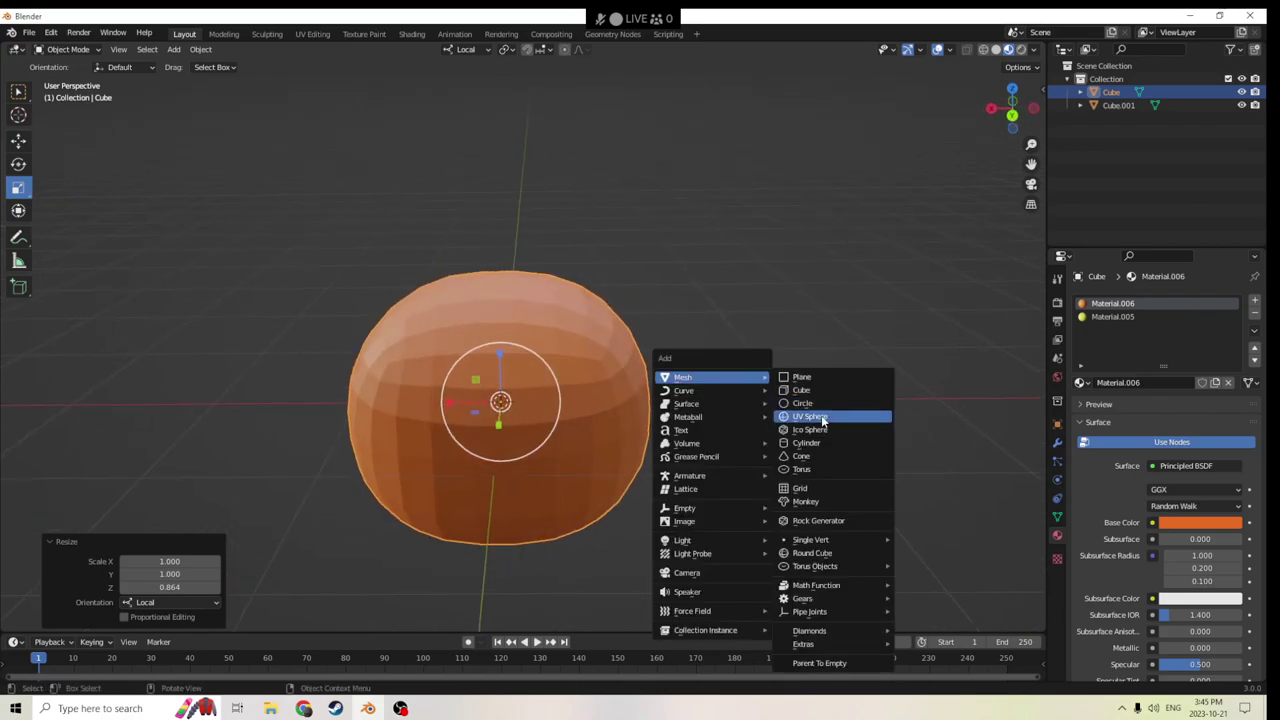
left_click(808, 443)
middle_click_drag(741, 409, 969, 385)
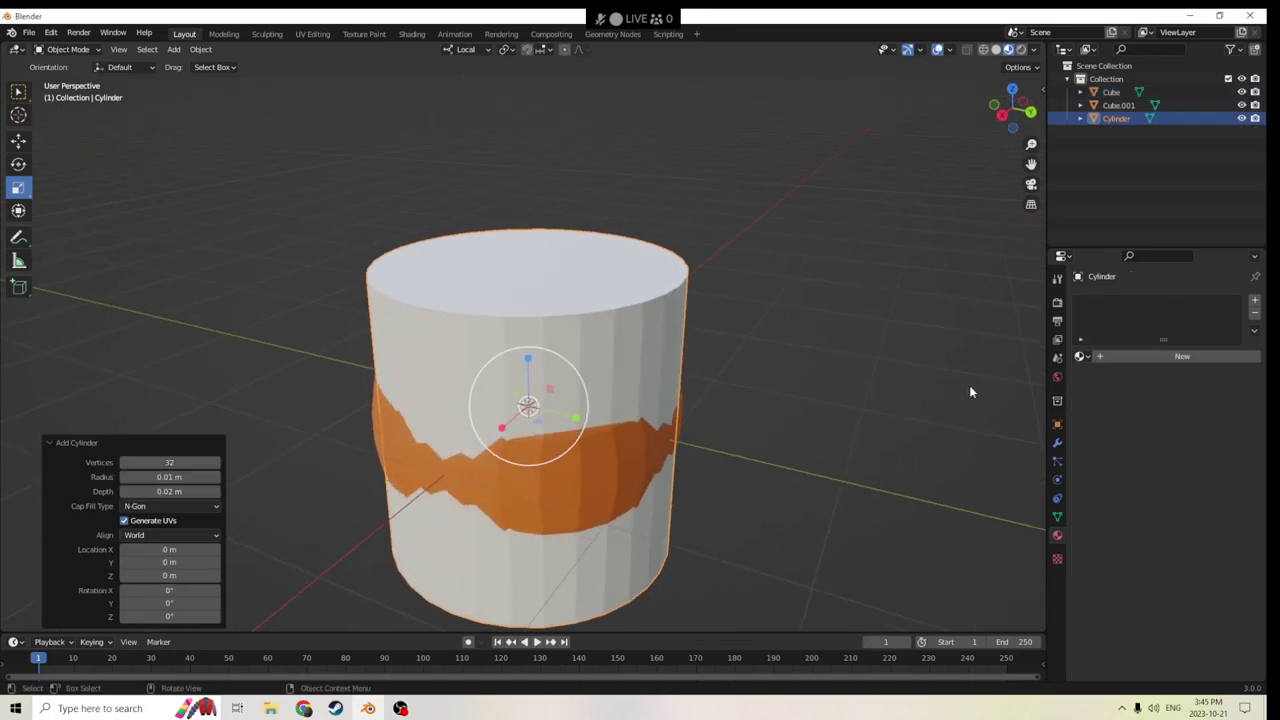
left_click(1058, 425)
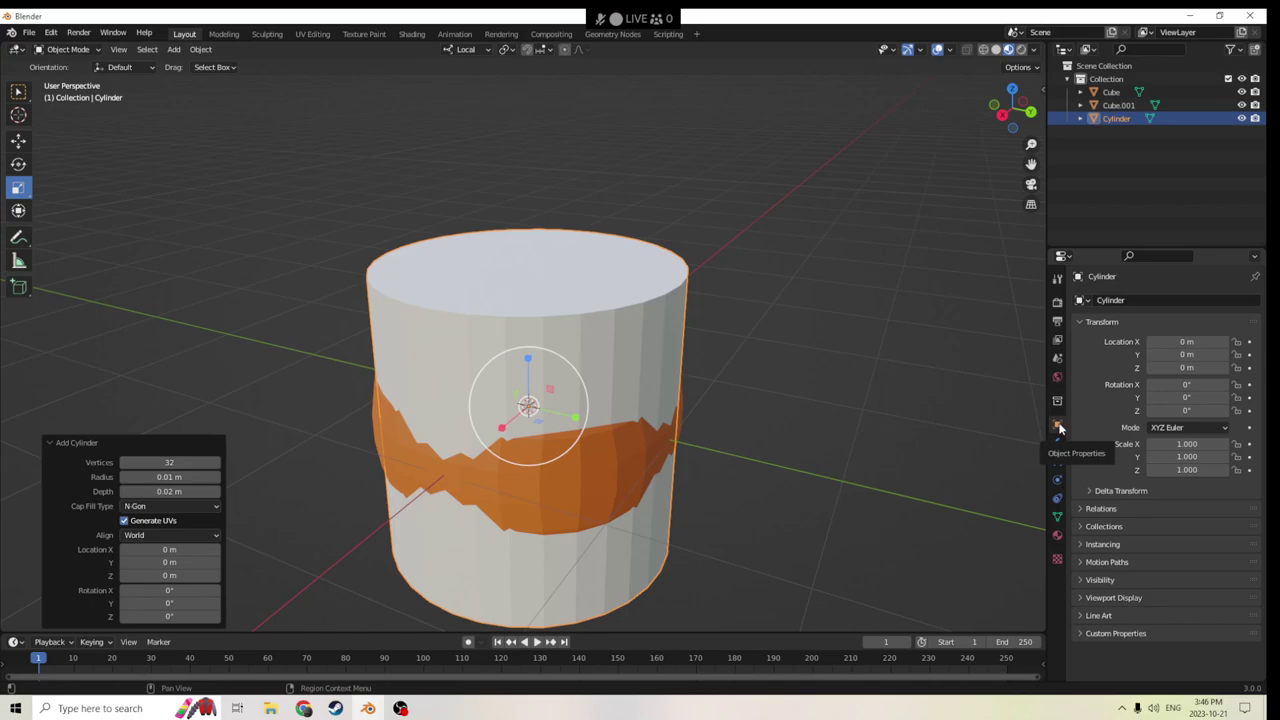
left_click(1181, 397)
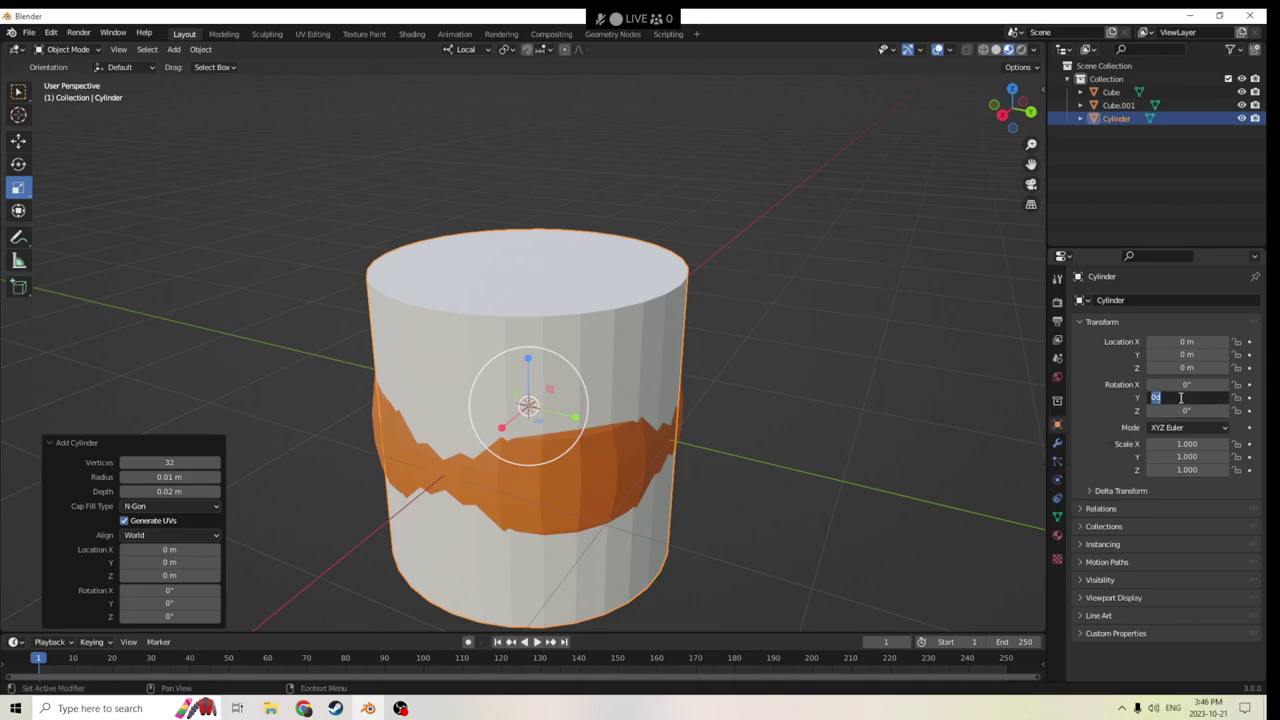
type("90")
key("Return")
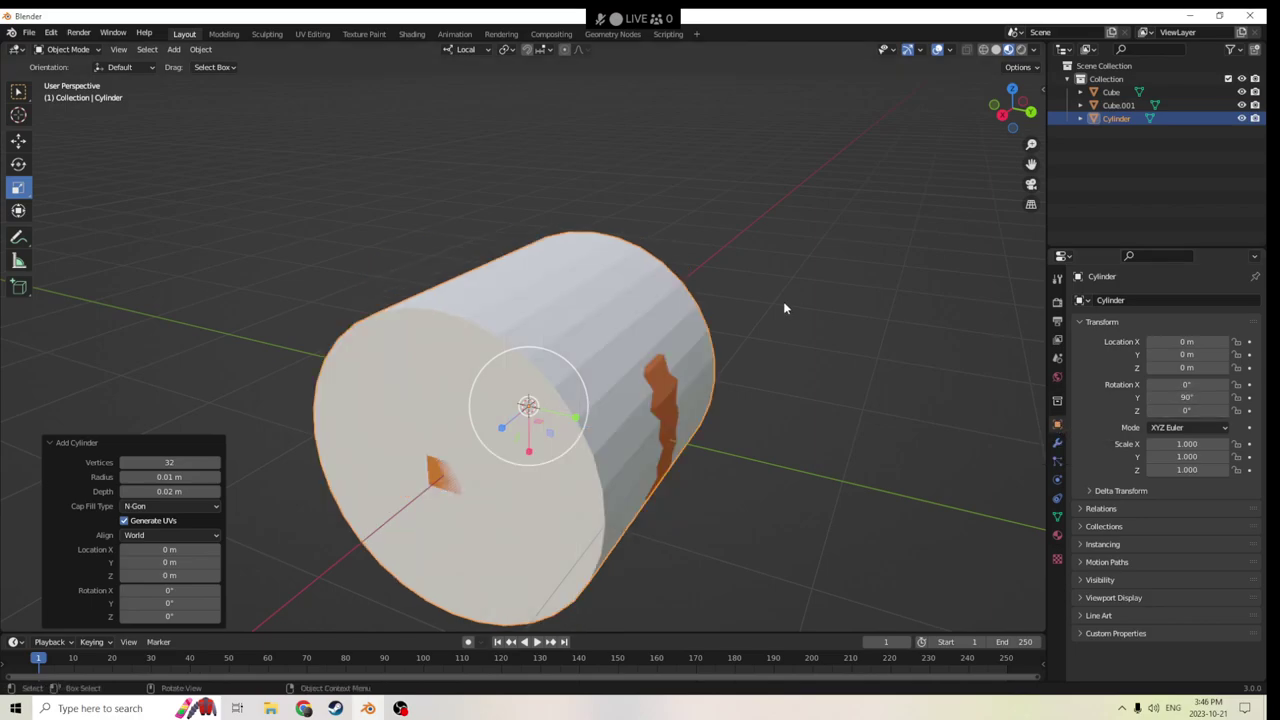
Scale the cylinder uniformly to about 0.421 and move it about 0.0088 m along global X so it pokes out of the body's front.
middle_click_drag(794, 320, 887, 327)
key("s")
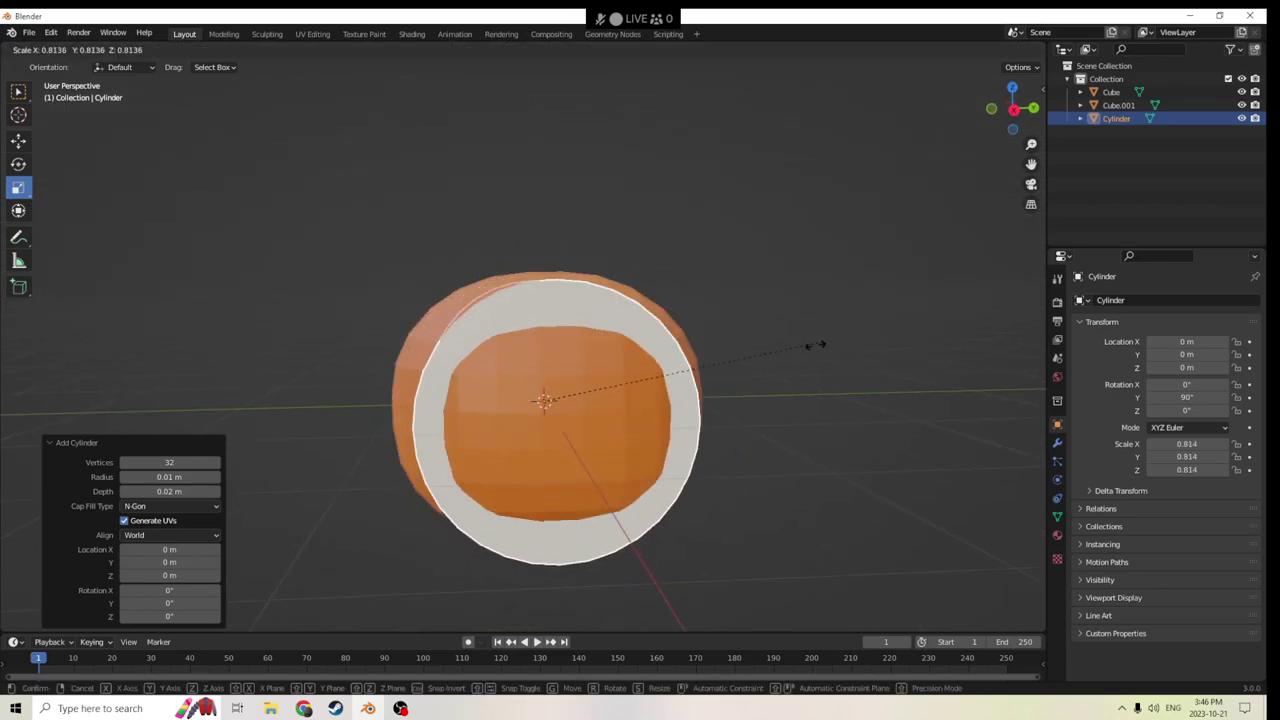
left_click(687, 367)
middle_click_drag(608, 363, 202, 166)
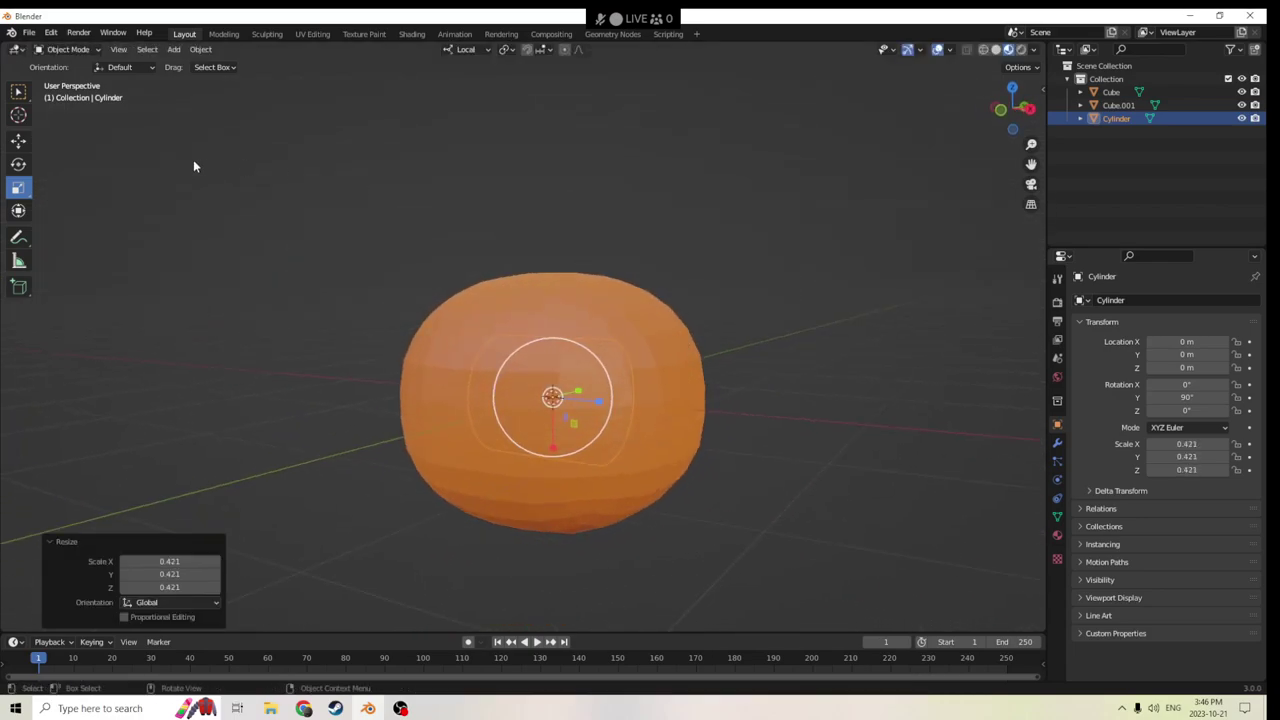
left_click(16, 143)
left_click_drag(595, 398, 716, 405)
middle_click_drag(716, 405, 590, 397)
Squash the cylinder along its local X axis by a factor of about 0.317 into a flat oval section.
left_click(20, 187)
middle_click_drag(436, 287, 449, 267)
left_click_drag(532, 446, 529, 411)
middle_click_drag(529, 413, 562, 453)
middle_click_drag(733, 515, 660, 450)
Lower the flattened cylinder by about 0.0022 m and shorten it along its length to a local Z scale of about 0.272.
left_click(19, 141)
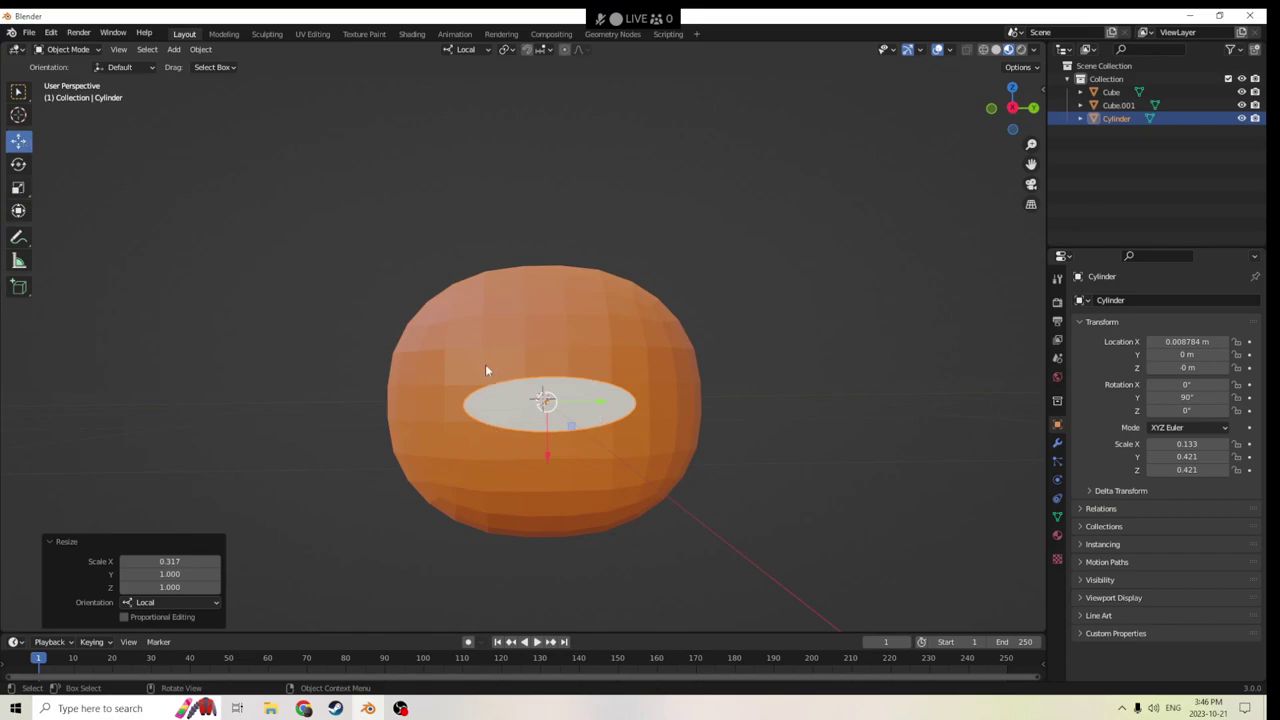
left_click_drag(551, 464, 551, 490)
mouse_move(551, 490)
middle_mouse_down()
mouse_move(685, 518)
mouse_move(674, 494)
mouse_move(581, 488)
mouse_move(587, 479)
mouse_move(577, 495)
mouse_move(303, 494)
middle_mouse_up()
left_click(16, 186)
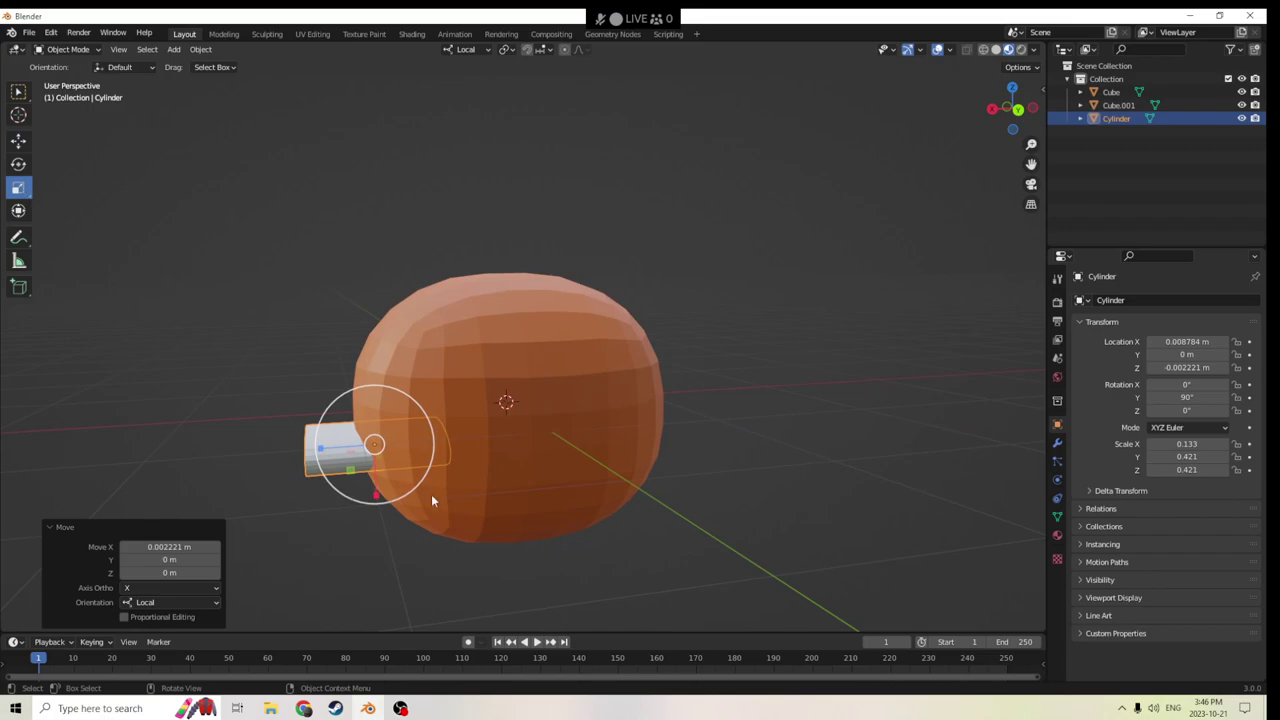
left_click_drag(322, 455, 340, 452)
middle_click_drag(340, 452, 710, 459)
key("Tab")
middle_click_drag(580, 330, 608, 337)
middle_click_drag(454, 463, 718, 460)
left_click(849, 459)
left_click(570, 455)
key("Tab")
Duplicate the flattened cylinder in place and move the copy outward along its length, away from the body.
key("shift+d")
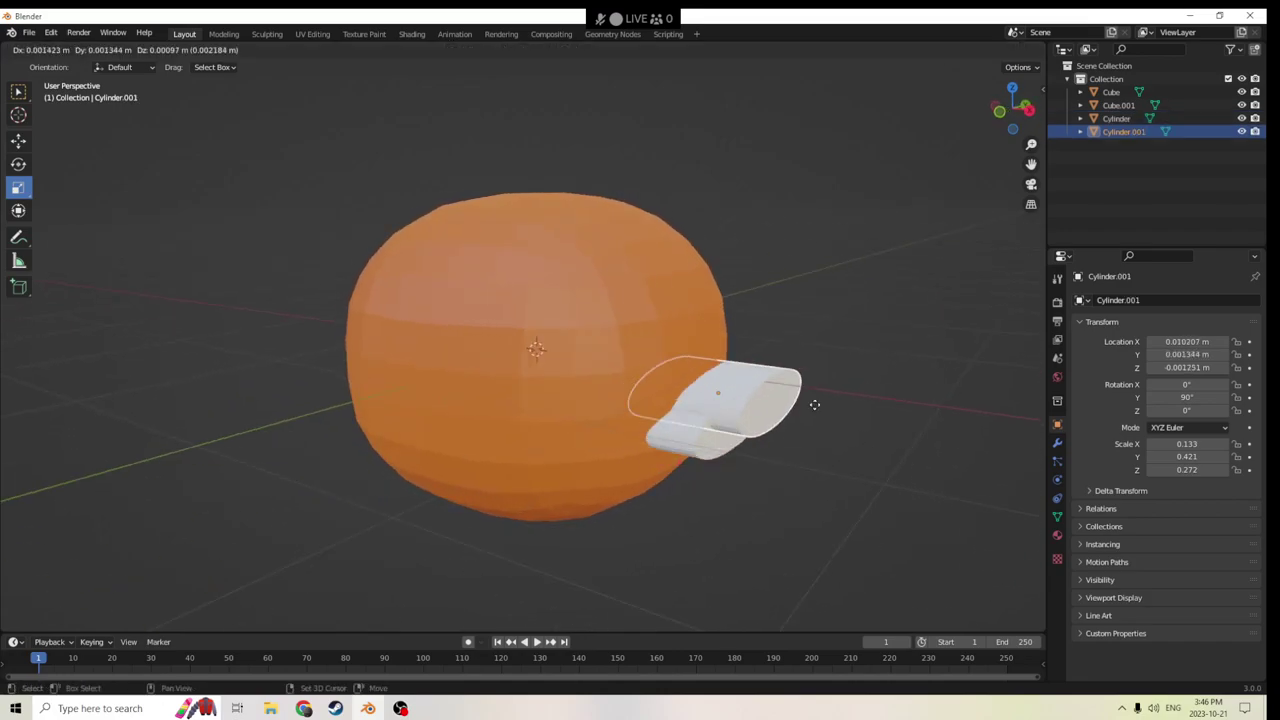
key("Escape")
middle_click_drag(865, 404, 840, 429)
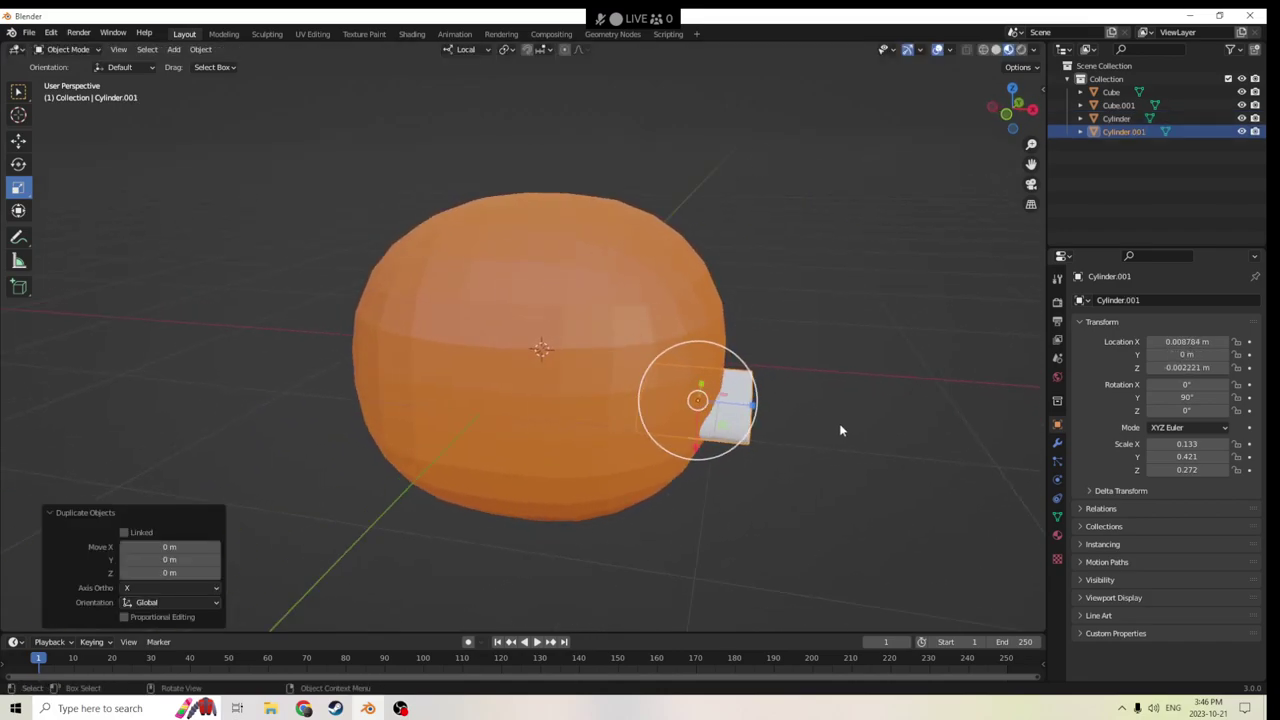
left_click(19, 142)
left_click_drag(741, 401, 798, 403)
Subtract the original cylinder from the rounded body with a Bool Tool brush Difference, using the Fast solver.
left_click(724, 418)
middle_click_drag(724, 418, 726, 410)
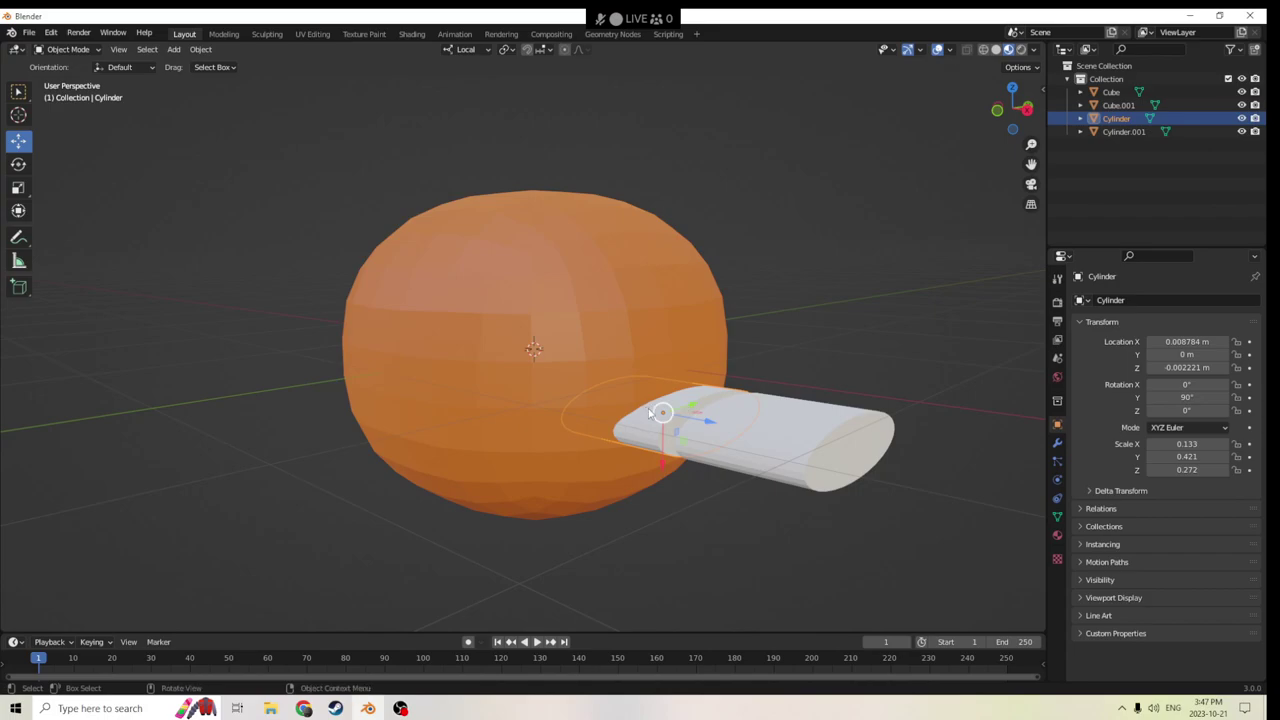
left_click(495, 396, "shift")
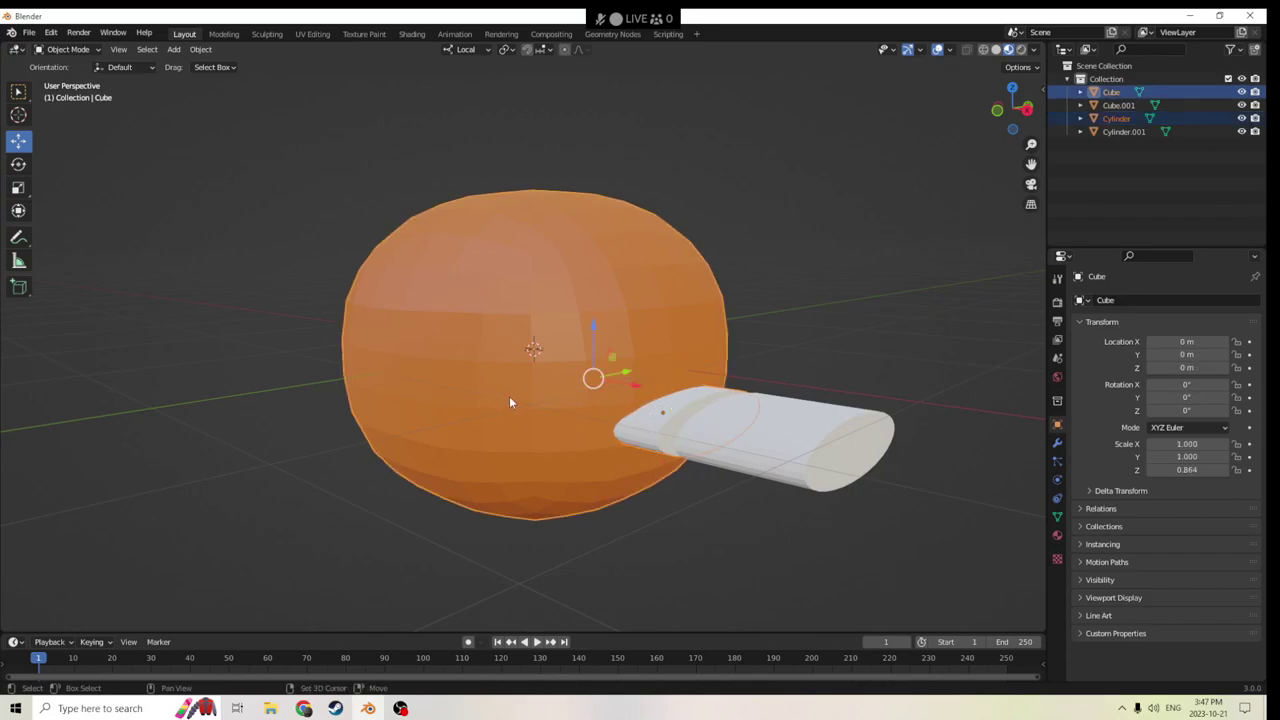
left_click(199, 49)
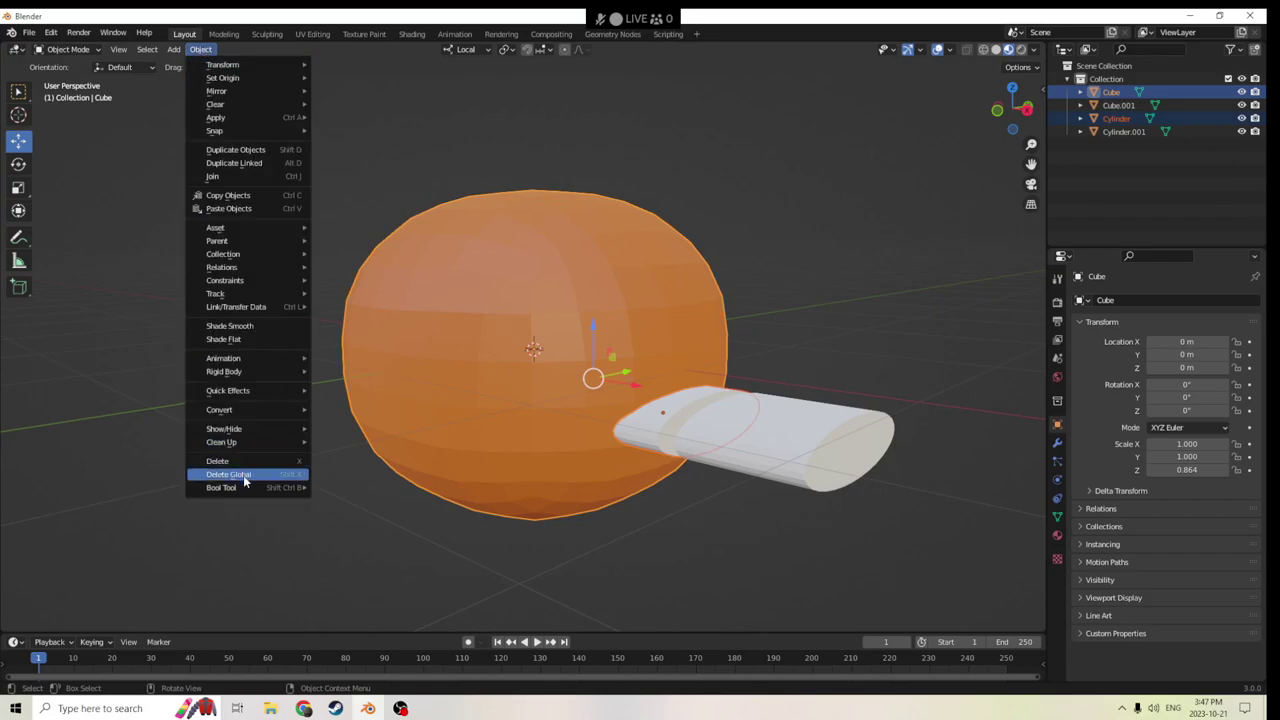
mouse_move(232, 488)
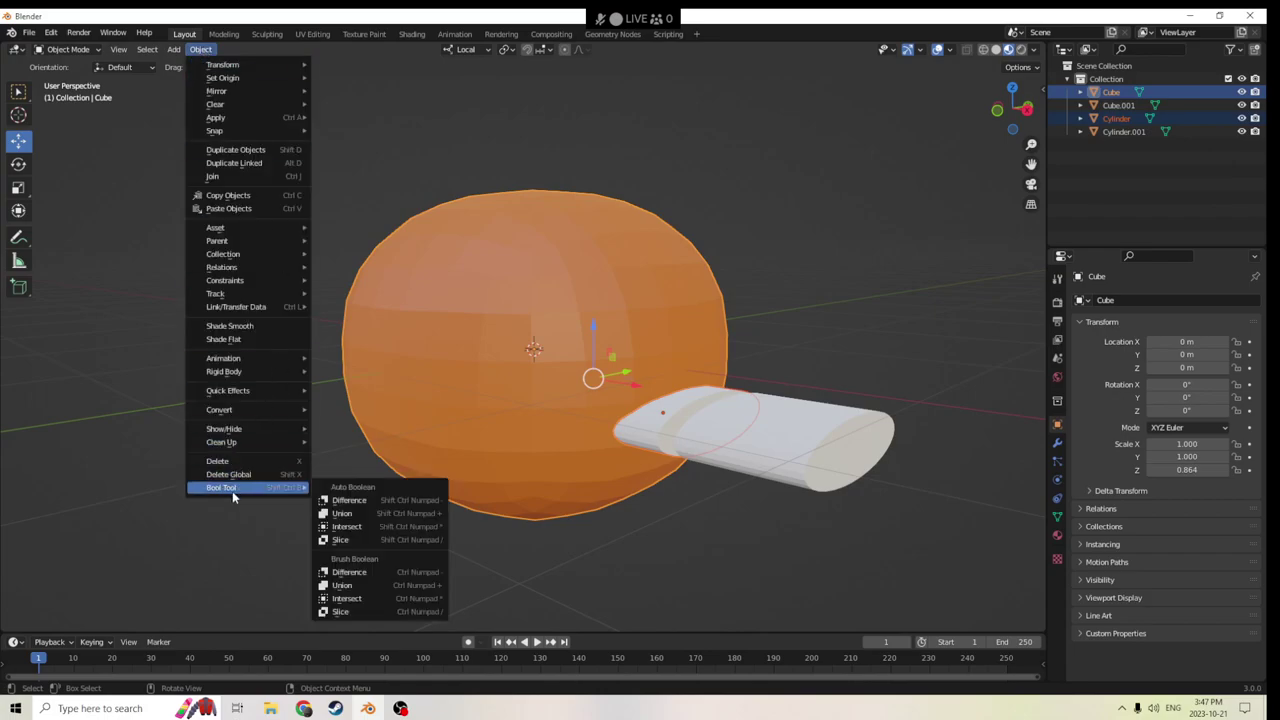
left_click(352, 573)
left_click(1057, 444)
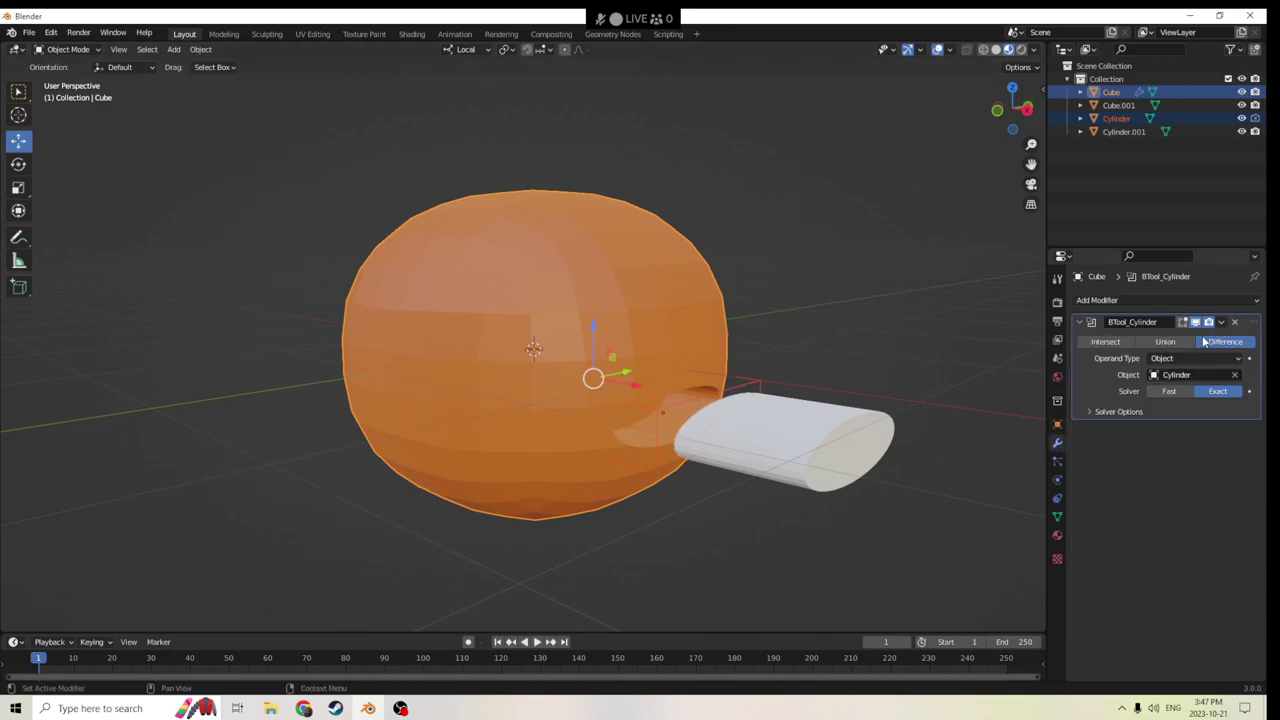
left_click(1170, 391)
Examine the oval opening cut into the body and its mesh from several angles.
scroll(845, 376, "up", 3)
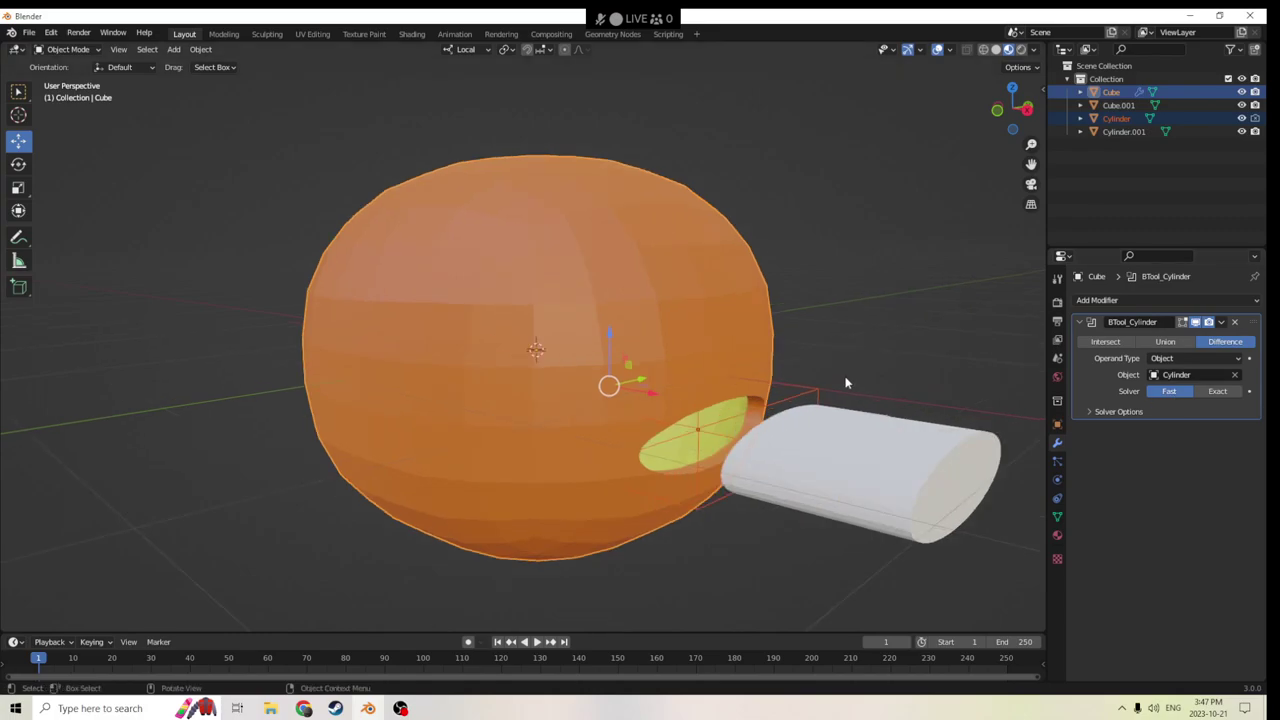
middle_click_drag(810, 365, 854, 394)
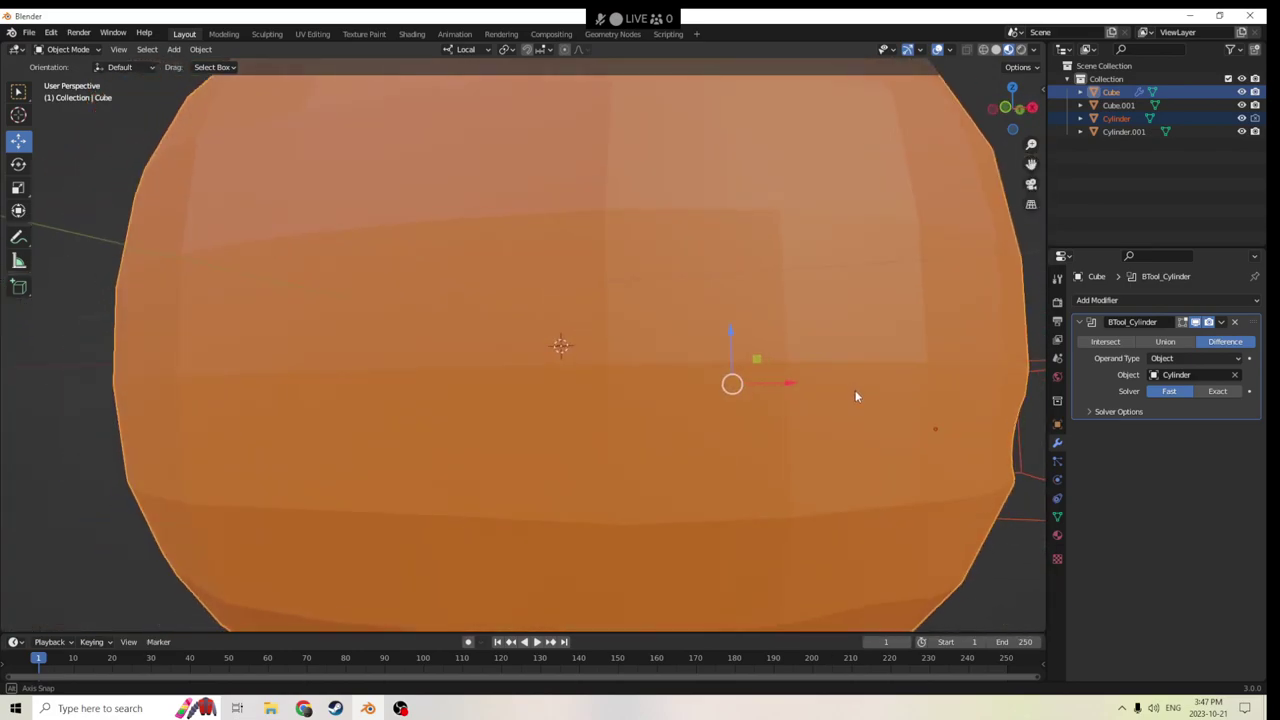
scroll(787, 425, "down", 5)
middle_click_drag(787, 425, 770, 433)
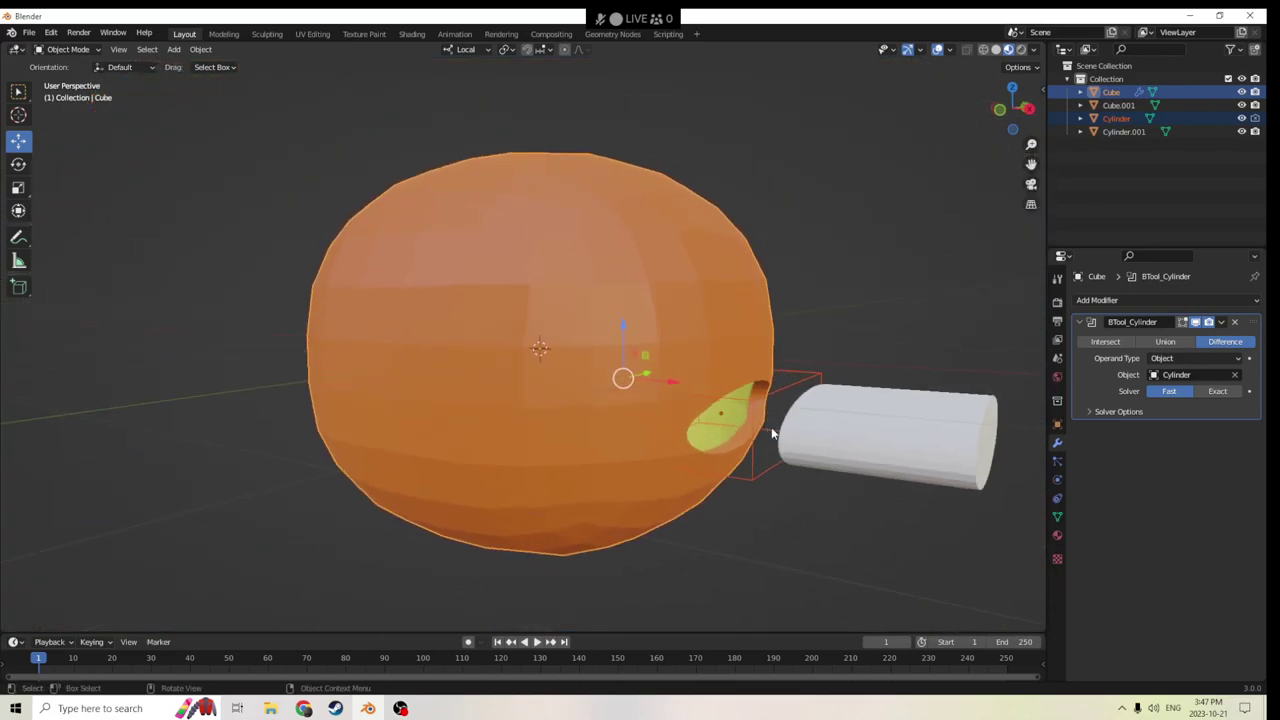
scroll(740, 427, "up", 3)
key("Tab")
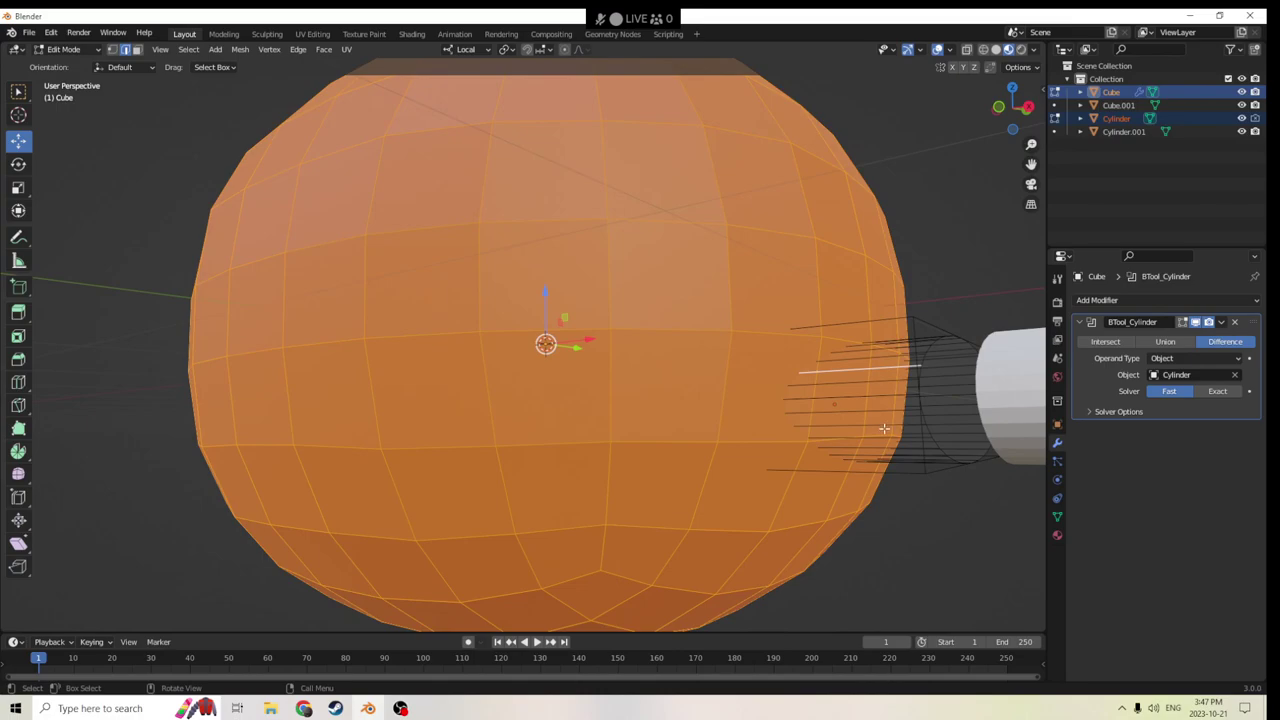
key("Tab")
scroll(880, 441, "down", 3)
middle_click_drag(880, 441, 908, 441)
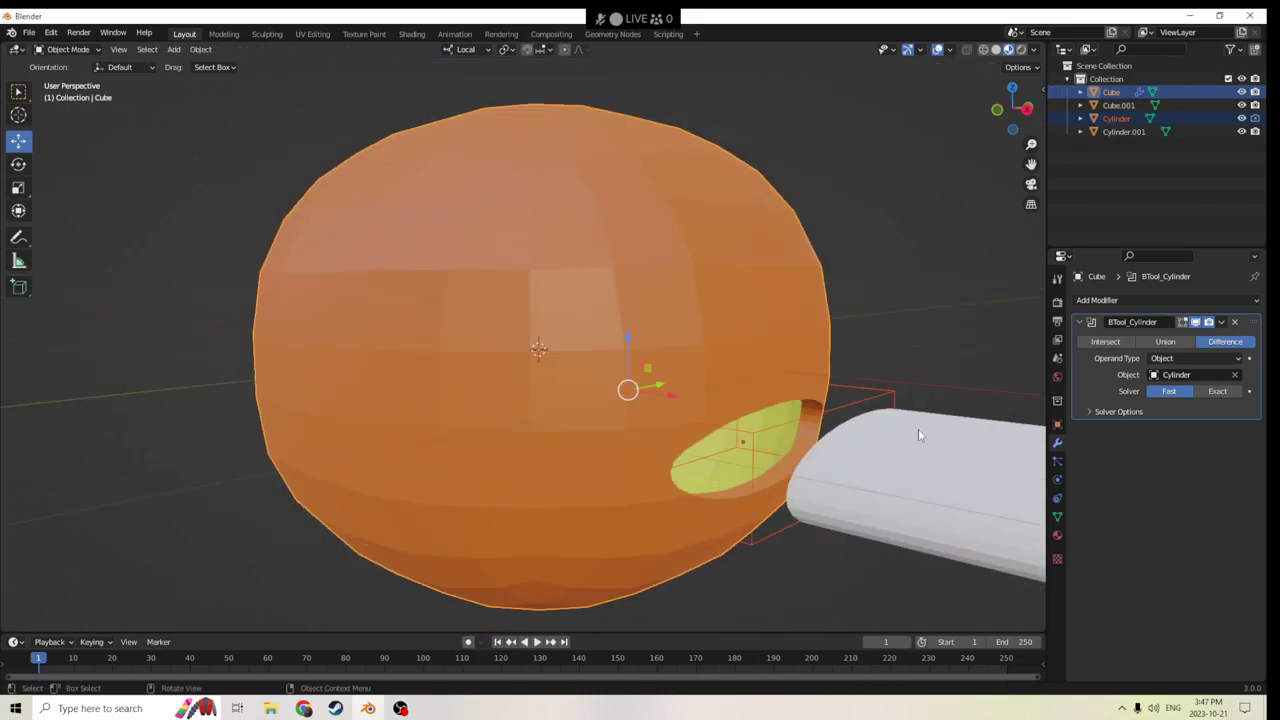
Apply the Difference modifier to the body and delete the original cutting cylinder.
left_click(1221, 321)
left_click(1182, 336)
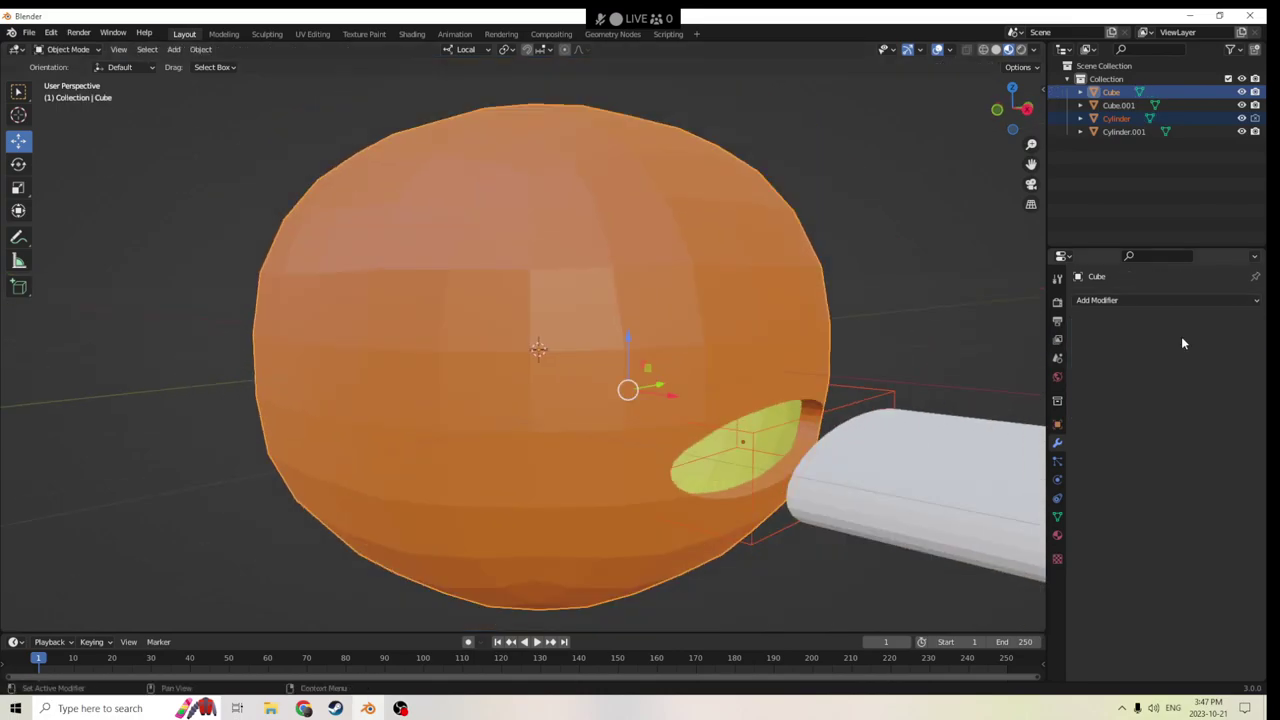
left_click(865, 397)
key("Delete")
scroll(864, 389, "up", 2)
mouse_move(864, 389)
middle_mouse_down()
mouse_move(868, 352)
mouse_move(879, 370)
middle_mouse_up()
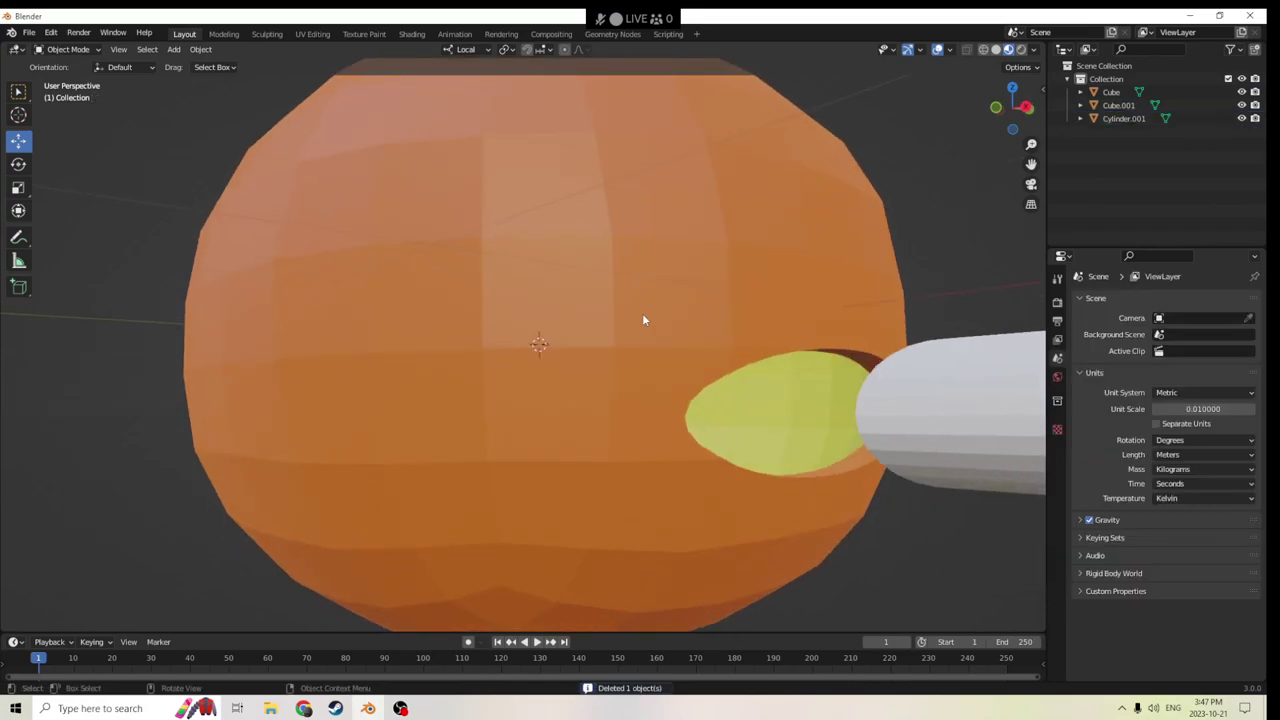
Edit the body's mesh in face selection mode and select a face on the inner wall of the oval opening.
left_click(642, 315)
key("Tab")
middle_click_drag(751, 337, 729, 290)
scroll(806, 318, "up", 1)
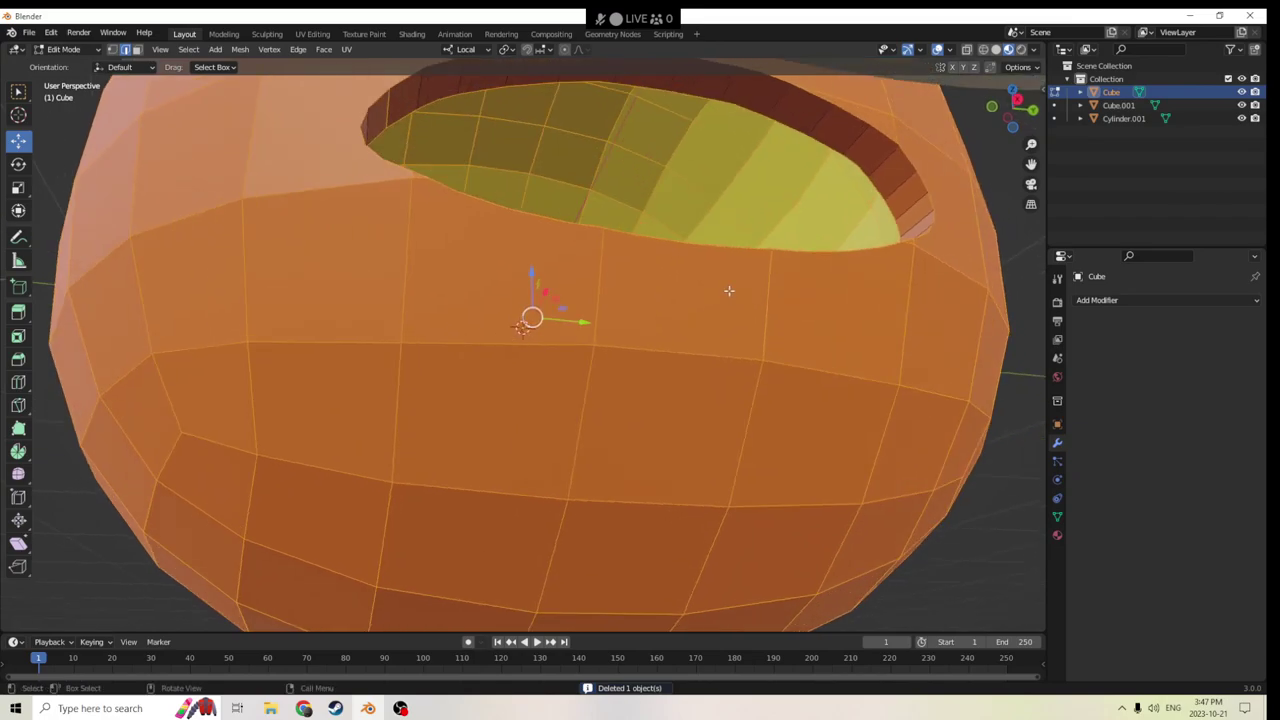
middle_click_drag(399, 119, 299, 168)
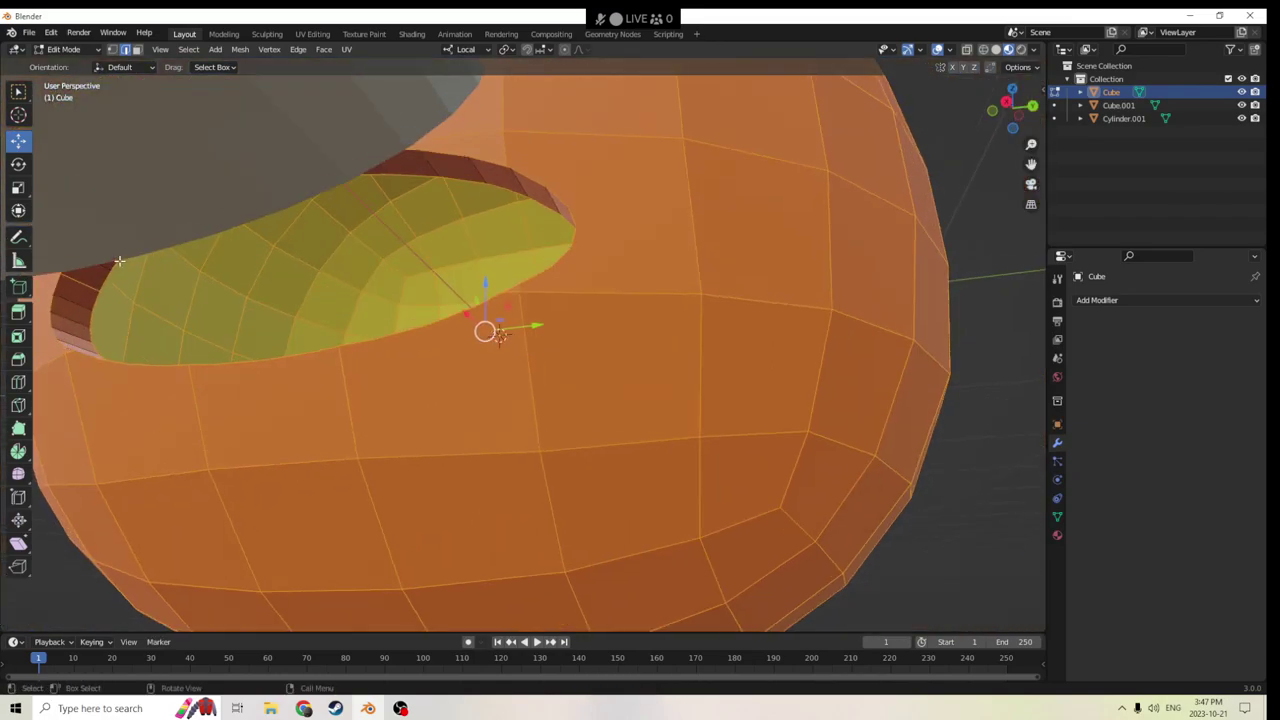
left_click(72, 303)
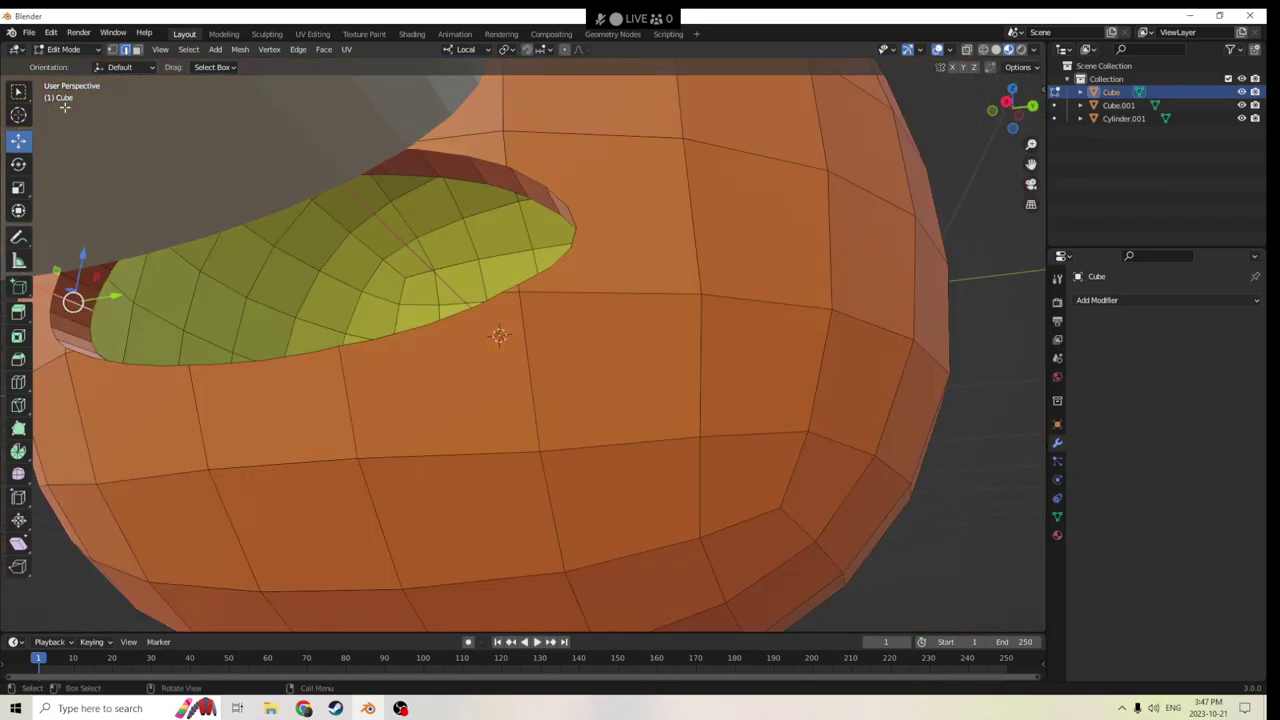
left_click(137, 50)
left_click(68, 310)
middle_click_drag(208, 240, 223, 171)
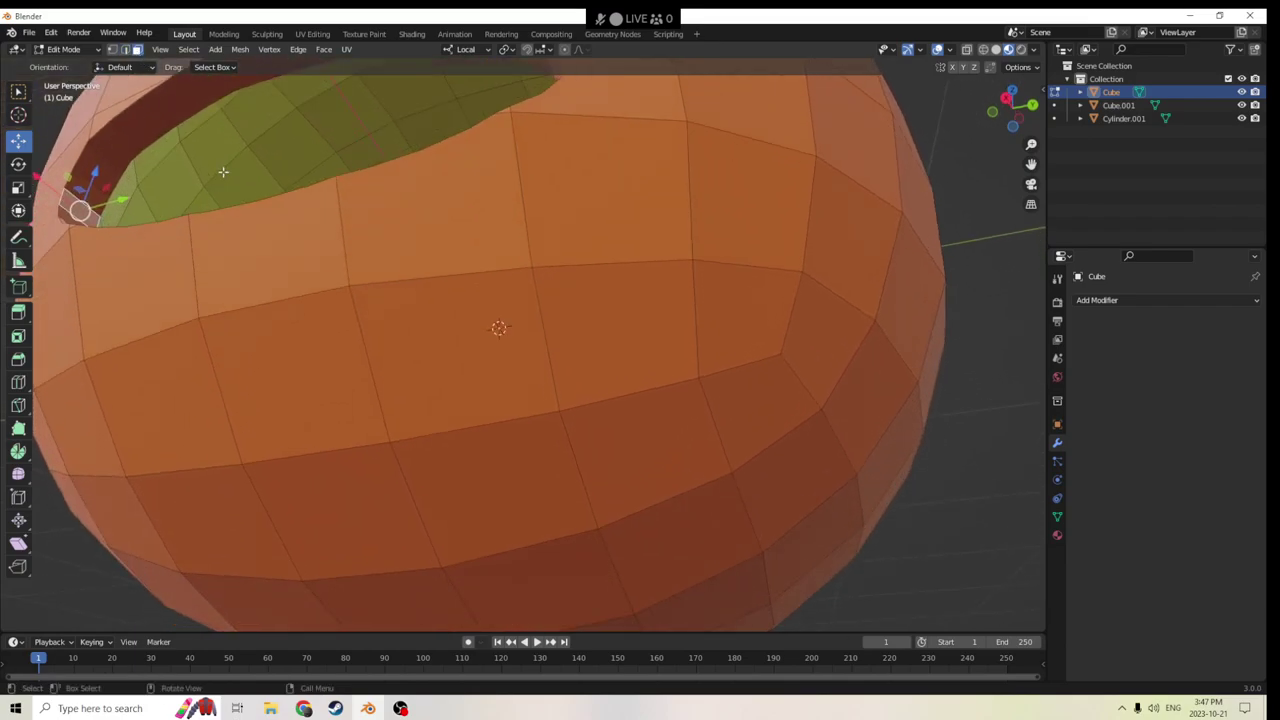
Select the remaining inner-wall faces around the oval mouth opening with shortest-path picks.
left_click(176, 105, "ctrl")
middle_click_drag(176, 105, 935, 500)
middle_click_drag(898, 568, 849, 471)
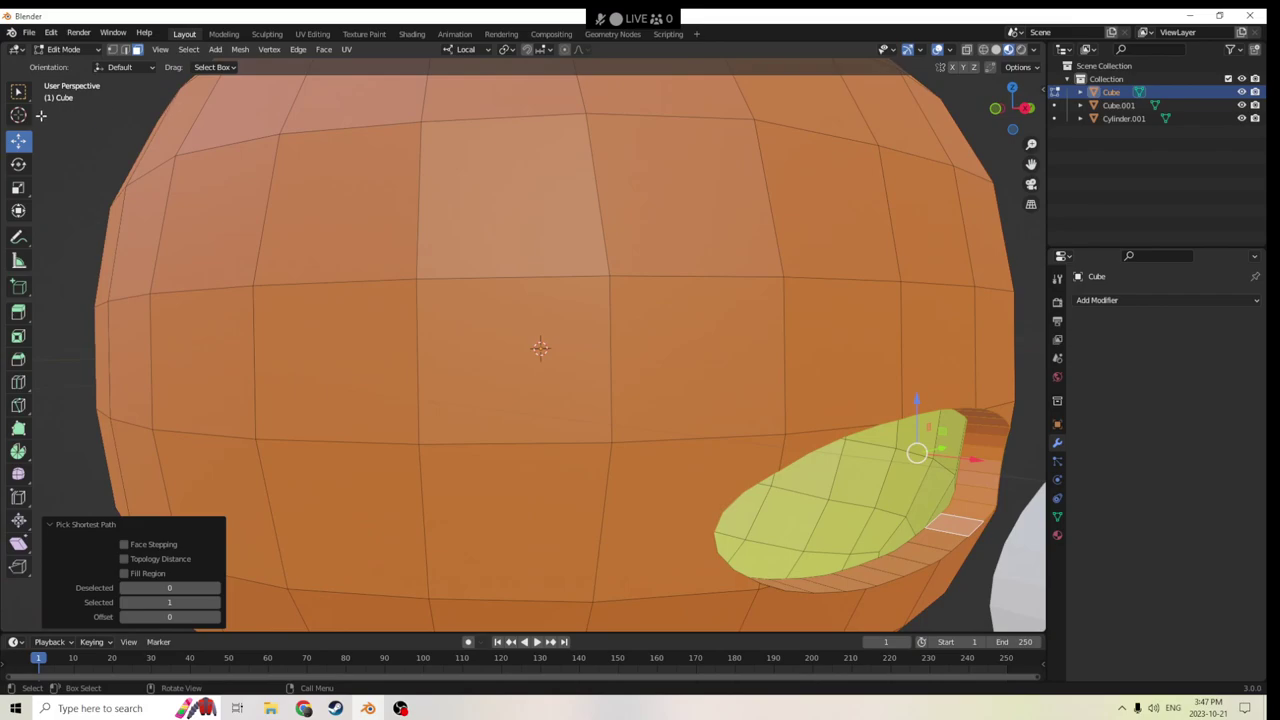
left_click(51, 36)
left_click(60, 48)
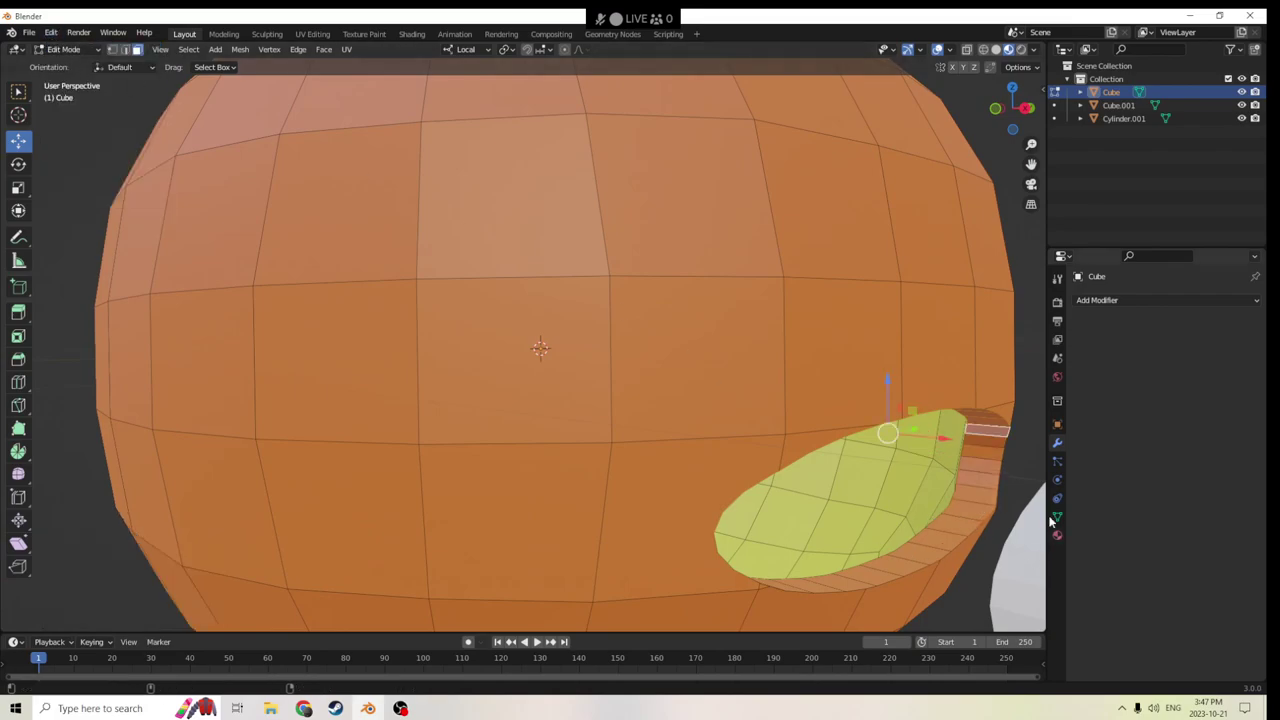
left_click(953, 525, "ctrl")
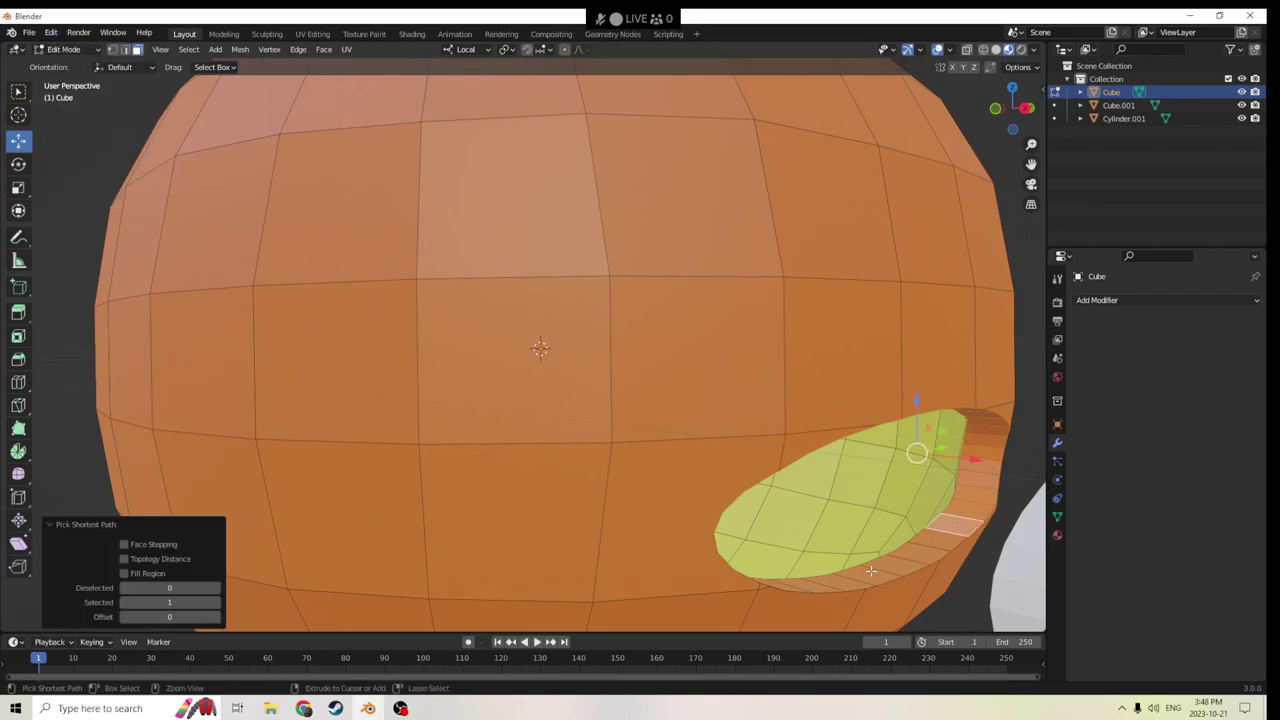
left_click(853, 576, "ctrl")
middle_click_drag(798, 547, 520, 530)
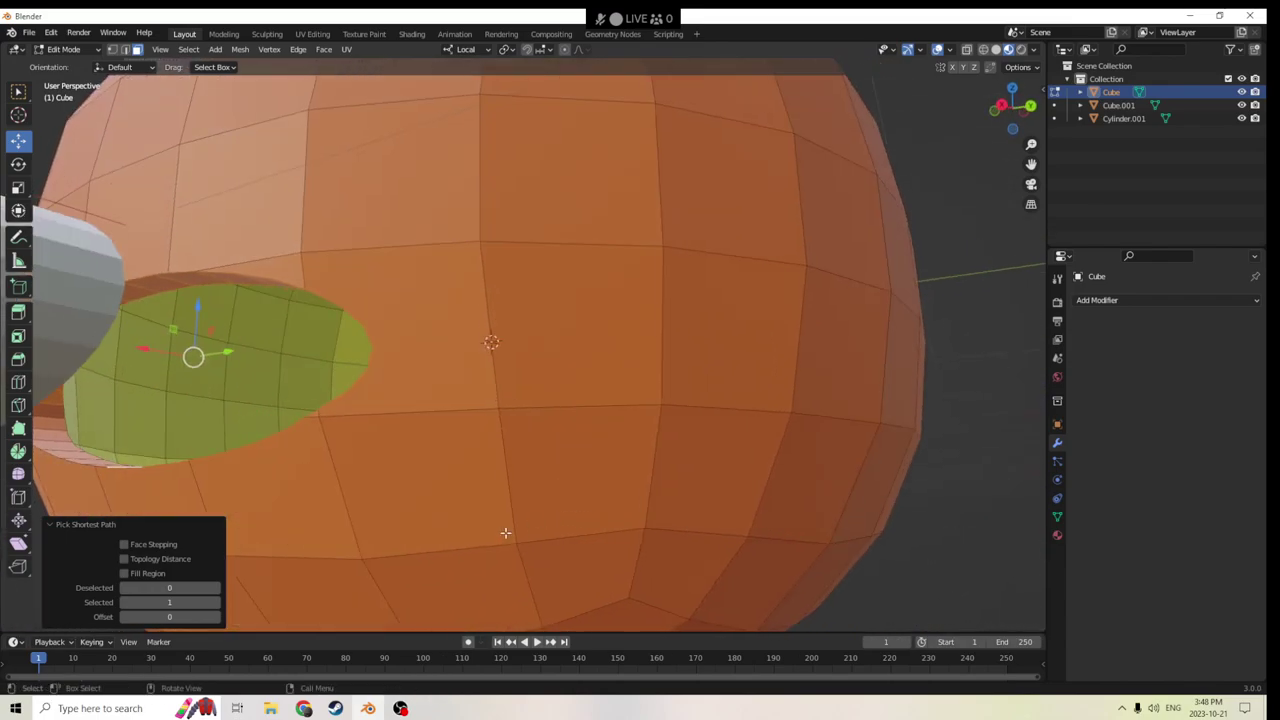
left_click(48, 411, "ctrl")
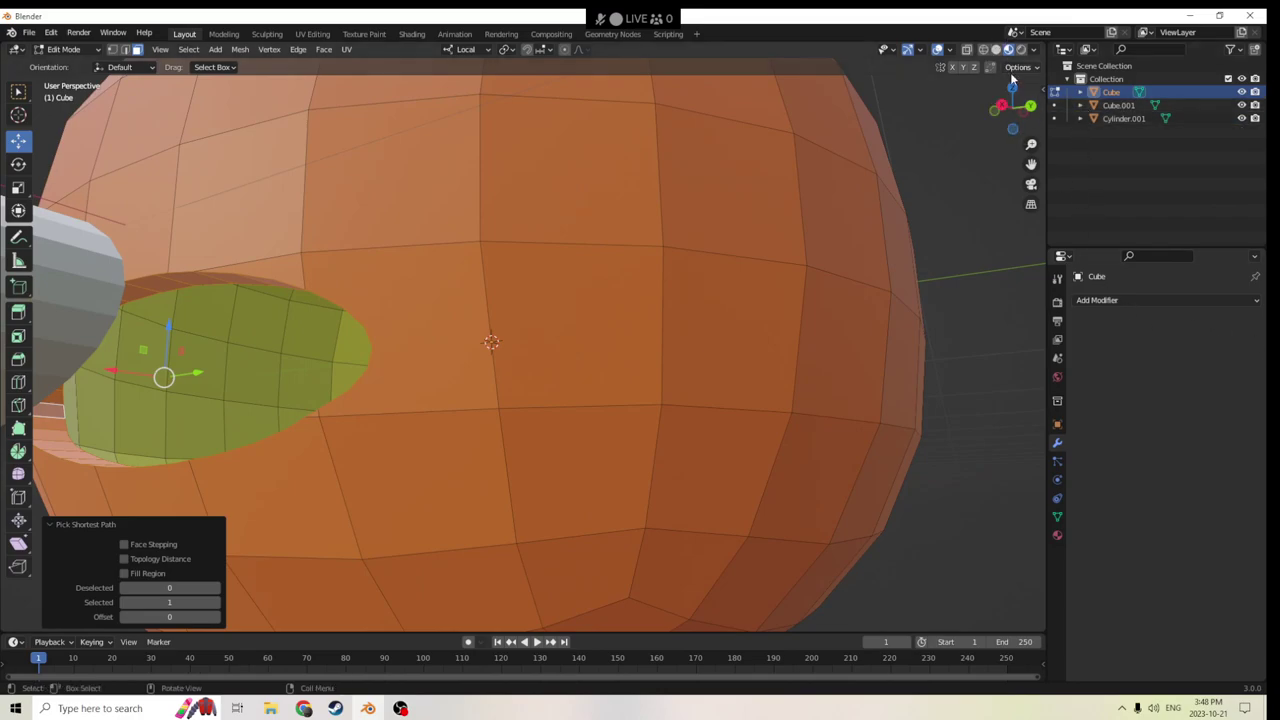
Assign the yellow Material.005 to the selected inner-wall faces and leave mesh editing.
left_click(1057, 537)
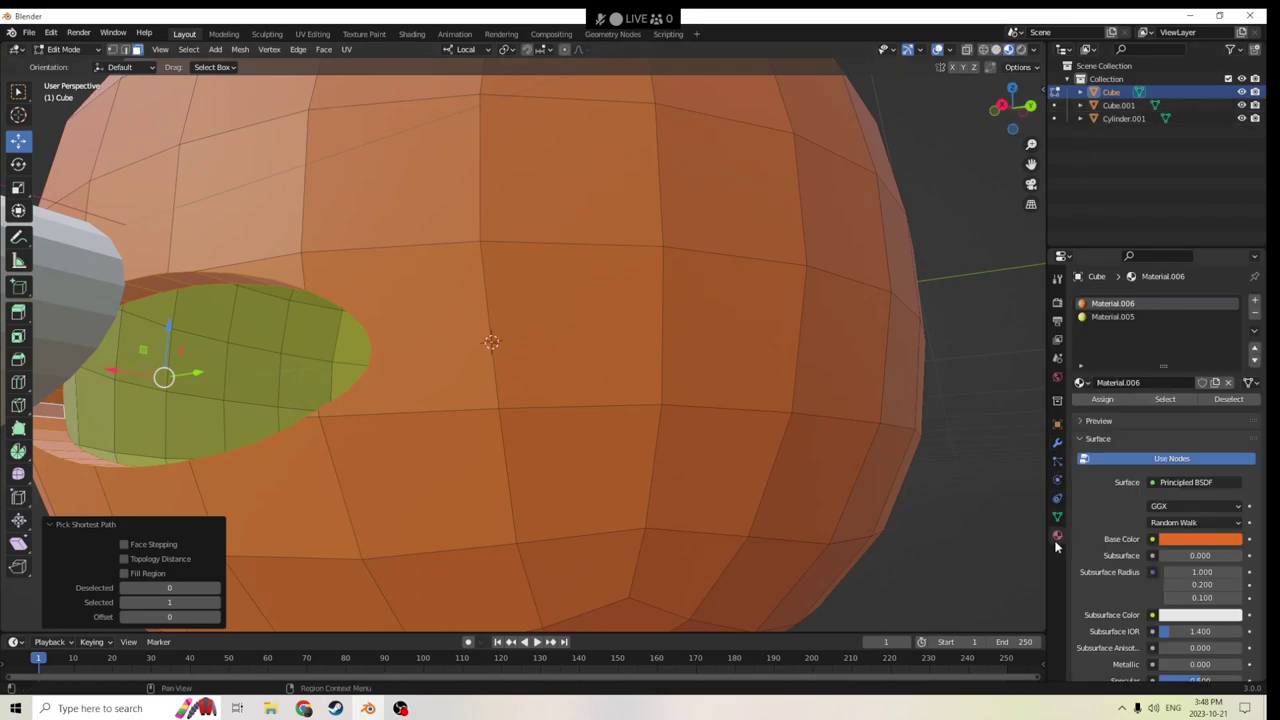
left_click(1104, 318)
left_click(1102, 399)
middle_click_drag(960, 375, 22, 384)
scroll(690, 372, "down", 2)
middle_click_drag(686, 360, 584, 458)
key("Tab")
Scale the remaining white cylinder uniformly by about 0.576 and stretch it by about 1.62 along its local X axis.
scroll(750, 419, "down", 3)
left_click(740, 425)
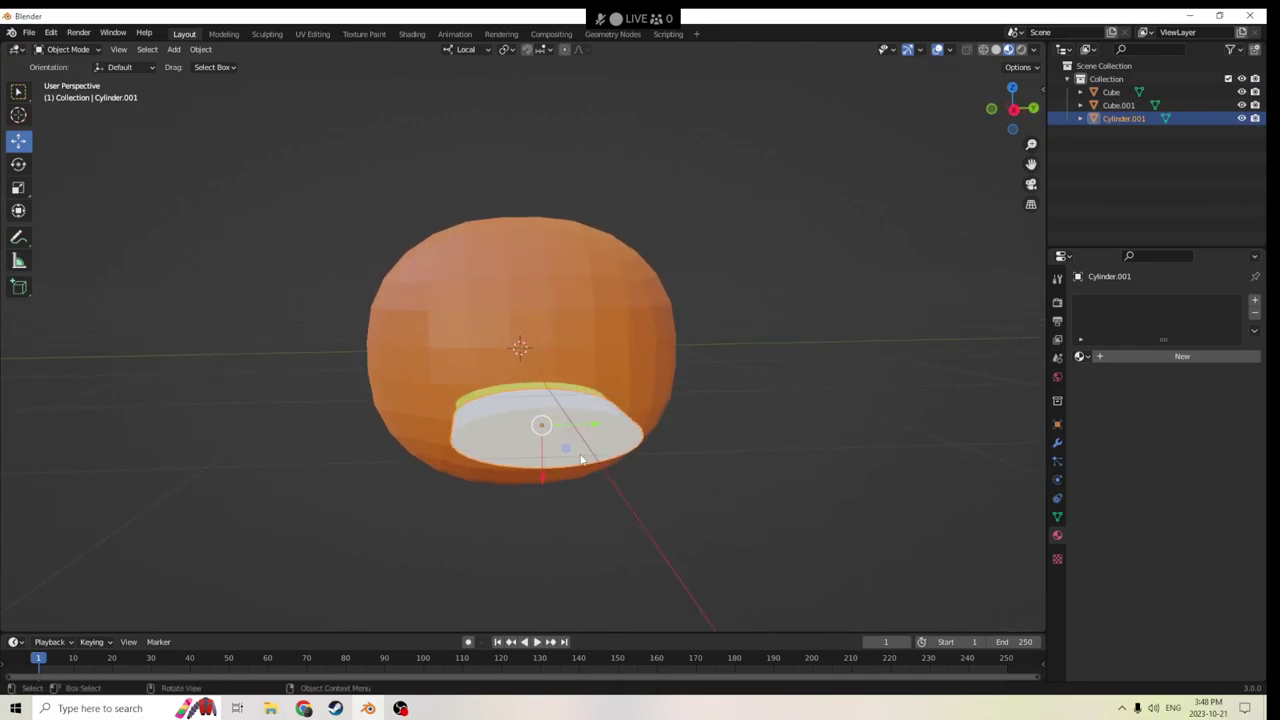
key("s")
left_click(660, 428)
middle_click_drag(637, 423, 716, 411)
left_click(18, 187)
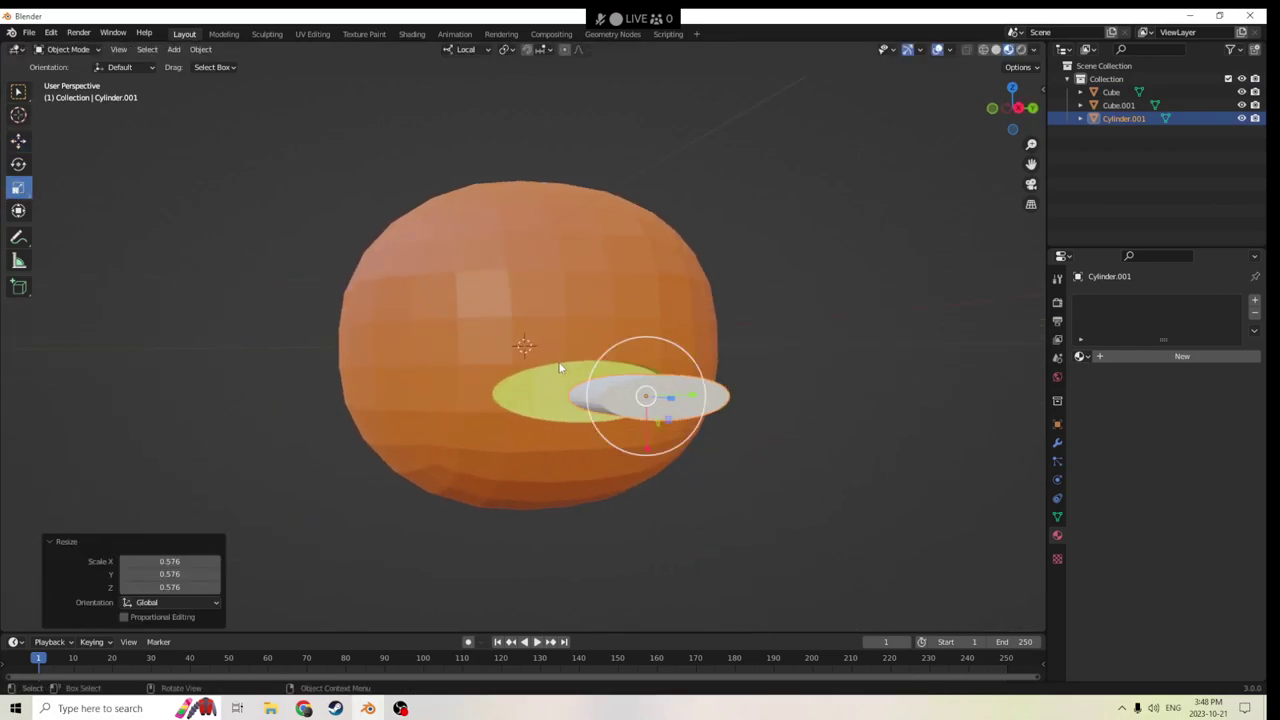
left_click_drag(648, 454, 652, 489)
middle_click_drag(668, 484, 623, 451)
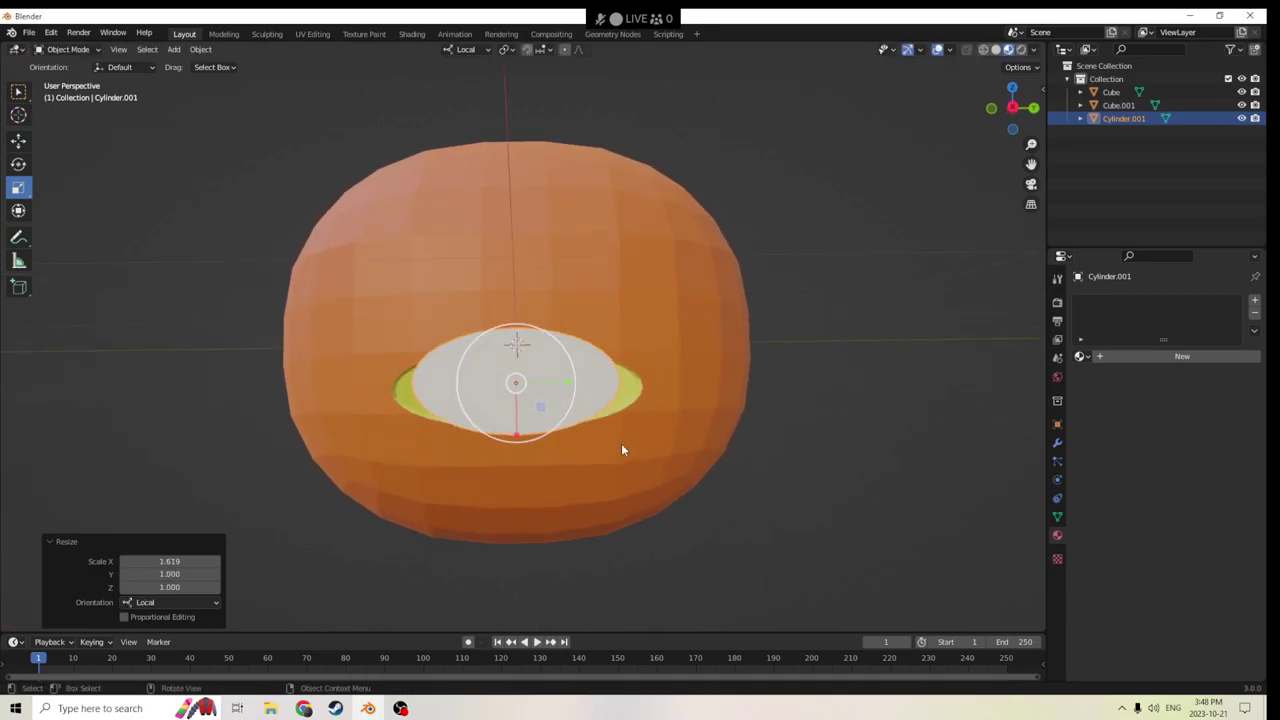
Move the cylinder about -0.0036 m along local X and -0.005 m along local Y, to one side above the mouth.
left_click(18, 141)
left_click_drag(516, 430, 520, 300)
middle_click_drag(520, 300, 711, 366)
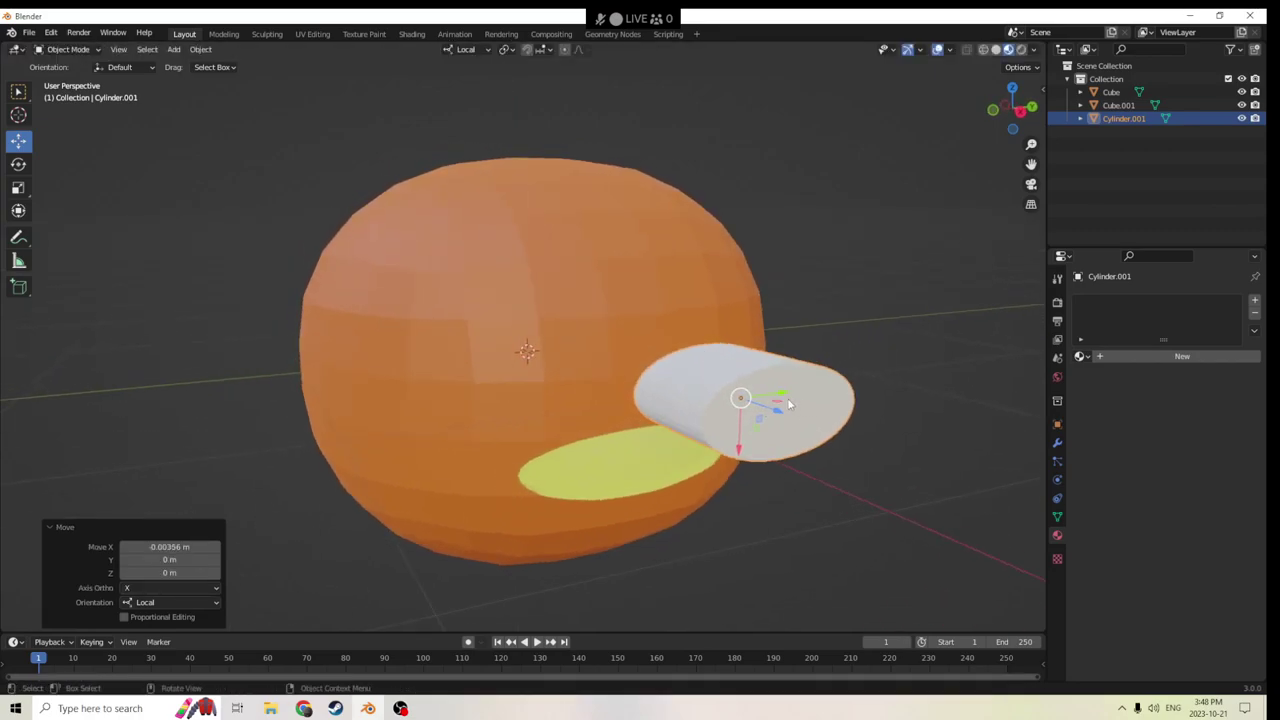
left_click_drag(775, 397, 603, 389)
middle_click_drag(603, 389, 838, 417)
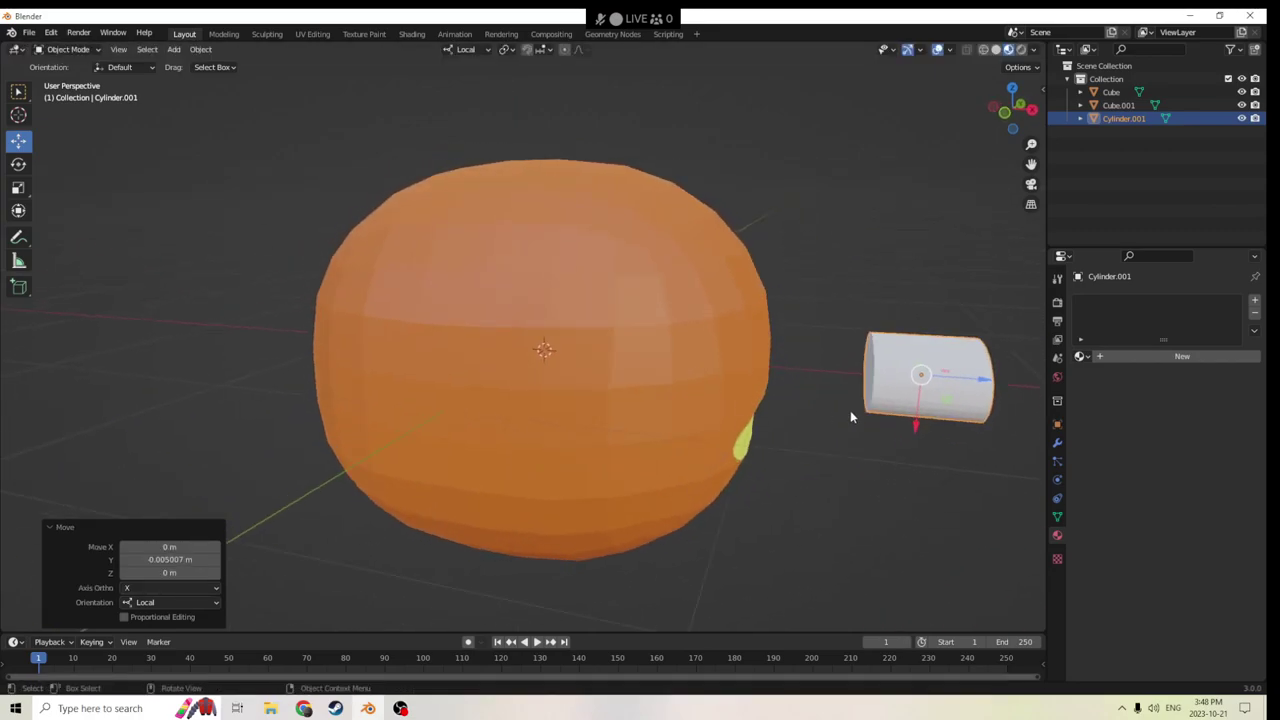
Push the cylinder into the orange body along its local Z axis so its end protrudes from the surface.
left_click_drag(970, 390, 750, 378)
middle_click_drag(750, 378, 818, 392)
left_click_drag(752, 430, 757, 423)
middle_click_drag(757, 423, 658, 386)
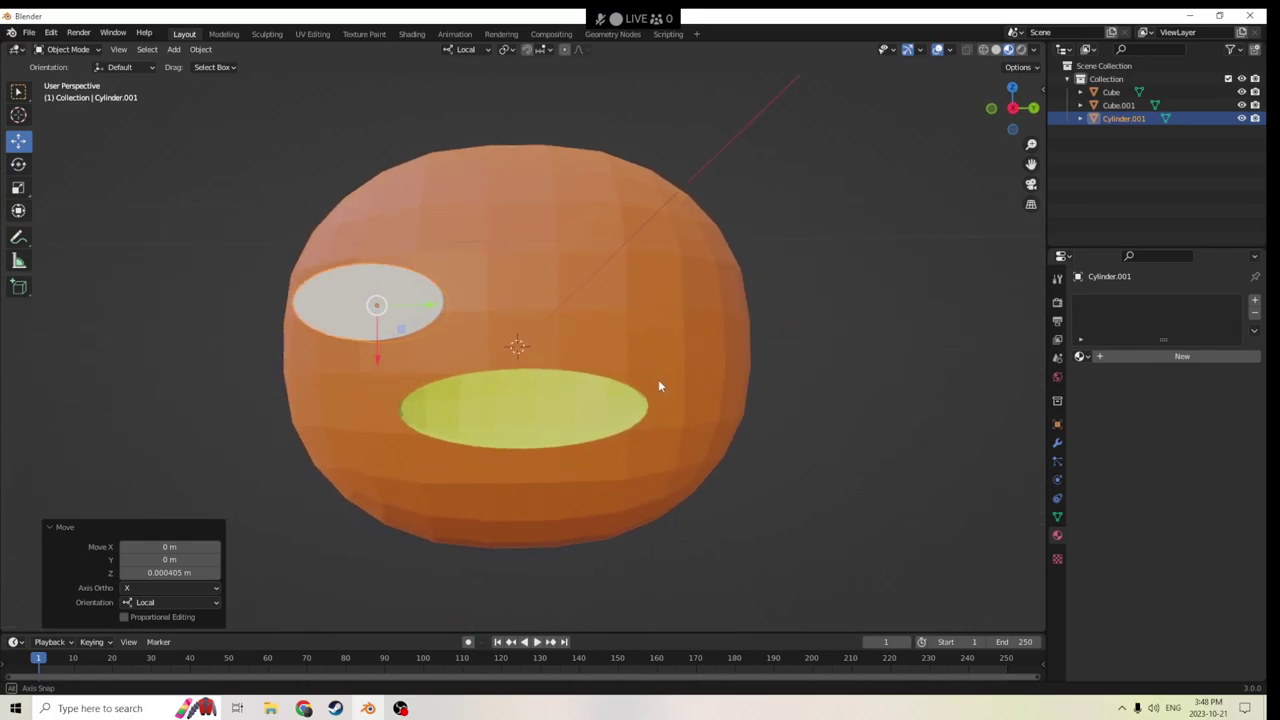
Fine-tune the cylinder's height and sideways position along local X and Y to place it as an eye above the mouth.
left_click_drag(425, 302, 472, 301)
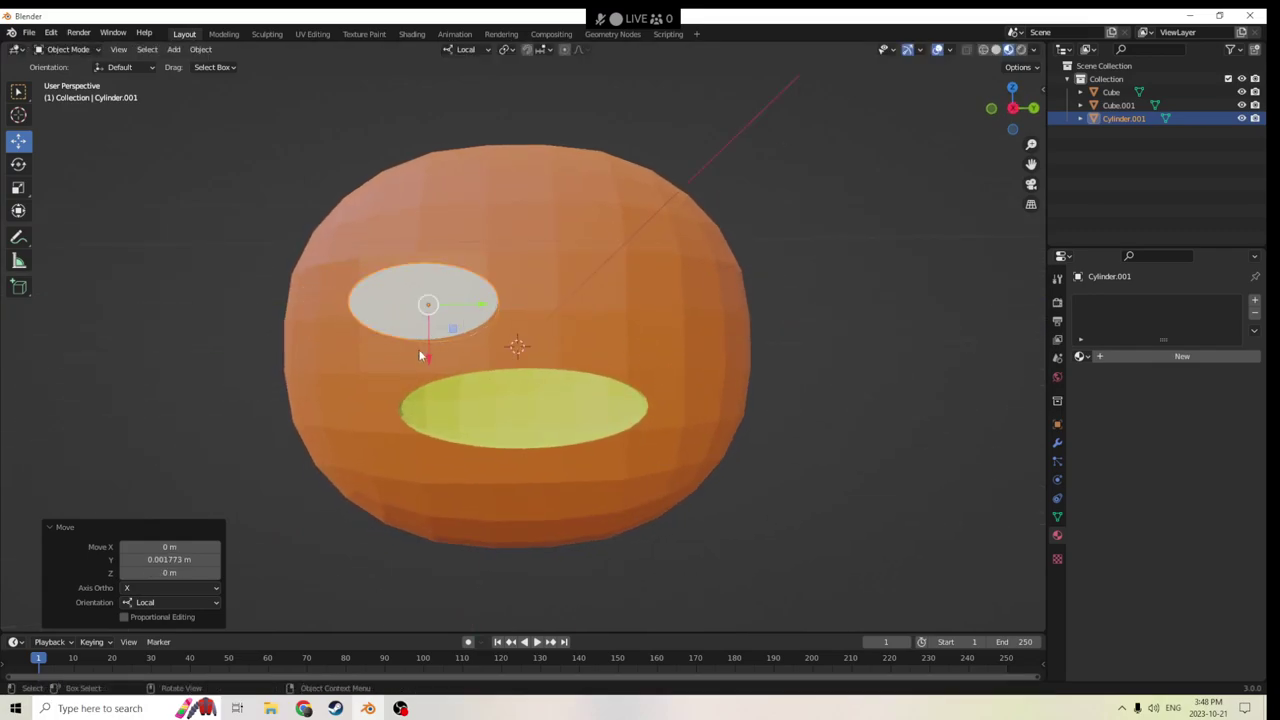
left_click_drag(427, 361, 423, 326)
middle_click_drag(423, 326, 434, 356)
middle_click_drag(532, 363, 450, 374)
scroll(450, 374, "up", 1)
left_click_drag(396, 380, 386, 377)
scroll(386, 377, "down", 1)
middle_click_drag(386, 377, 460, 386)
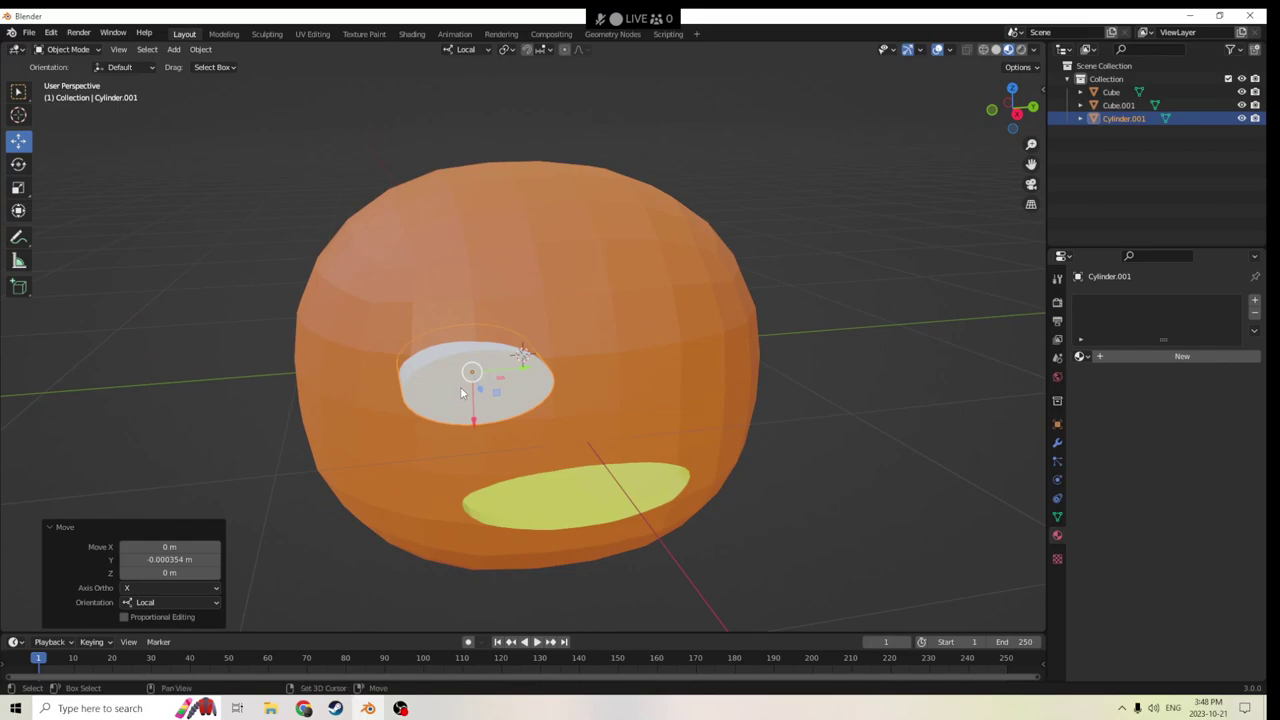
Duplicate the eye cylinder in place.
key("shift+d")
right_click(720, 306)
middle_click_drag(720, 306, 732, 358)
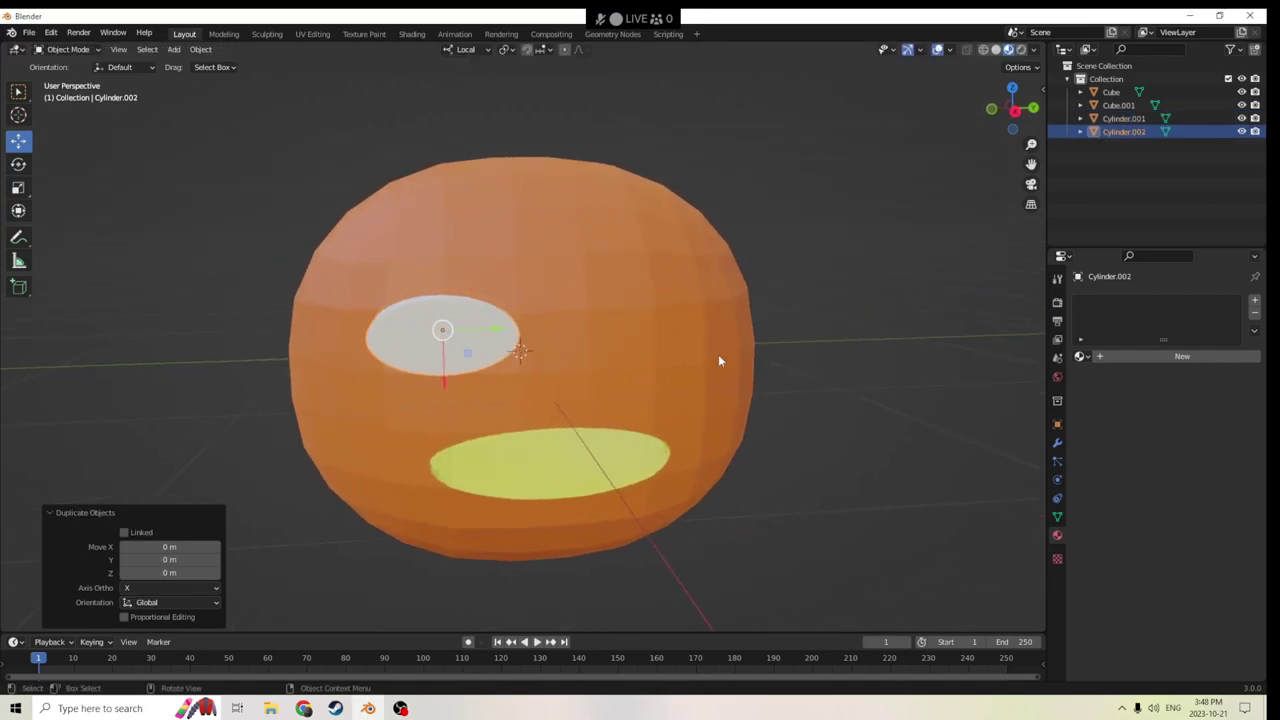
middle_click_drag(637, 371, 715, 365)
Make another copy of the eye cylinder and move it about 0.0066 m along local Z, out in front of the body.
key("shift+d")
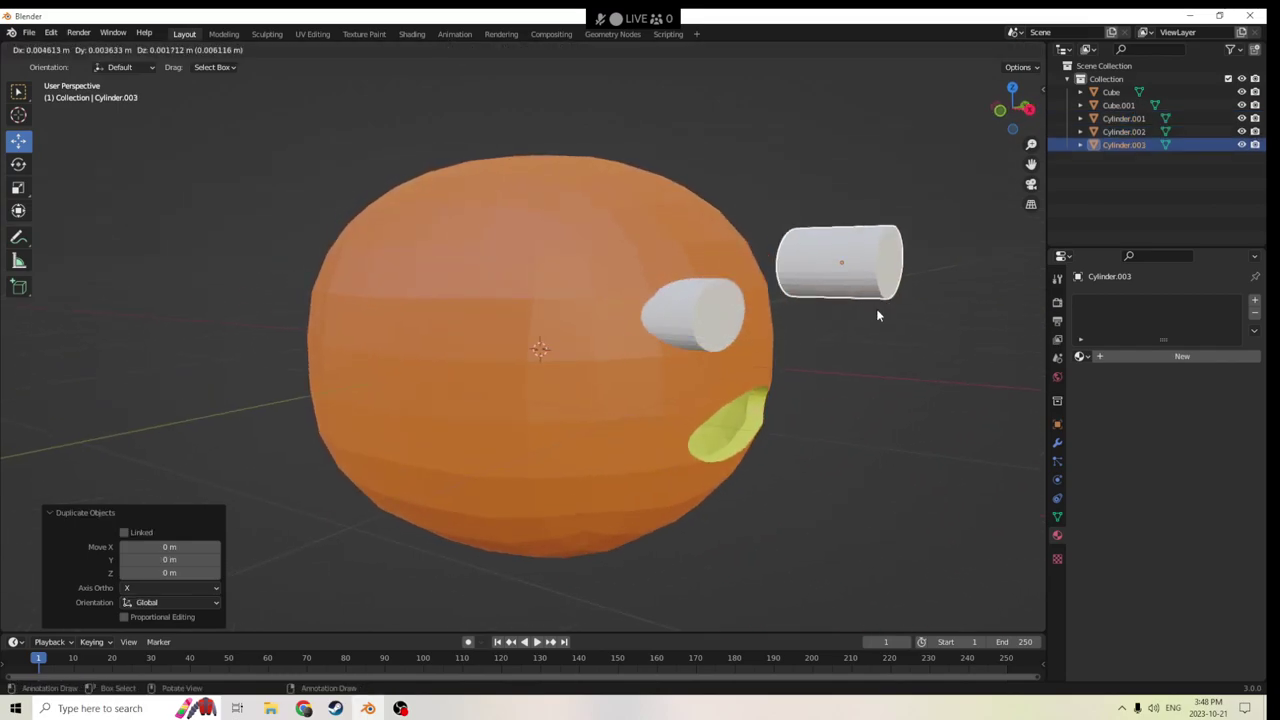
right_click(874, 309)
middle_click_drag(874, 309, 785, 359)
left_click_drag(770, 351, 970, 368)
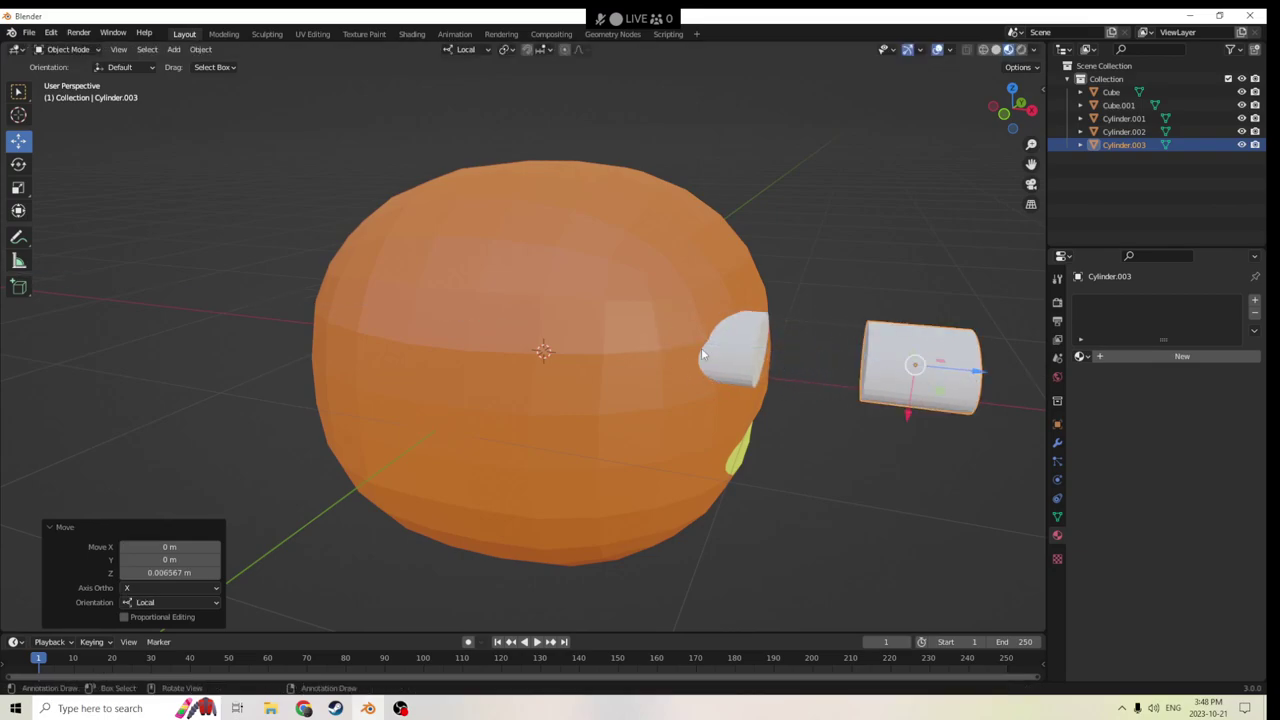
Place Cylinder.001 as the second eye on the opposite side by setting its Y location to 0.003588 m.
left_click(740, 346)
middle_click_drag(832, 338, 743, 327)
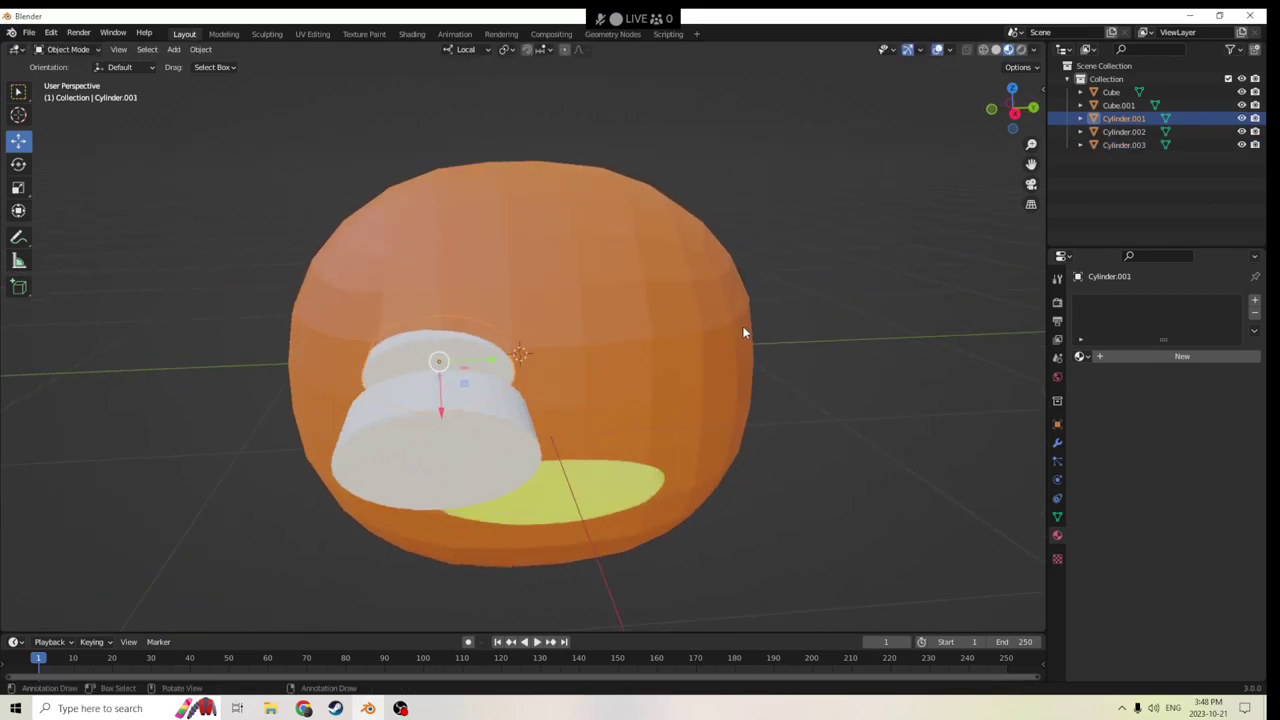
left_click(1057, 428)
middle_click_drag(828, 379, 966, 380)
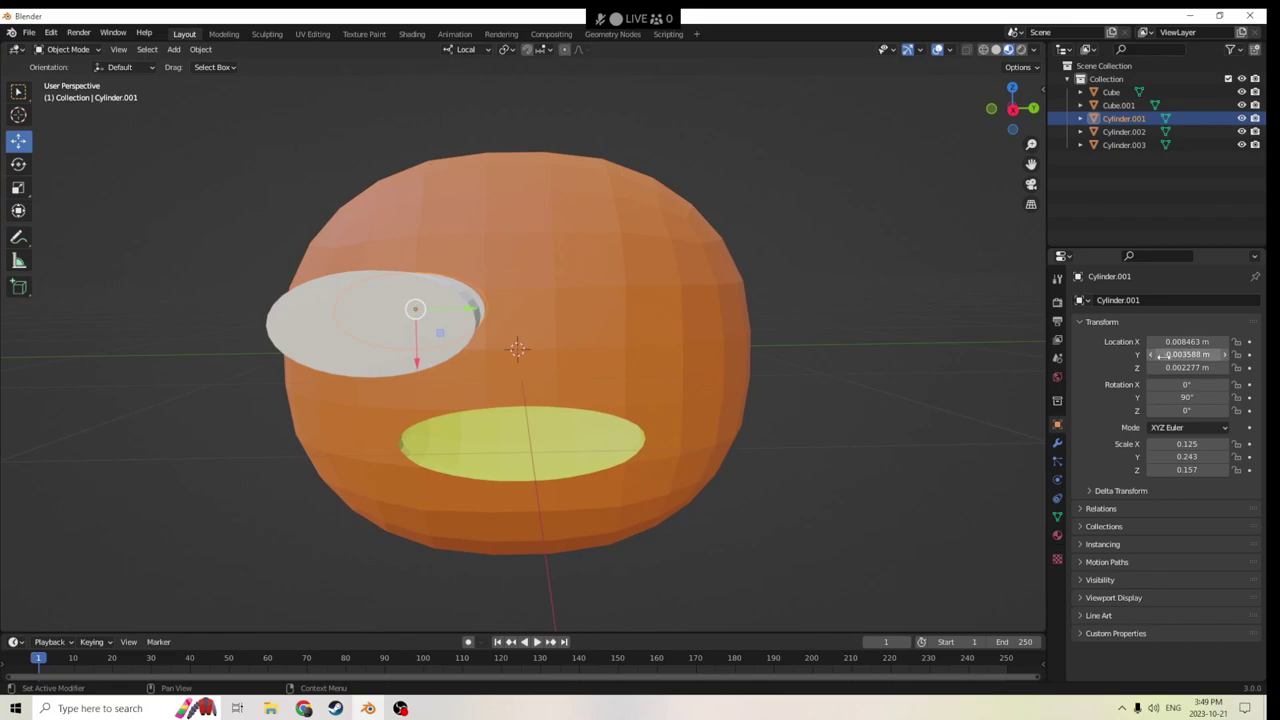
left_click_drag(466, 310, 549, 311)
right_click(549, 311)
left_click(1157, 354)
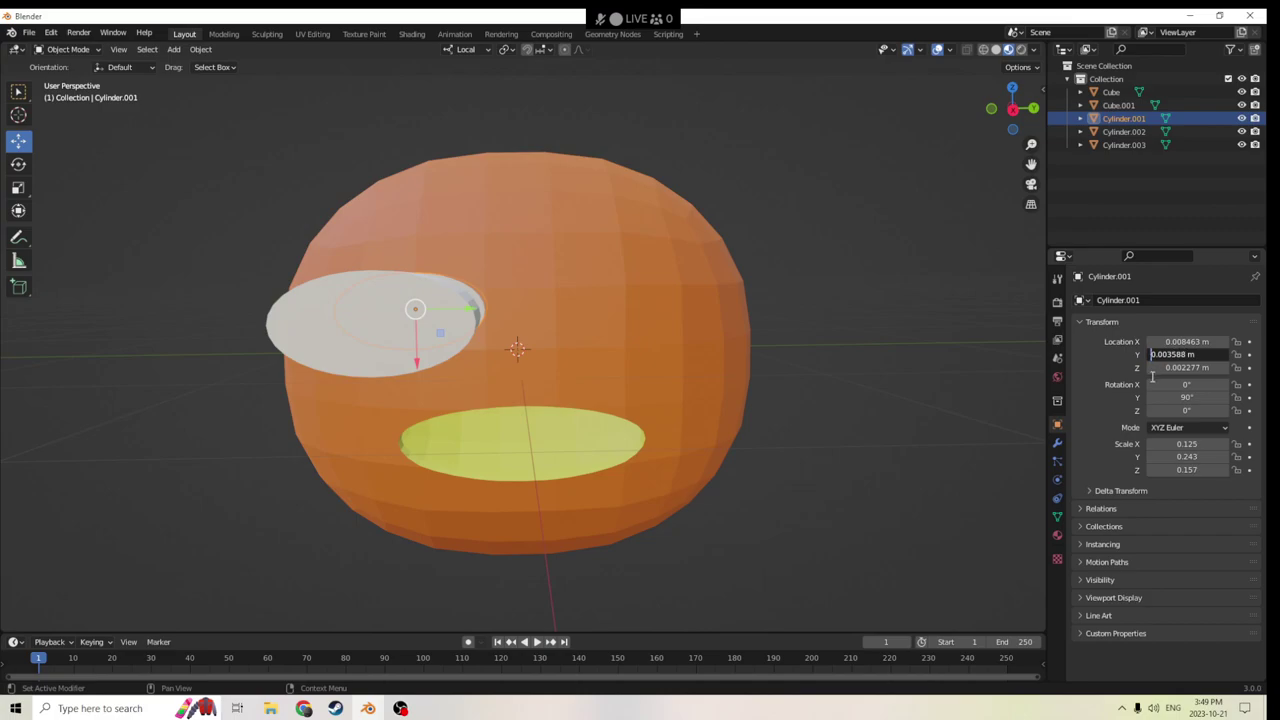
type("-")
key("Return")
middle_click_drag(730, 337, 751, 369)
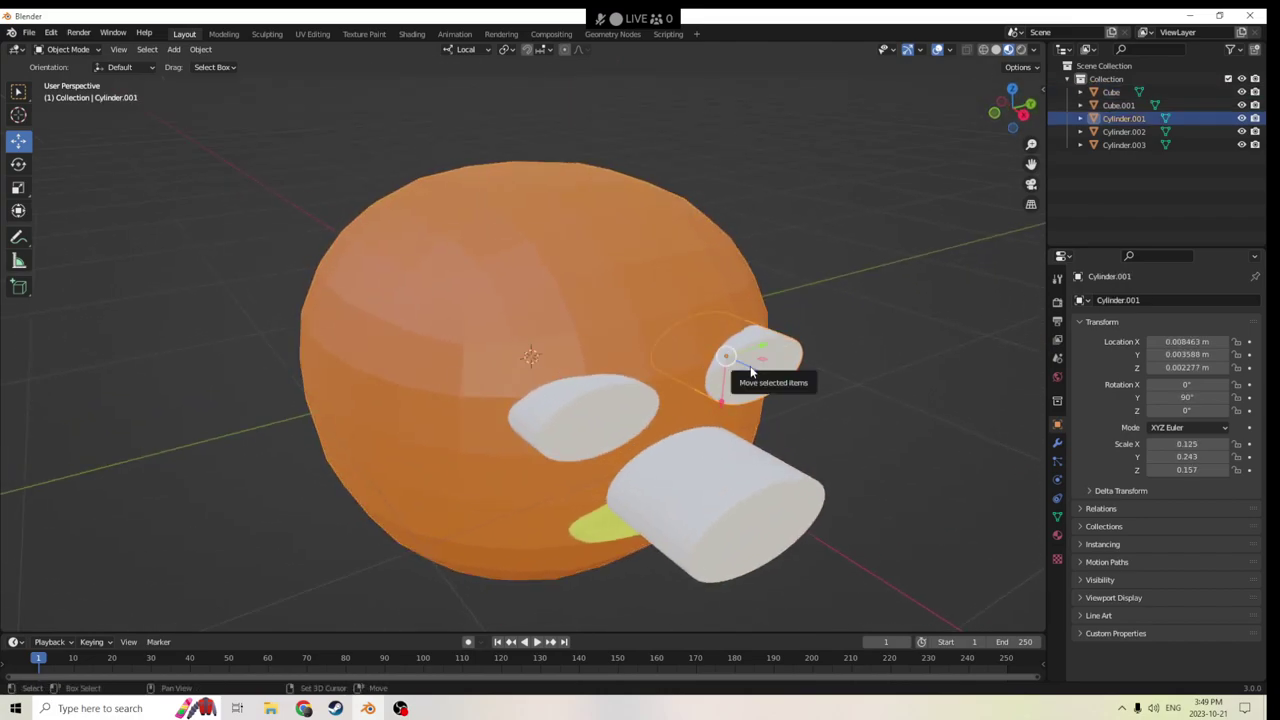
key("shift+d")
right_click(761, 365)
scroll(761, 365, "up", 1)
left_click_drag(830, 377, 891, 409)
key("Delete")
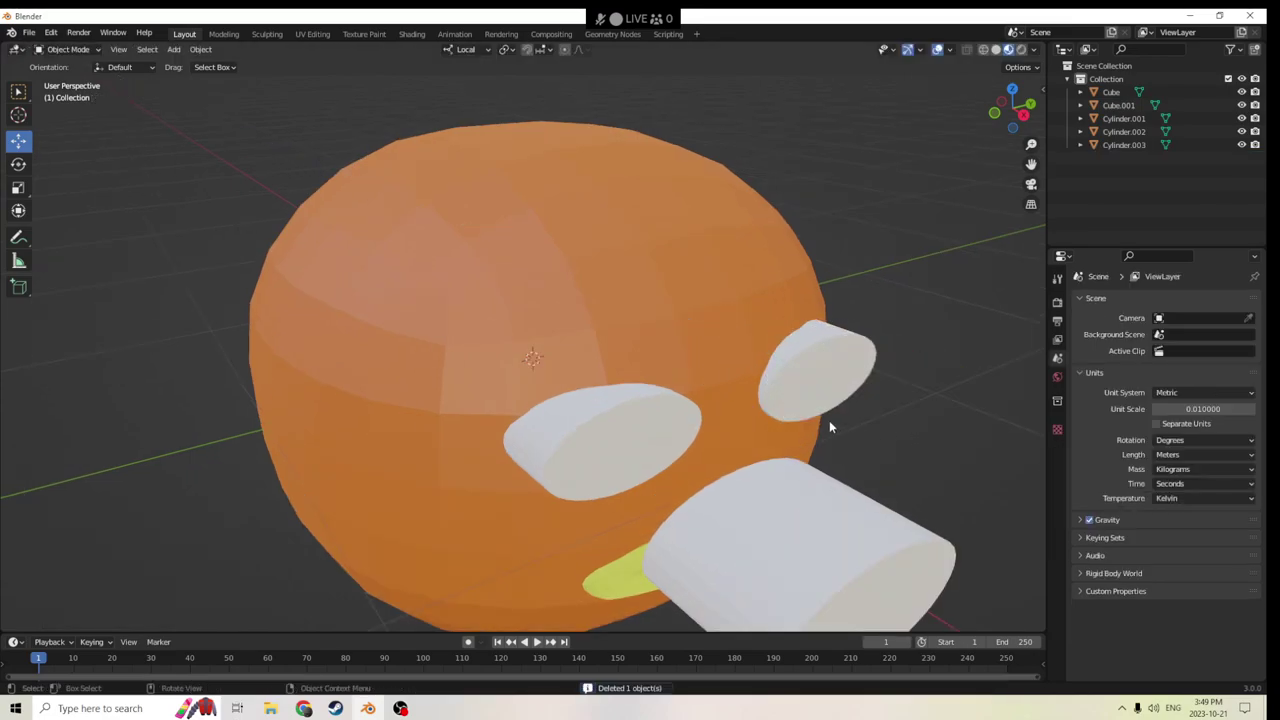
Subtract both embedded eye cylinders from the orange body with a Bool Tool brush Difference.
middle_click_drag(832, 428, 747, 323)
left_click(747, 323)
middle_click_drag(641, 318, 619, 367)
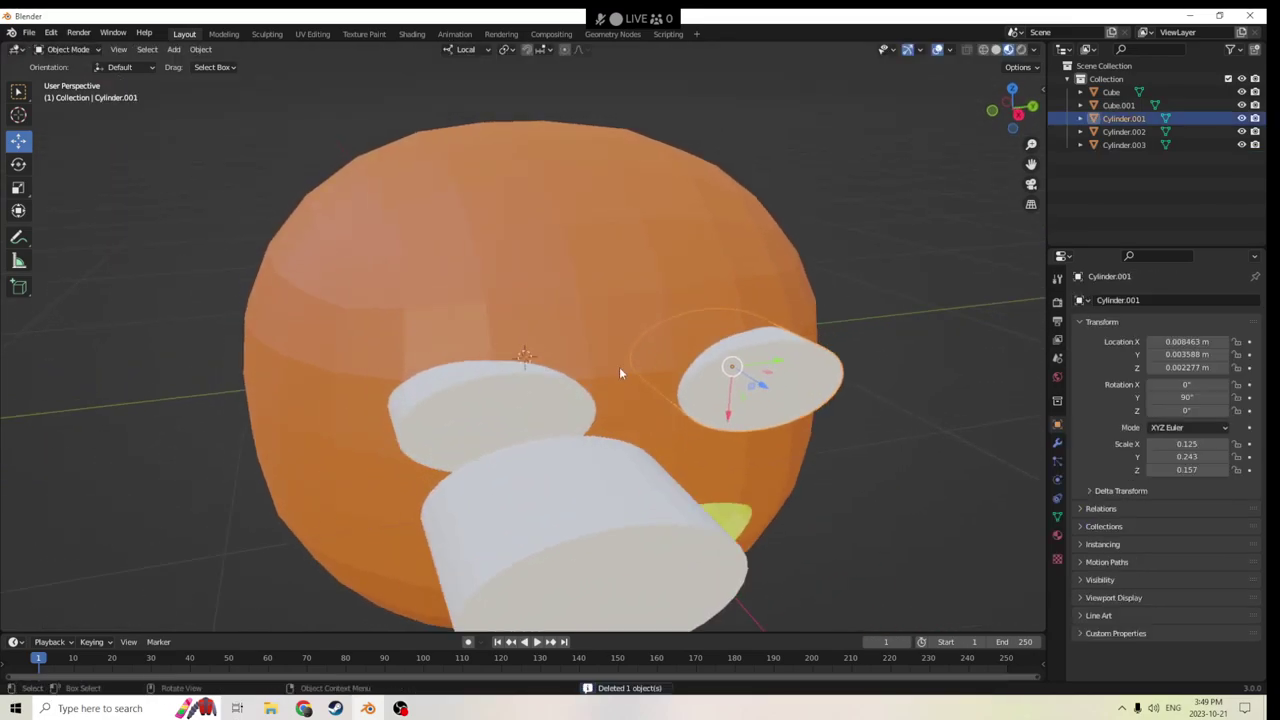
left_click(482, 415, "shift")
left_click(563, 279, "shift")
middle_click_drag(563, 279, 516, 191)
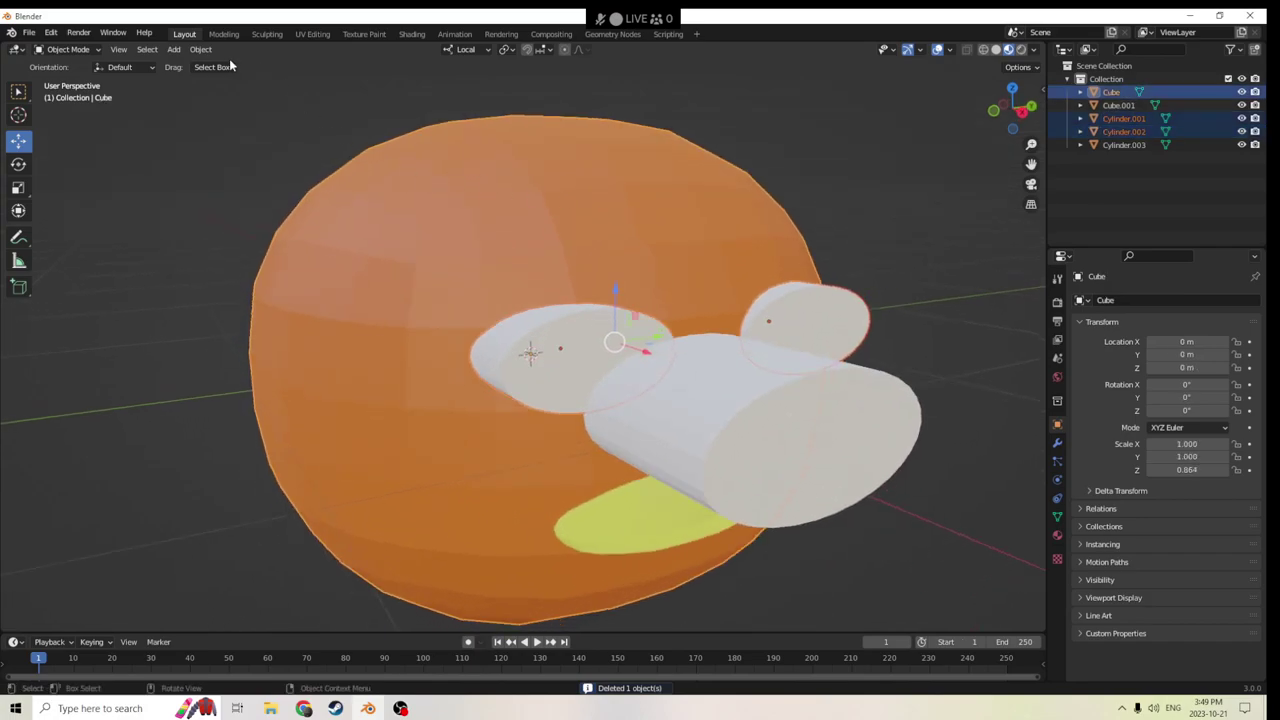
left_click(202, 50)
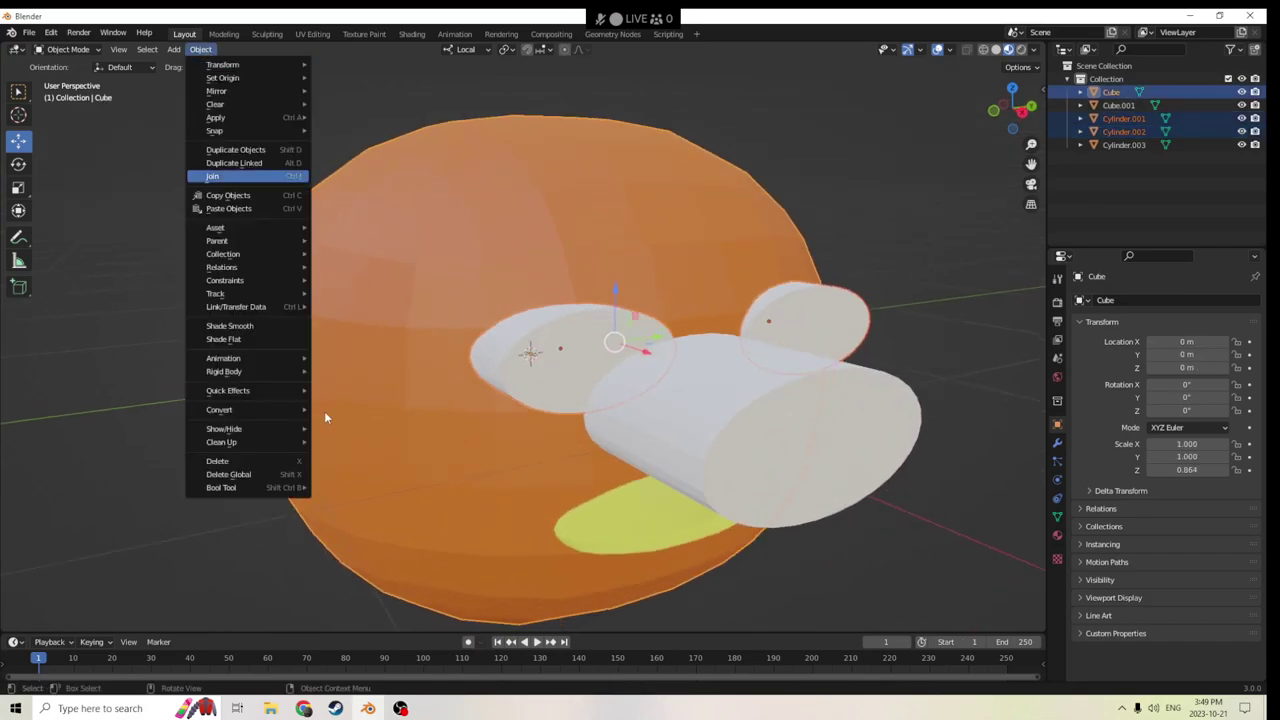
left_click(200, 50)
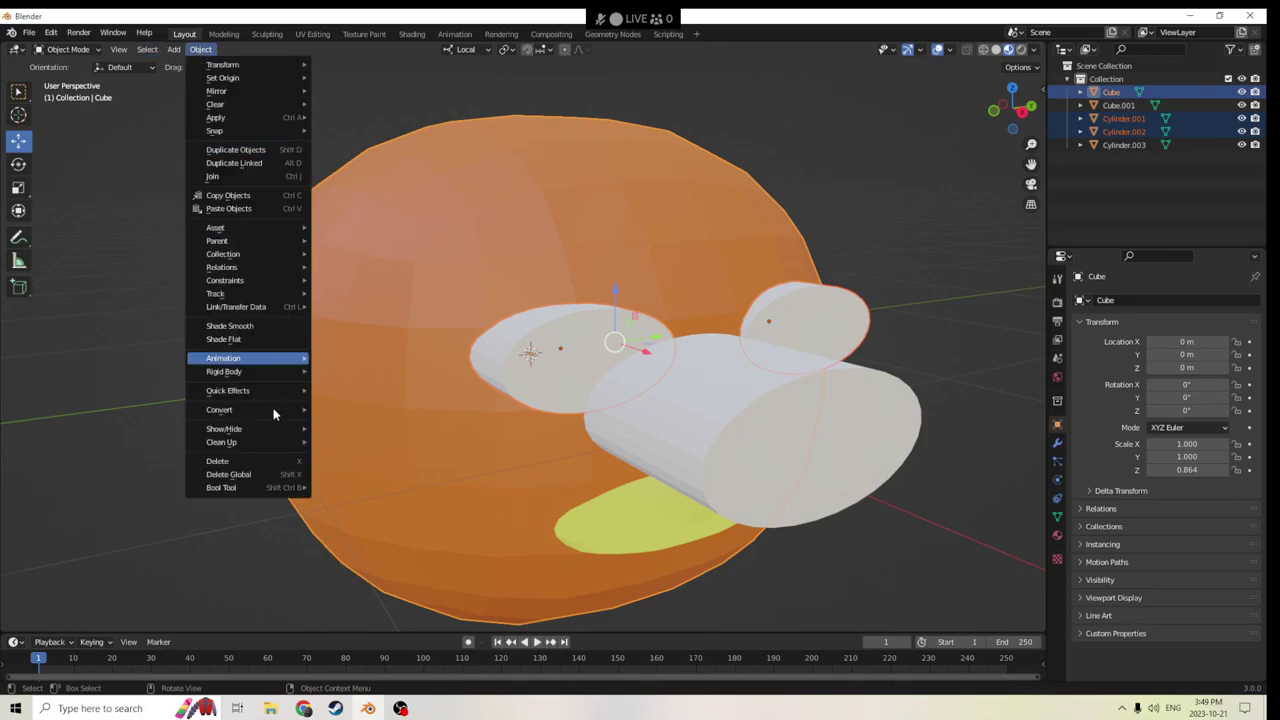
mouse_move(233, 490)
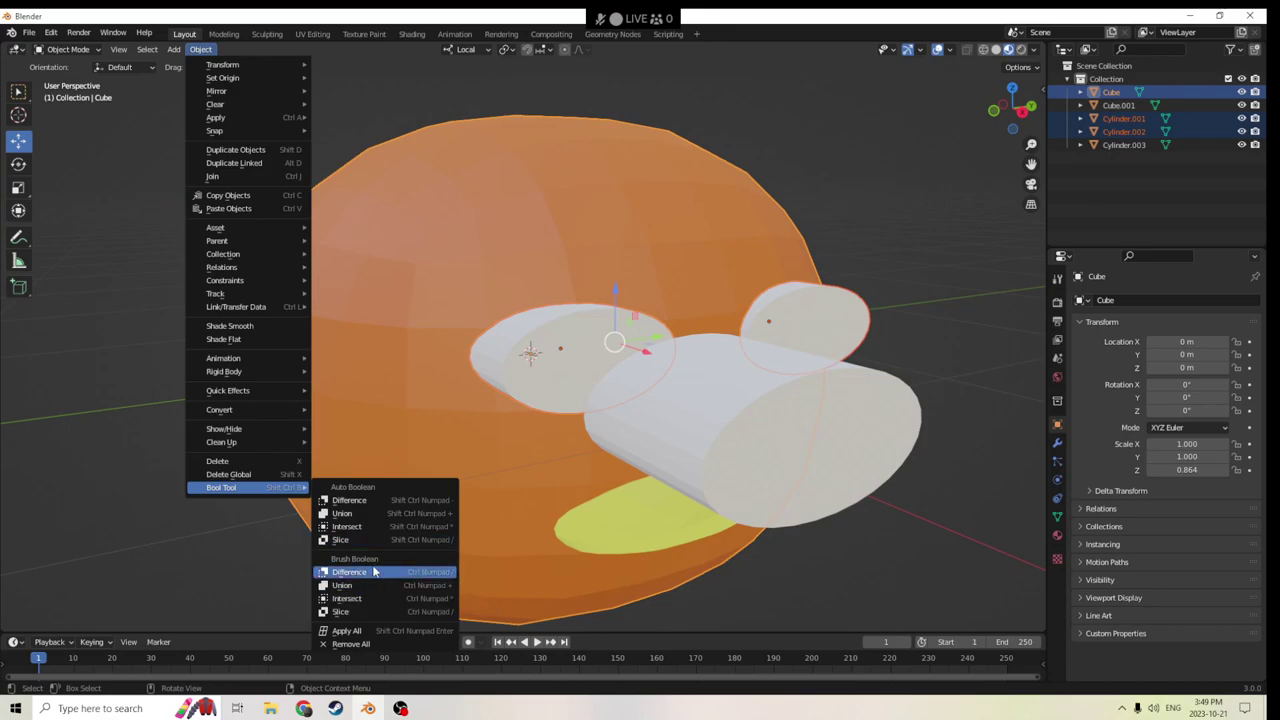
left_click(369, 575)
Switch both Difference modifiers on the body to the Fast solver and apply them.
mouse_move(724, 434)
middle_mouse_down()
mouse_move(684, 420)
mouse_move(900, 332)
mouse_move(934, 419)
middle_mouse_up()
left_click(1057, 443)
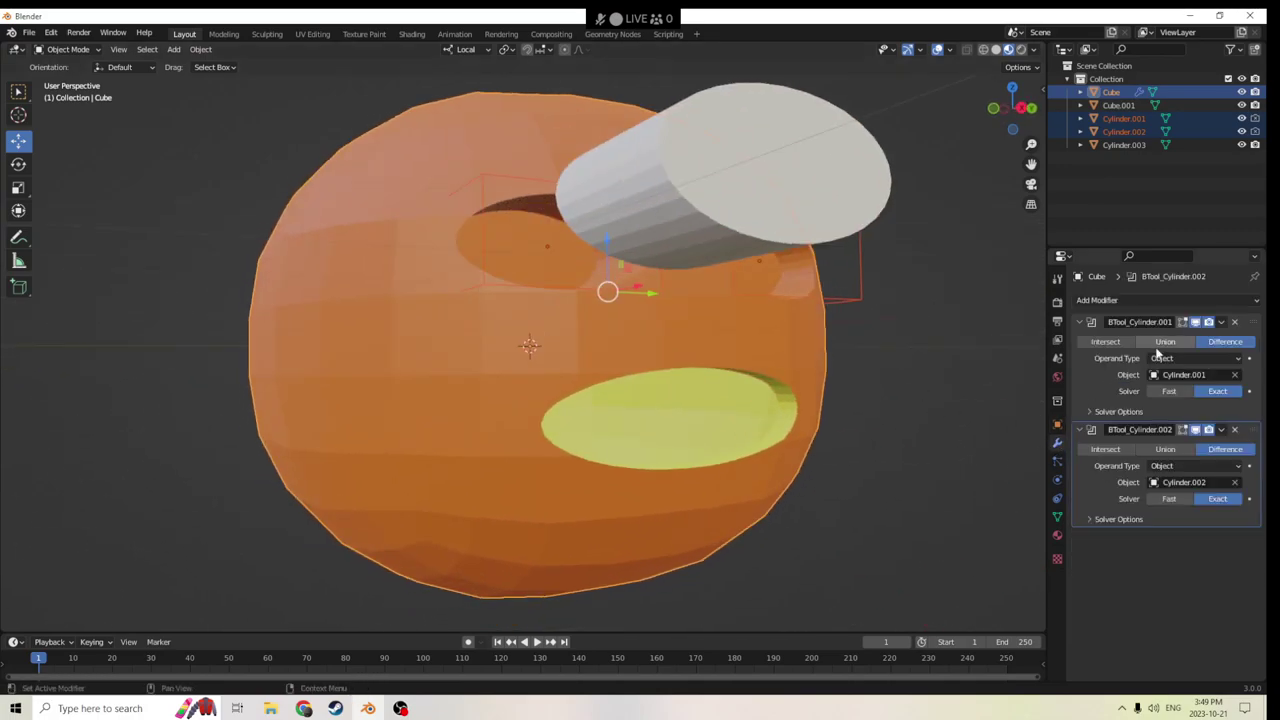
left_click(1167, 391)
left_click(1169, 499)
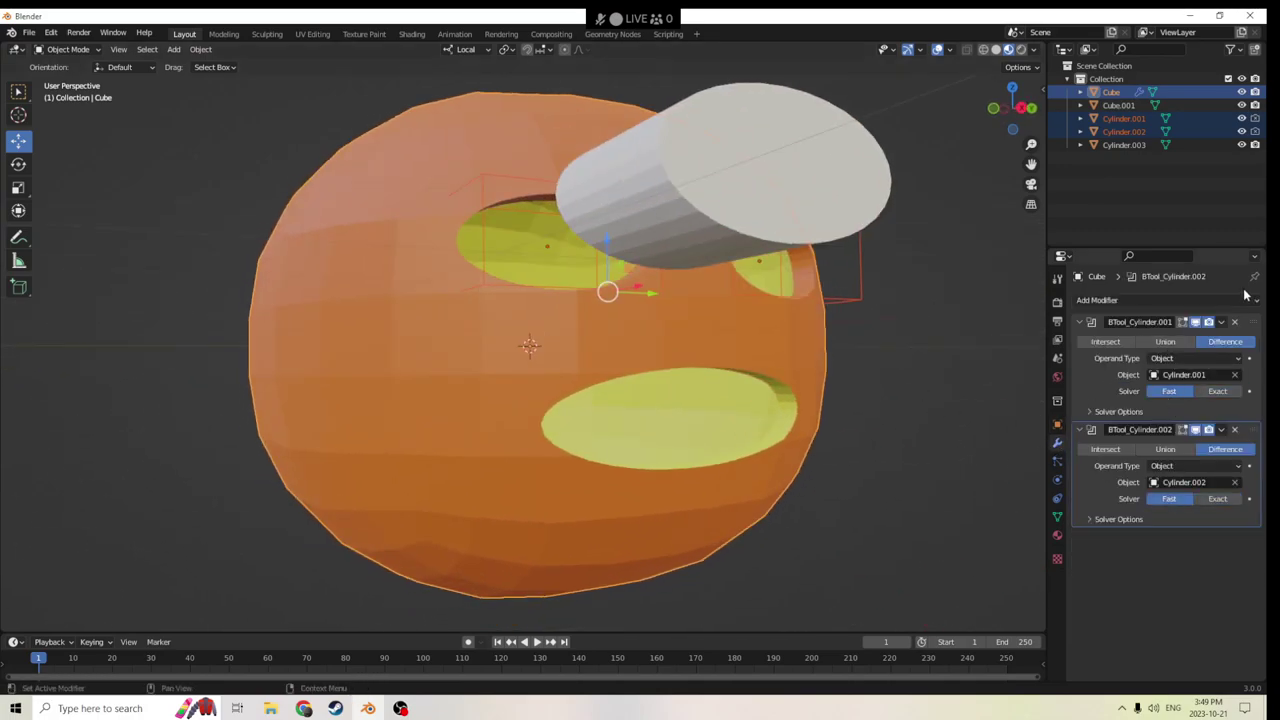
left_click(1222, 322)
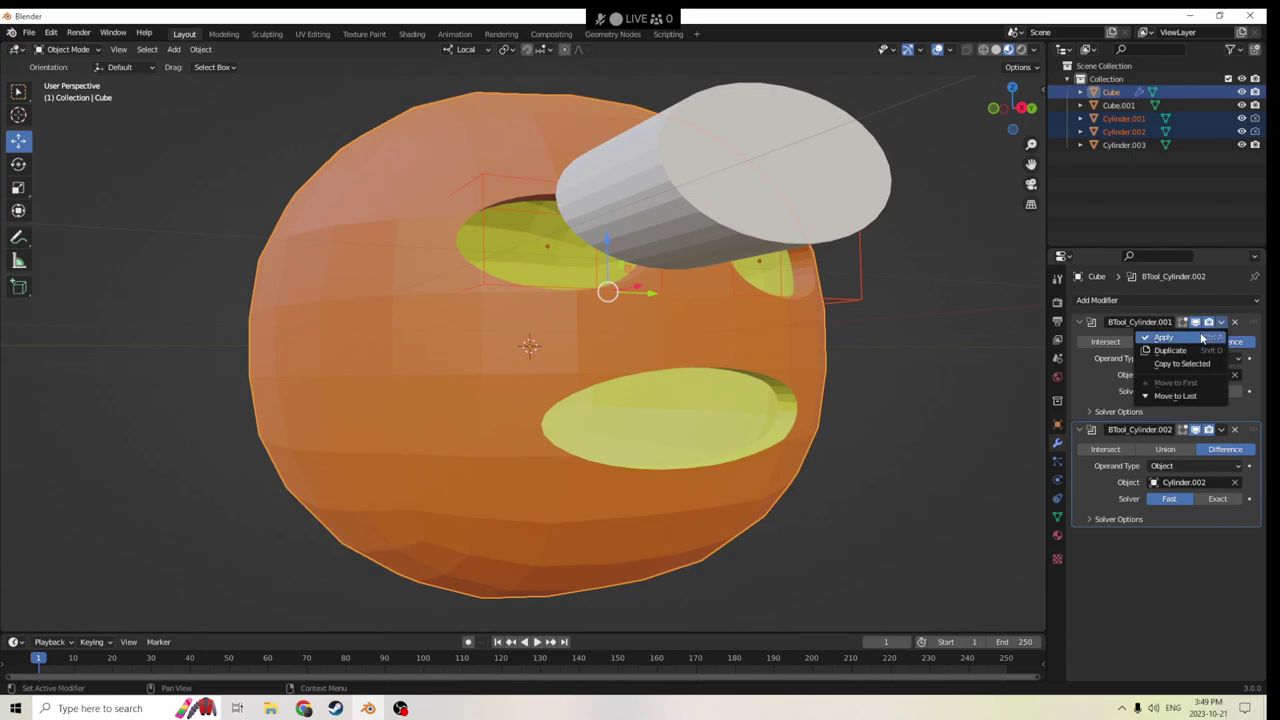
left_click(1213, 342)
left_click(1222, 322)
left_click(1213, 342)
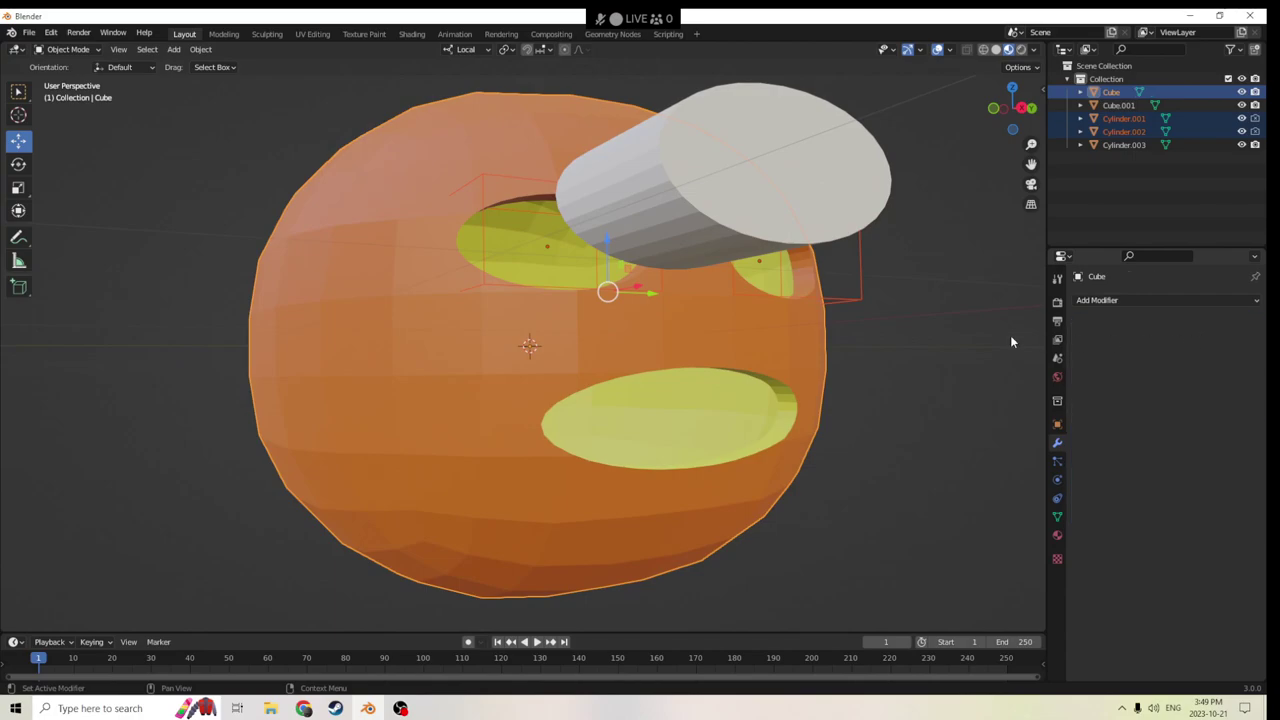
Delete the two cutting cylinders left in the eye openings.
middle_click_drag(1040, 335, 980, 320)
middle_click_drag(730, 246, 992, 285)
scroll(852, 296, "up", 3)
scroll(960, 328, "up", 3)
scroll(961, 328, "up", 1)
middle_click_drag(607, 283, 830, 287)
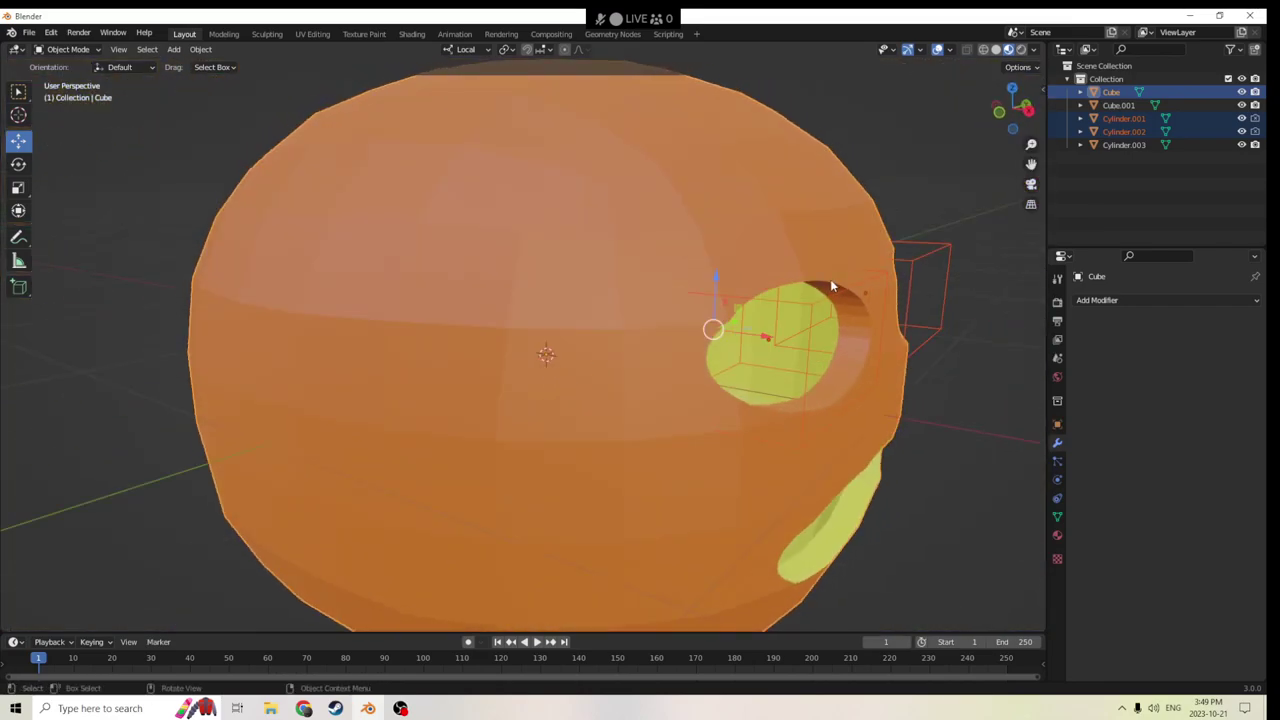
left_click(908, 266)
key("Delete")
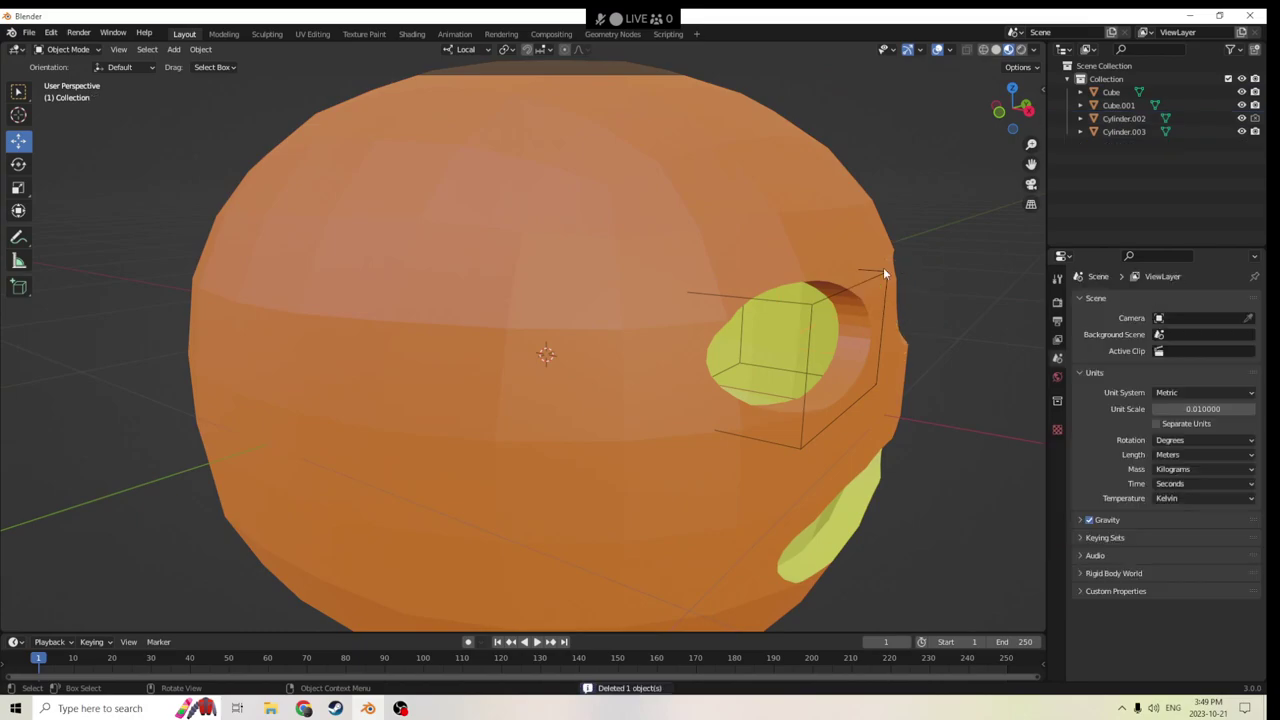
left_click(831, 297)
key("Delete")
Open the orange body's mesh for editing with face selection around its eye and mouth openings.
middle_click_drag(828, 297, 434, 330)
left_click(370, 283)
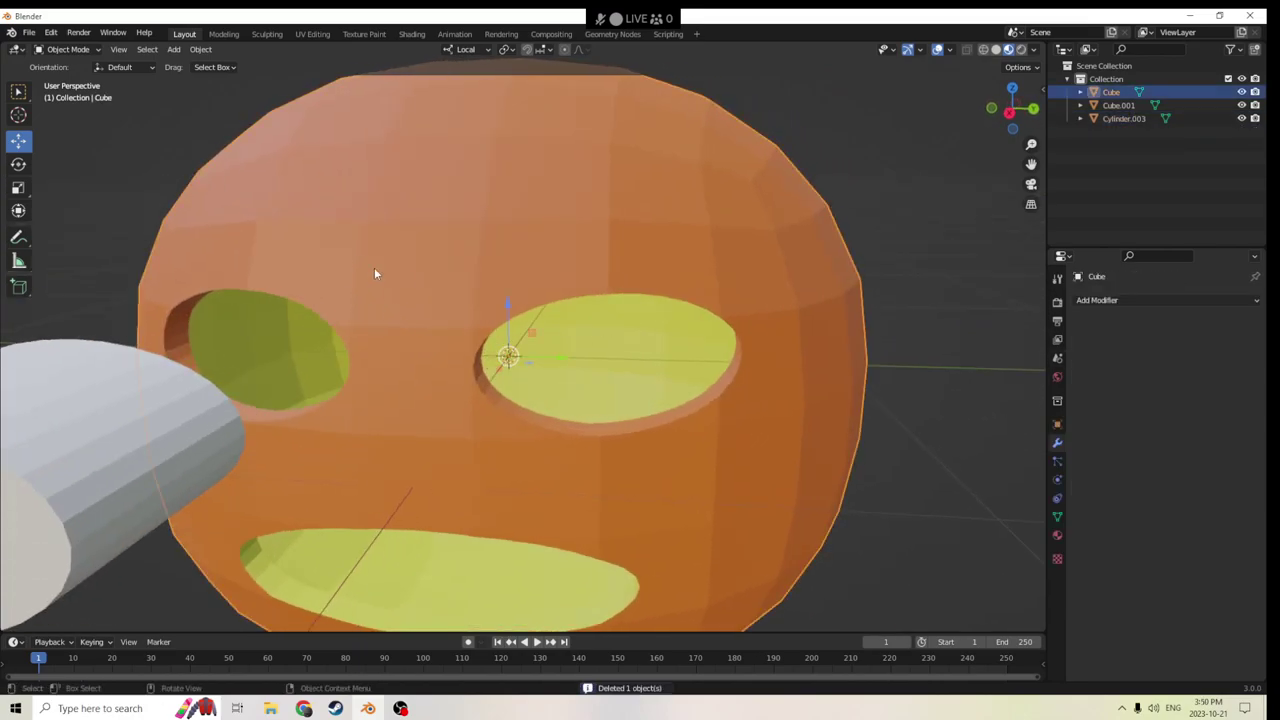
key("Tab")
middle_click_drag(273, 300, 304, 232)
scroll(304, 232, "up", 1)
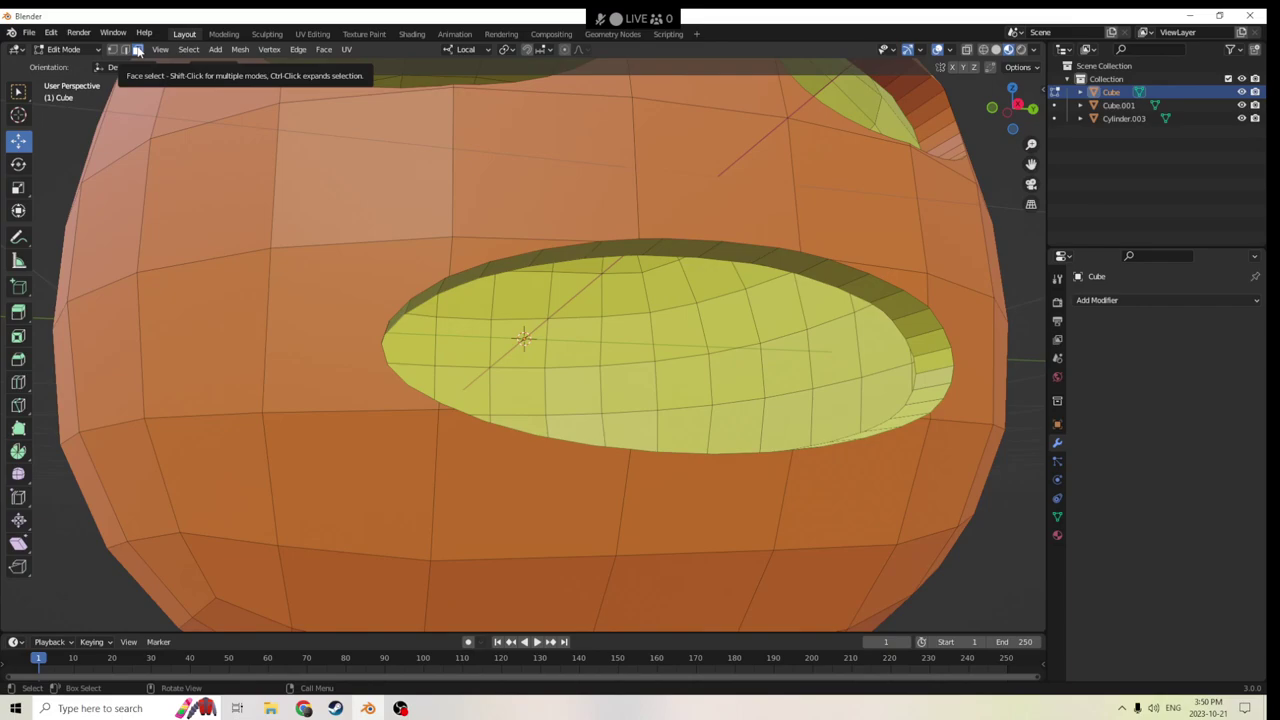
scroll(316, 190, "down", 2)
middle_click_drag(316, 190, 345, 167)
Select the ring of inner wall faces in the first eye opening and assign the yellow Material.005 to them.
left_click(546, 91)
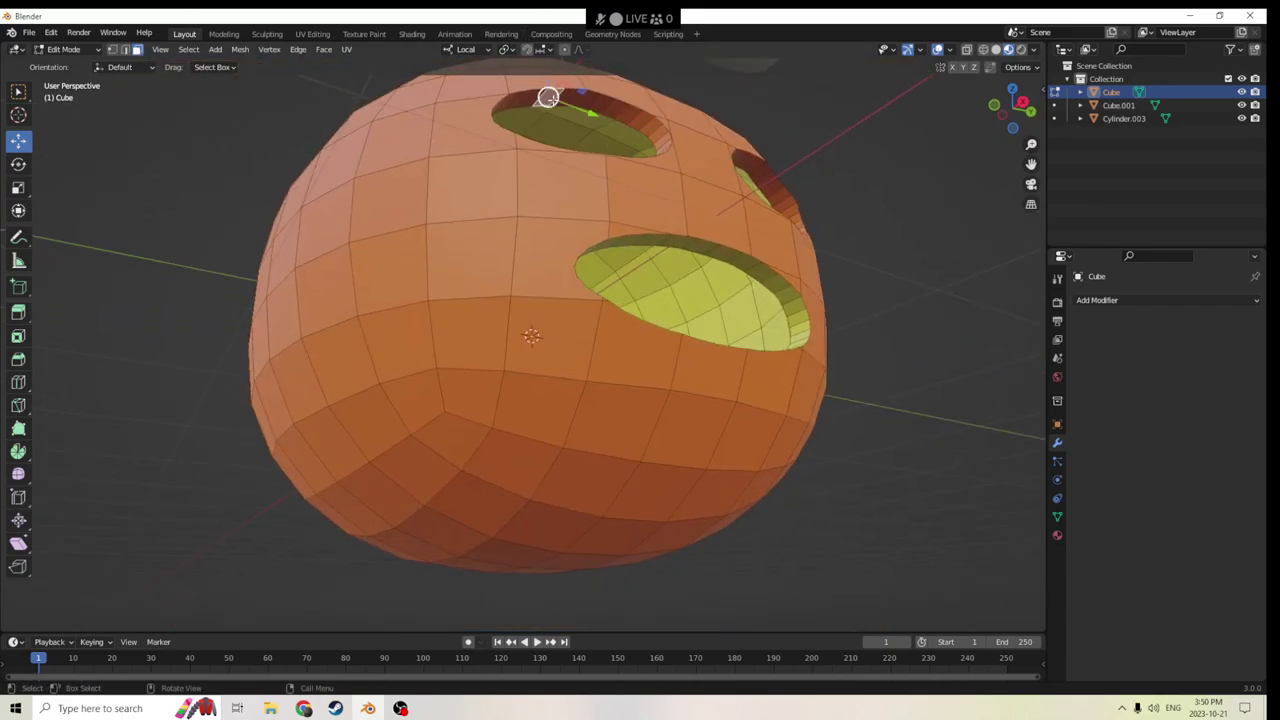
left_click(648, 126, "ctrl")
middle_click_drag(648, 126, 694, 349)
middle_click_drag(740, 411, 362, 306)
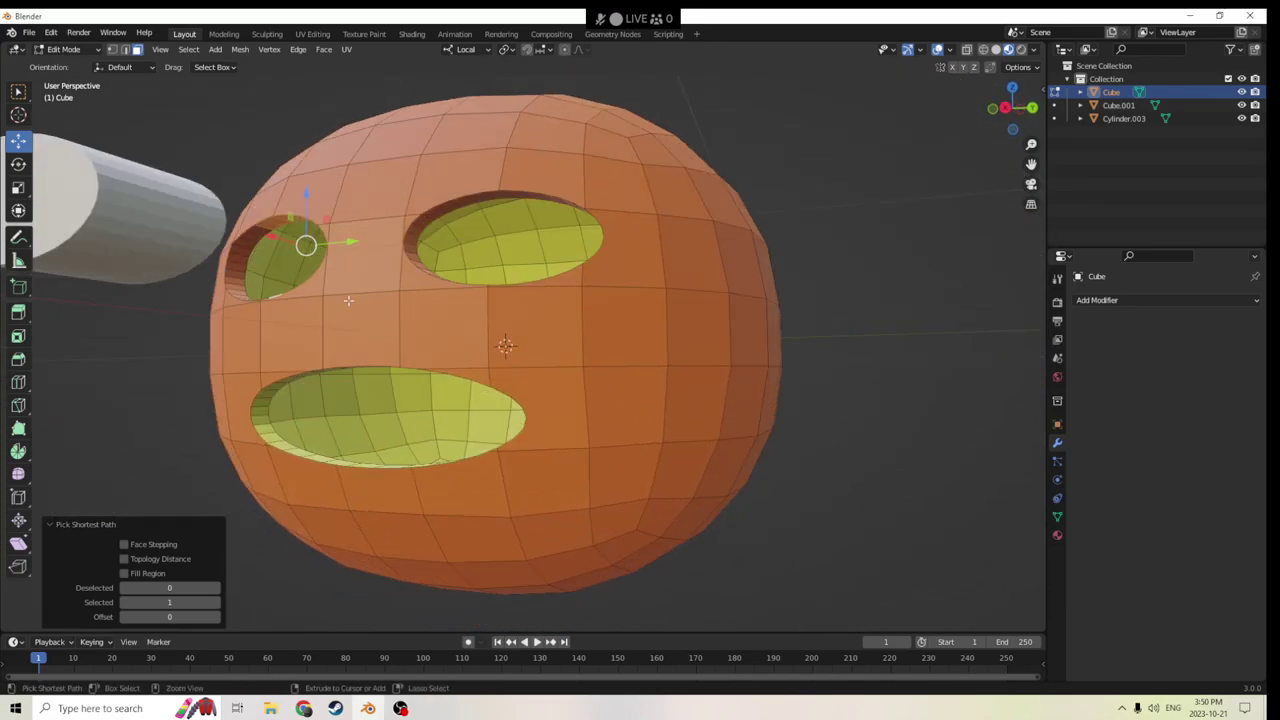
left_click(232, 268, "ctrl")
left_click(264, 231, "ctrl")
middle_click_drag(265, 231, 274, 257)
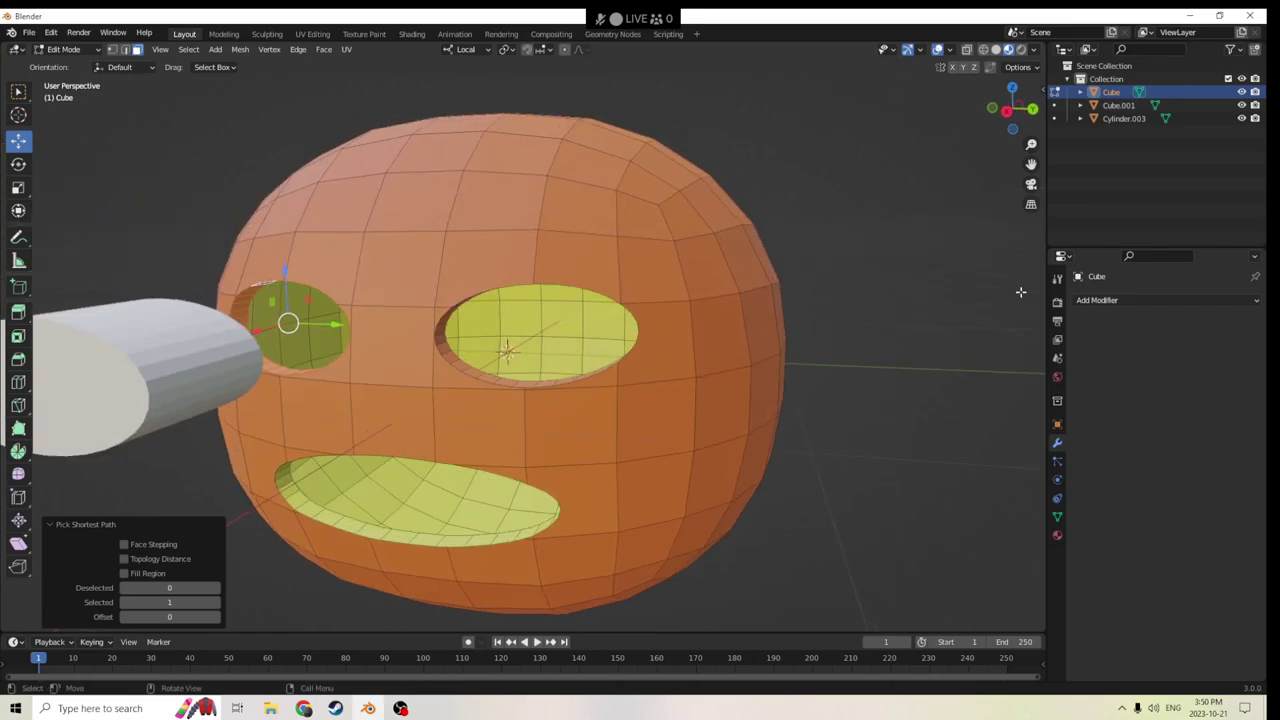
left_click(1057, 535)
left_click(1090, 317)
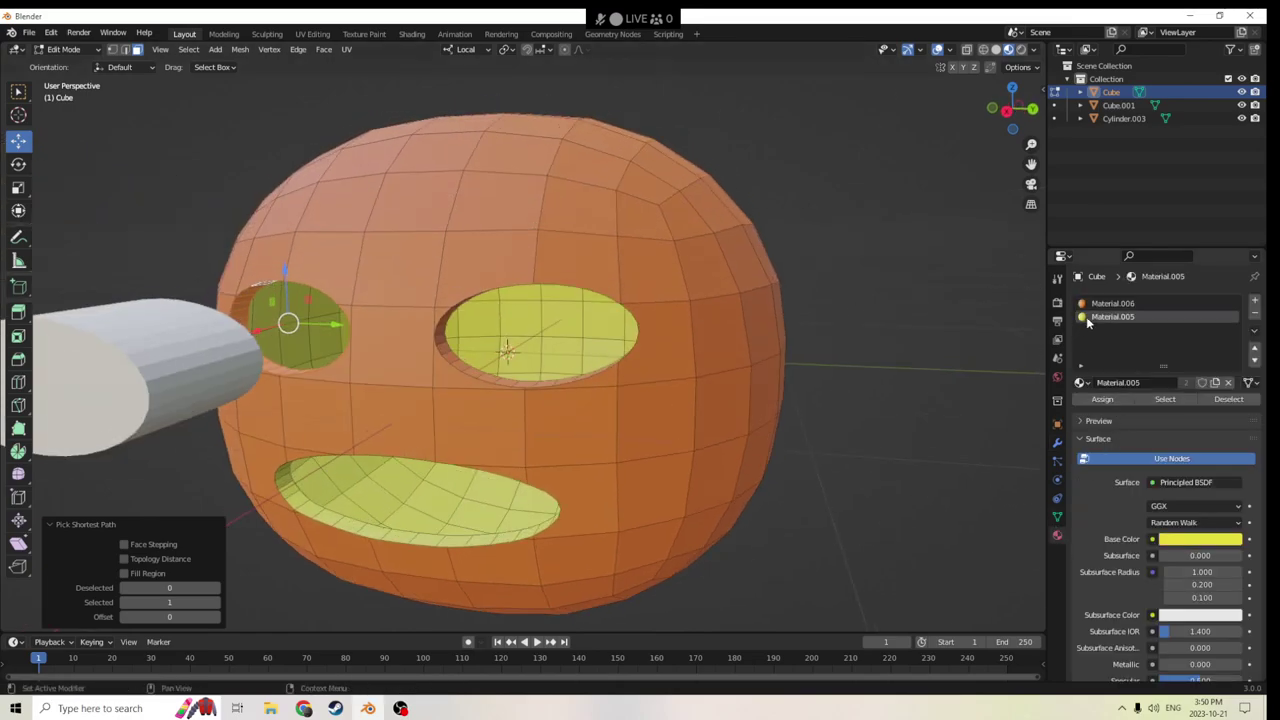
left_click(1108, 400)
left_click(921, 382)
Select the inner wall faces of the remaining orange-walled eye opening and assign the yellow Material.005 to them.
middle_click_drag(920, 381, 895, 275)
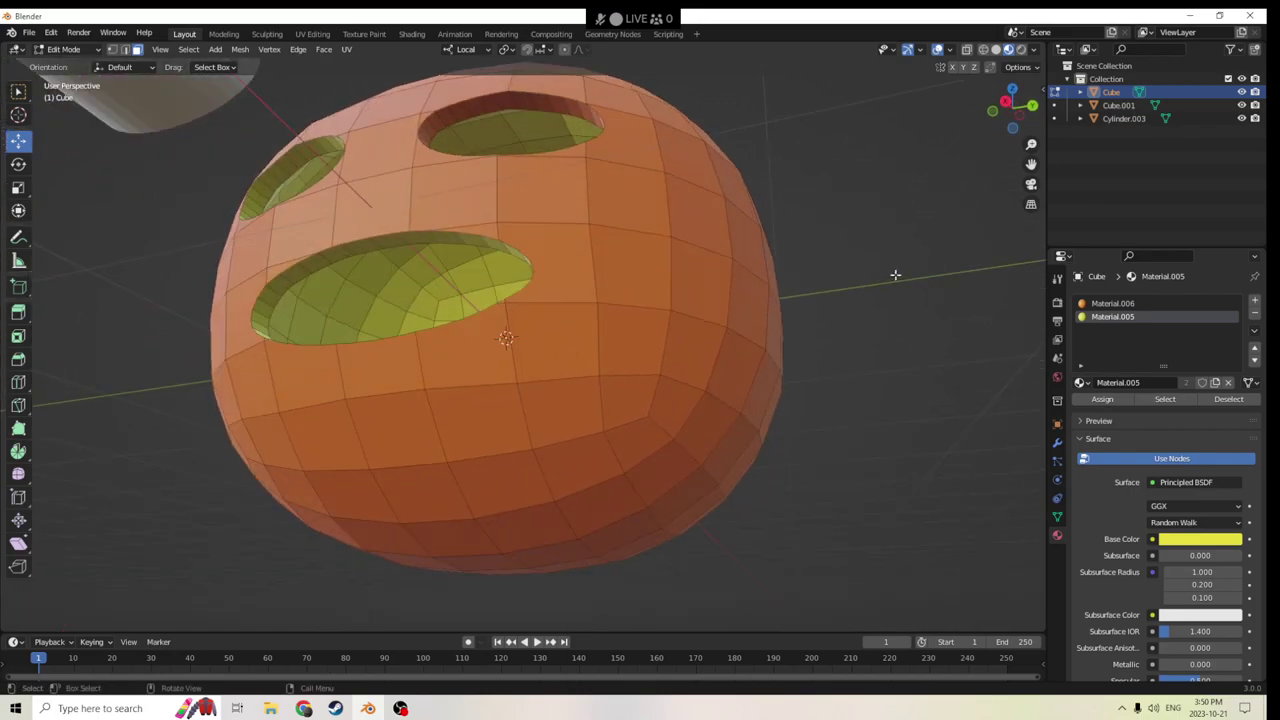
left_click(489, 104)
middle_click_drag(489, 104, 647, 305)
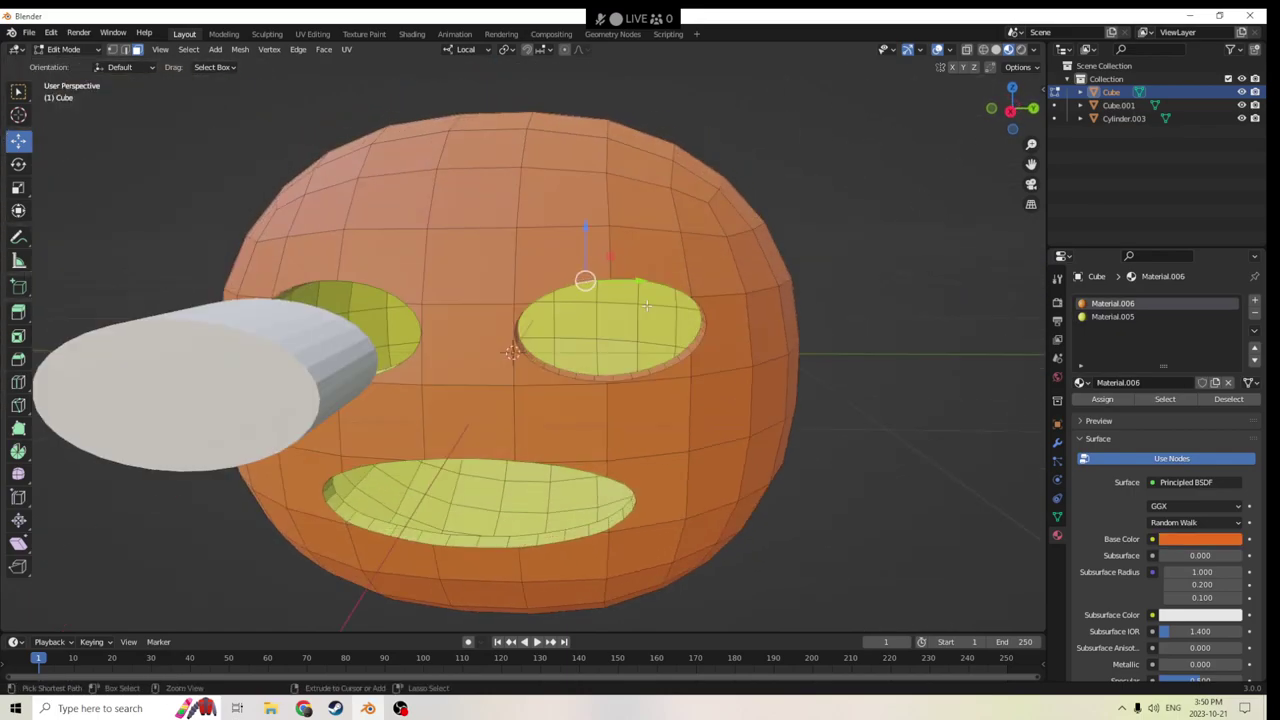
left_click(663, 367, "ctrl")
middle_click_drag(663, 367, 358, 256)
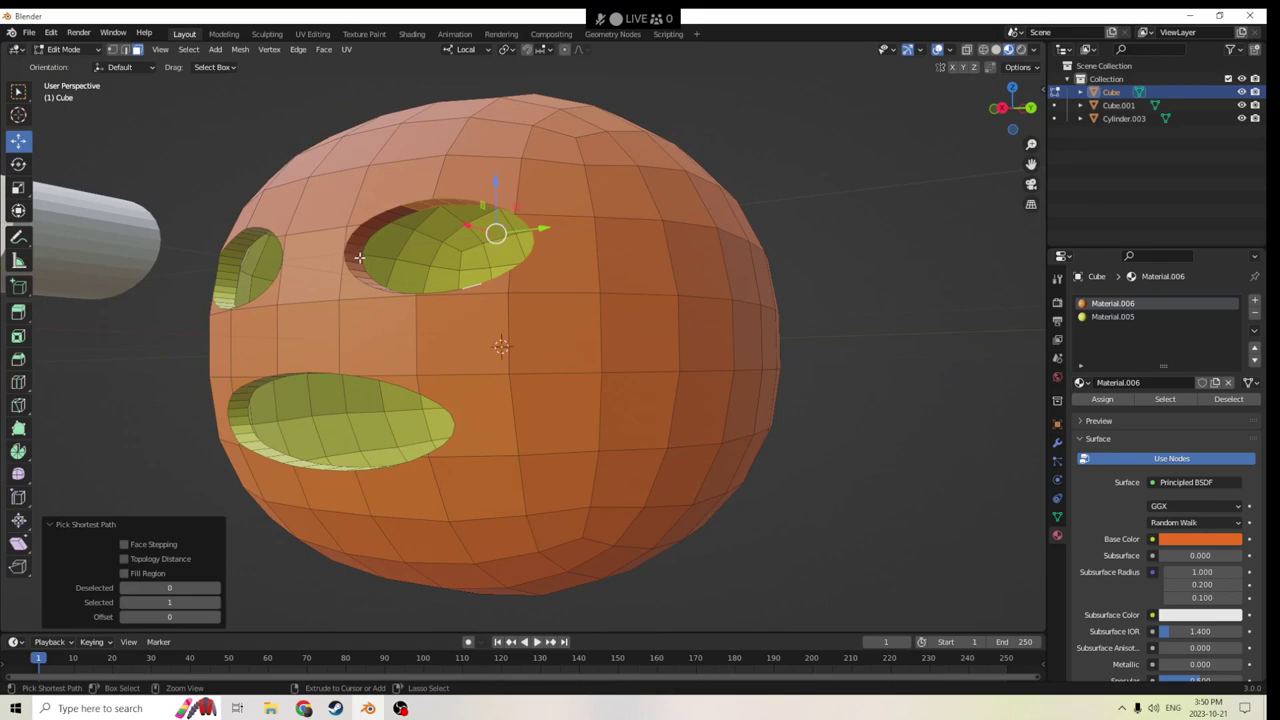
left_click(358, 271, "ctrl")
left_click(404, 213, "ctrl")
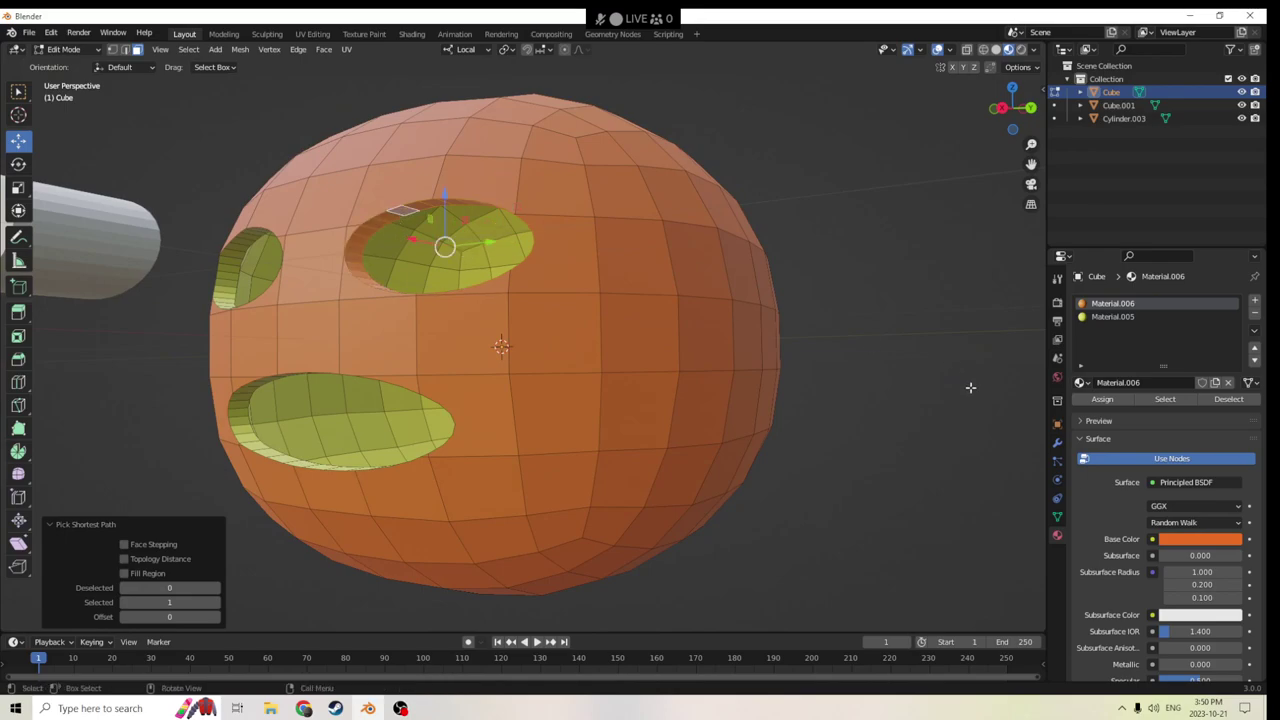
left_click(1100, 316)
left_click(1102, 399)
left_click(852, 339)
Leave mesh editing and scale the leftover grey cylinder in front of the eye down uniformly by 0.315.
middle_click_drag(852, 339, 503, 330)
key("Tab")
left_click(503, 333)
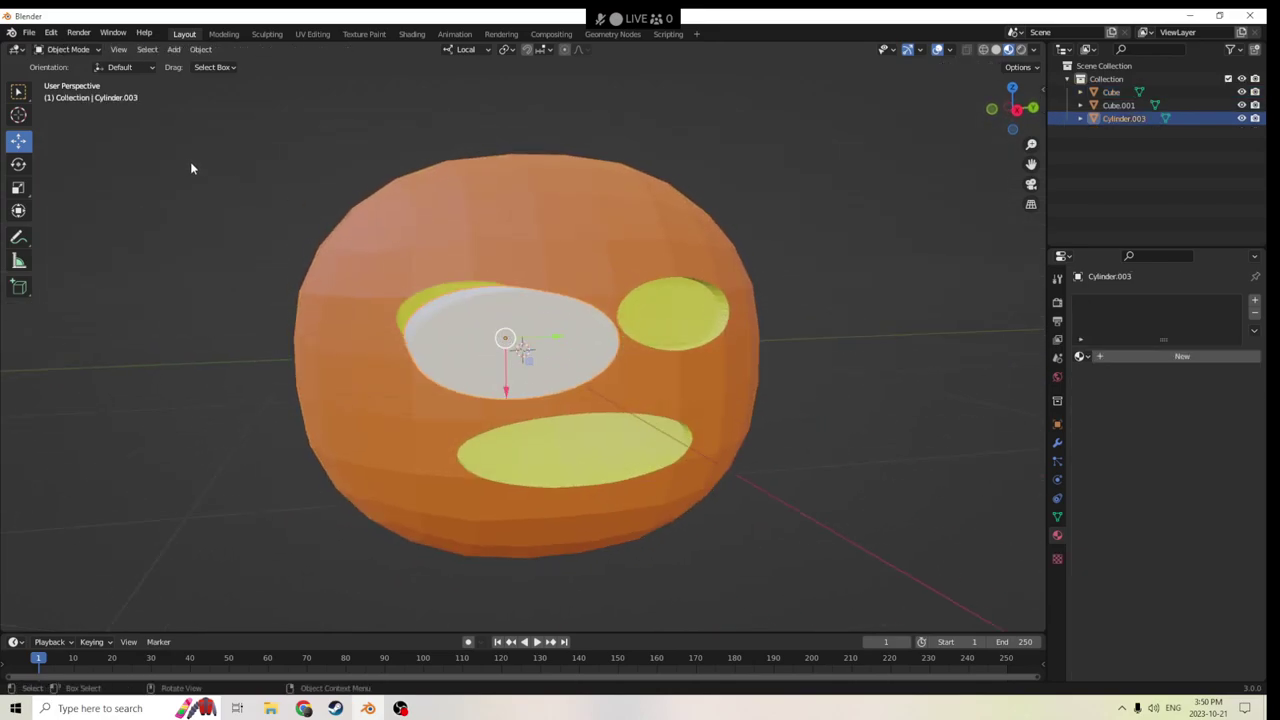
left_click(16, 187)
left_click_drag(555, 336, 529, 337)
mouse_move(553, 355)
middle_mouse_down()
mouse_move(525, 330)
mouse_move(557, 350)
middle_mouse_up()
key("s")
left_click(652, 321)
middle_click_drag(652, 321, 725, 339)
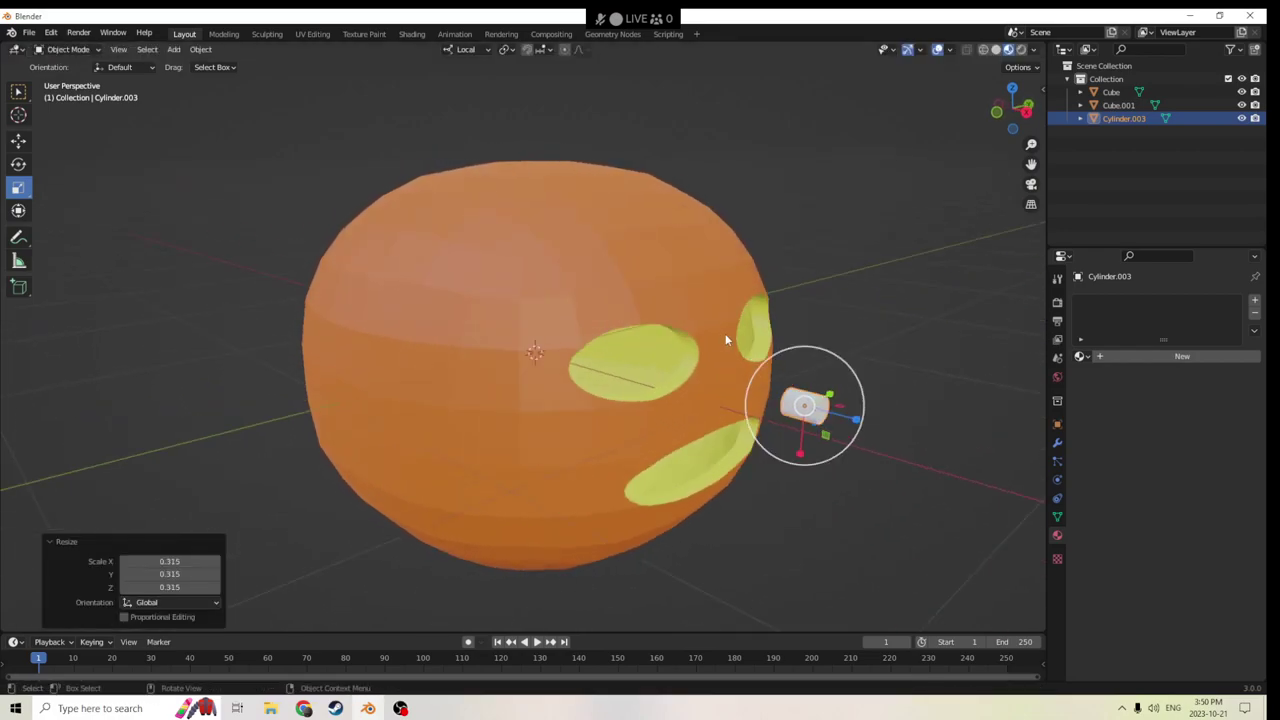
Move the small grey cylinder about 0.0051 m along its local Z axis towards the eye opening.
left_click(19, 142)
left_click_drag(855, 420, 710, 382)
scroll(710, 382, "up", 1)
middle_click_drag(710, 380, 558, 340)
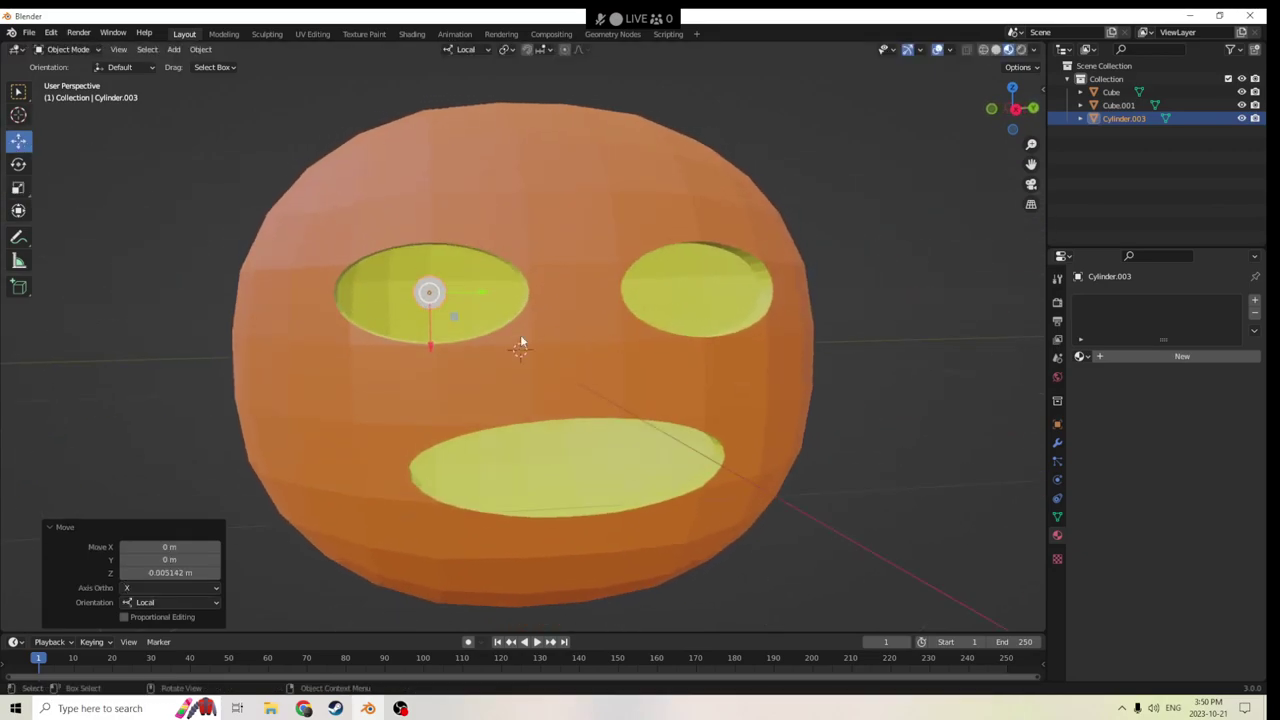
Centre the small grey cylinder in the eye opening by shifting it along its local X and Y axes.
left_click_drag(429, 338, 513, 316)
middle_click_drag(513, 316, 437, 388)
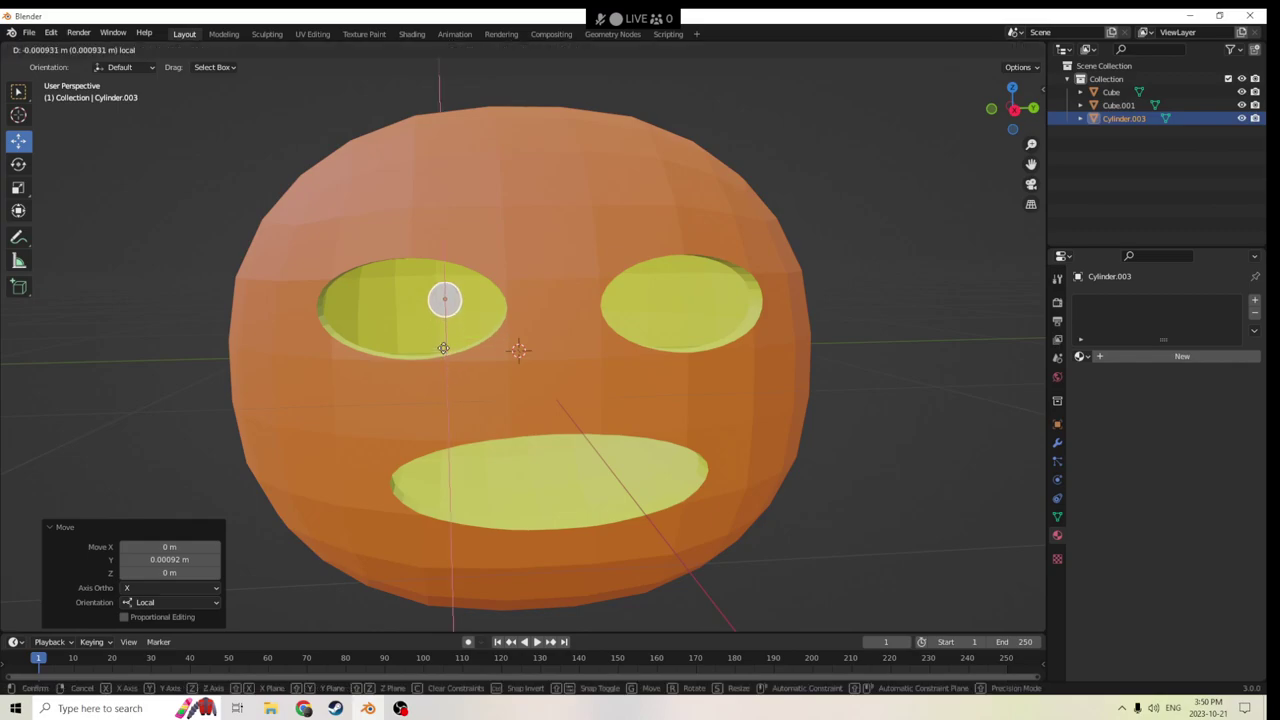
left_click_drag(494, 339, 452, 332)
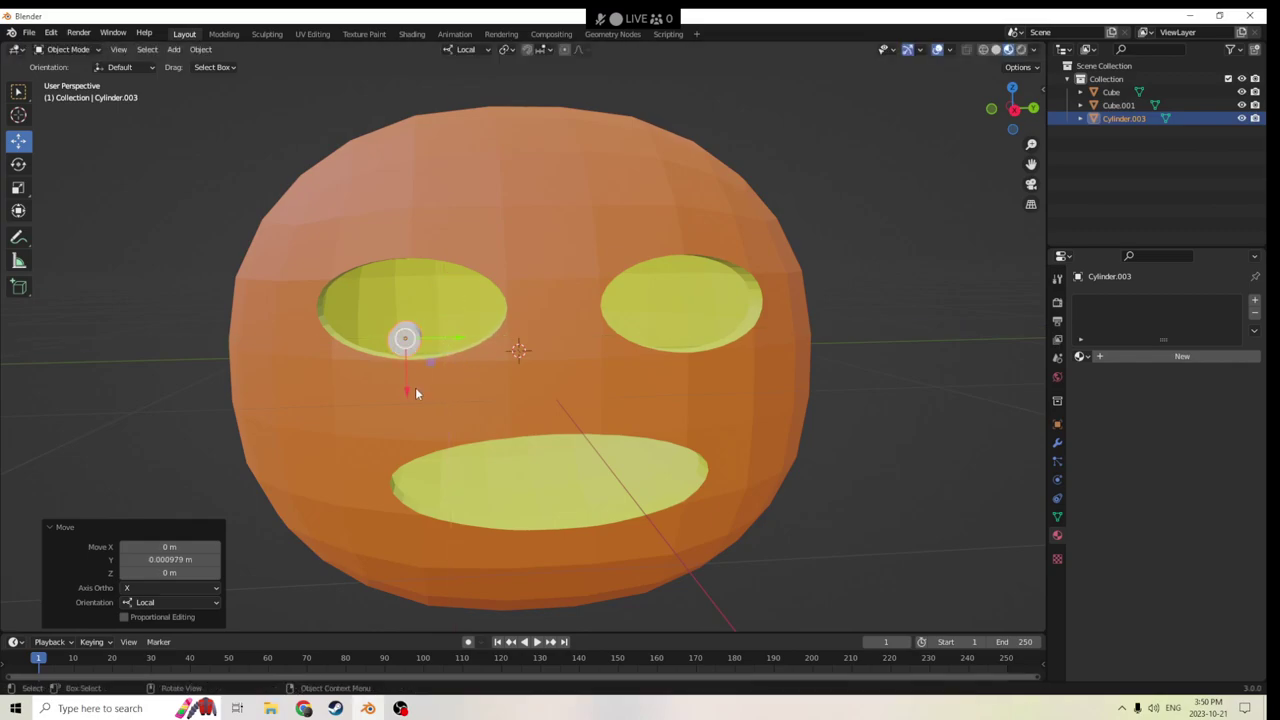
left_click_drag(409, 388, 410, 361)
left_click_drag(460, 310, 467, 313)
middle_click_drag(467, 313, 640, 335)
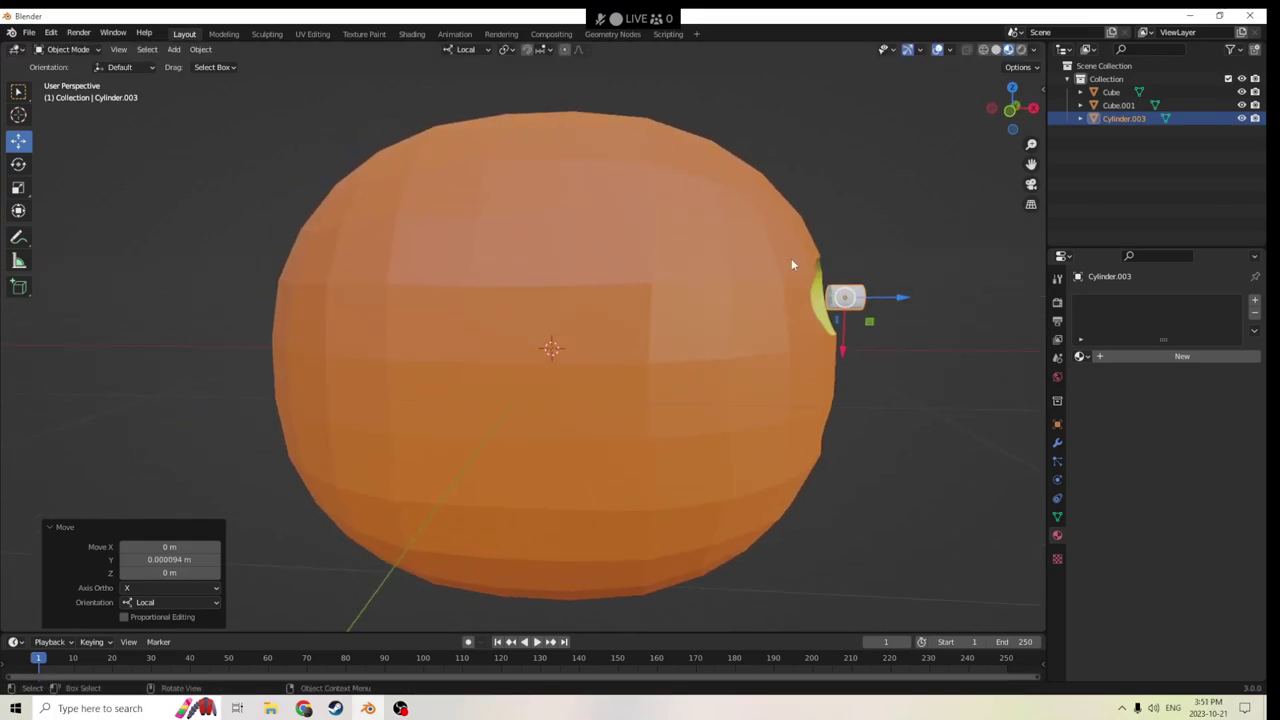
Push the small cylinder about 0.001 m deeper into the eye opening and shorten it along its length.
left_click_drag(903, 300, 862, 294)
middle_click_drag(862, 294, 127, 177)
left_click(18, 187)
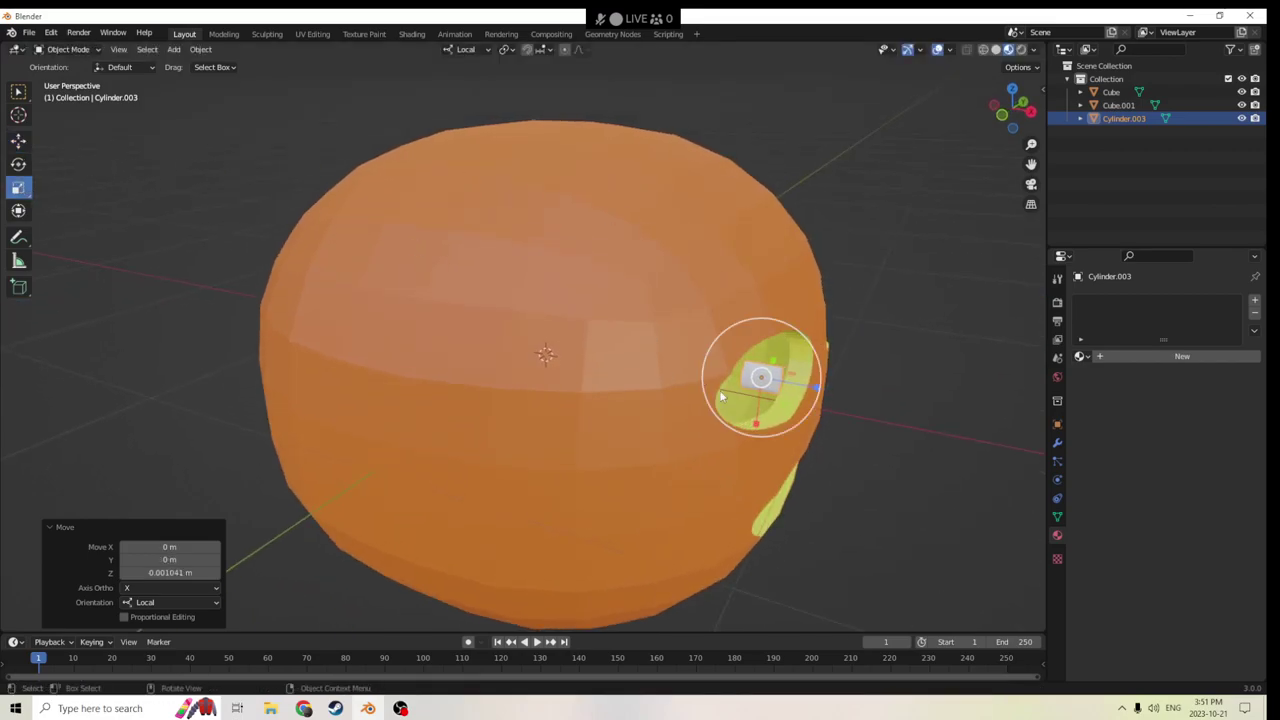
left_click_drag(822, 388, 797, 378)
middle_click_drag(797, 378, 766, 363)
left_click(507, 457, "shift")
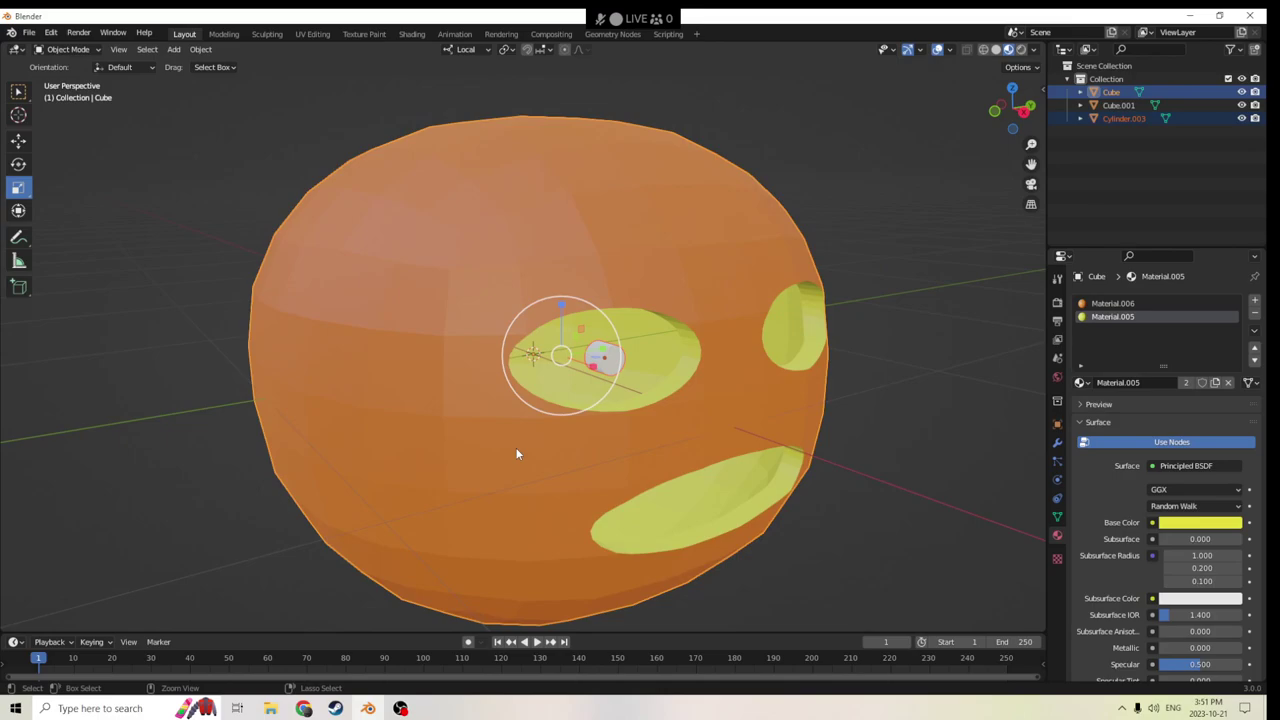
middle_click_drag(531, 446, 573, 414)
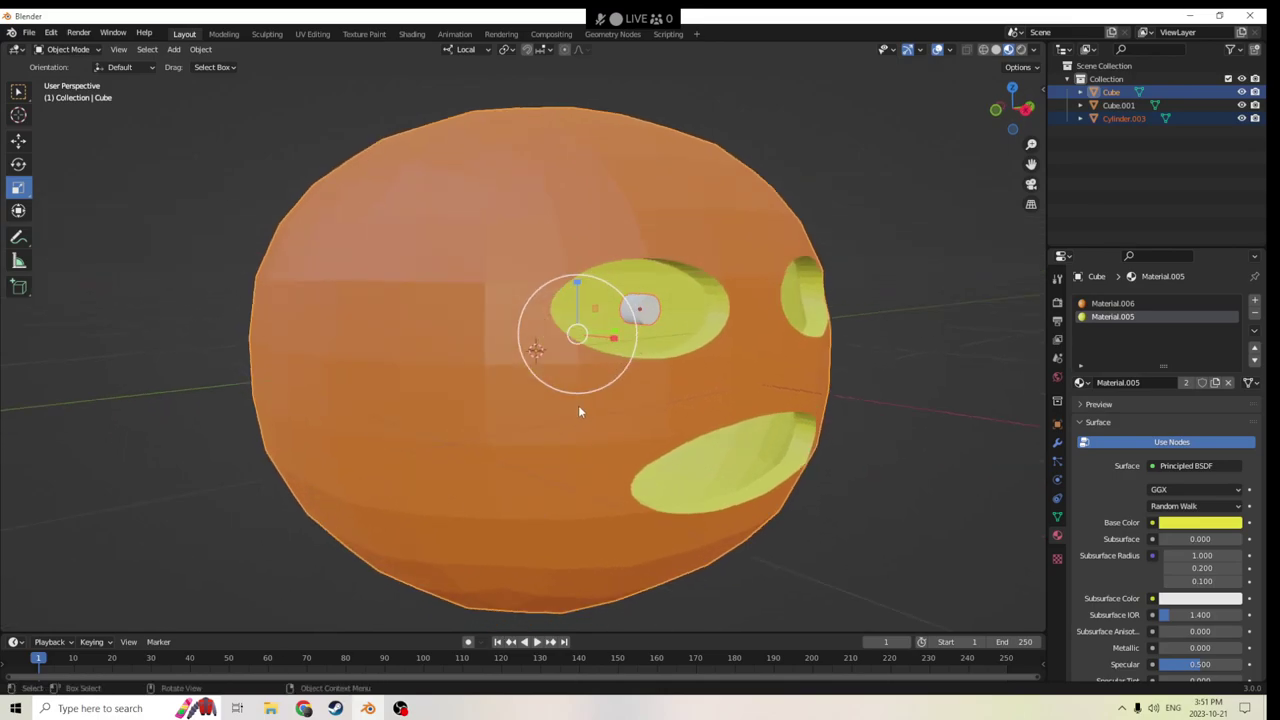
left_click(923, 368)
scroll(910, 392, "down", 1)
key("Tab")
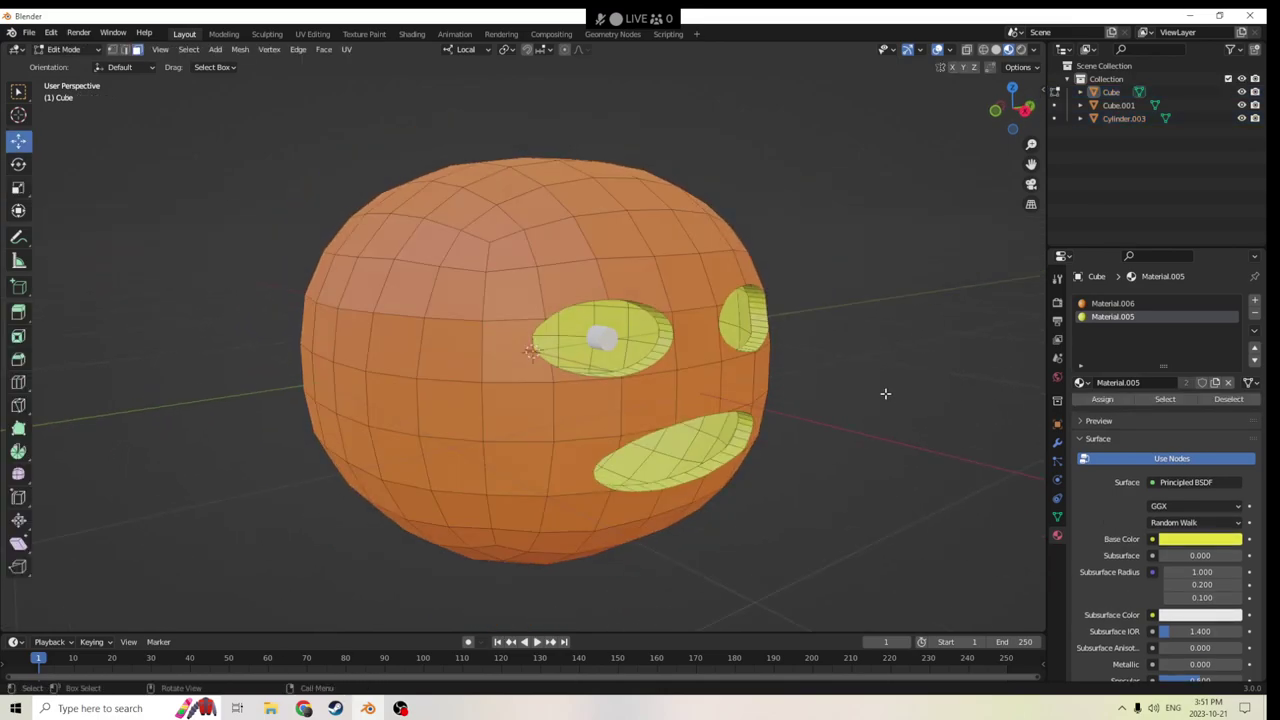
key("Tab")
middle_click_drag(886, 391, 882, 400)
Select the orange body and add a vertical loop cut over its middle between the two eyes.
middle_click_drag(756, 252, 675, 278)
left_click(660, 264)
key("Tab")
key("Tab")
key("Tab")
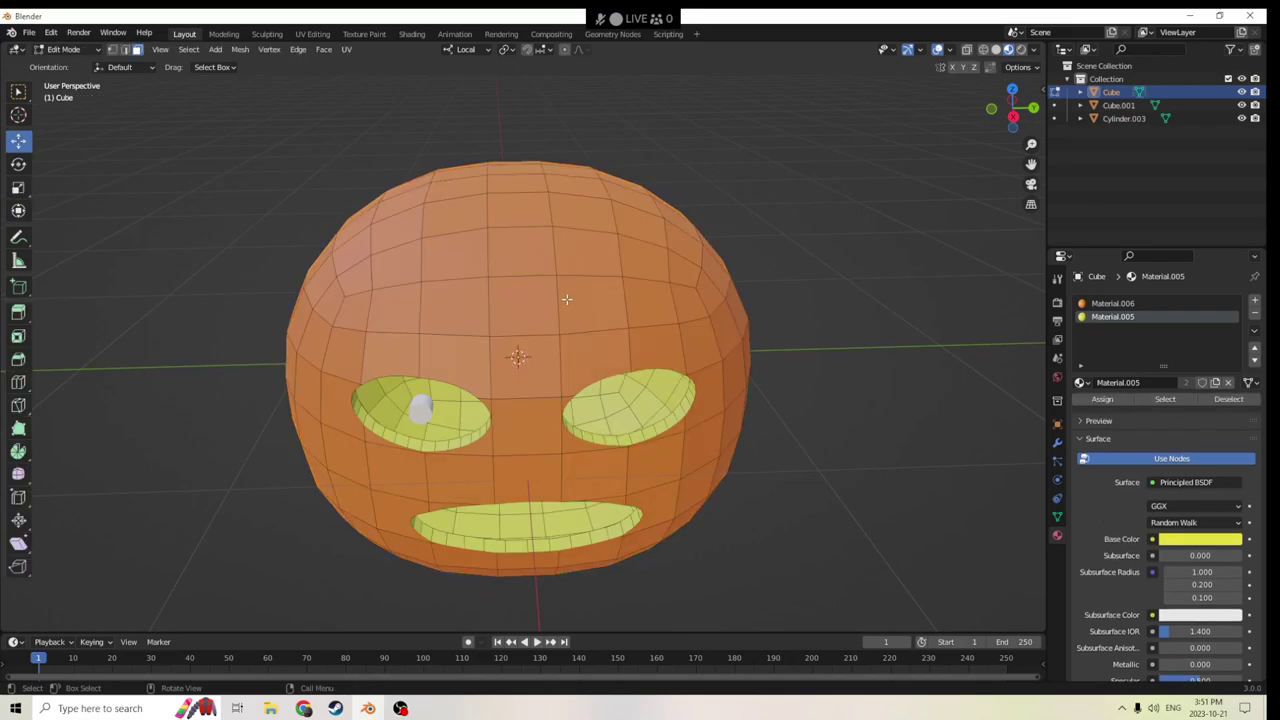
key("ctrl+r")
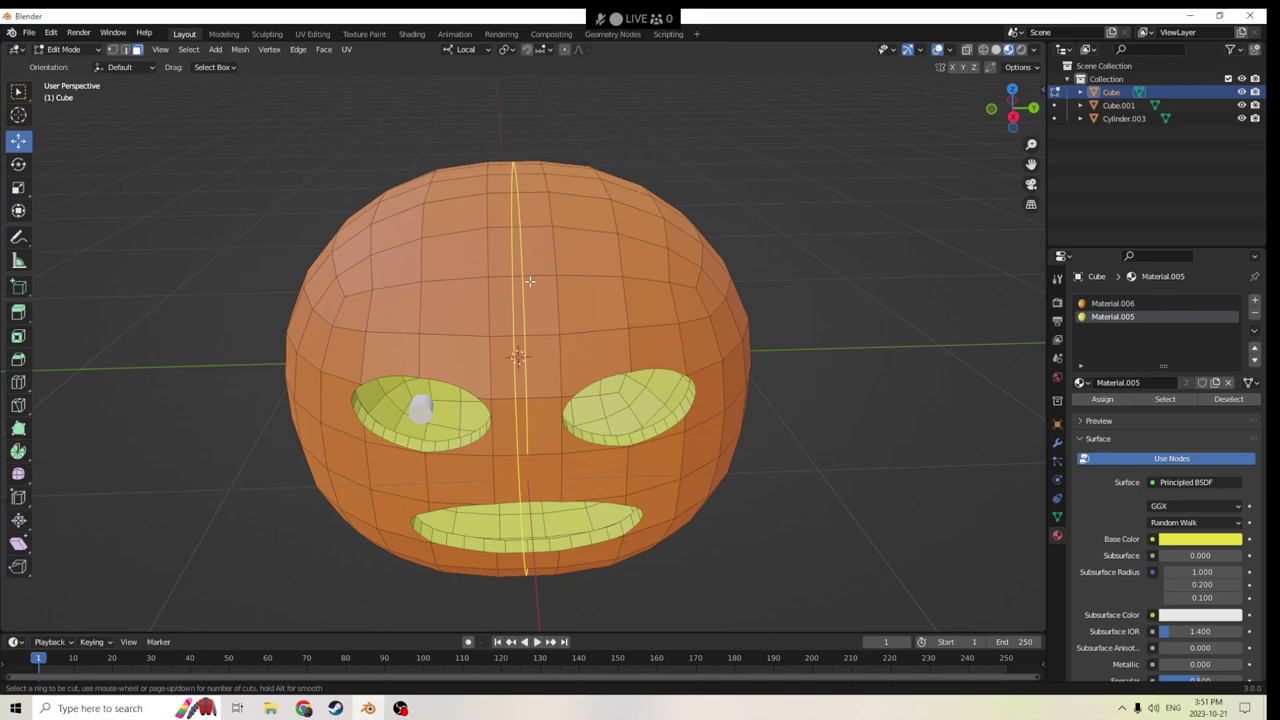
left_click(530, 282)
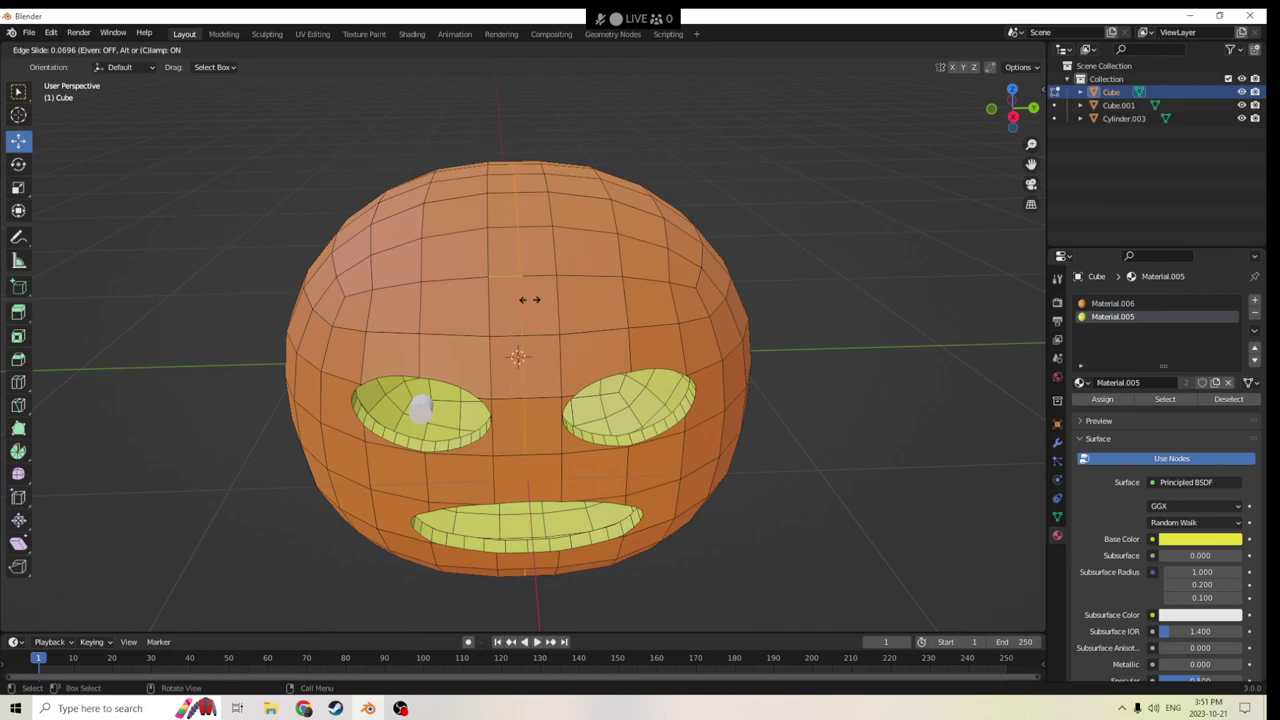
left_click(525, 300)
middle_click_drag(525, 300, 591, 344)
Add another single loop cut across the orange body, leaving its slide factor at 0.
key("ctrl+r")
left_click(552, 352)
right_click(559, 353)
middle_click_drag(559, 353, 447, 364)
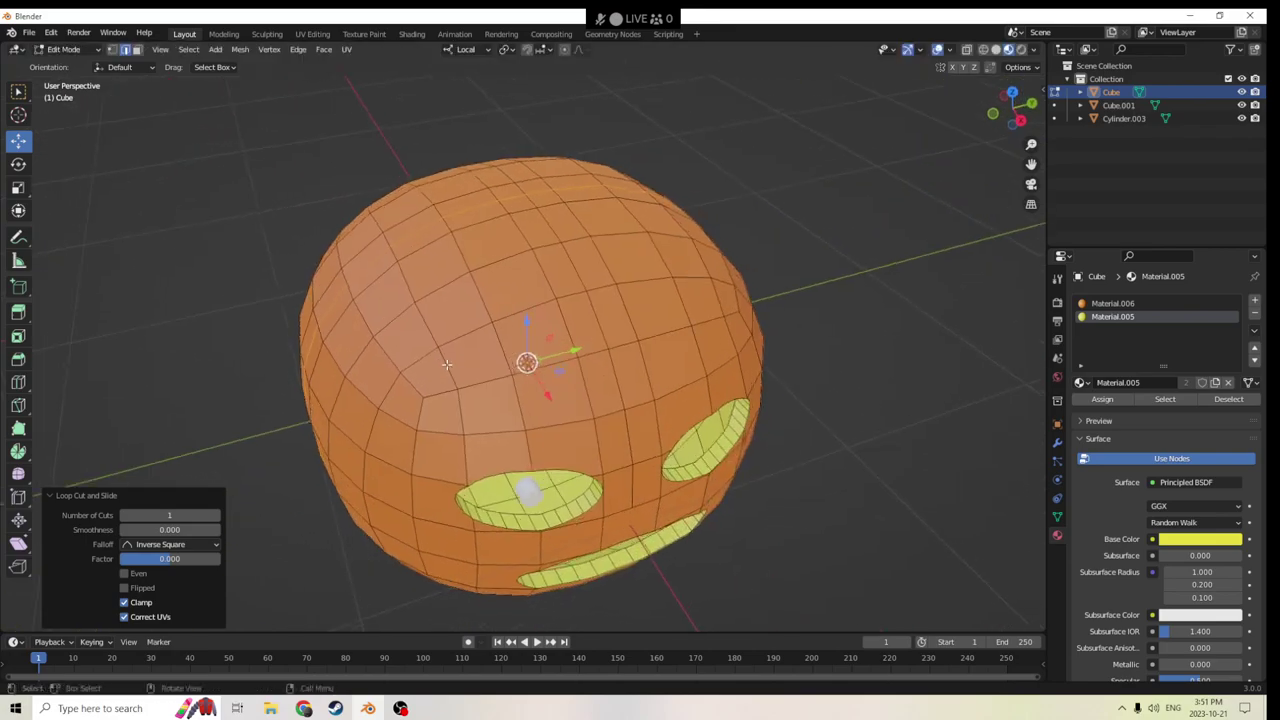
Select the vertex at the centre of the body's top, lower it along local Z to form a dent, and leave mesh editing.
left_click(113, 50)
left_click(520, 193)
middle_click_drag(520, 193, 524, 103)
left_click_drag(524, 103, 524, 110)
middle_click_drag(524, 110, 560, 117)
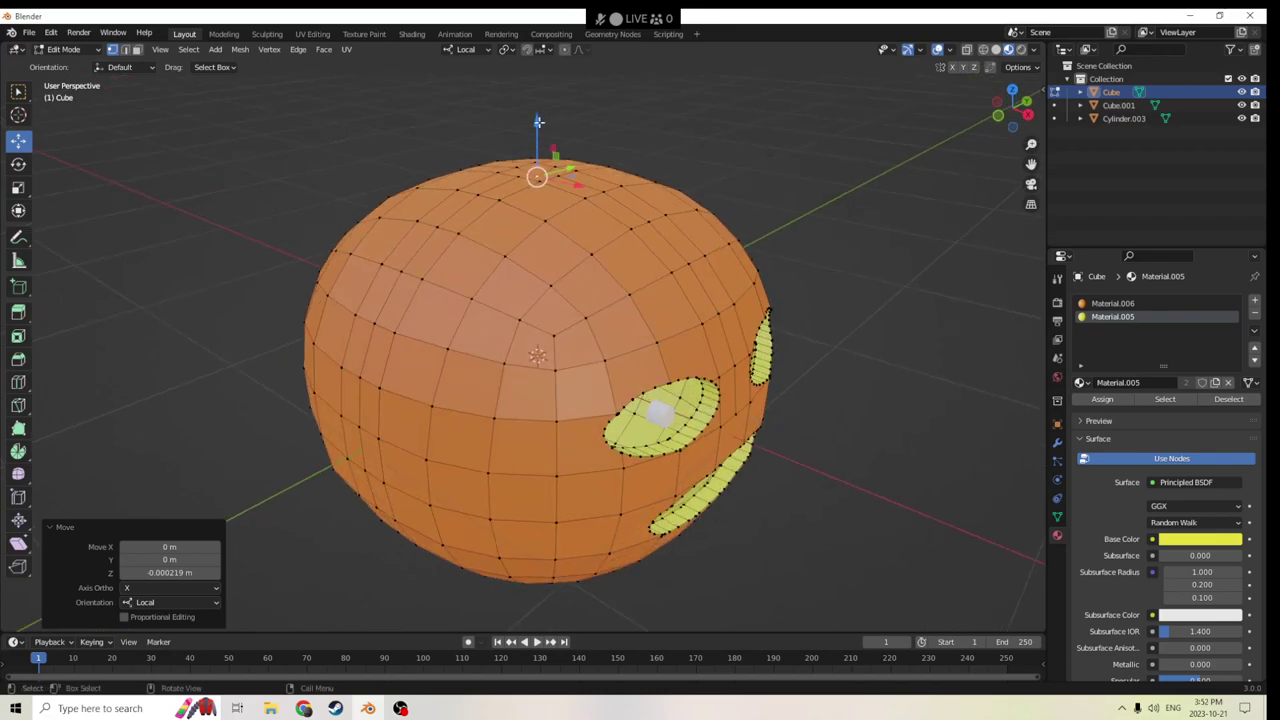
left_click_drag(538, 122, 540, 128)
key("Tab")
middle_click_drag(551, 135, 599, 193)
key("Tab")
scroll(677, 179, "down", 2)
key("Tab")
key("Tab")
key("Tab")
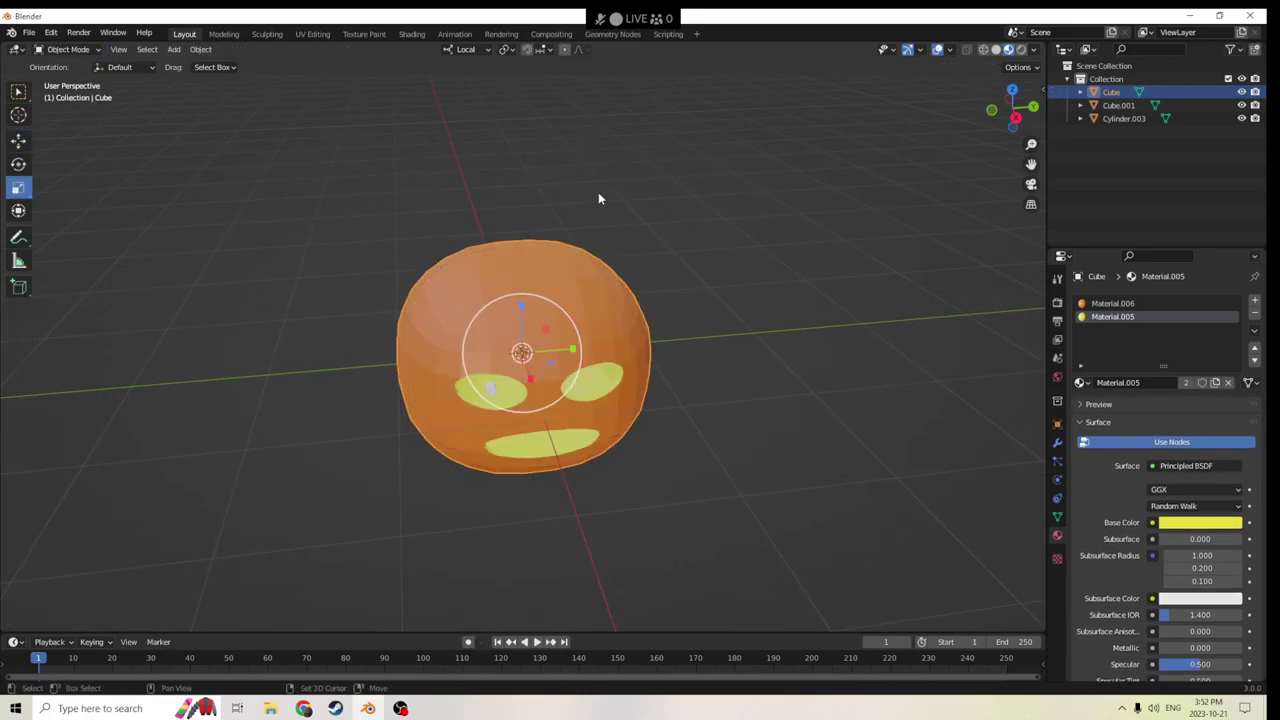
Add a cylinder mesh with 32 vertices, 0.01 m radius and 0.02 m depth at the origin.
key("shift+a")
mouse_move(598, 195)
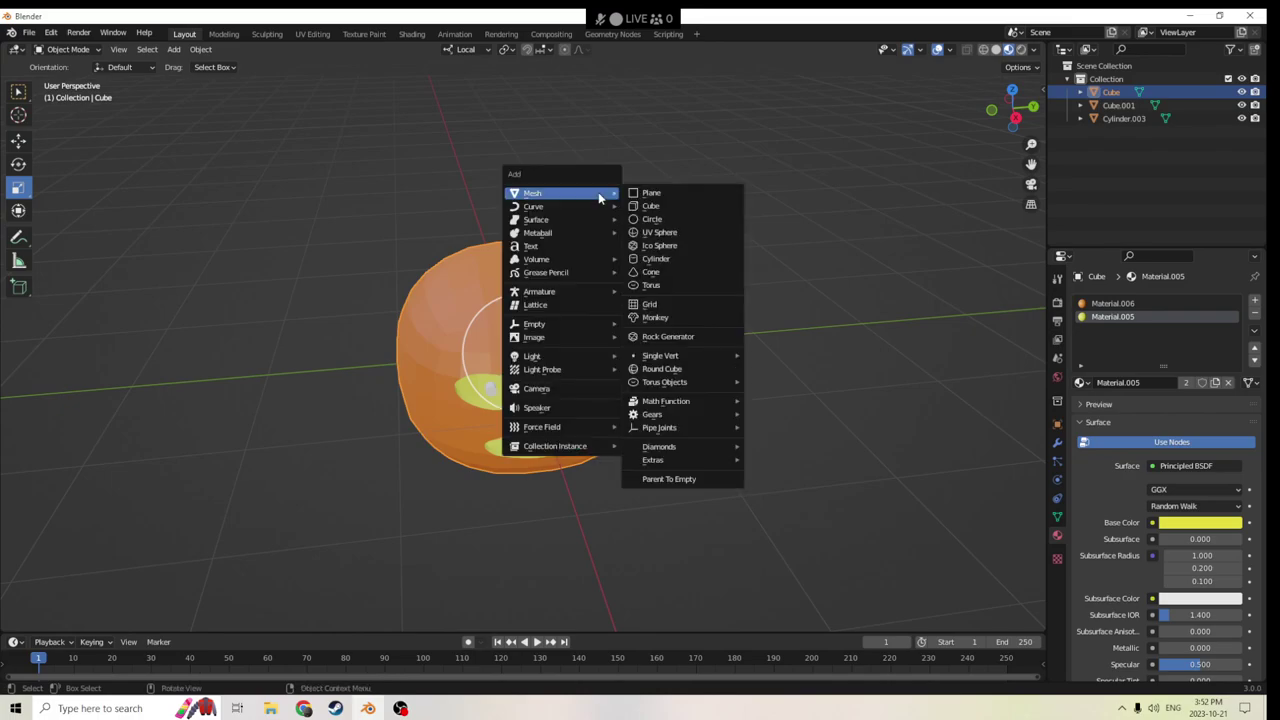
left_click(655, 259)
scroll(677, 230, "down", 2)
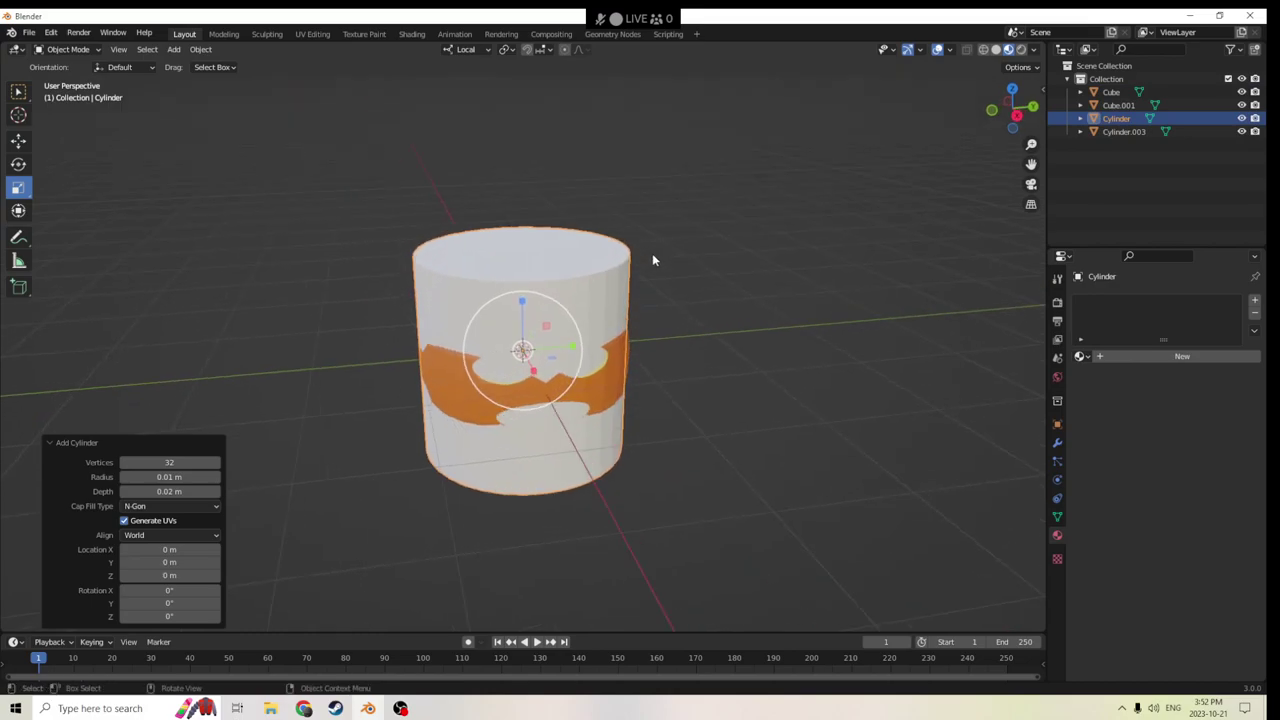
mouse_move(670, 274)
middle_mouse_down()
mouse_move(666, 251)
mouse_move(659, 284)
middle_mouse_up()
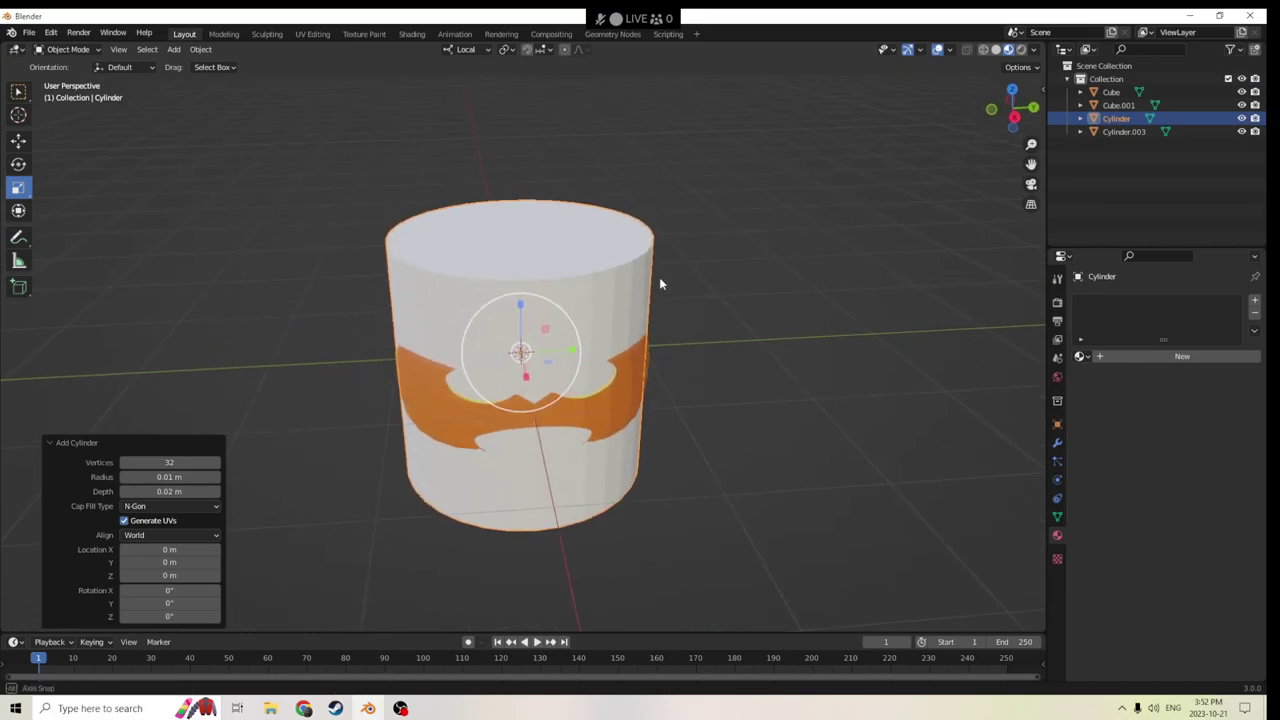
Flare the new cylinder into a tapered shape by scaling its top face by 1.814, and leave mesh editing.
key("Tab")
left_click(528, 243)
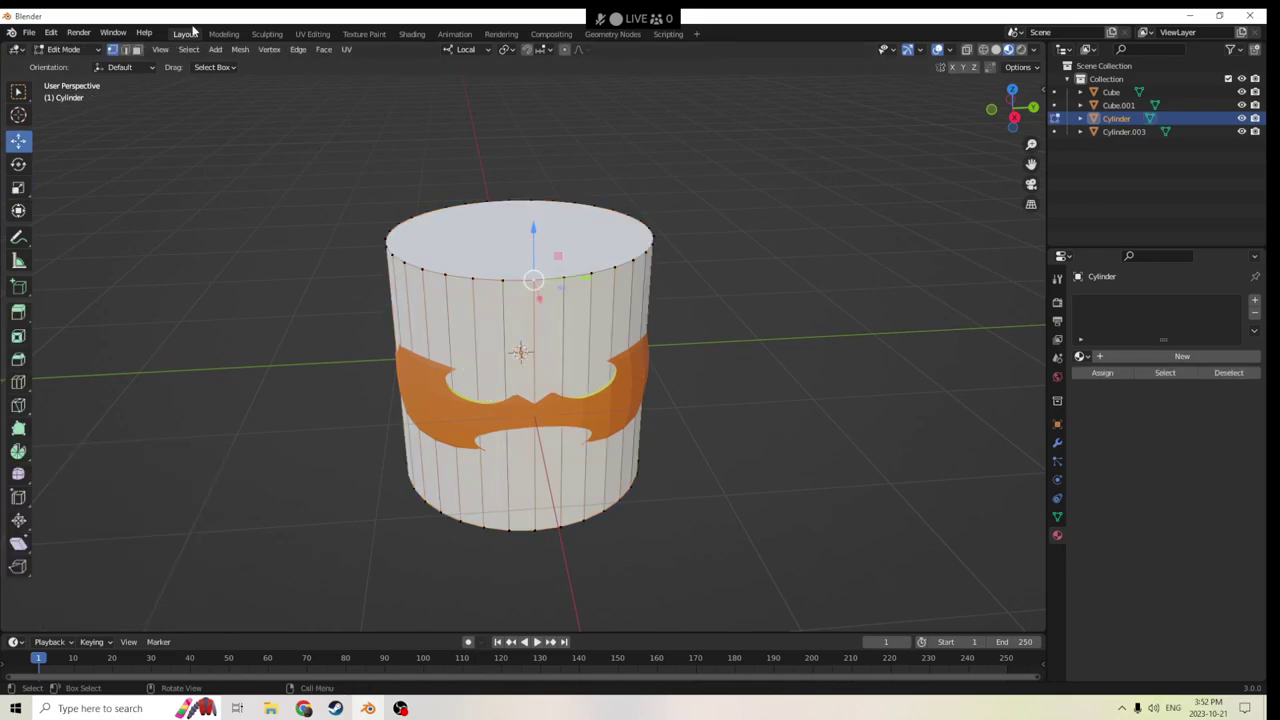
left_click(137, 50)
left_click(544, 240)
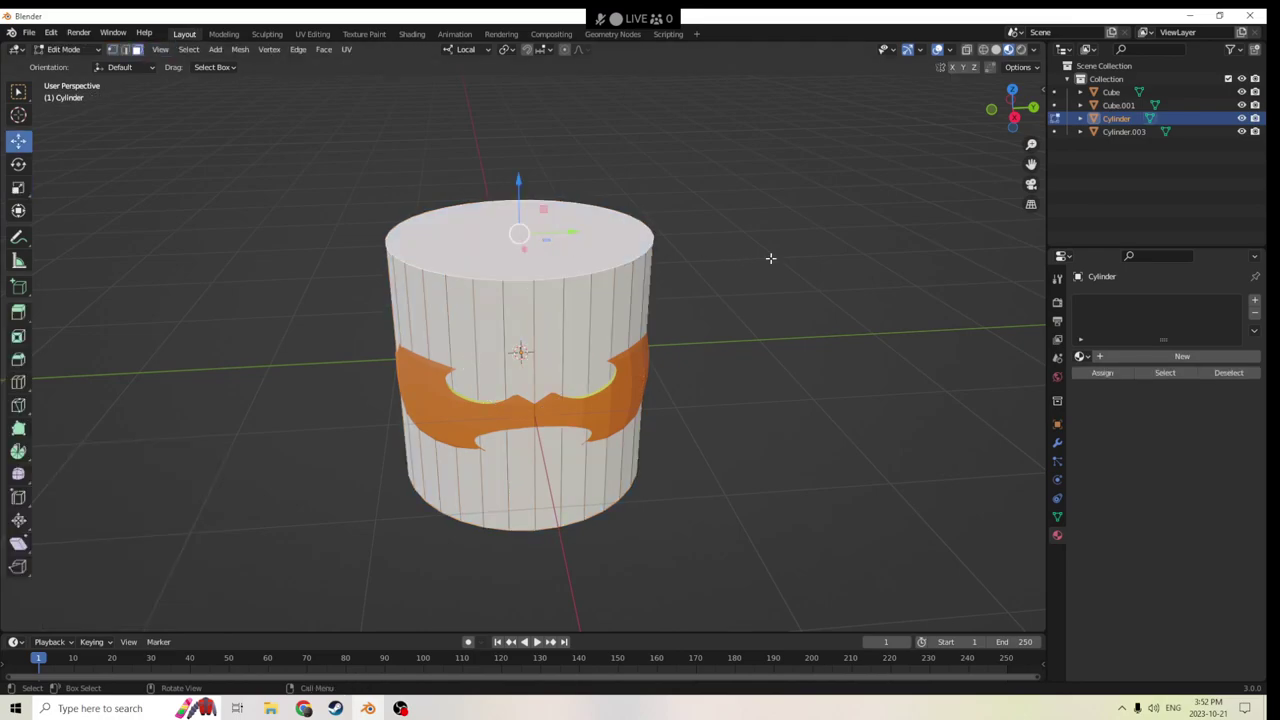
key("s")
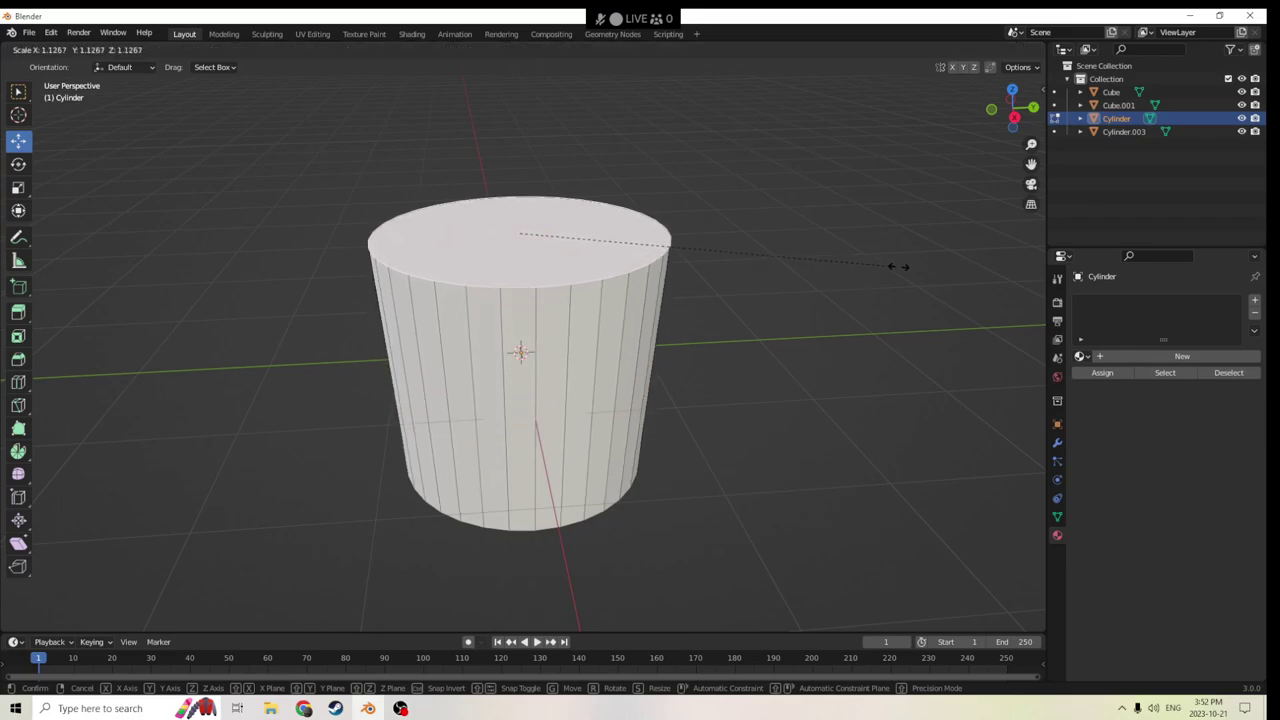
left_click(83, 266)
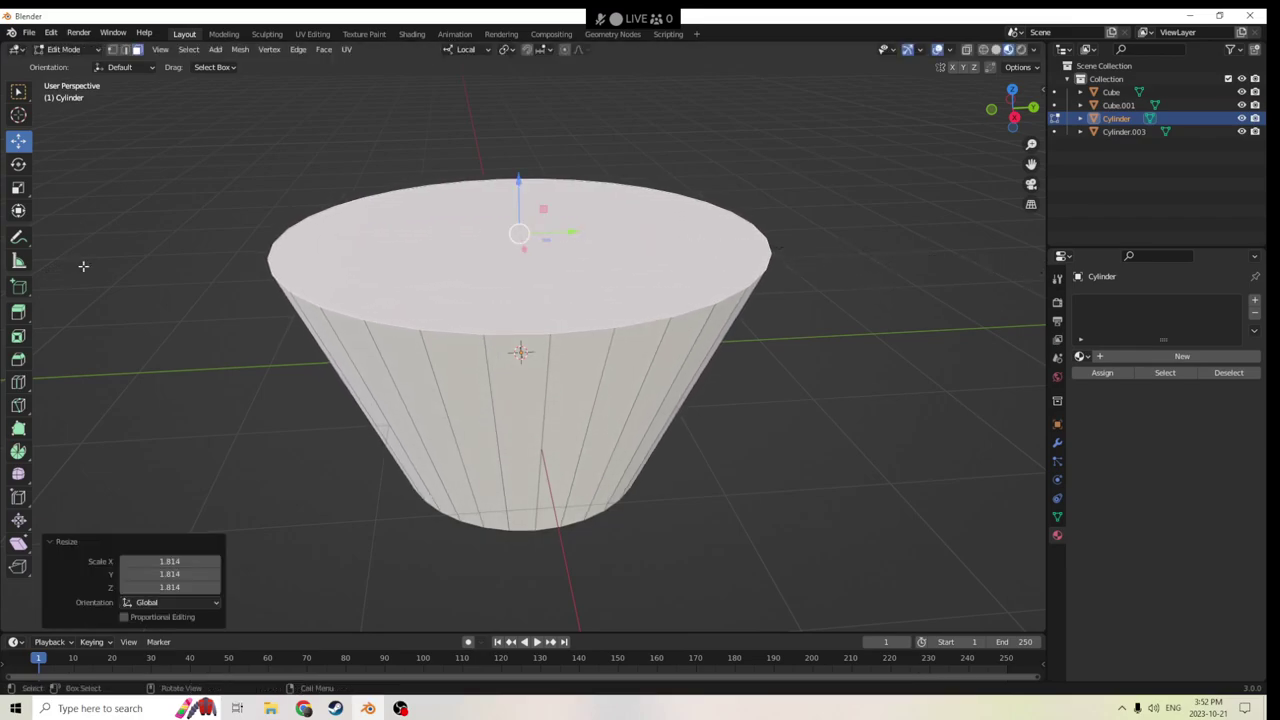
middle_click_drag(83, 266, 97, 205)
key("Tab")
Scale the tapered cylinder uniformly by 0.248 and raise it 0.006332 m along local Z into the body's top.
middle_click_drag(257, 228, 321, 251)
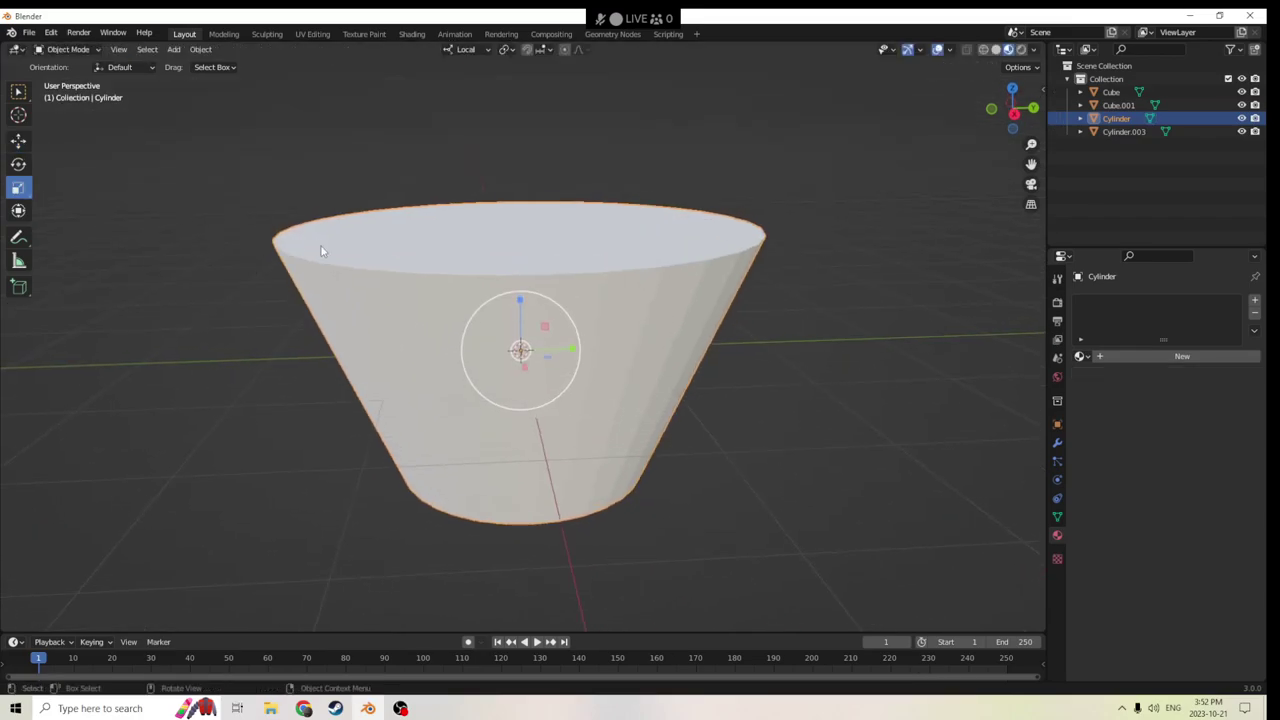
key("s")
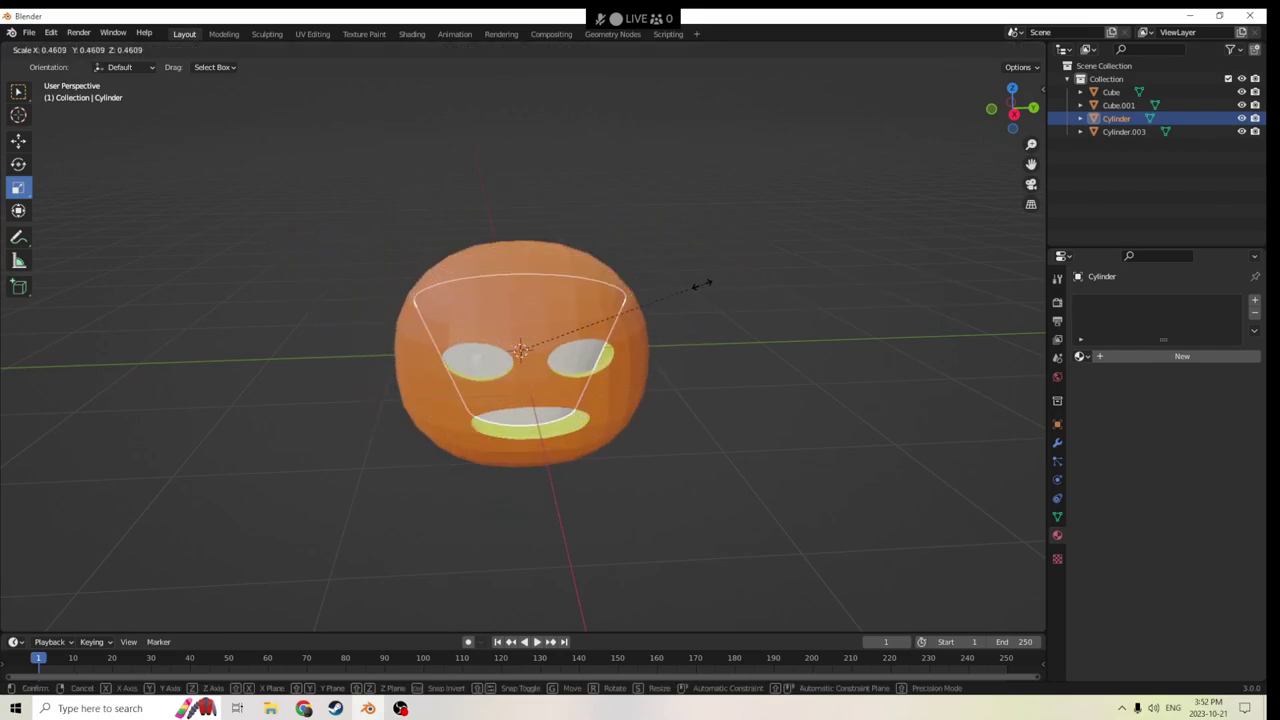
left_click(616, 305)
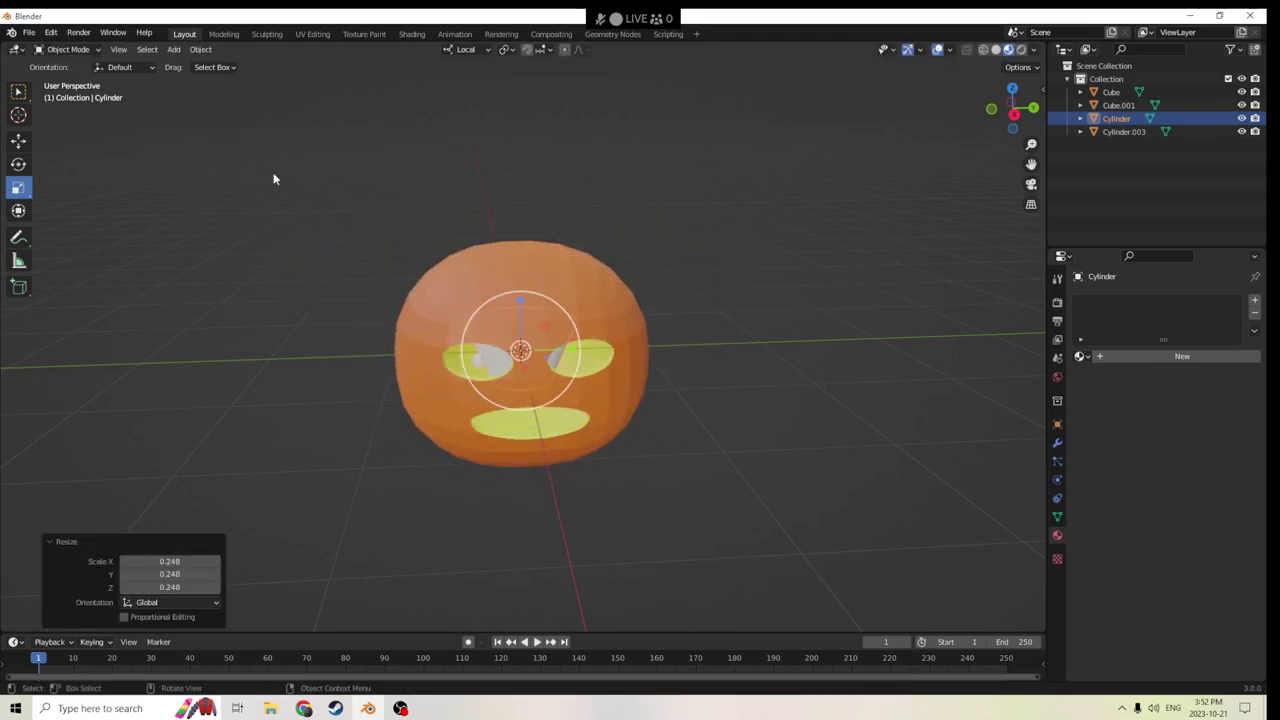
left_click(20, 140)
left_click_drag(519, 299, 516, 223)
middle_click_drag(538, 214, 632, 203)
middle_click_drag(596, 245, 592, 242)
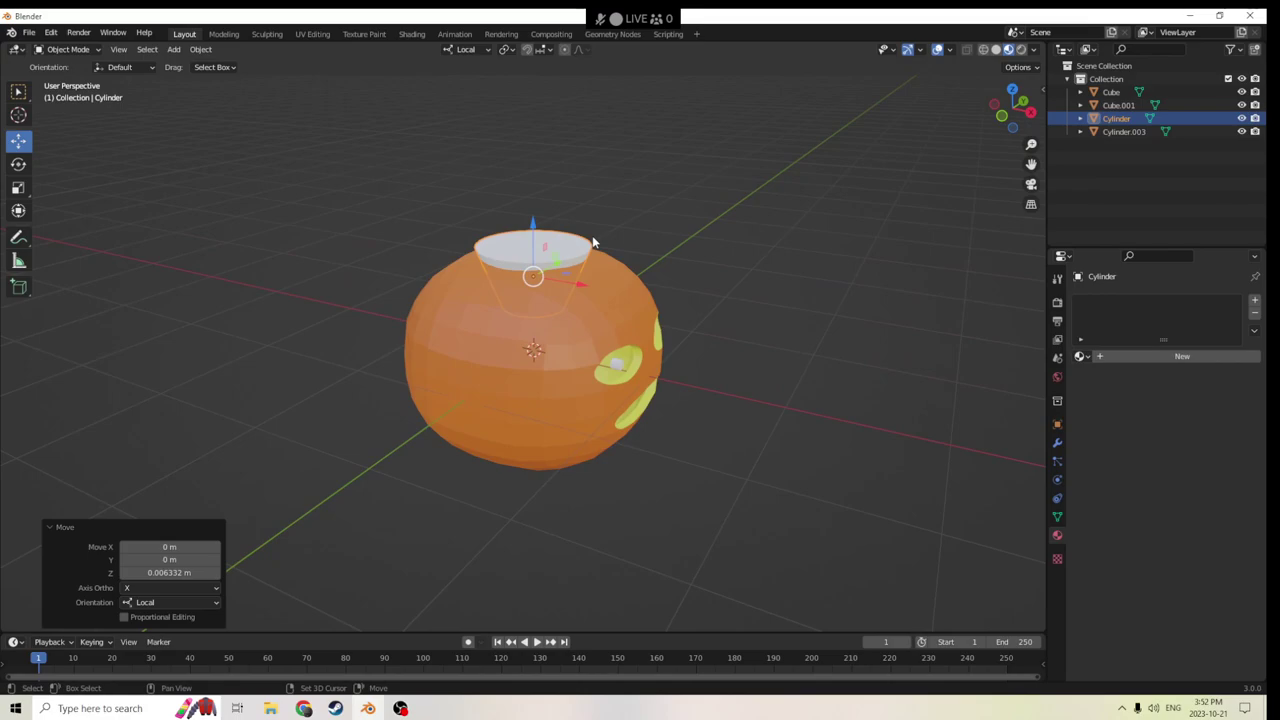
Duplicate the tapered cylinder in place, stretch the copy by 1.223 along local Z, and scale it uniformly by 0.974.
key("shift+d")
right_click(636, 142)
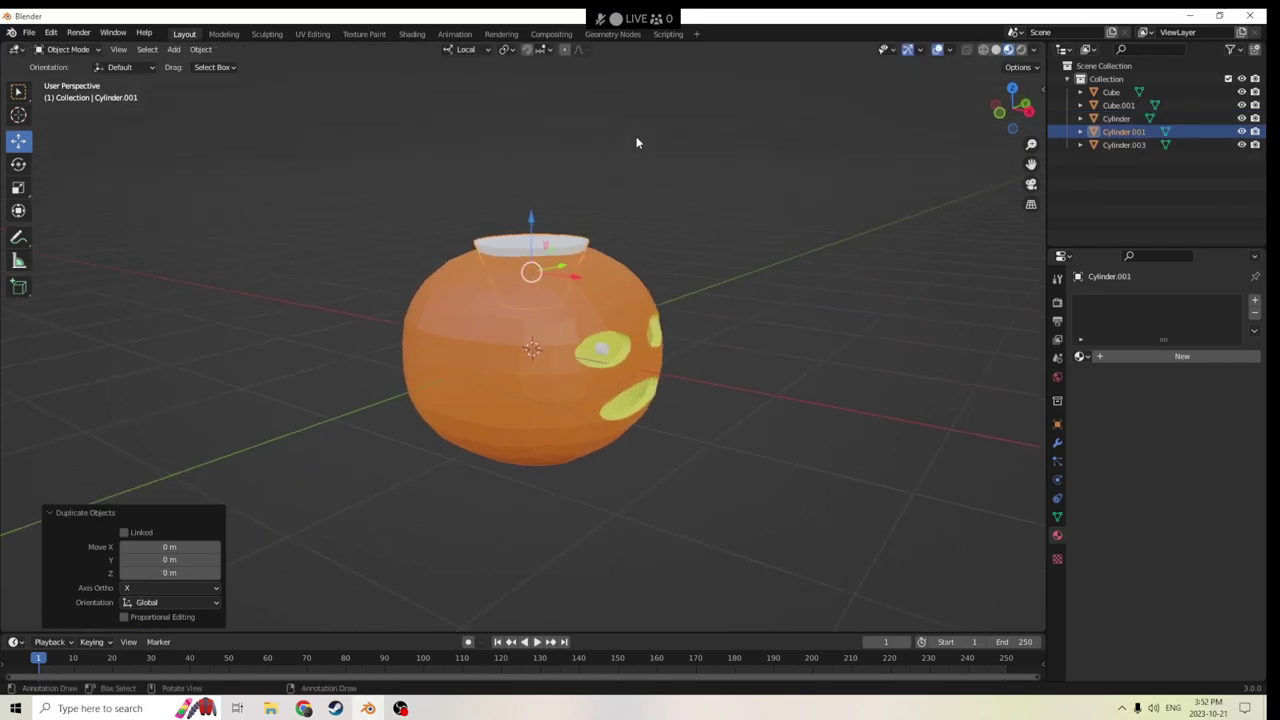
left_click(19, 187)
left_click_drag(531, 214, 530, 196)
middle_click_drag(600, 230, 711, 257)
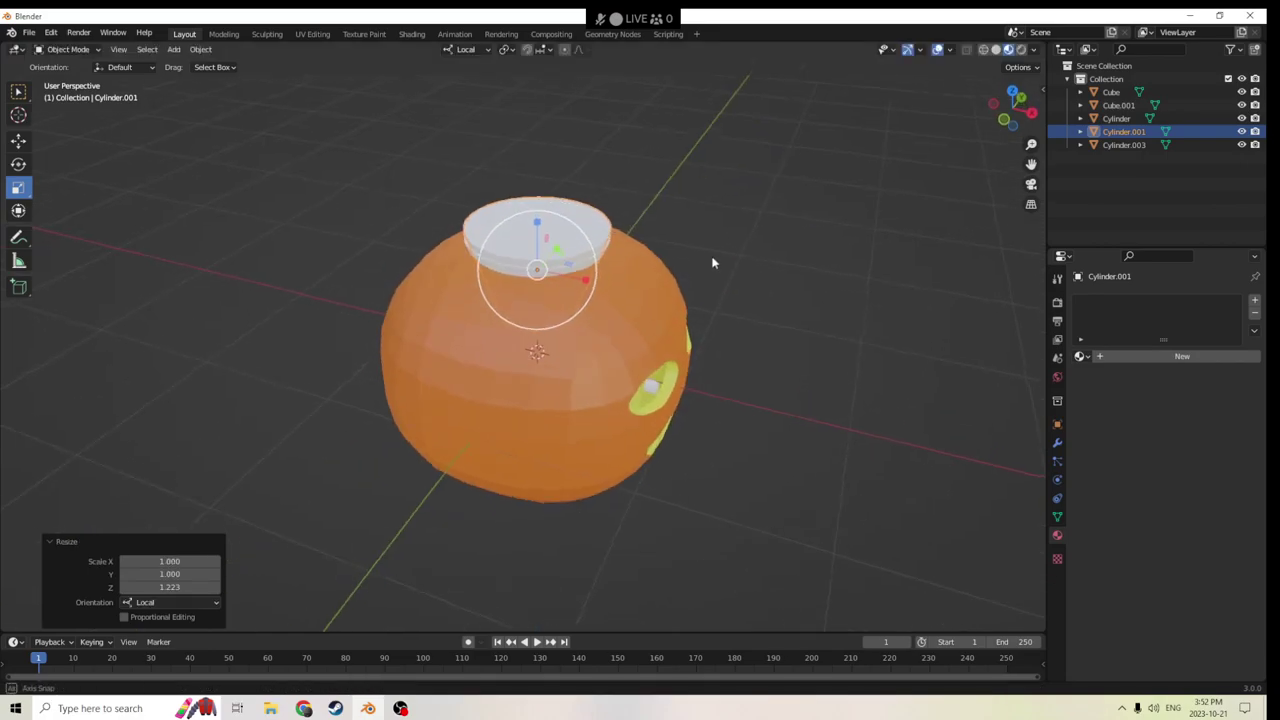
key("s")
left_click(887, 262)
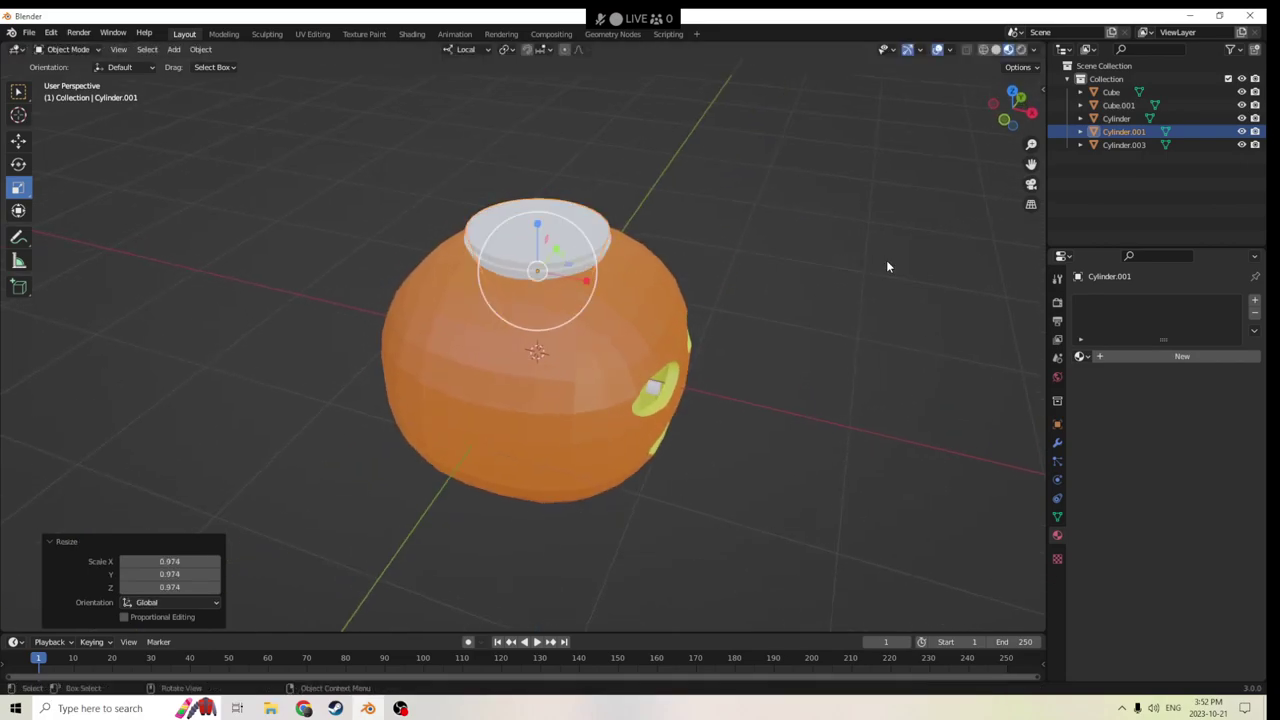
Hollow the original tapered cylinder by subtracting its duplicate with a Bool Tool Auto Boolean Difference.
left_click(580, 268, "shift")
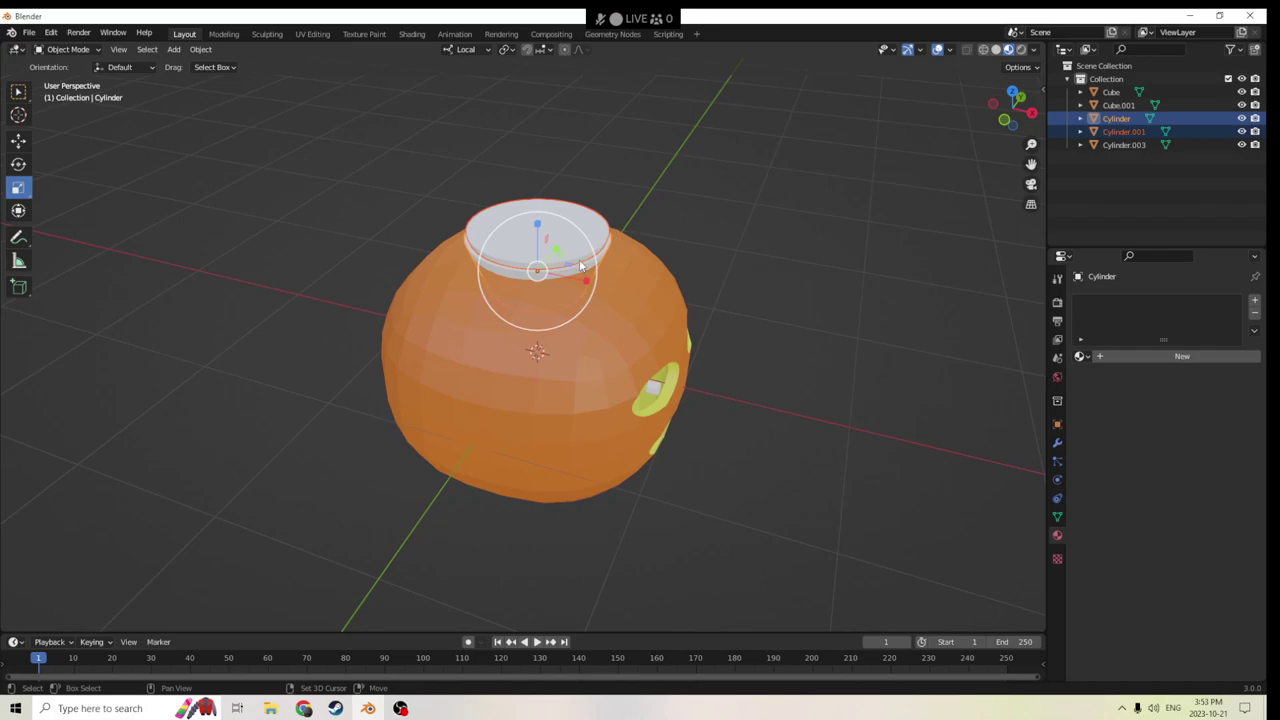
left_click(199, 50)
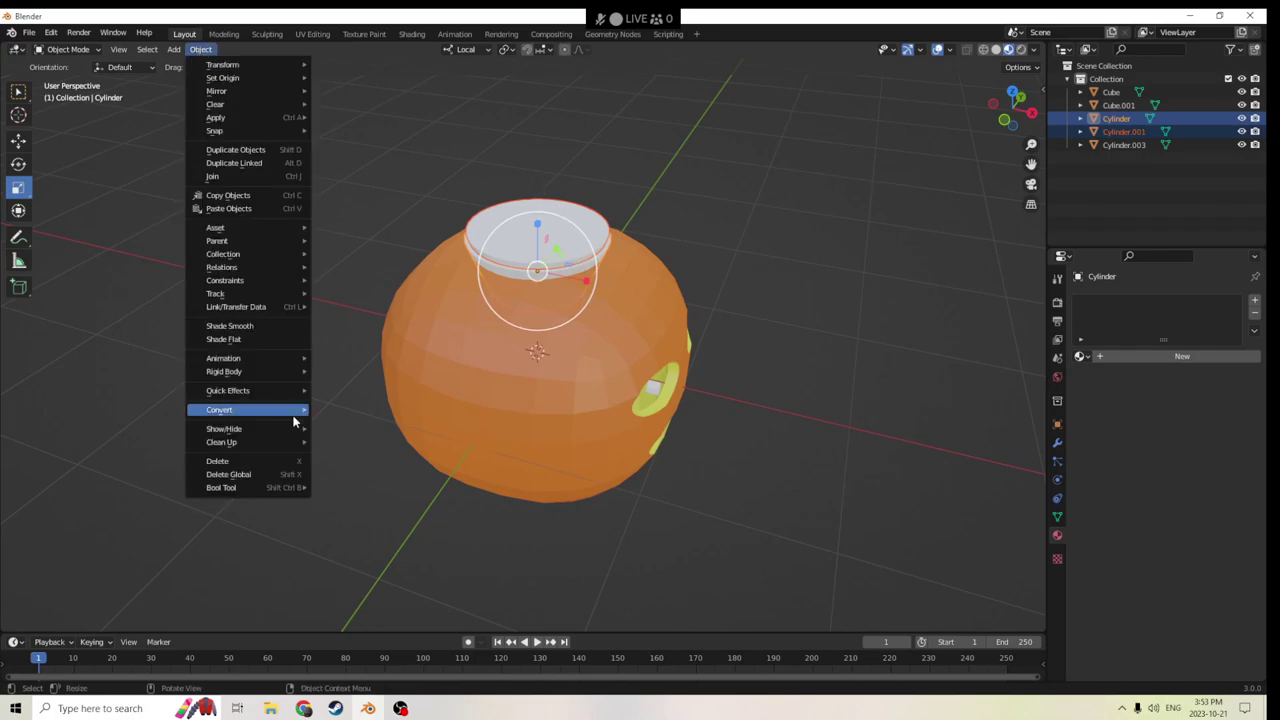
mouse_move(236, 487)
left_click(364, 503)
middle_click_drag(366, 503, 643, 310)
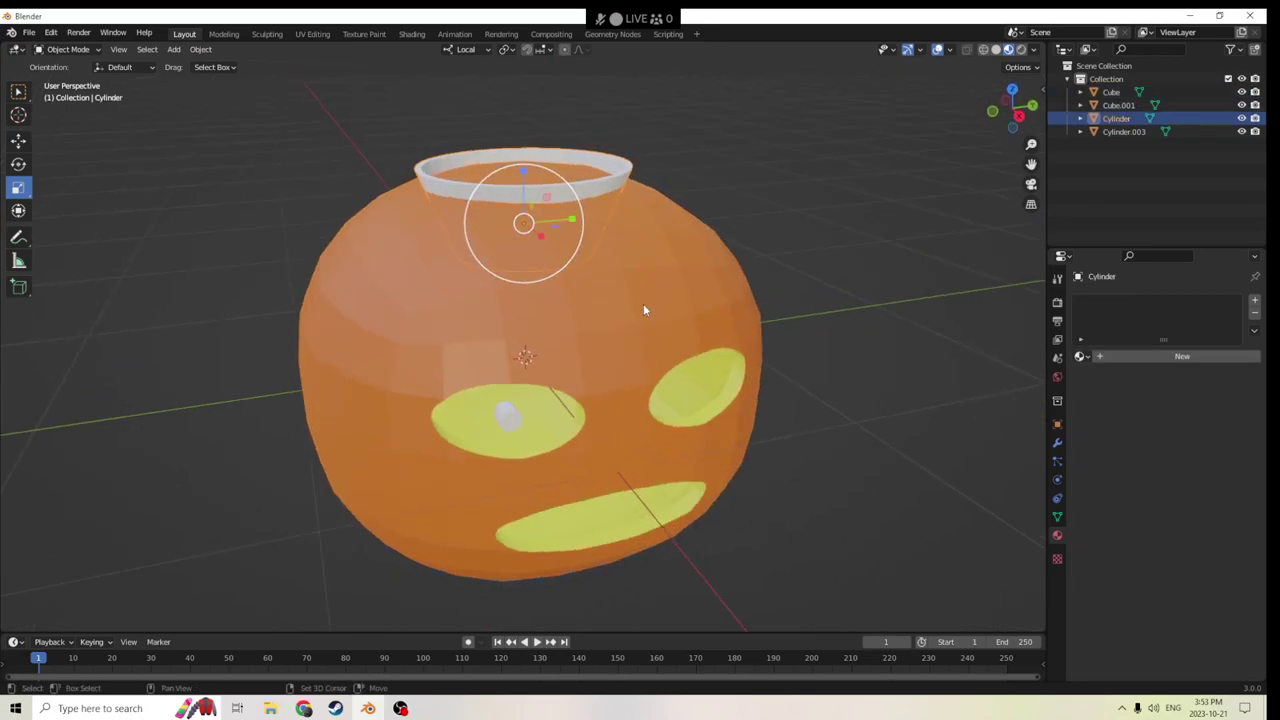
Cut the tapered ring out of the orange body with a Bool Tool Brush Boolean Difference and show the body's modifiers.
left_click(648, 306, "shift")
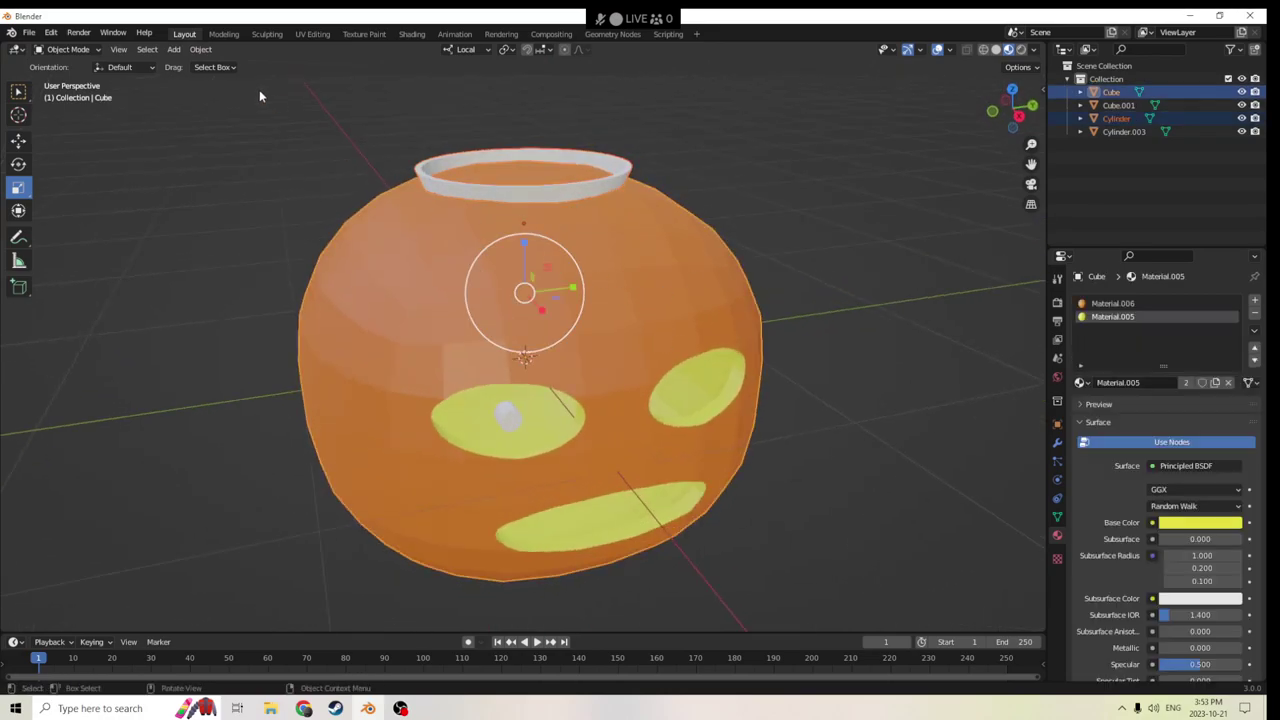
left_click(200, 50)
mouse_move(240, 495)
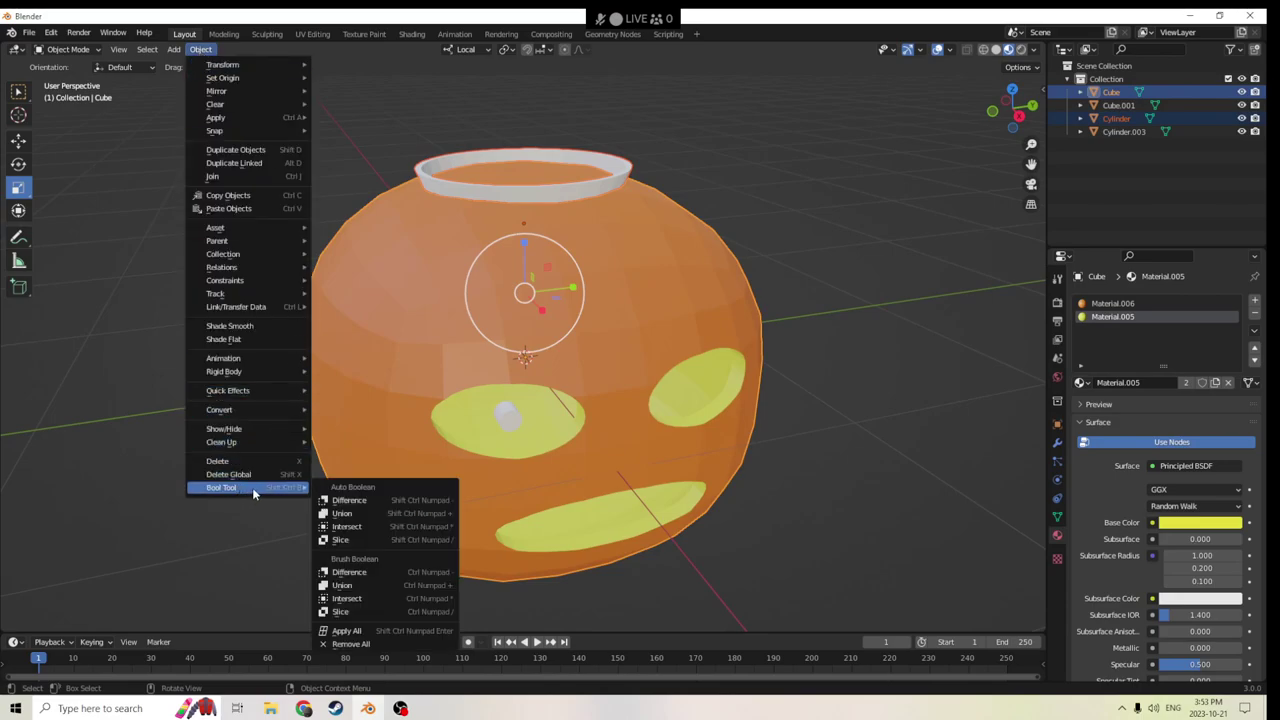
left_click(350, 572)
middle_click_drag(804, 402, 943, 416)
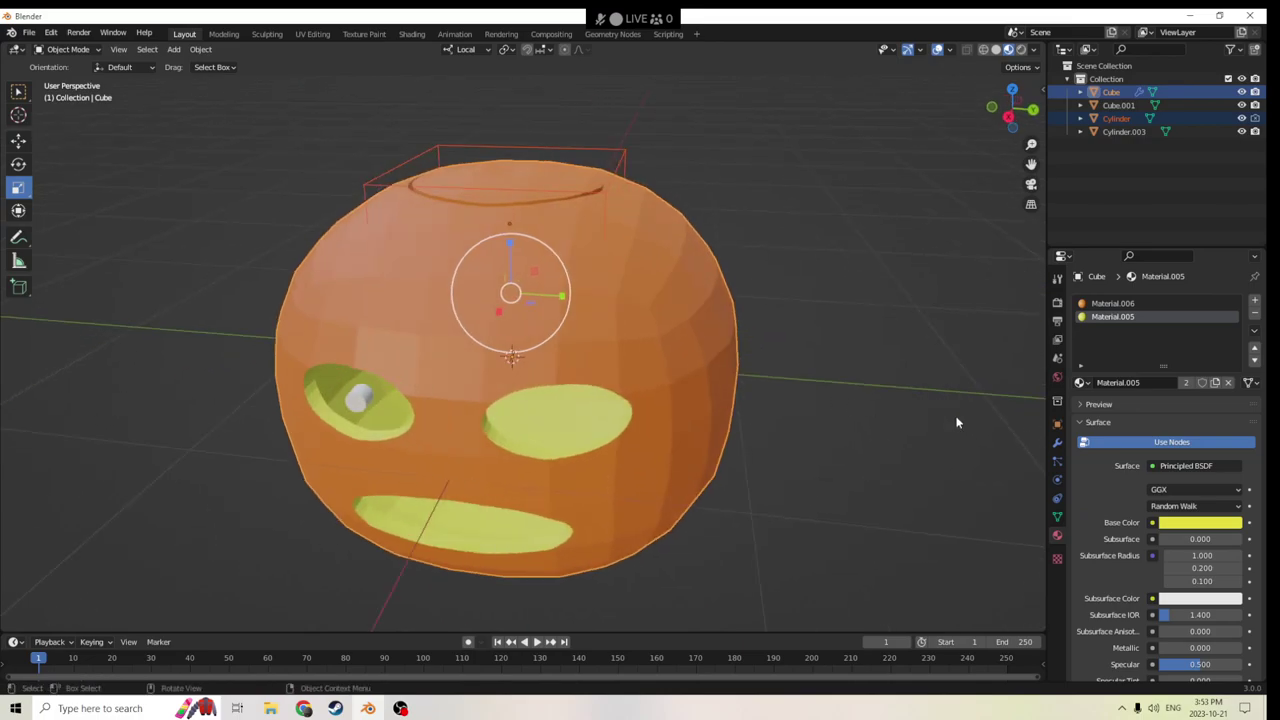
left_click(1057, 442)
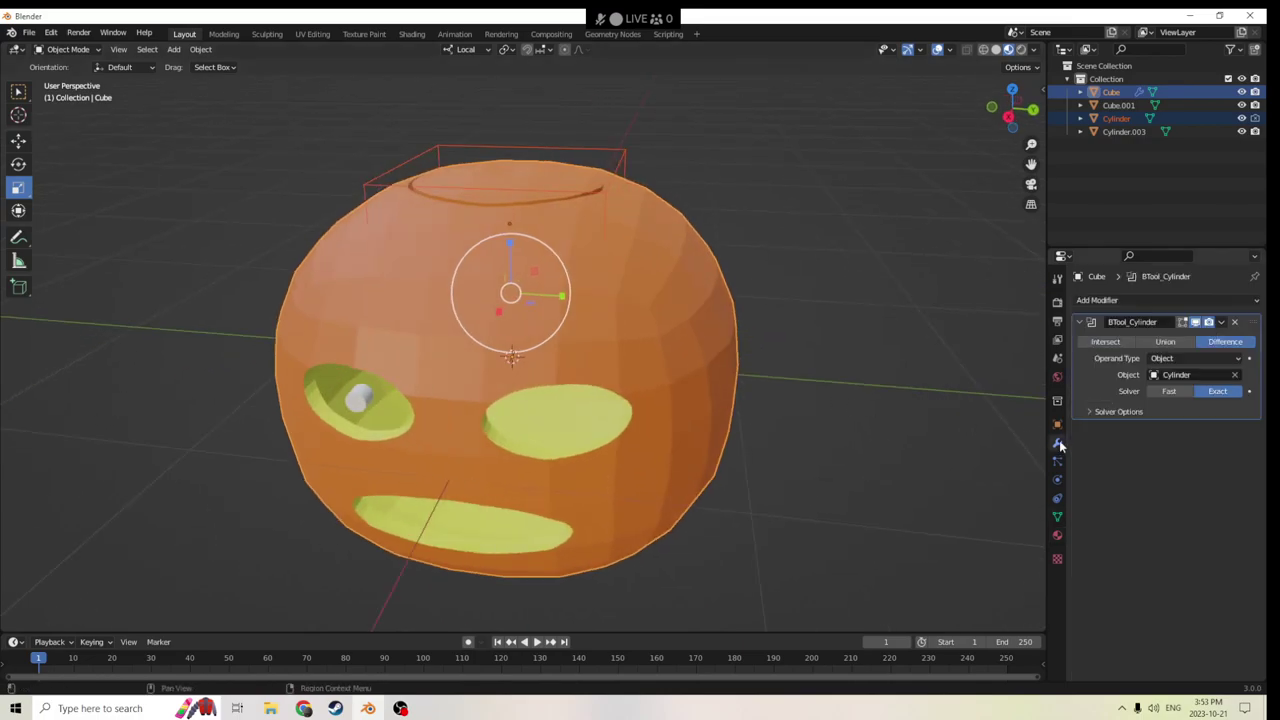
Try the Fast solver on the body's Boolean modifier, return to Exact, and check the mesh in Edit Mode.
left_click(1167, 393)
mouse_move(960, 300)
middle_mouse_down()
mouse_move(914, 283)
mouse_move(871, 386)
mouse_move(903, 312)
mouse_move(977, 306)
mouse_move(971, 294)
mouse_move(971, 343)
mouse_move(949, 303)
middle_mouse_up()
left_click(1215, 392)
key("Tab")
Apply the Boolean Difference modifier to the orange body in Object Mode.
key("Tab")
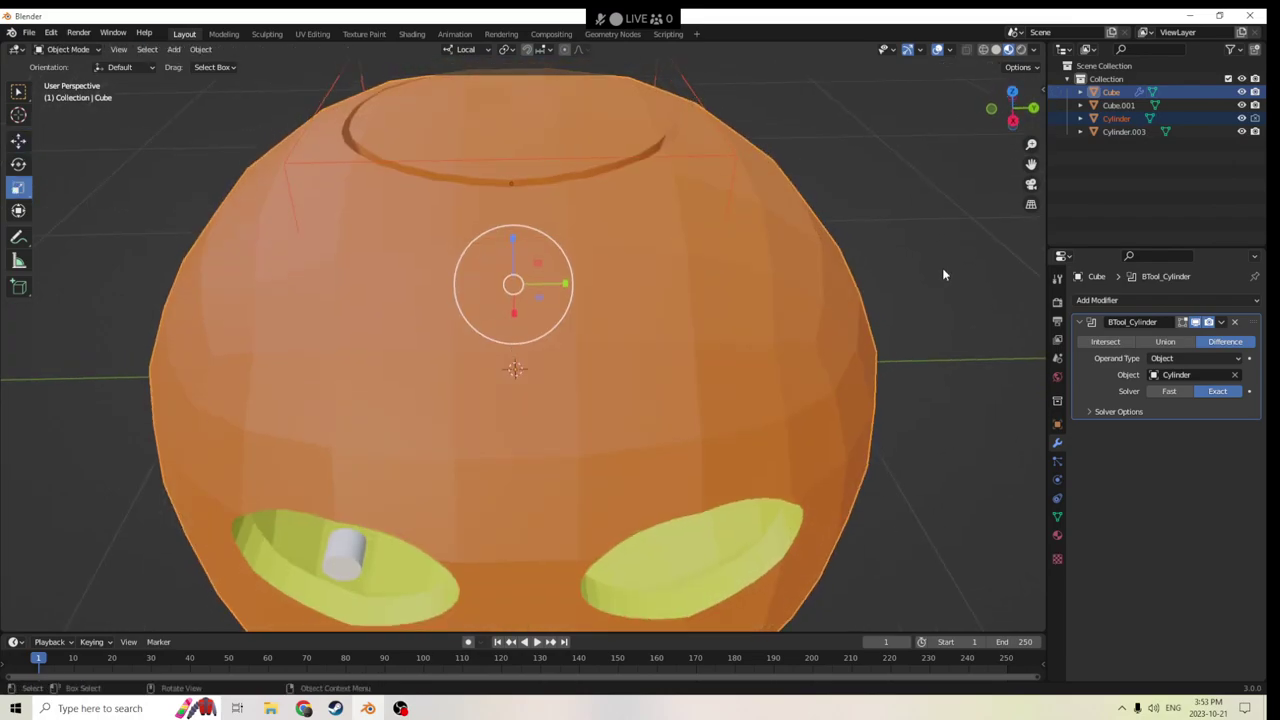
key("Tab")
scroll(929, 217, "down", 2)
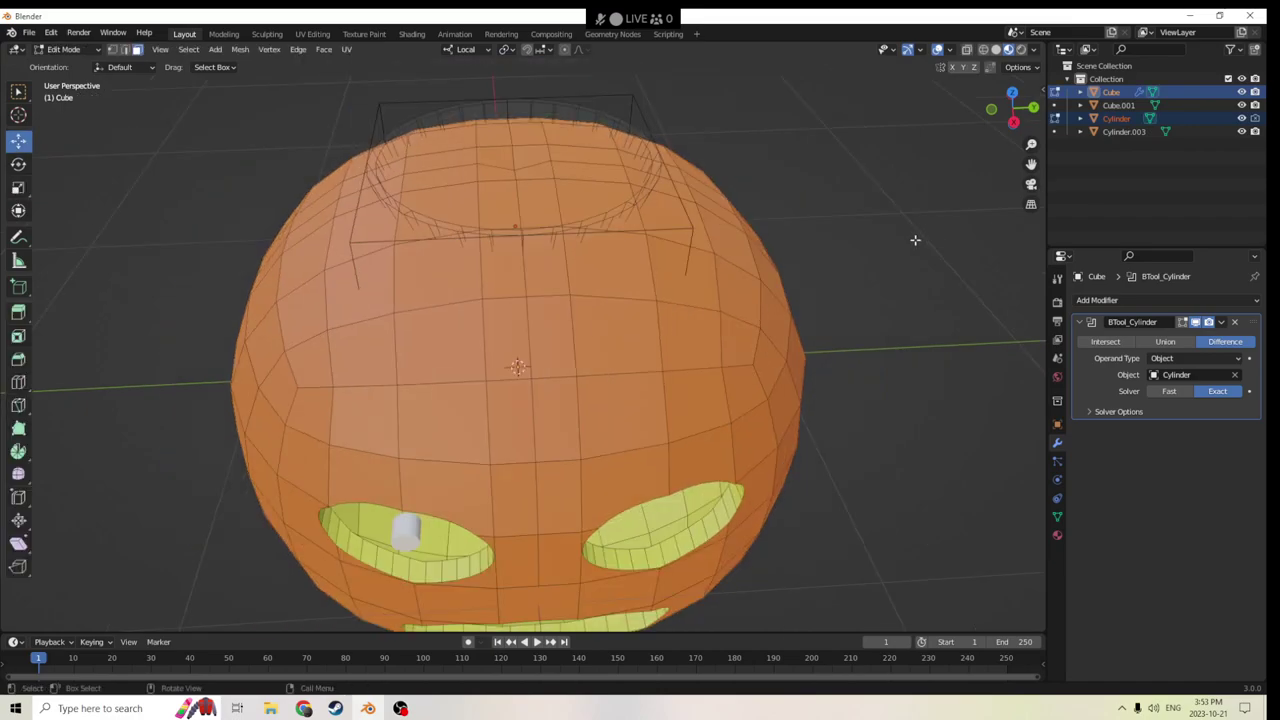
left_click(1221, 322)
left_click(1164, 338)
key("Tab")
left_click(1220, 322)
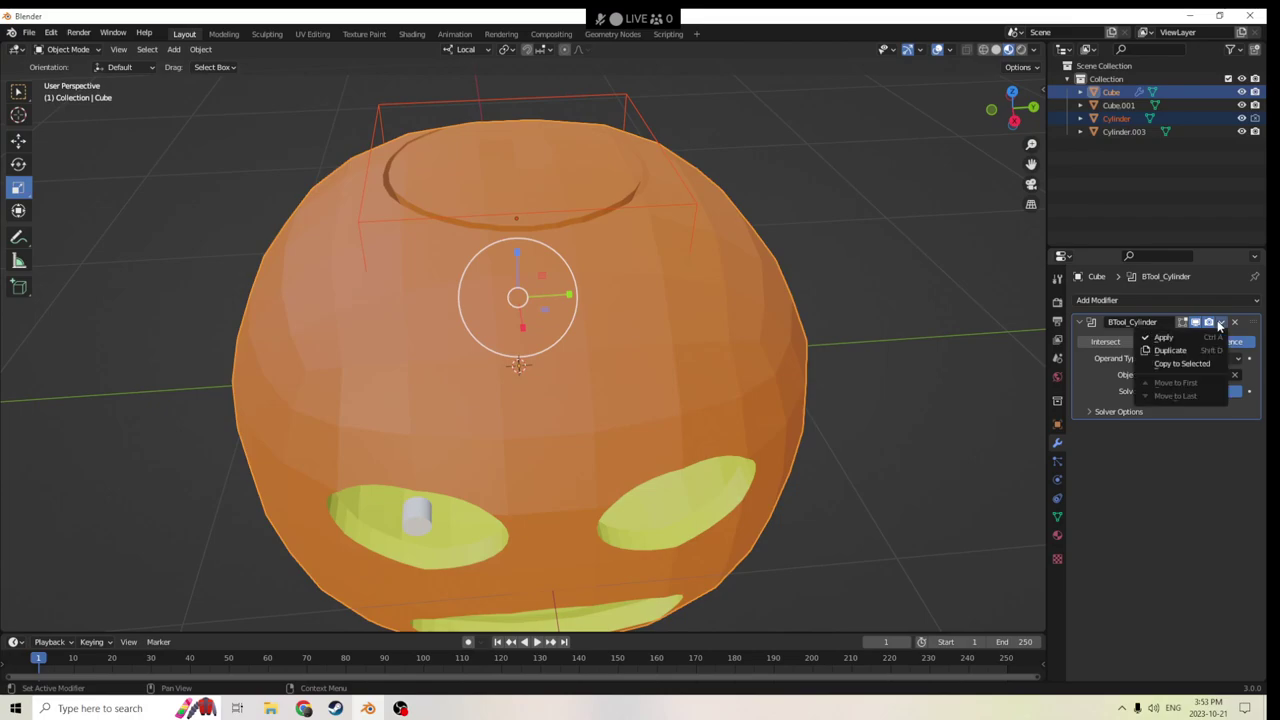
left_click(1164, 338)
Delete the ring-shaped cutter cylinder at the top of the body.
left_click(679, 198)
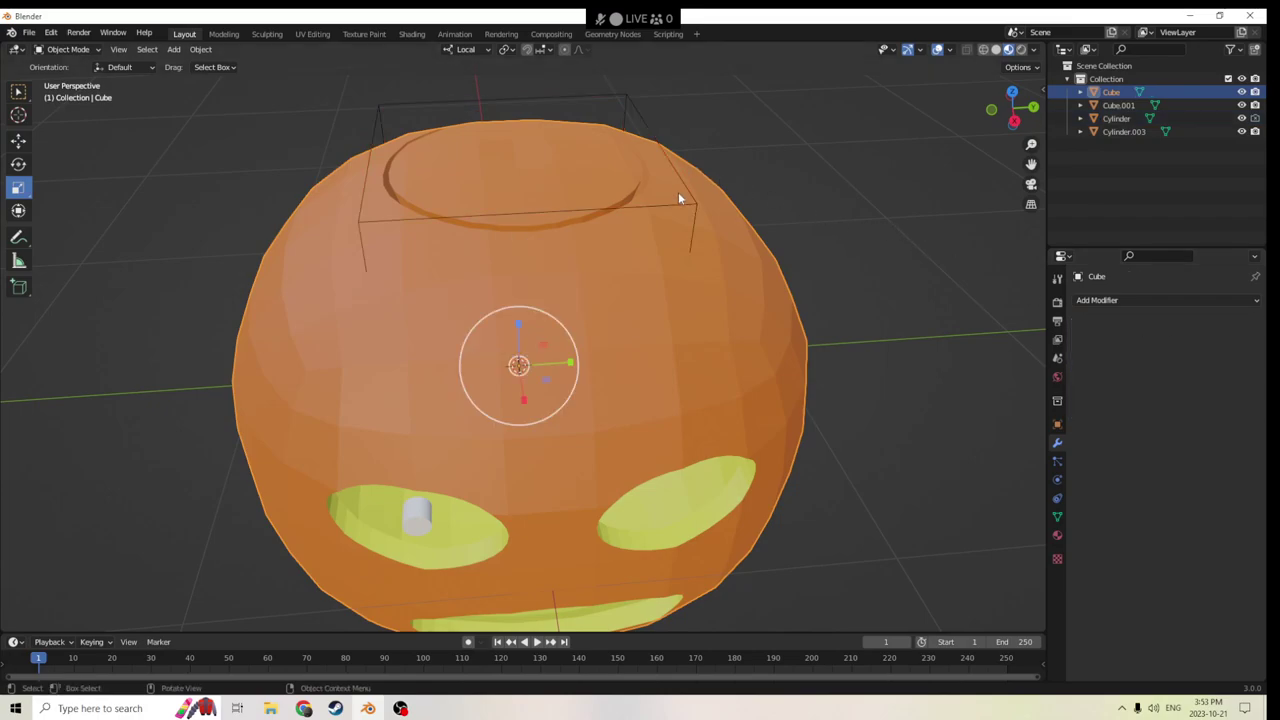
left_click(686, 209)
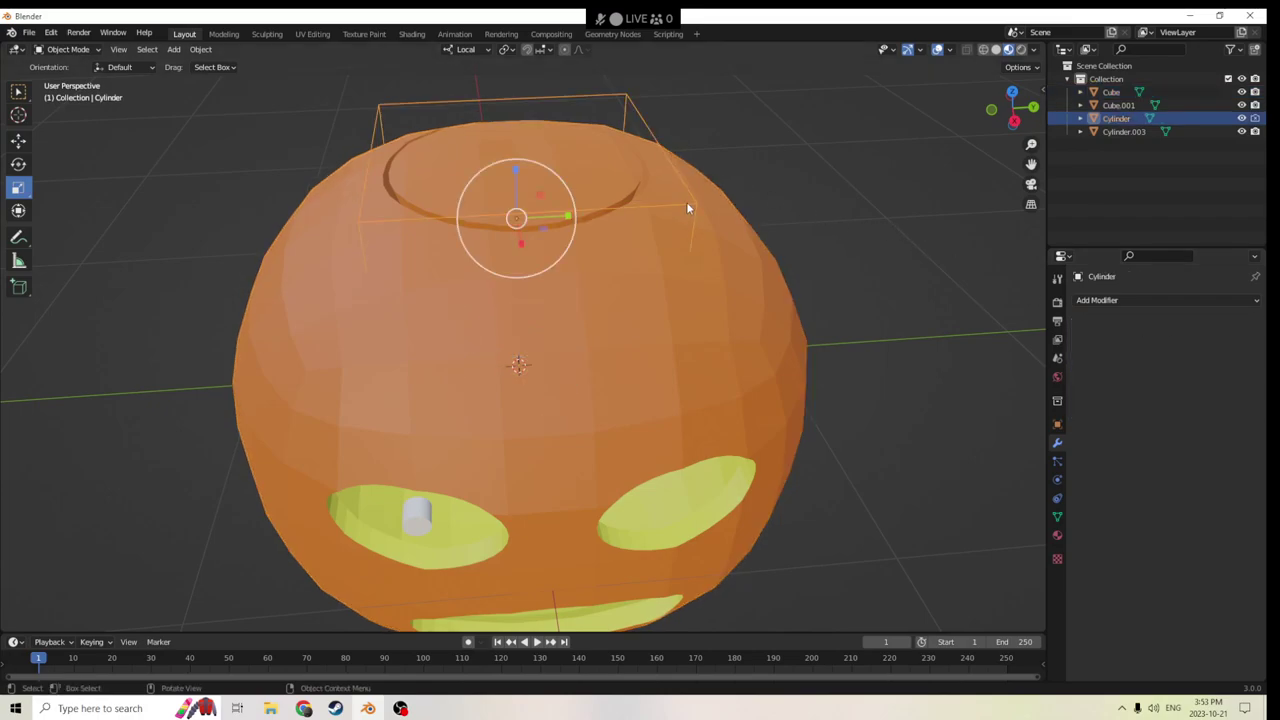
key("Delete")
left_click(580, 184)
middle_click_drag(578, 187, 640, 249)
left_click(864, 271)
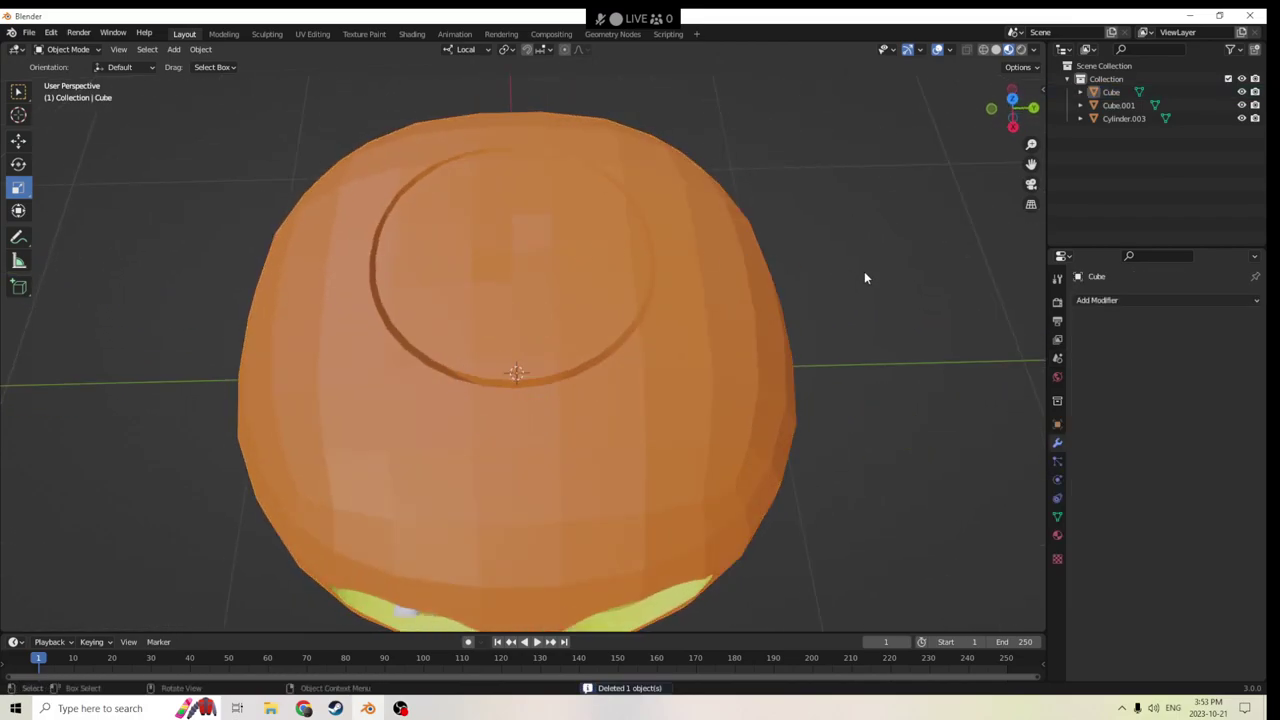
Try to select the cut lid piece on the body's top as linked geometry in Edit Mode.
left_click(709, 332)
key("Tab")
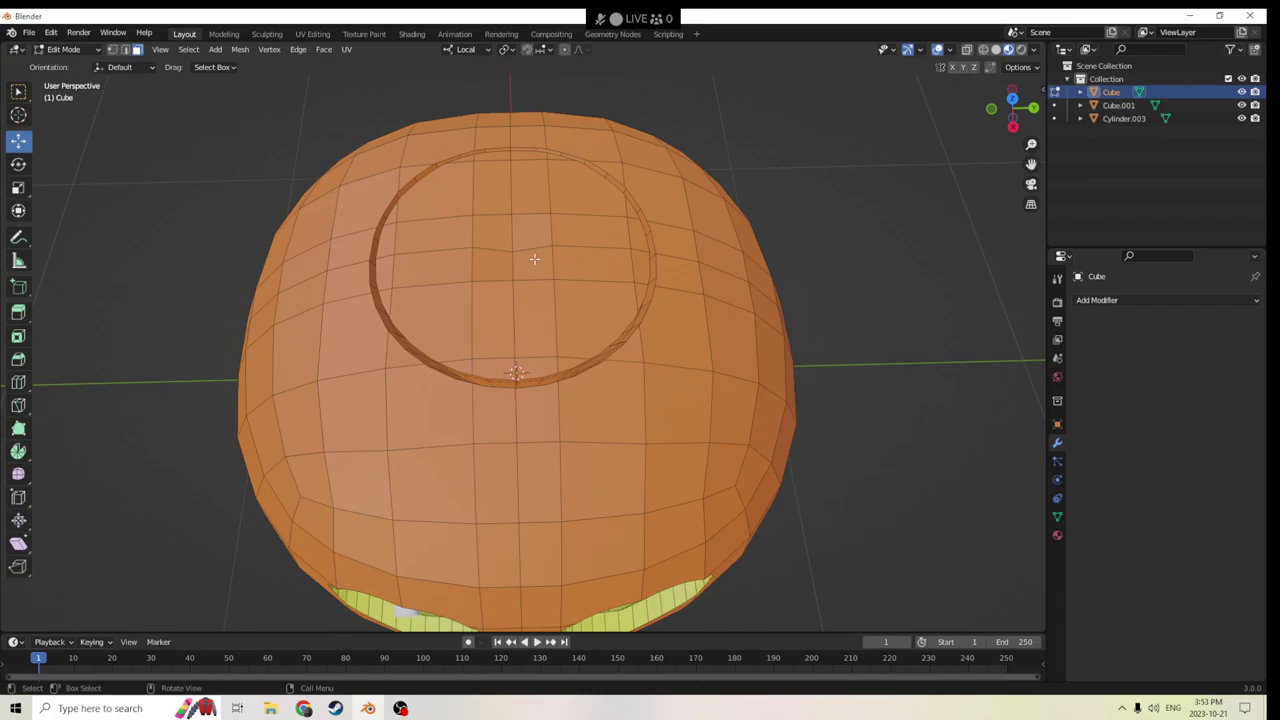
key("ctrl+l")
middle_click_drag(523, 263, 540, 166)
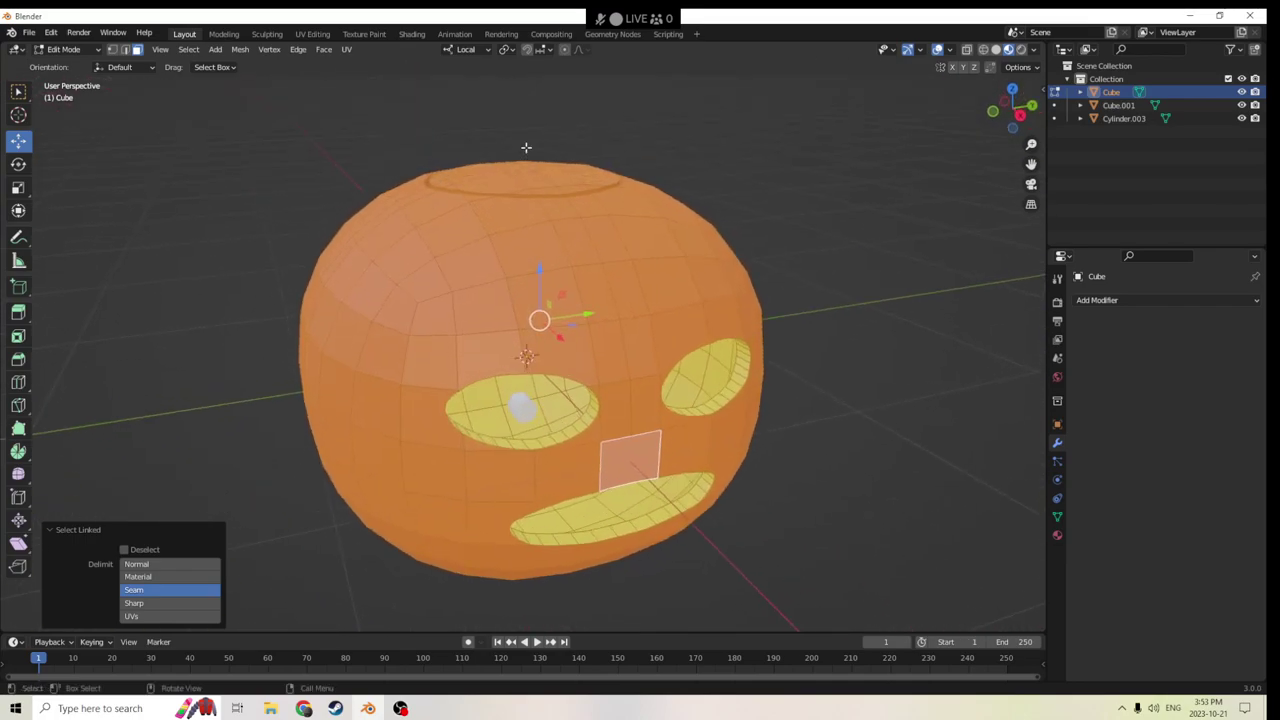
Undo the linked selection, the cutter's deletion and the applied Boolean modifier, back to Object Mode with the modifier live.
left_click(51, 33)
left_click(55, 47)
left_click(52, 35)
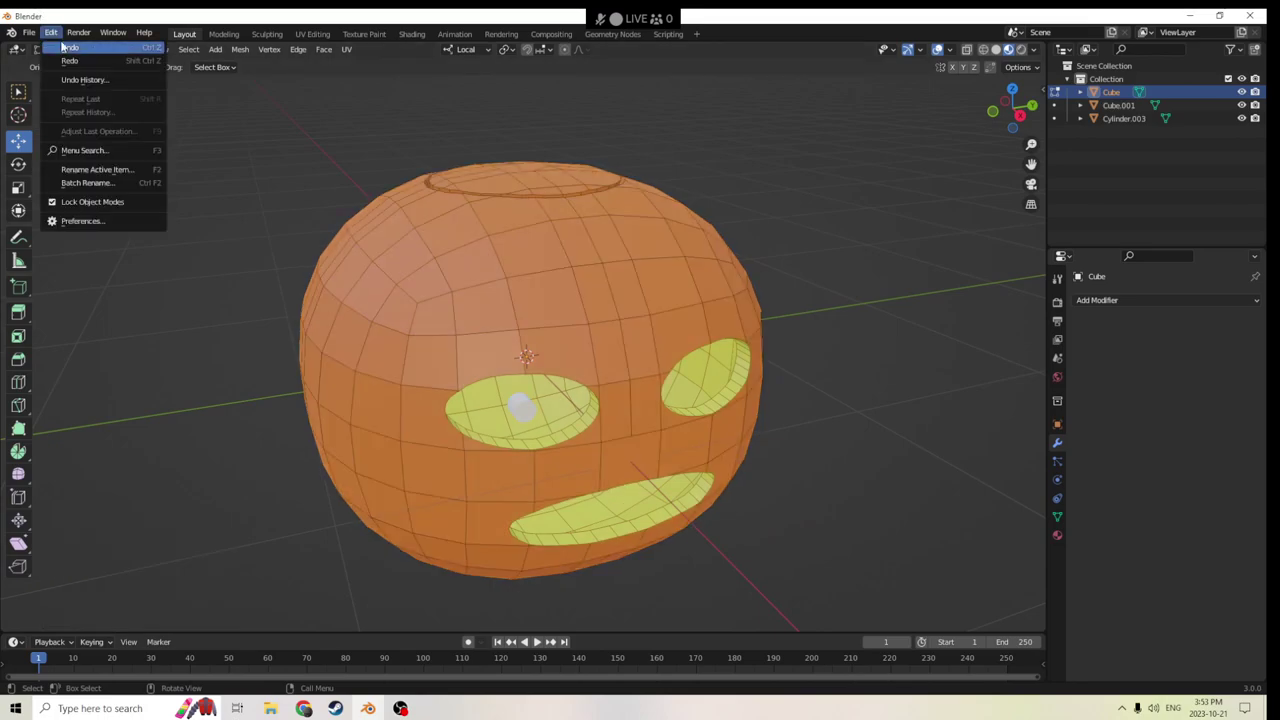
left_click(55, 47)
left_click(50, 33)
left_click(58, 47)
left_click(50, 33)
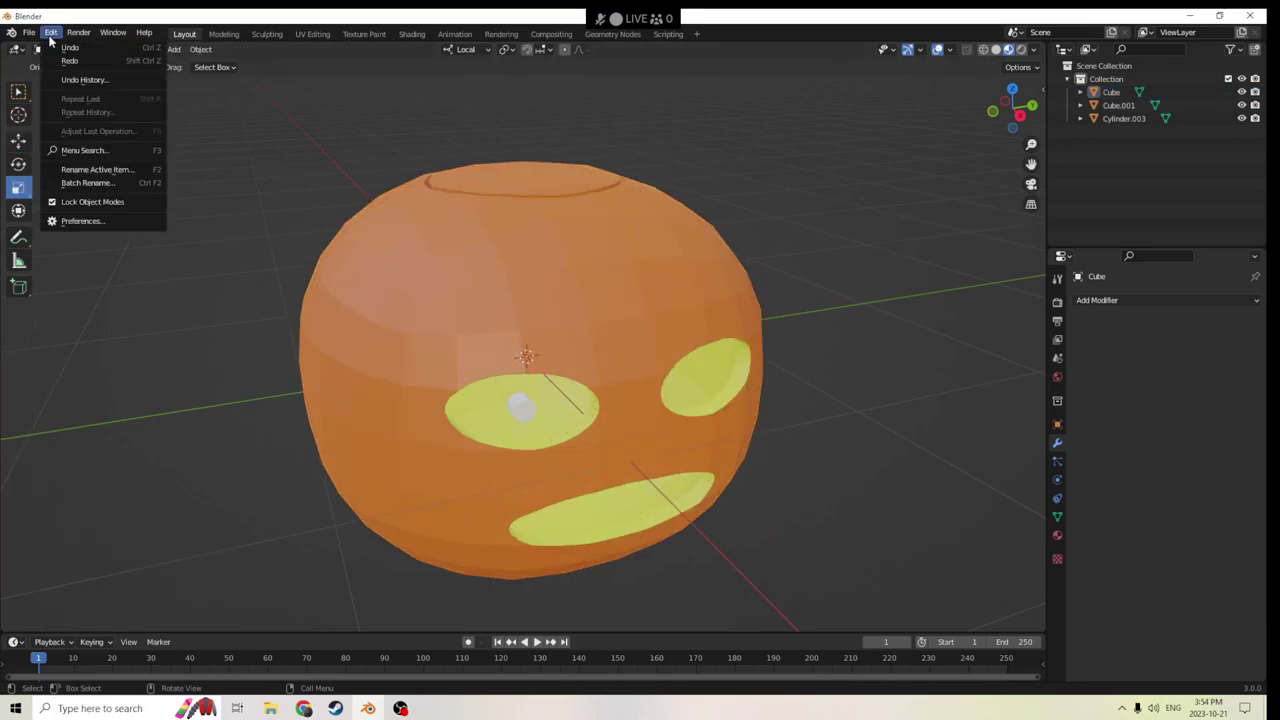
left_click(59, 47)
left_click(50, 33)
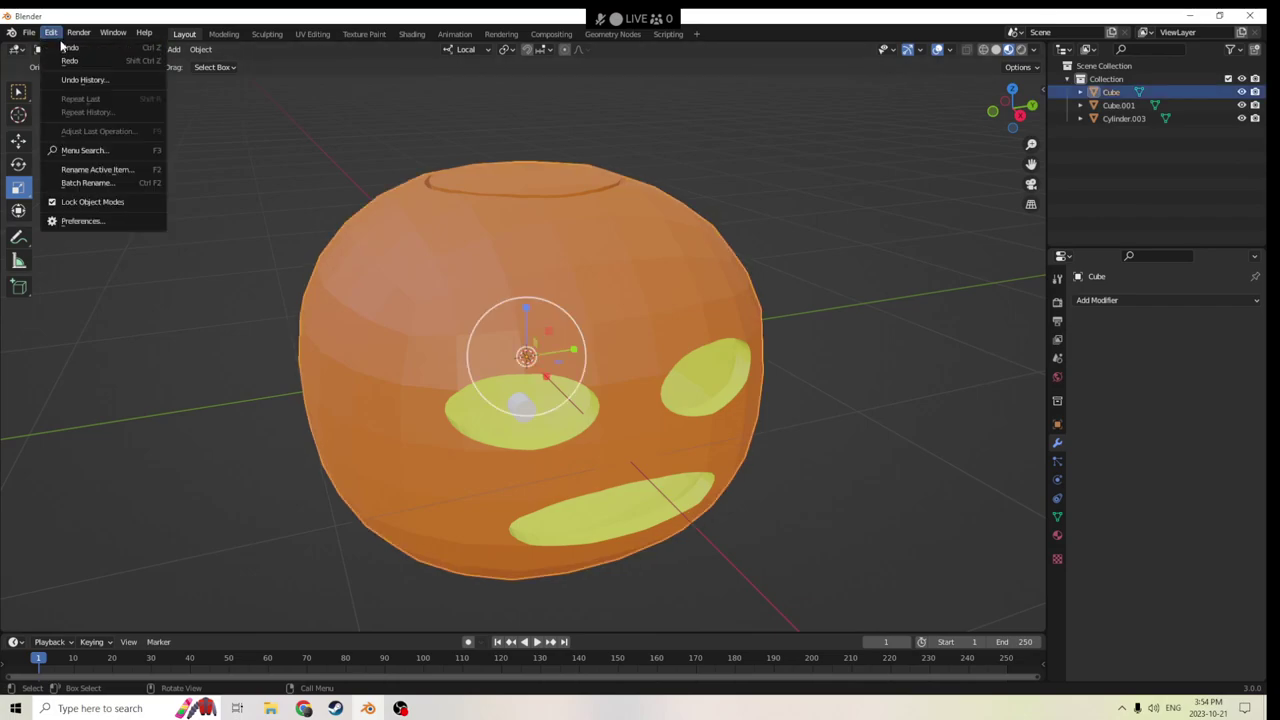
left_click(59, 47)
left_click(50, 33)
left_click(60, 47)
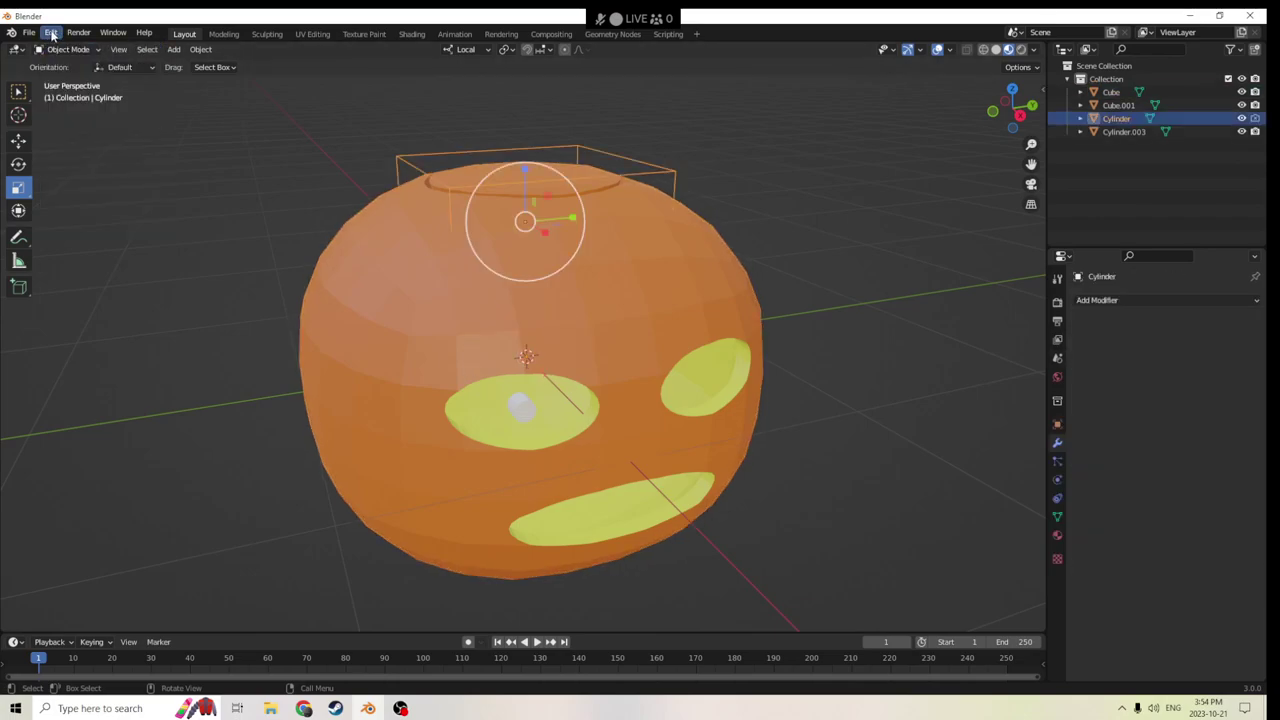
left_click(51, 33)
left_click(59, 47)
left_click(50, 33)
left_click(59, 47)
left_click(50, 33)
left_click(59, 47)
left_click(51, 33)
left_click(59, 47)
left_click(50, 33)
left_click(59, 47)
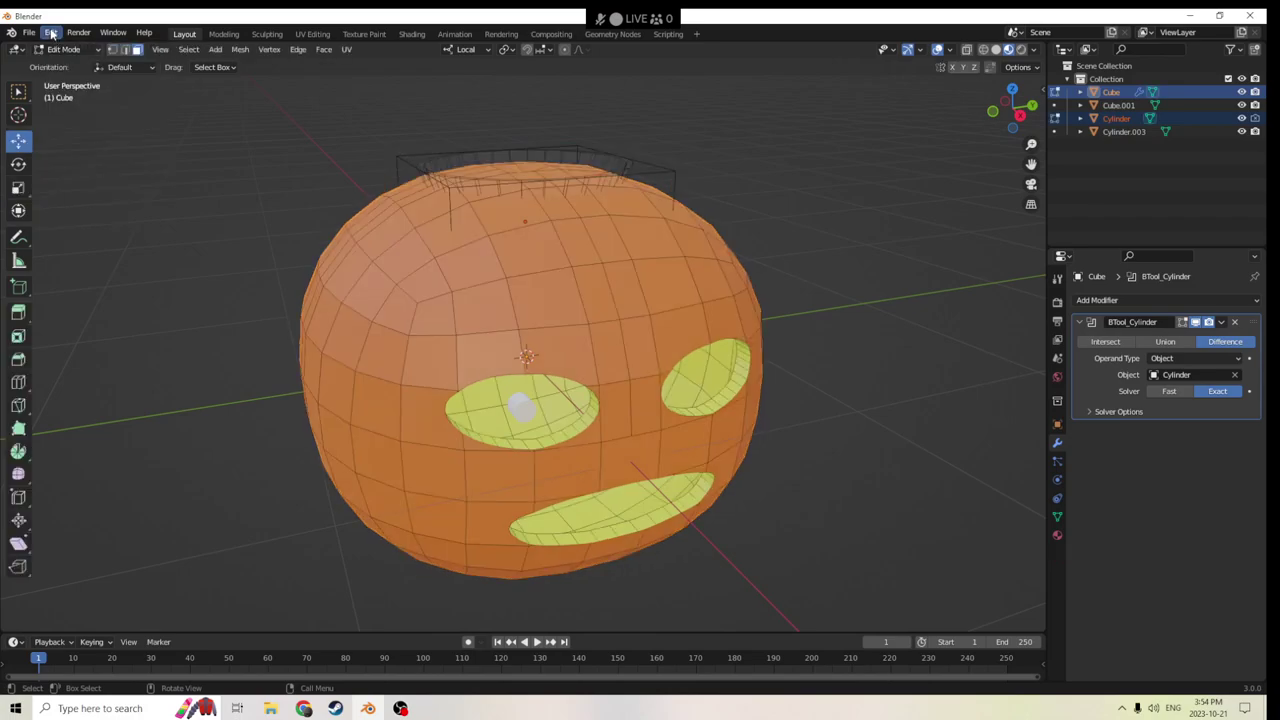
left_click(51, 33)
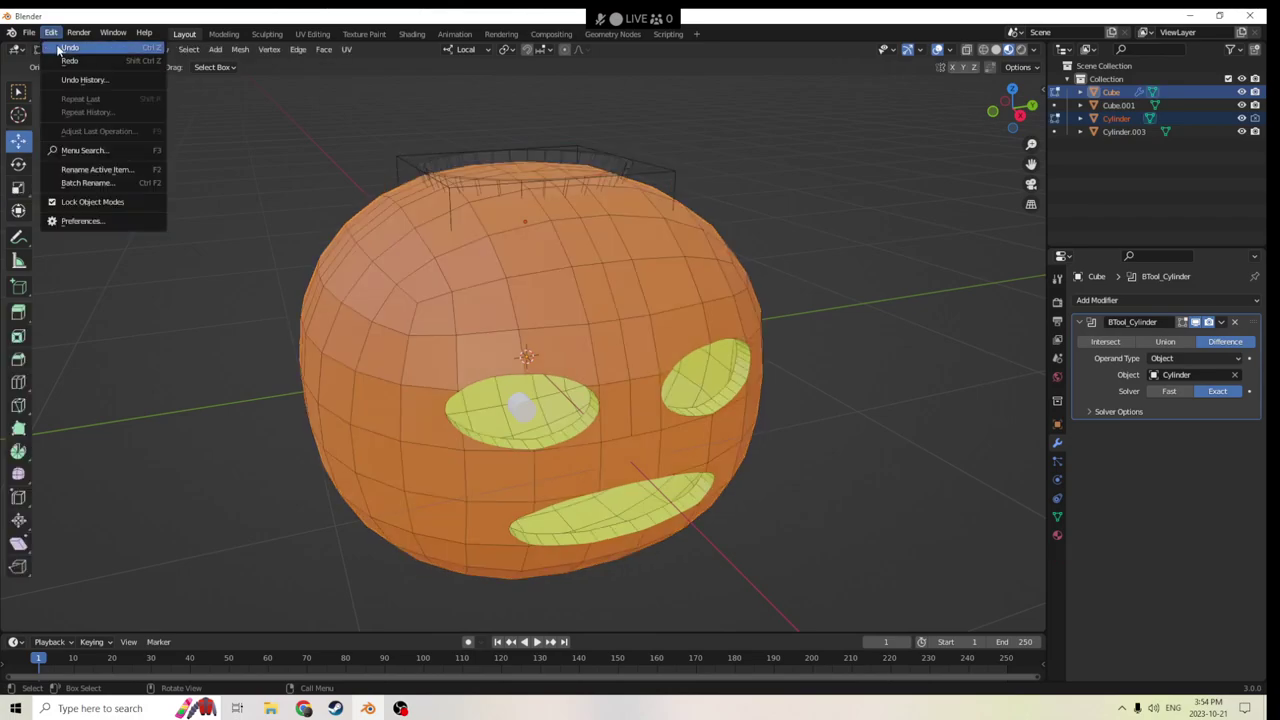
left_click(59, 47)
left_click(51, 33)
left_click(57, 46)
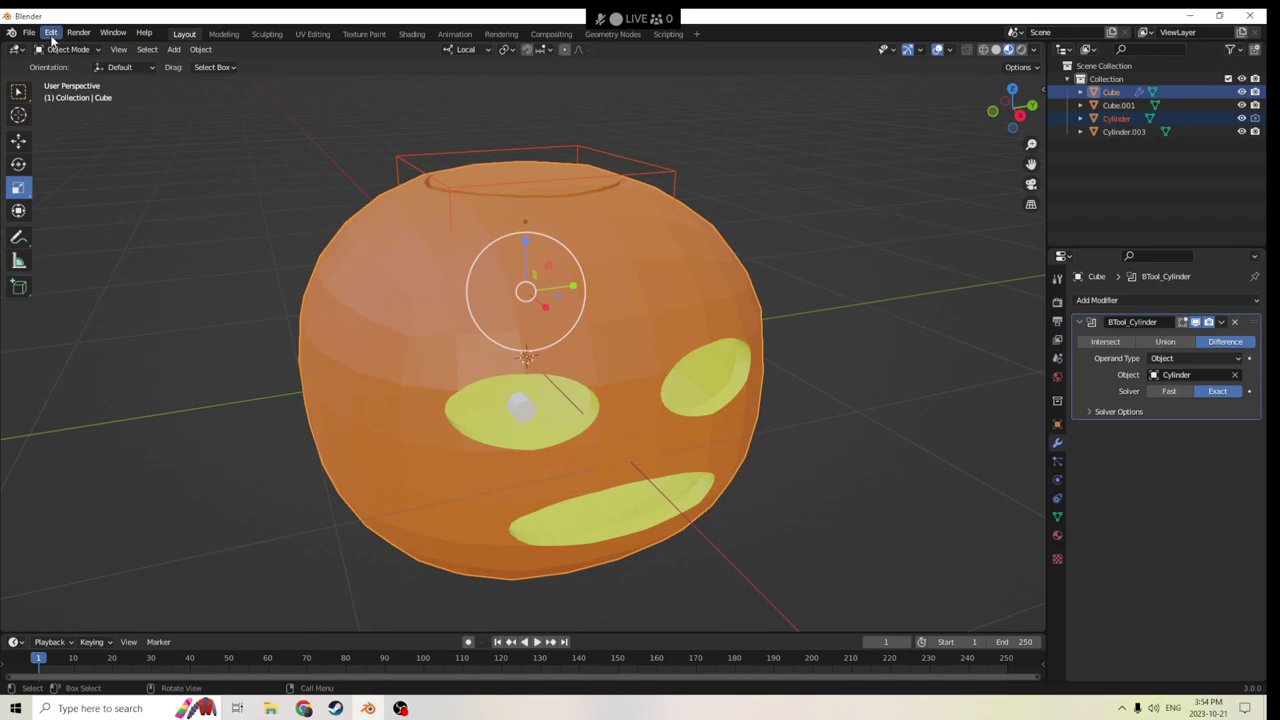
Try the Intersect and Union operations on the body's Boolean modifier and return it to Difference.
middle_click_drag(631, 221, 583, 306)
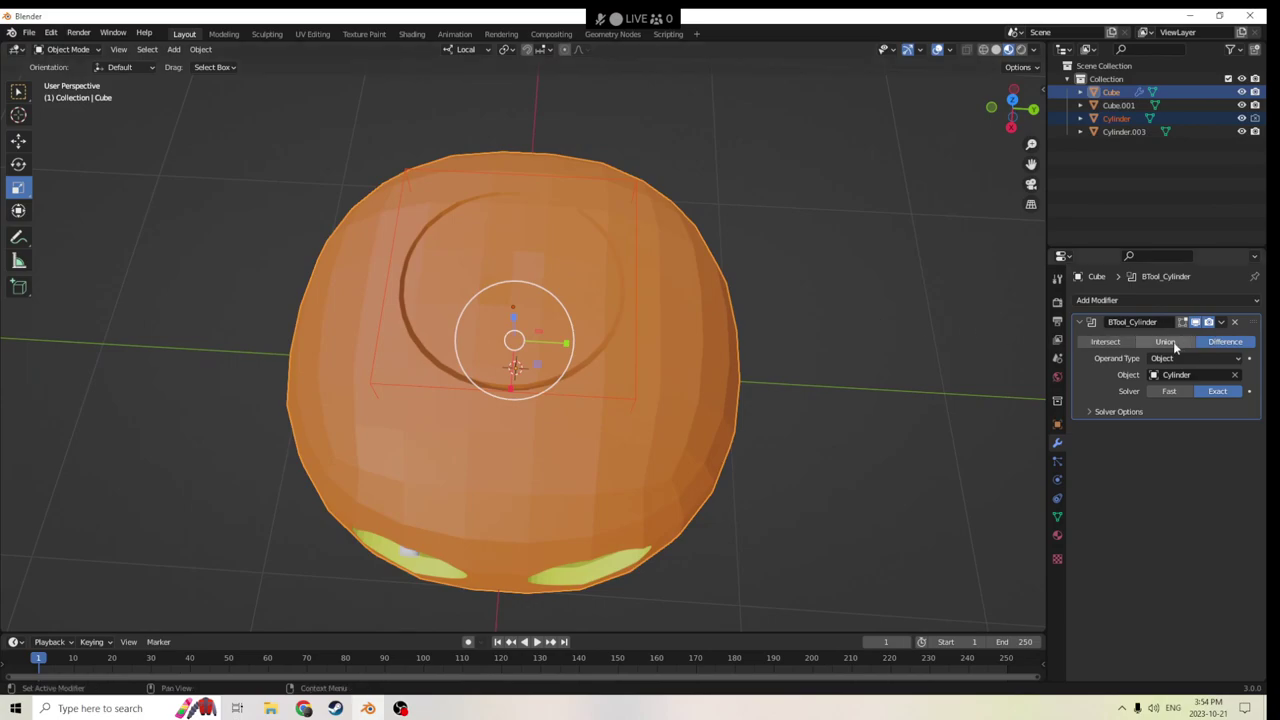
left_click(1106, 342)
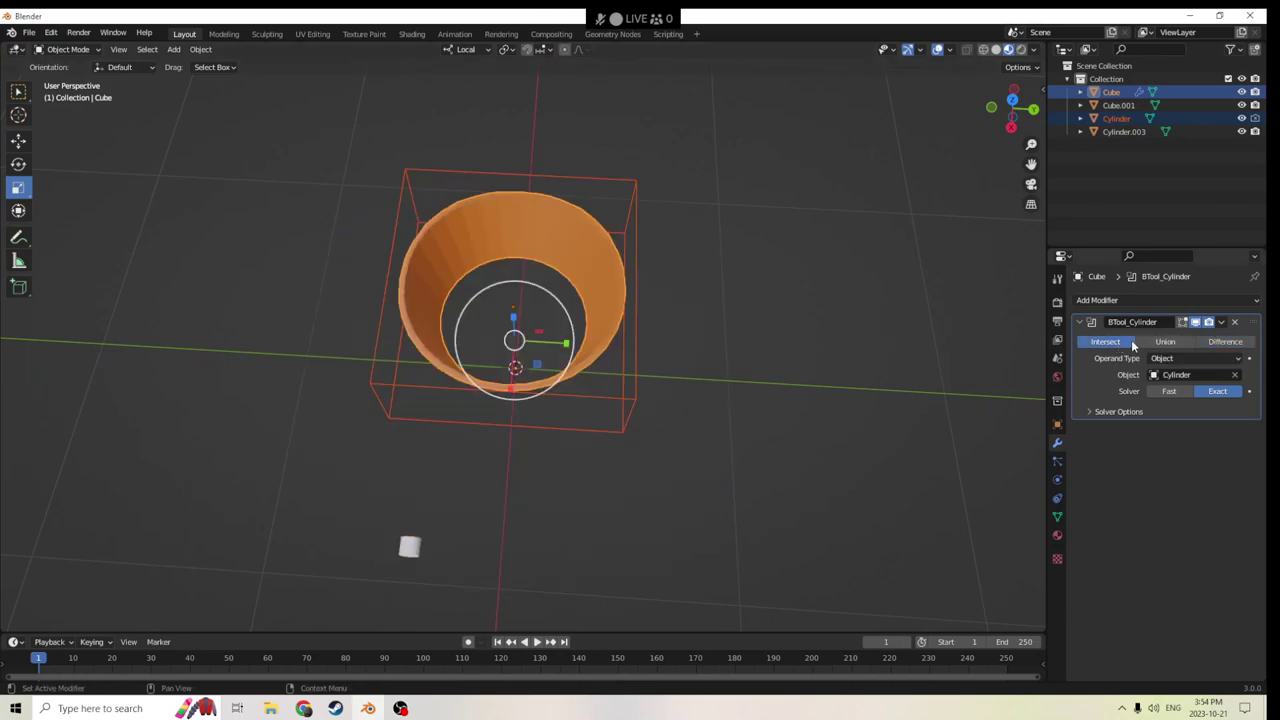
left_click(1164, 342)
middle_click_drag(769, 249, 826, 188)
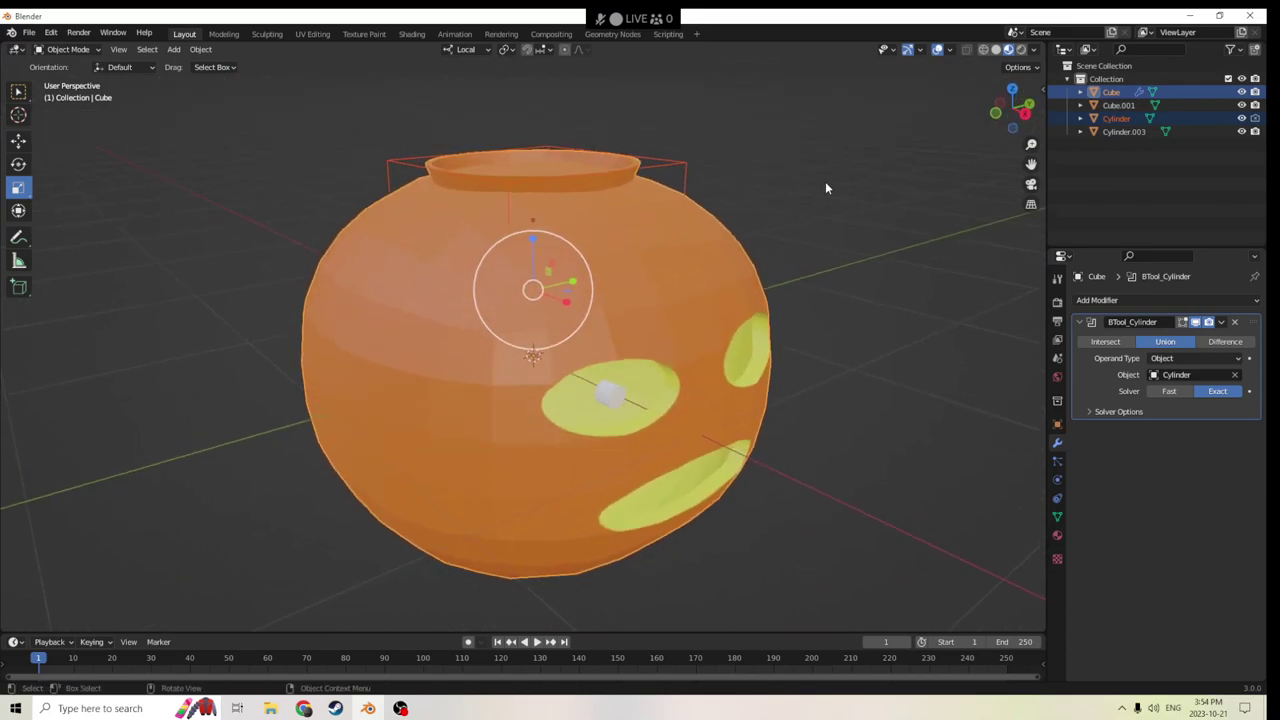
left_click(1222, 342)
Try Hole Tolerant in the Boolean modifier's solver options, leave it off, and enable Self Intersection.
left_click(1118, 411)
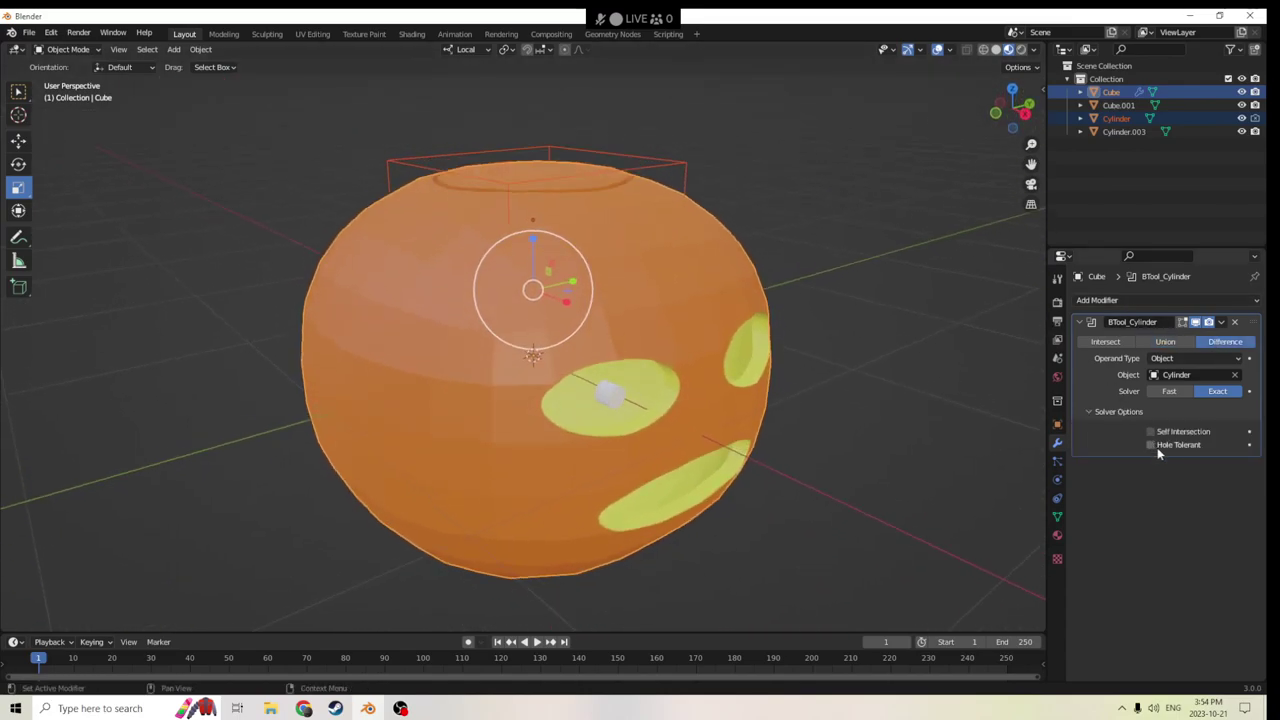
left_click(1152, 444)
middle_click_drag(837, 223, 820, 191)
scroll(843, 335, "up", 4)
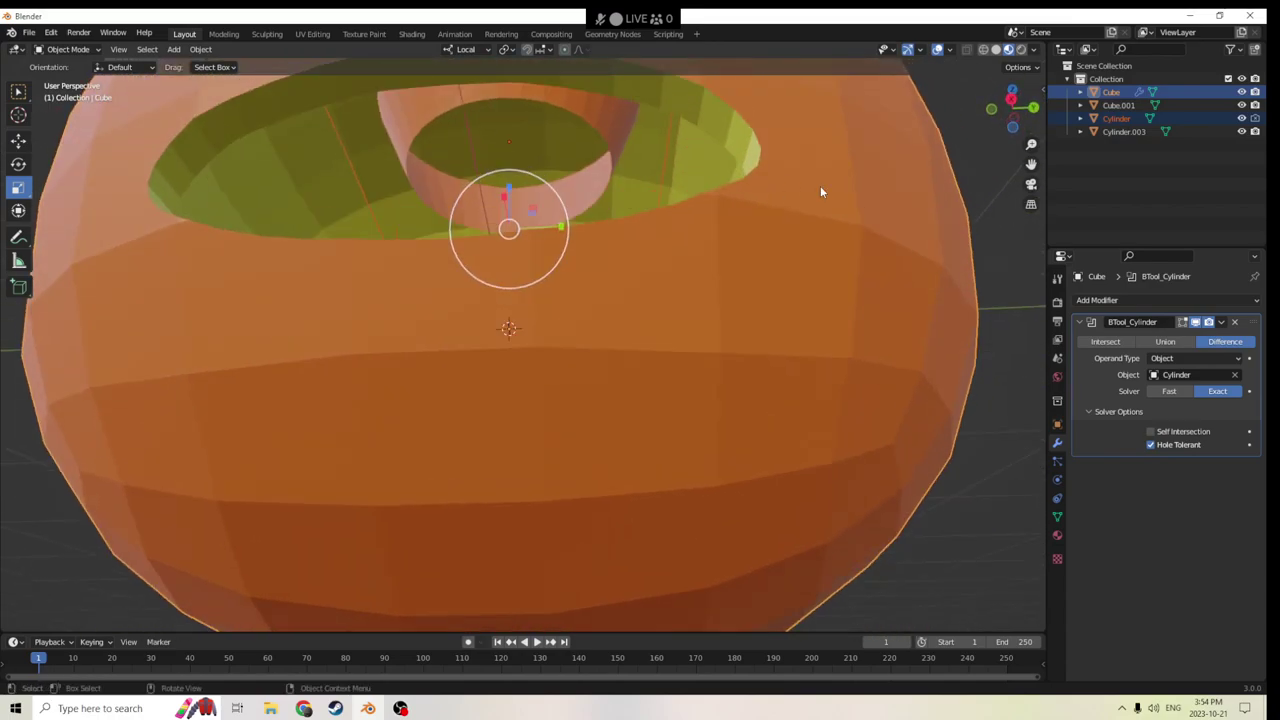
left_click(1152, 431)
left_click(1152, 431)
left_click(1152, 431)
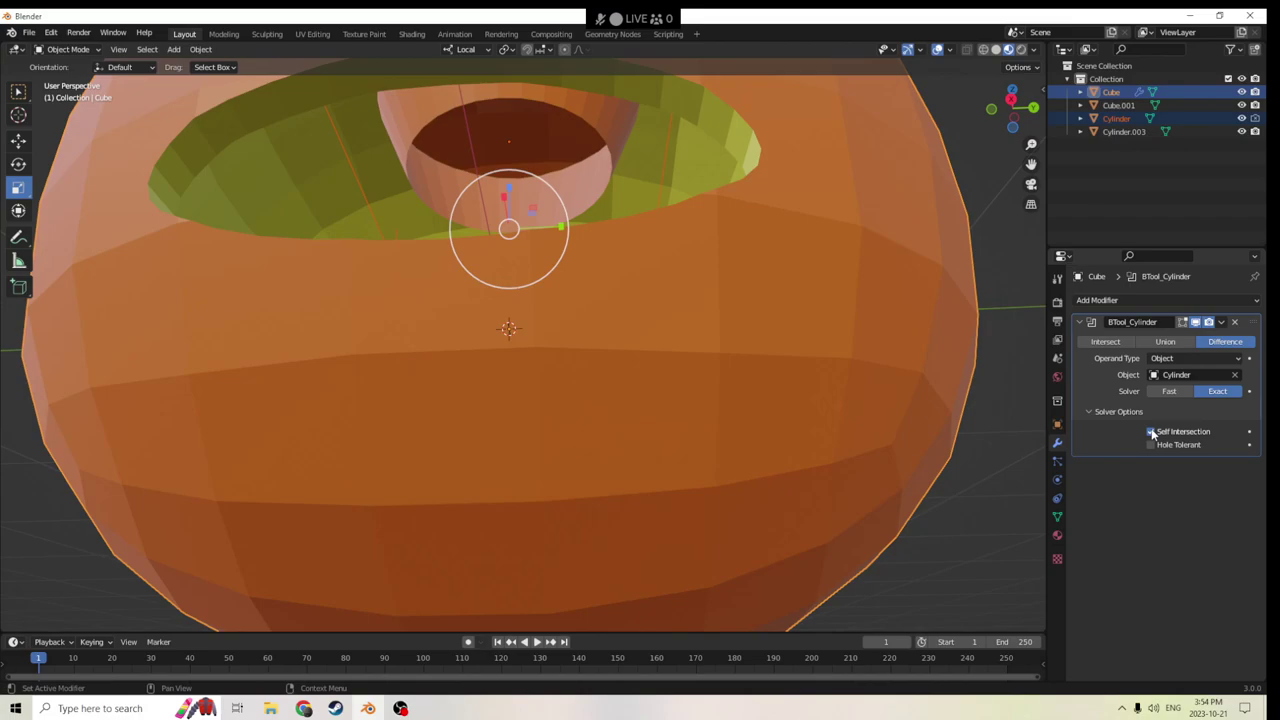
Turn off Self Intersection in the Boolean modifier's solver options, try Hole Tolerant and leave it off too.
left_click(1152, 431)
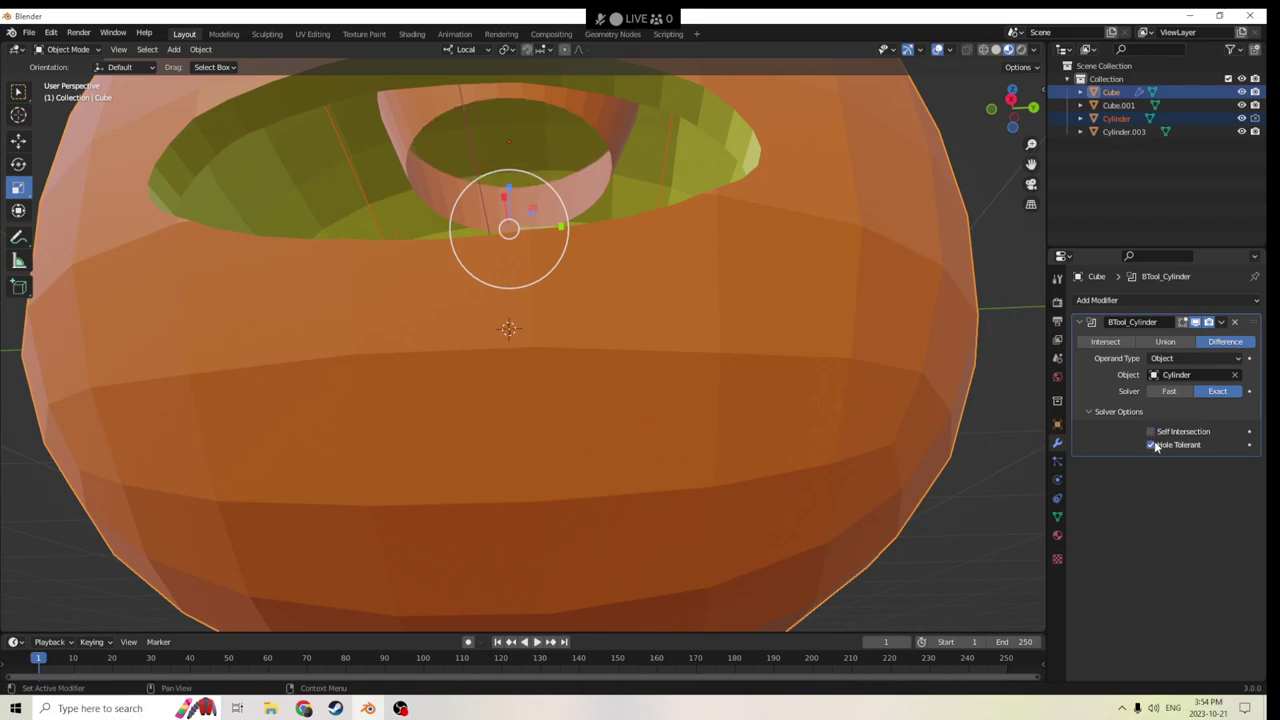
left_click(1152, 445)
middle_click_drag(974, 263, 824, 244)
scroll(826, 186, "down", 1)
Select the tapered ring cutter and raise it slightly along Z above the body's top.
left_click(603, 100)
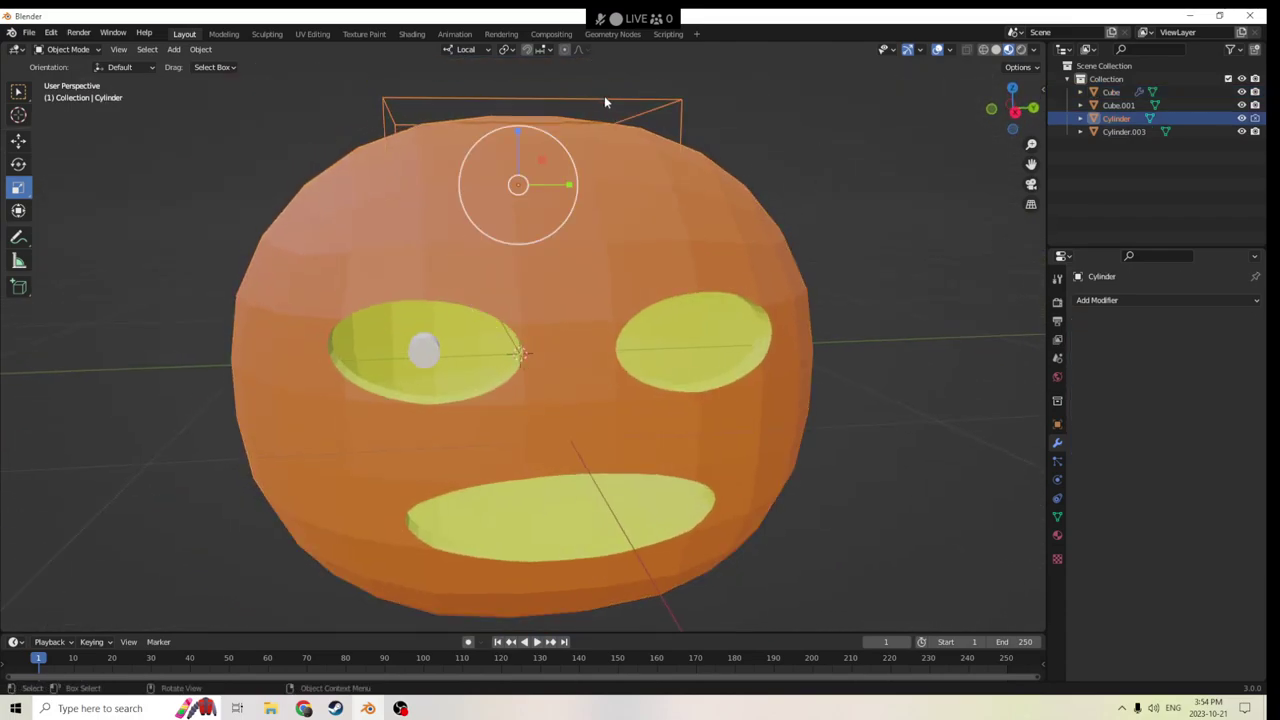
middle_click_drag(608, 100, 559, 71)
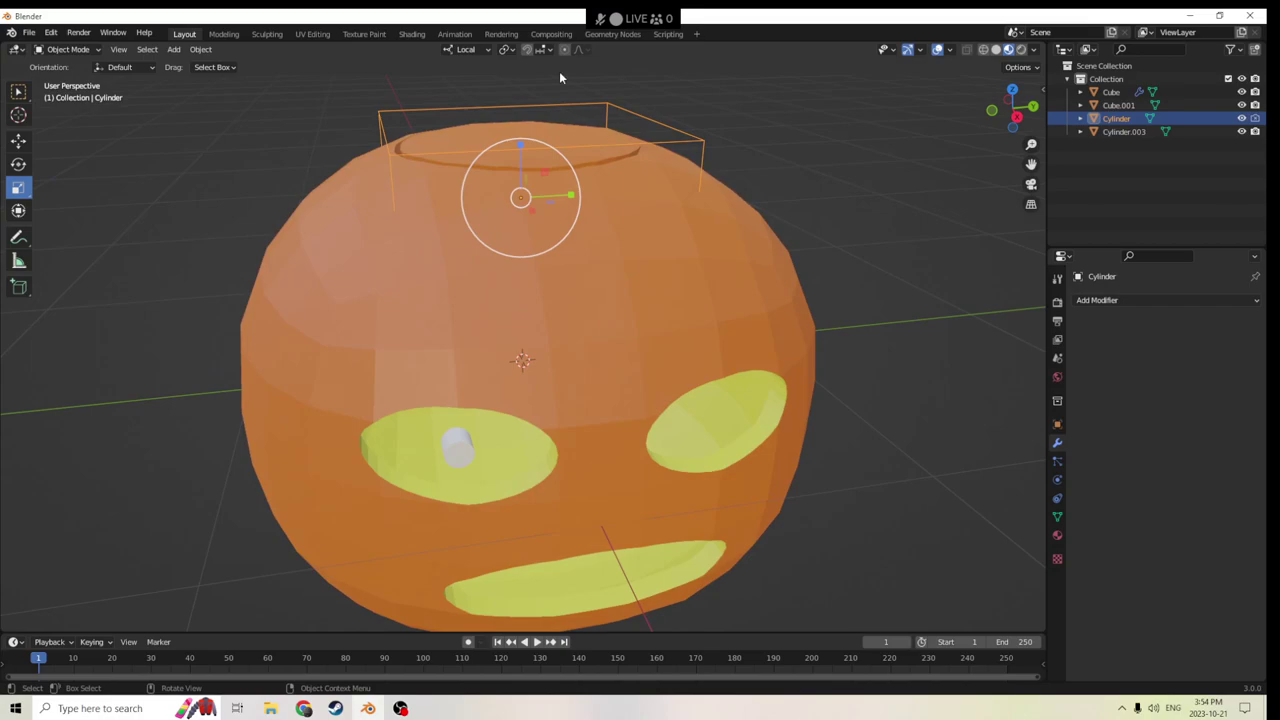
left_click(22, 142)
middle_click_drag(120, 115, 250, 90)
left_click_drag(527, 140, 520, 104)
middle_click_drag(520, 104, 501, 168)
scroll(537, 145, "down", 1)
scroll(526, 140, "up", 2)
key("Tab")
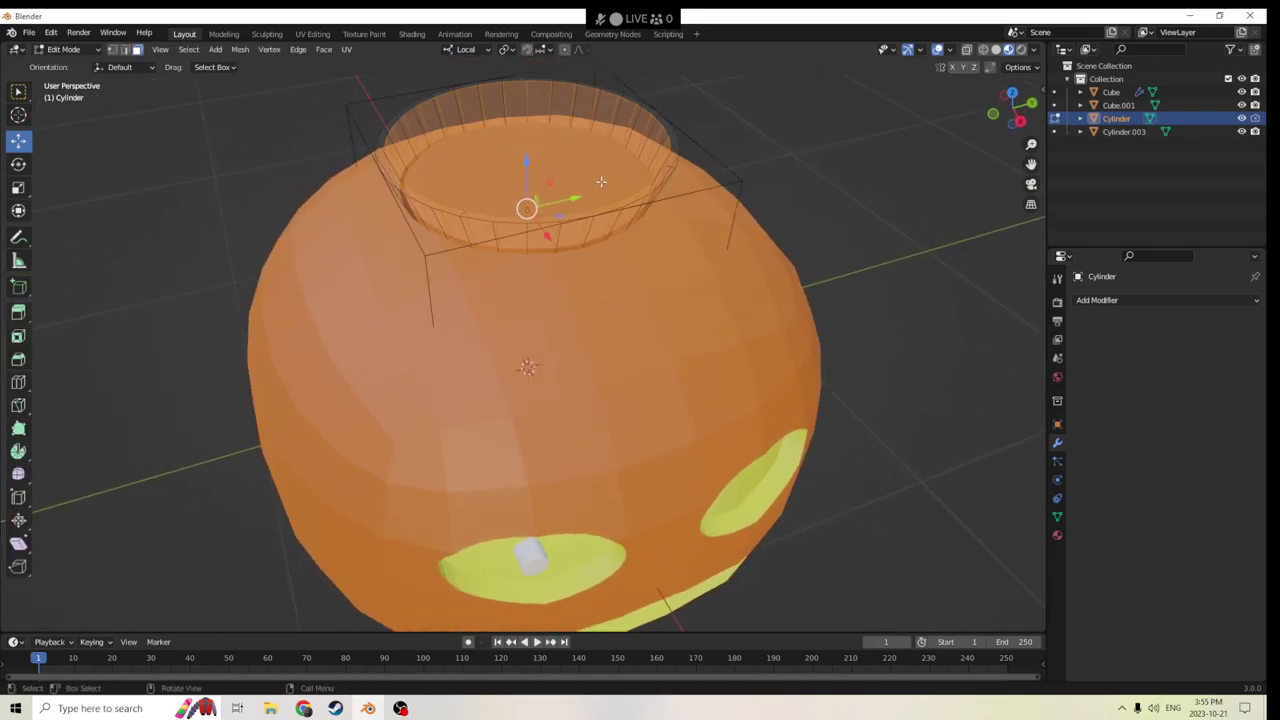
key("Tab")
middle_click_drag(598, 181, 655, 182)
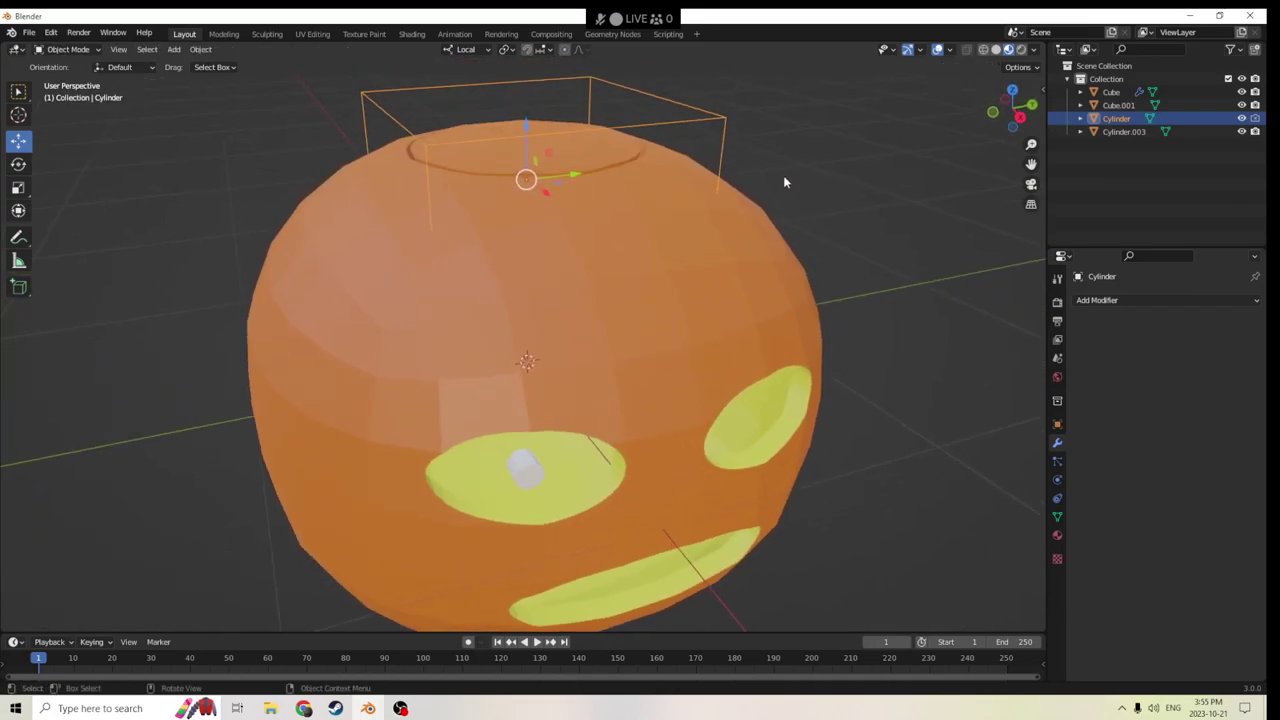
left_click(1058, 424)
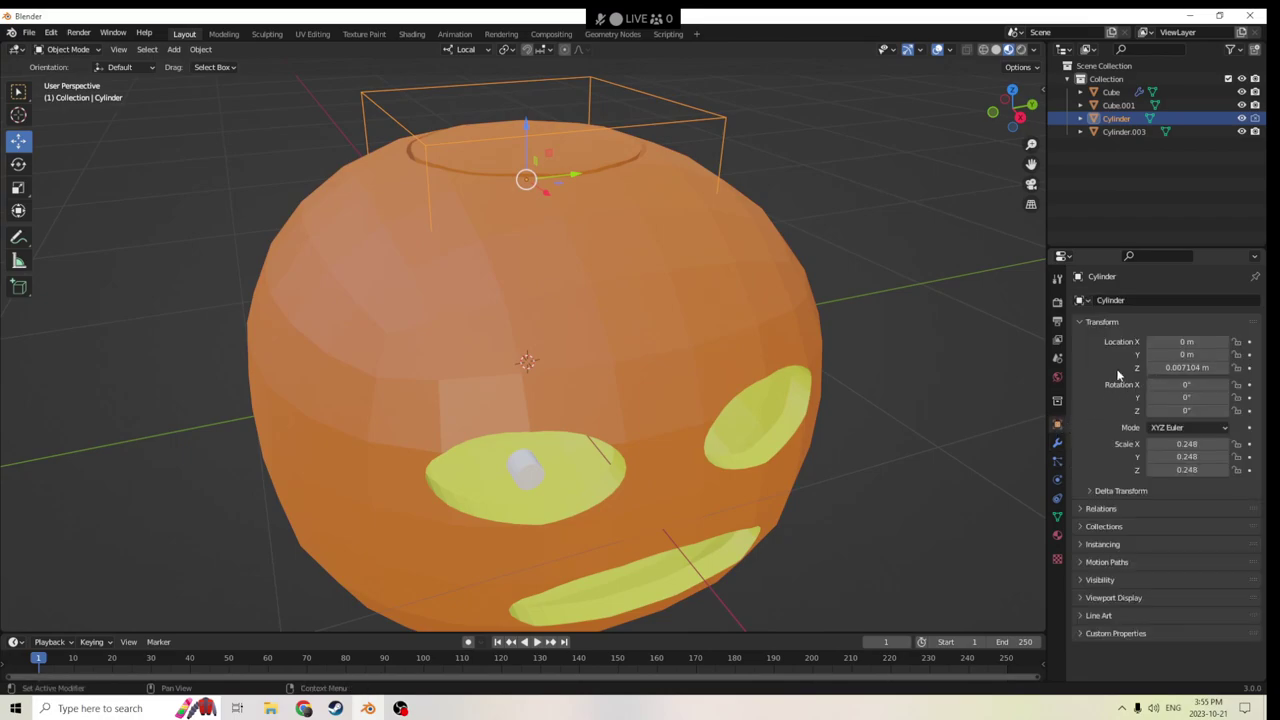
middle_click_drag(897, 345, 1013, 437)
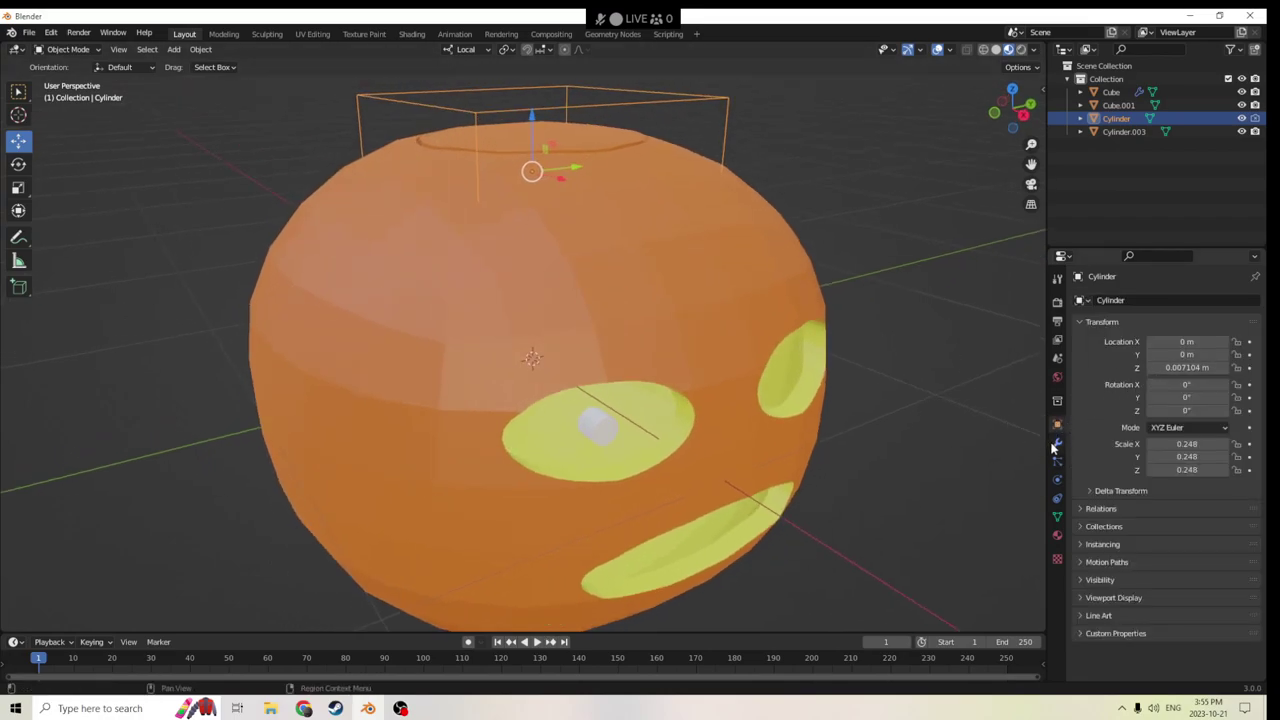
left_click(1057, 443)
key("Tab")
key("Tab")
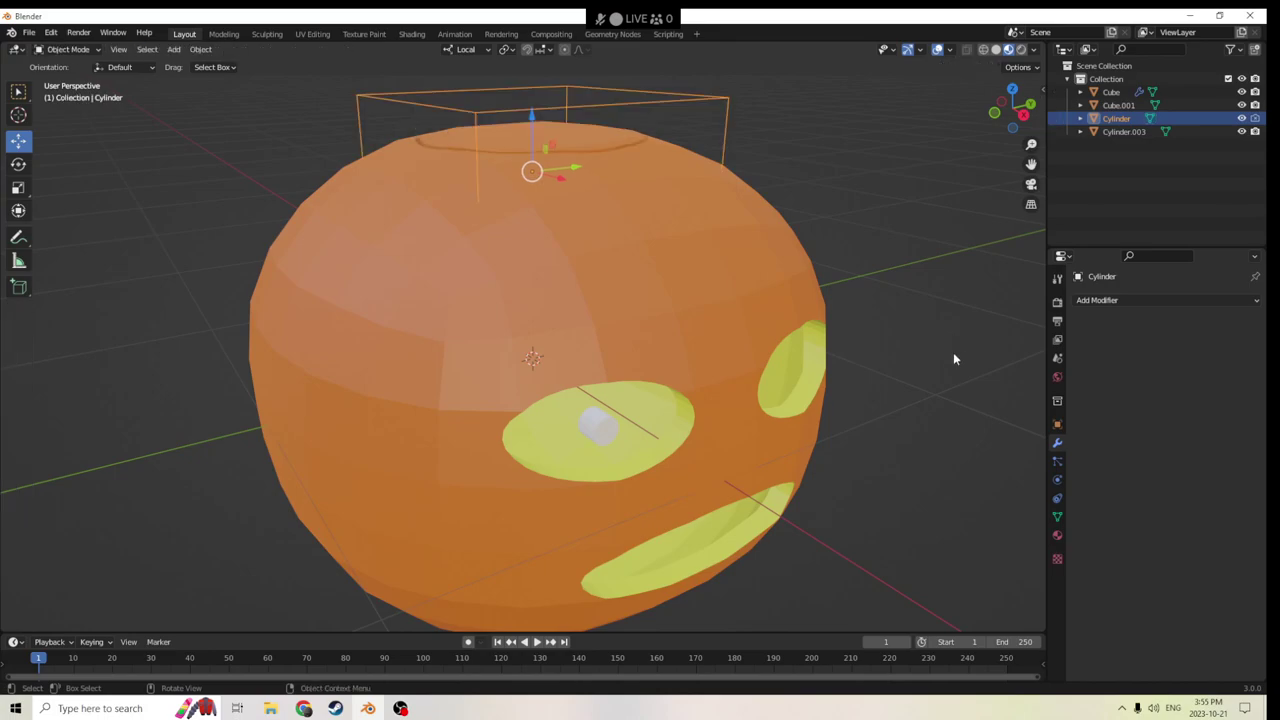
Apply the Boolean Difference modifier on the pumpkin body and delete the ring cutter.
left_click(760, 309)
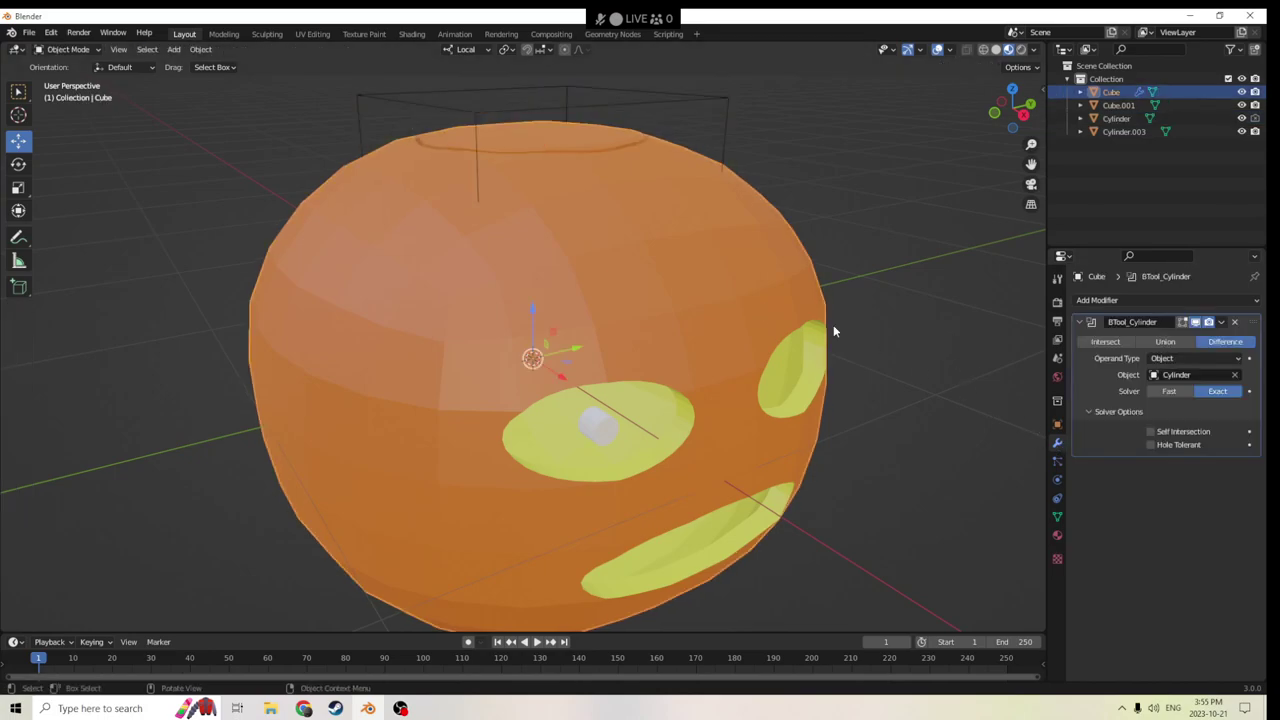
left_click(1222, 322)
left_click(1182, 338)
middle_click_drag(884, 184, 825, 175)
scroll(816, 200, "down", 2)
left_click(641, 208)
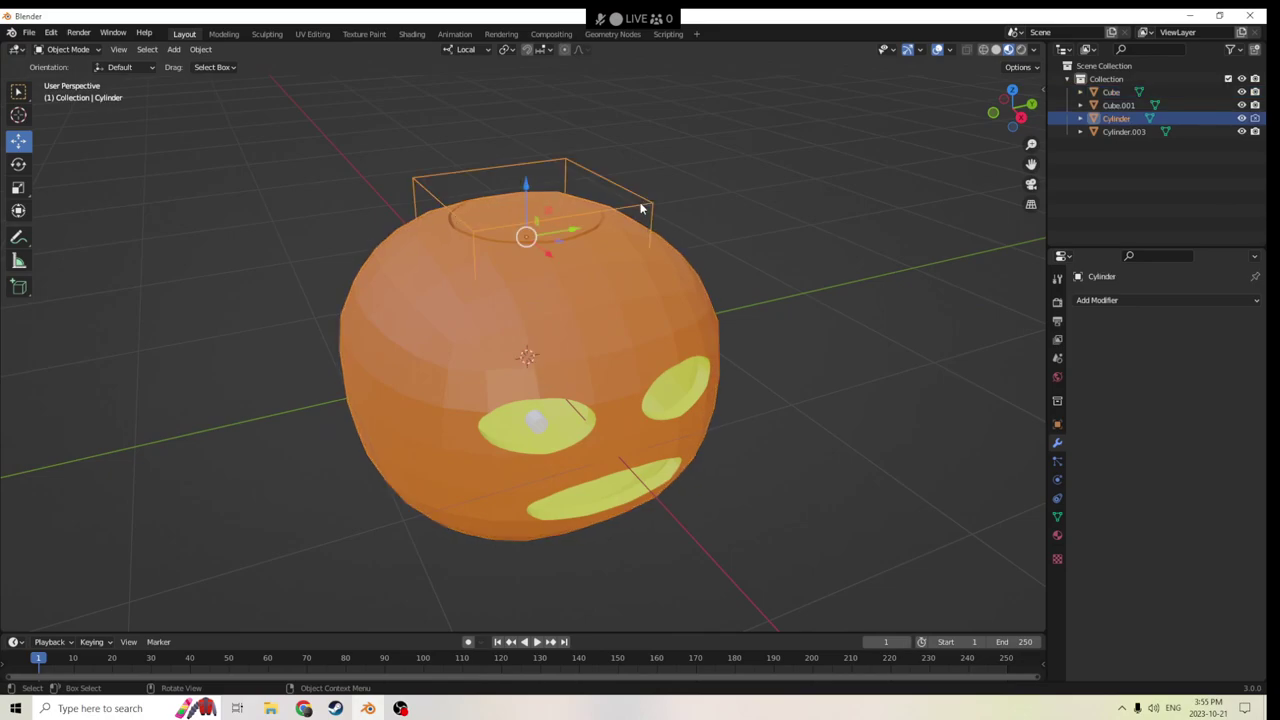
key("Delete")
Try to select the cut lid on the body's top as linked geometry in Edit Mode.
middle_click_drag(641, 208, 568, 264)
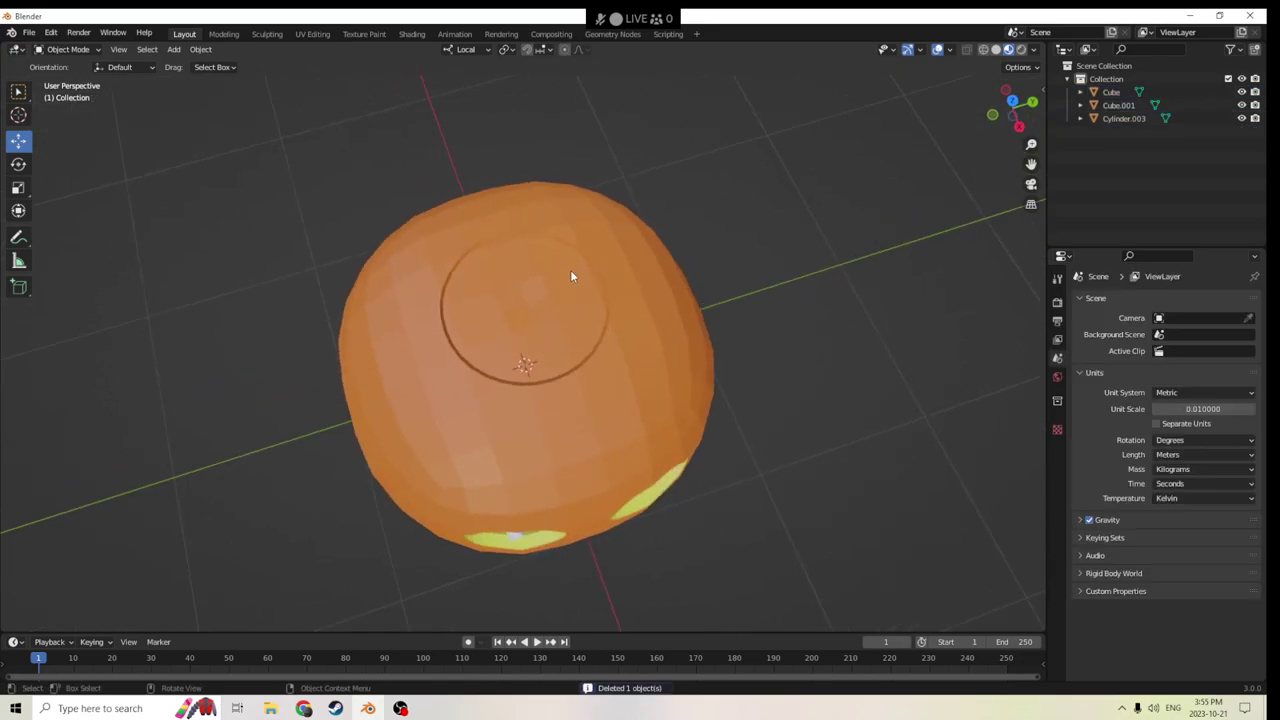
left_click(568, 270)
key("Tab")
middle_click_drag(814, 283, 800, 209)
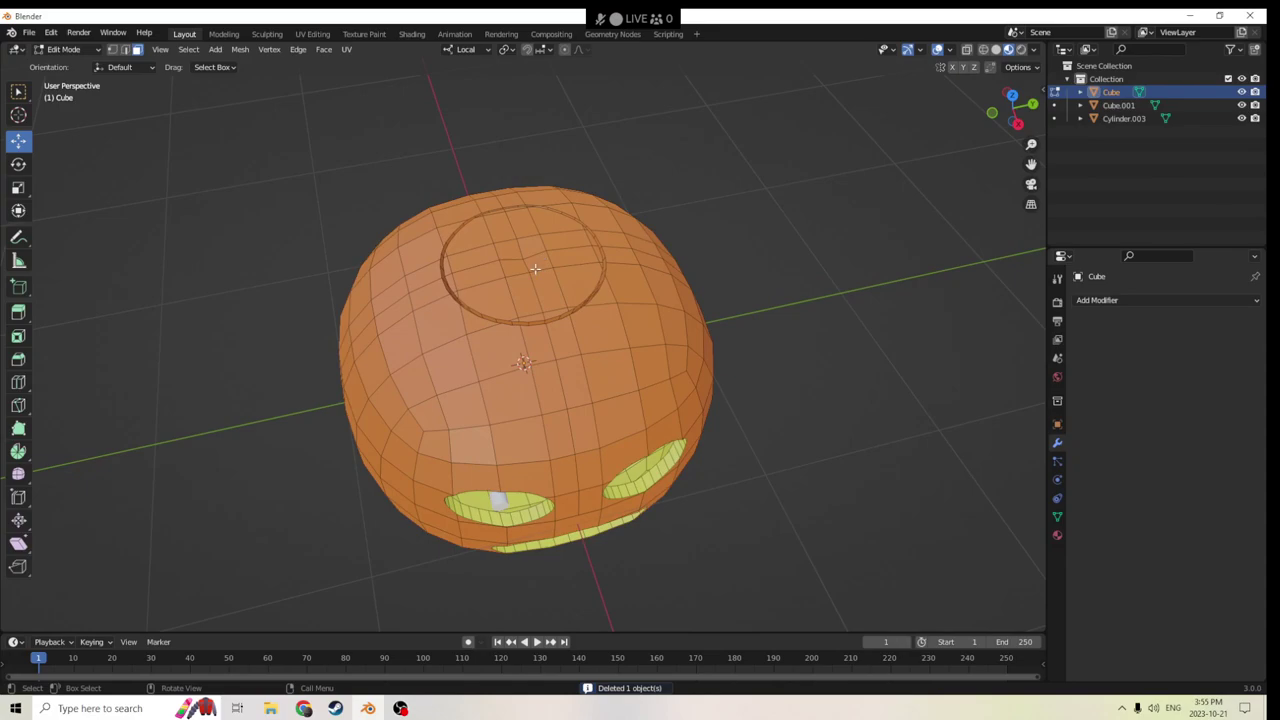
key("l")
scroll(539, 270, "up", 1)
middle_click_drag(539, 270, 706, 240)
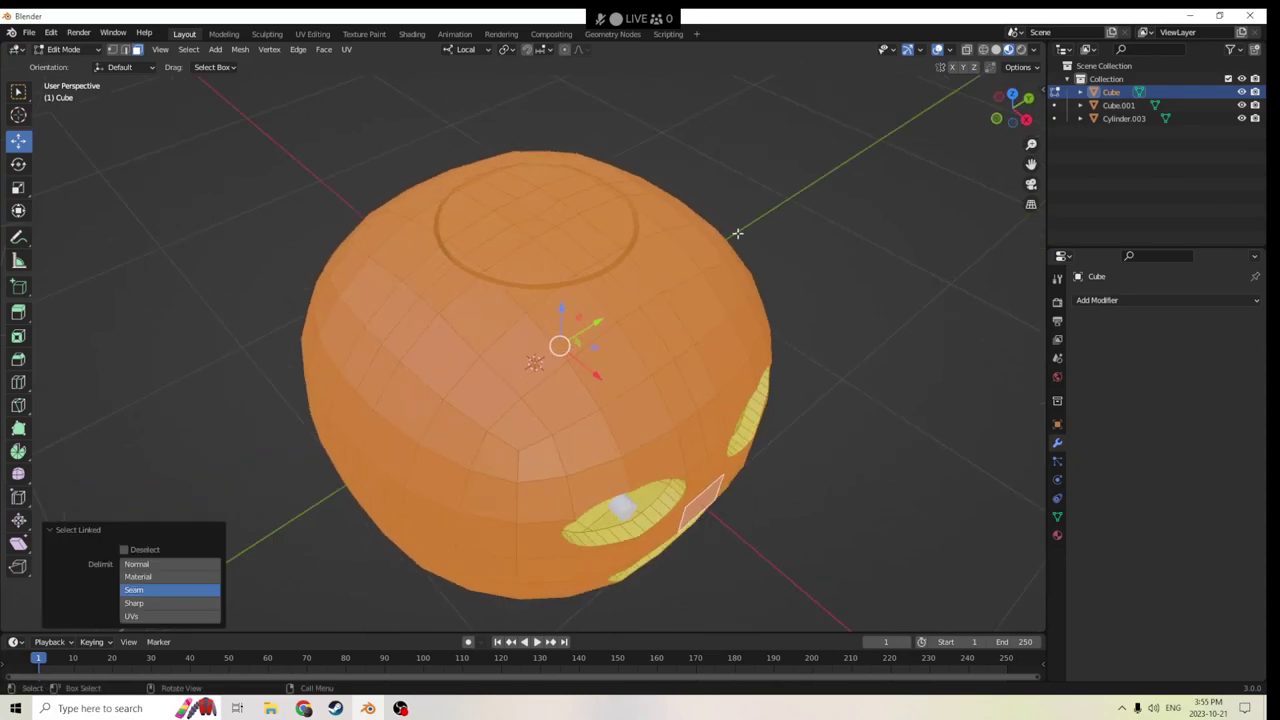
left_click(817, 154)
Inspect the cut ring and the faces around the lid up close, ending in Object Mode.
middle_click_drag(817, 154, 831, 257)
scroll(829, 231, "up", 2)
scroll(834, 189, "up", 2)
scroll(806, 146, "down", 3)
scroll(757, 160, "down", 2)
key("Tab")
key("Tab")
scroll(852, 240, "up", 3)
scroll(826, 255, "down", 1)
left_click(664, 215, "shift")
left_click(586, 200)
scroll(565, 240, "down", 2)
key("Tab")
middle_click_drag(560, 268, 520, 140)
scroll(898, 257, "down", 2)
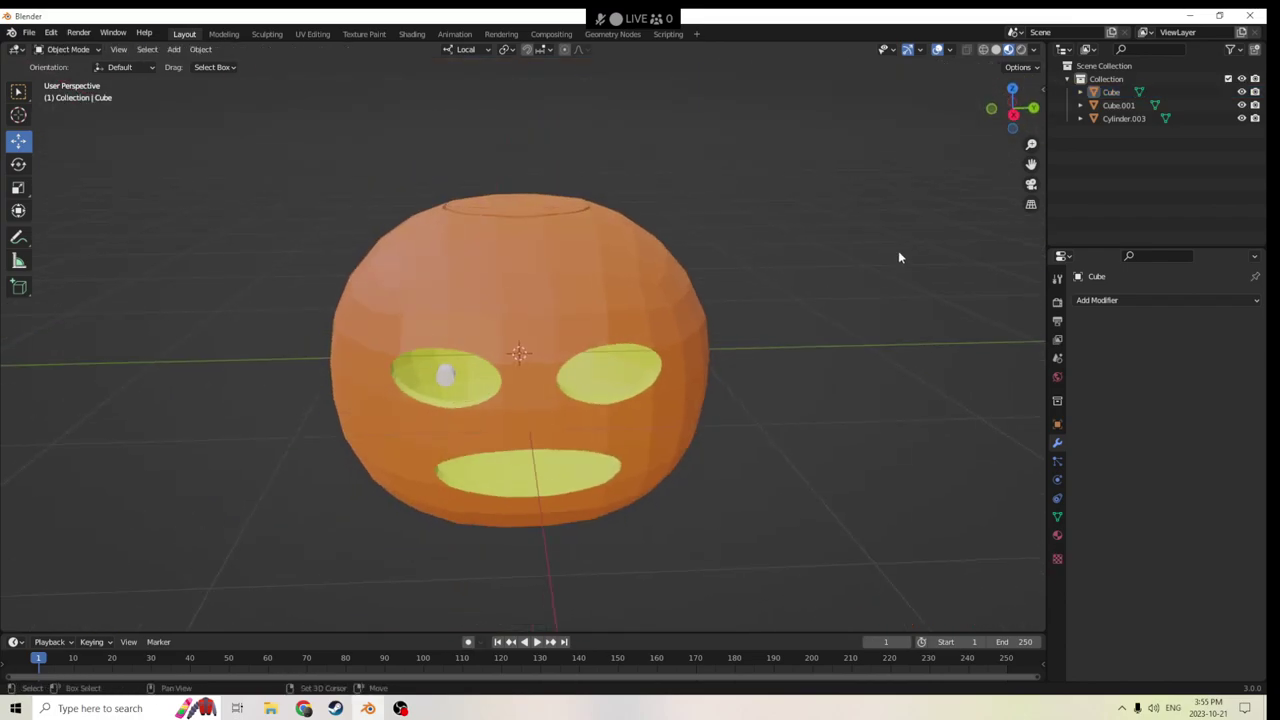
Add a cube, scale it down and raise it along Z onto the pumpkin's top.
key("shift+a")
mouse_move(857, 251)
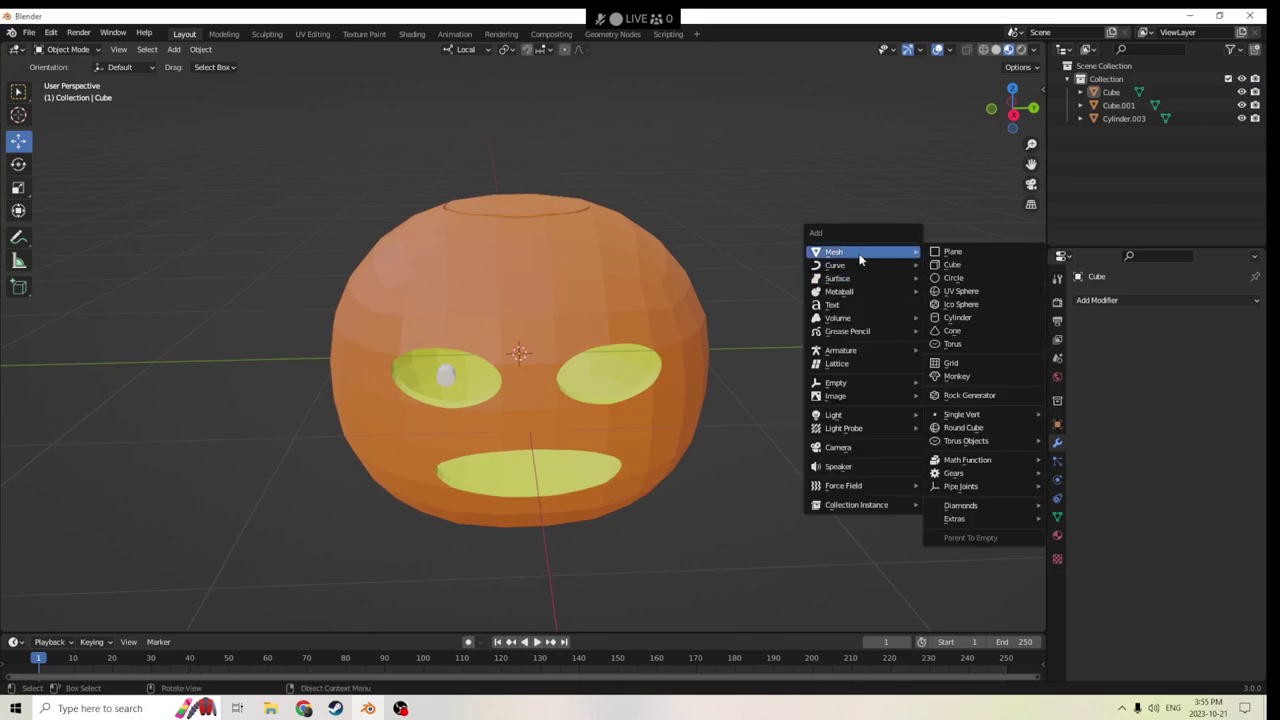
left_click(951, 265)
key("s")
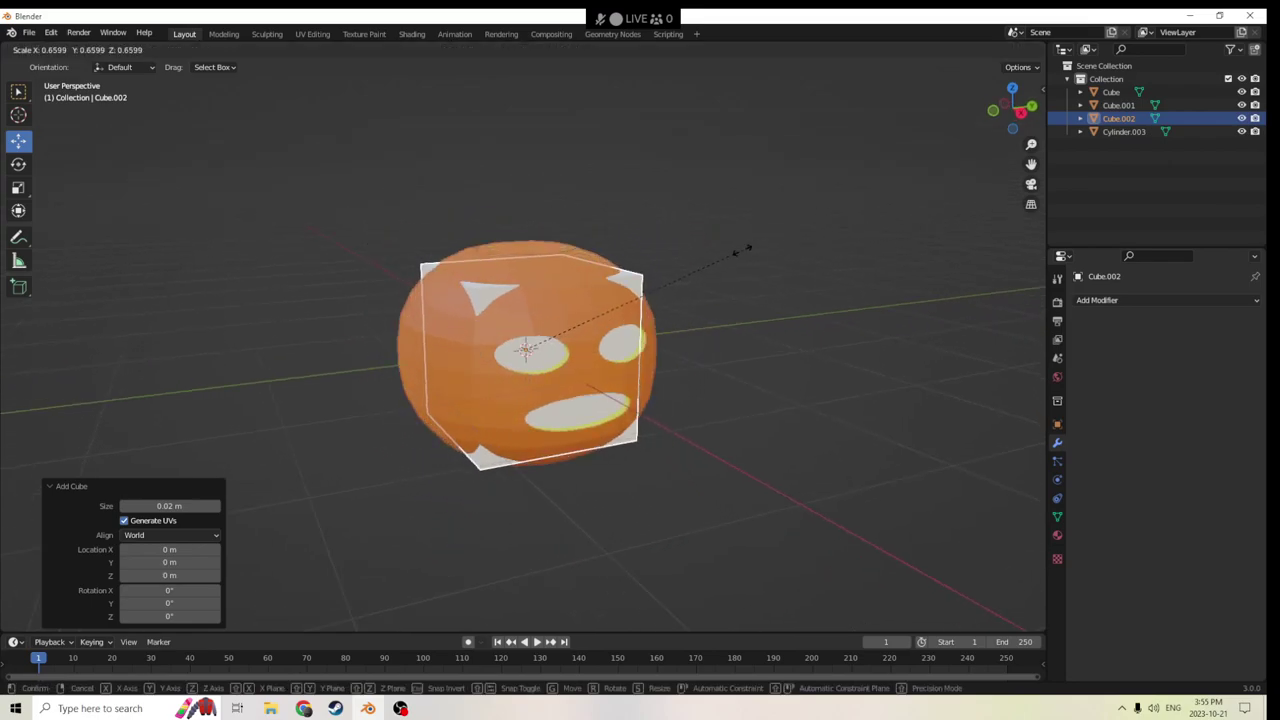
left_click(671, 268)
middle_click_drag(630, 262, 539, 222)
left_click_drag(517, 304, 517, 85)
middle_click_drag(520, 90, 486, 155)
Bevel the new cube's four vertical edges with 6 segments to round it into a cylinder.
key("Tab")
left_click(602, 188)
left_click(563, 193, "shift")
left_click(416, 188, "shift")
middle_click_drag(417, 187, 555, 206)
left_click(438, 190, "shift")
middle_click_drag(455, 194, 603, 184)
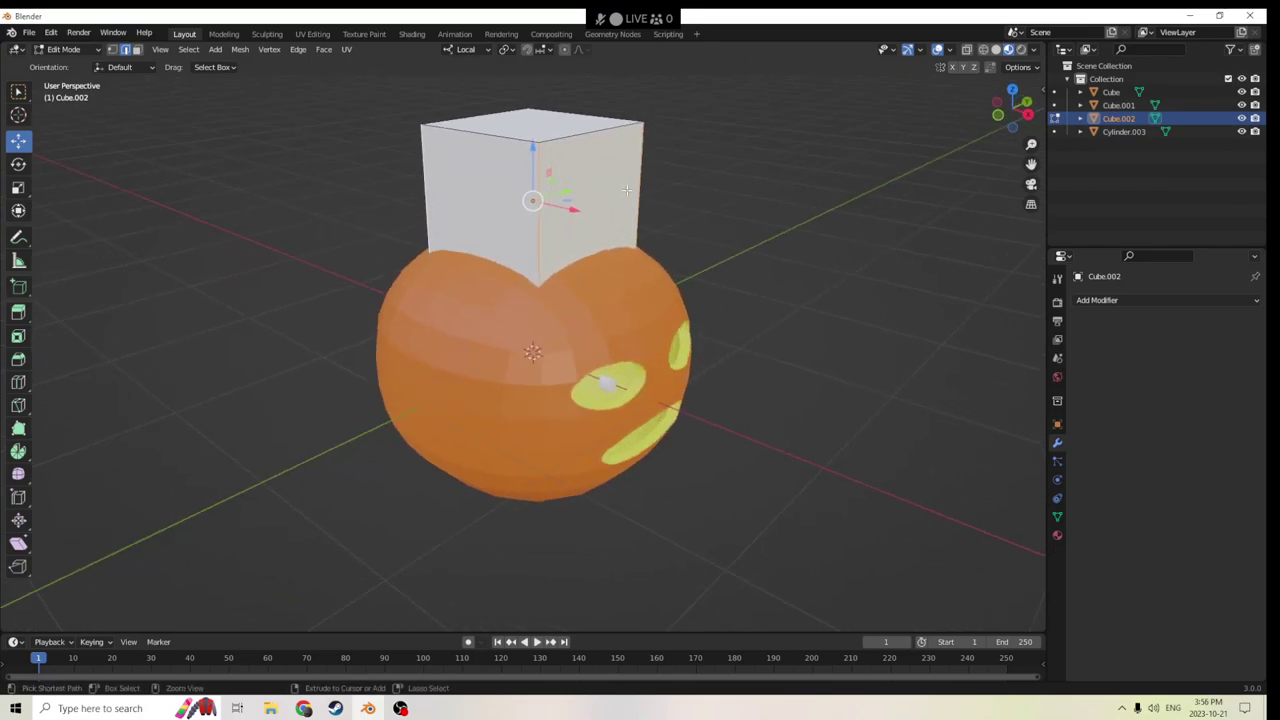
key("ctrl+b")
scroll(654, 196, "up", 5)
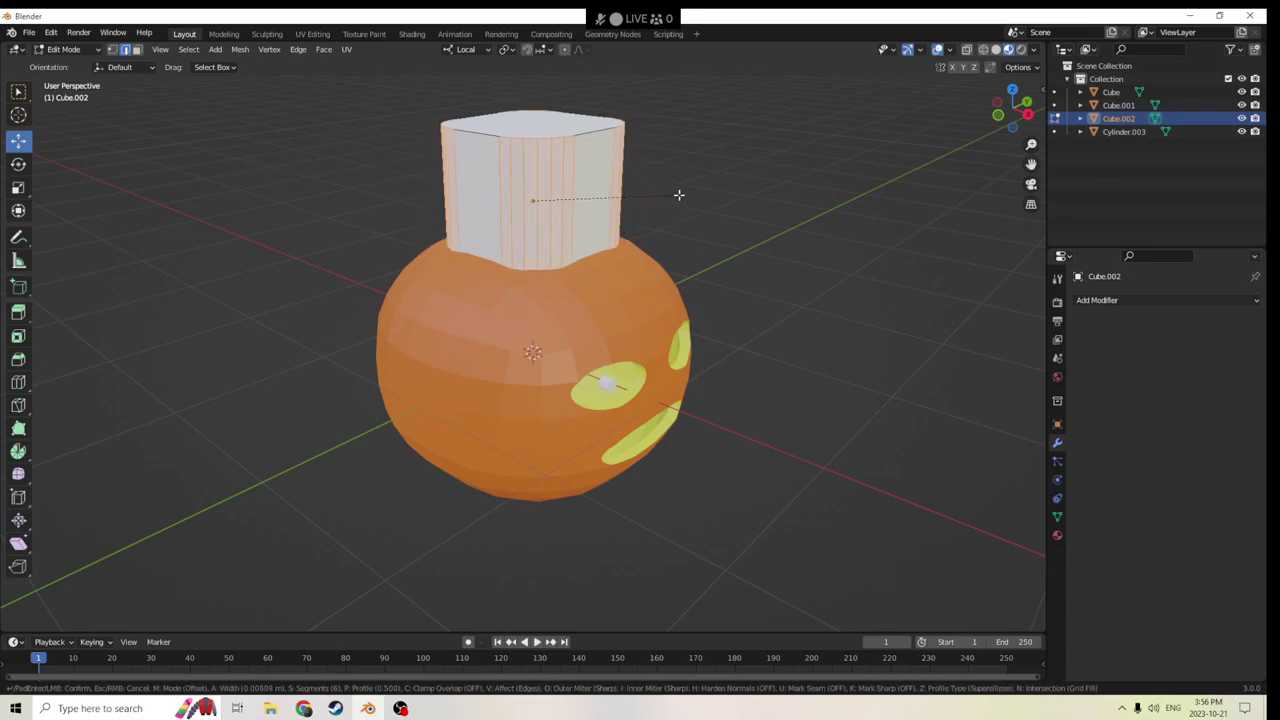
left_click(698, 197)
Scale the rounded cylinder down uniformly to 0.193 in Object Mode.
middle_click_drag(649, 171, 880, 163)
key("Tab")
key("s")
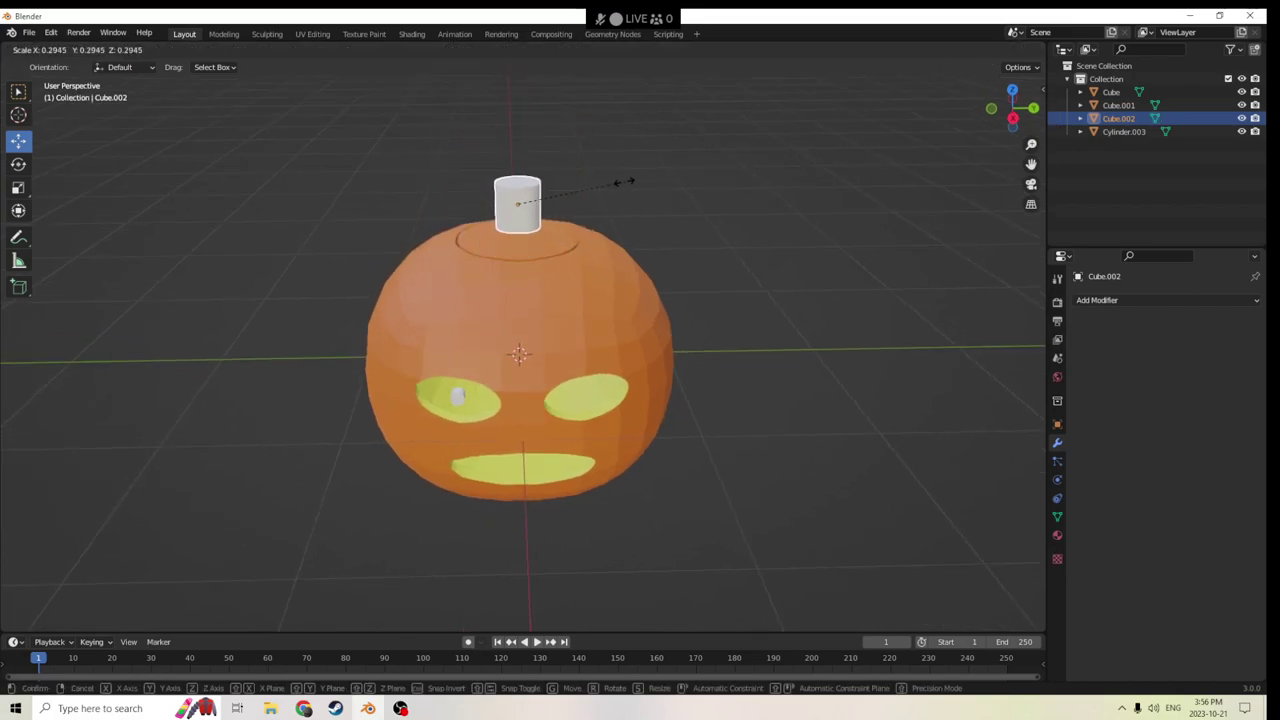
left_click(576, 194)
Stretch the cylinder by 1.686 along Z and enlarge it uniformly to form a stem.
left_click(17, 188)
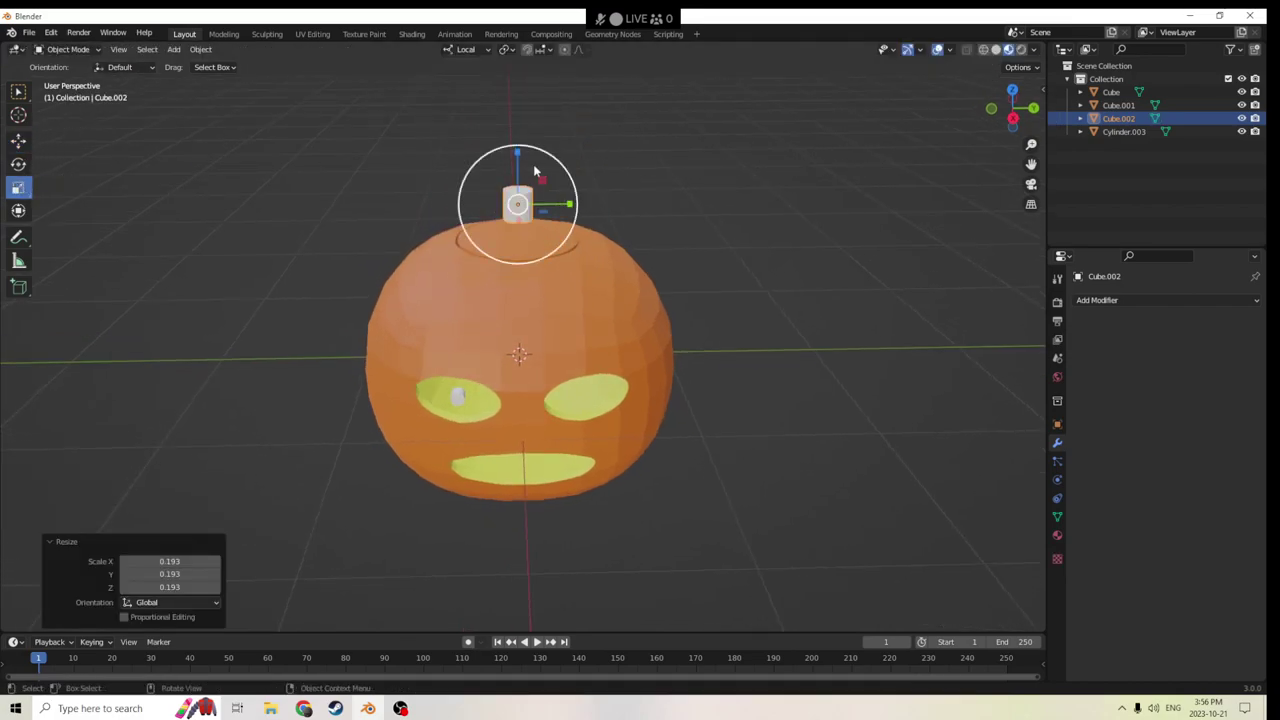
left_click_drag(517, 156, 517, 123)
key("s")
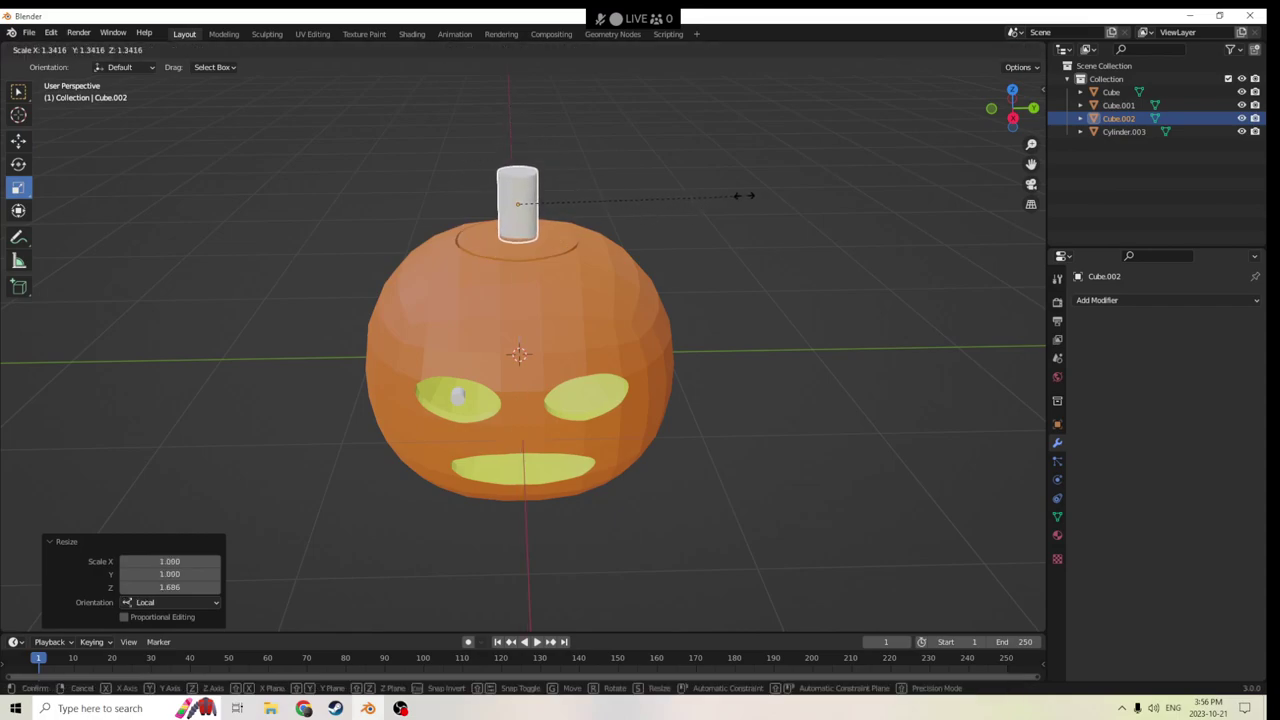
left_click(781, 187)
middle_click_drag(781, 187, 715, 193)
Move the stem's top face 0.001207 m along Y and scale the face down.
key("Tab")
left_click(519, 207)
left_click(137, 50)
left_click(535, 218)
left_click_drag(575, 207, 604, 201)
key("s")
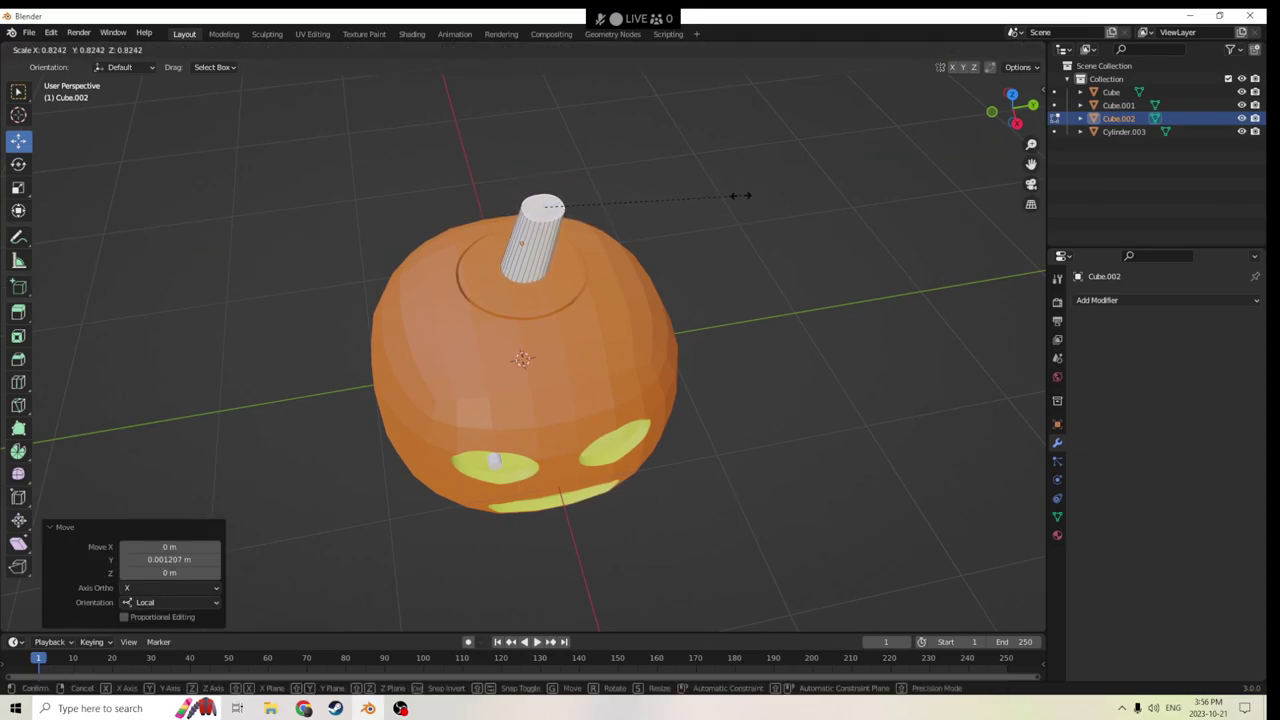
left_click(708, 187)
Shift one vertical side edge of the stem by 0.000079 m along X.
scroll(667, 159, "up", 2)
middle_click_drag(669, 159, 658, 181)
scroll(658, 181, "up", 1)
left_click(575, 194)
middle_click_drag(567, 197, 553, 218)
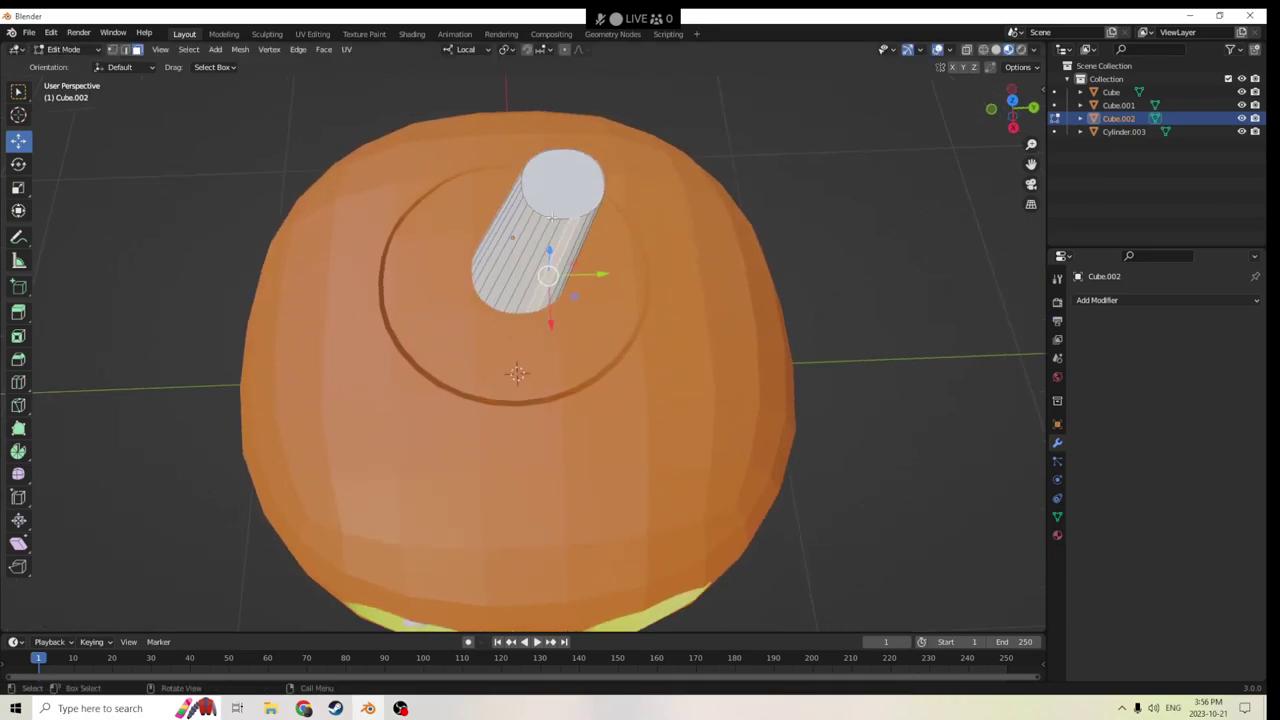
left_click(125, 49)
left_click(559, 236)
left_click_drag(533, 320, 533, 322)
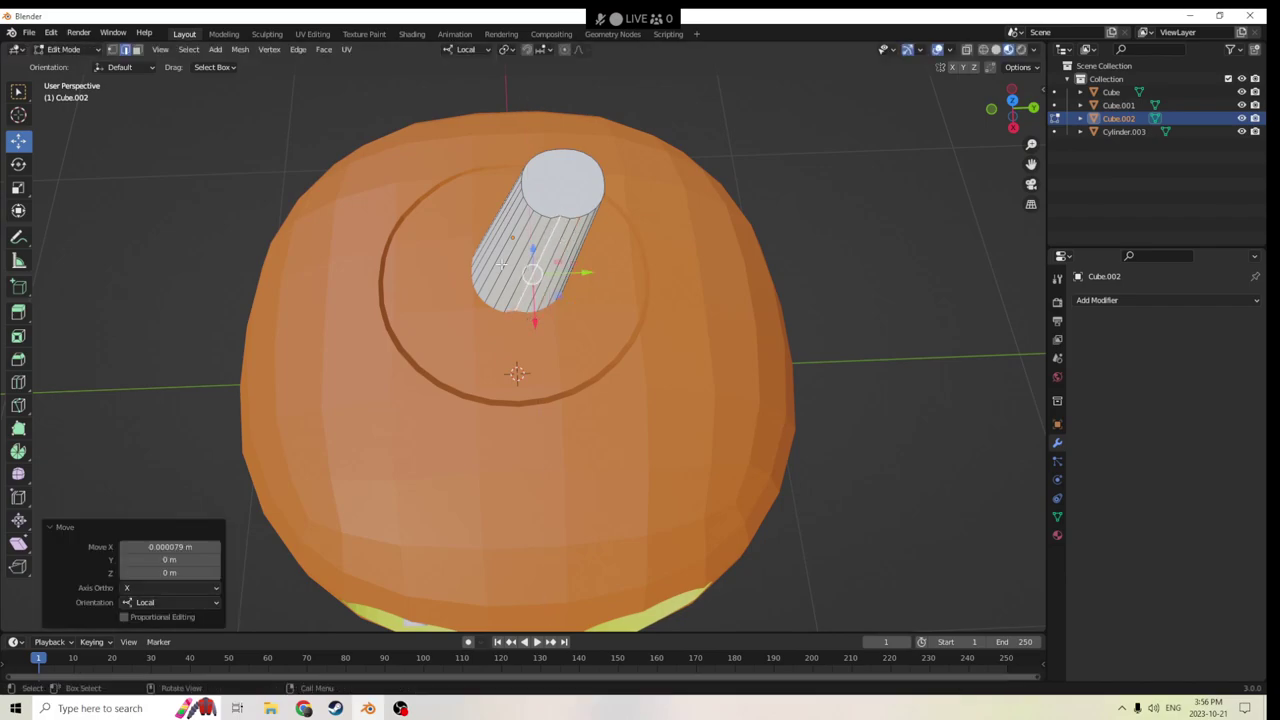
Shift further vertical edges around the stem's sides to make its surface uneven.
left_click(490, 258)
left_click_drag(540, 243, 540, 243)
middle_click_drag(540, 243, 445, 253)
left_click(486, 199)
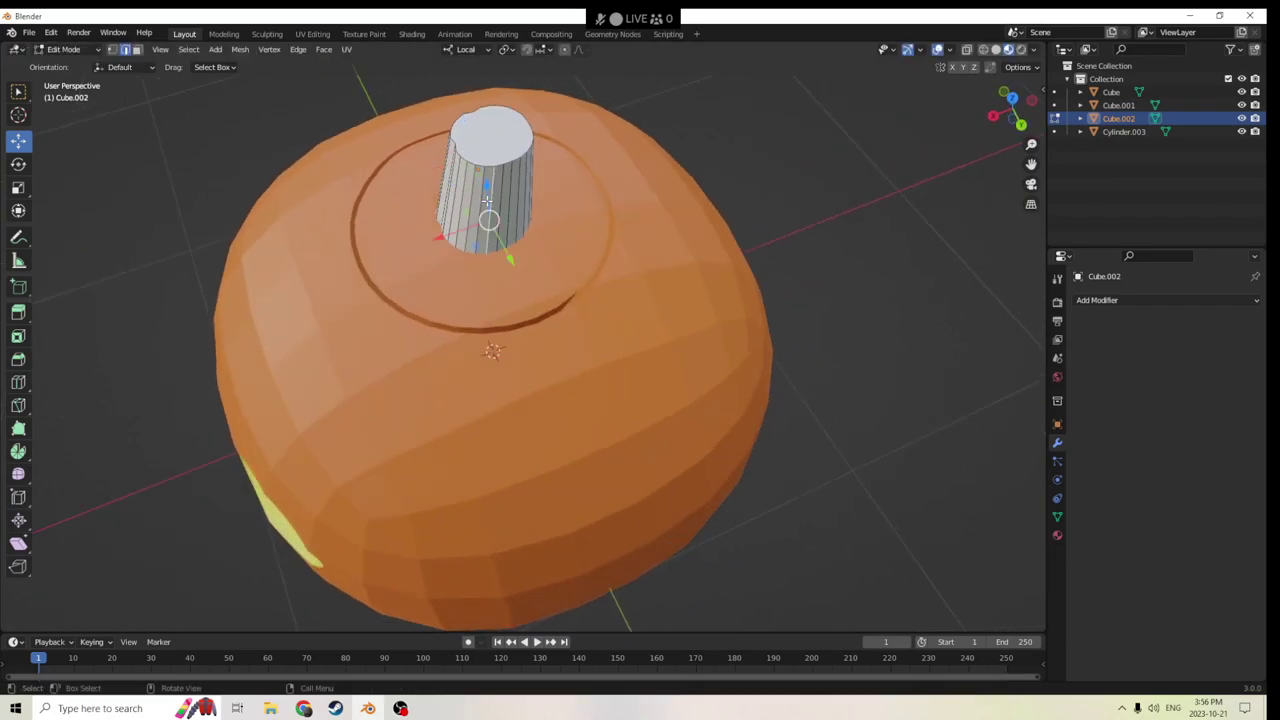
middle_click_drag(486, 199, 532, 283)
left_click_drag(510, 335, 506, 323)
middle_click_drag(506, 323, 712, 192)
Return to Object Mode, select the stem and adjust its height on the lid.
key("Tab")
key("alt+a")
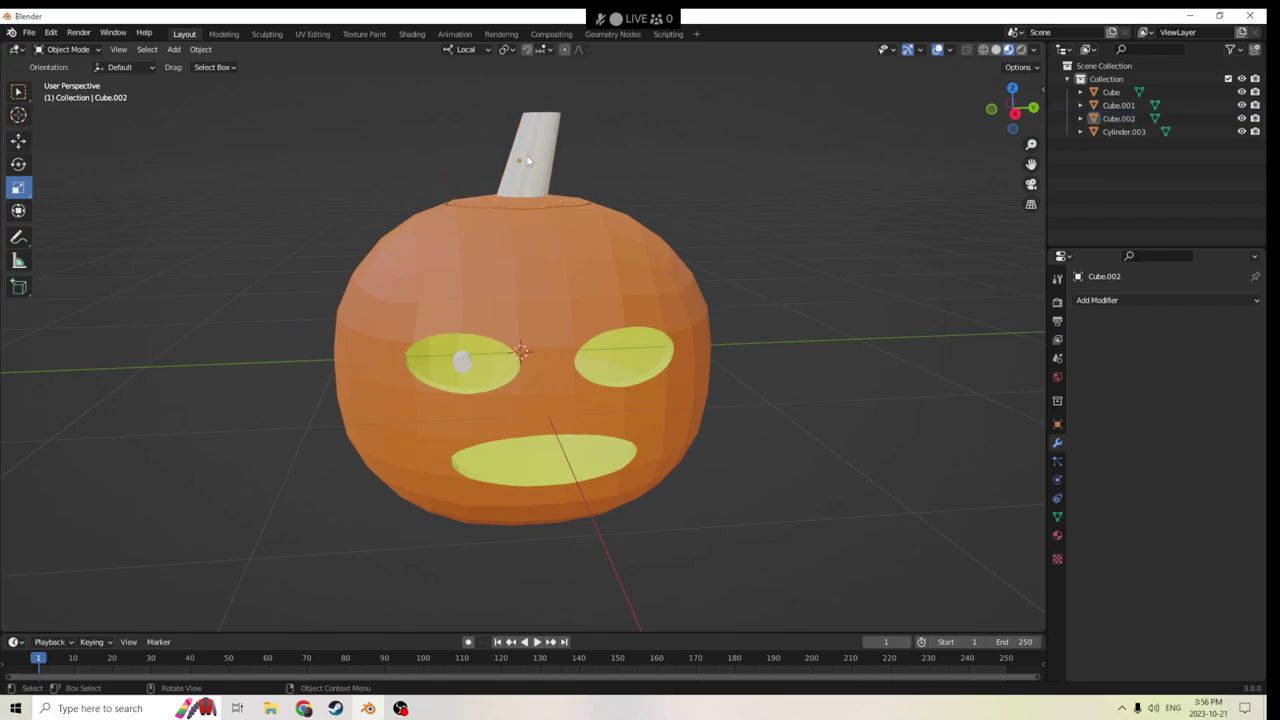
left_click(526, 160)
key("Tab")
key("Tab")
left_click(553, 137)
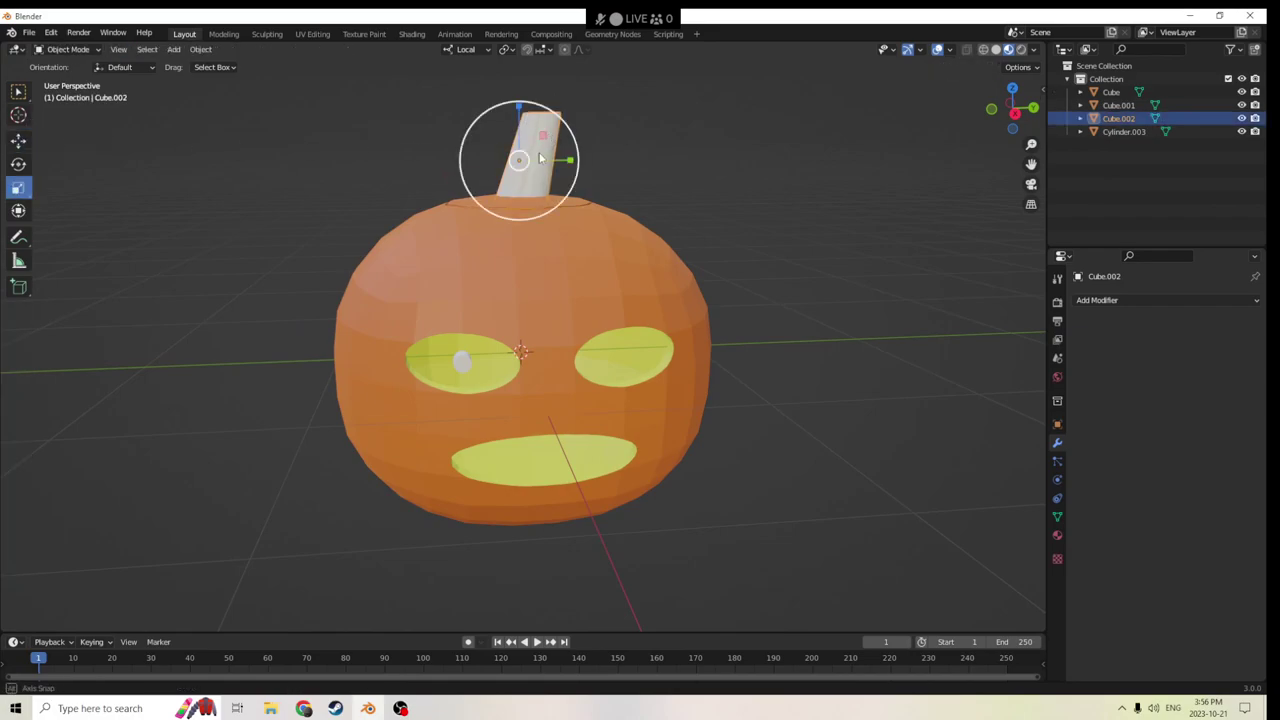
middle_click_drag(544, 149, 534, 170)
left_click(18, 140)
left_click_drag(515, 117, 511, 104)
Join the stem into the pumpkin body as one object.
scroll(545, 159, "down", 3)
scroll(568, 150, "up", 2)
middle_click_drag(546, 160, 518, 146)
scroll(568, 150, "up", 2)
scroll(533, 172, "down", 1)
scroll(533, 201, "up", 1)
left_click(532, 185, "shift")
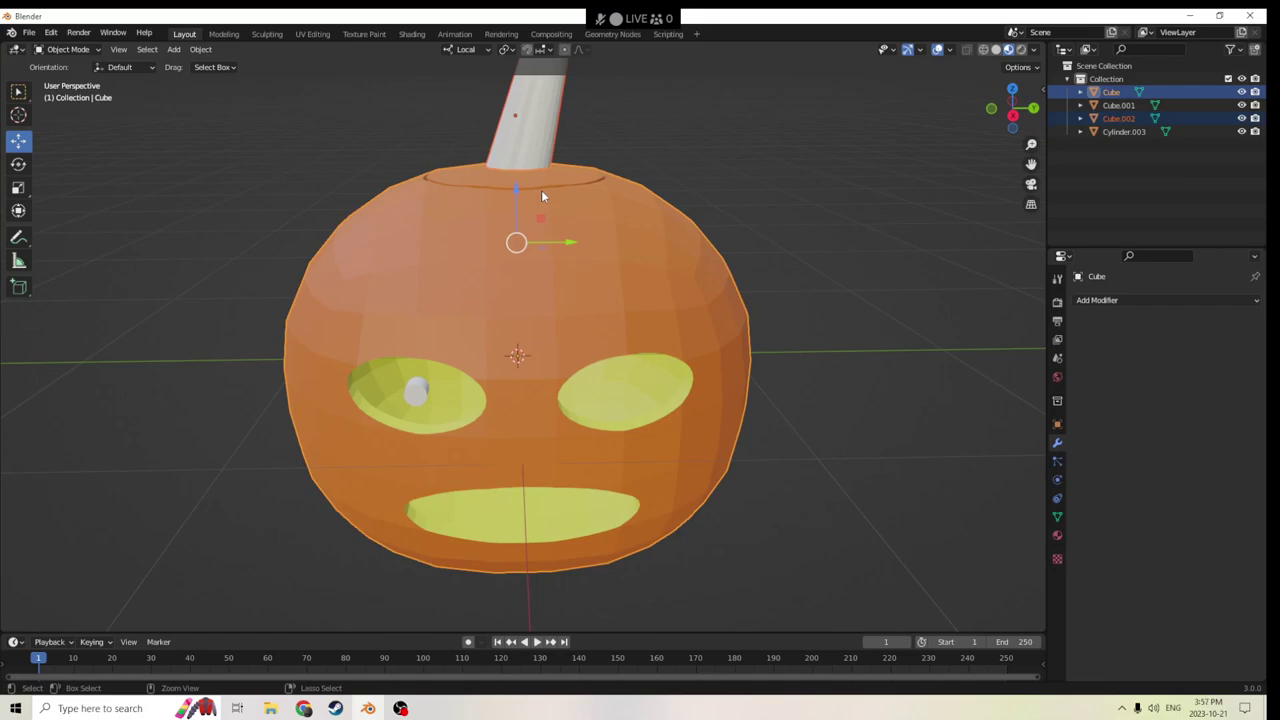
key("ctrl+j")
scroll(541, 190, "down", 3)
middle_click_drag(541, 190, 611, 220)
scroll(589, 172, "up", 1)
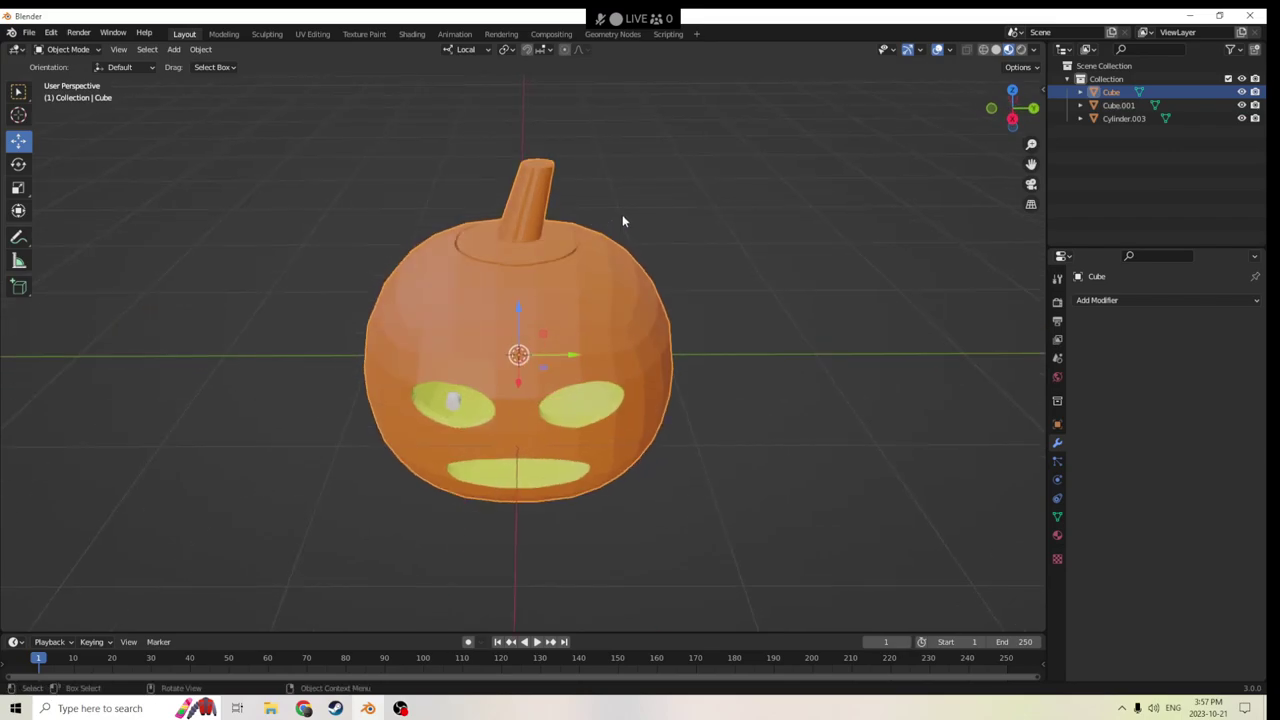
middle_click_drag(703, 220, 740, 215)
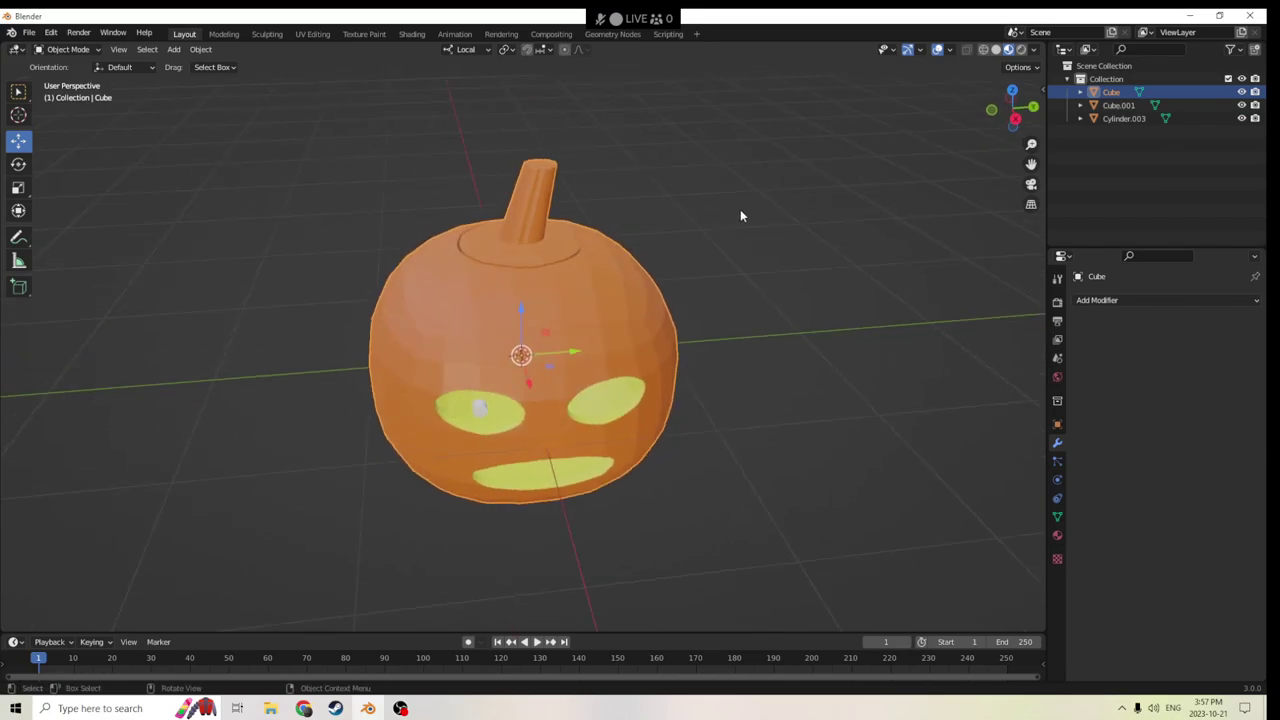
Add a new material to the pumpkin with a dark brown base color of hue 0.025, saturation 0.814 and value 0.190.
left_click(1057, 536)
middle_click_drag(870, 400, 830, 303)
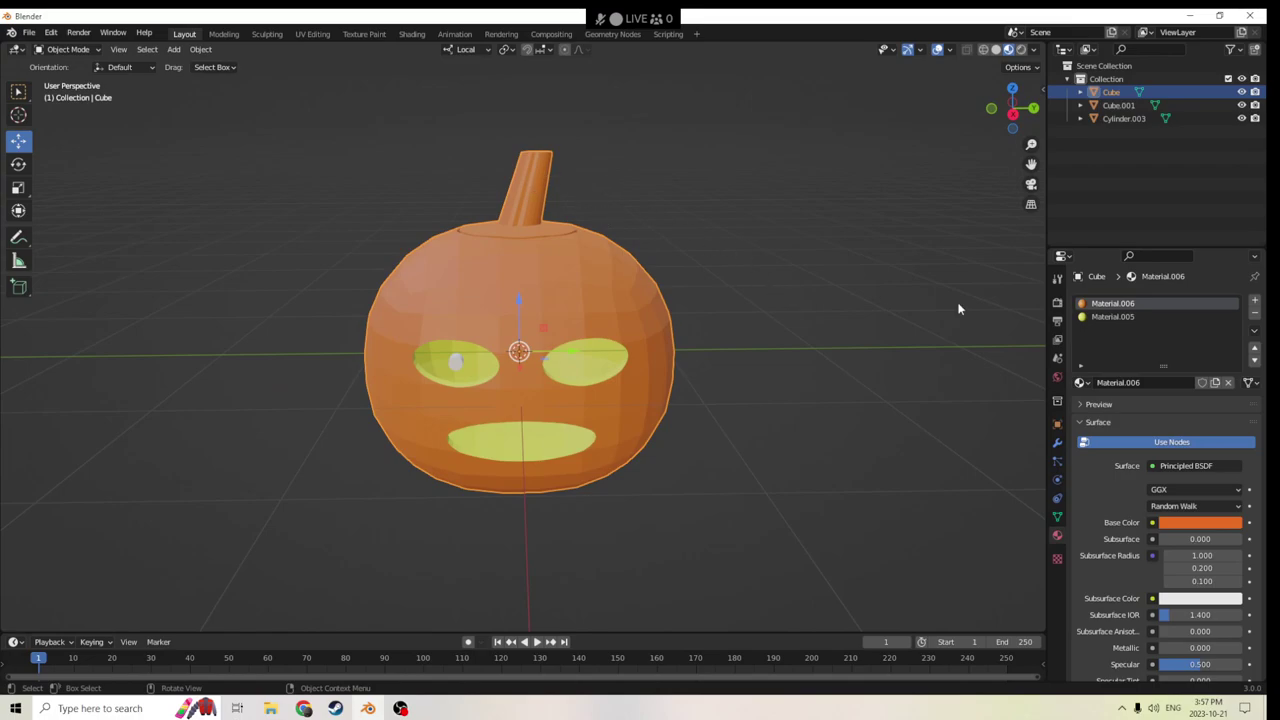
left_click(1254, 300)
left_click(1158, 384)
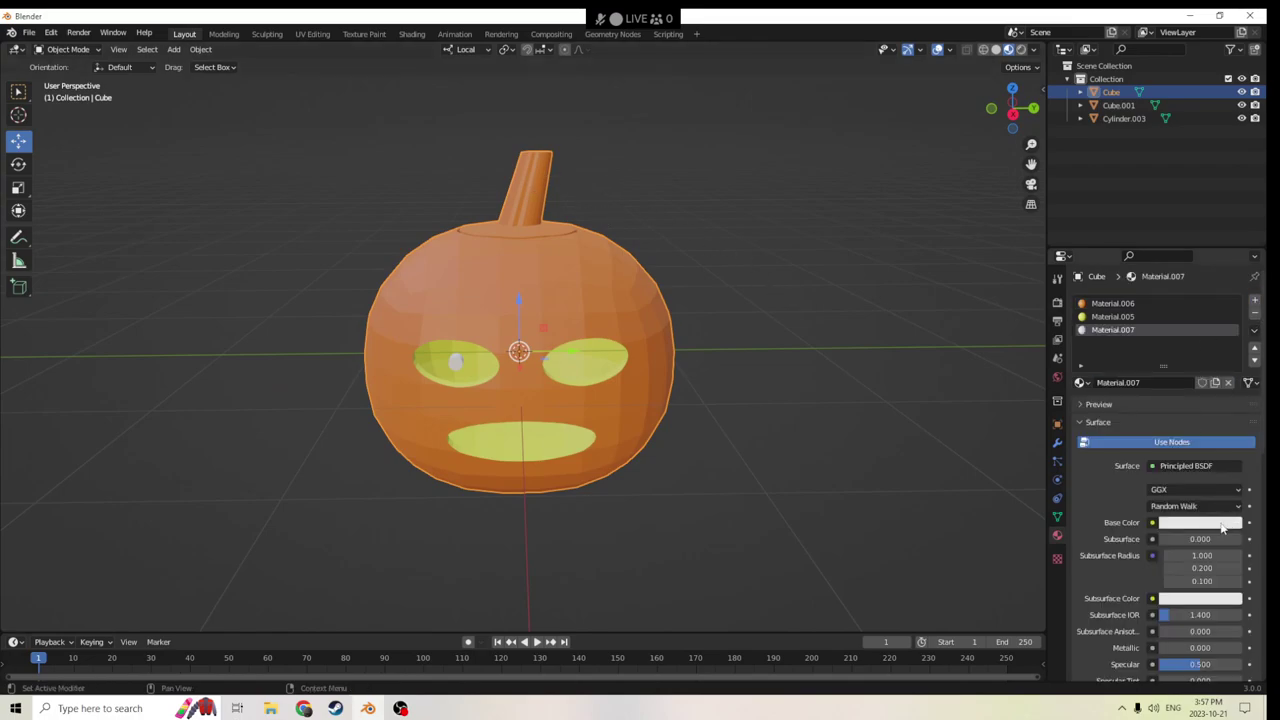
left_click(1197, 523)
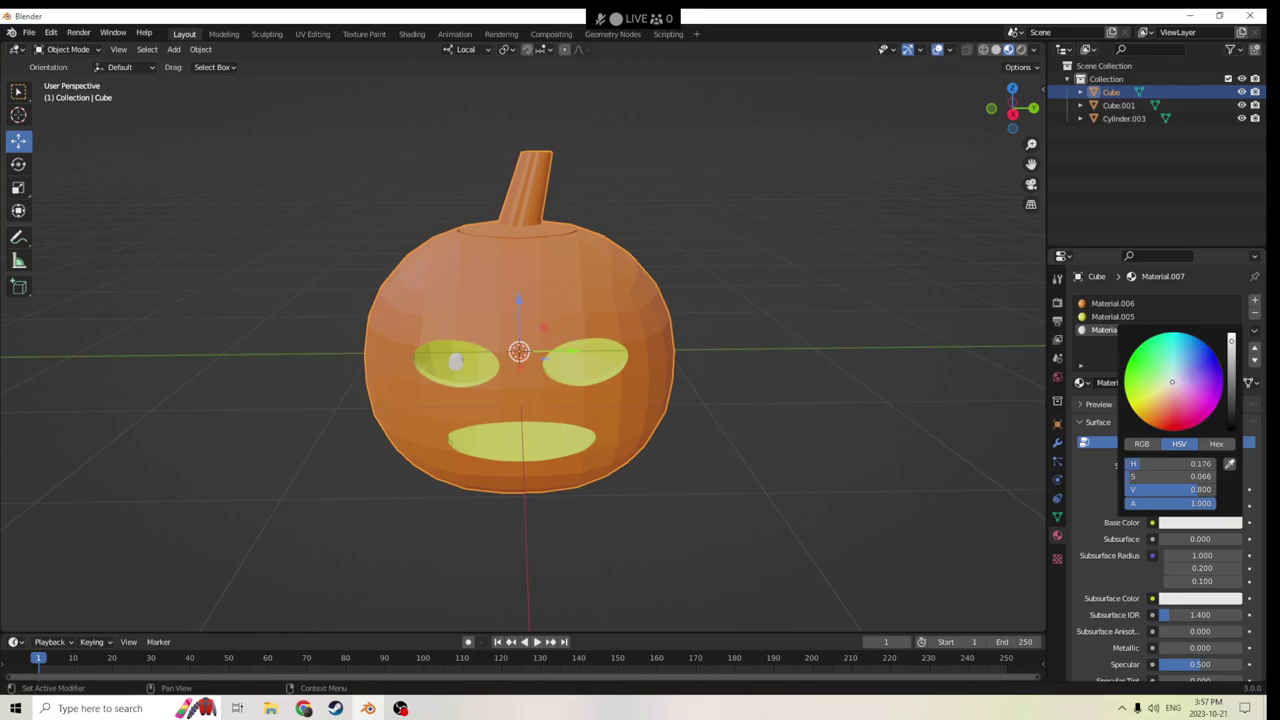
left_click_drag(1173, 381, 1166, 408)
left_click_drag(1236, 346, 1234, 402)
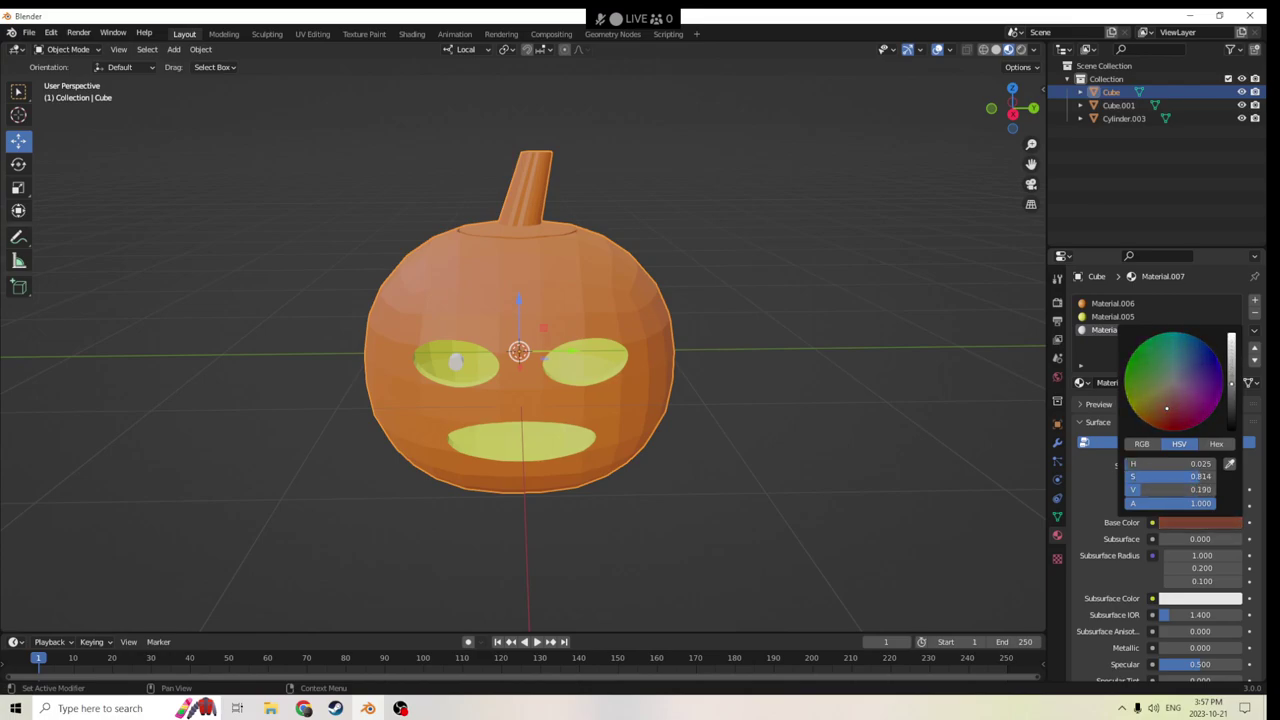
middle_click_drag(692, 267, 700, 294)
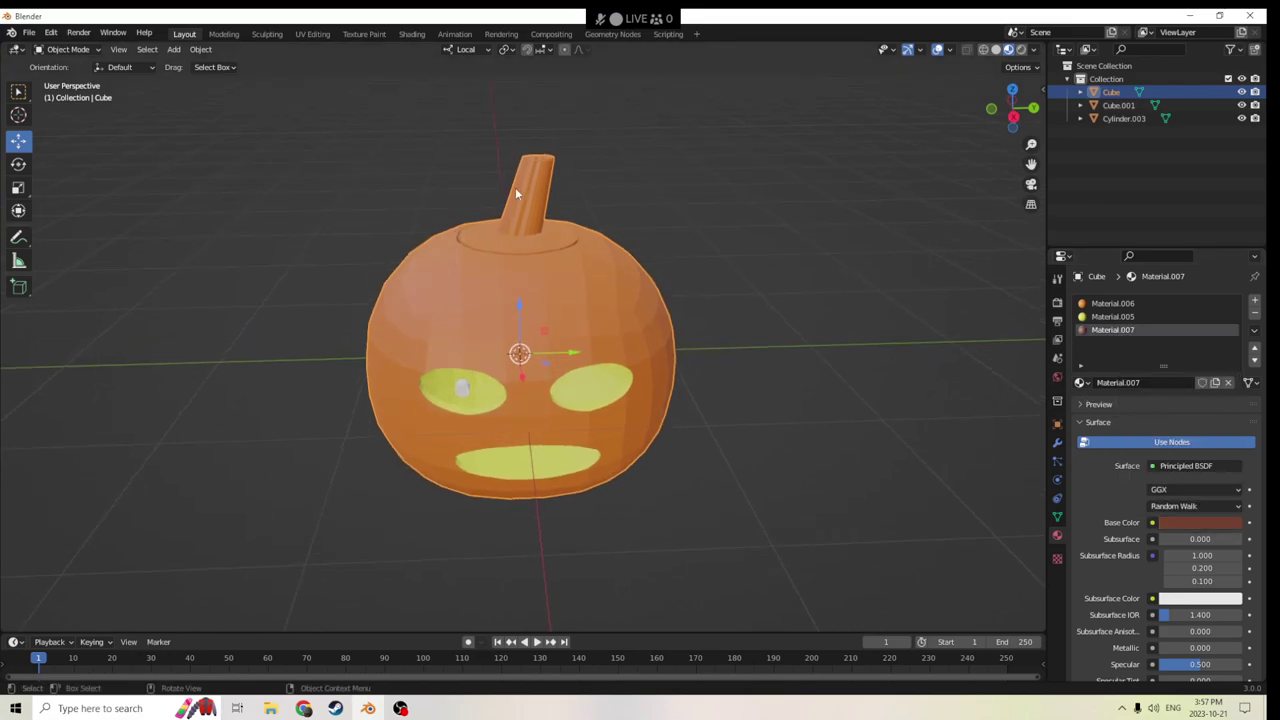
Assign the brown Material.007 to the pumpkin's whole stem and return to Object Mode.
left_click(792, 200)
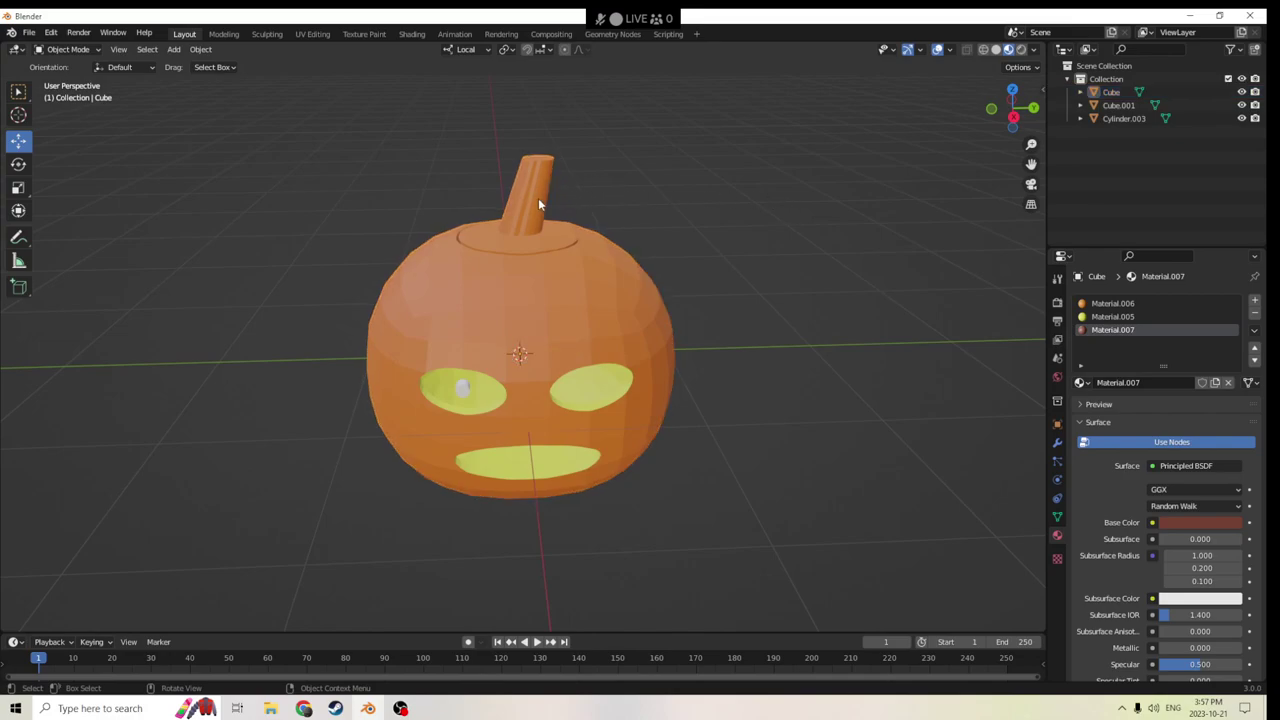
left_click(567, 295)
key("Tab")
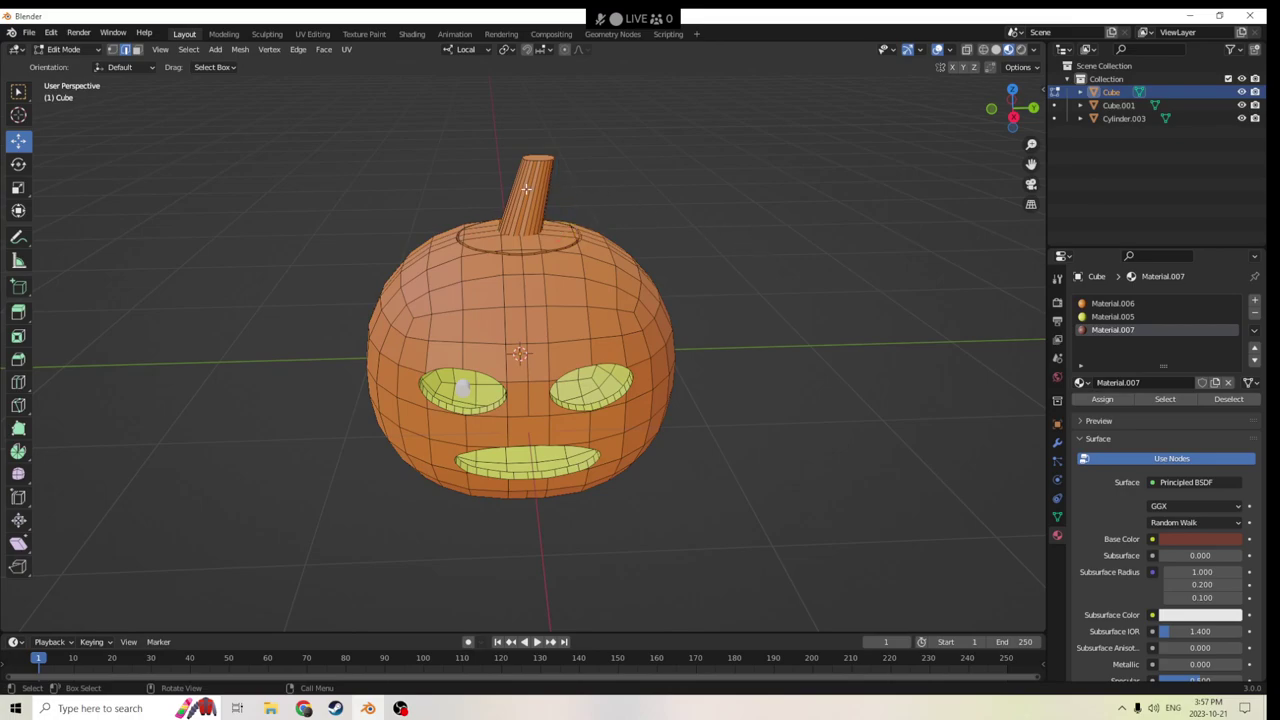
key("l")
middle_click_drag(556, 186, 582, 163)
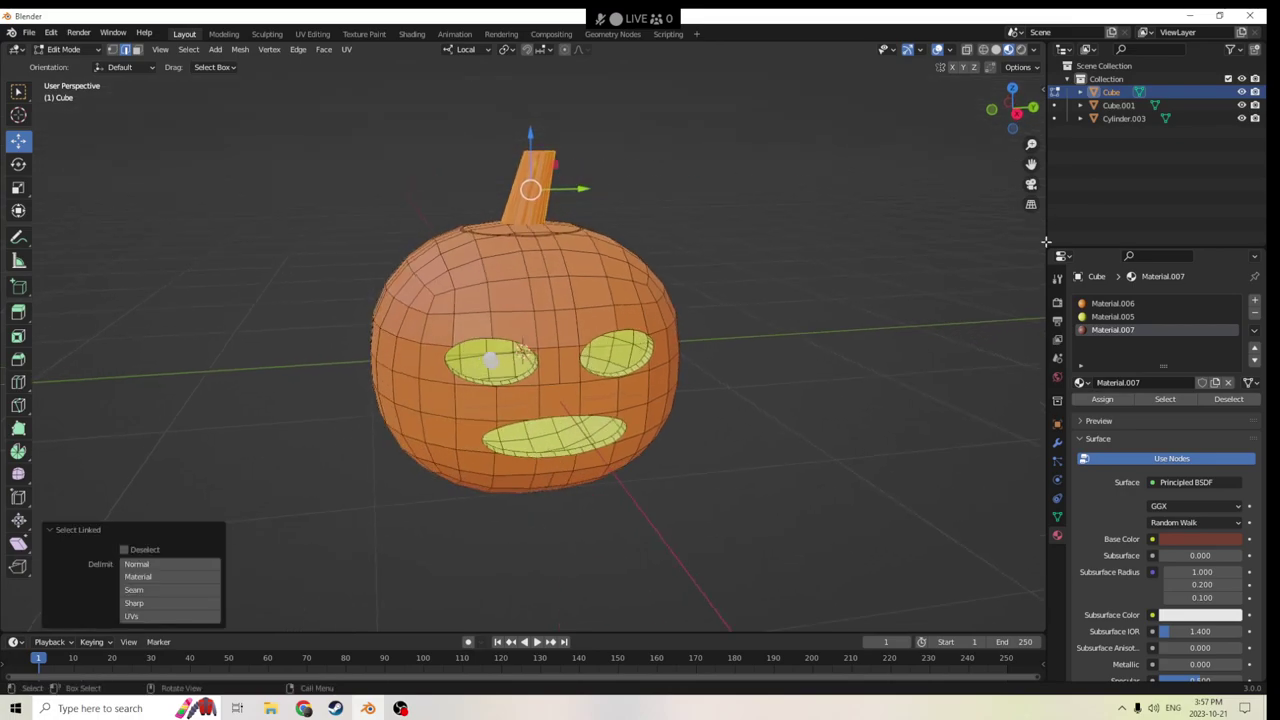
left_click(1107, 401)
left_click(812, 275)
key("Tab")
Duplicate the existing pupil cylinder in place.
middle_click_drag(791, 271, 628, 348)
scroll(745, 242, "down", 3)
scroll(769, 261, "up", 2)
scroll(745, 220, "up", 1)
scroll(755, 258, "up", 1)
left_click(509, 329)
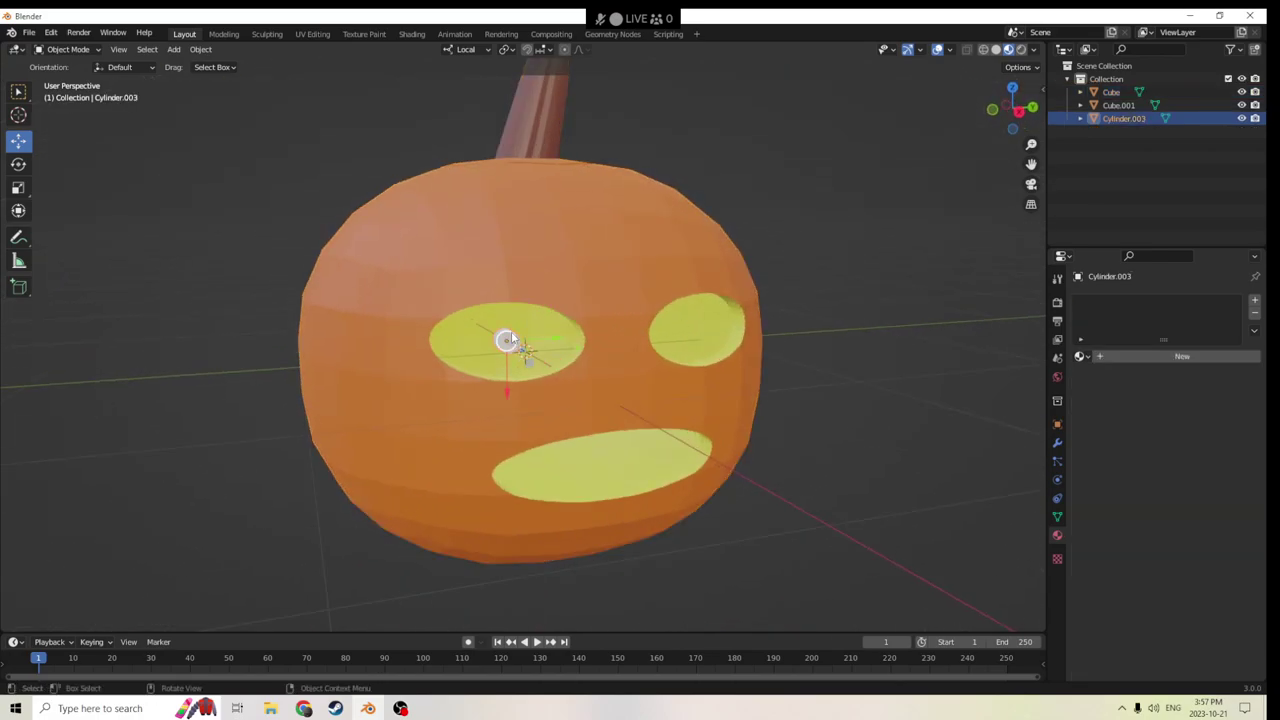
scroll(506, 329, "up", 4)
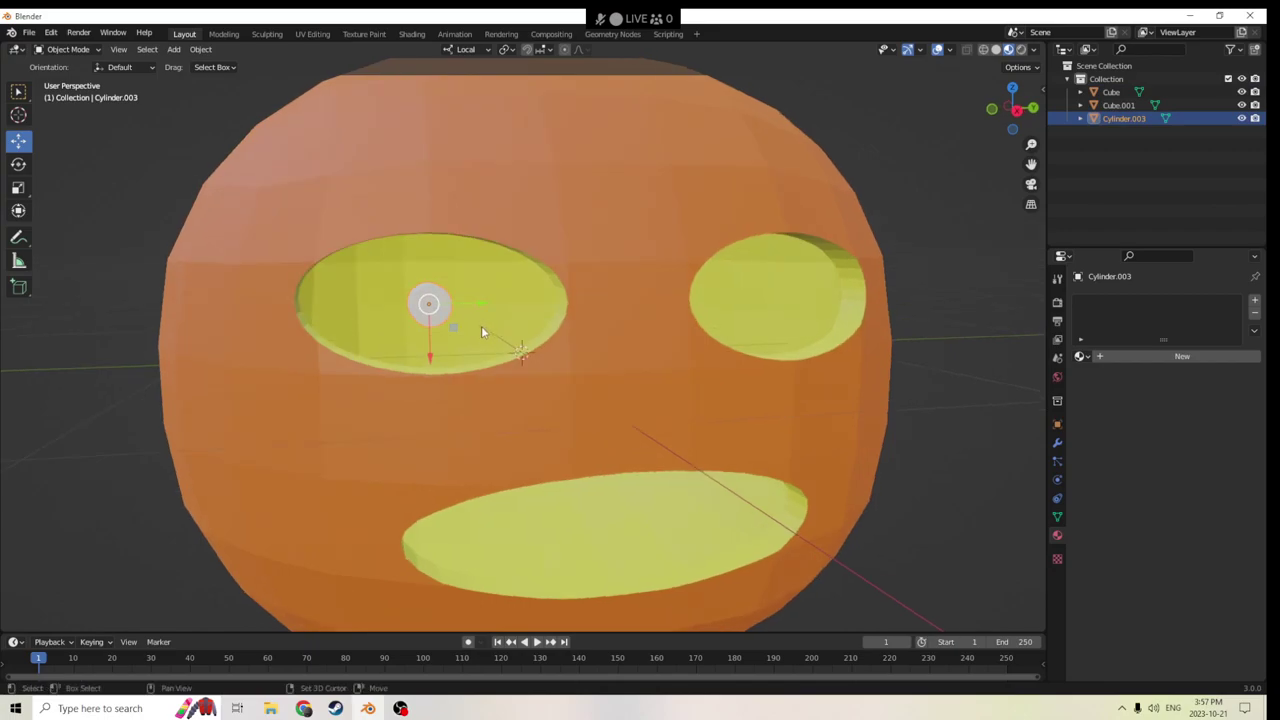
scroll(490, 330, "down", 3)
middle_click_drag(500, 330, 866, 403)
left_click(730, 368, "shift")
left_click(720, 325)
key("shift+d")
key("Escape")
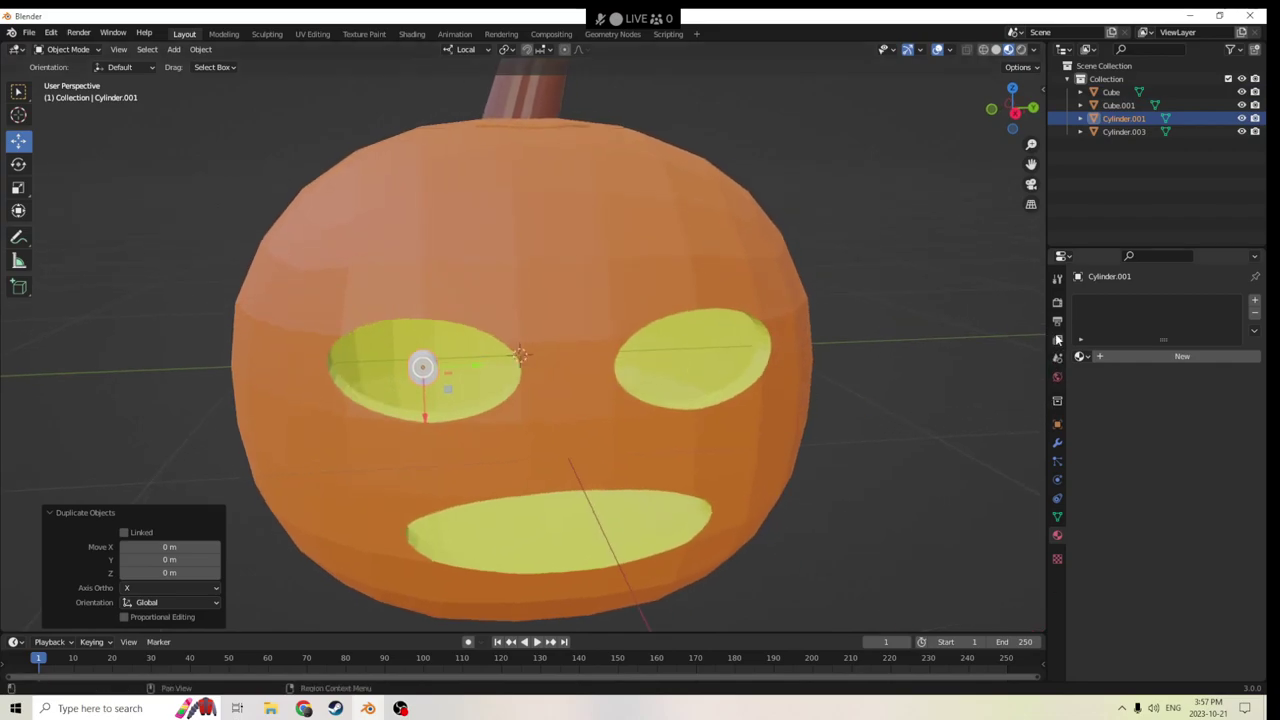
Place the duplicated pupil in the empty eye by setting its Y location to 0.003553 m.
left_click(1057, 403)
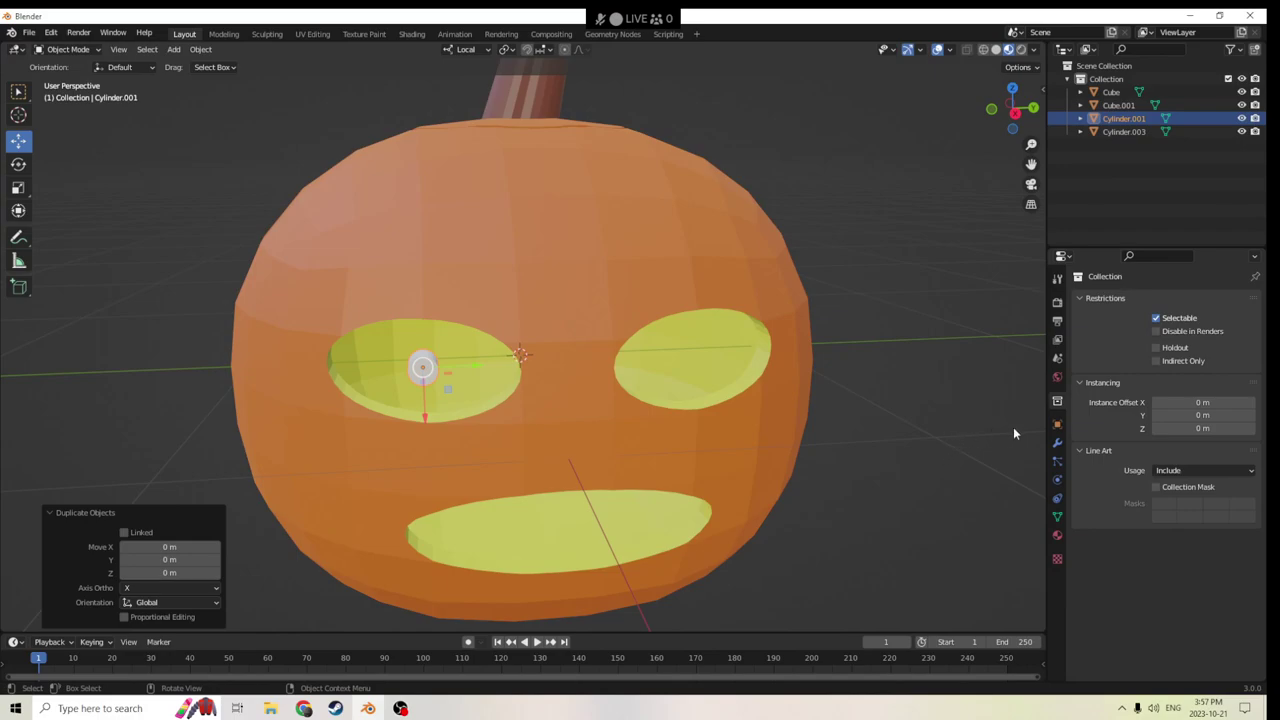
left_click(1057, 424)
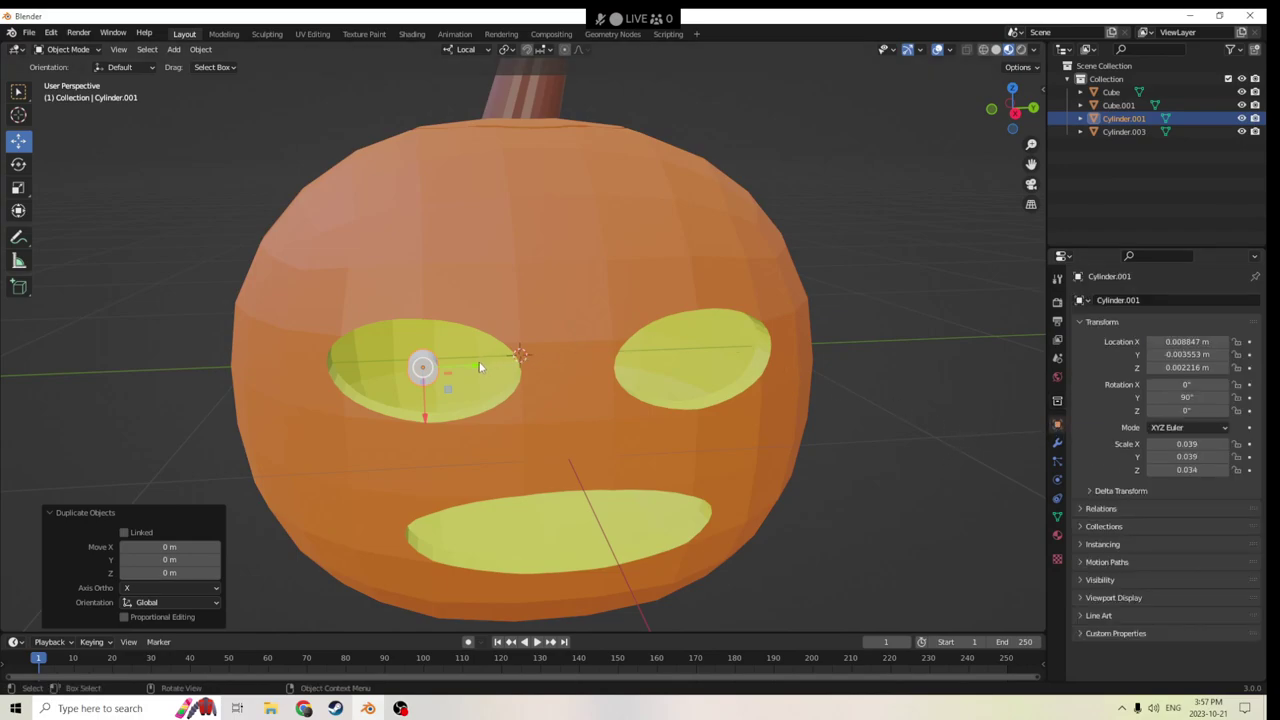
left_click(1170, 355)
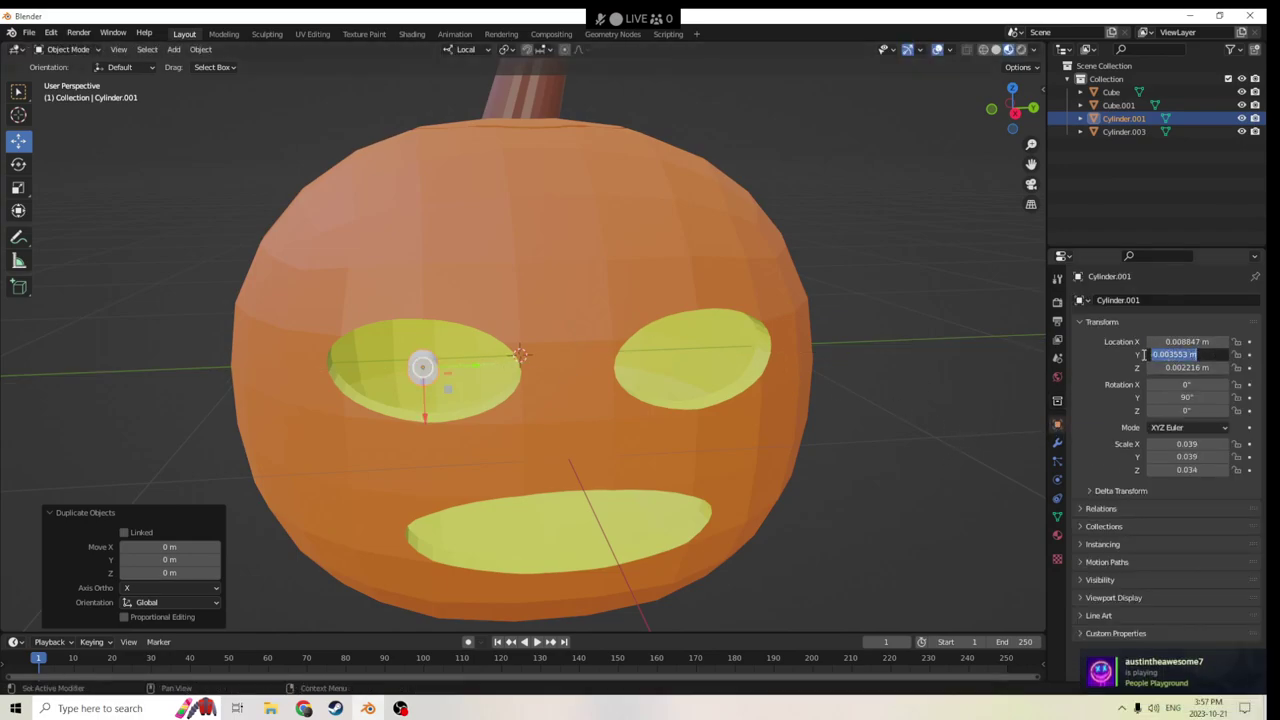
left_click(1155, 355)
key("Return")
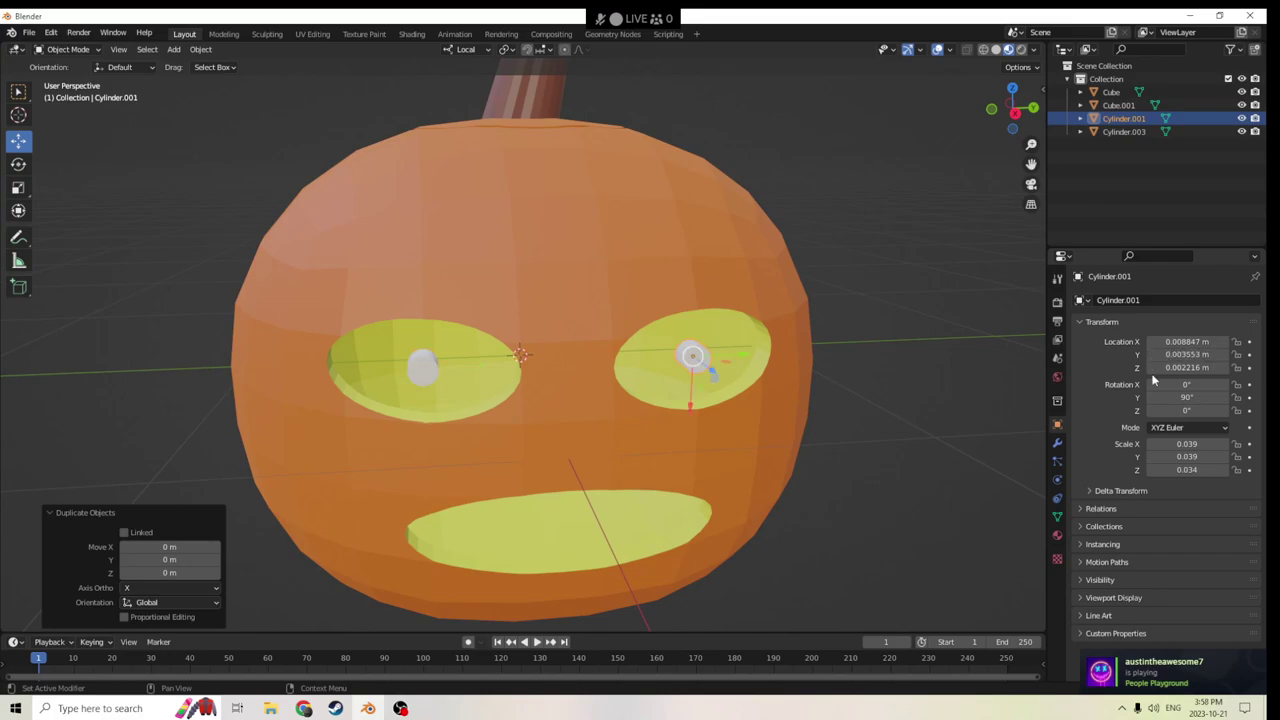
middle_click_drag(845, 350, 757, 355)
scroll(757, 355, "down", 1)
left_click(840, 350)
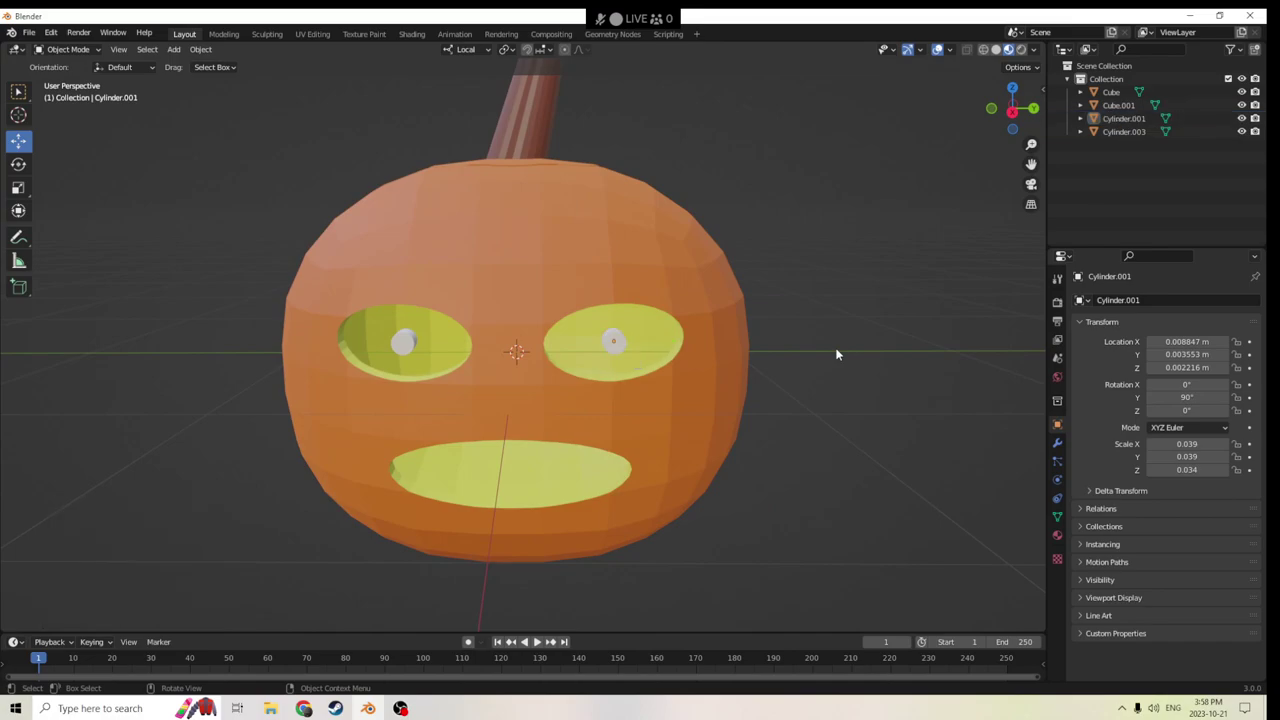
Add a cube at the origin and scale it down uniformly to about 0.062.
key("shift+a")
mouse_move(836, 350)
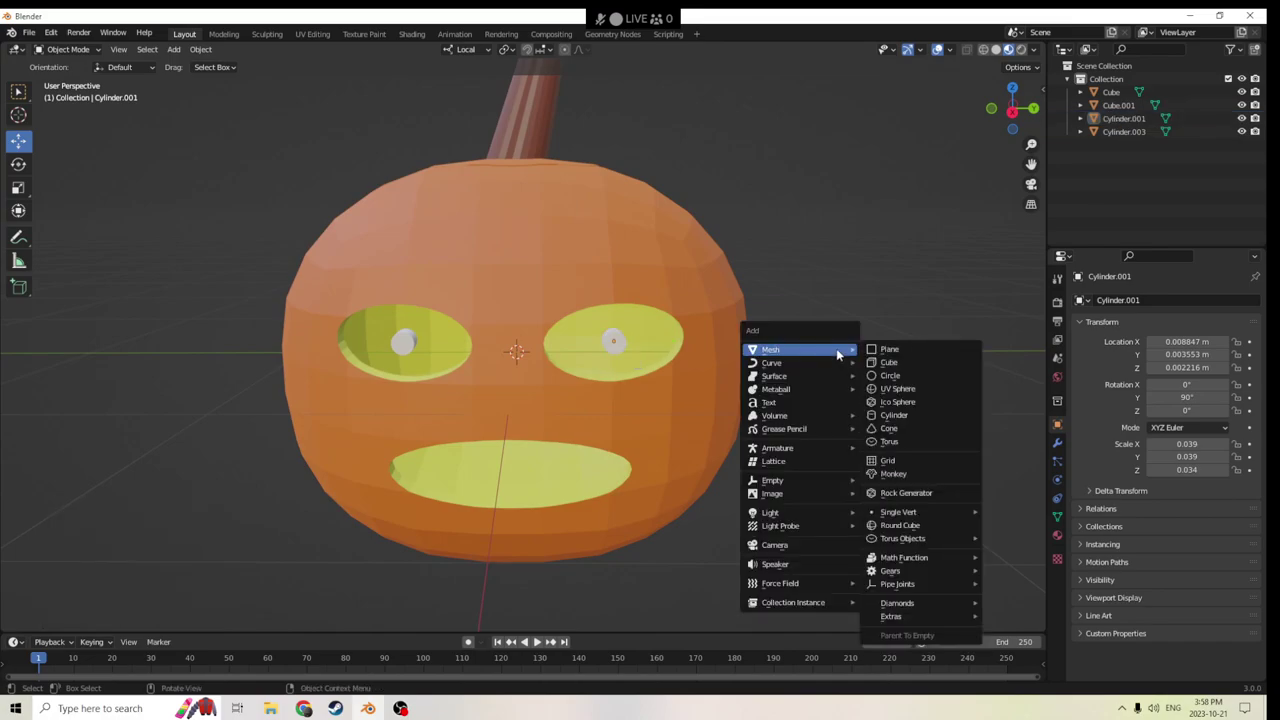
left_click(889, 366)
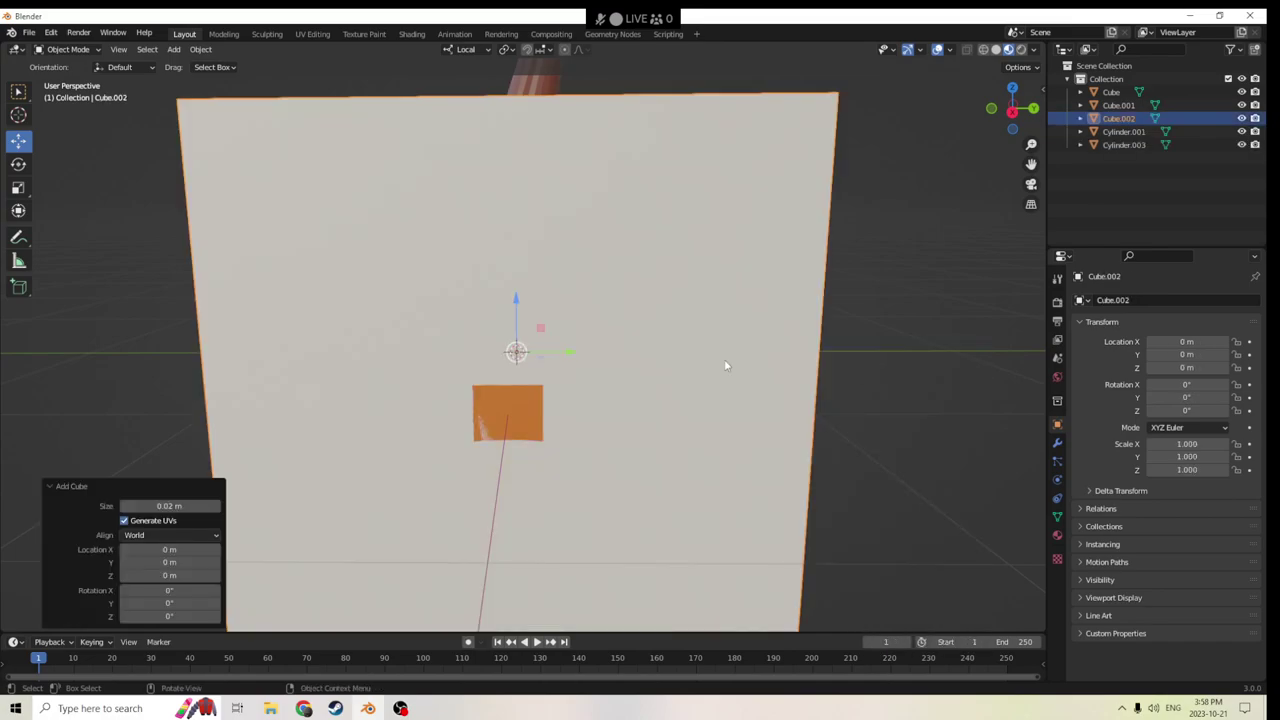
key("s")
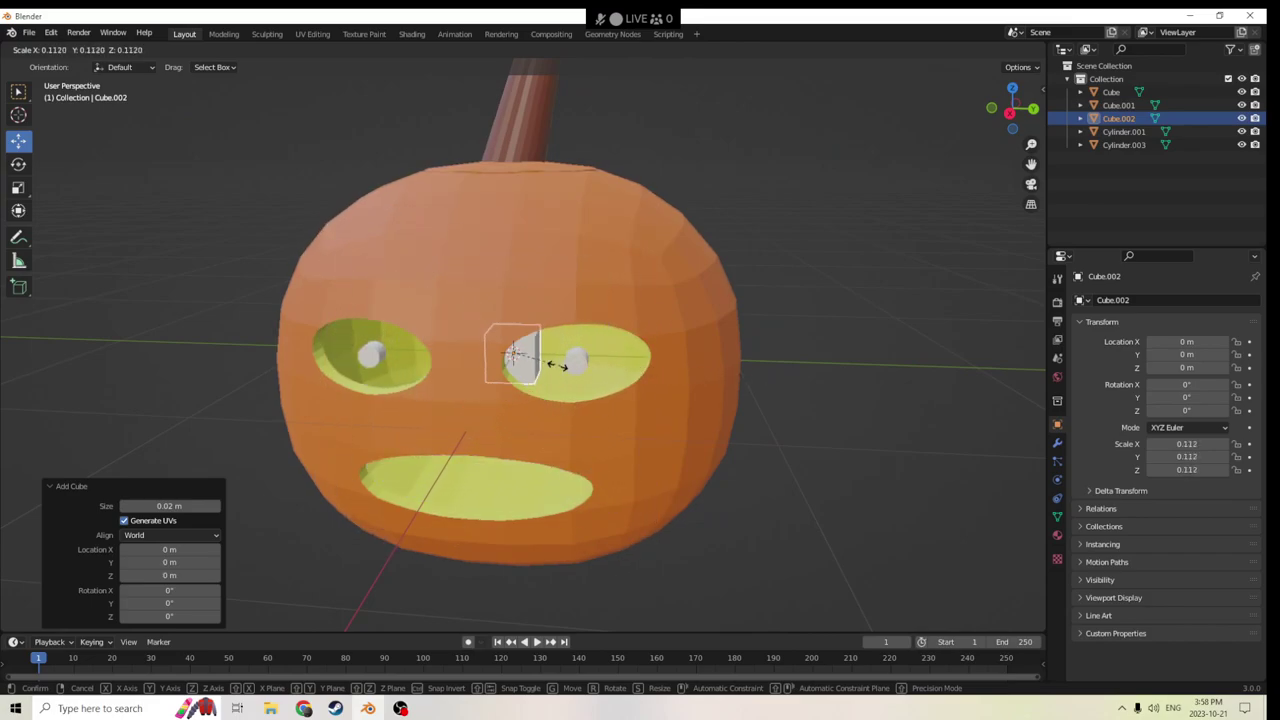
left_click(538, 358)
Move the small cube to the pupil in the left eye, at about X 0.0083, Y -0.0035 and Z 0.0020 m.
middle_click_drag(551, 362, 422, 384)
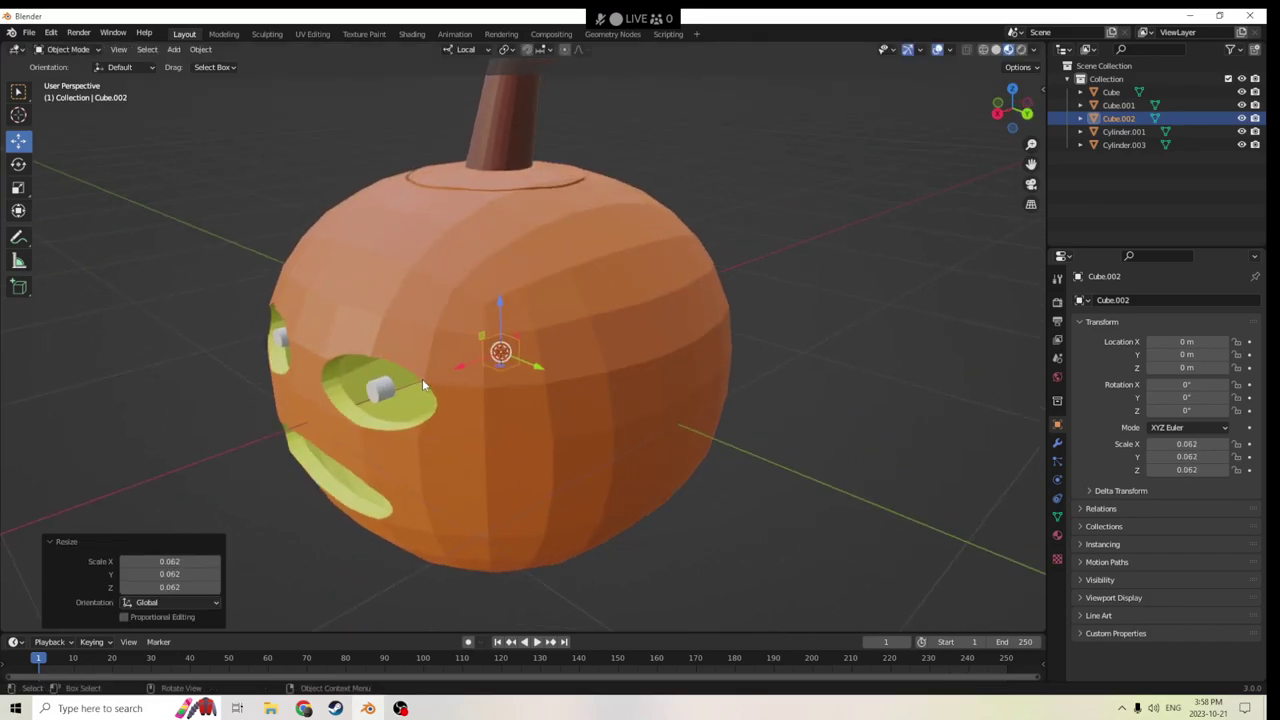
left_click_drag(461, 366, 464, 366)
middle_click_drag(464, 366, 548, 366)
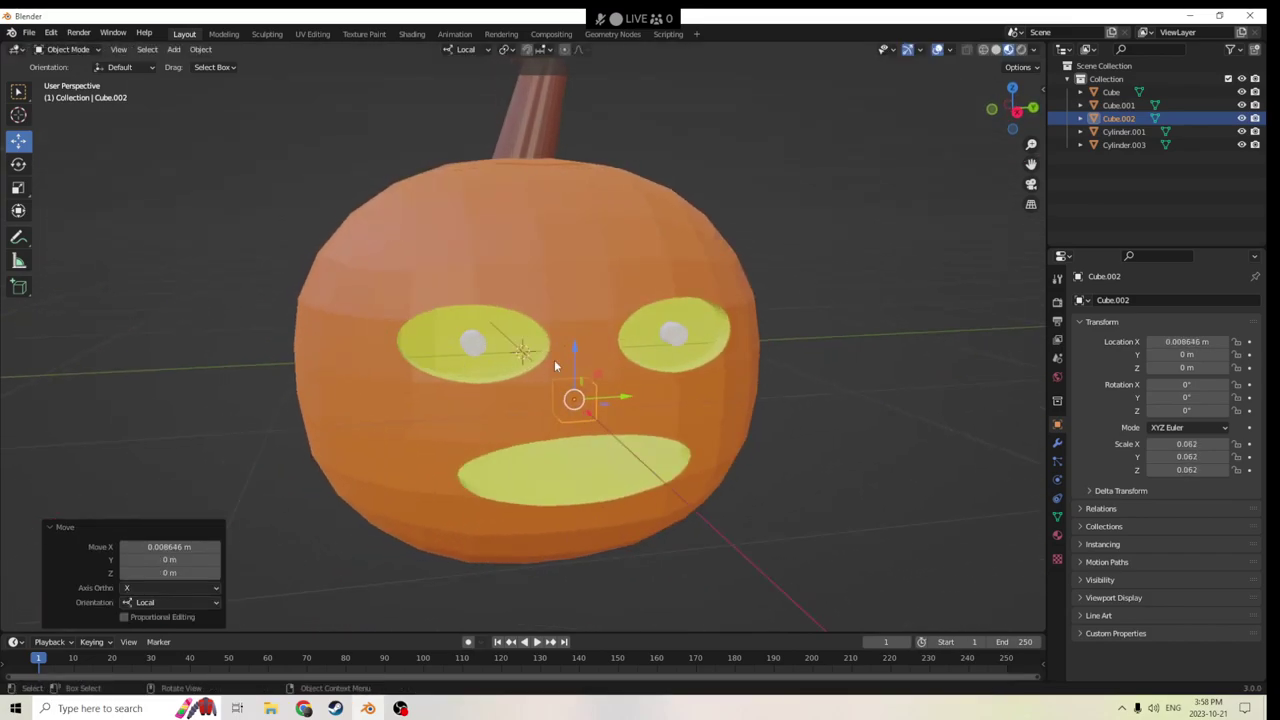
left_click_drag(617, 399, 471, 312)
middle_click_drag(471, 312, 570, 298)
left_click_drag(755, 350, 748, 350)
middle_click_drag(748, 350, 590, 332)
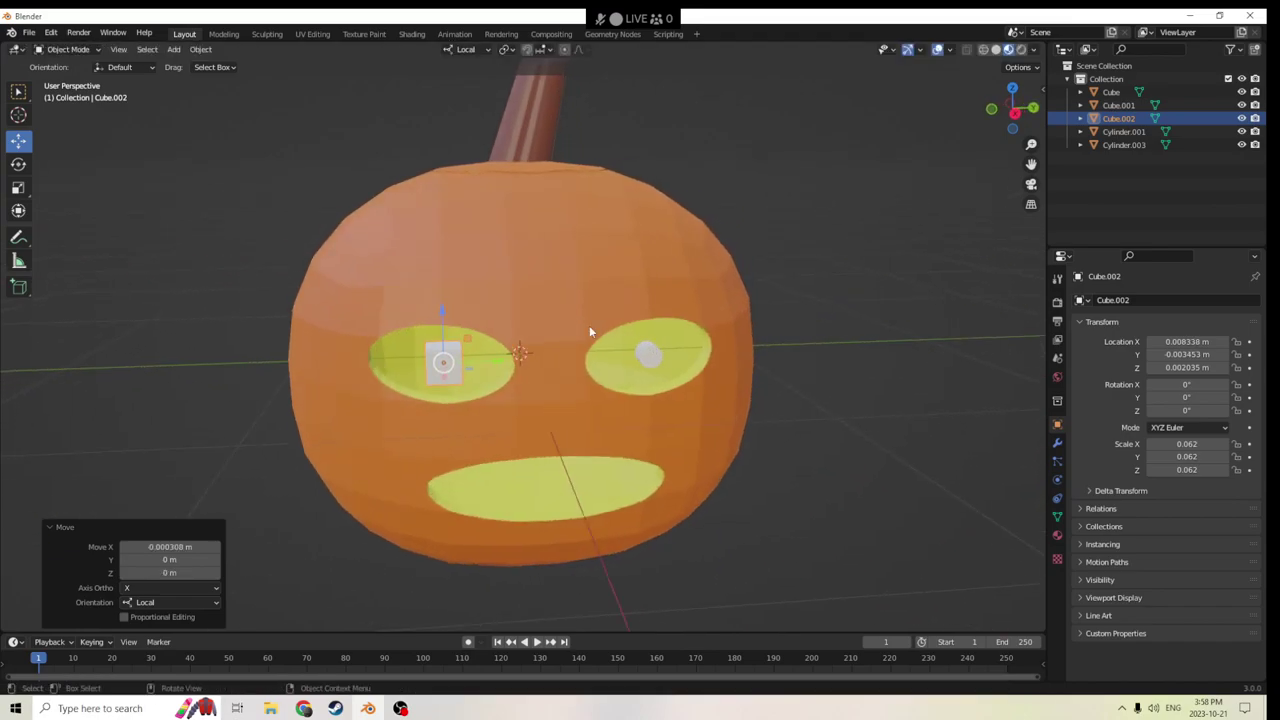
Shape the cube into a thin upright bar with scale about 0.007 in X and Y and 0.144 in Z.
left_click(18, 187)
left_click_drag(438, 310, 501, 279)
key("s")
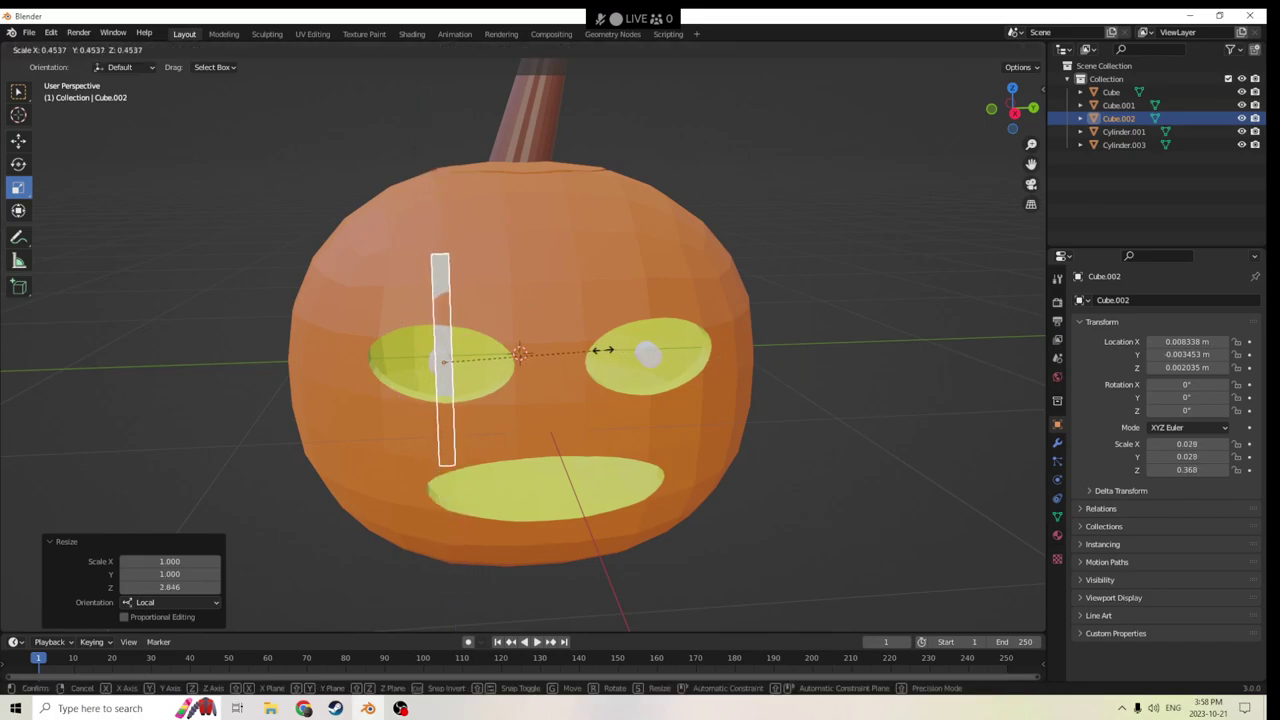
left_click(558, 351)
left_click_drag(440, 313, 440, 288)
key("s")
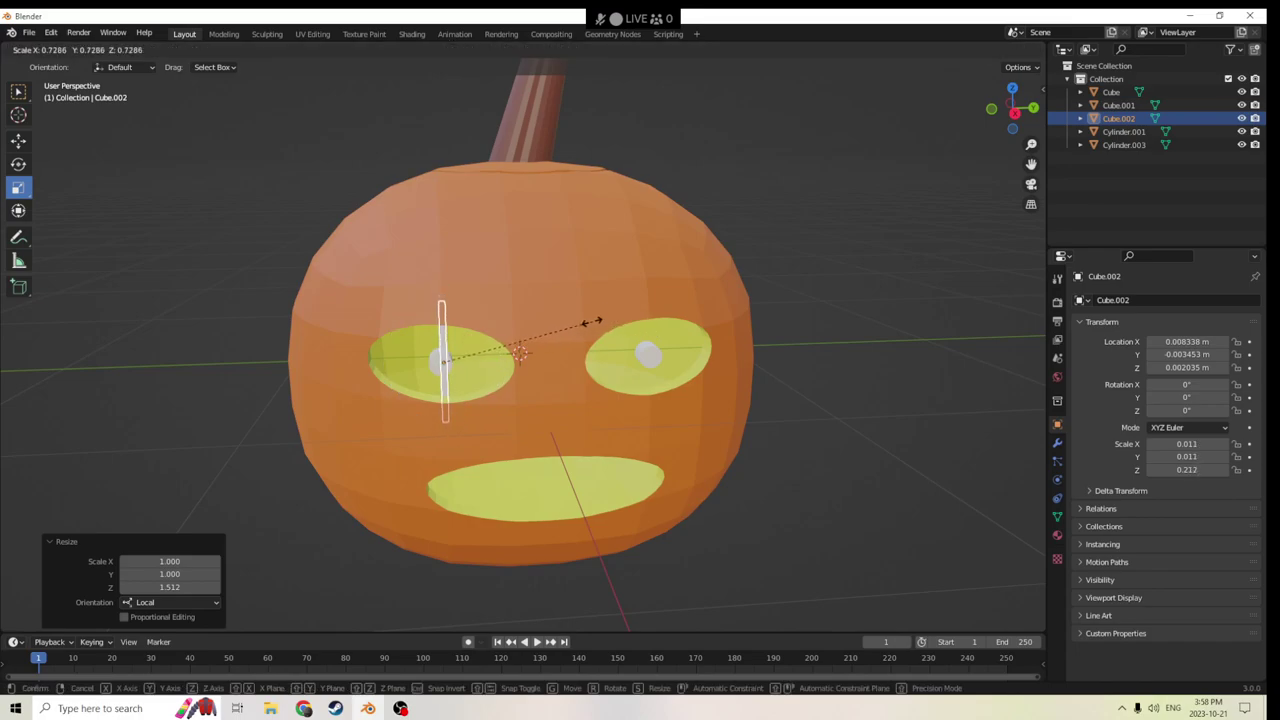
left_click(543, 330)
Align the bar with the left eye's pupil at about X 0.00886 m and Y -0.00355 m.
middle_click_drag(558, 334, 690, 337)
scroll(606, 306, "up", 1)
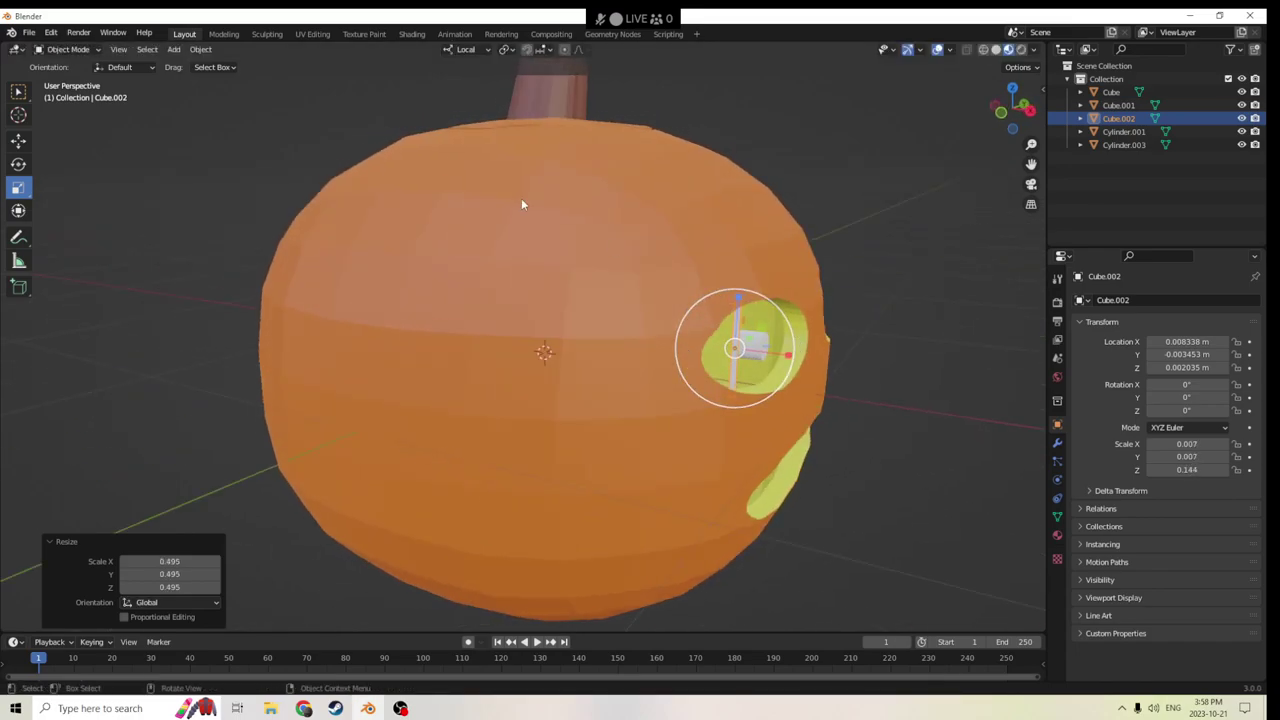
left_click(18, 141)
left_click_drag(781, 355, 786, 355)
middle_click_drag(786, 355, 507, 345)
key("g")
key("y")
left_click_drag(498, 348, 496, 348)
middle_click_drag(496, 348, 665, 397)
scroll(558, 370, "up", 4)
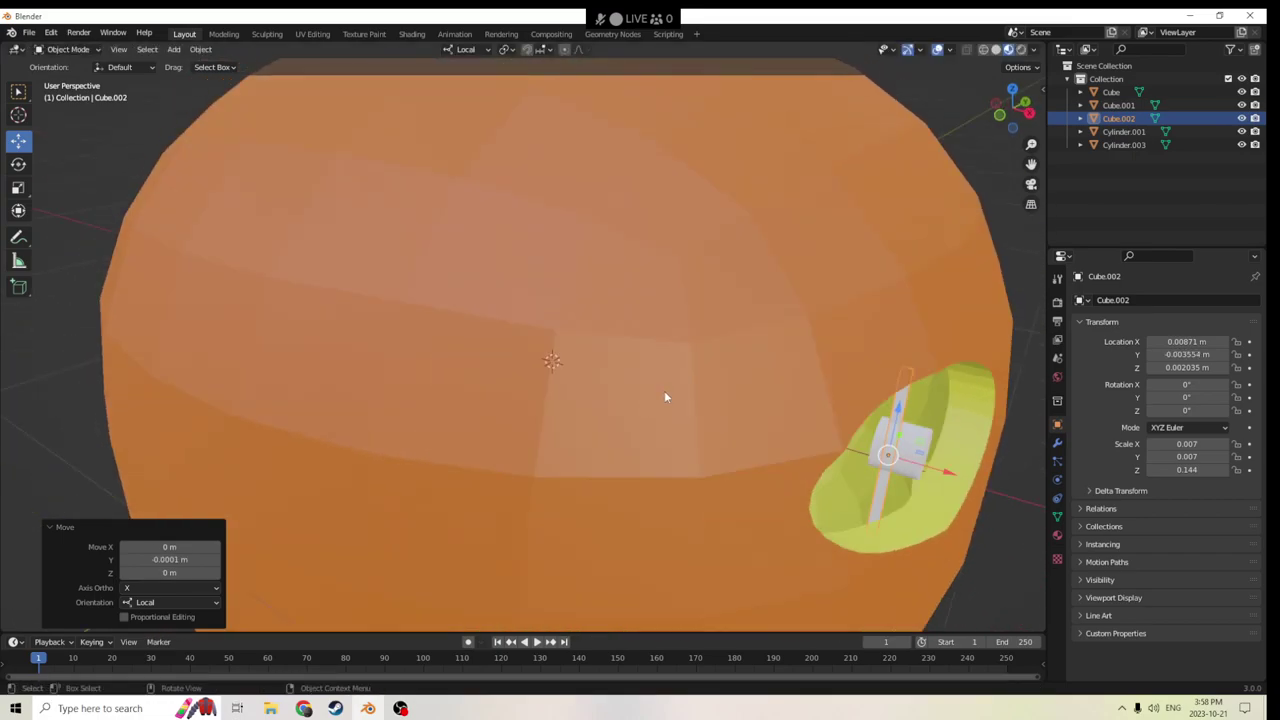
key("g")
key("x")
left_click(954, 478)
Thin the bar to about 0.006 in X and Y scale and lengthen it to about 0.176 in Z across the eye opening.
middle_click_drag(954, 478, 645, 435)
key("s")
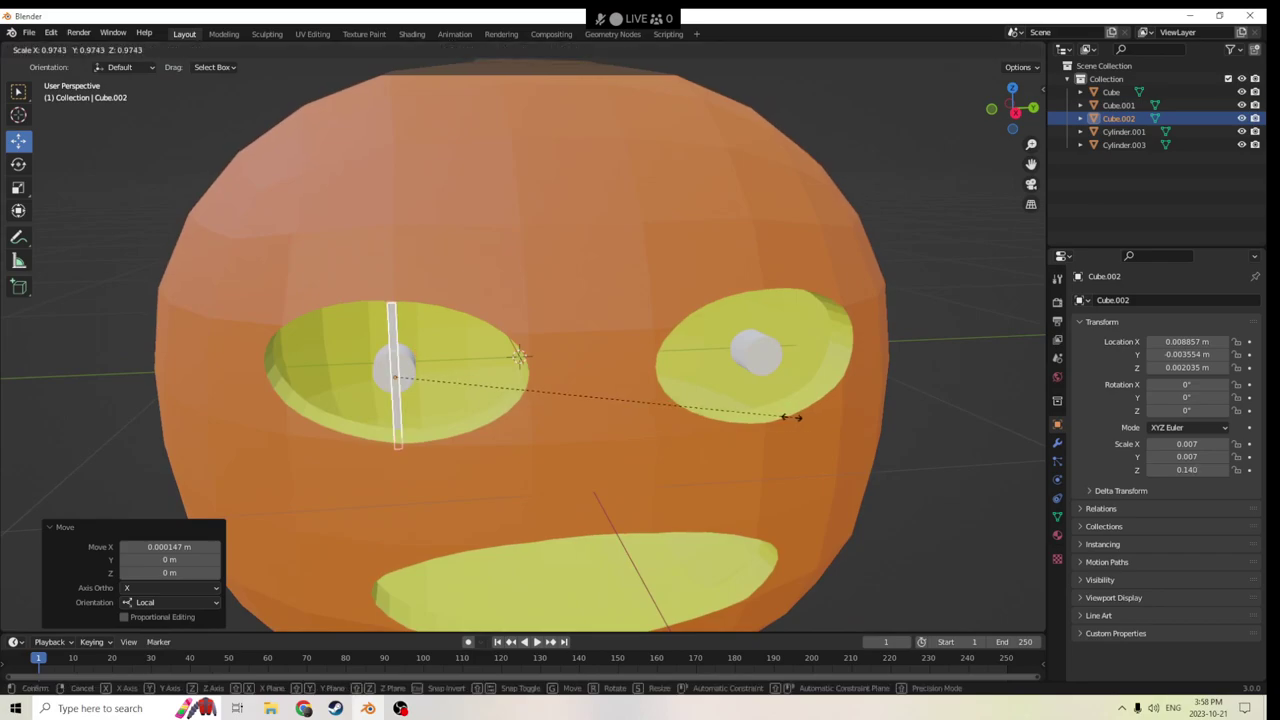
left_click(751, 414)
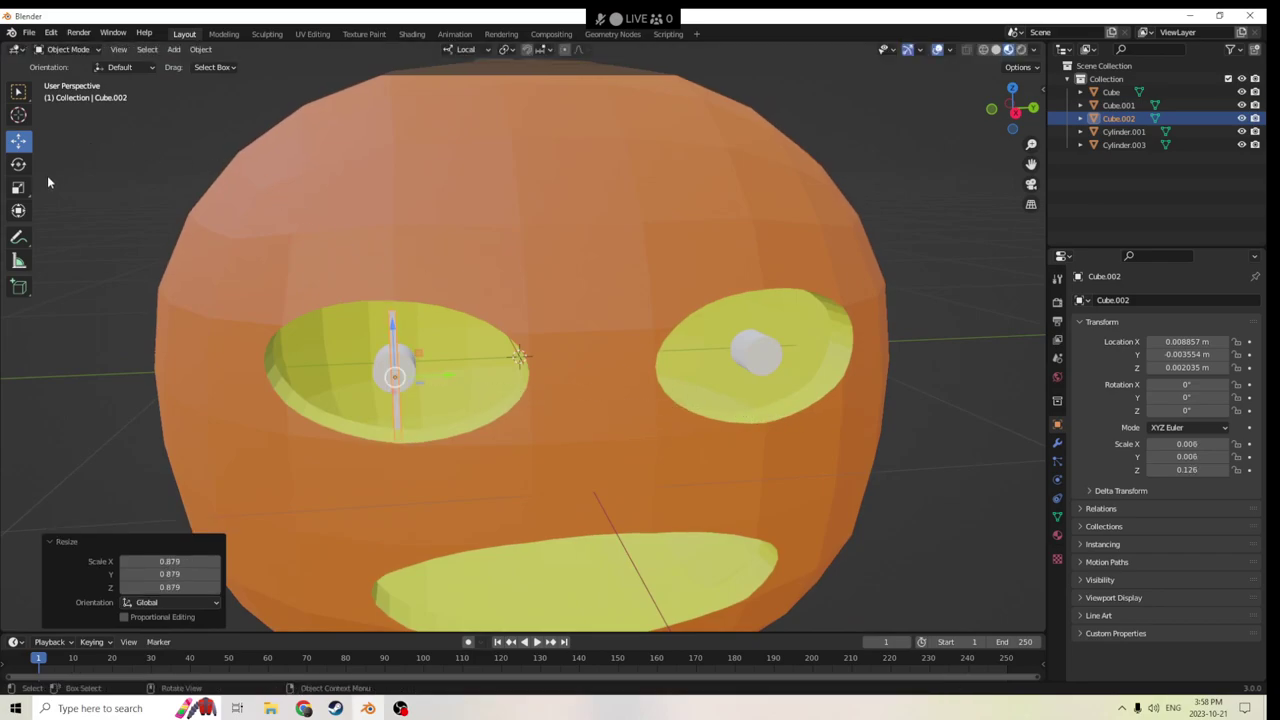
left_click(18, 188)
left_click_drag(391, 330, 391, 303)
right_click(390, 304)
middle_click_drag(392, 303, 463, 296)
Duplicate the bar and place the copy in the other eye by setting its Y location to 0.003554 m.
middle_click_drag(588, 337, 465, 349)
key("shift+d")
right_click(621, 303)
scroll(621, 303, "down", 2)
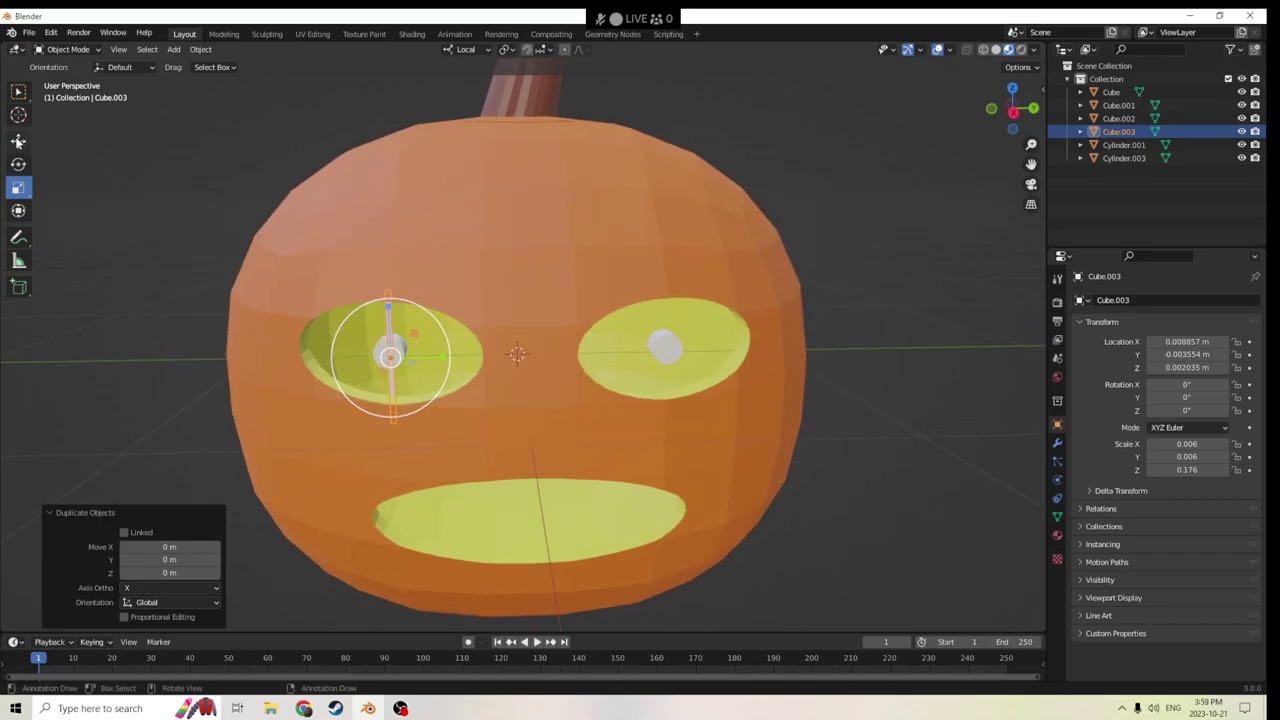
double_click(1156, 353)
left_click(1155, 354)
key("Return")
middle_click_drag(900, 384, 847, 343)
left_click(966, 354)
Join both pupils and both support bars into the pumpkin body as one object.
left_click(578, 346)
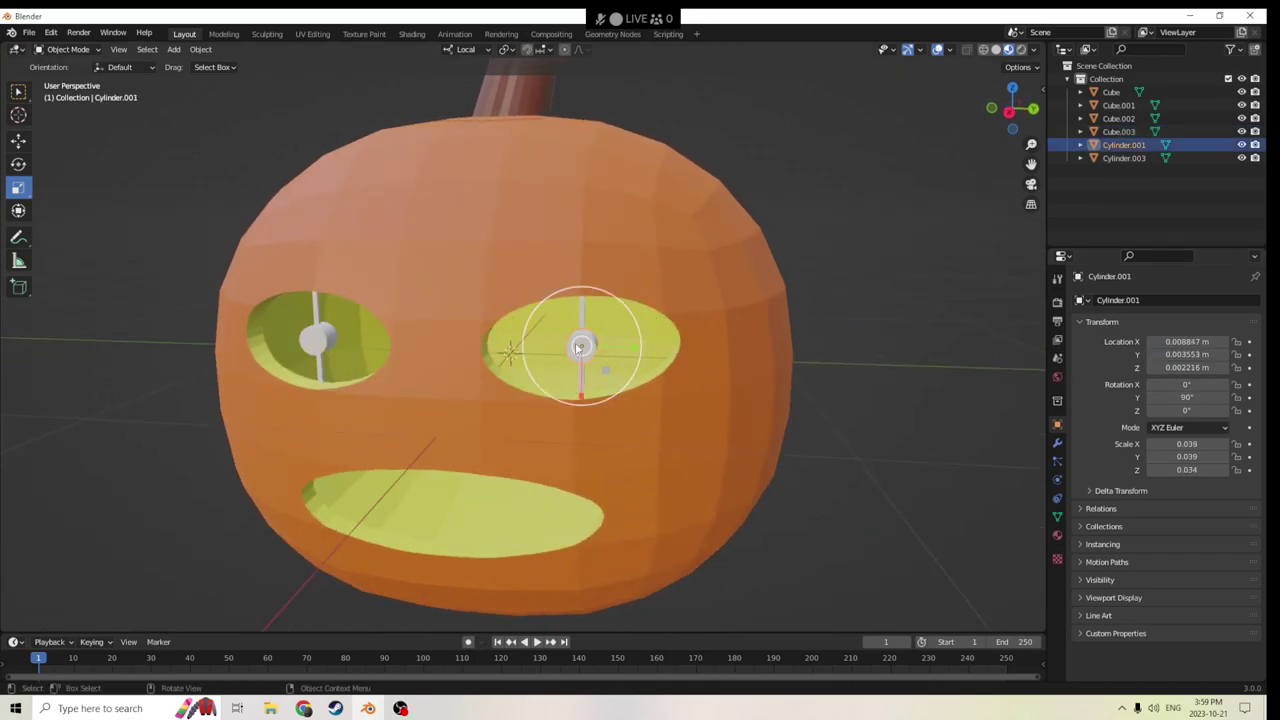
middle_click_drag(903, 378, 1026, 365)
left_click(983, 373)
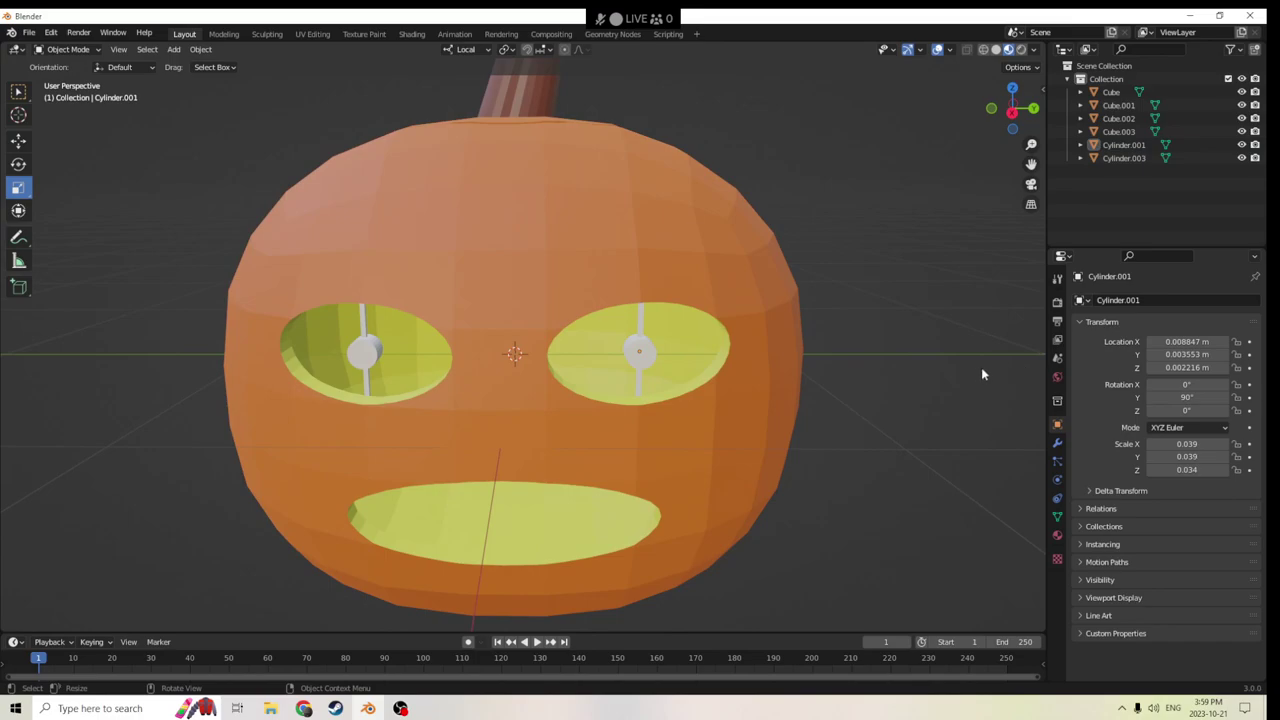
left_click(640, 356)
left_click(640, 328, "shift")
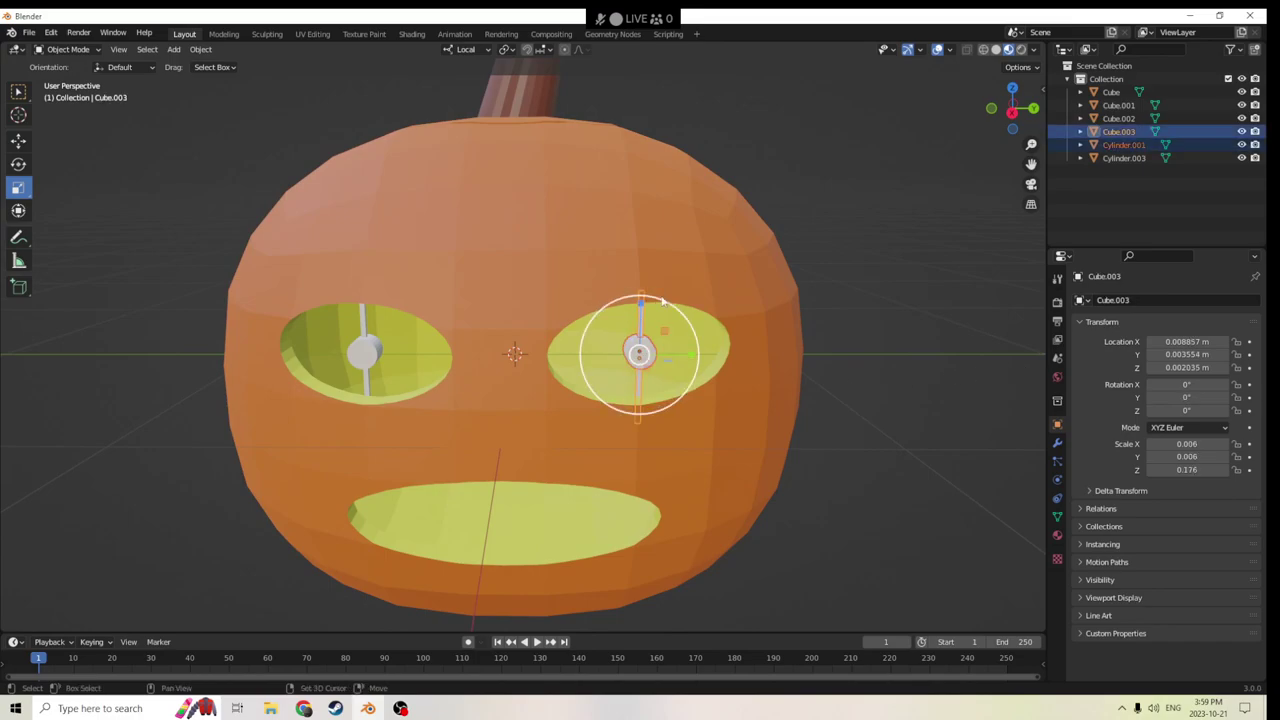
left_click(651, 303, "shift")
left_click(366, 347, "shift")
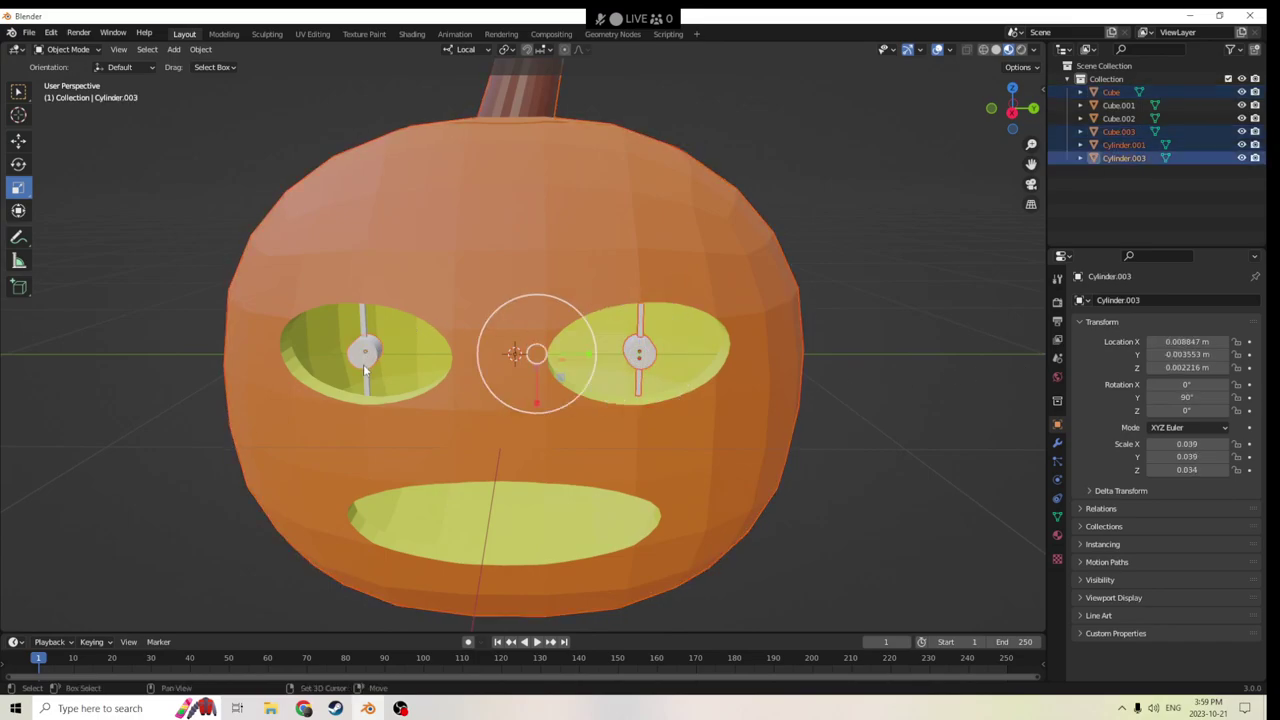
left_click(365, 383, "shift")
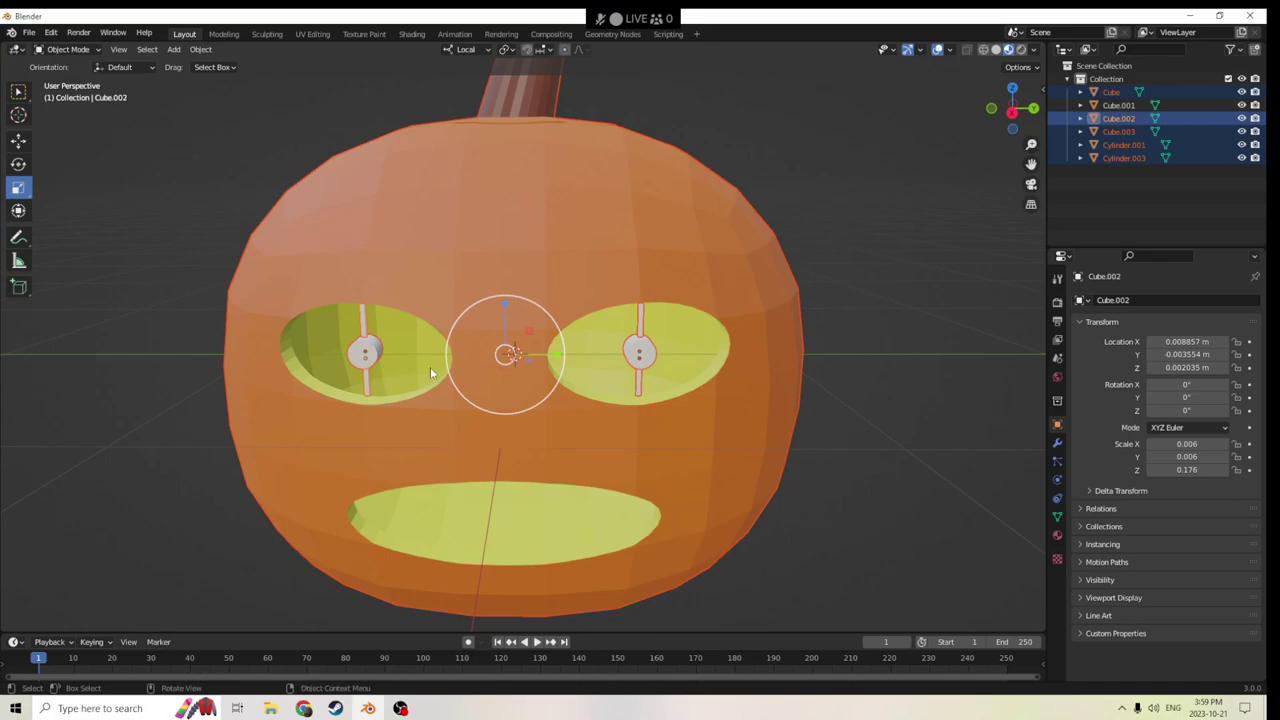
left_click(421, 419, "shift")
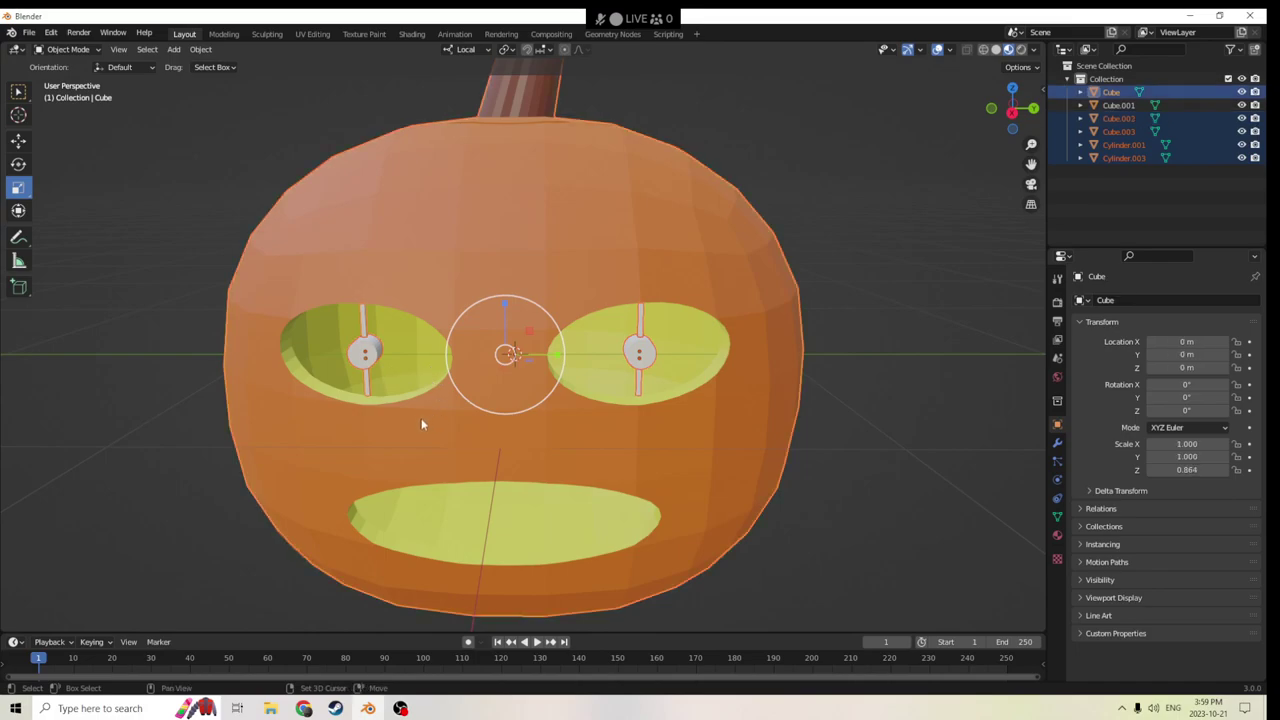
key("ctrl+j")
Assign the yellow Material.005 to both pupil cylinders in Edit Mode and clear the selection.
middle_click_drag(438, 423, 503, 412)
key("Tab")
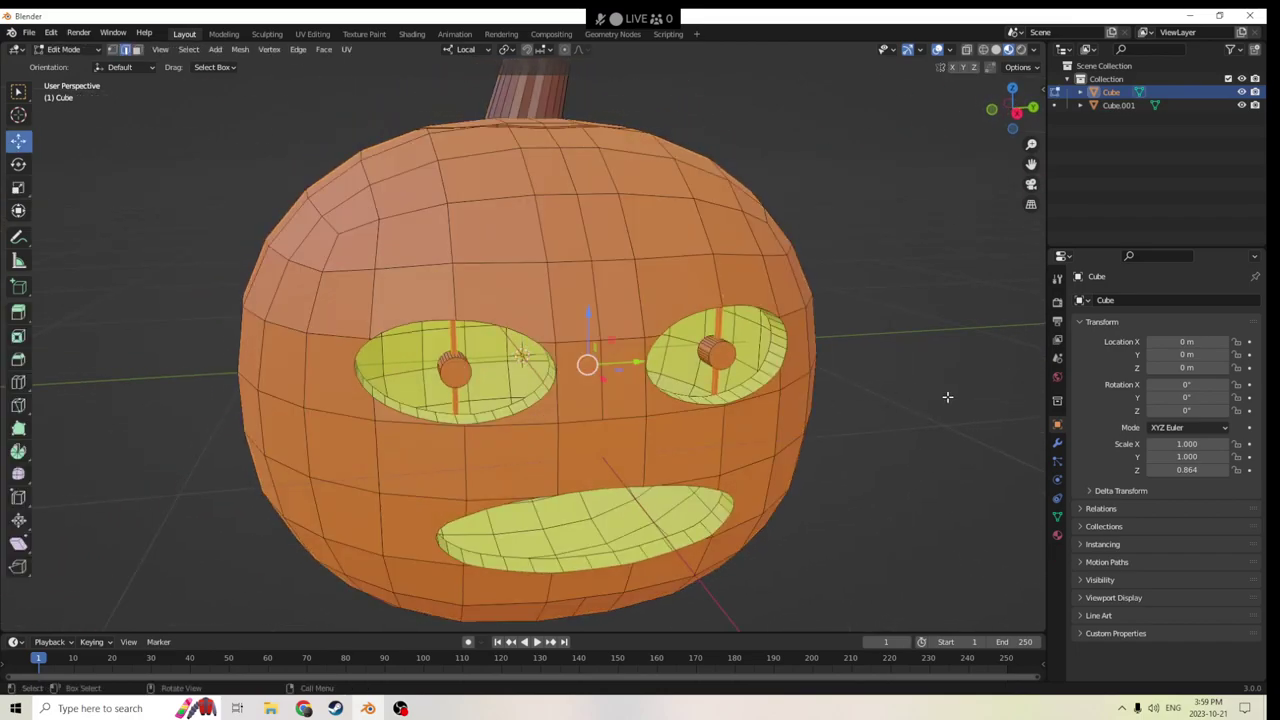
left_click(942, 396)
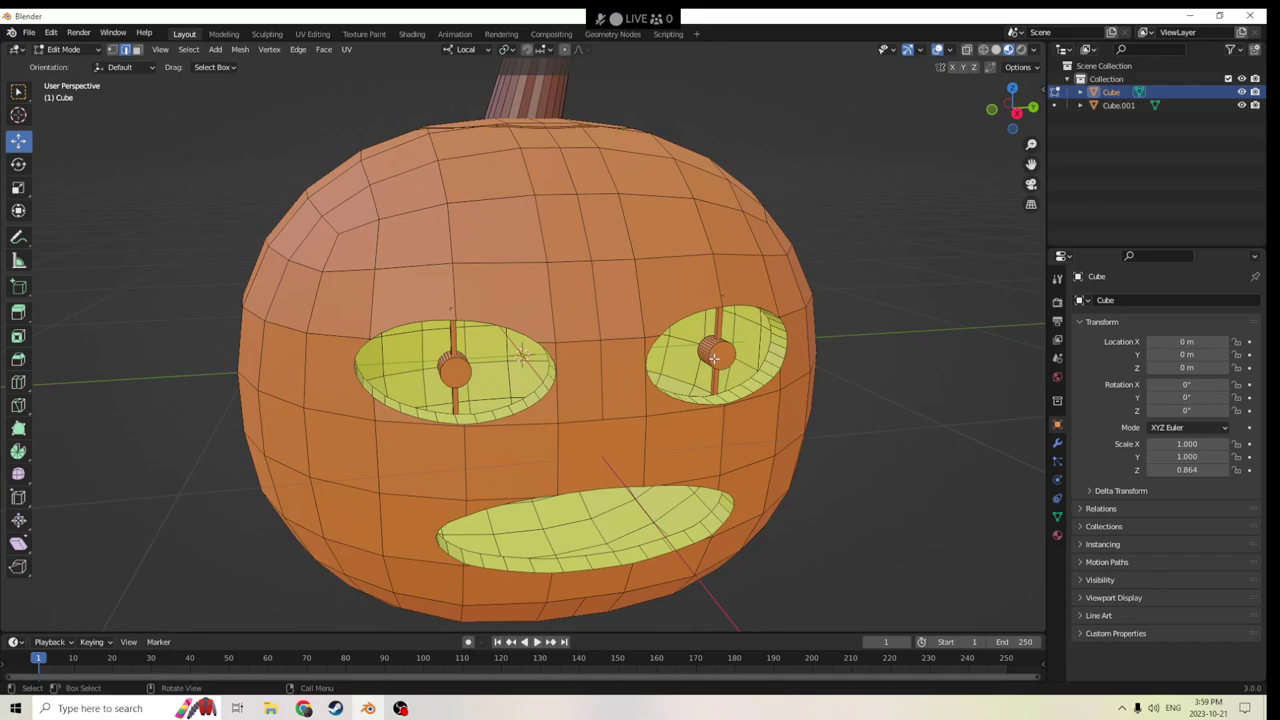
key("l")
key("l")
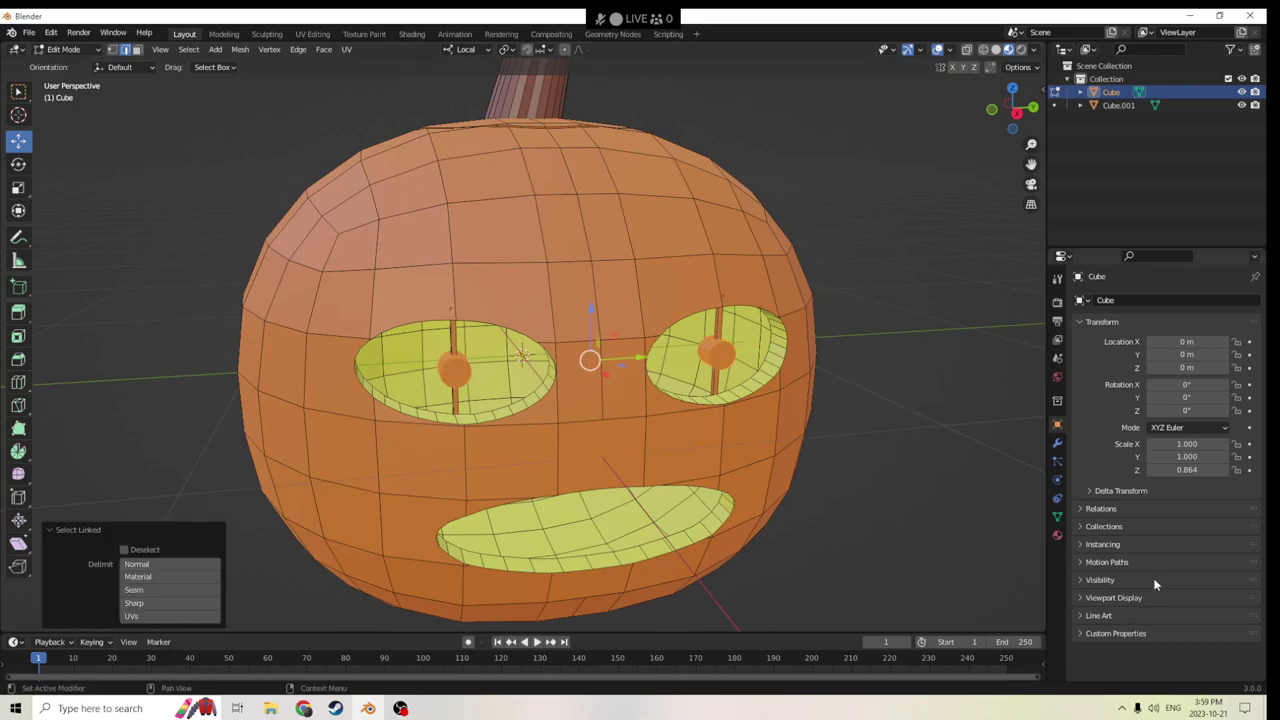
left_click(1057, 535)
left_click(1112, 316)
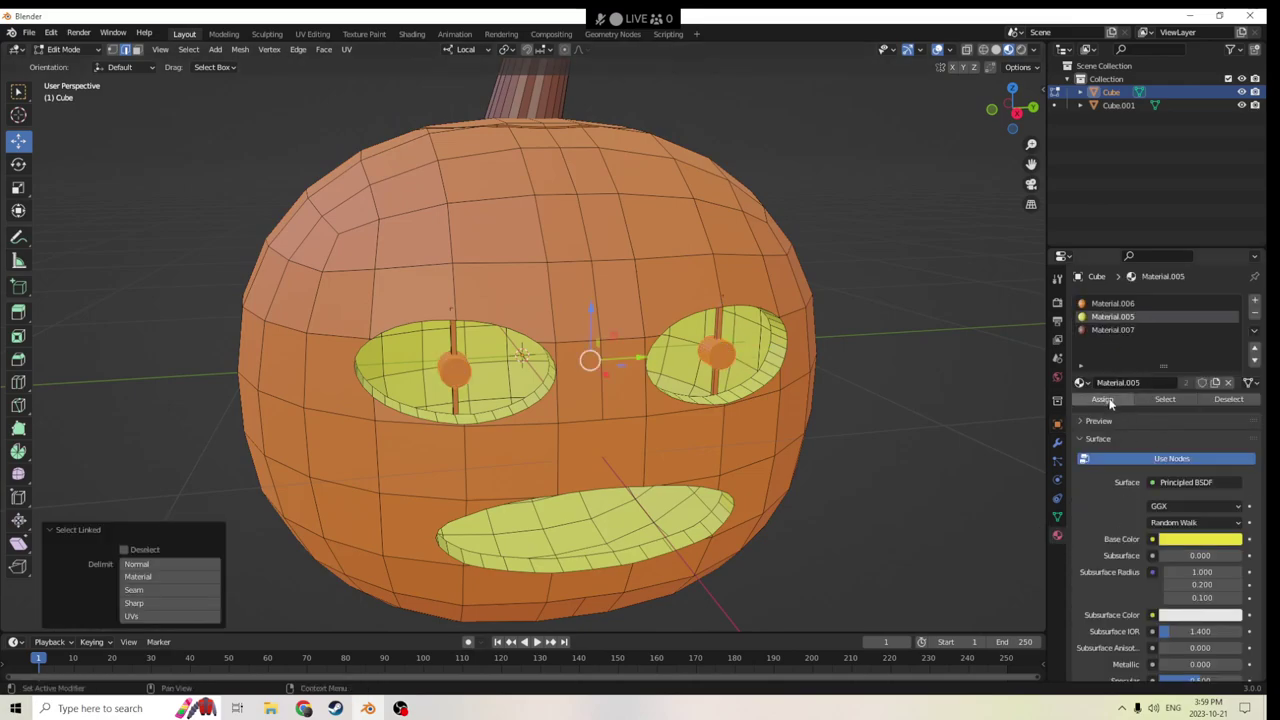
left_click(1102, 399)
key("alt+a")
middle_click_drag(950, 451, 967, 420)
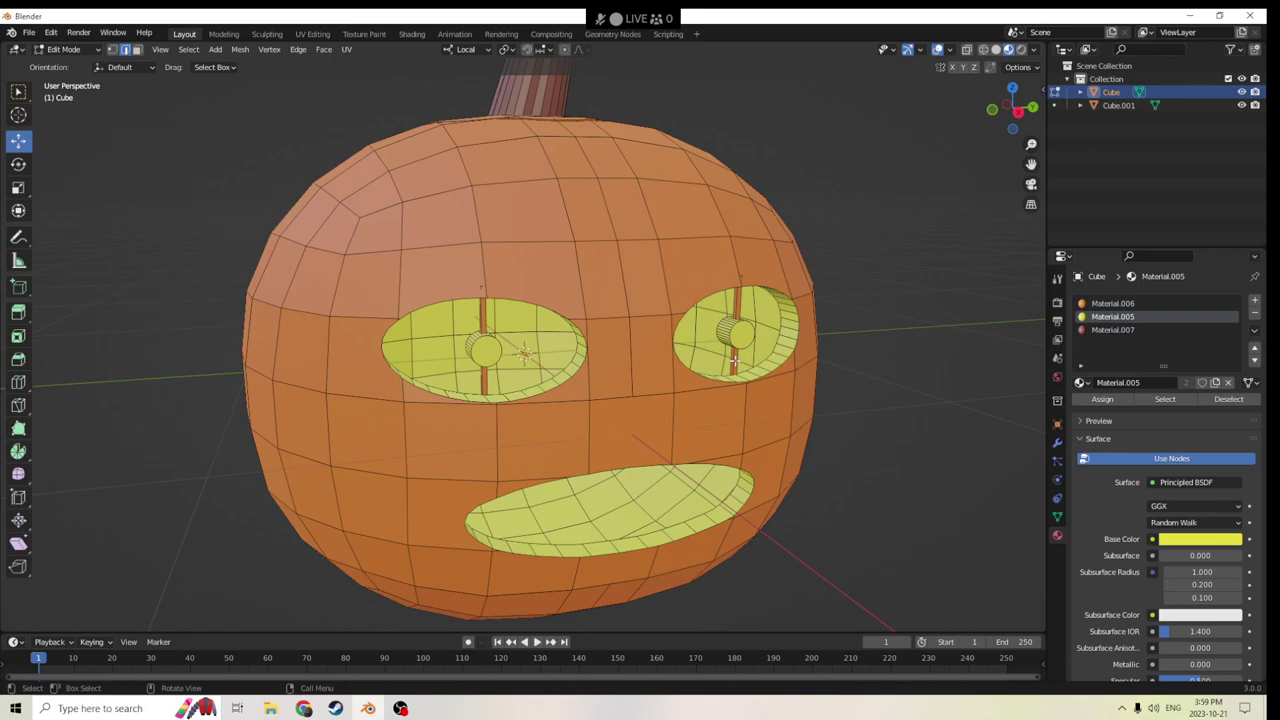
Add a new tan material, assign it to both eye support bars in Edit Mode, and clear the object selection.
key("l")
key("l")
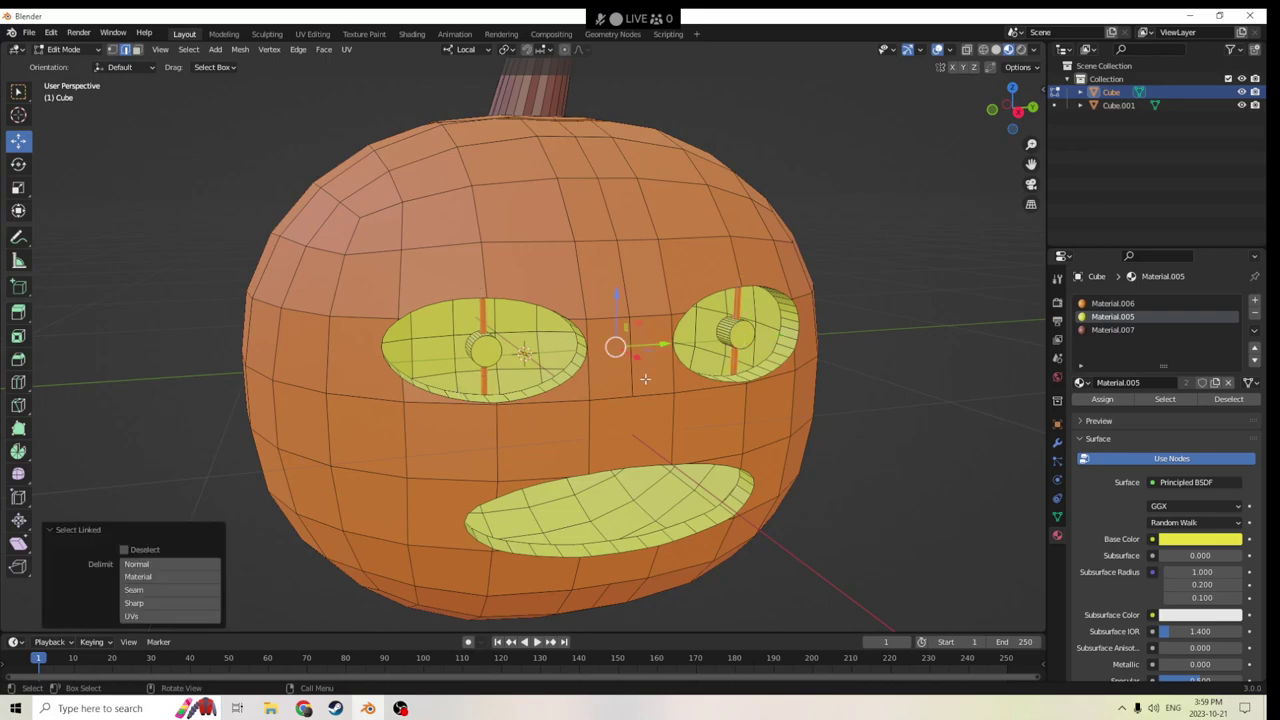
left_click(1257, 303)
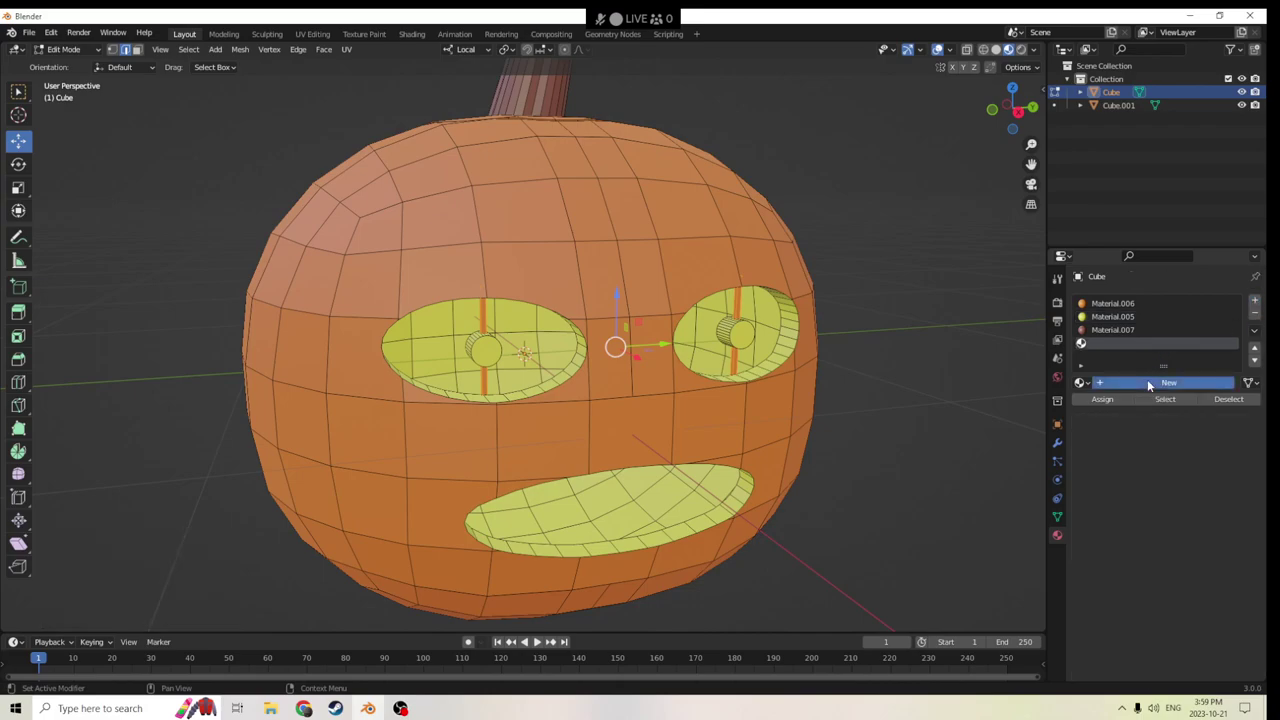
left_click(1147, 379)
left_click(1178, 539)
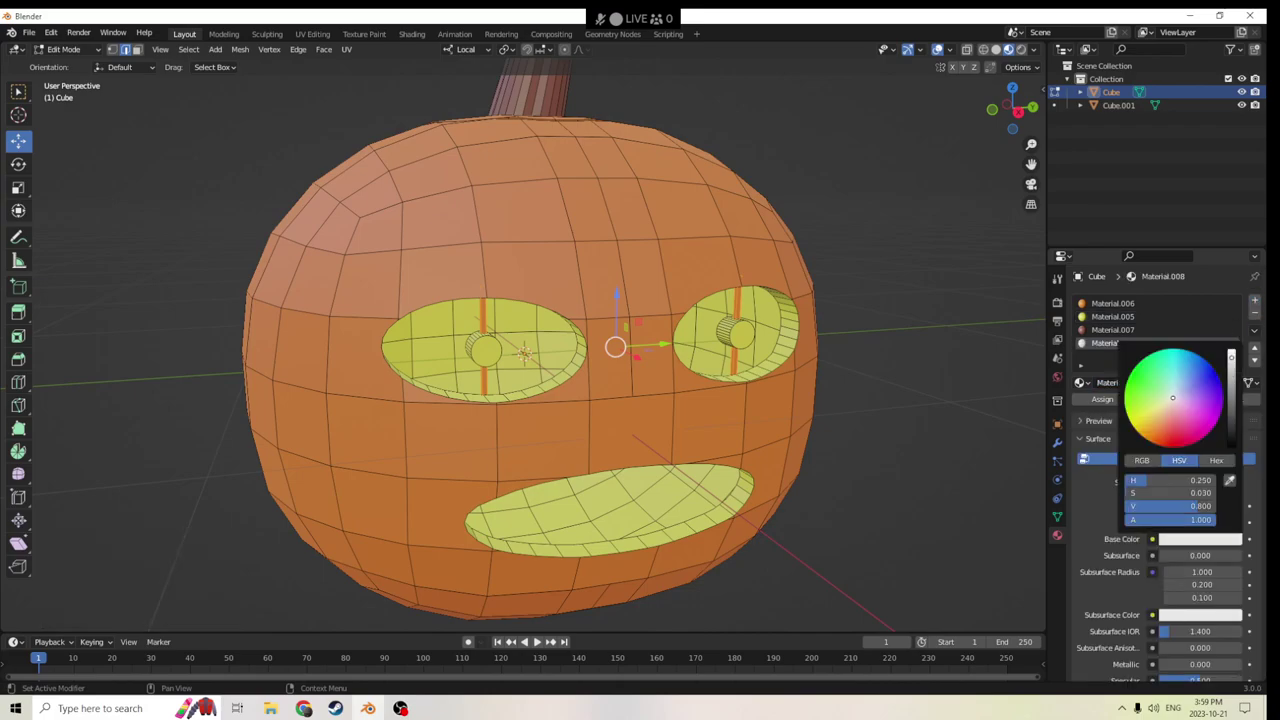
left_click_drag(1173, 397, 1162, 413)
left_click_drag(1232, 360, 1232, 375)
left_click(1102, 399)
middle_click_drag(946, 420, 898, 434)
key("Tab")
left_click(895, 413)
Add a cube mesh at the origin and scale it uniformly to about 0.287.
key("shift+a")
mouse_move(889, 434)
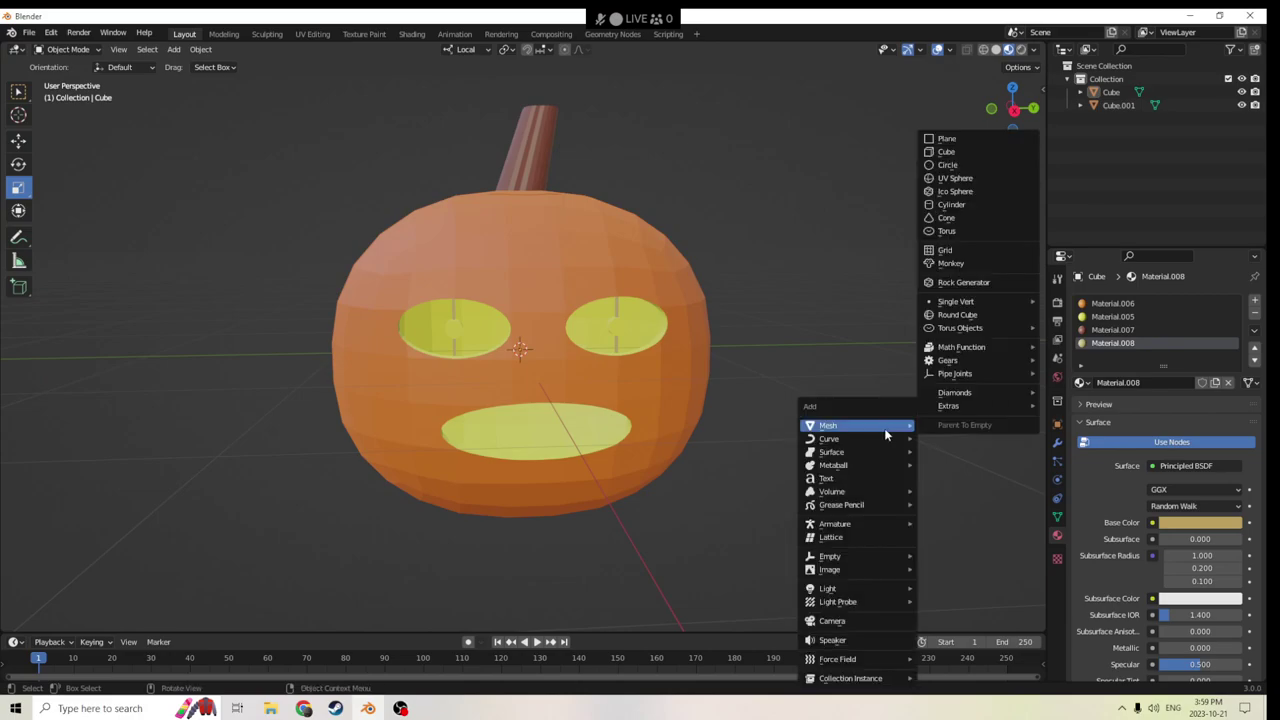
left_click(946, 157)
middle_click_drag(946, 157, 760, 346)
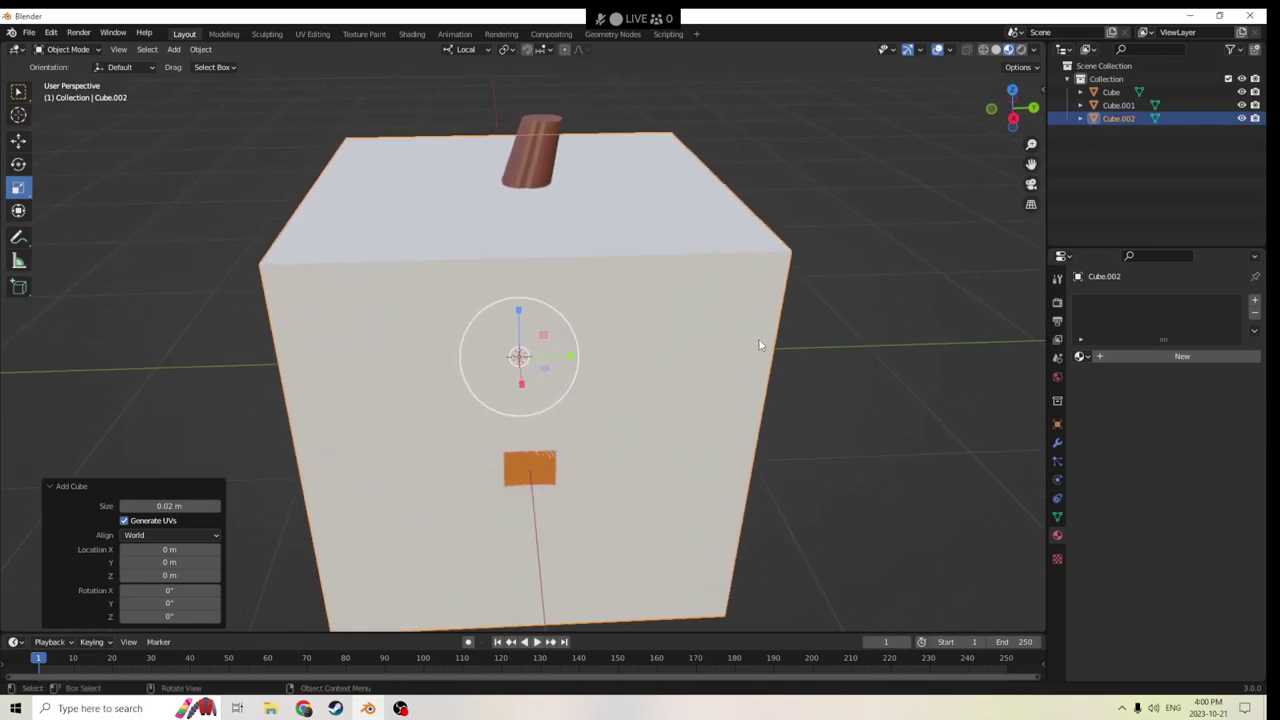
key("s")
left_click(603, 346)
middle_click_drag(603, 346, 748, 351)
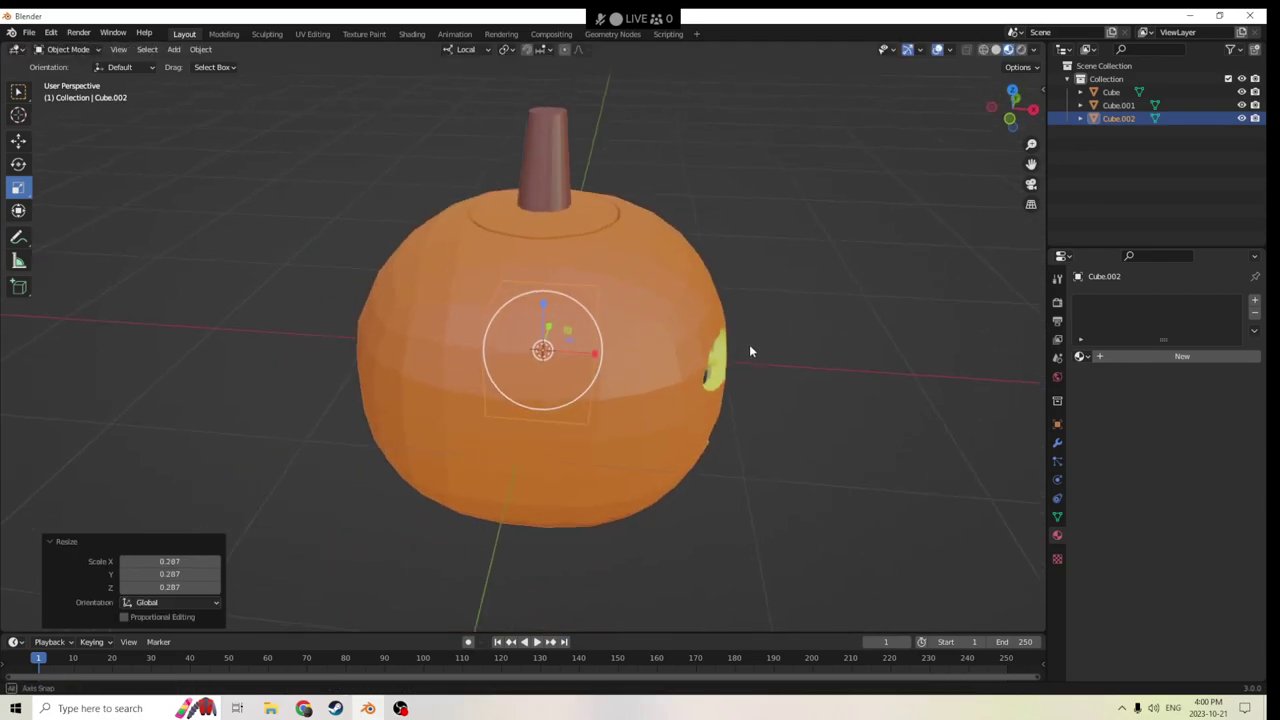
Move the cube along its X axis until it sits in front of the pumpkin's face, keeping it selected.
left_click(19, 142)
left_click_drag(598, 353, 838, 352)
middle_click_drag(805, 350, 658, 326)
left_click(660, 322)
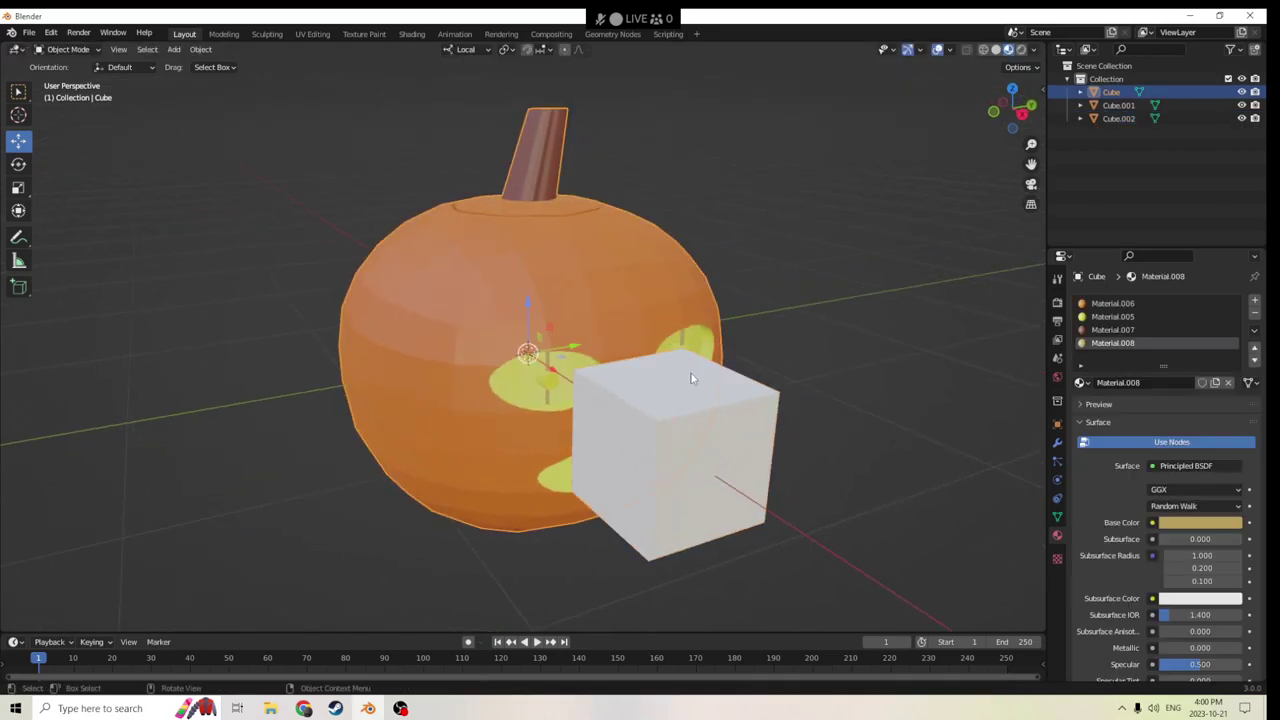
middle_click_drag(690, 378, 660, 393)
left_click(604, 464)
Taper the cube in Edit Mode by scaling its top face to about 0.458.
scroll(593, 452, "up", 1)
key("Tab")
left_click(684, 446)
middle_click_drag(656, 445, 623, 443)
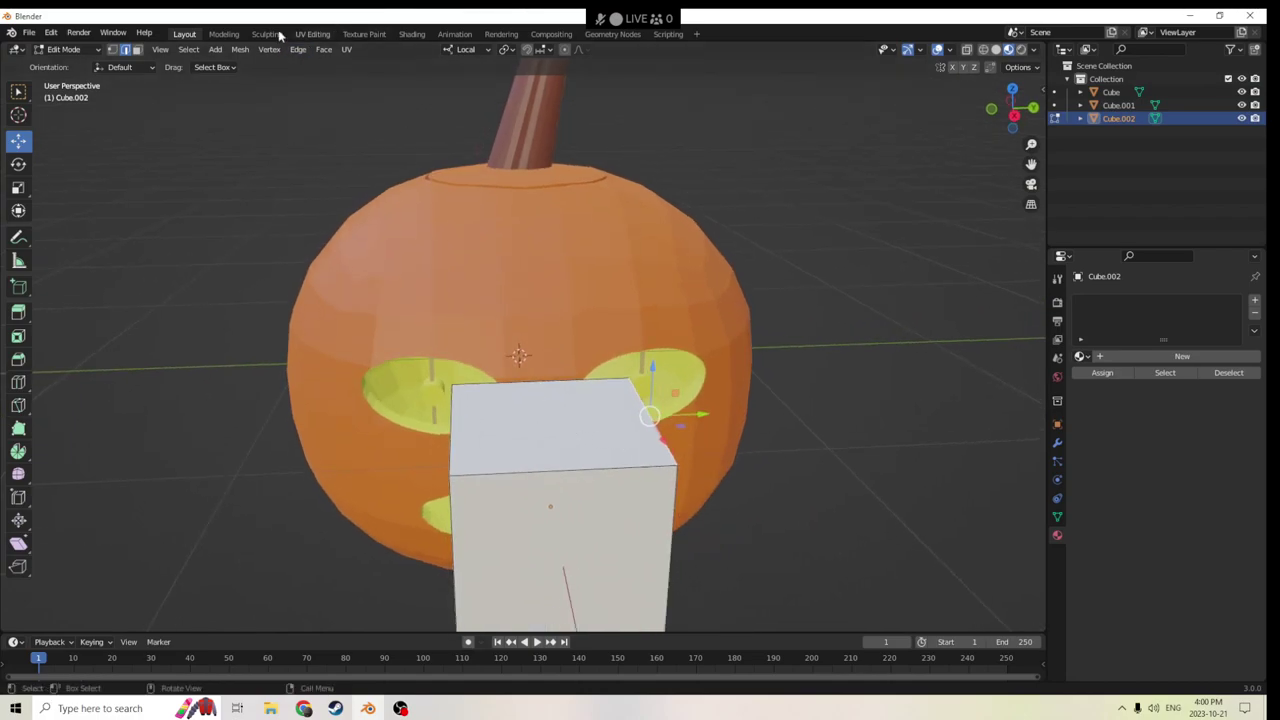
left_click(536, 405)
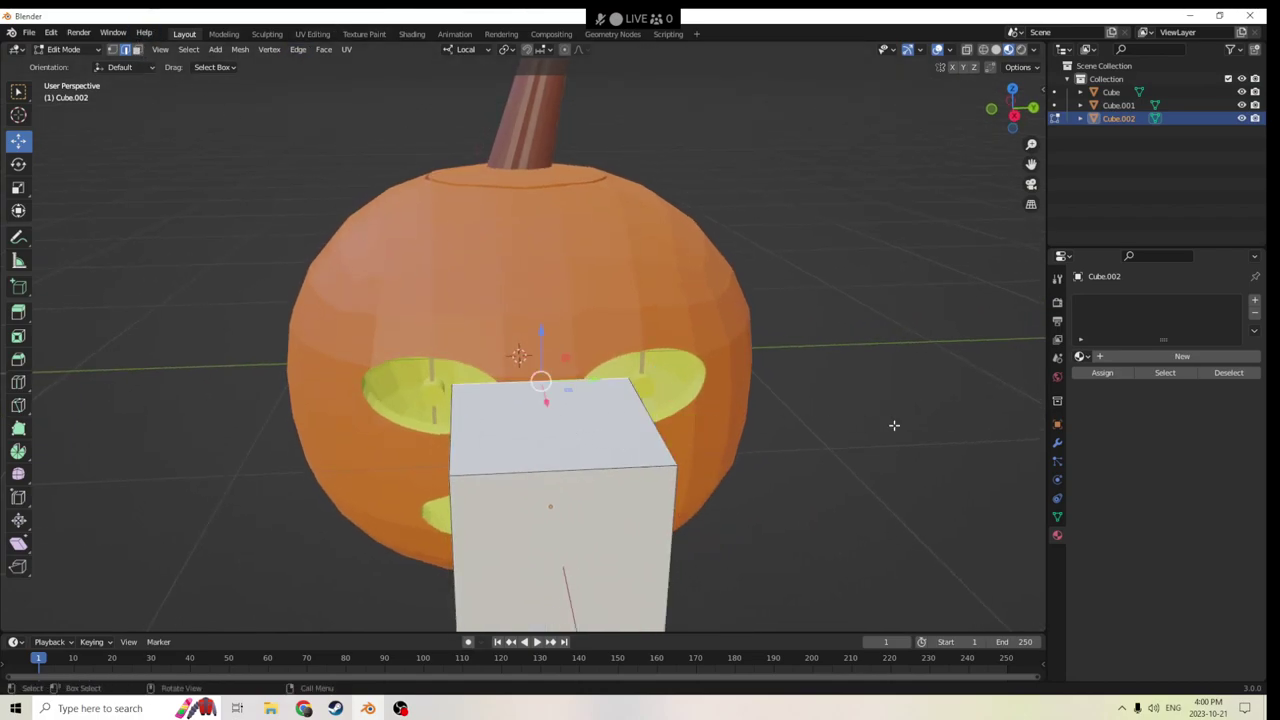
left_click(136, 50)
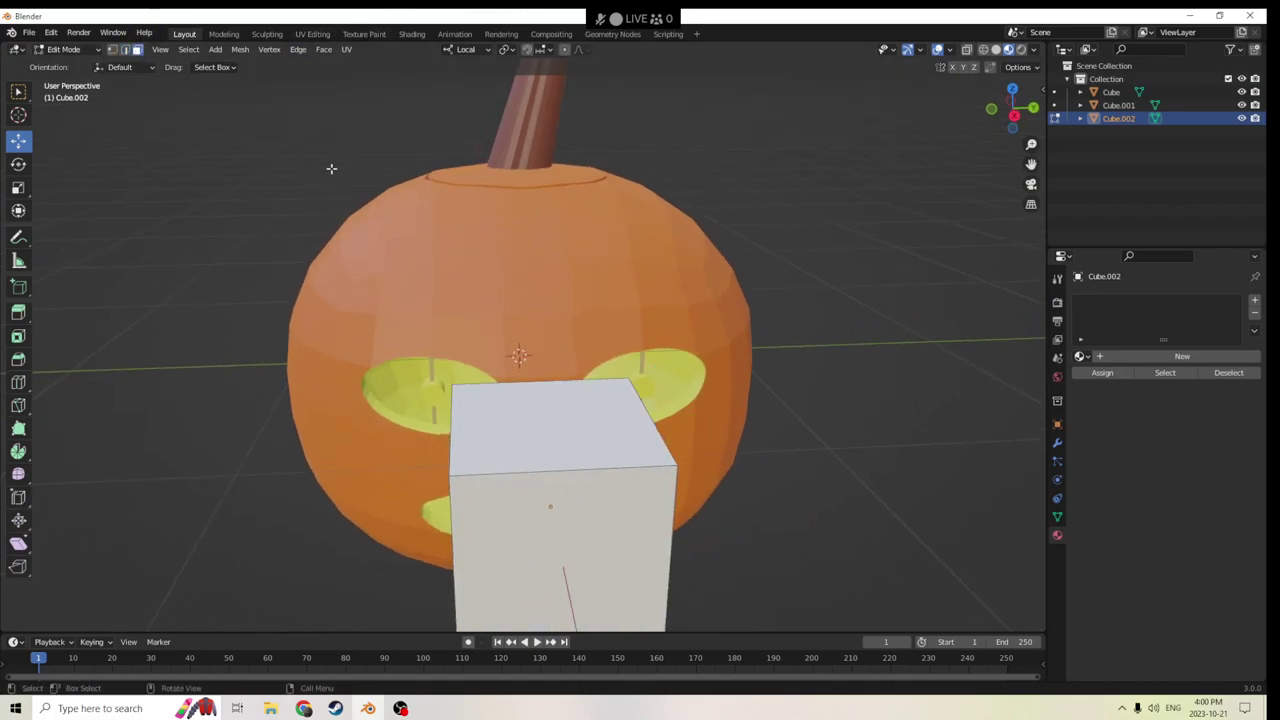
left_click(558, 431)
key("s")
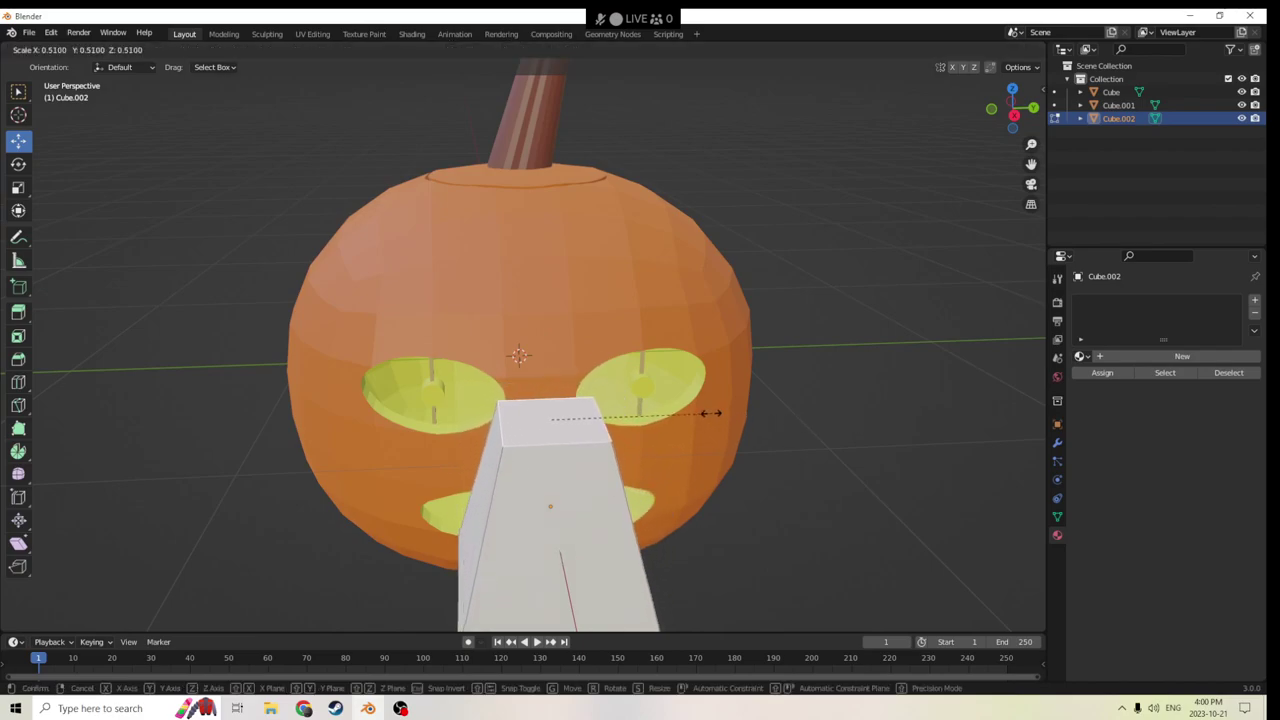
left_click(696, 414)
middle_click_drag(696, 414, 688, 364)
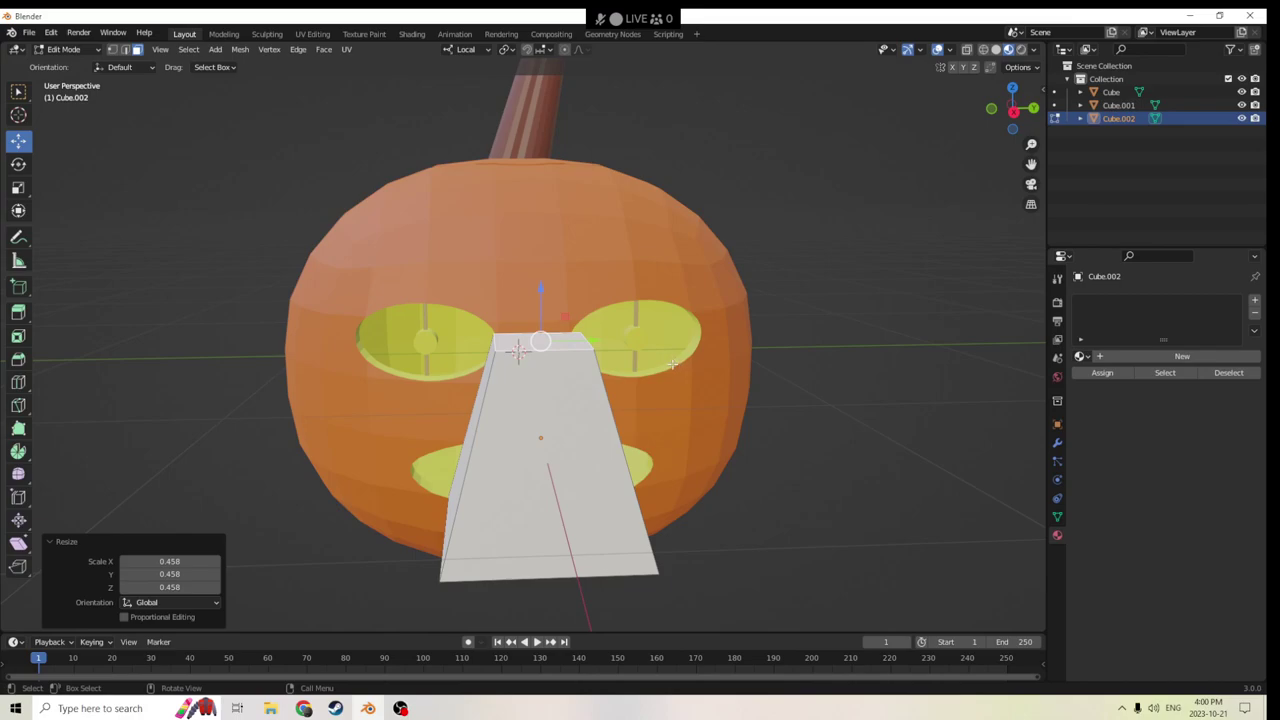
Add one centred loop cut running down the front of the tapered block and across its top.
key("ctrl+r")
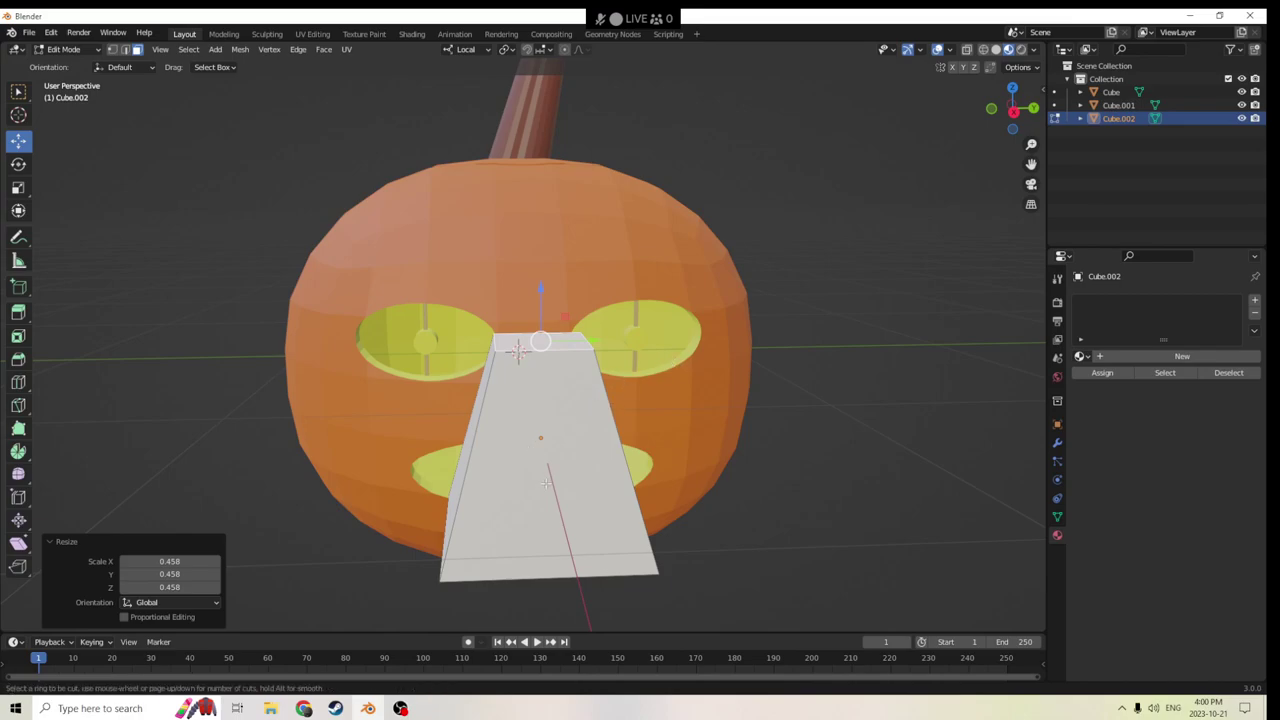
left_click(540, 342)
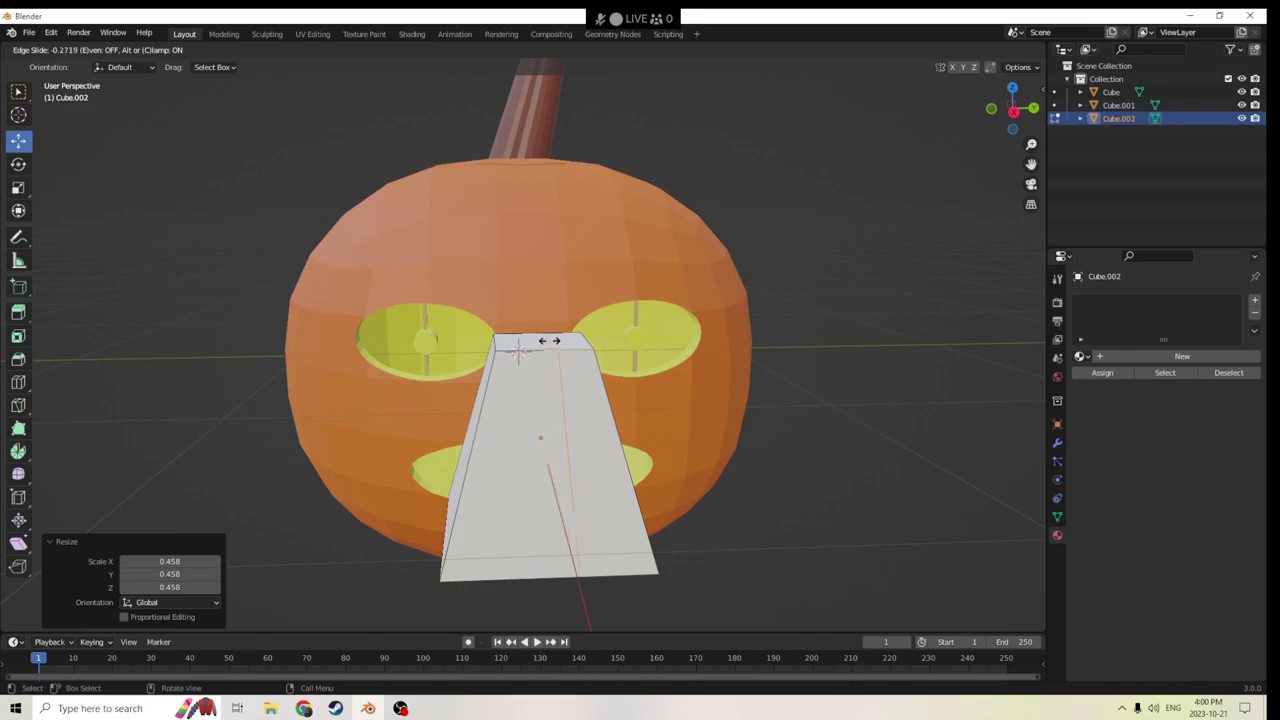
right_click(545, 342)
middle_click_drag(686, 338, 653, 336)
scroll(711, 330, "up", 2)
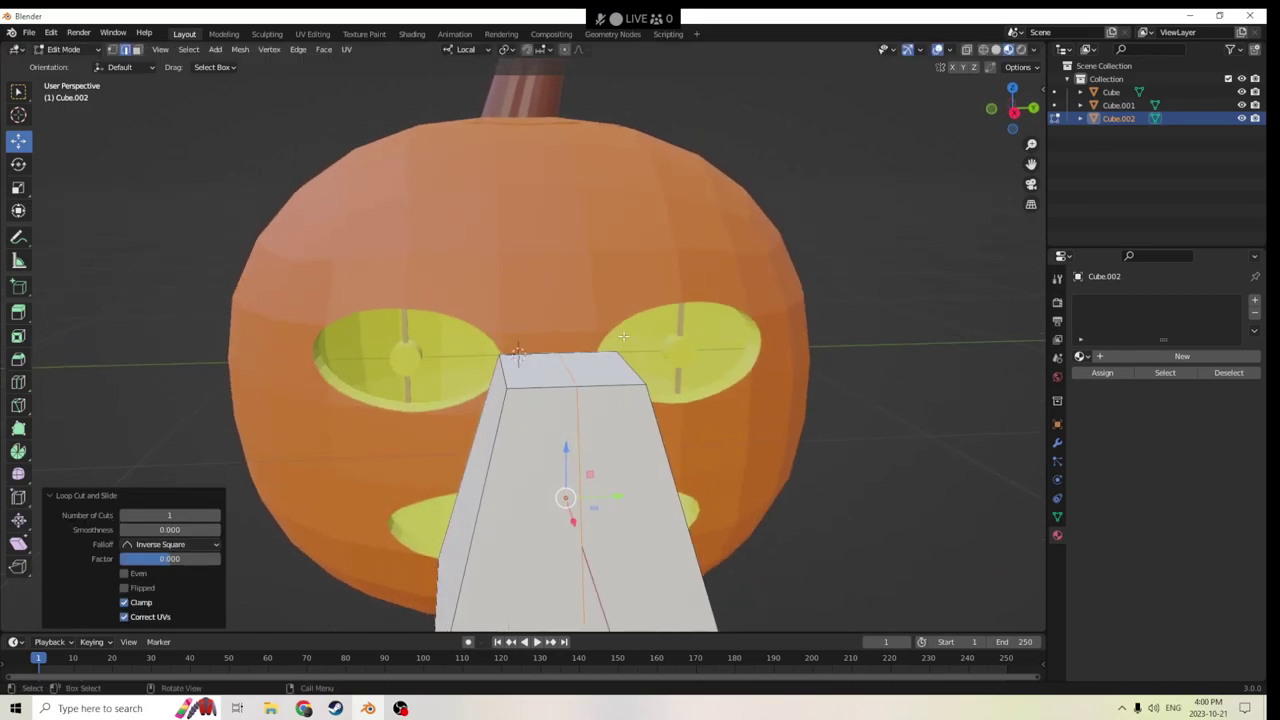
Dissolve the two side edges of the tapered block's top face so the top narrows to a single ridge.
left_click(499, 368)
left_click(630, 368, "shift")
key("x")
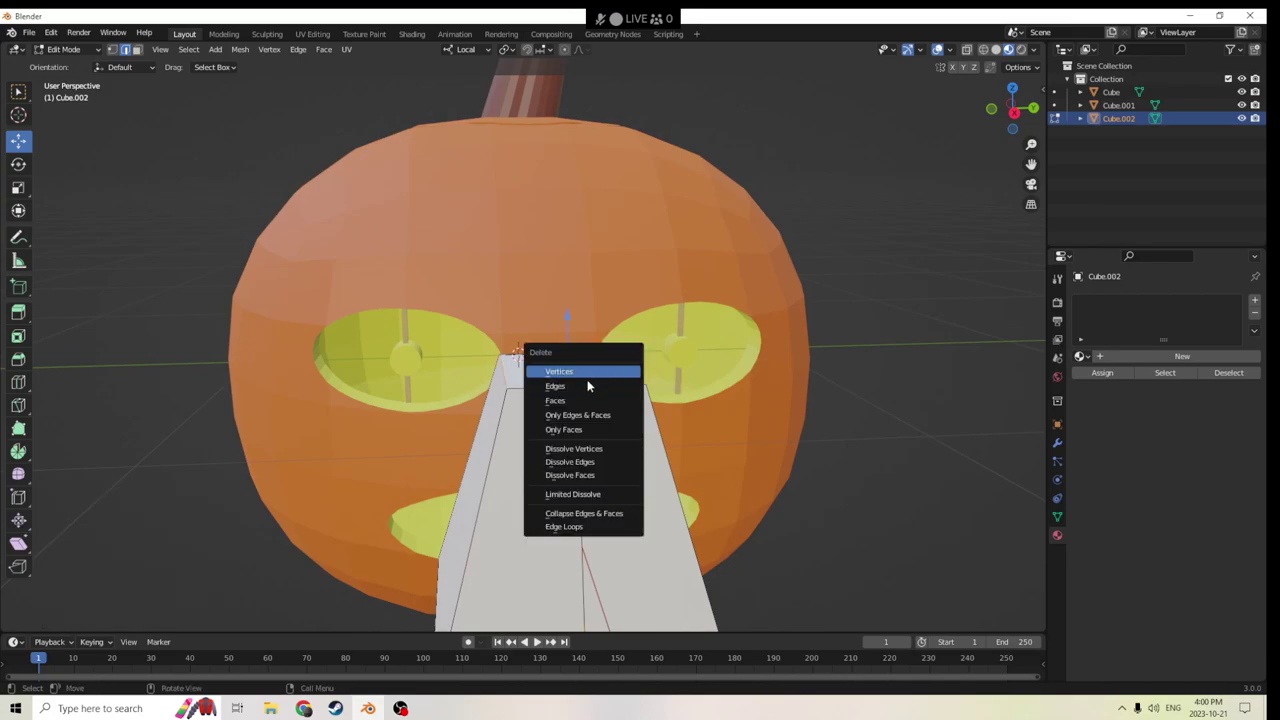
left_click(571, 461)
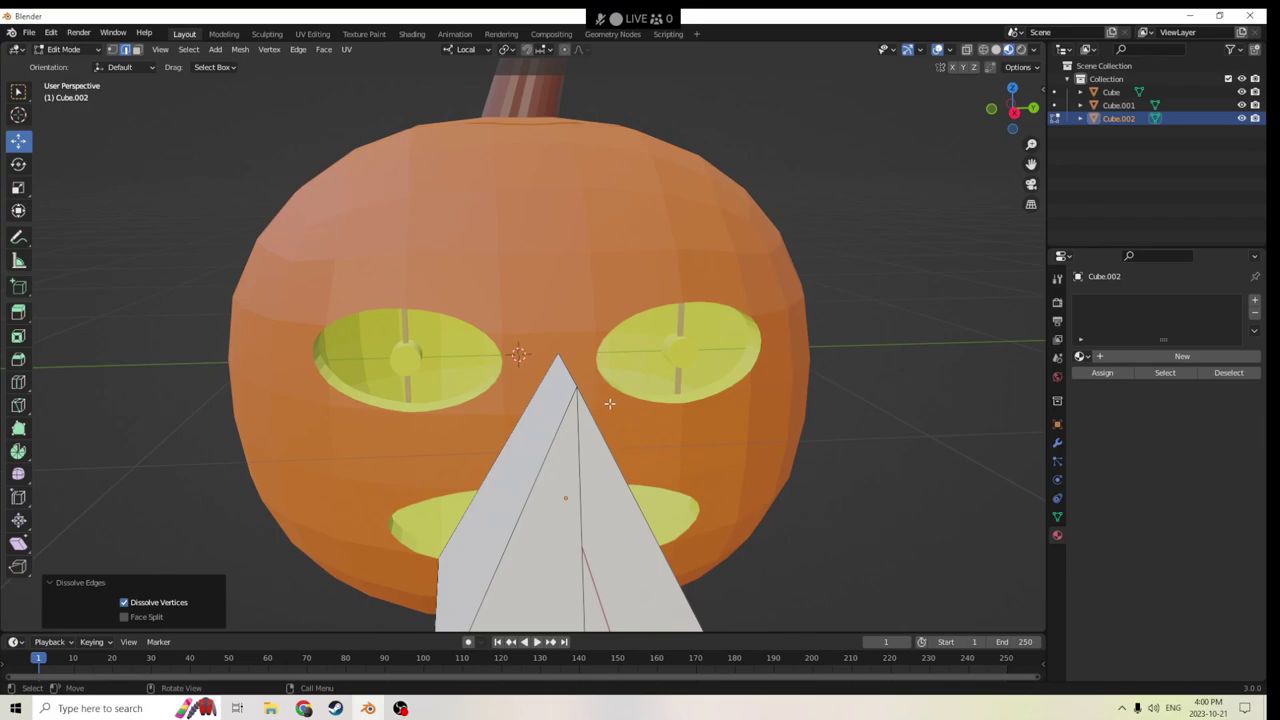
middle_click_drag(609, 403, 797, 396)
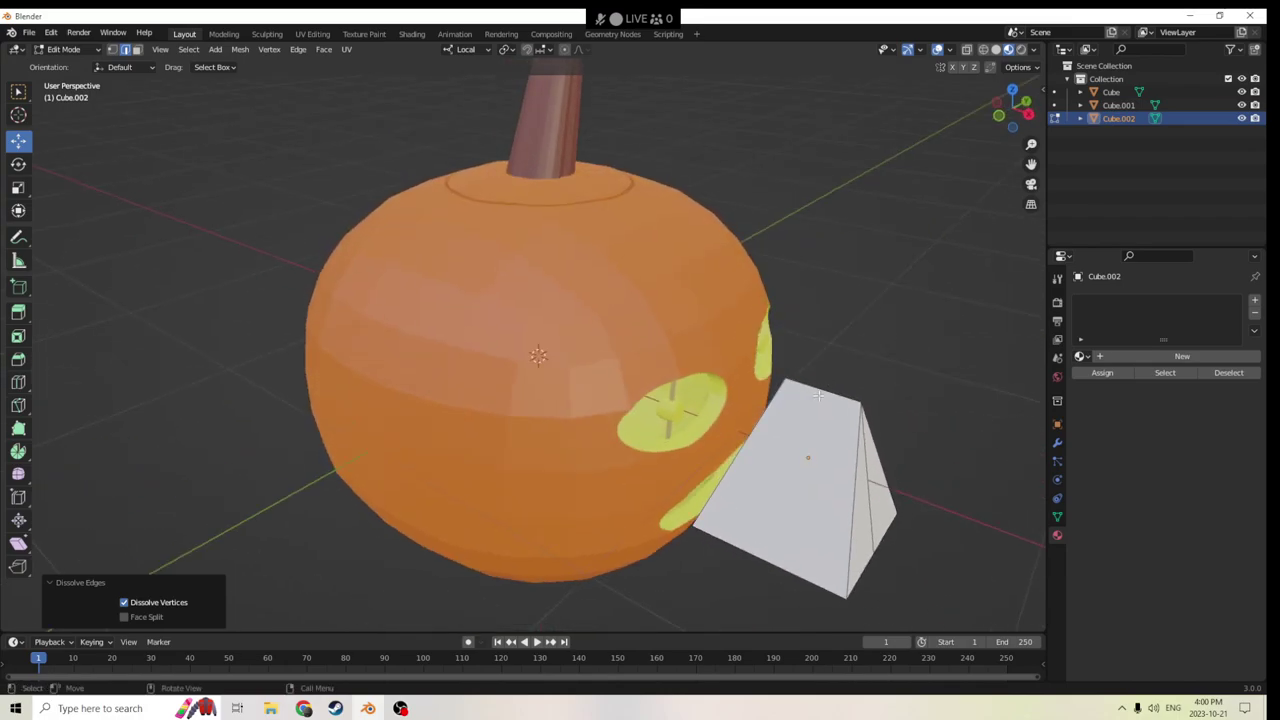
Scale the remaining top edge of the tooth shape to about 0.698 along its local X axis.
left_click(821, 390)
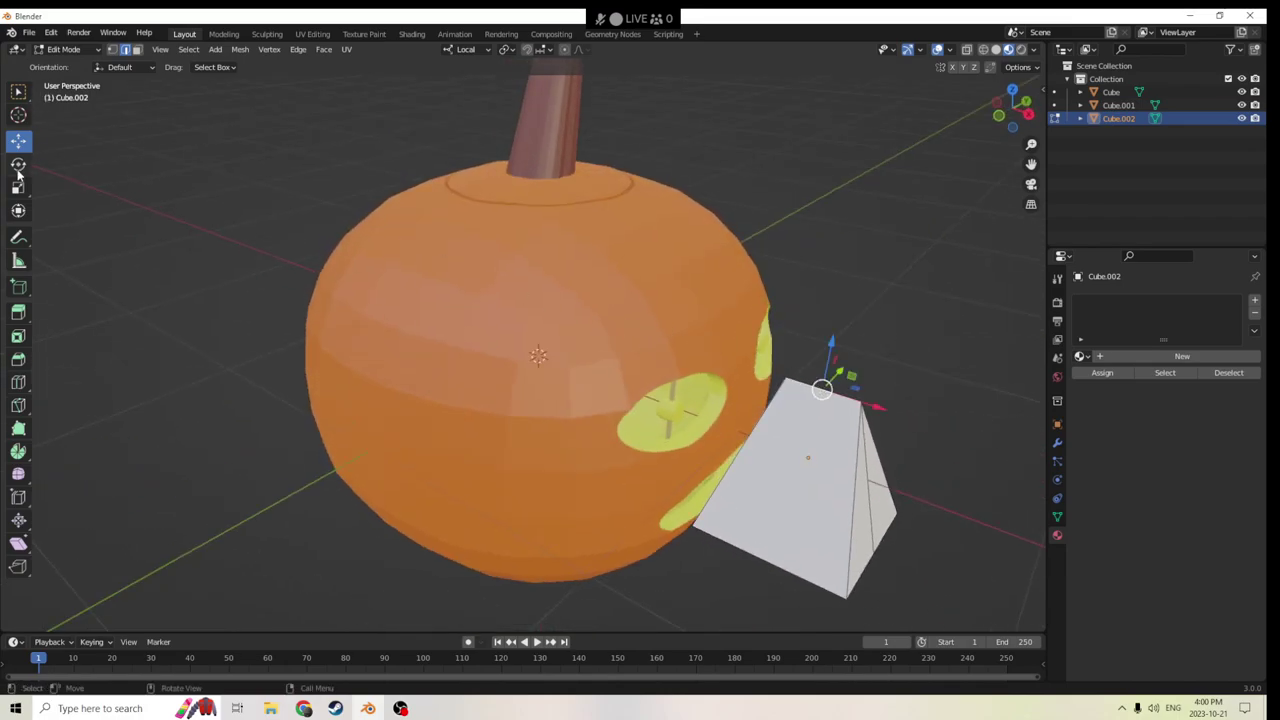
left_click(18, 186)
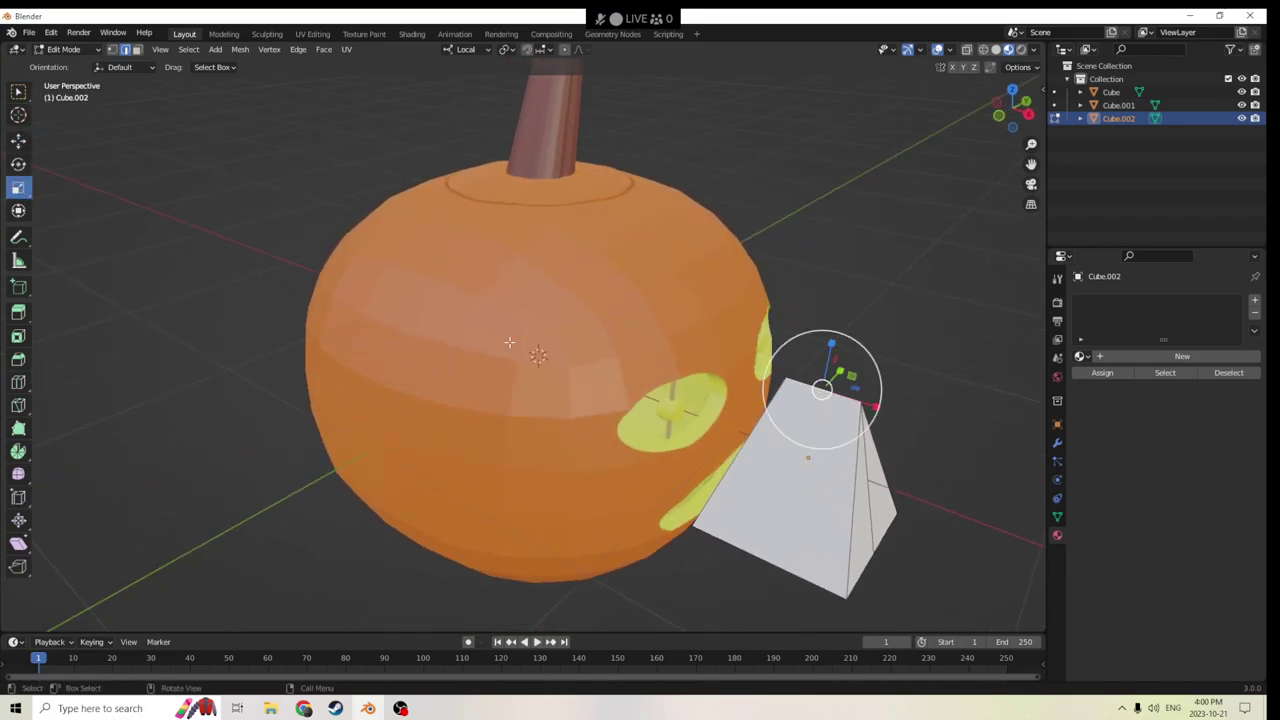
left_click_drag(876, 408, 860, 405)
middle_click_drag(860, 405, 707, 283)
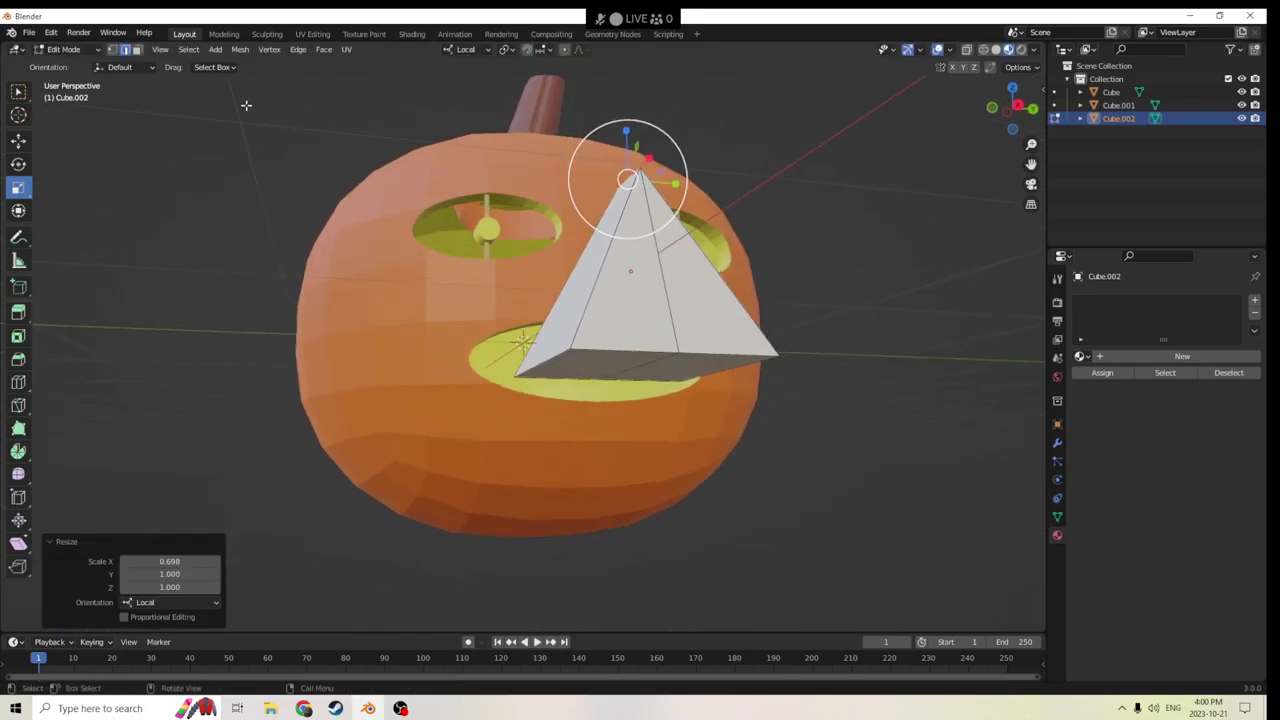
Stretch the tooth object to 1.868 along local Z and scale it uniformly down to about 0.193.
key("Tab")
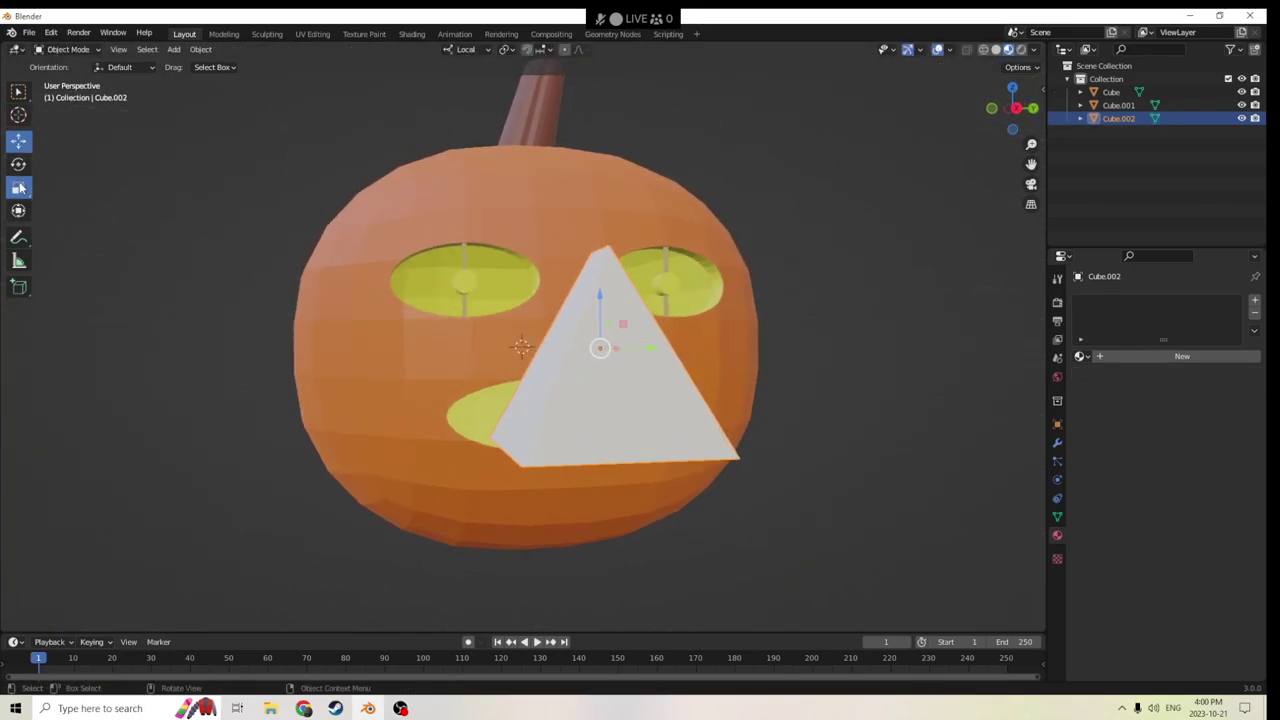
left_click(18, 187)
left_click_drag(599, 298, 603, 248)
middle_click_drag(603, 248, 987, 335)
key("s")
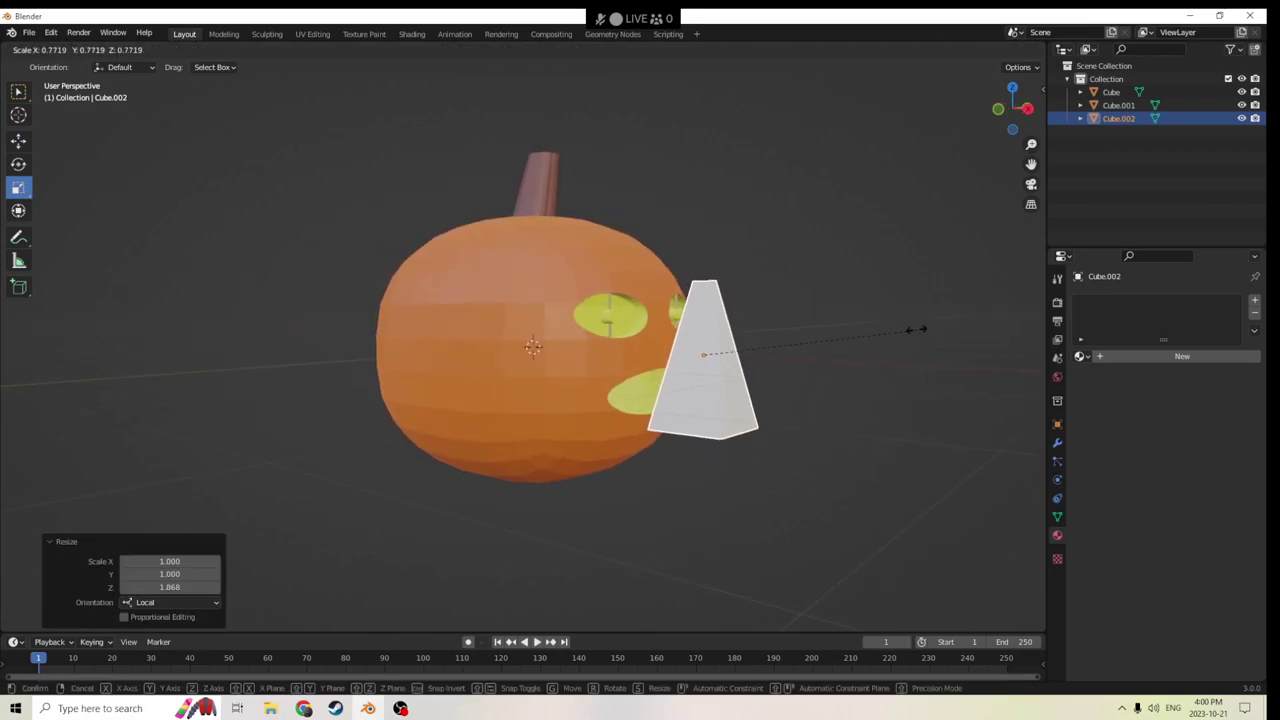
left_click(768, 342)
scroll(634, 312, "up", 2)
middle_click_drag(634, 318, 560, 300)
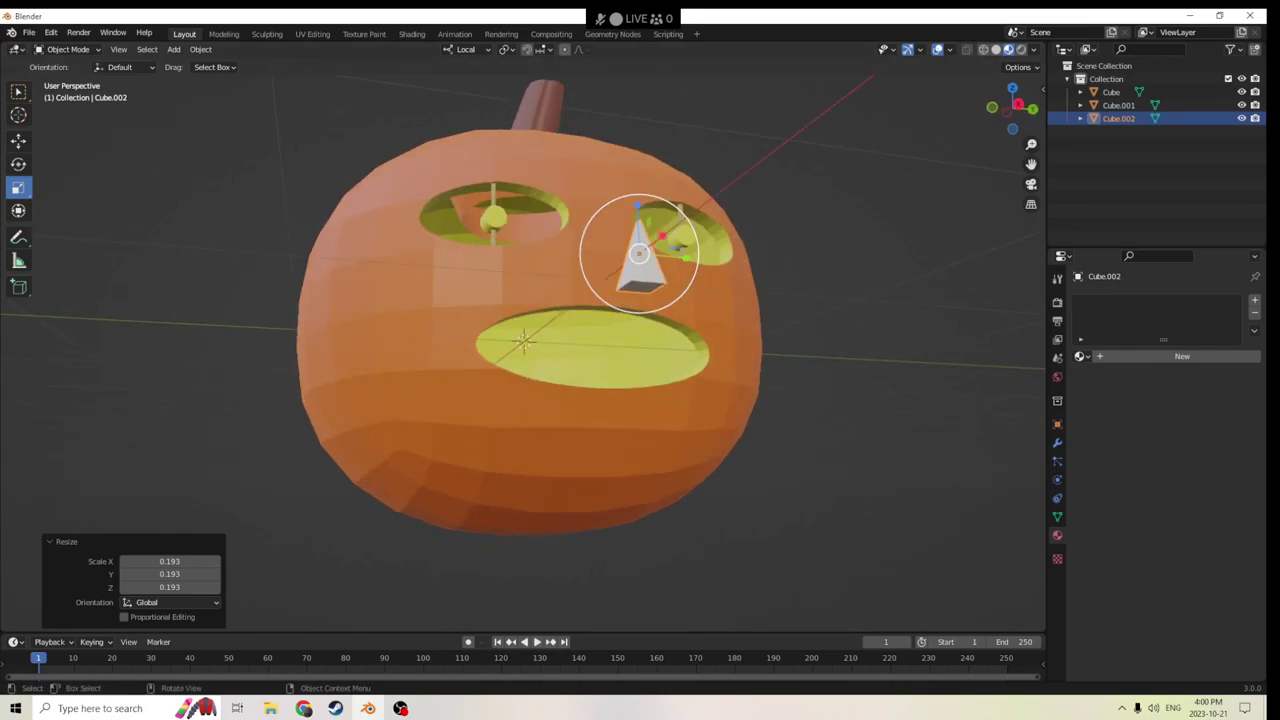
Lower the tooth to mouth level and move it back along its X axis into the mouth opening.
left_click(20, 143)
left_click_drag(638, 206, 640, 292)
middle_click_drag(640, 300, 746, 357)
left_click_drag(869, 449, 750, 432)
scroll(776, 419, "up", 3)
Scale the tooth to 0.320 and shift it along its local X and Z axes onto the mouth's lower rim.
key("s")
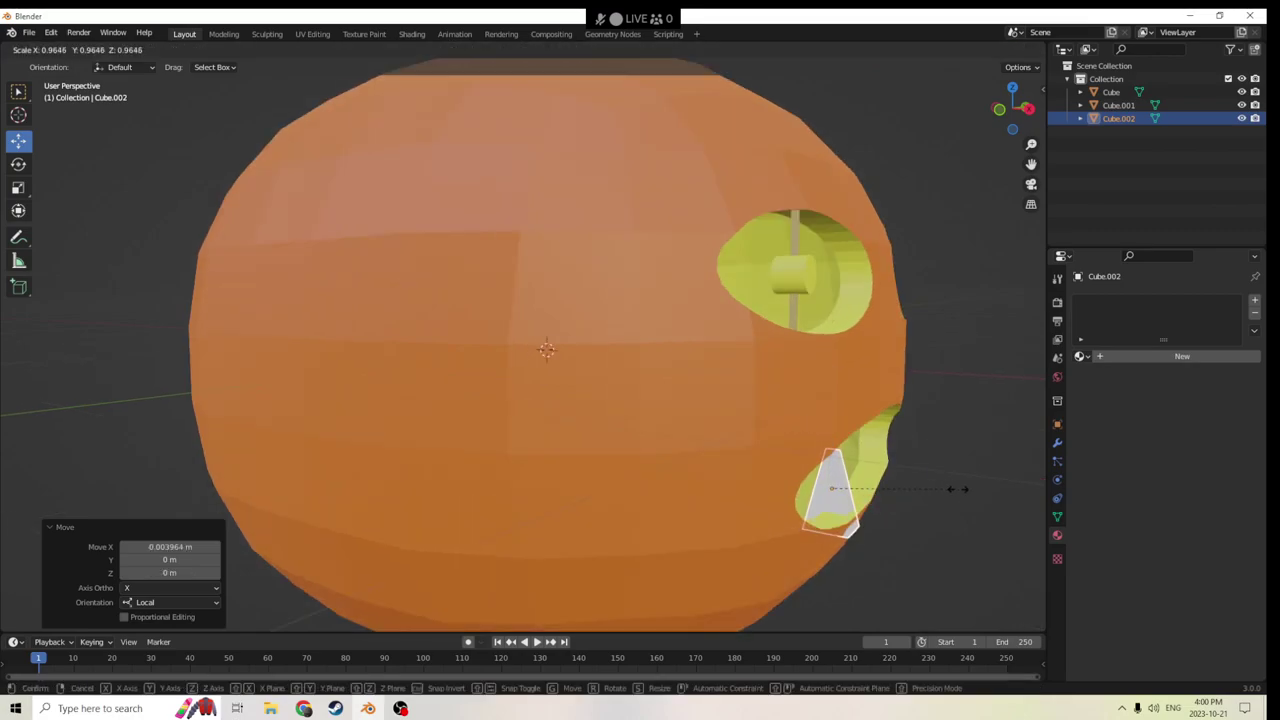
left_click(876, 488)
key("g")
key("x")
key("x")
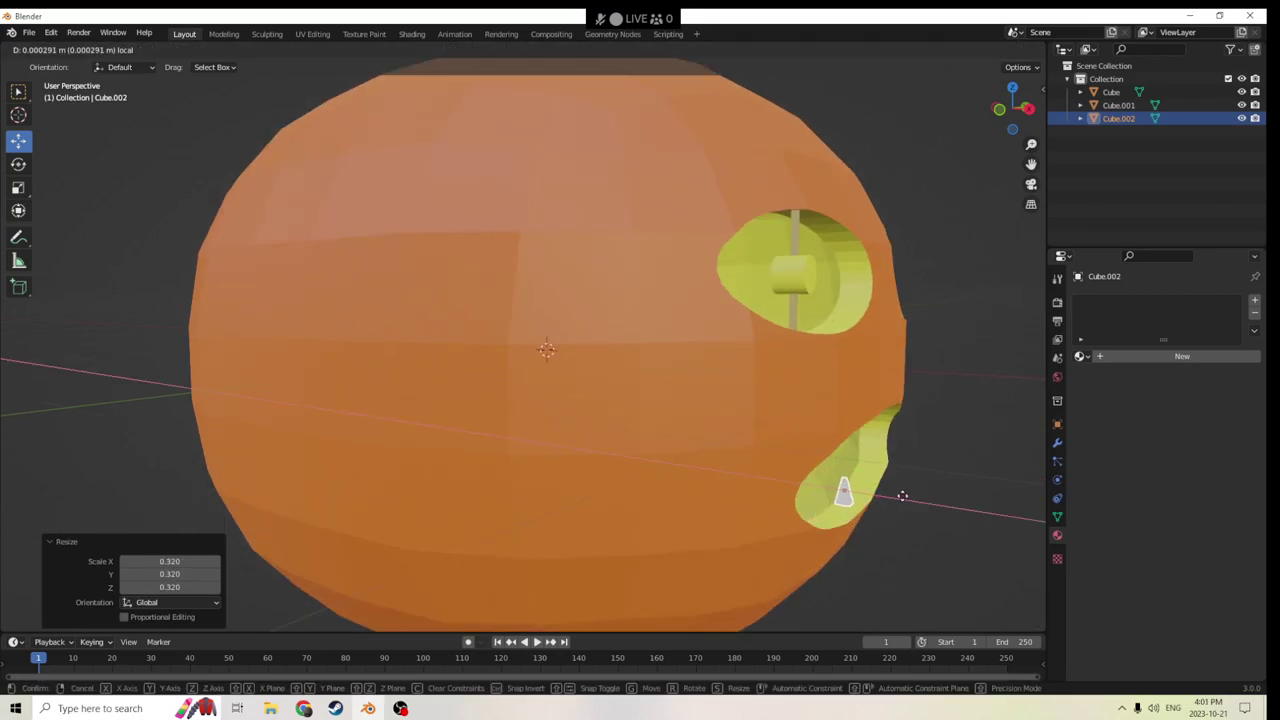
left_click(910, 501)
key("g")
key("z")
key("z")
left_click(805, 411)
middle_click_drag(805, 411, 771, 458)
Lower the whole tooth by about 0.000071 m along local Z into the mouth's lower rim.
key("Tab")
scroll(824, 527, "up", 2)
left_click(18, 141)
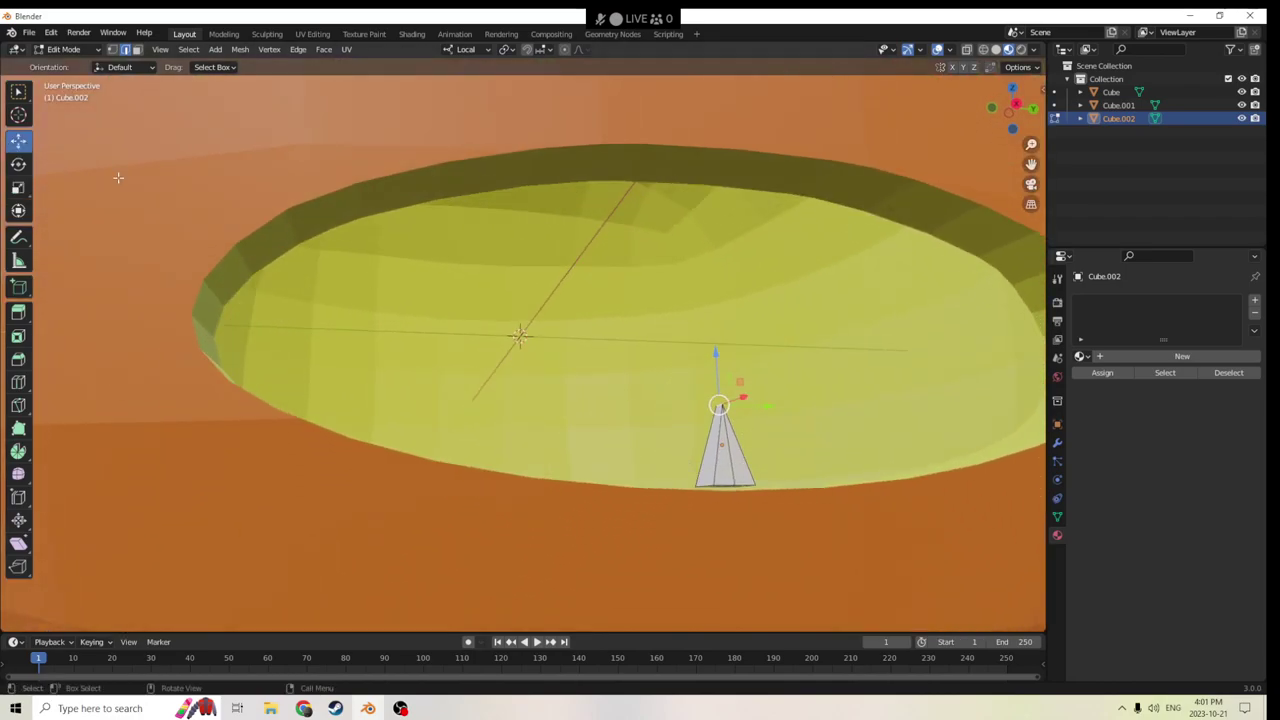
left_click_drag(715, 358, 718, 398)
key("Tab")
Move the tooth slightly back along its X axis within the thickness of the mouth's lower rim.
middle_click_drag(718, 398, 884, 487)
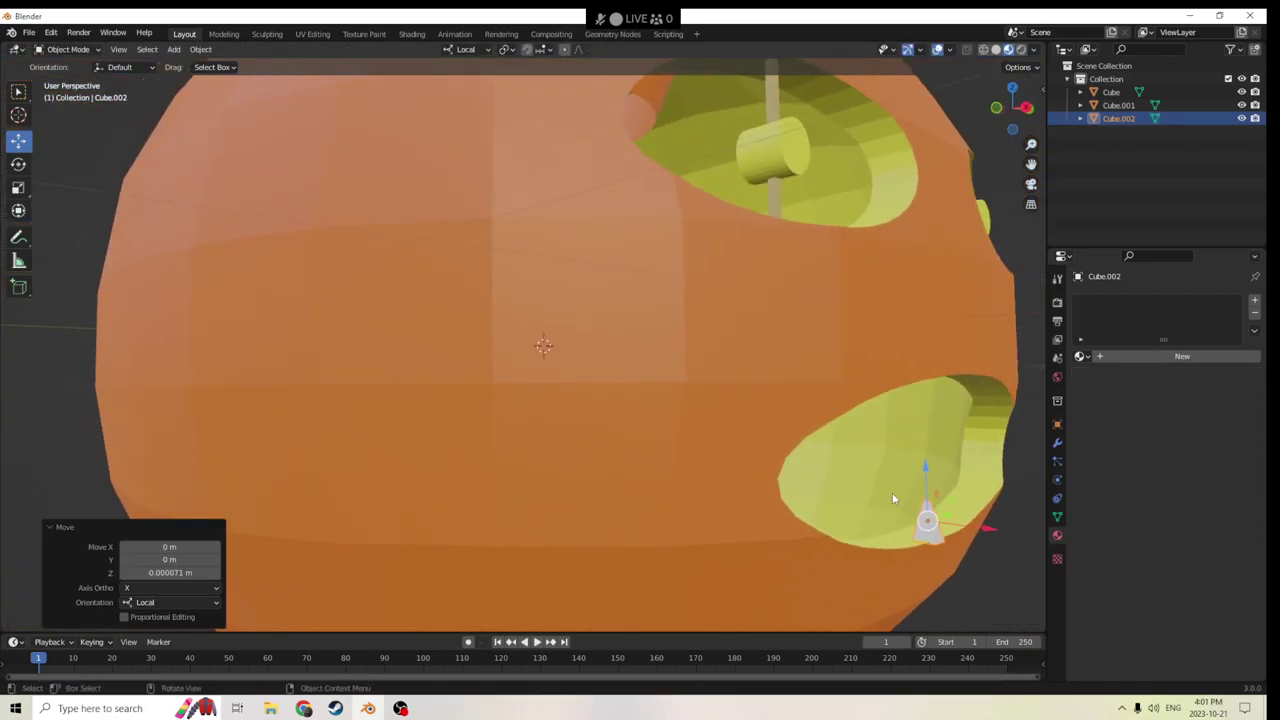
left_click_drag(994, 537, 977, 526)
middle_click_drag(976, 524, 790, 412)
scroll(909, 475, "up", 3)
scroll(852, 460, "down", 3)
key("Tab")
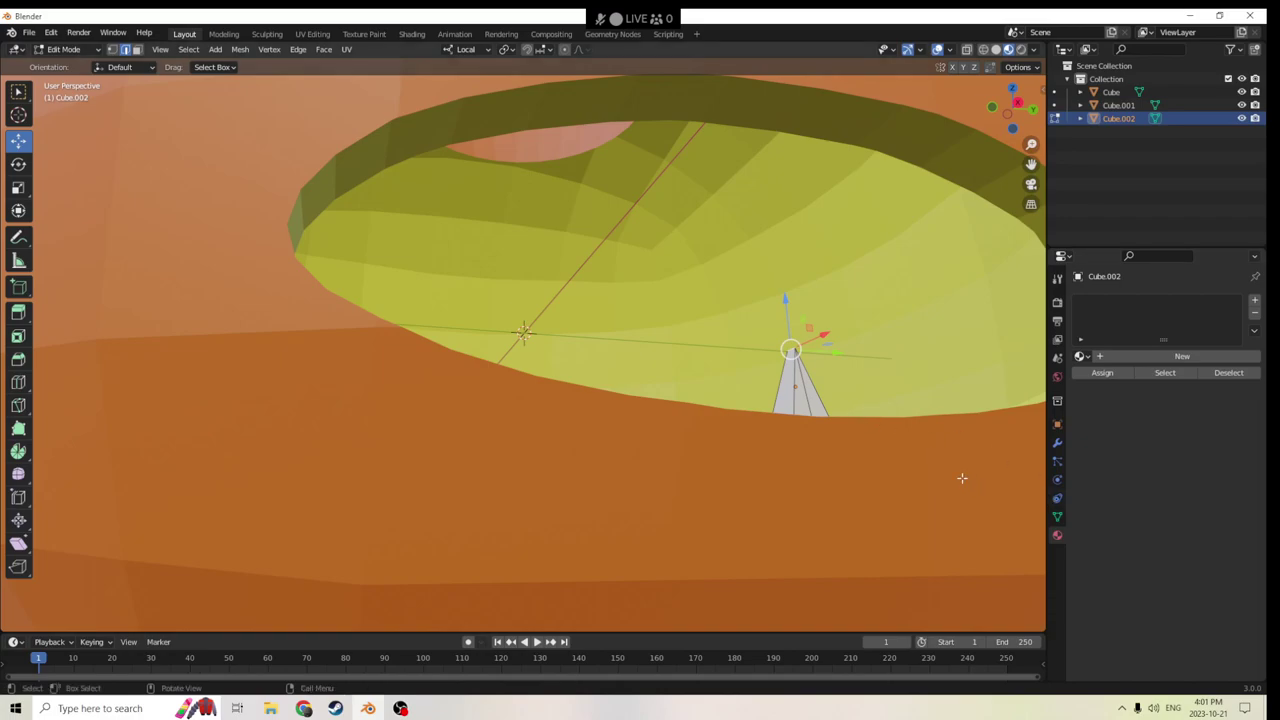
scroll(968, 482, "down", 8)
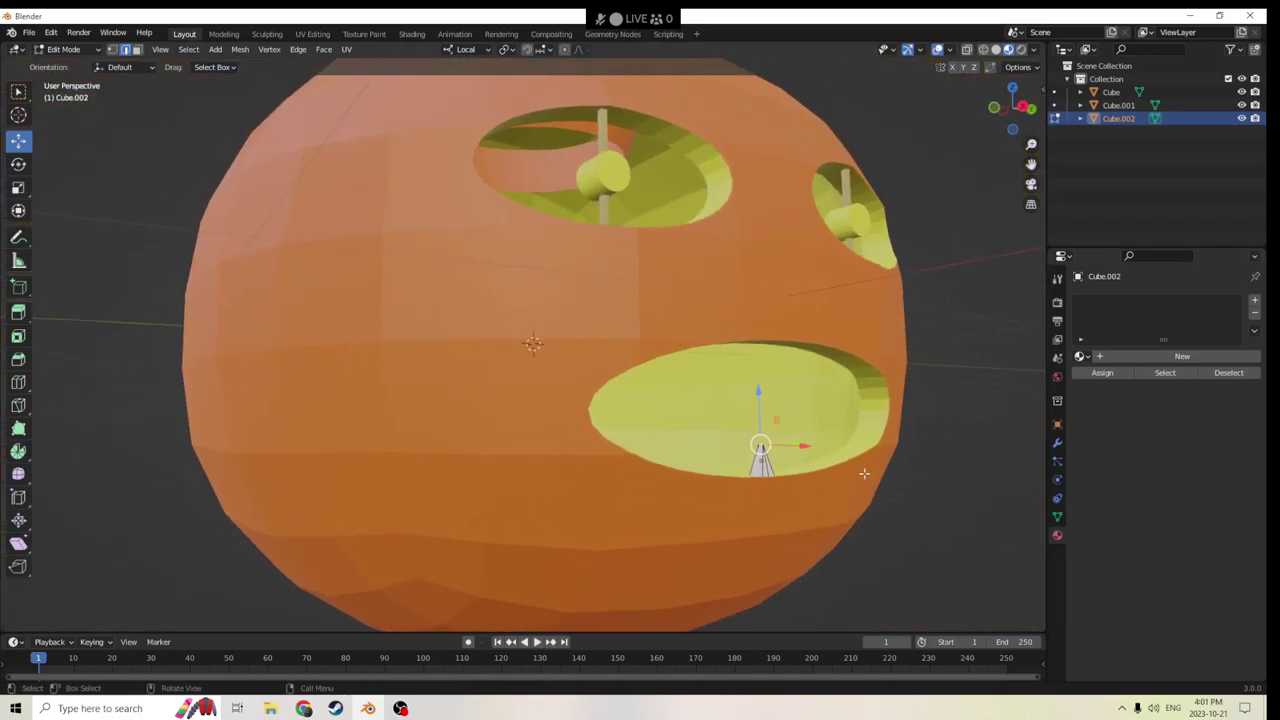
Join the tooth into the pumpkin body as one object.
key("Tab")
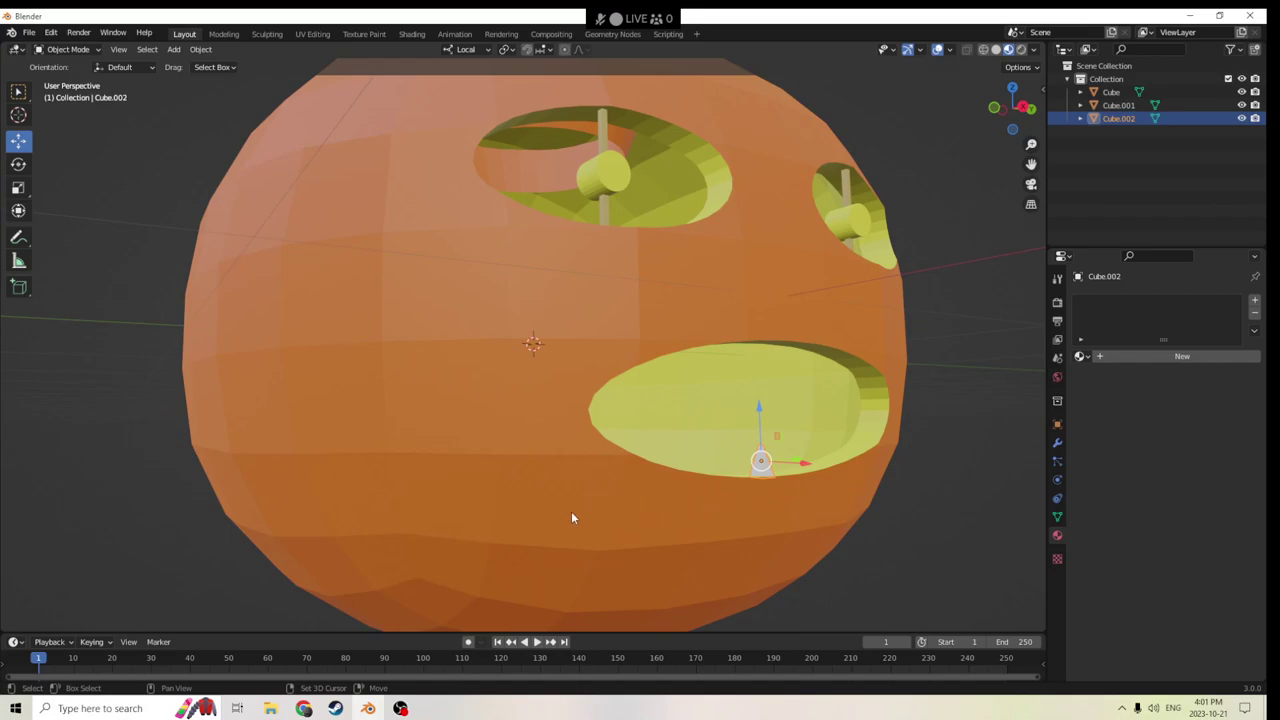
left_click(762, 464)
left_click(762, 470)
left_click(526, 501, "shift")
key("ctrl+j")
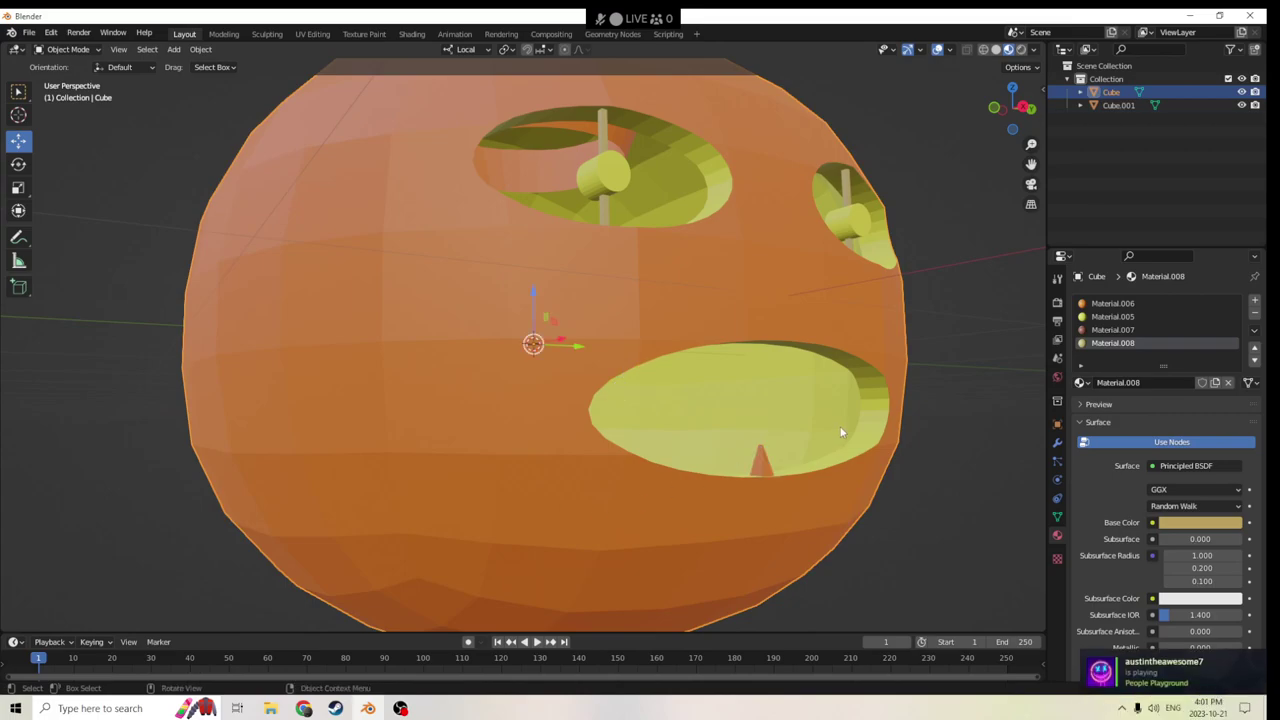
Select the whole linked tooth in the pumpkin mesh and assign it the yellow Material.005.
scroll(944, 435, "up", 1)
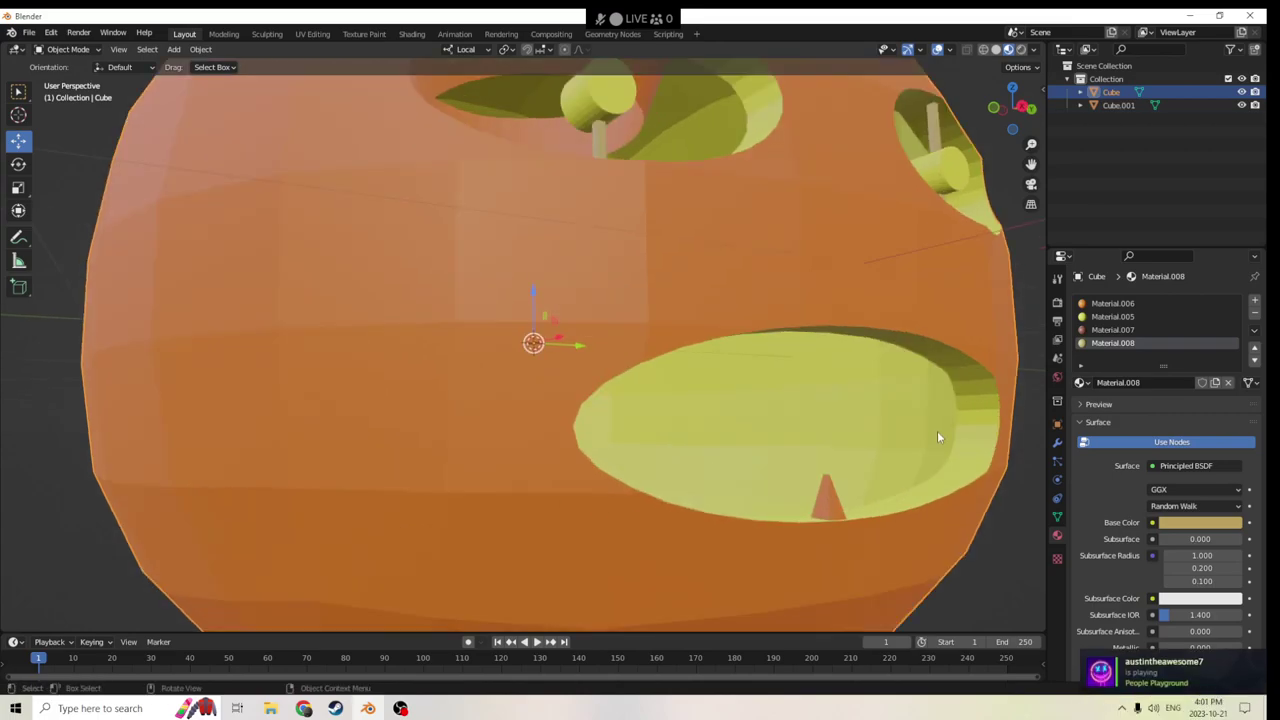
key("Tab")
middle_click_drag(938, 438, 903, 403)
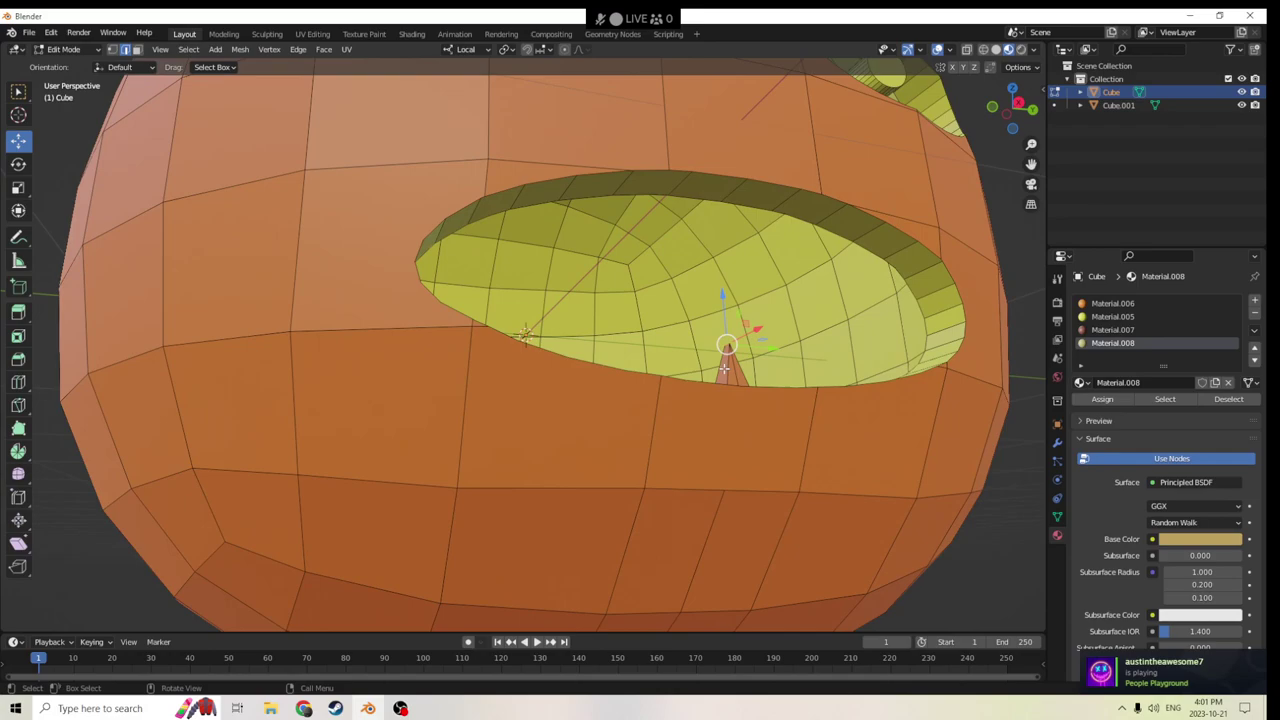
left_click(998, 546)
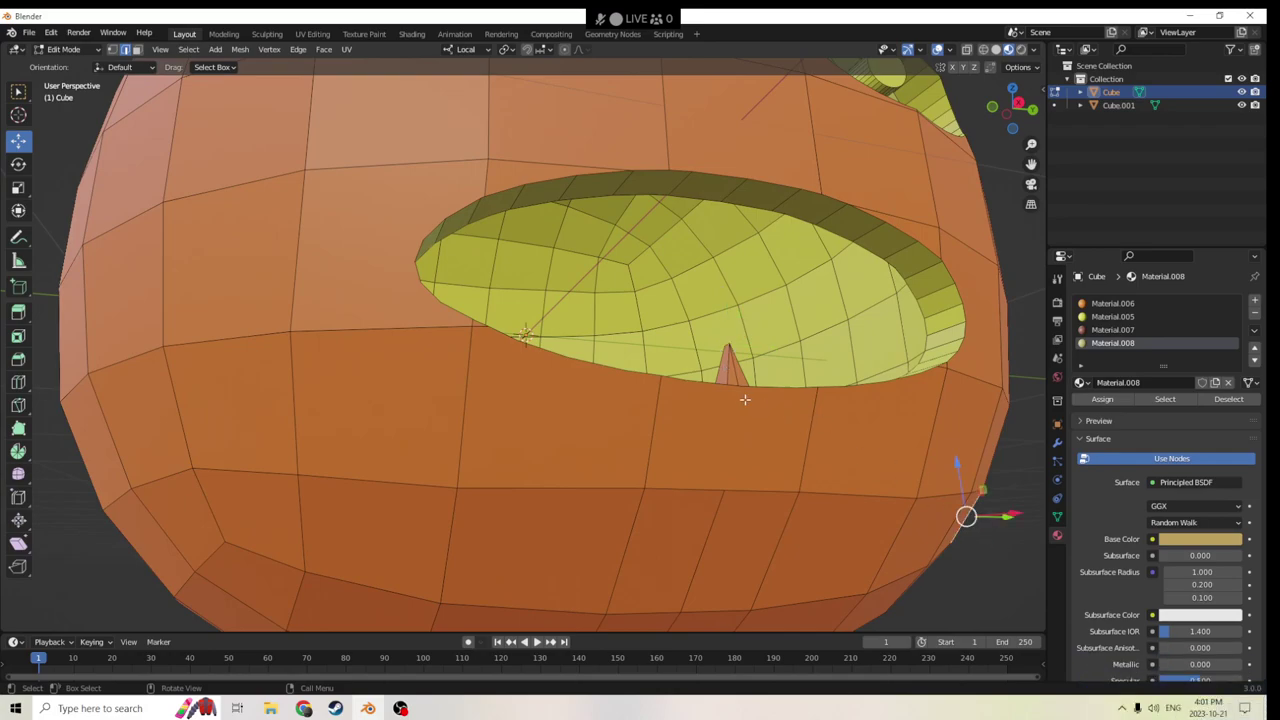
left_click(1016, 582)
key("3")
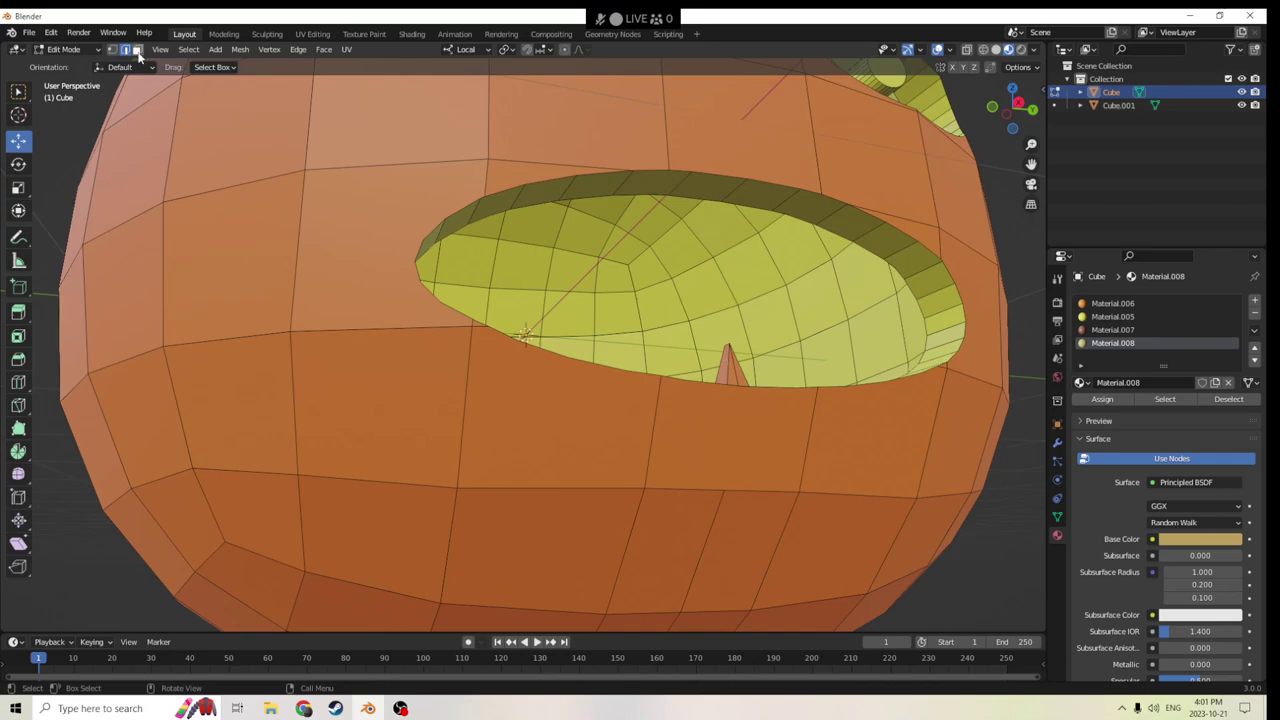
key("l")
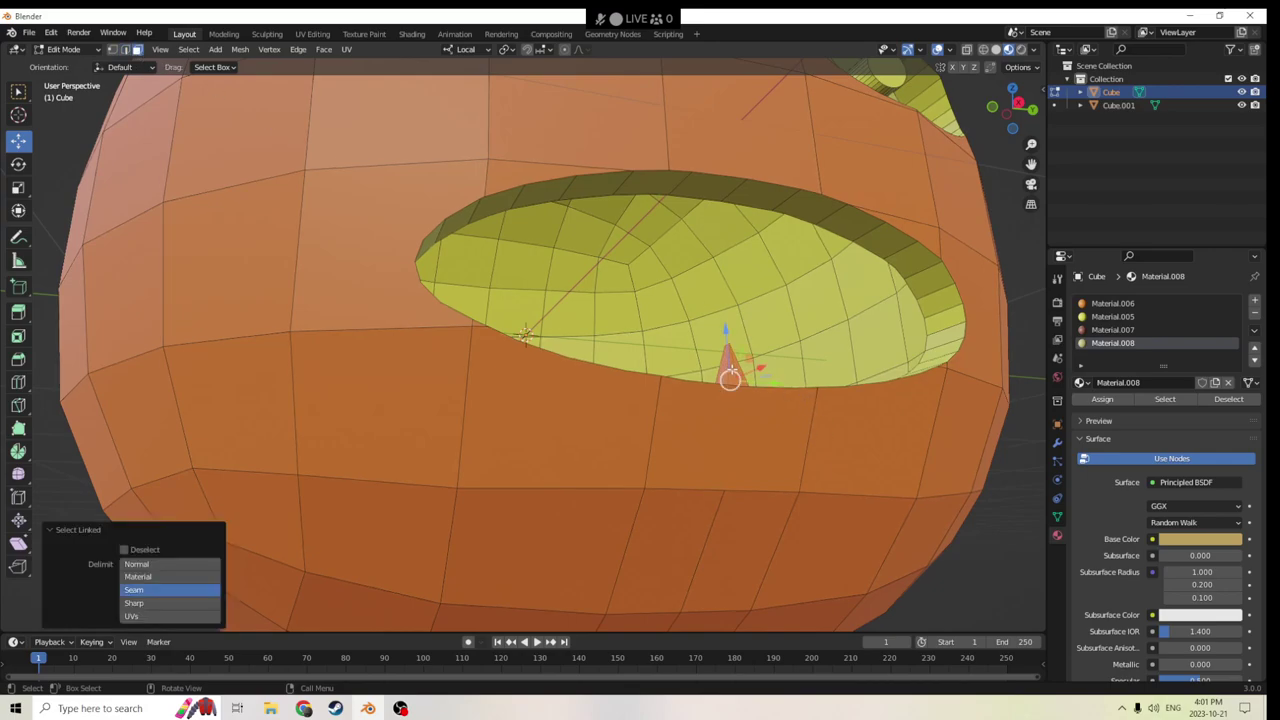
middle_click_drag(737, 358, 820, 420)
left_click(1112, 316)
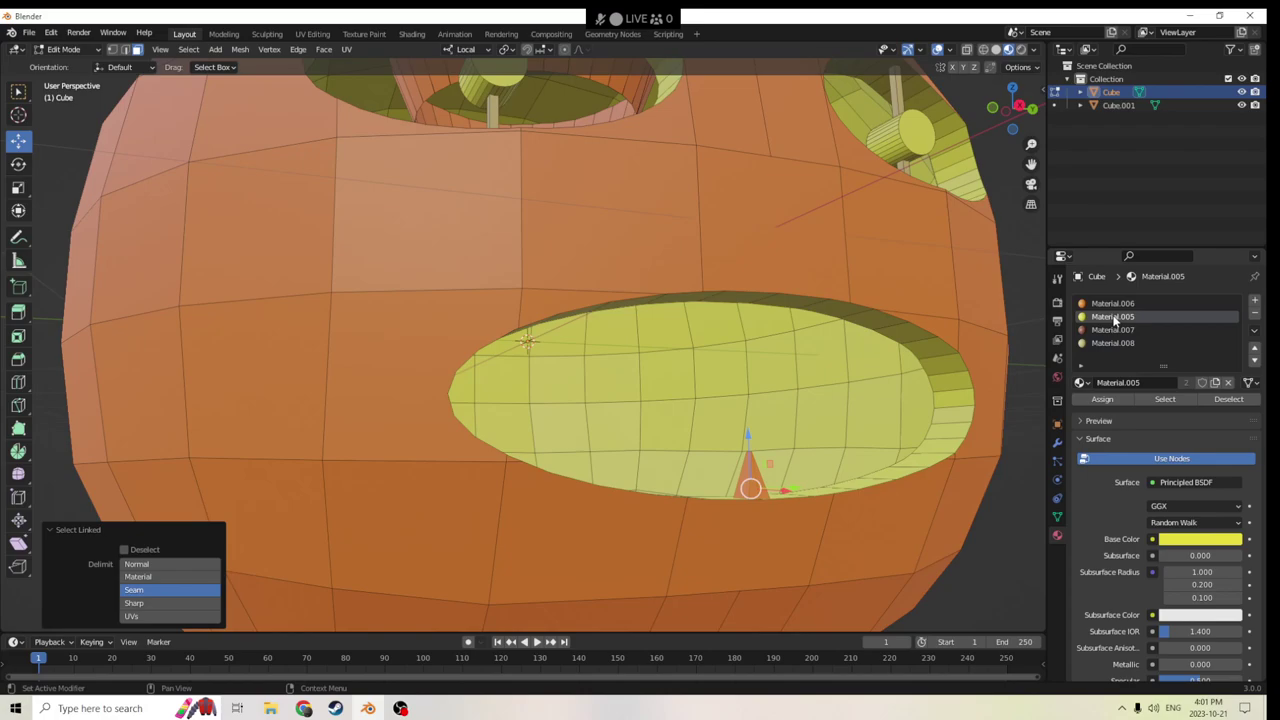
left_click(1102, 399)
Assign the orange Material.006 to only the tooth's front face, then clear the selection.
middle_click_drag(900, 460, 964, 482)
key("alt+a")
left_click(601, 461)
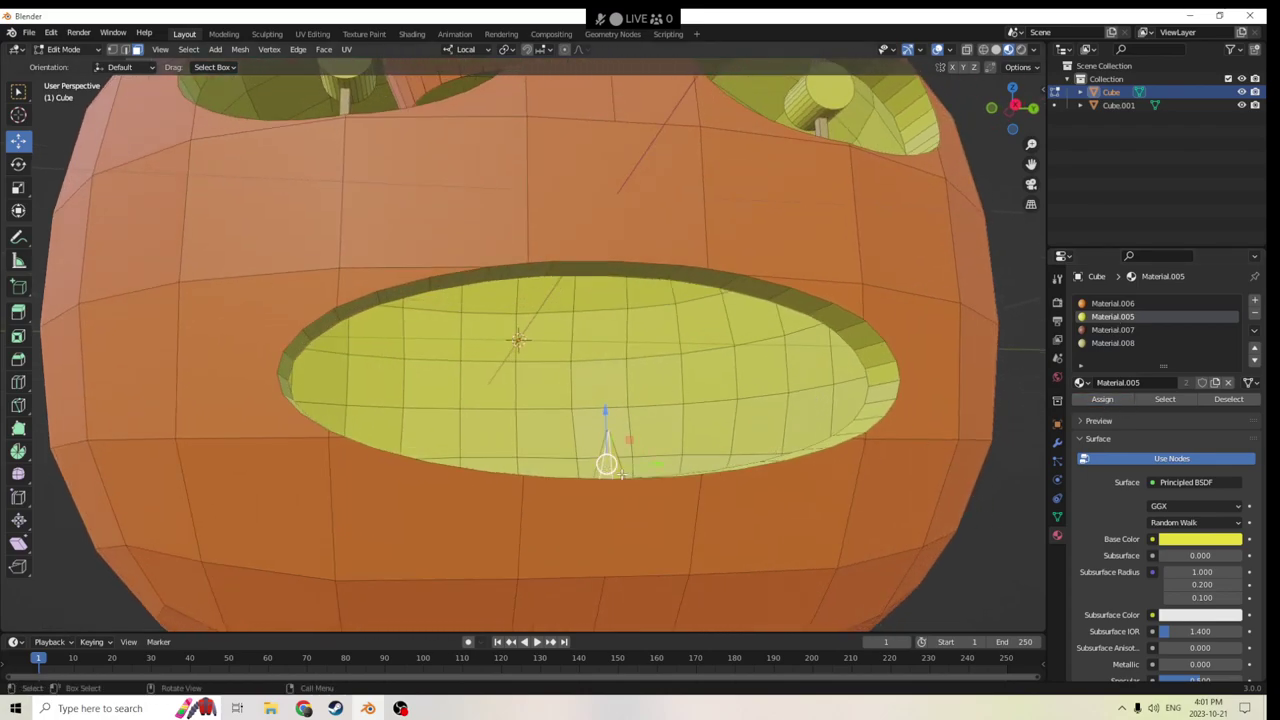
left_click(617, 467, "shift")
left_click(1121, 304)
left_click(1102, 399)
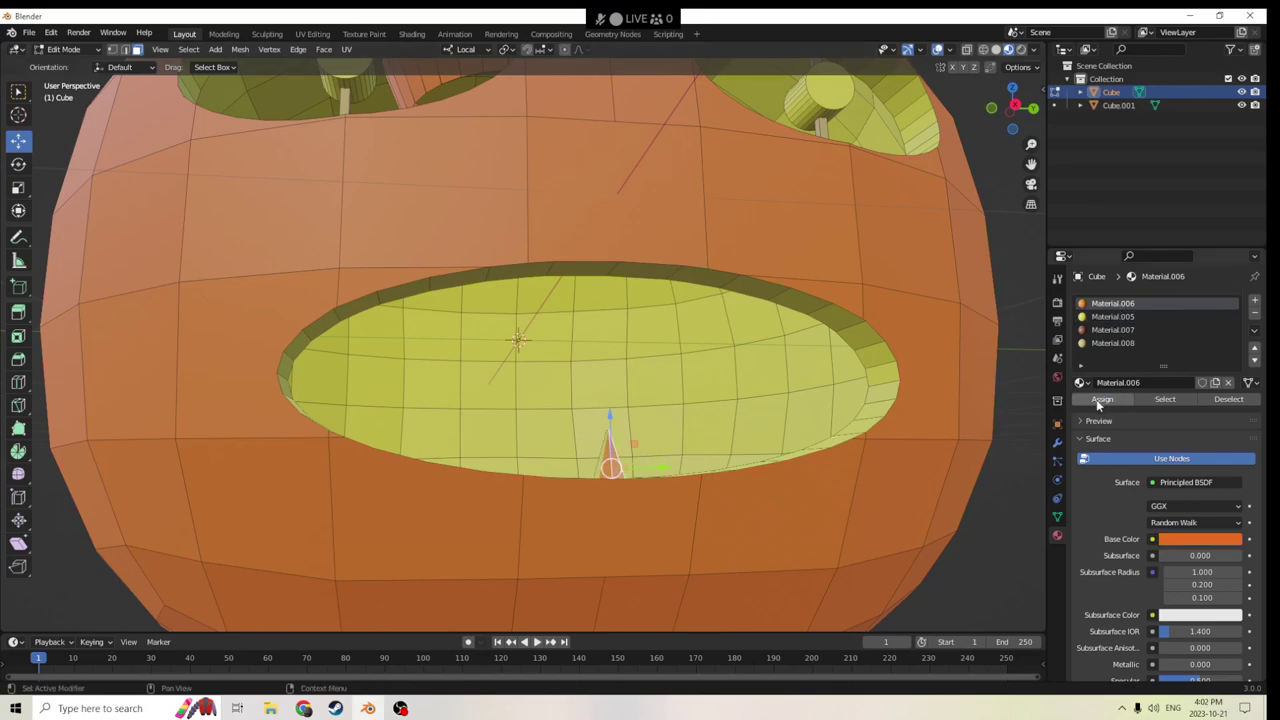
scroll(893, 377, "down", 4)
middle_click_drag(893, 377, 899, 367)
left_click(958, 436)
Select all linked tooth geometry and separate it from the pumpkin body into its own object.
scroll(927, 418, "up", 2)
middle_click_drag(927, 418, 840, 403)
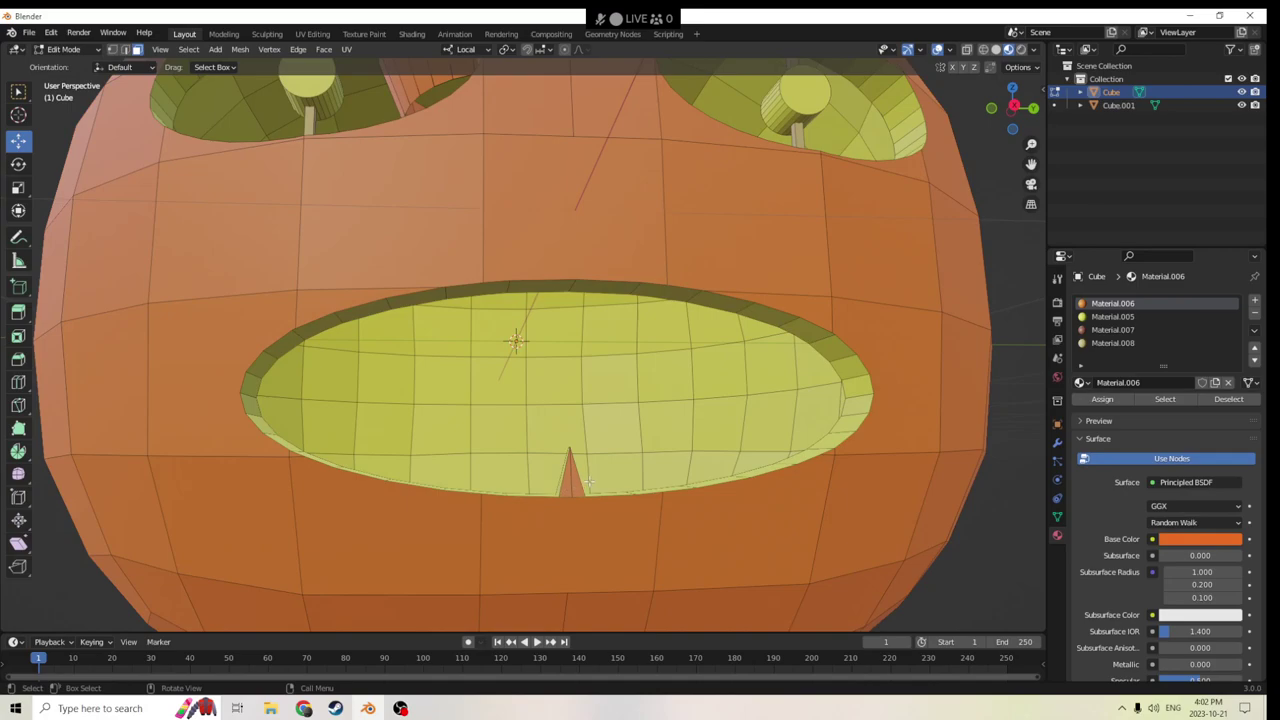
key("l")
scroll(570, 473, "down", 1)
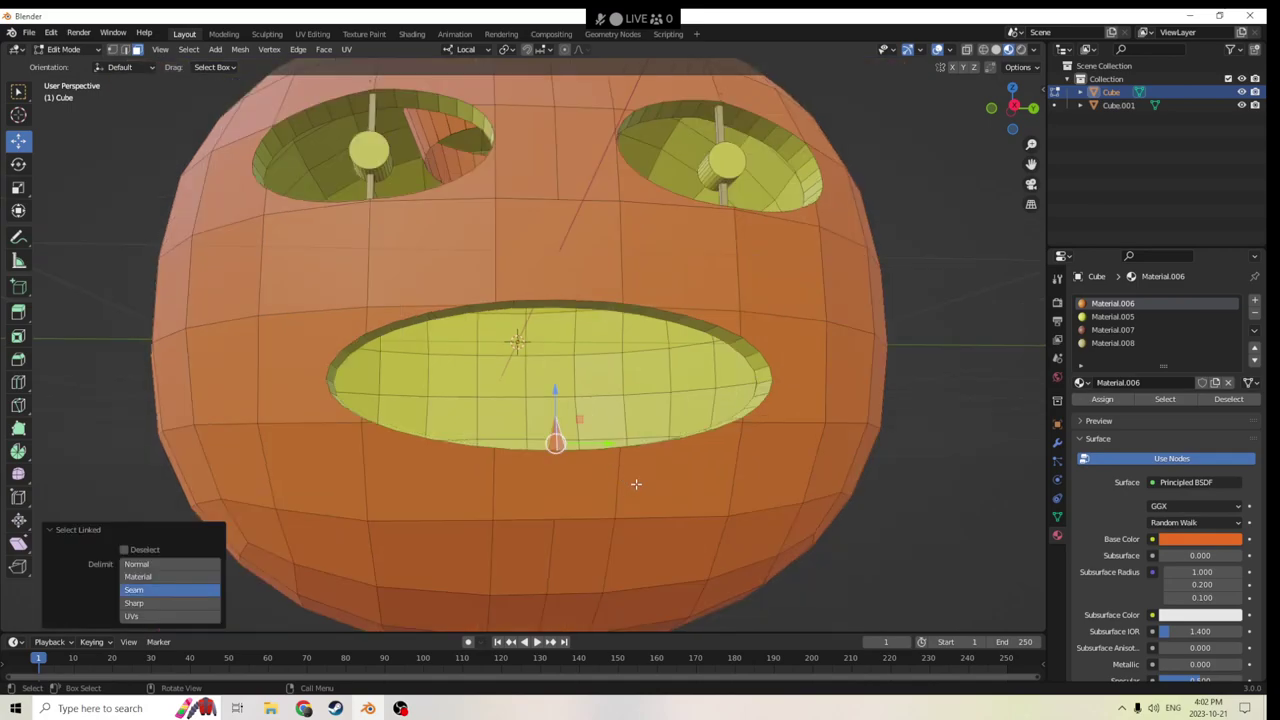
middle_click_drag(631, 480, 743, 493)
left_click(973, 487)
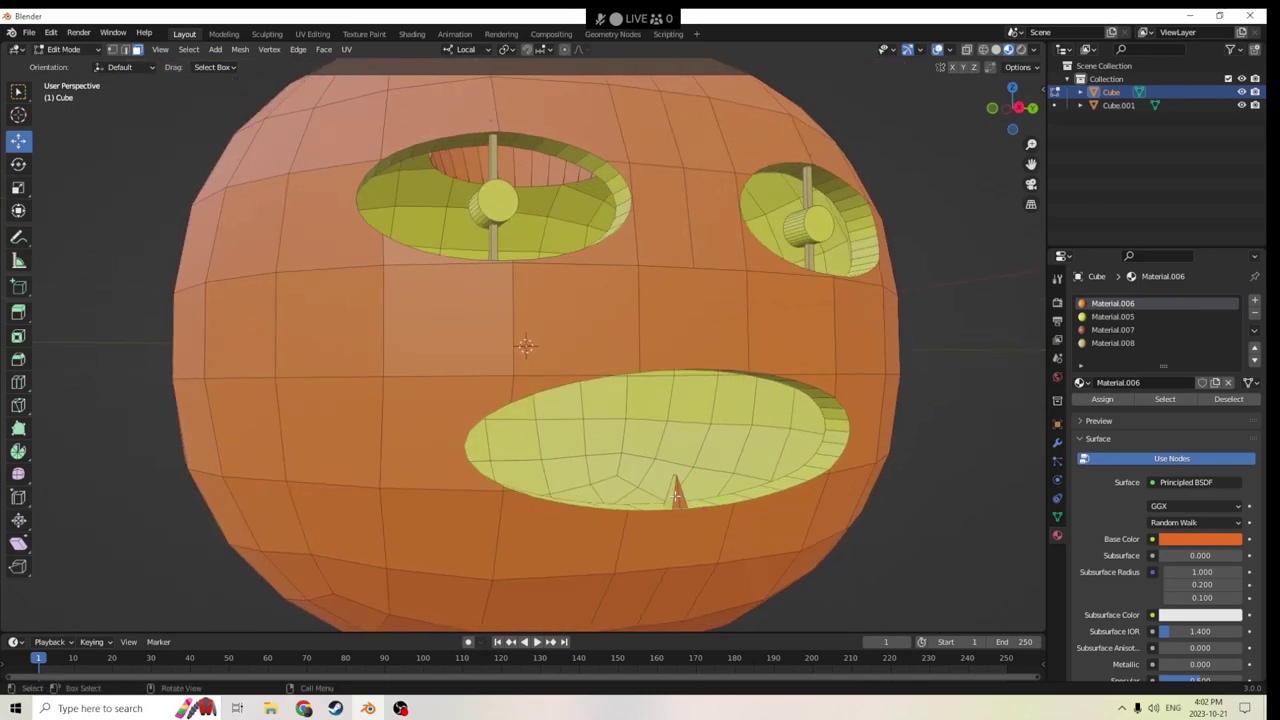
key("l")
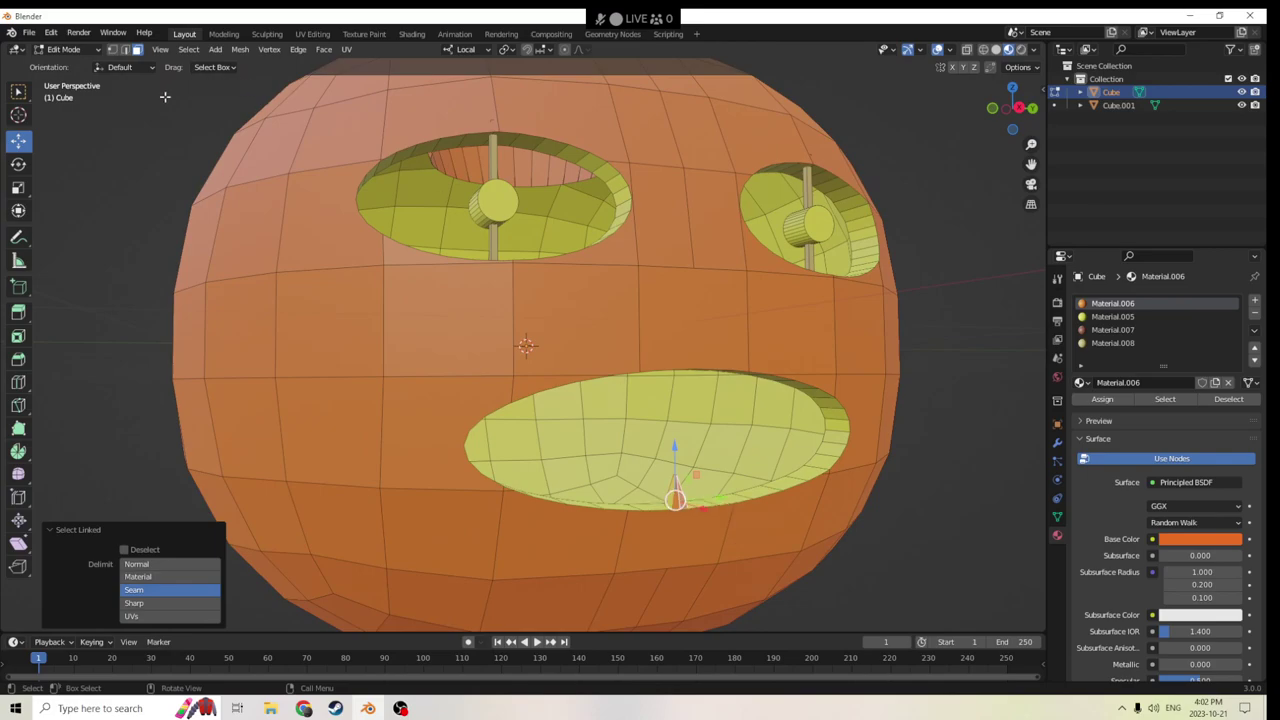
left_click(67, 296)
key("l")
key("p")
left_click(669, 494)
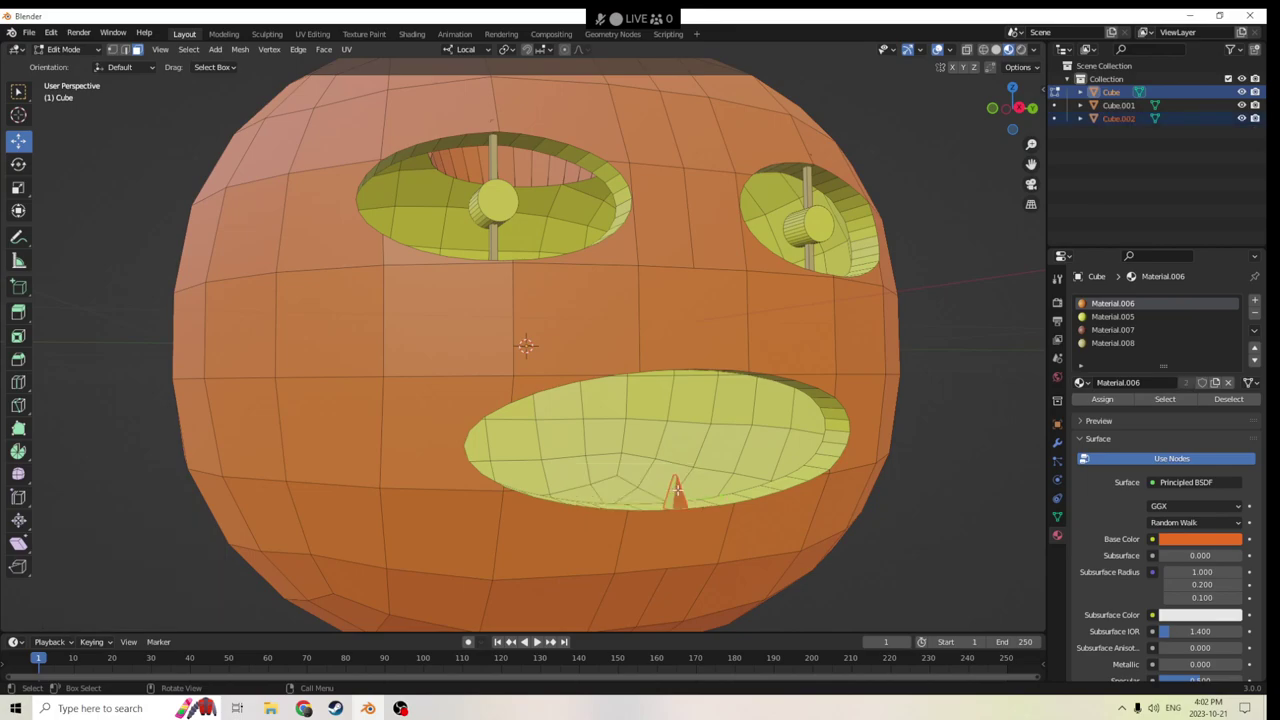
In Object Mode, select only the separated tooth and set its origin to its geometry.
key("Tab")
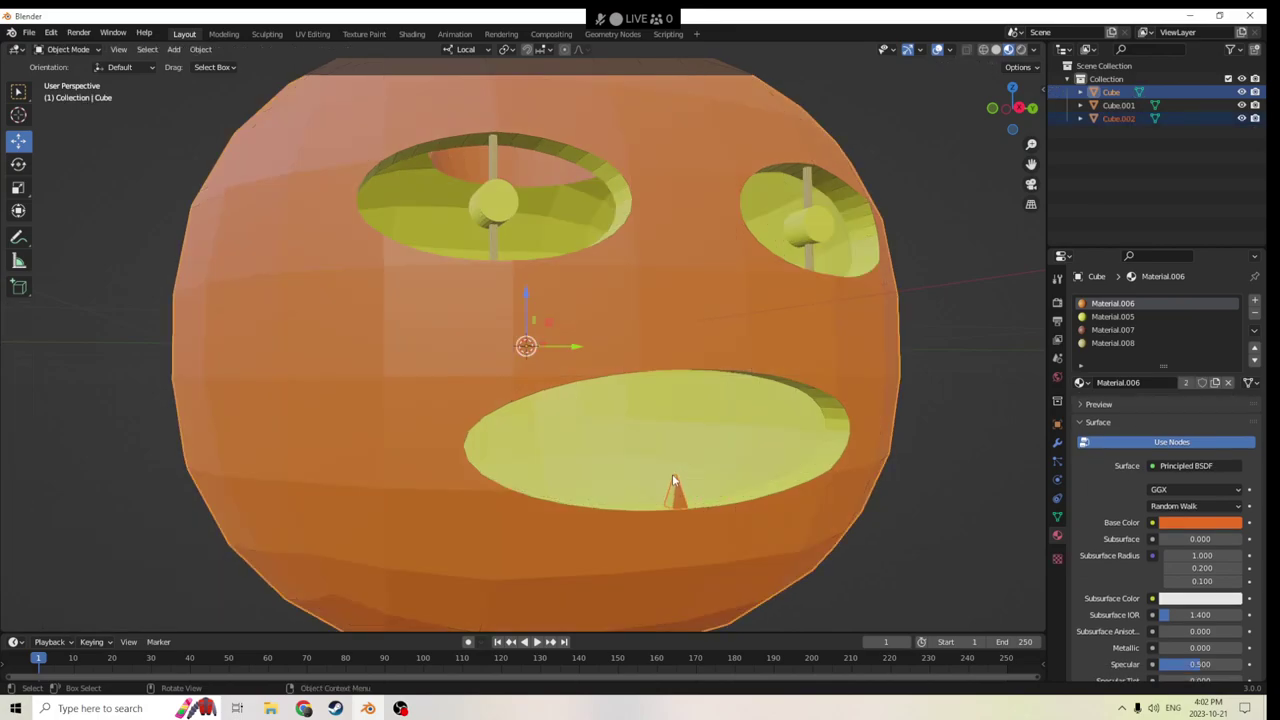
left_click(674, 490)
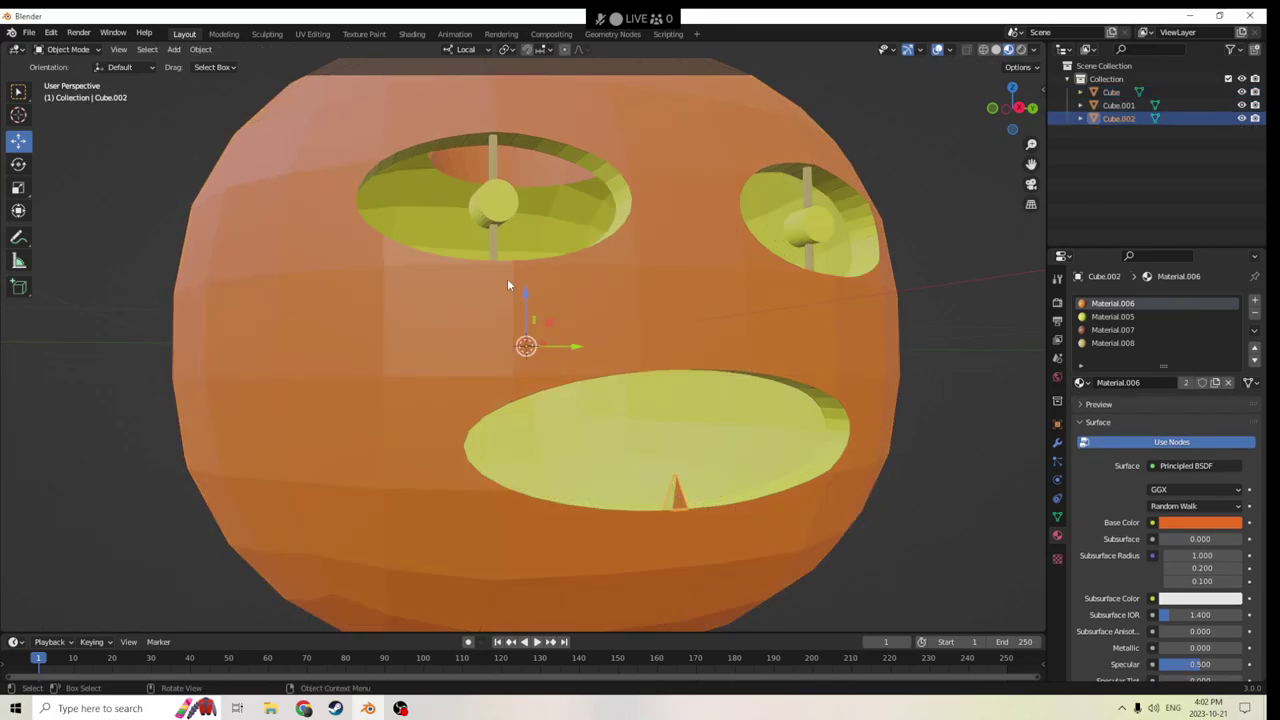
right_click(689, 490)
mouse_move(635, 500)
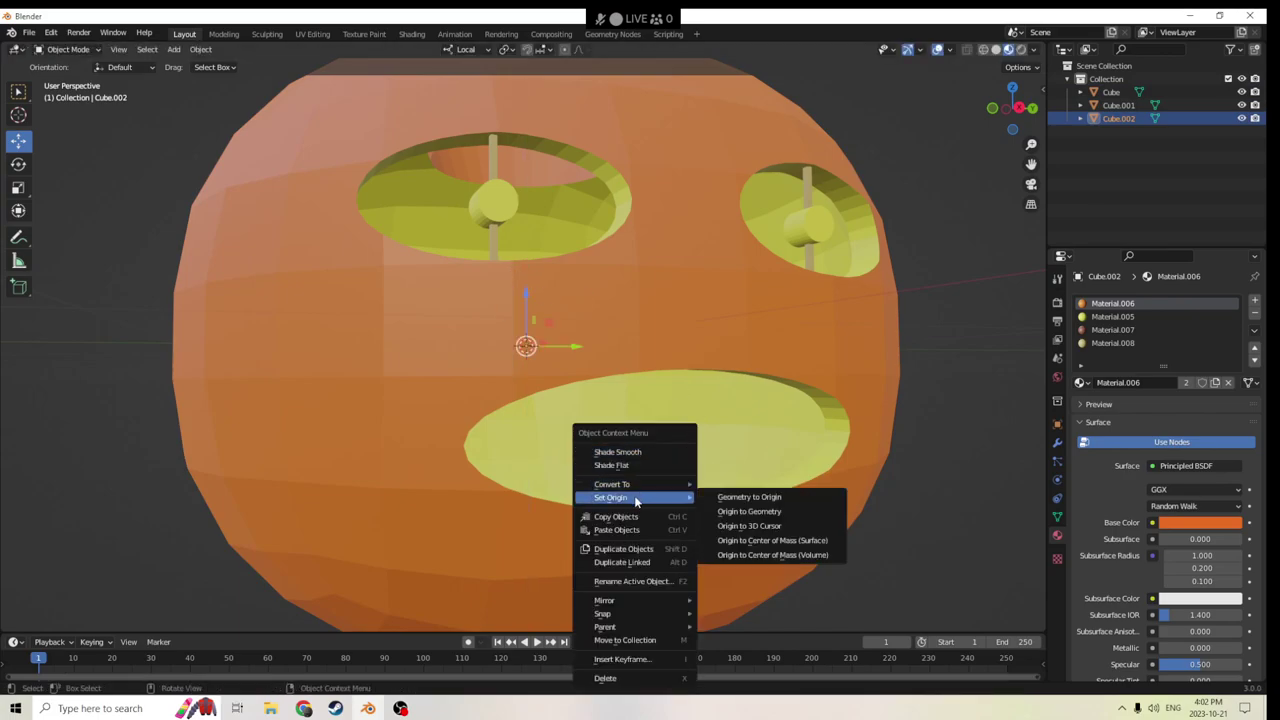
left_click(712, 512)
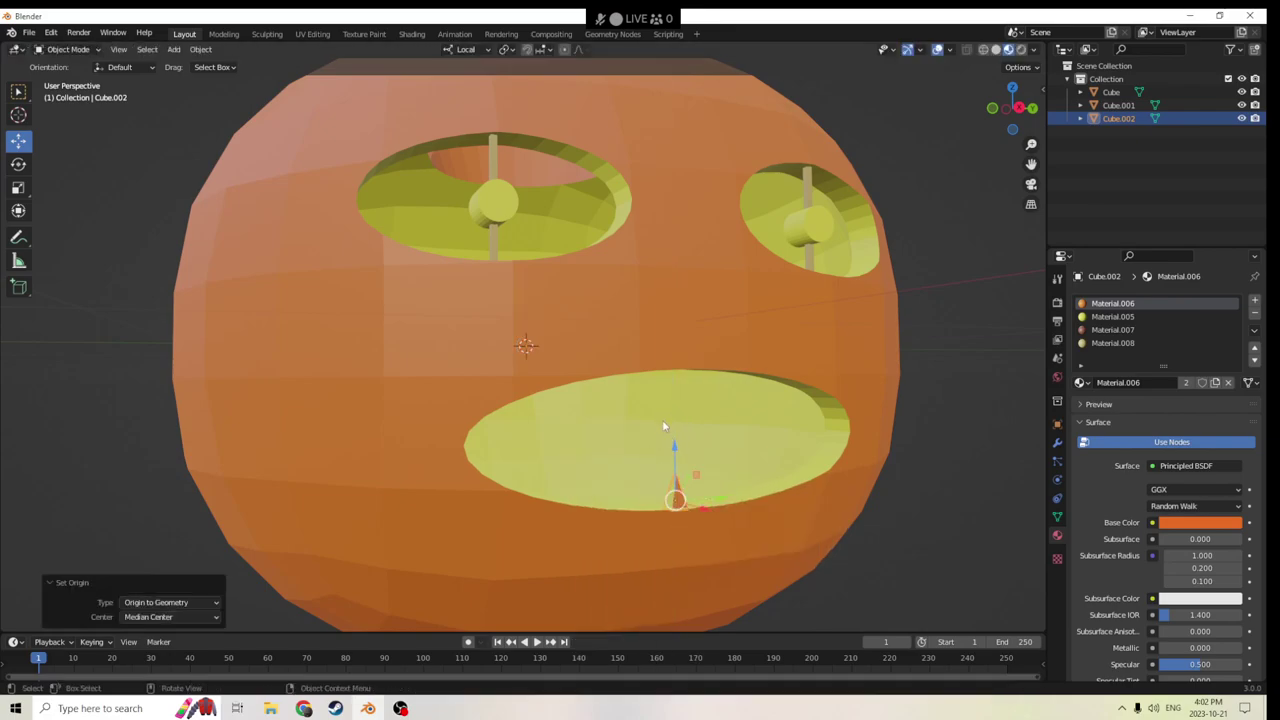
Duplicate the tooth and raise the copy 0.002383 m along local Z to the mouth's upper rim.
middle_click_drag(664, 423, 633, 415)
key("shift+d")
right_click(613, 415)
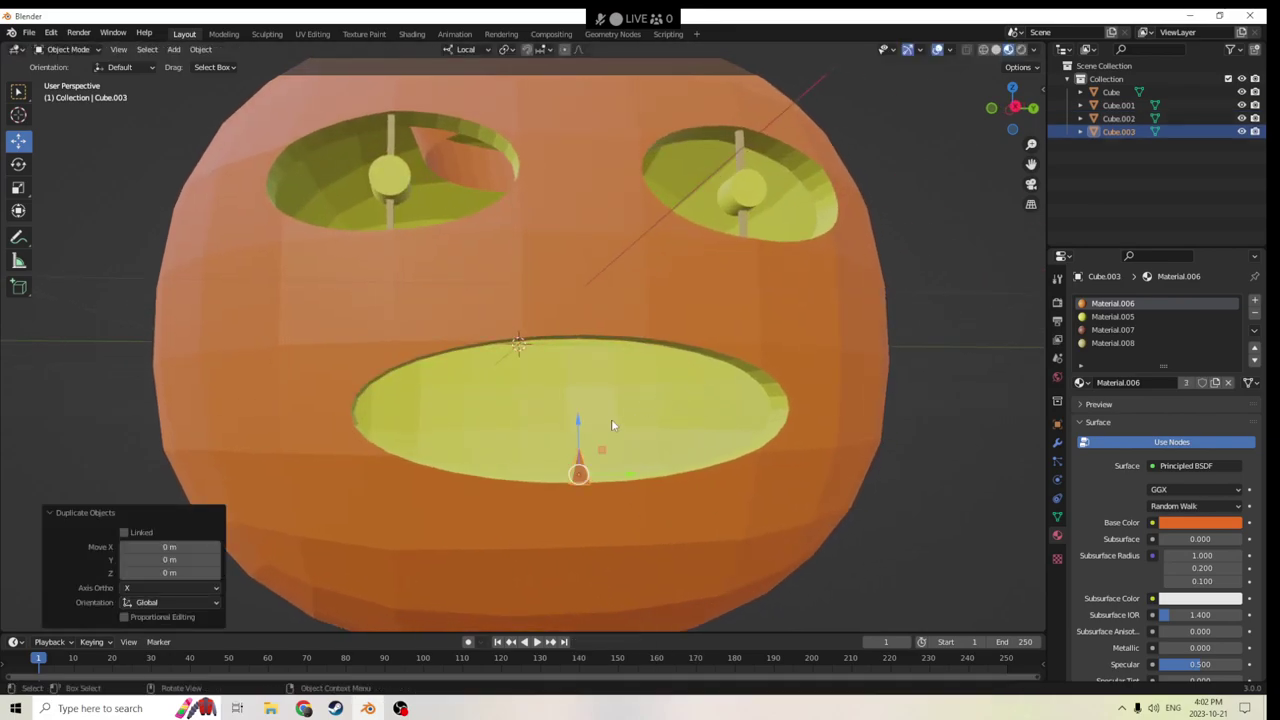
left_click_drag(578, 427, 570, 298)
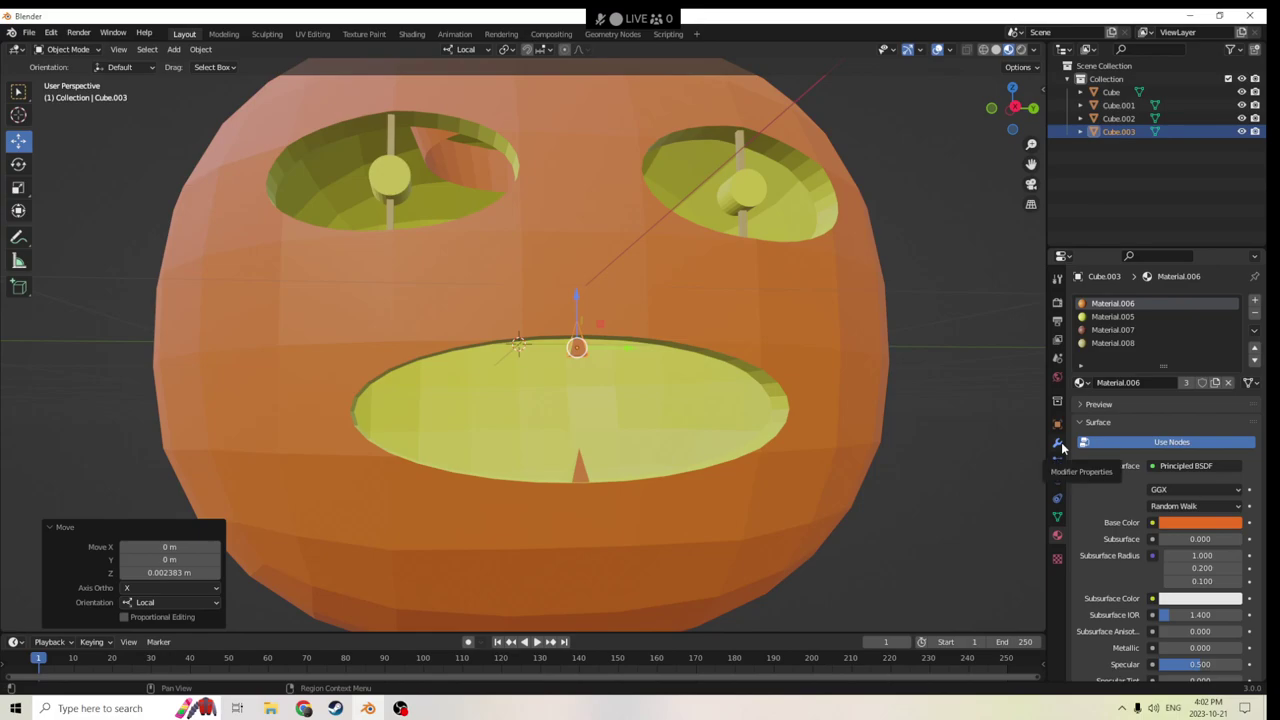
Try a 180° Z rotation on the duplicated upper tooth, then reset it to 0°.
left_click(1058, 425)
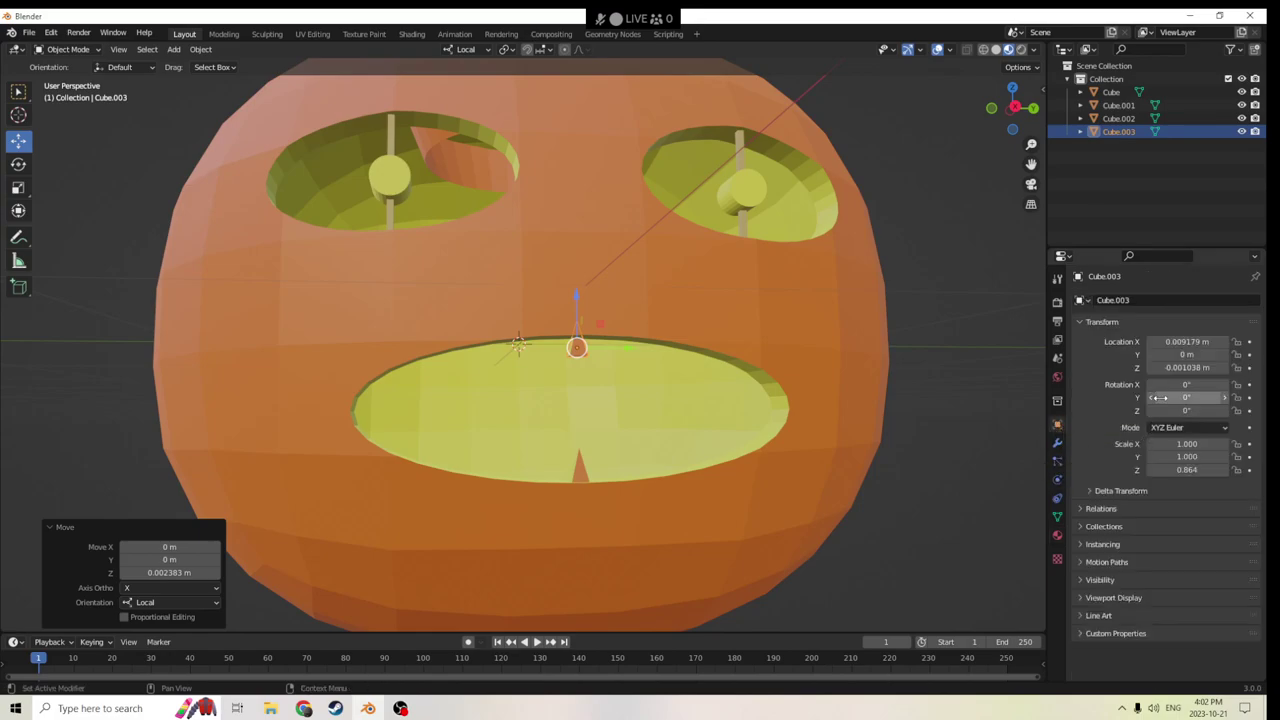
double_click(1172, 411)
type("18")
key("Return")
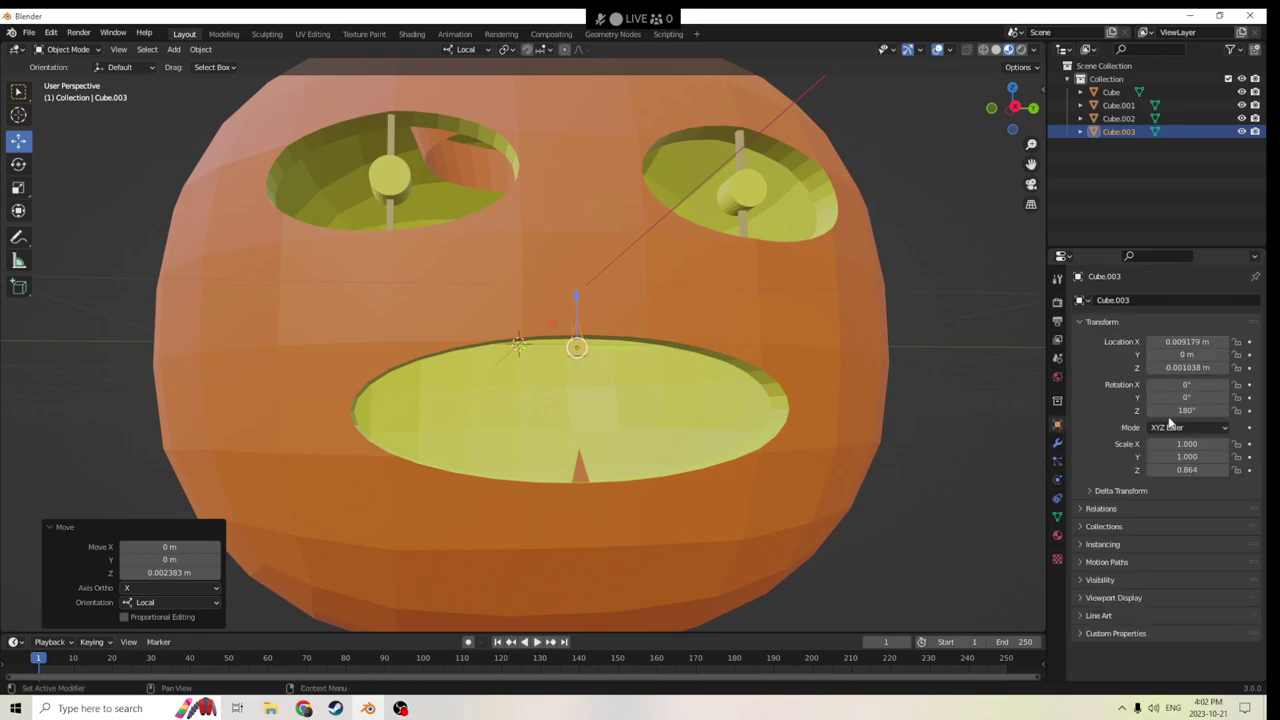
left_click(1173, 411)
type("0")
key("Return")
Try a 180° Y rotation on the duplicated upper tooth, then reset it to 0°.
left_click(1178, 397)
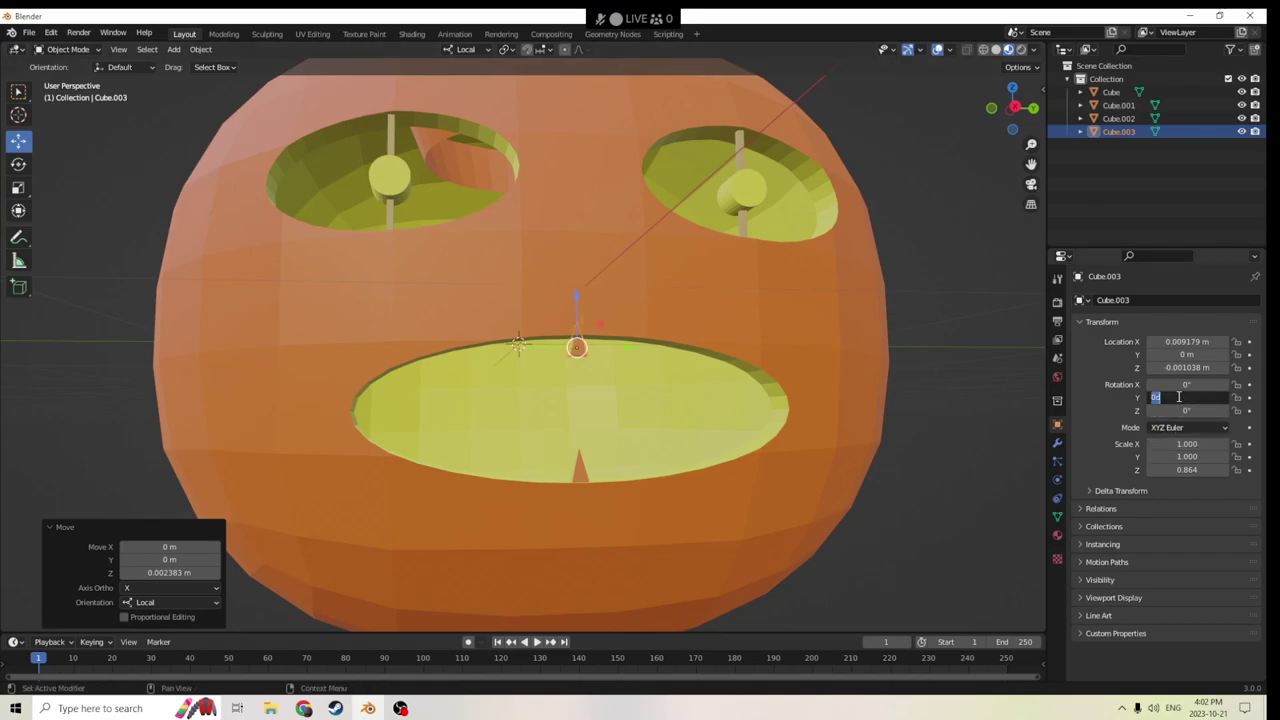
type("180")
key("Return")
left_click(1178, 397)
type("0")
key("Return")
Set the upper tooth's X rotation to 180° so that it points downward.
left_click(1179, 384)
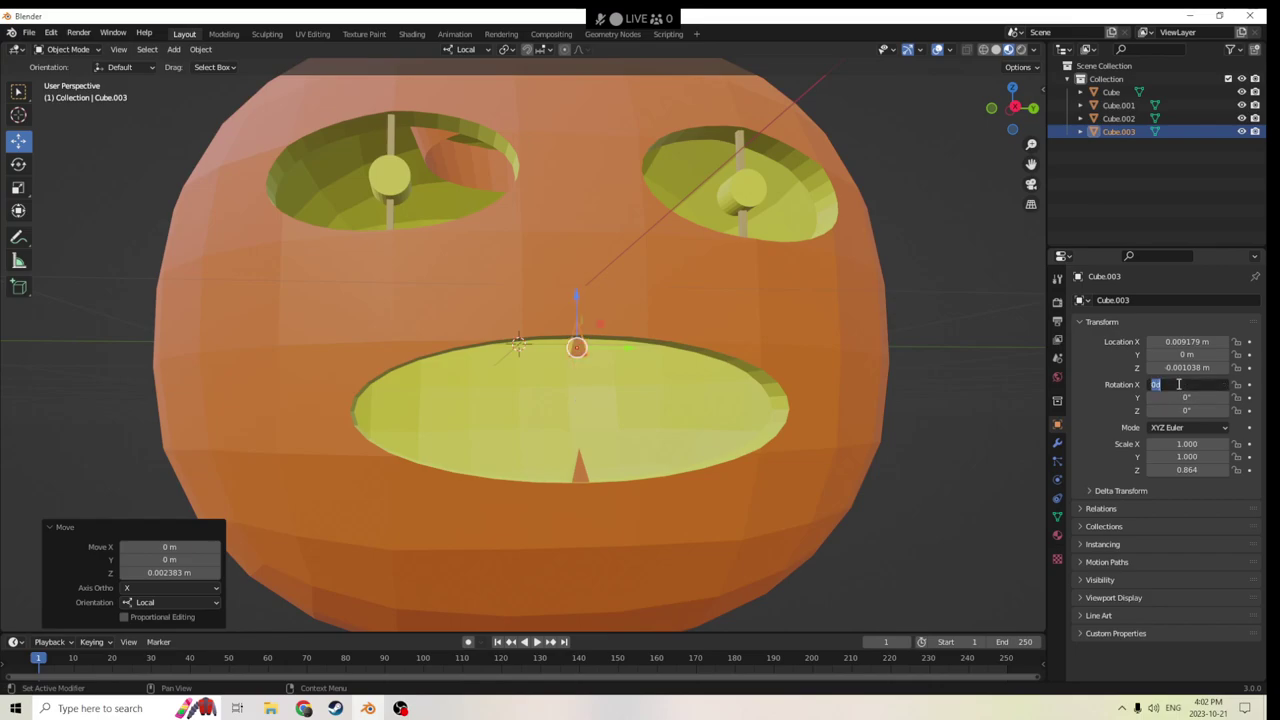
type("180")
key("Return")
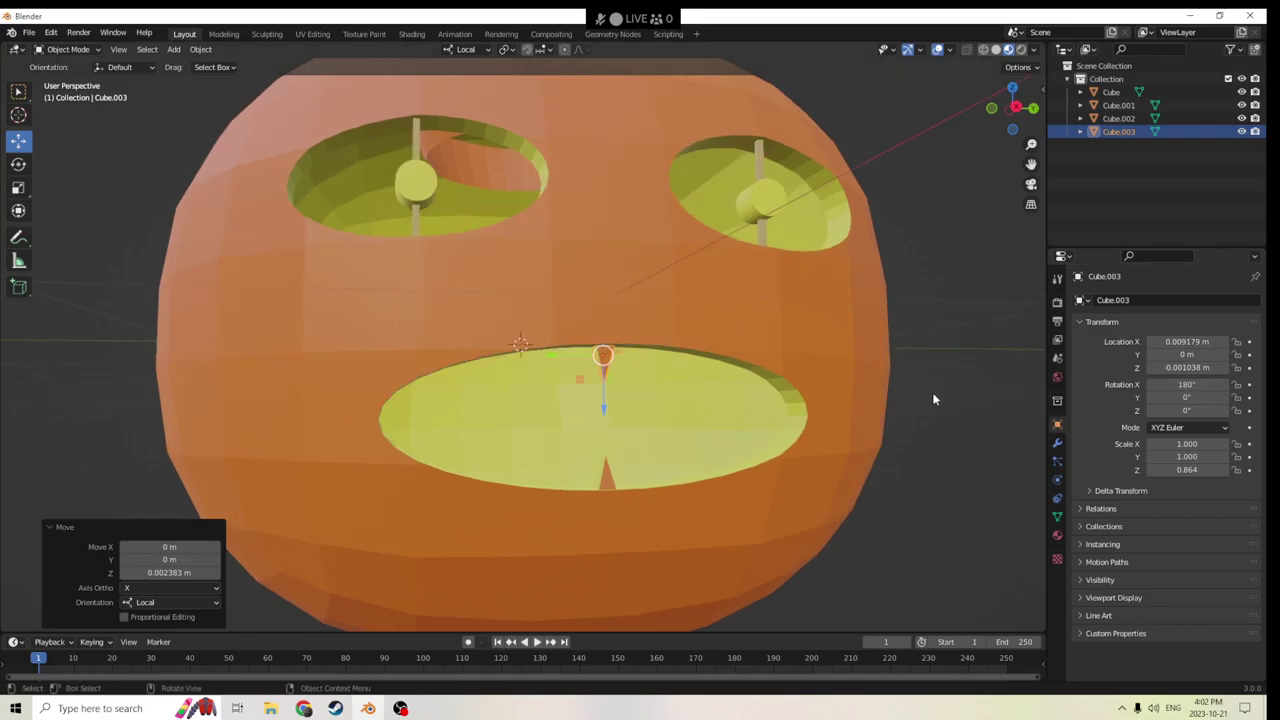
Duplicate the flipped upper tooth in place.
scroll(932, 392, "up", 3)
key("shift+d")
right_click(967, 379)
scroll(911, 397, "down", 3)
scroll(906, 380, "up", 5)
Select both overlapping upper teeth and move them 0.00046 m along local X into the mouth's rim.
middle_click_drag(860, 391, 985, 376)
scroll(808, 394, "up", 3)
left_click(996, 364)
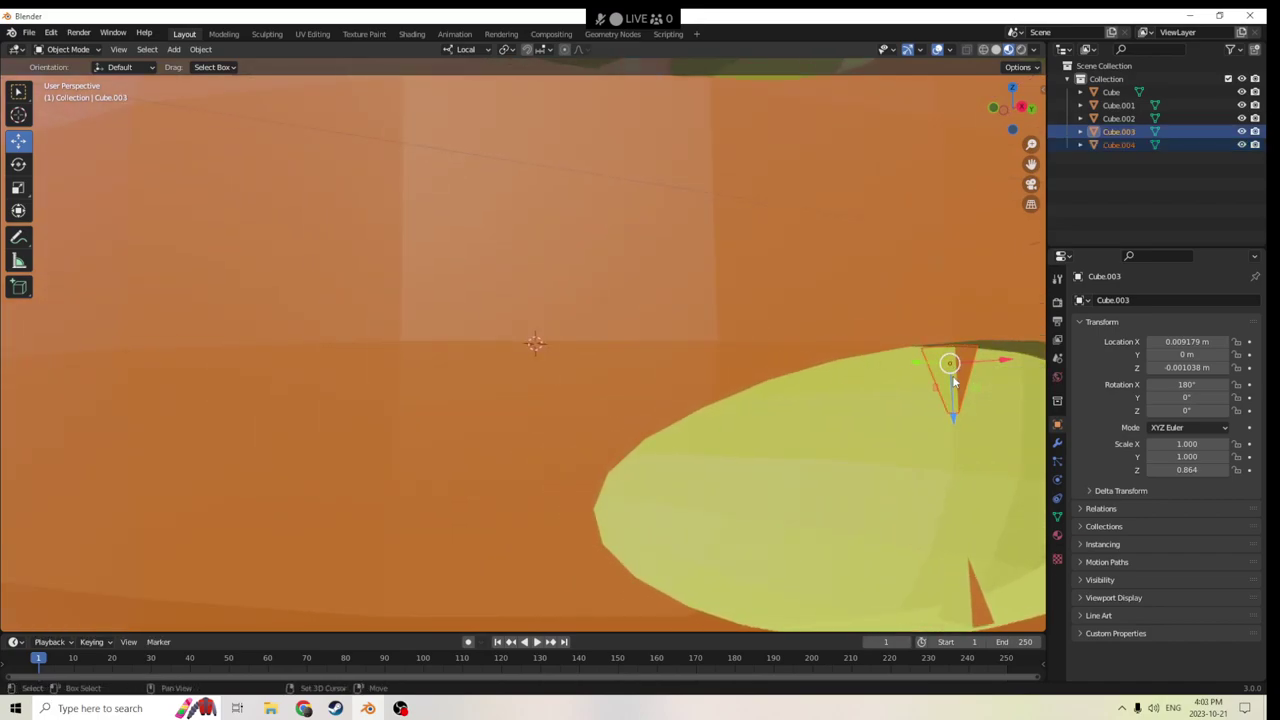
key("g")
key("x")
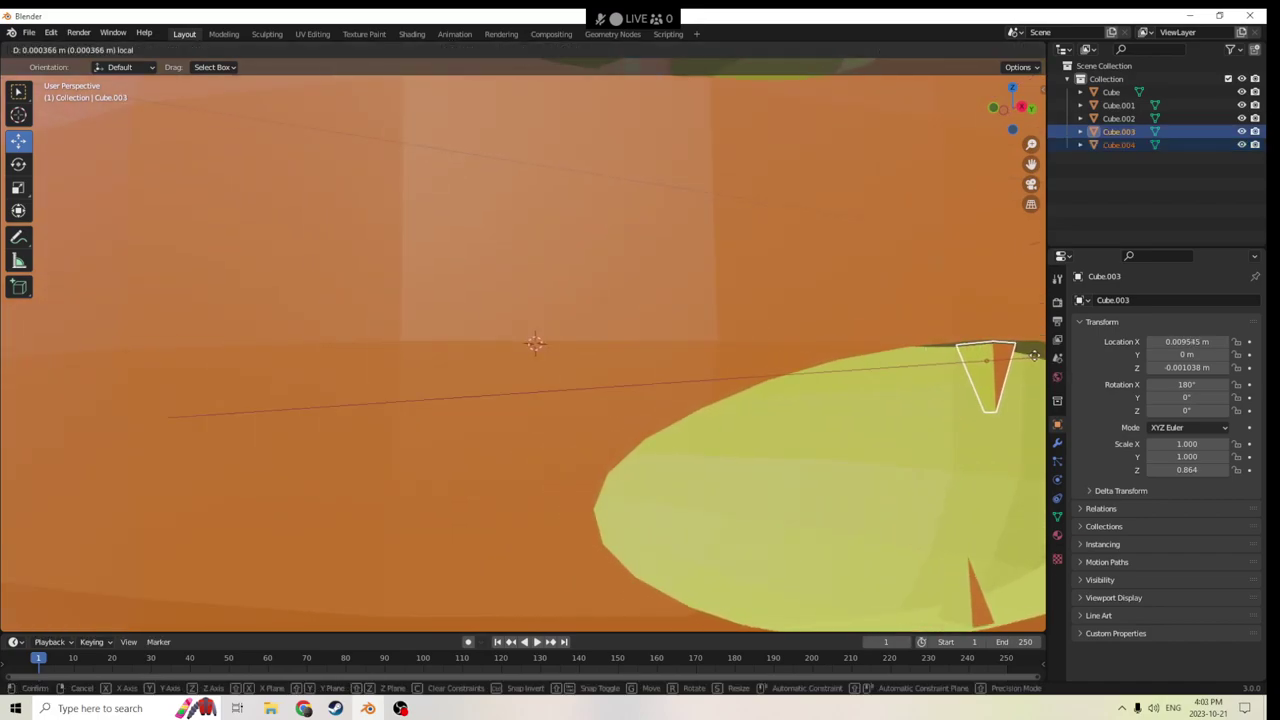
left_click(1040, 357)
Move only the duplicated upper tooth 0.000724 m along its local Y axis, beside the center tooth.
middle_click_drag(953, 357, 815, 394)
middle_click_drag(624, 427, 606, 426)
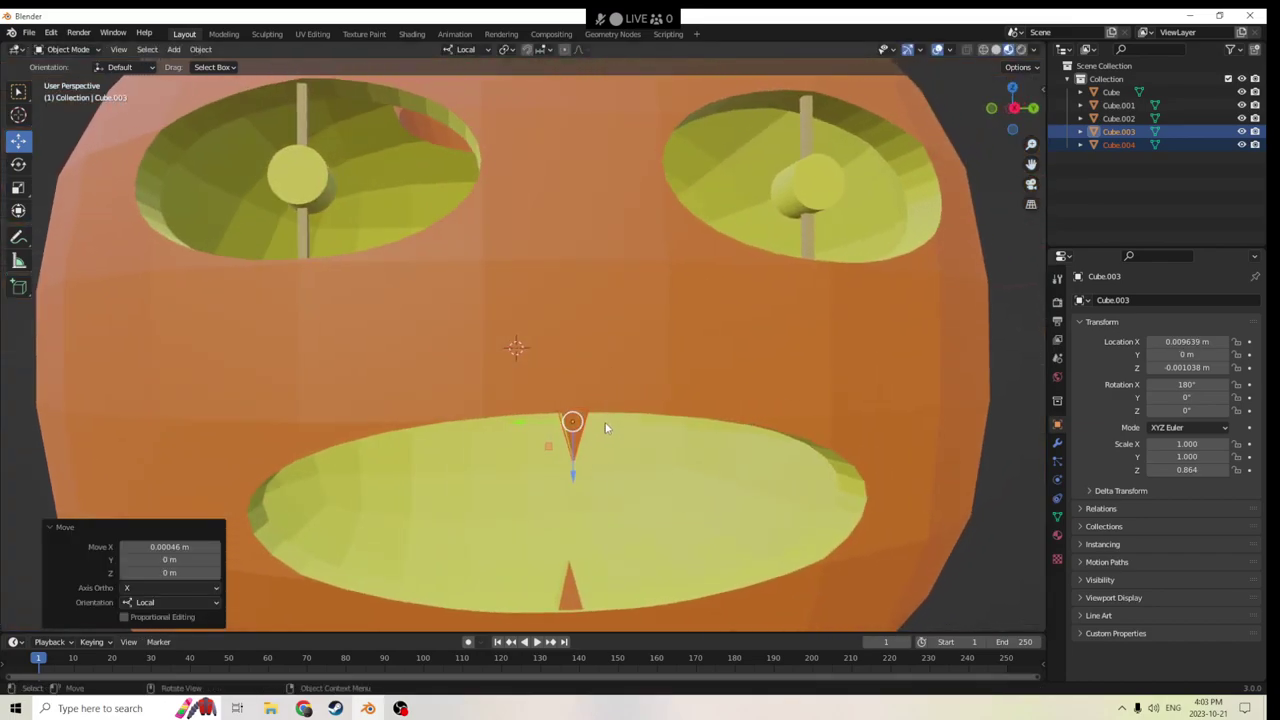
left_click(548, 423)
key("g")
key("y")
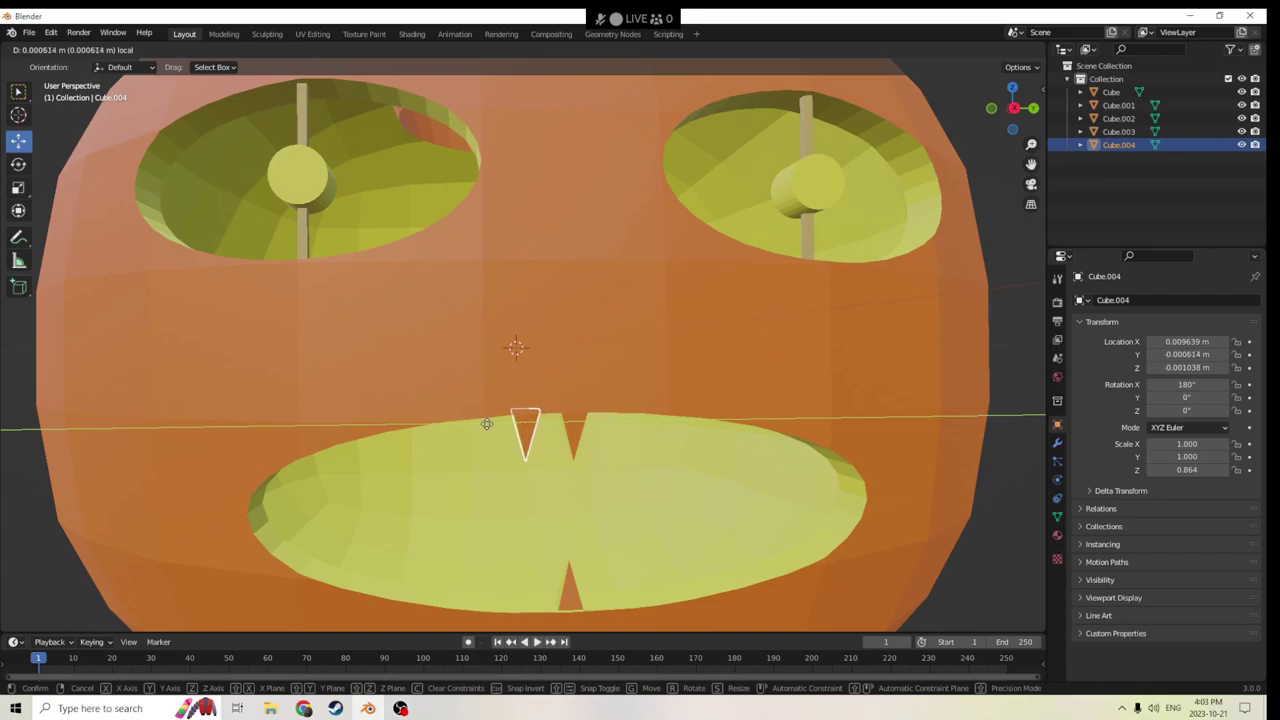
left_click(484, 425)
Duplicate the offset upper tooth and mirror the copy across the center by setting its Y location to 0.000724 m.
key("shift+d")
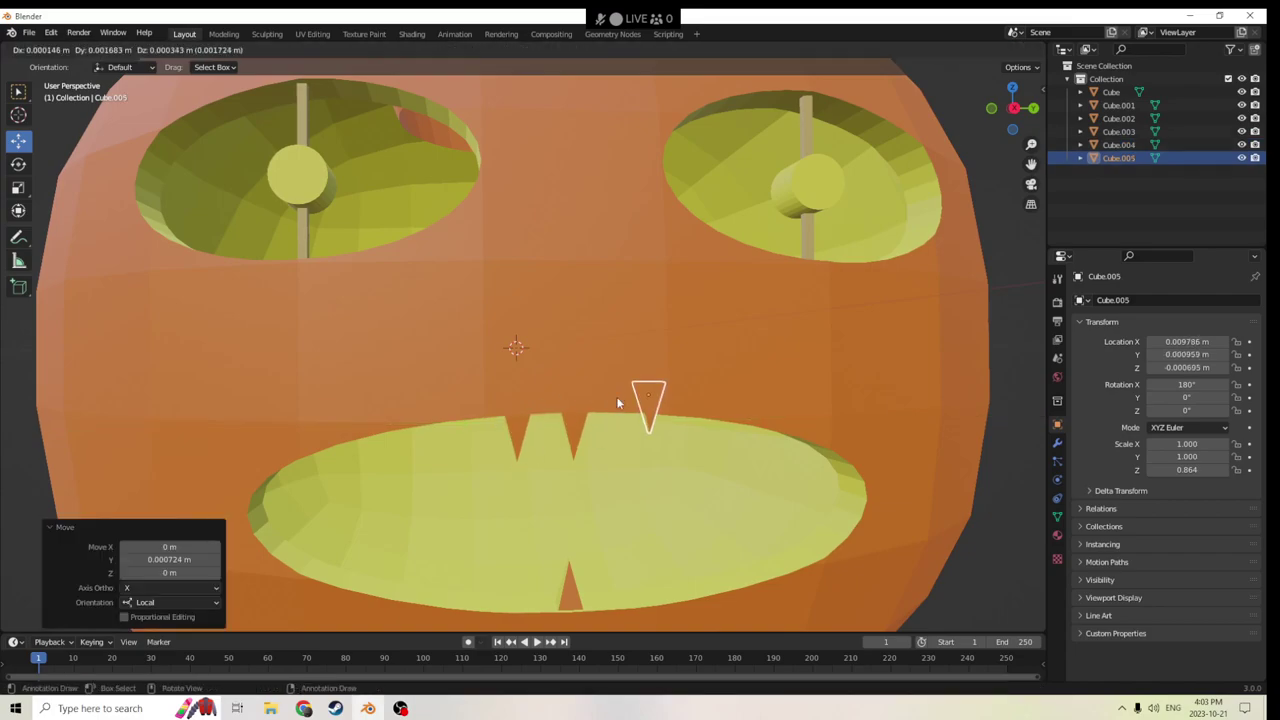
right_click(649, 408)
left_click(1163, 354)
left_click(1154, 354)
key("BackSpace")
key("Return")
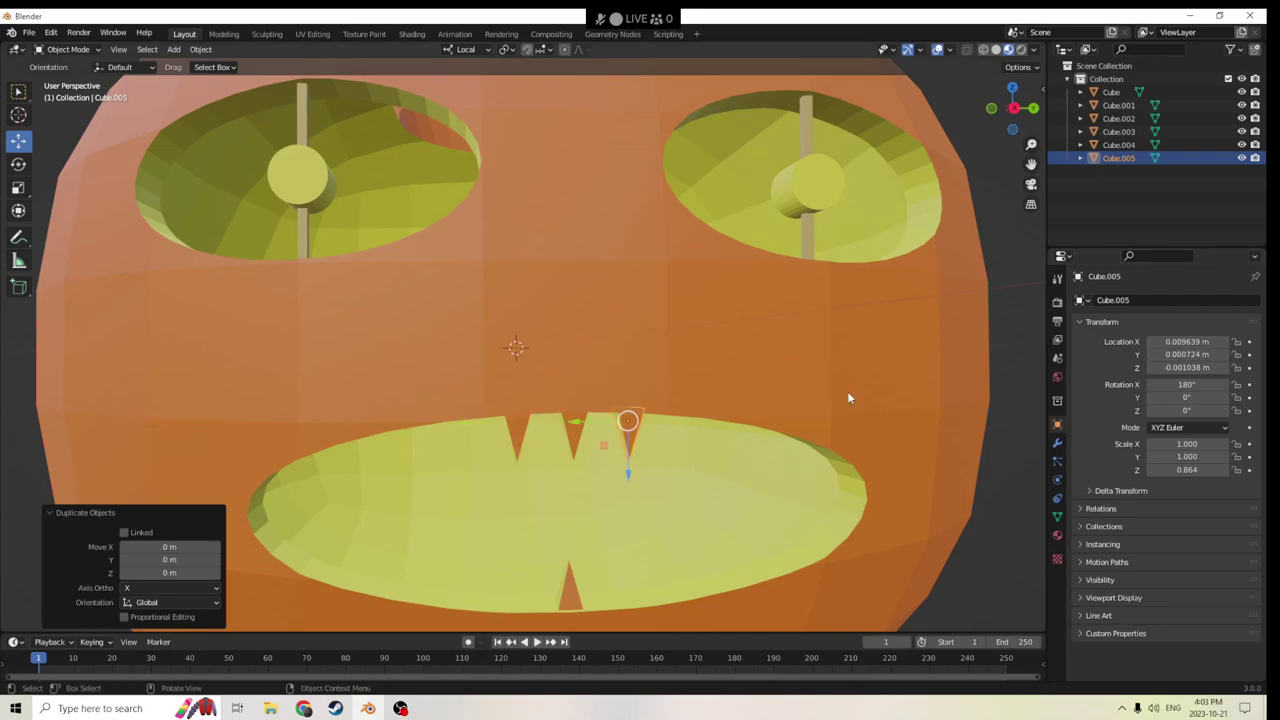
Duplicate the upper tooth on the negative-Y side and move the copy outward to Y -0.001411 m and Z -0.00108 m.
middle_click_drag(755, 406, 763, 381)
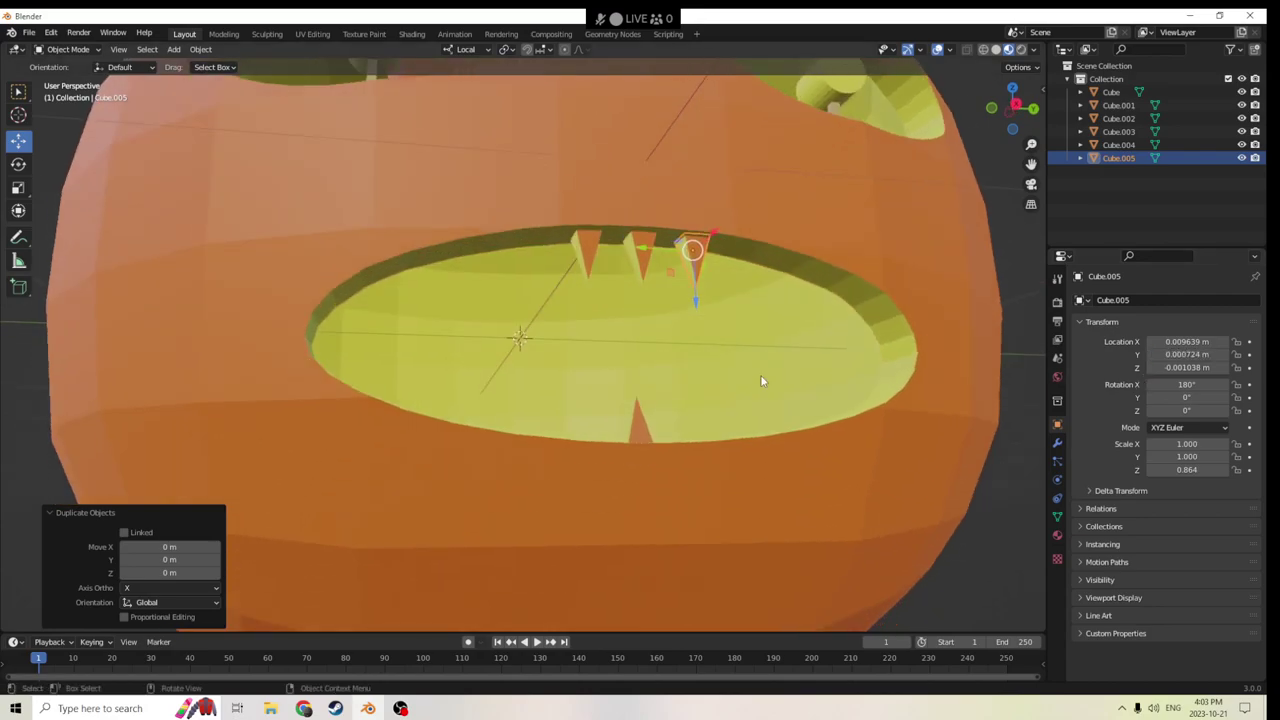
left_click(589, 250)
middle_click_drag(589, 250, 580, 273)
key("shift+d")
right_click(633, 265)
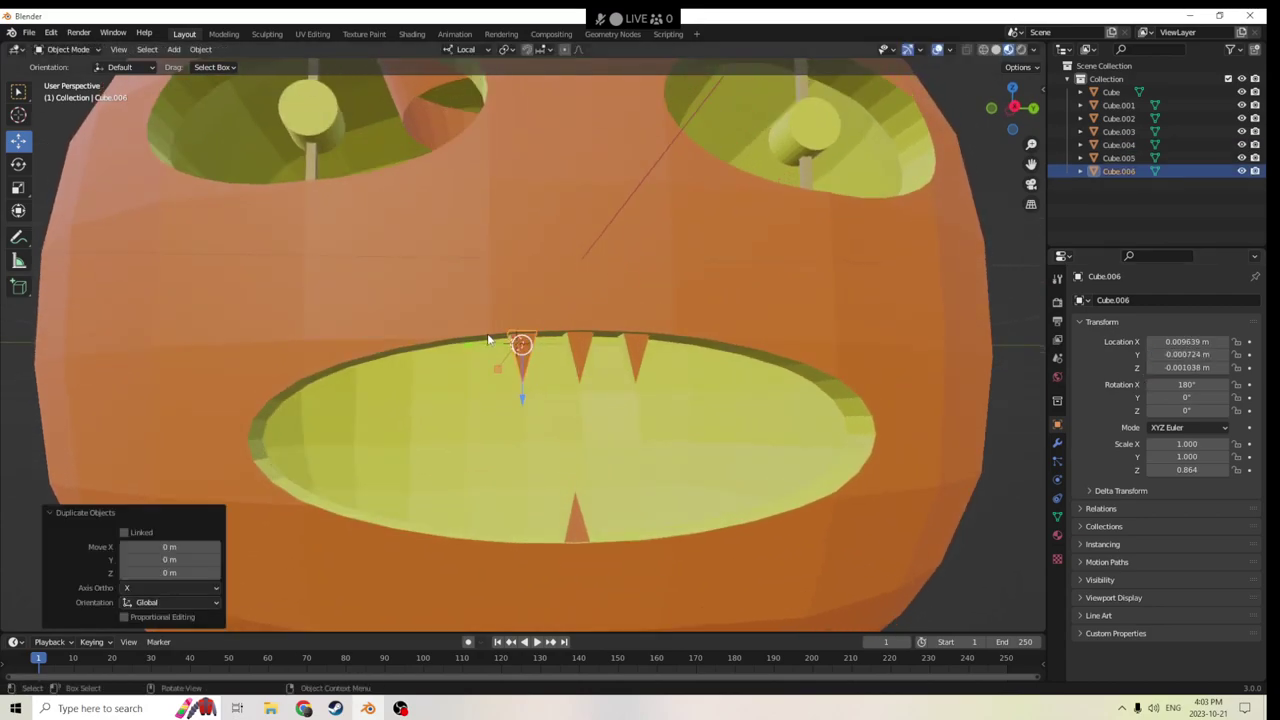
left_click_drag(471, 349, 471, 400)
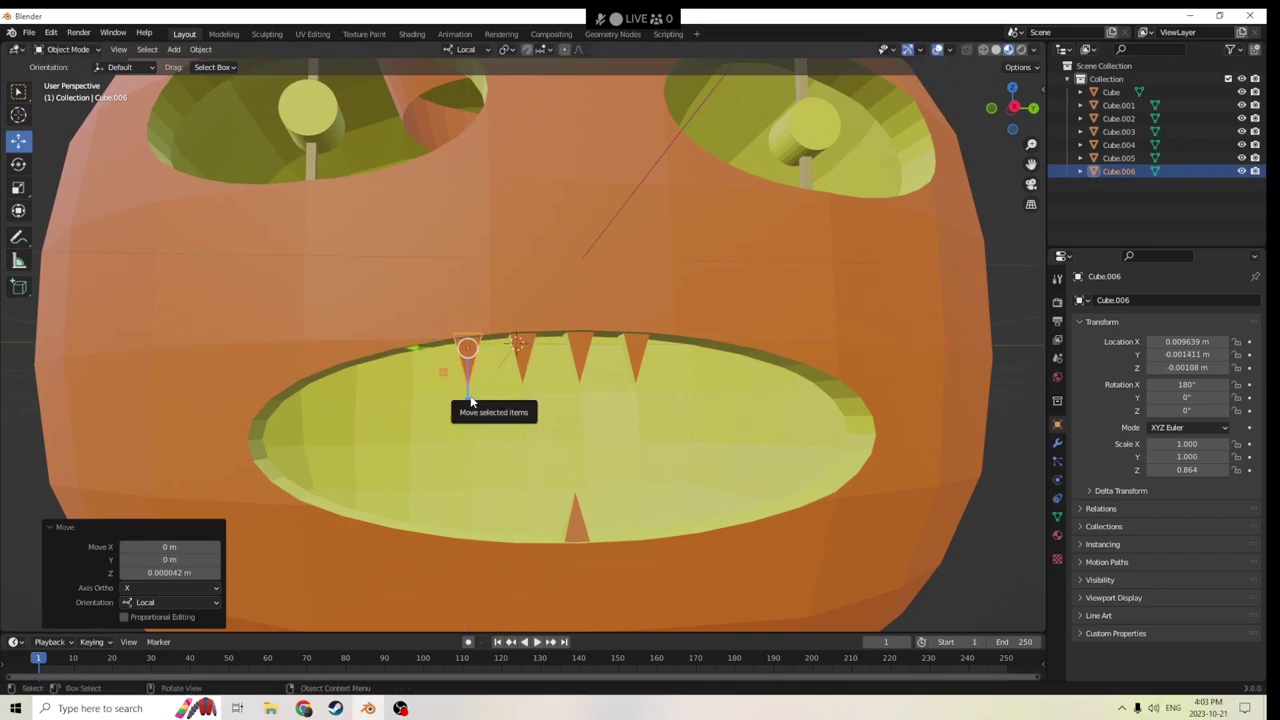
Duplicate the outermost upper tooth in place and set the copy's Y location to 0.001411 m on the opposite side.
key("shift+d")
right_click(470, 392)
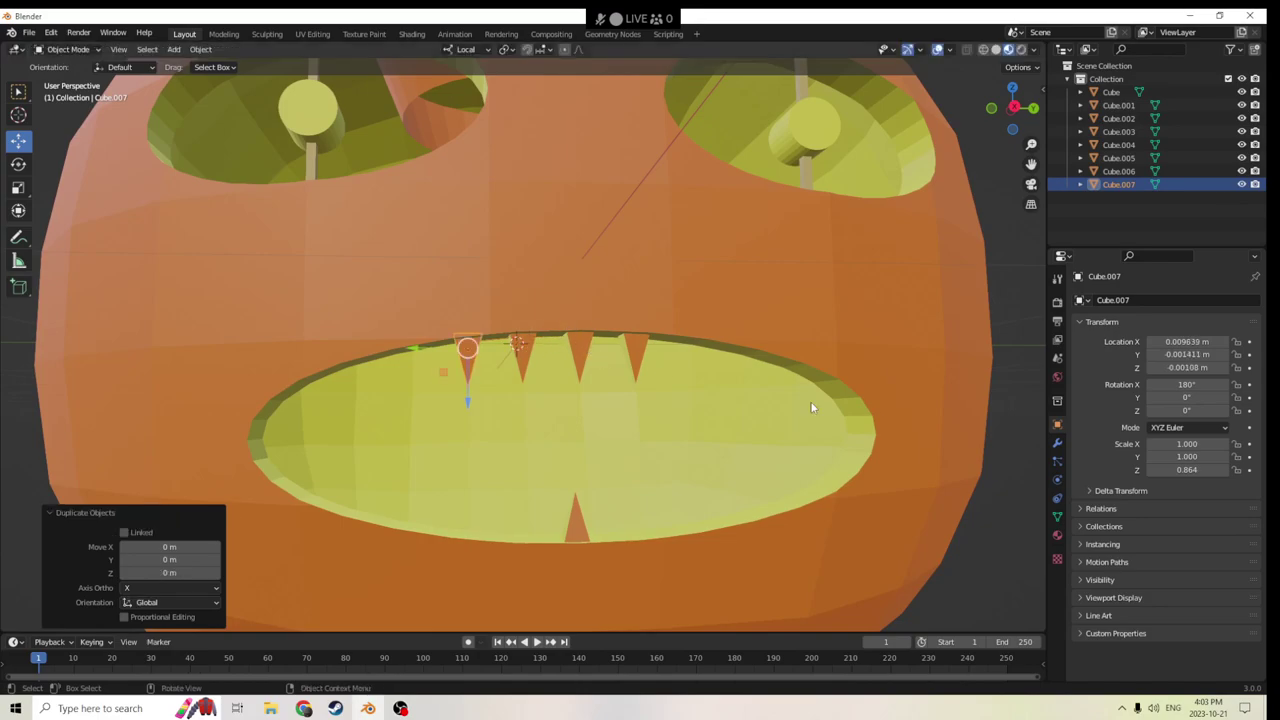
double_click(1165, 354)
left_click(1155, 356)
key("BackSpace")
key("Return")
Duplicate the outermost upper tooth on the negative-Y side and move the copy 0.000818 m outward along its local Y axis.
mouse_move(788, 375)
middle_mouse_down()
mouse_move(821, 378)
mouse_move(793, 380)
middle_mouse_up()
left_click(485, 368)
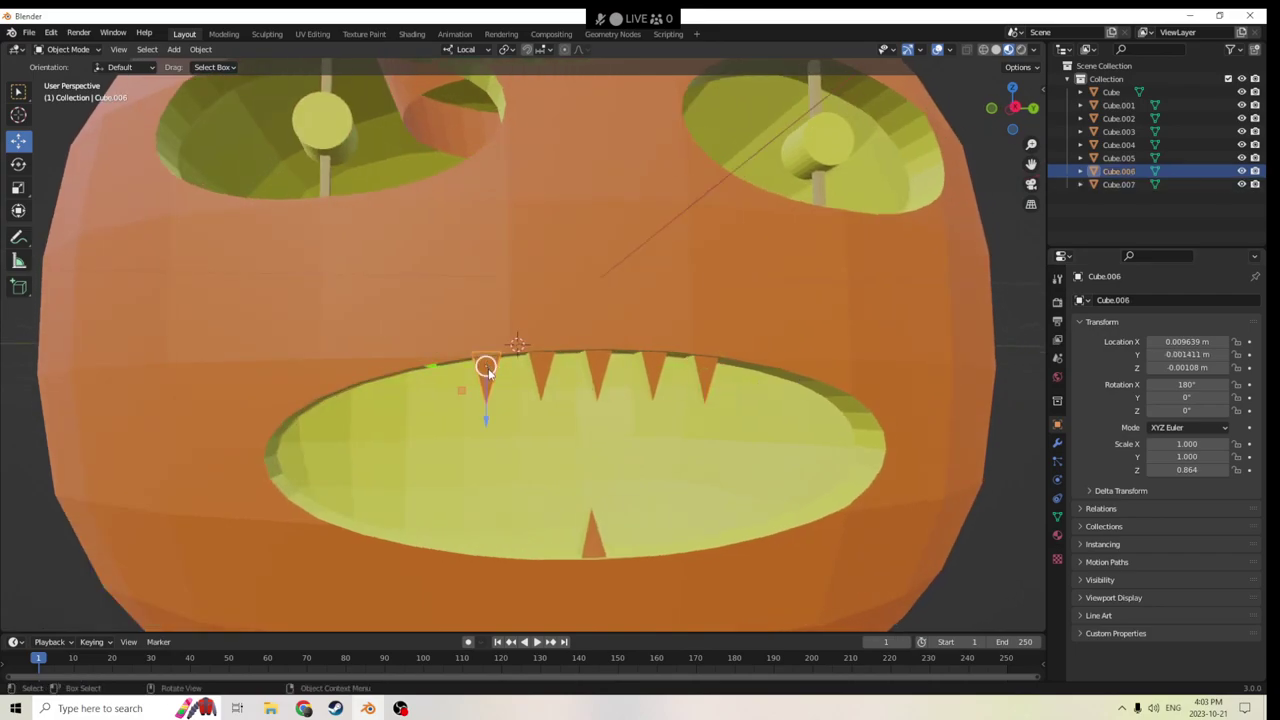
key("shift+d")
right_click(457, 374)
key("g")
key("y")
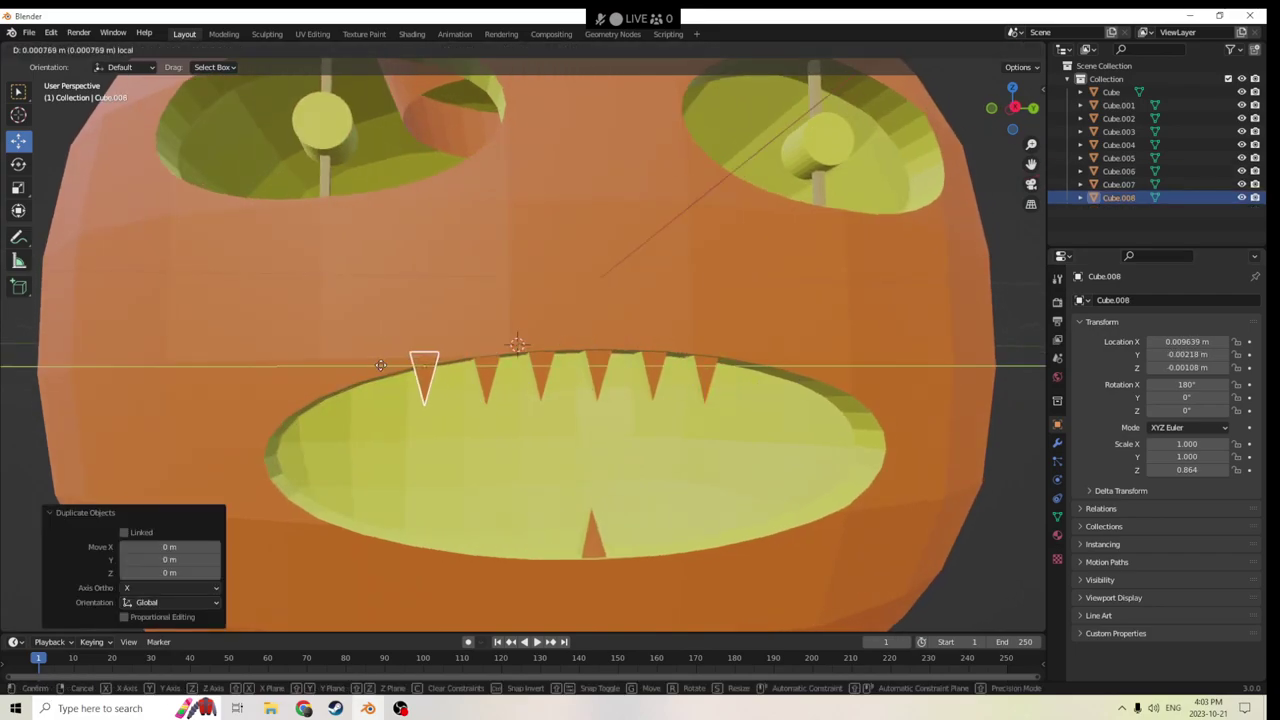
left_click_drag(379, 366, 380, 369)
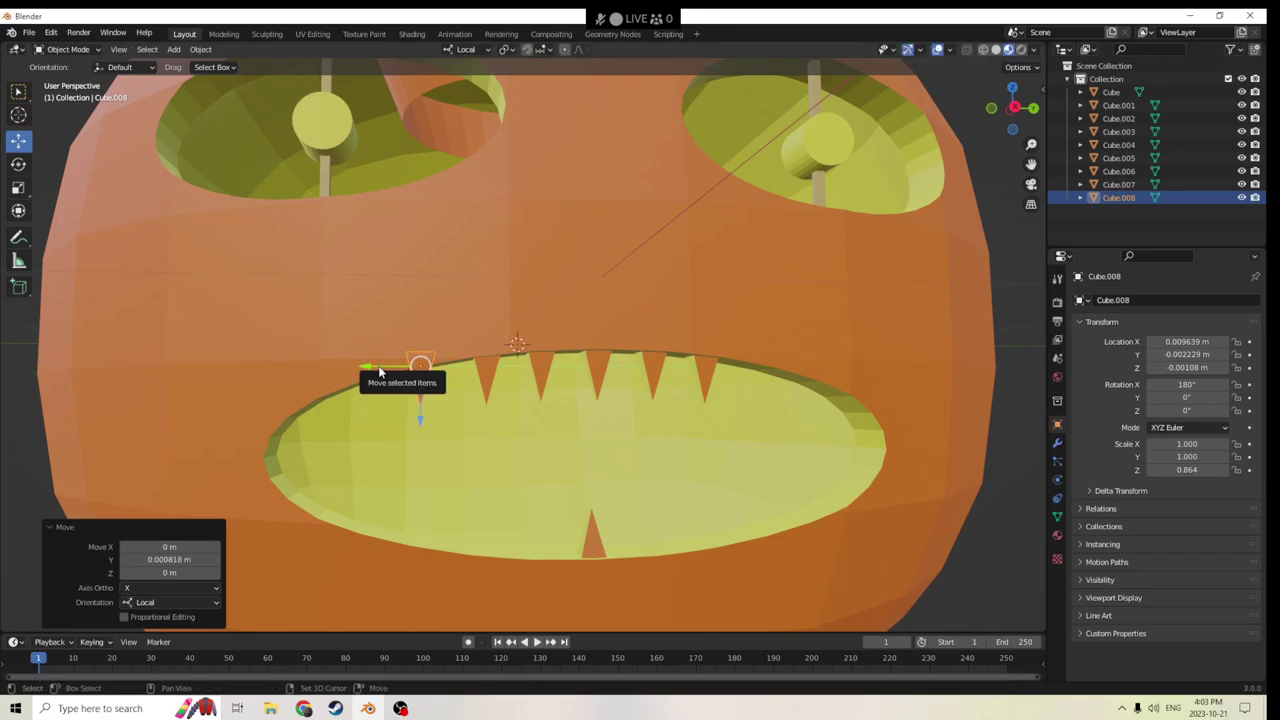
Duplicate that outermost upper tooth in place and mirror the copy across the center by setting its Y location to 0.002229 m.
key("shift+d")
right_click(545, 347)
left_click(1162, 354)
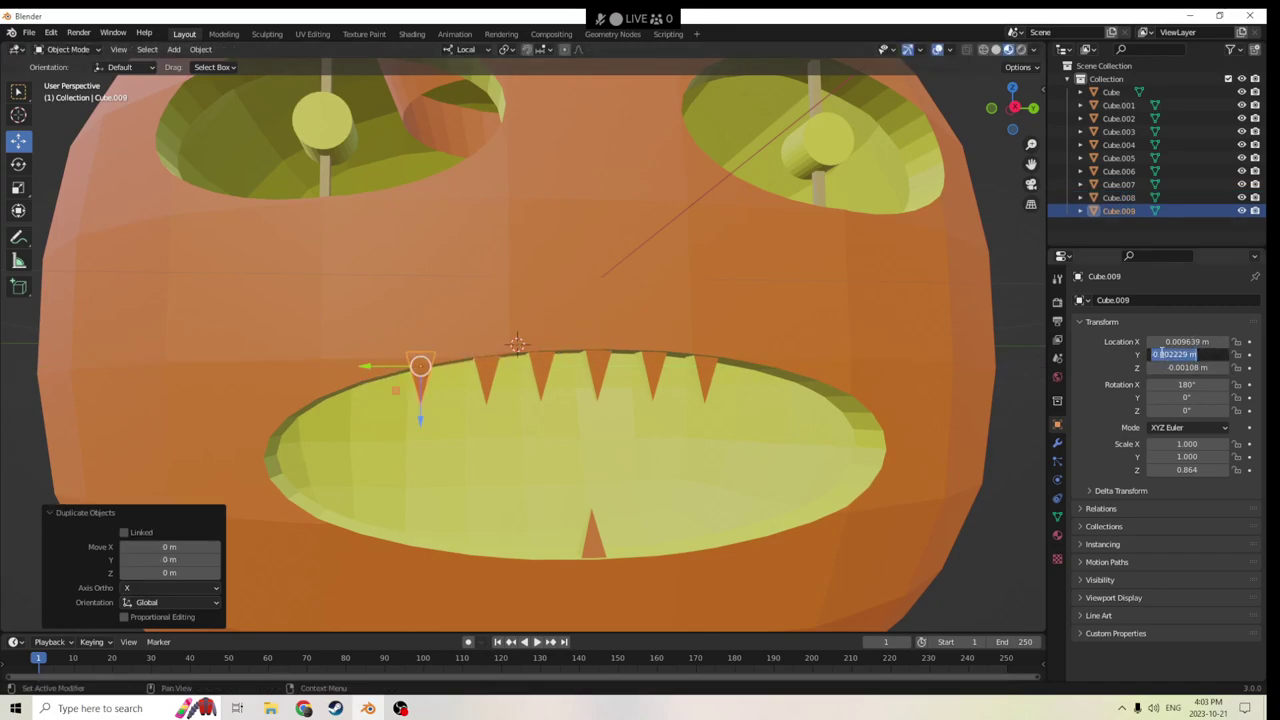
left_click(1155, 354)
key("Return")
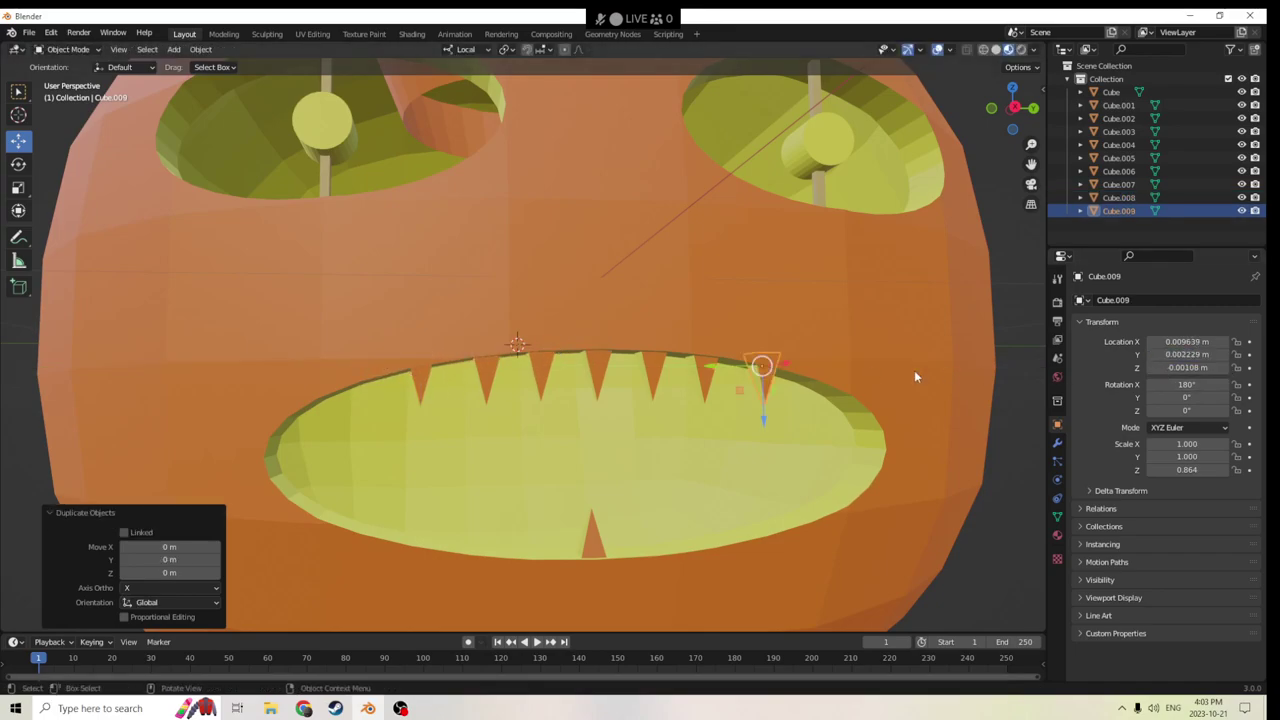
Select the two outermost upper teeth together and lower them 0.000107 m along their local Z axis.
middle_click_drag(897, 368, 911, 353)
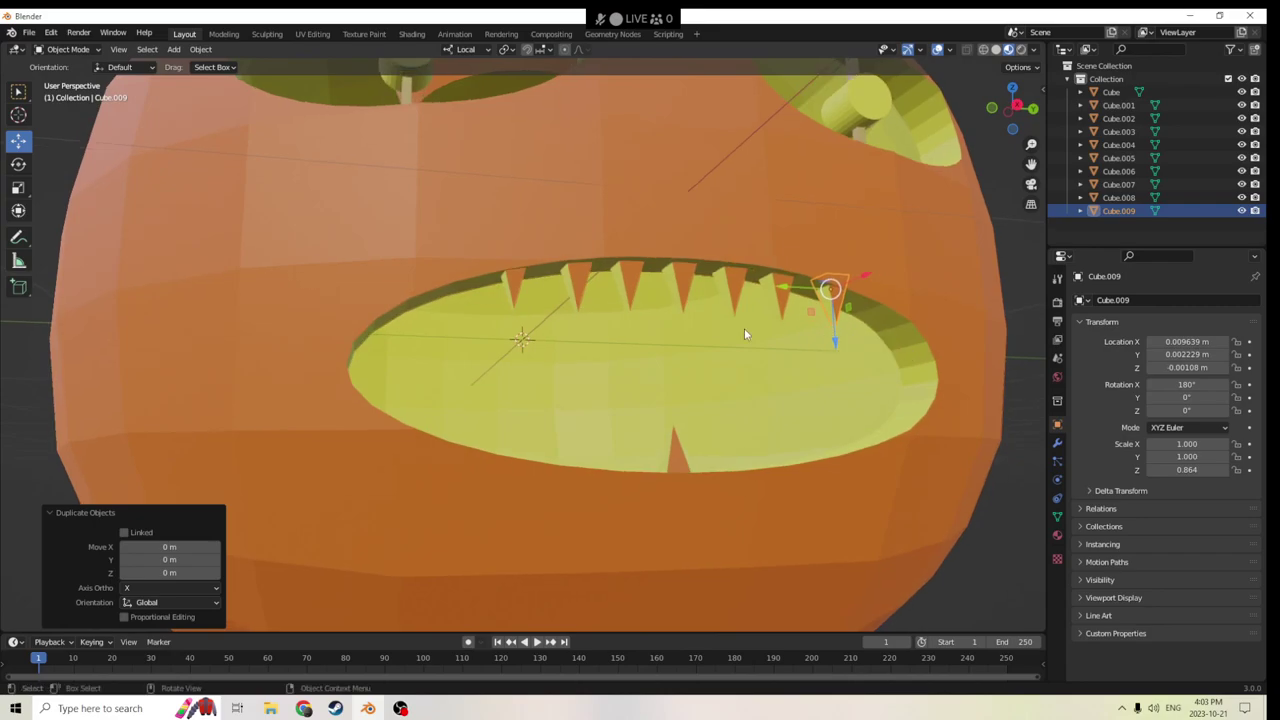
left_click(515, 287, "shift")
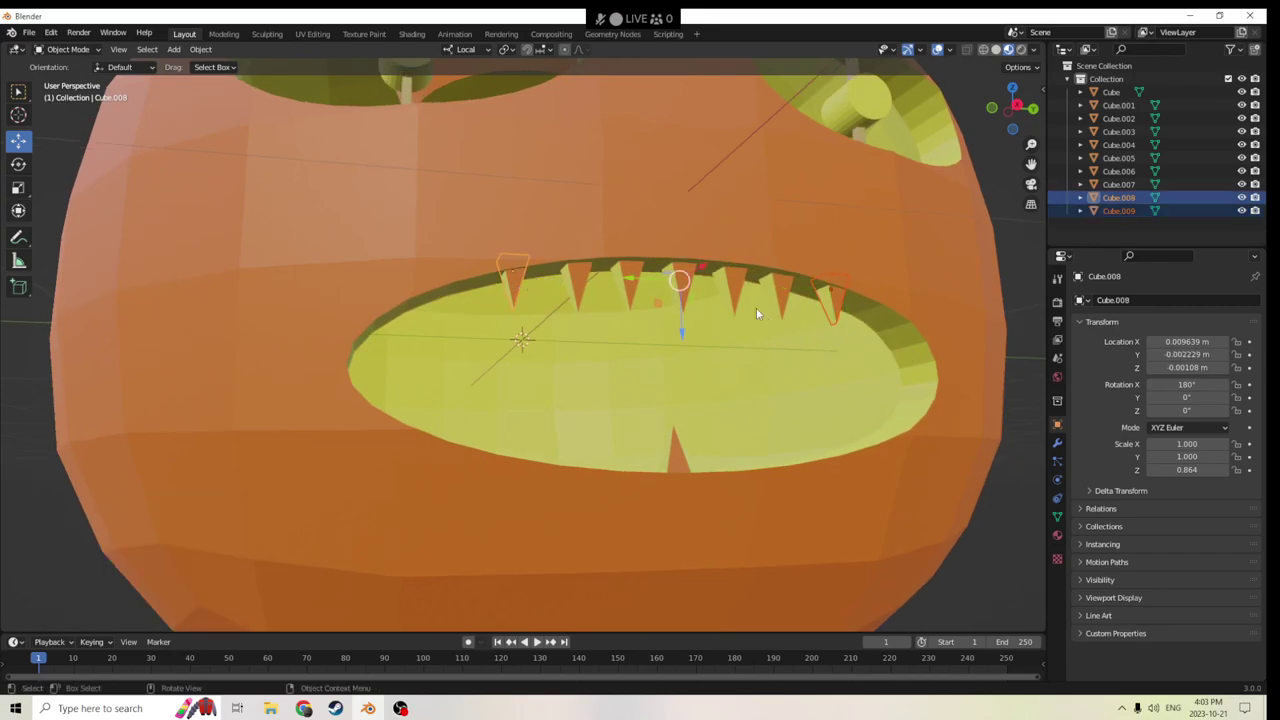
left_click_drag(684, 332, 683, 342)
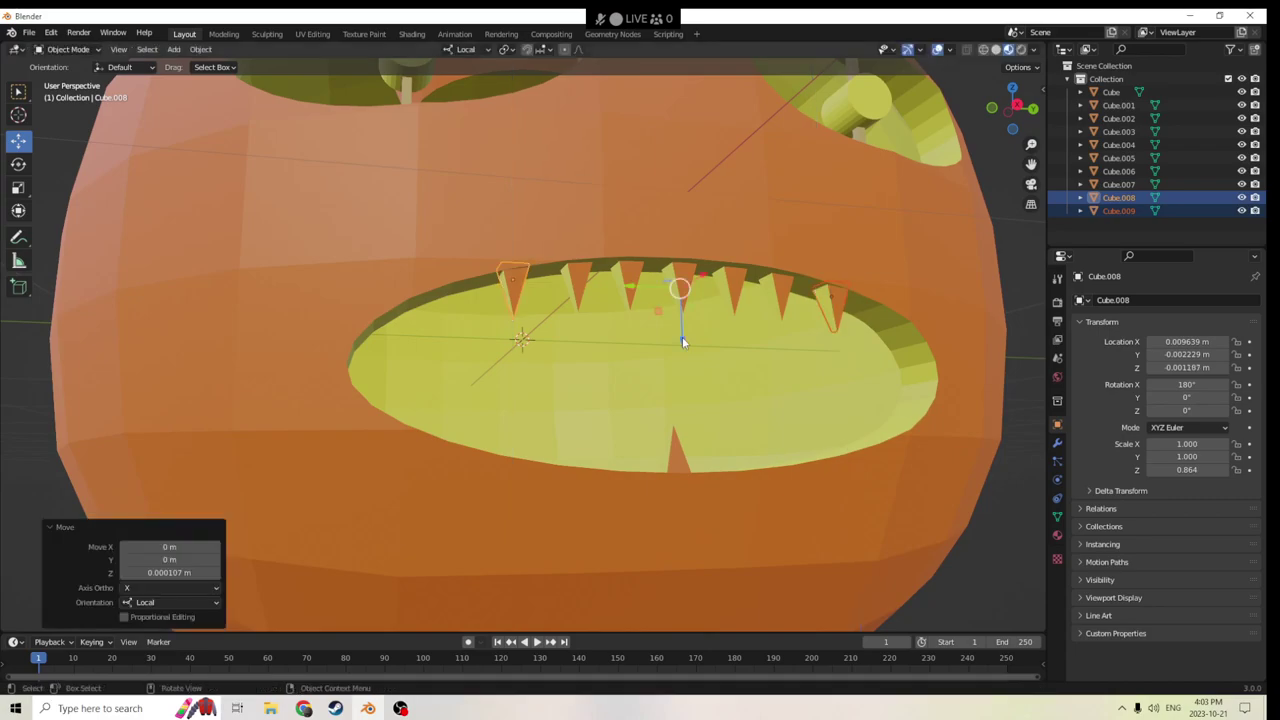
left_click(685, 397)
Duplicate the center lower tooth and move the copy sideways to Y 0.000695 m.
left_click(677, 452)
middle_click_drag(675, 454, 657, 473)
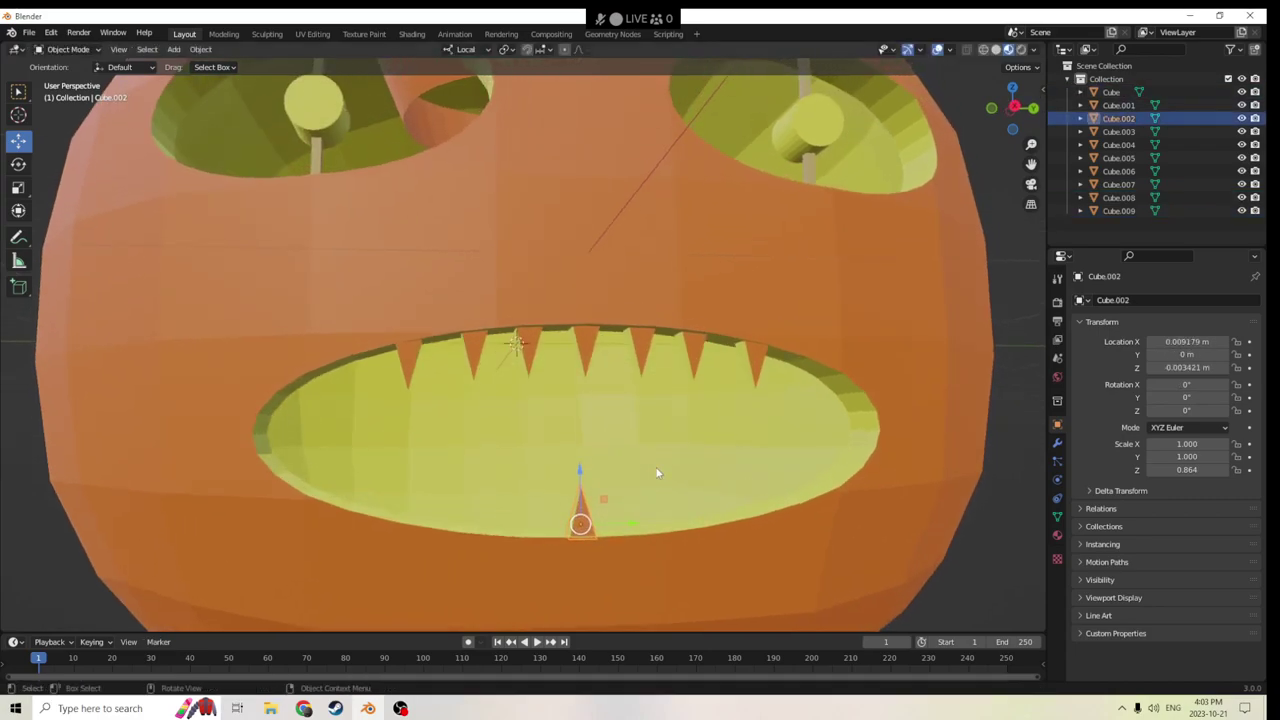
key("shift+d")
right_click(727, 457)
left_click_drag(616, 527, 672, 521)
Duplicate the offset lower tooth in place and set the copy's Y location to -0.000695 m.
key("shift+d")
right_click(798, 470)
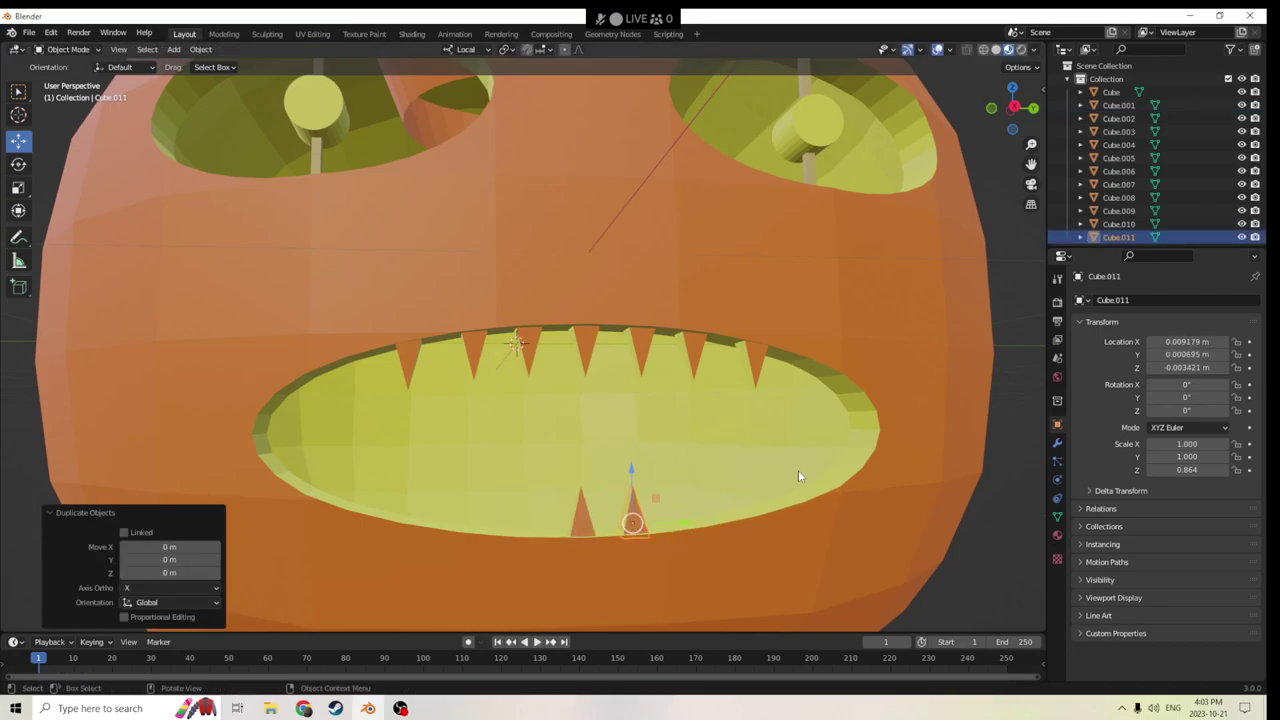
double_click(1157, 354)
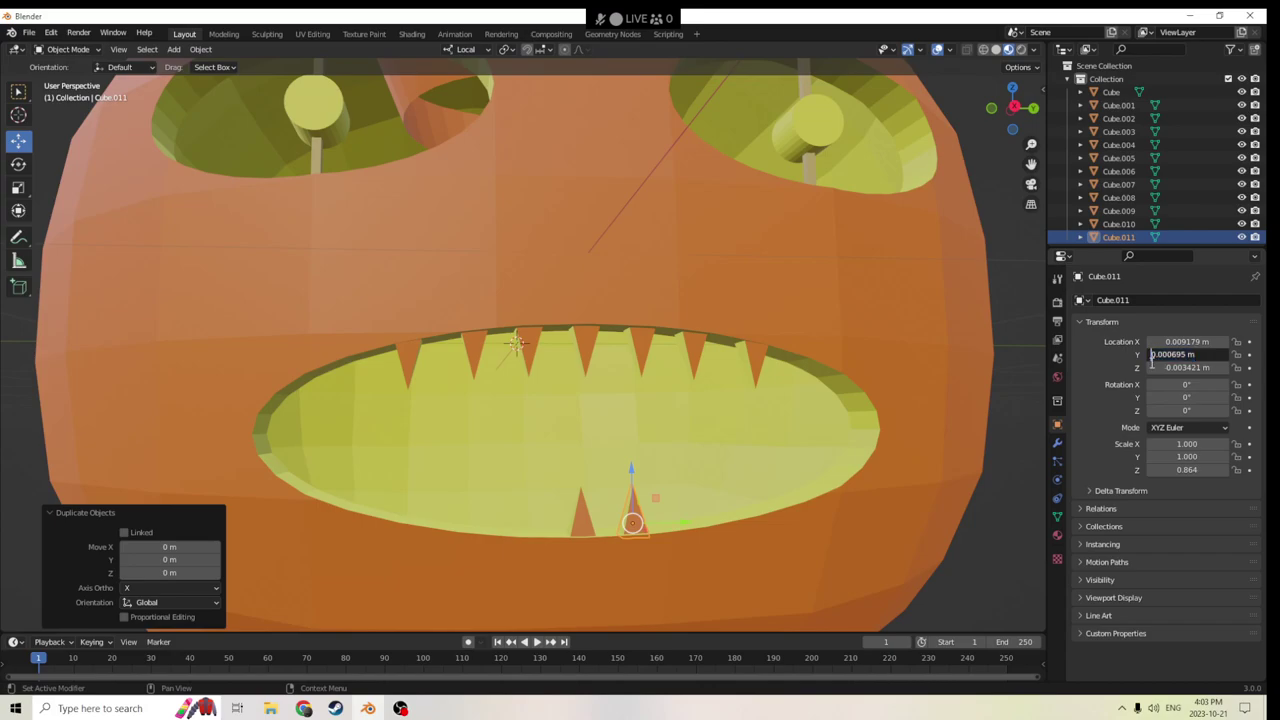
type("-")
key("Return")
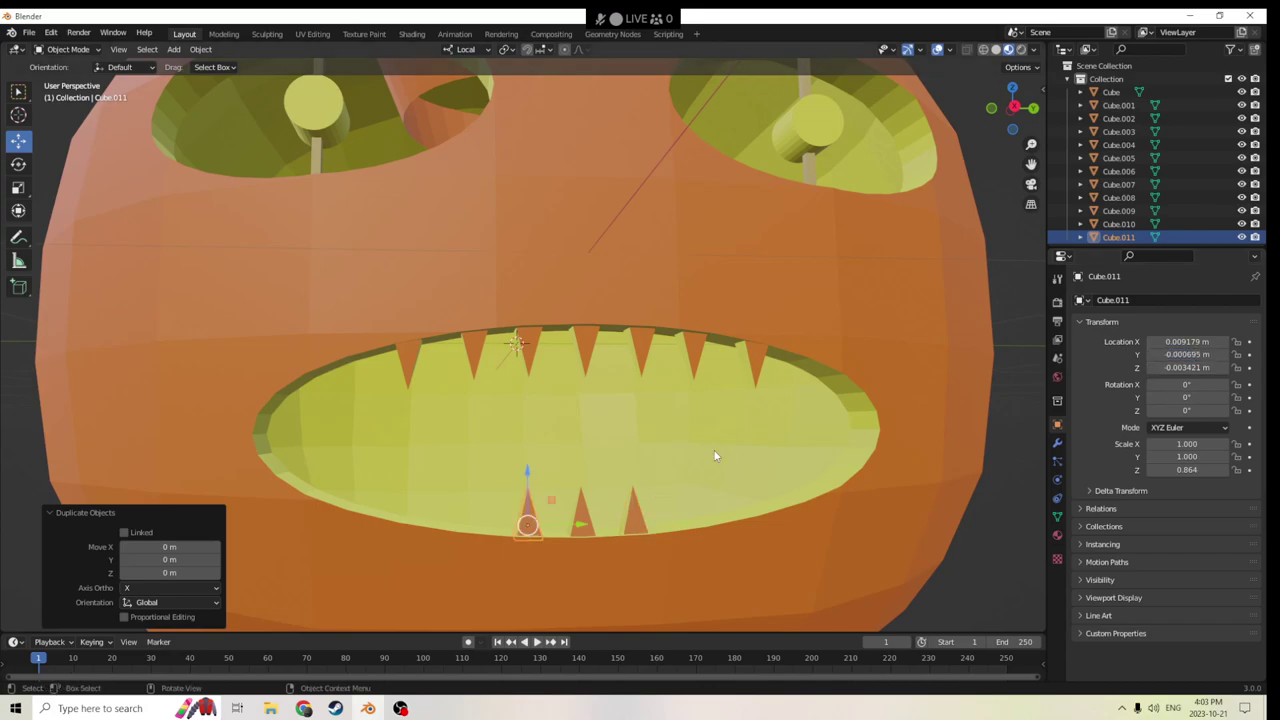
Duplicate the lower tooth on the positive-Y side and move the copy outward to Y 0.001569 m and Z -0.003378 m.
left_click(636, 514)
key("shift+d")
right_click(651, 520)
left_click_drag(664, 524, 736, 519)
left_click_drag(696, 470, 695, 466)
left_click_drag(744, 522, 747, 523)
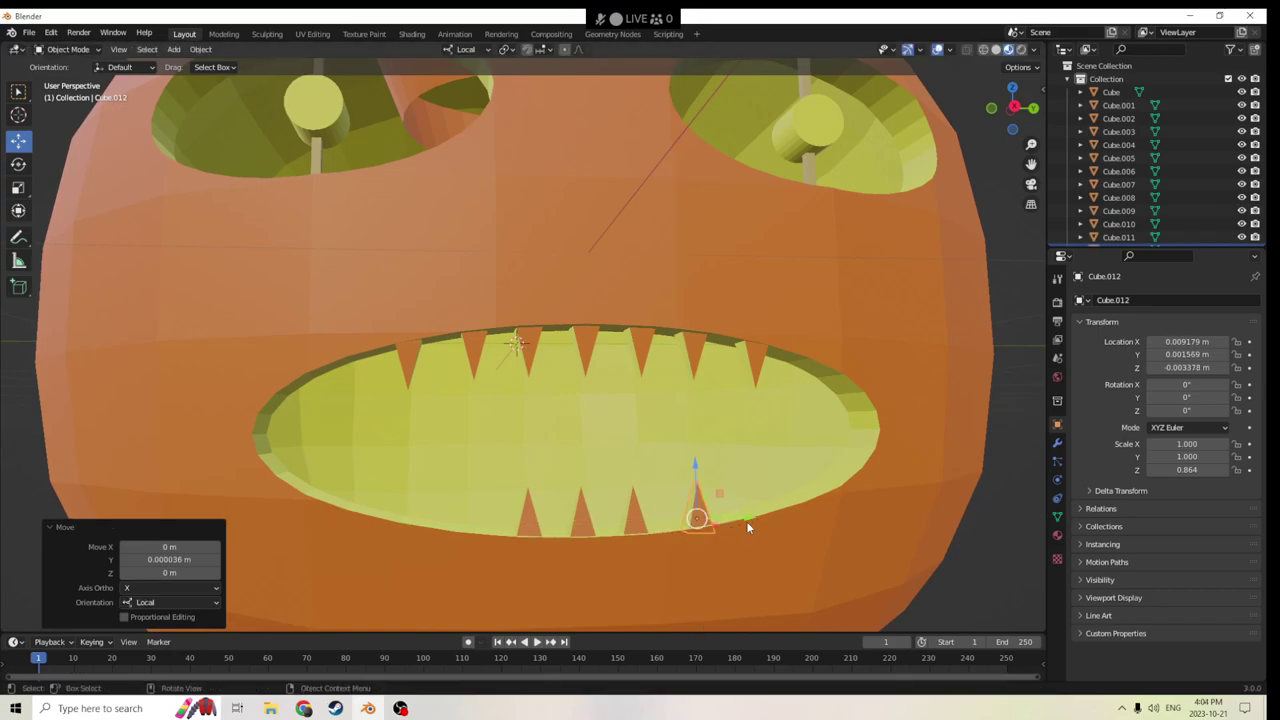
Duplicate the outermost lower tooth in place and set the copy's Y location to -0.001569 m on the opposite side.
key("shift+d")
key("Escape")
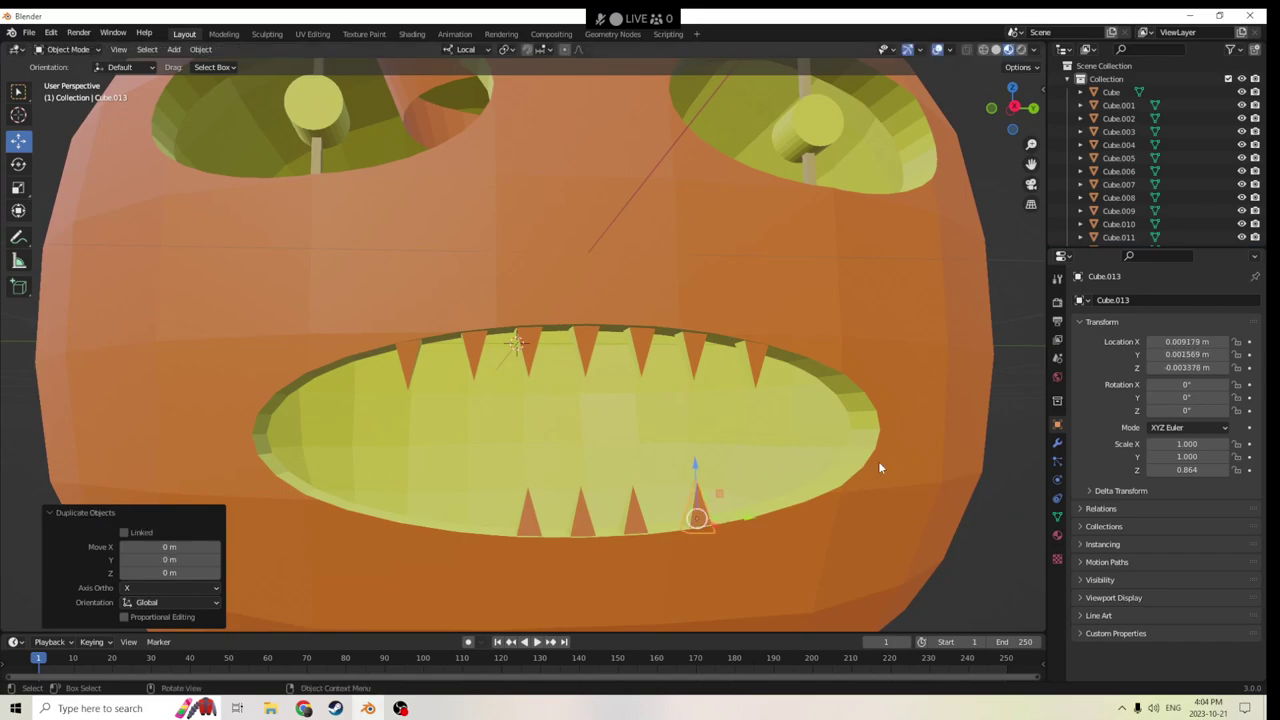
double_click(1172, 354)
left_click(1150, 354)
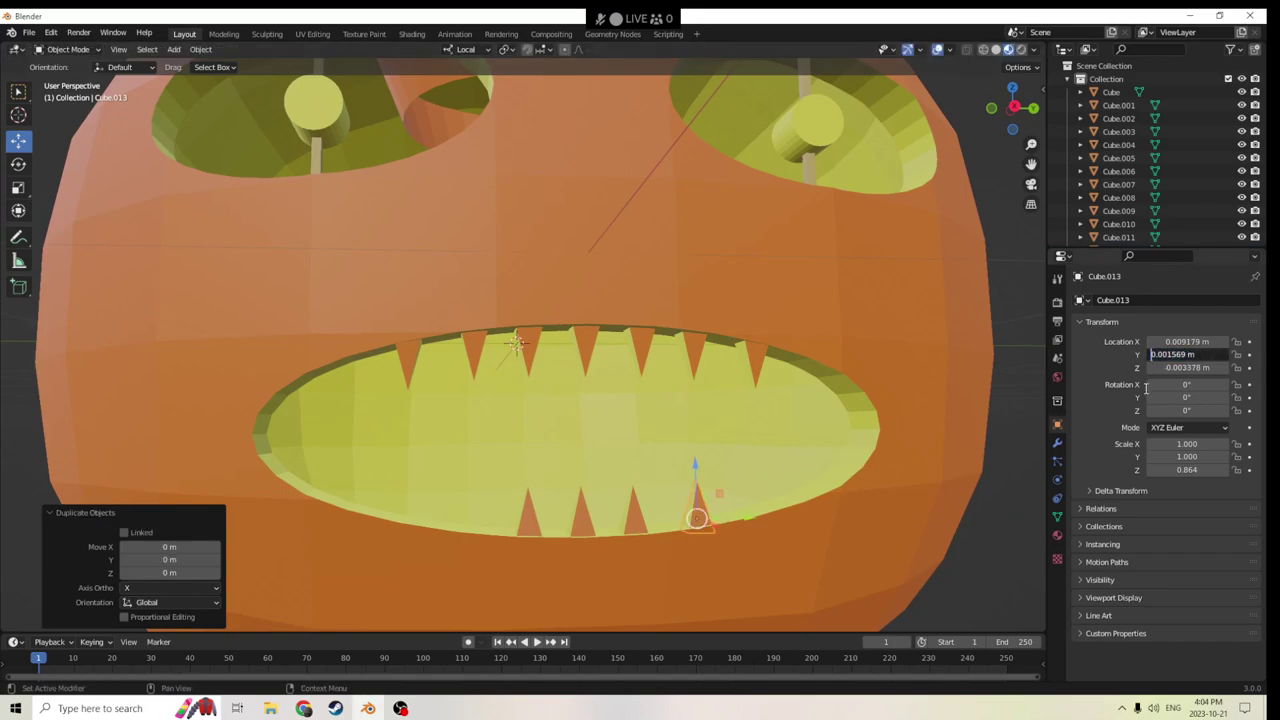
left_click(1146, 392)
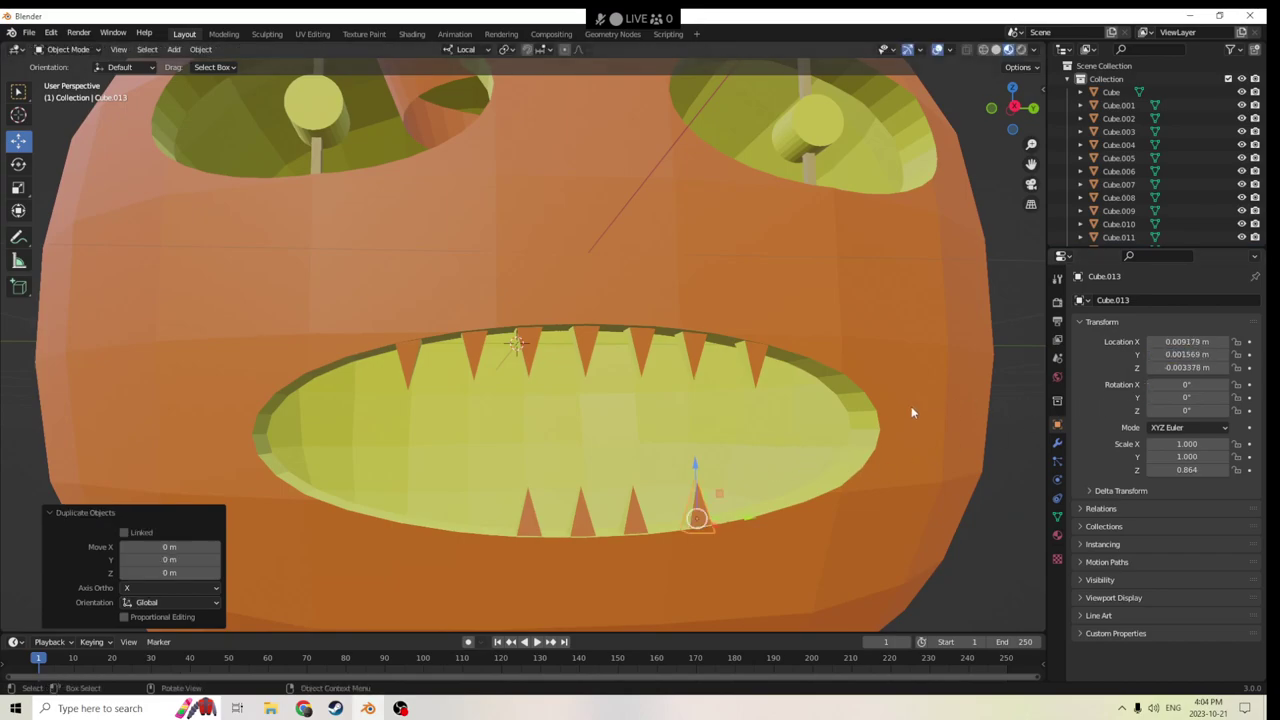
double_click(1165, 354)
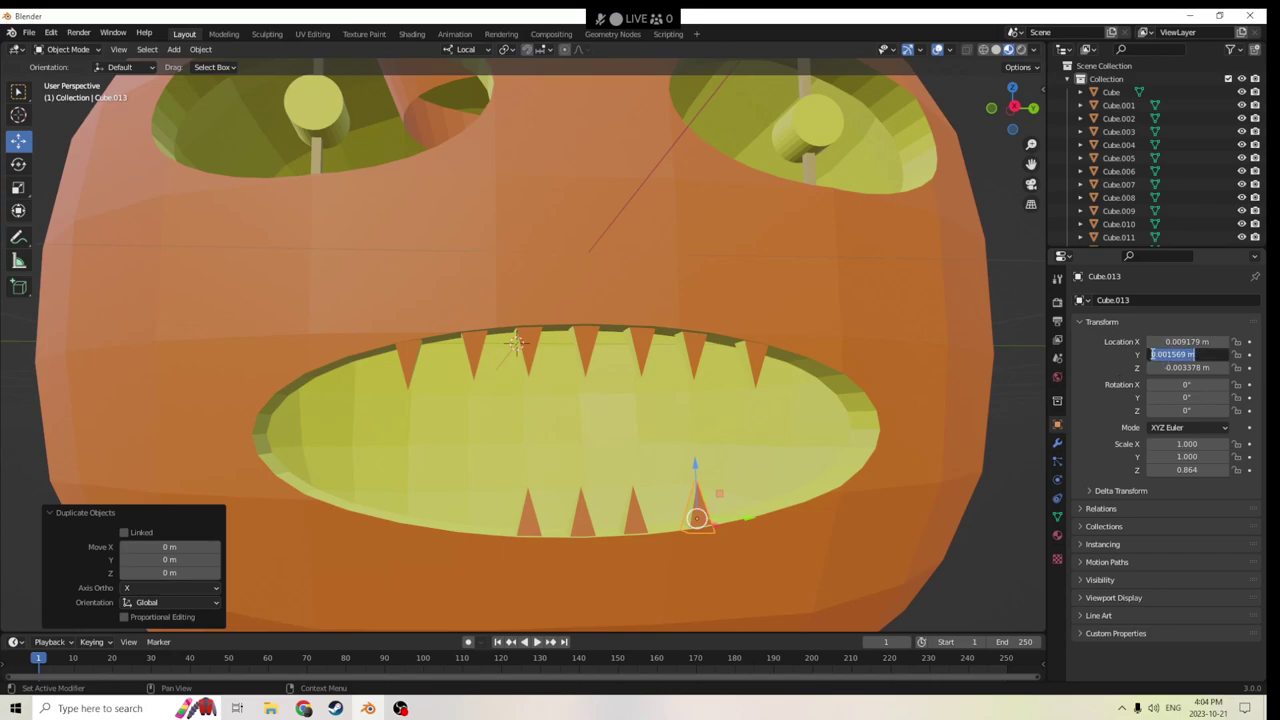
type("-")
key("Return")
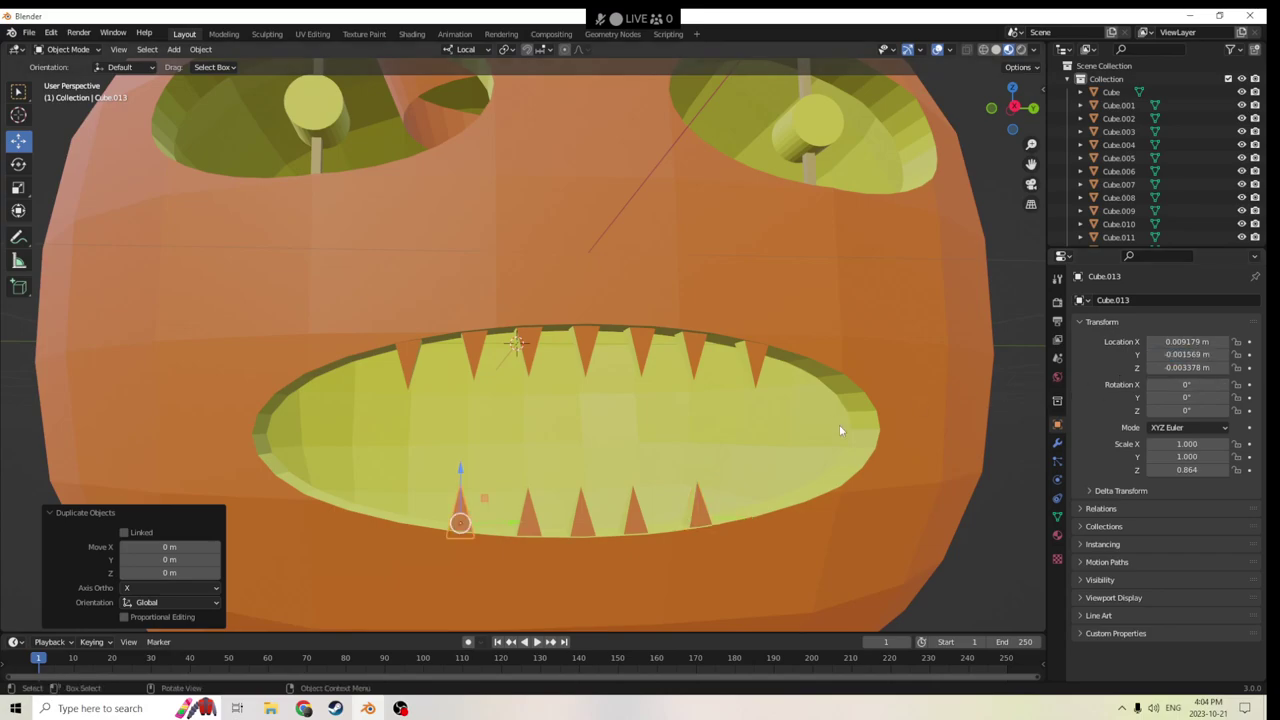
Select all the upper and lower teeth, add the pumpkin body as the active object, and join them into one mesh.
scroll(839, 429, "down", 3)
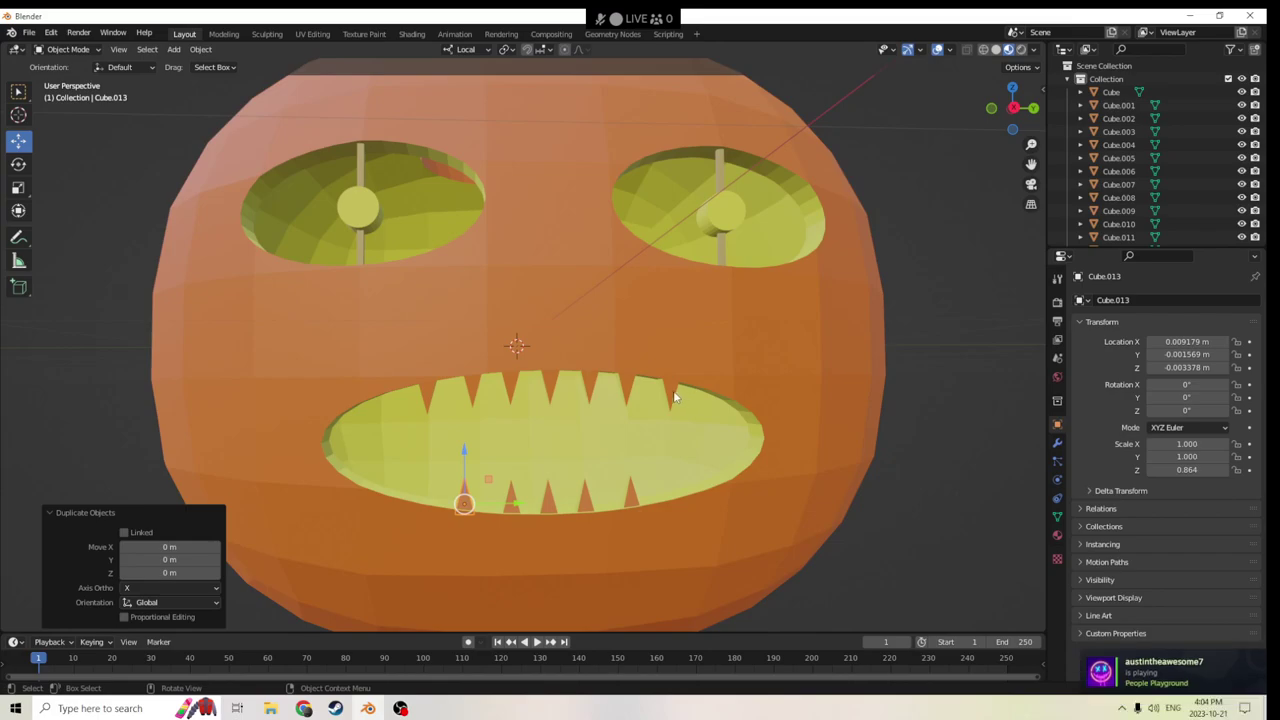
left_click(675, 396)
left_click(626, 386, "shift")
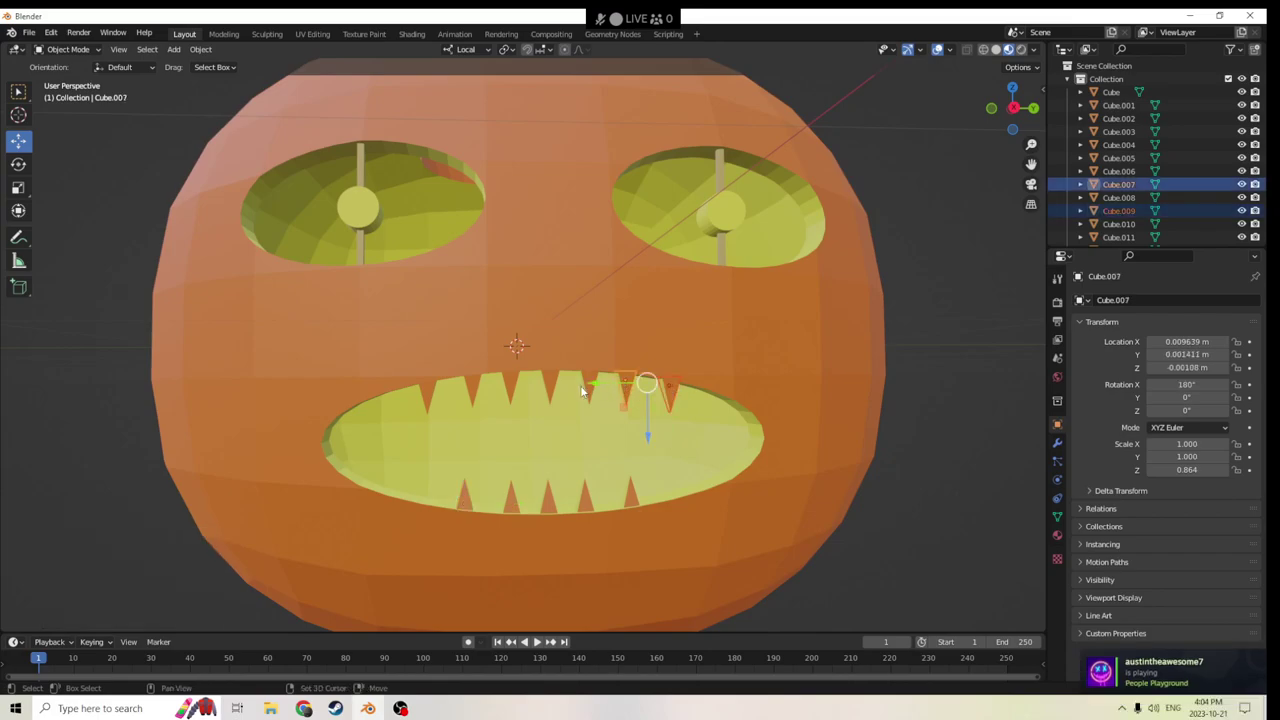
left_click(585, 387, "shift")
left_click(549, 390, "shift")
left_click(508, 386, "shift")
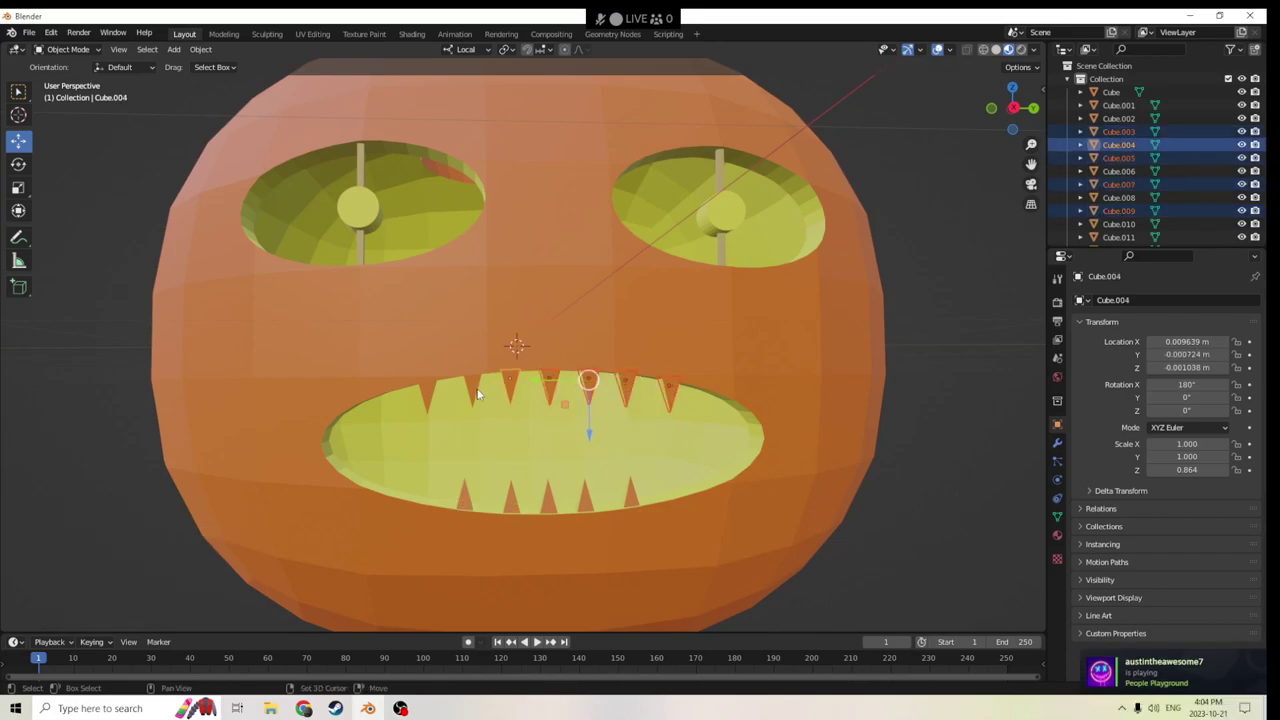
left_click(470, 390, "shift")
left_click(427, 395, "shift")
left_click(472, 498, "shift")
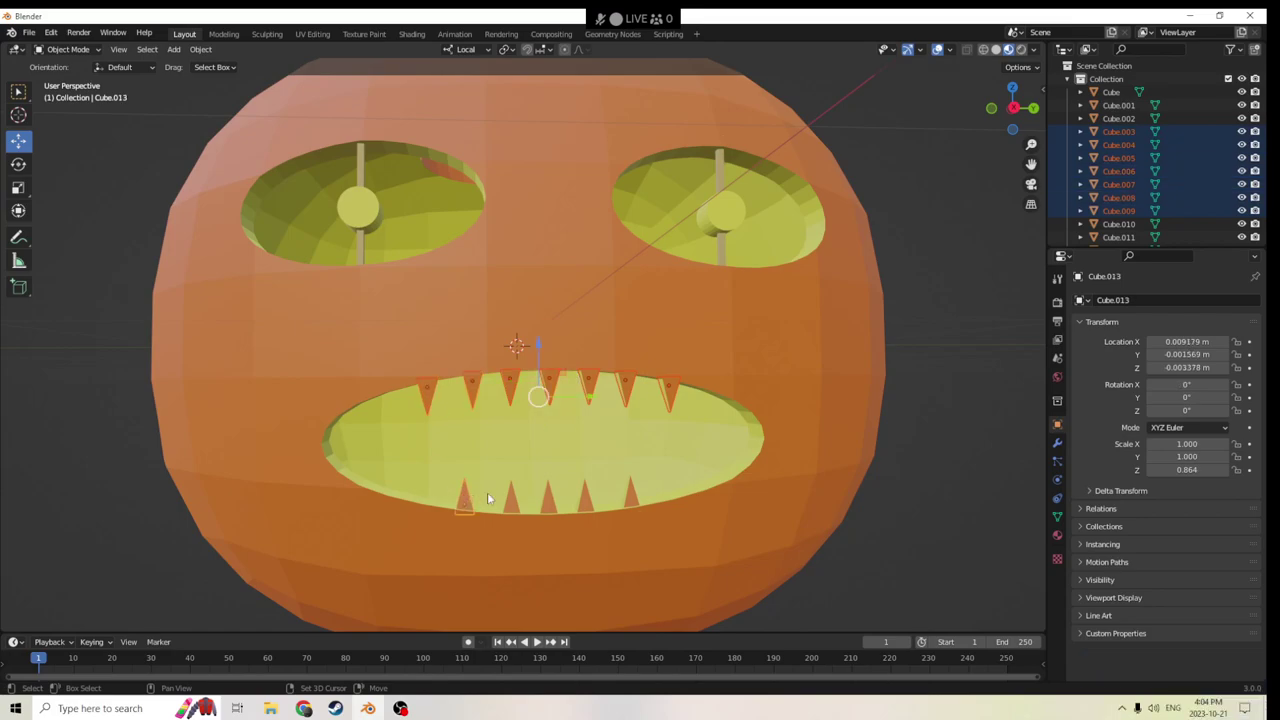
left_click(510, 503, "shift")
left_click(578, 506, "shift")
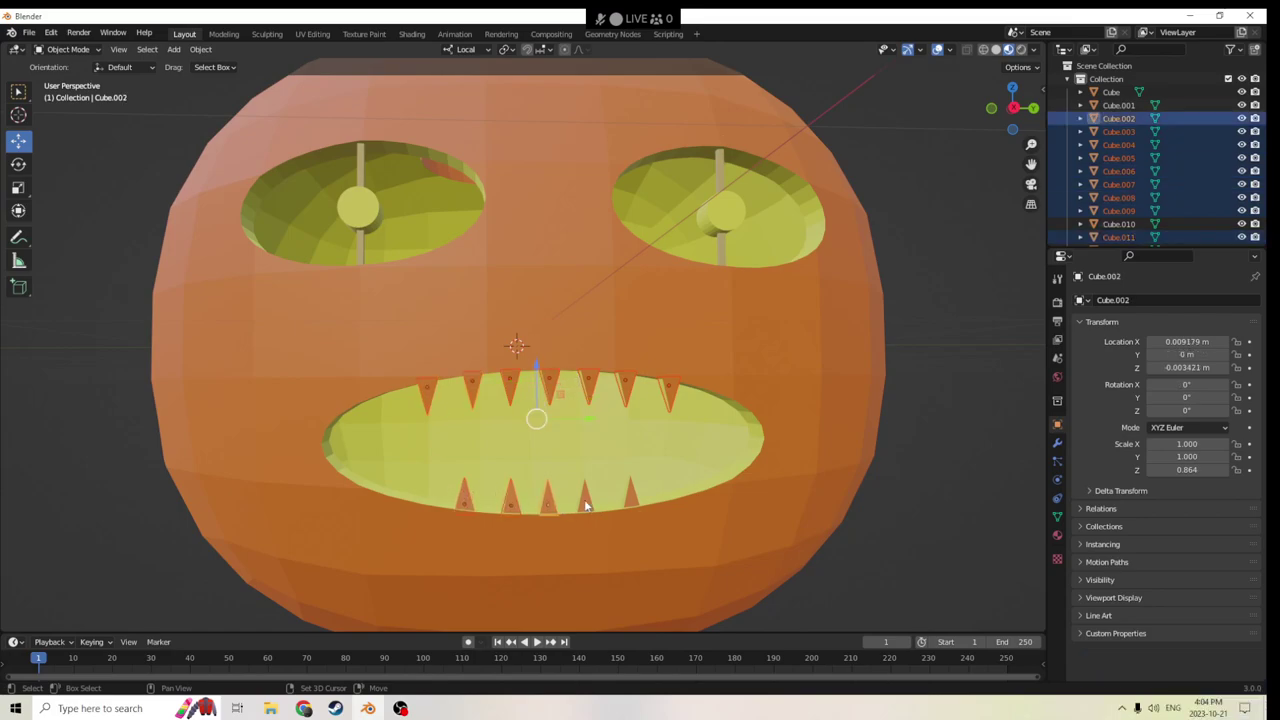
left_click(631, 491, "shift")
left_click(647, 515, "shift")
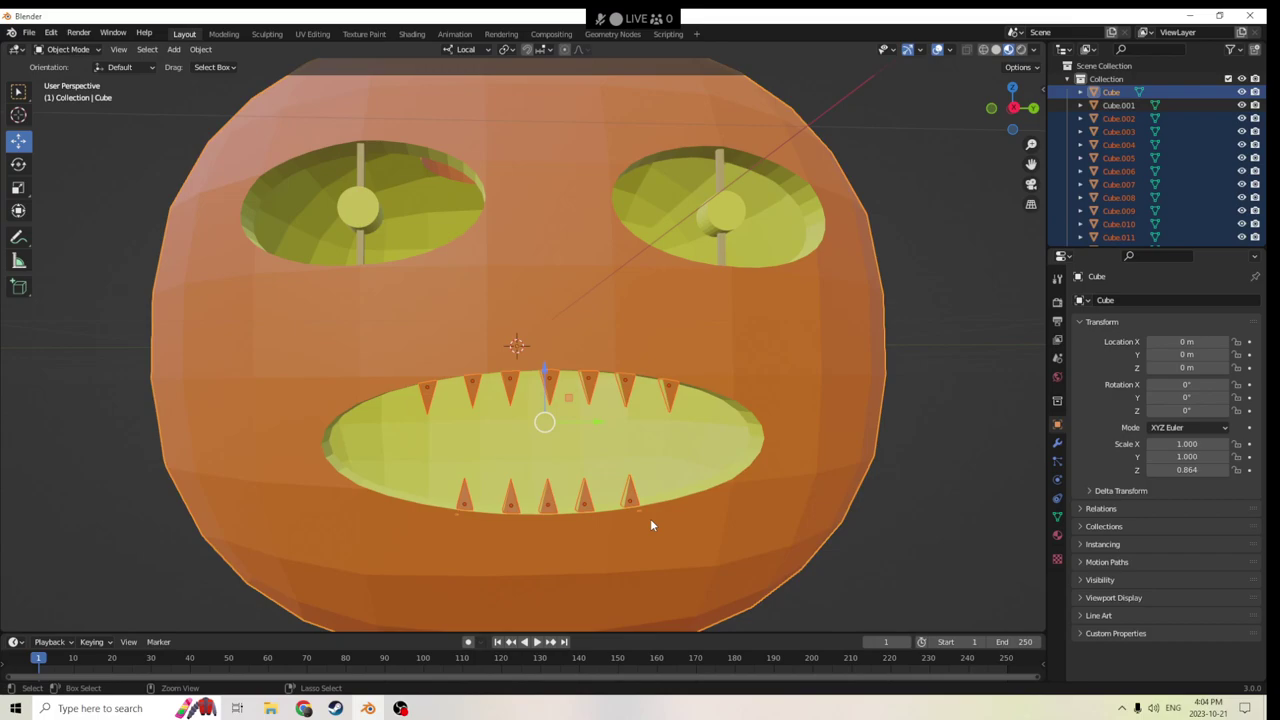
key("ctrl+j")
Apply smooth shading to the joined pumpkin.
middle_click_drag(650, 510, 730, 509)
scroll(660, 518, "down", 3)
right_click(626, 442)
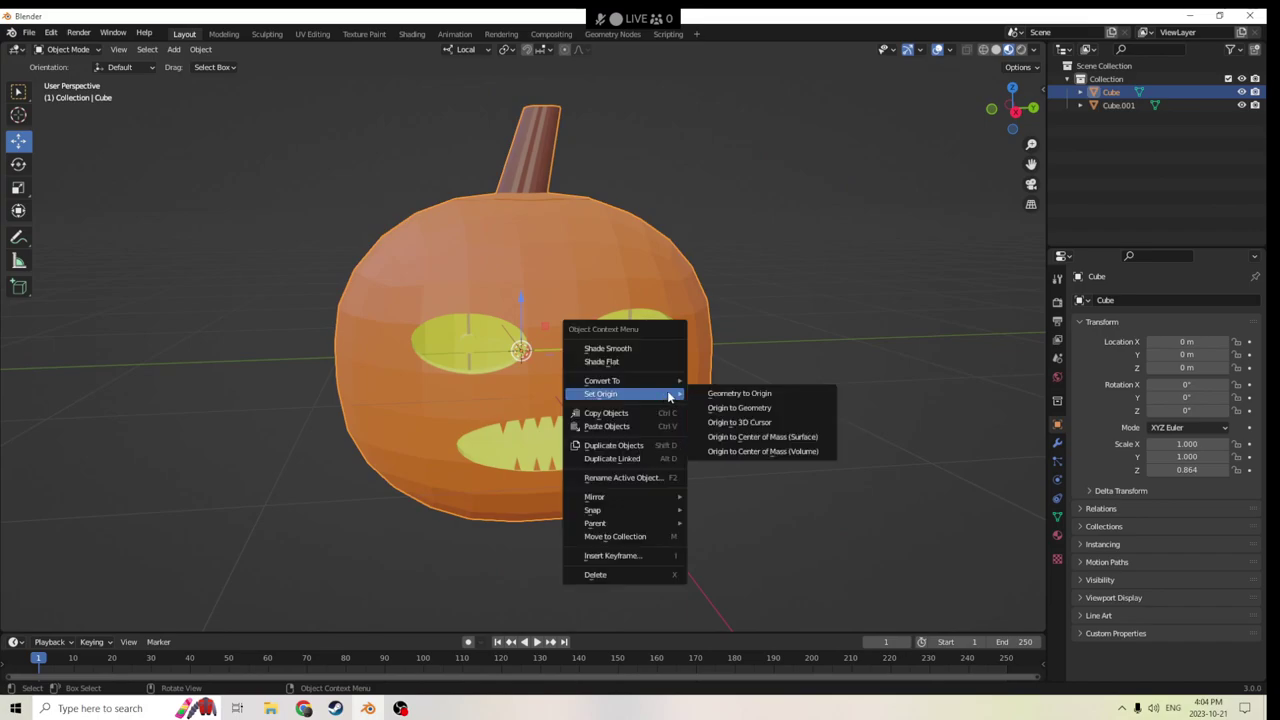
right_click(673, 381)
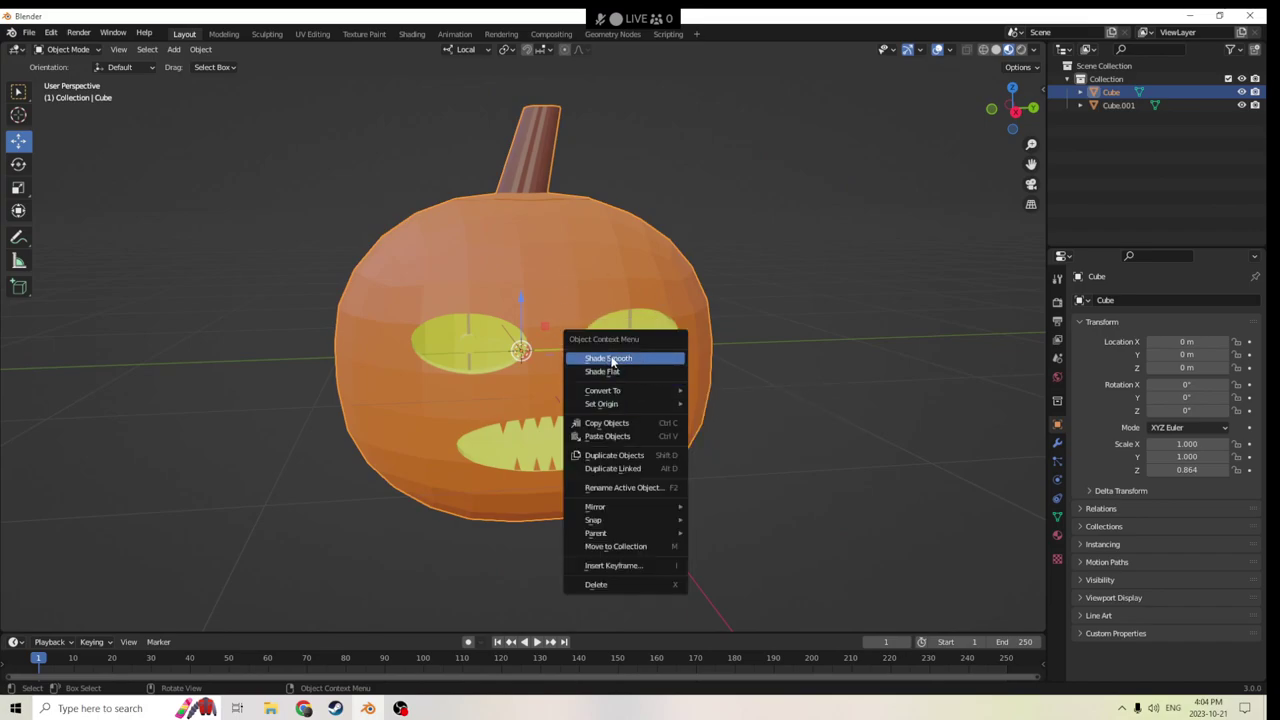
left_click(612, 359)
middle_click_drag(630, 391, 654, 407)
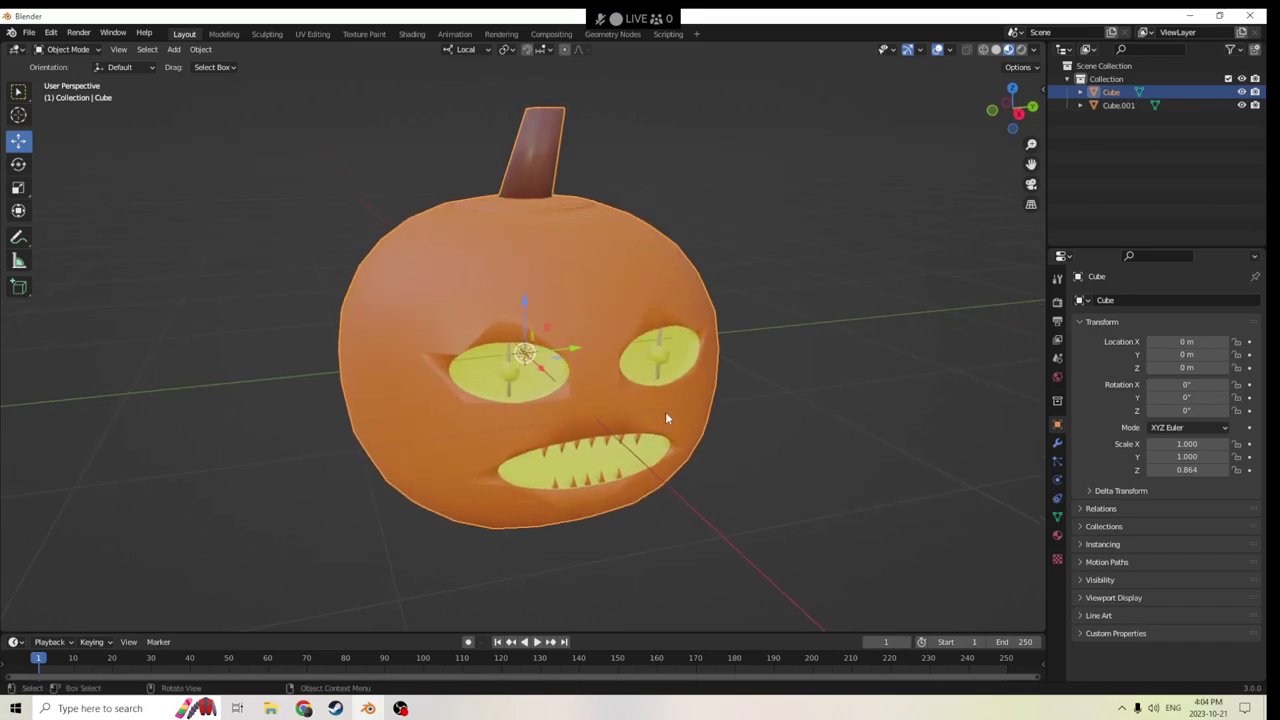
Enable Auto Smooth for the pumpkin mesh's normals with an angle of 35°.
left_click(1057, 516)
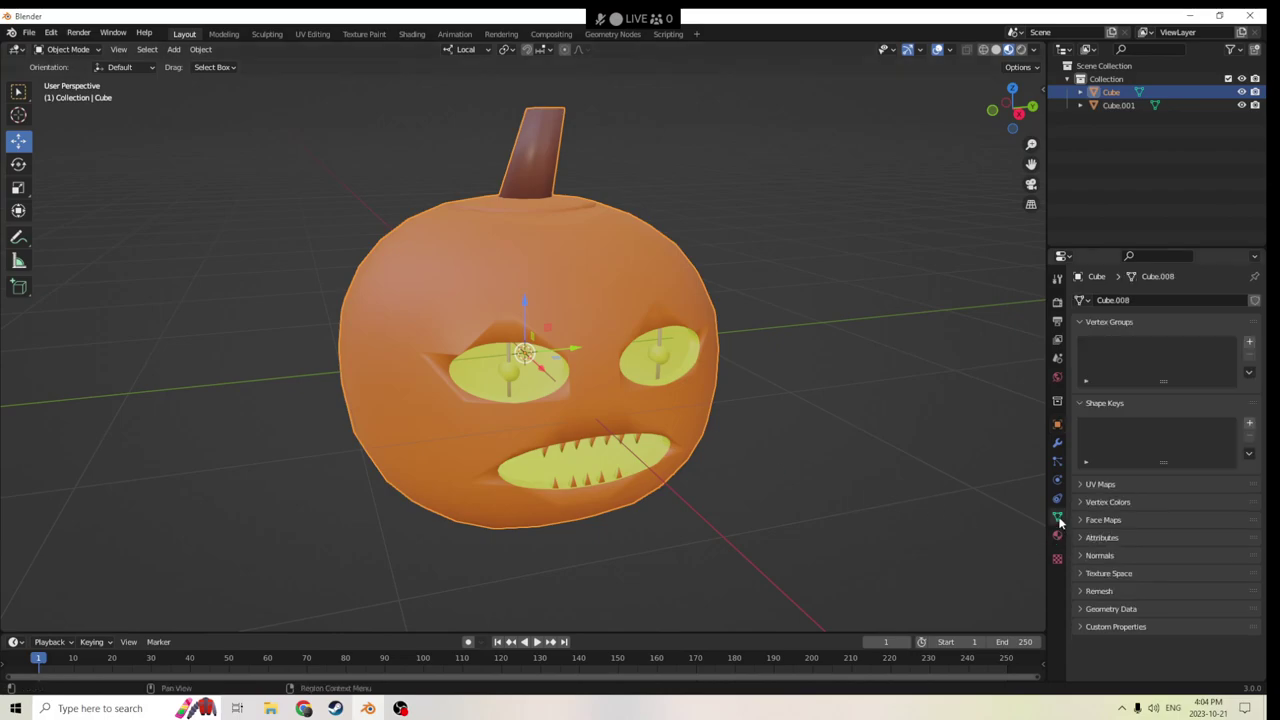
left_click(1095, 556)
left_click(1196, 577)
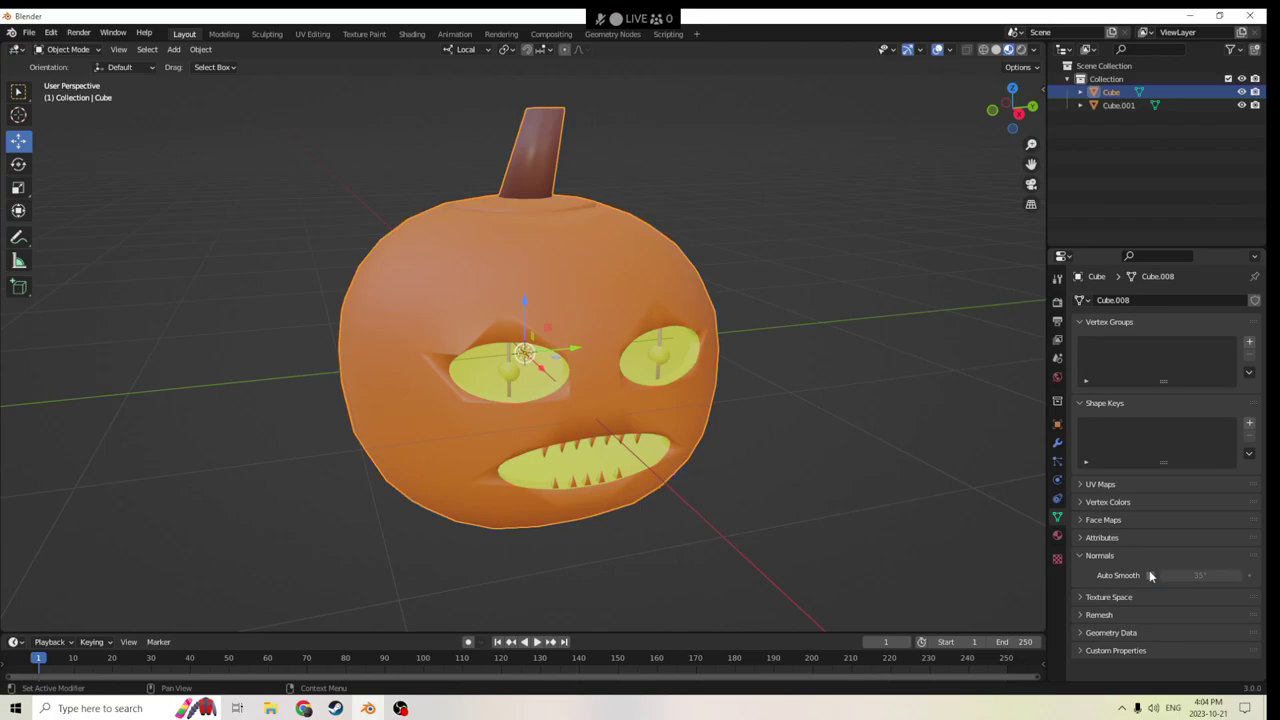
left_click(1153, 575)
left_click(948, 511)
mouse_move(948, 511)
middle_mouse_down()
mouse_move(911, 498)
mouse_move(949, 494)
mouse_move(914, 506)
middle_mouse_up()
key("Tab")
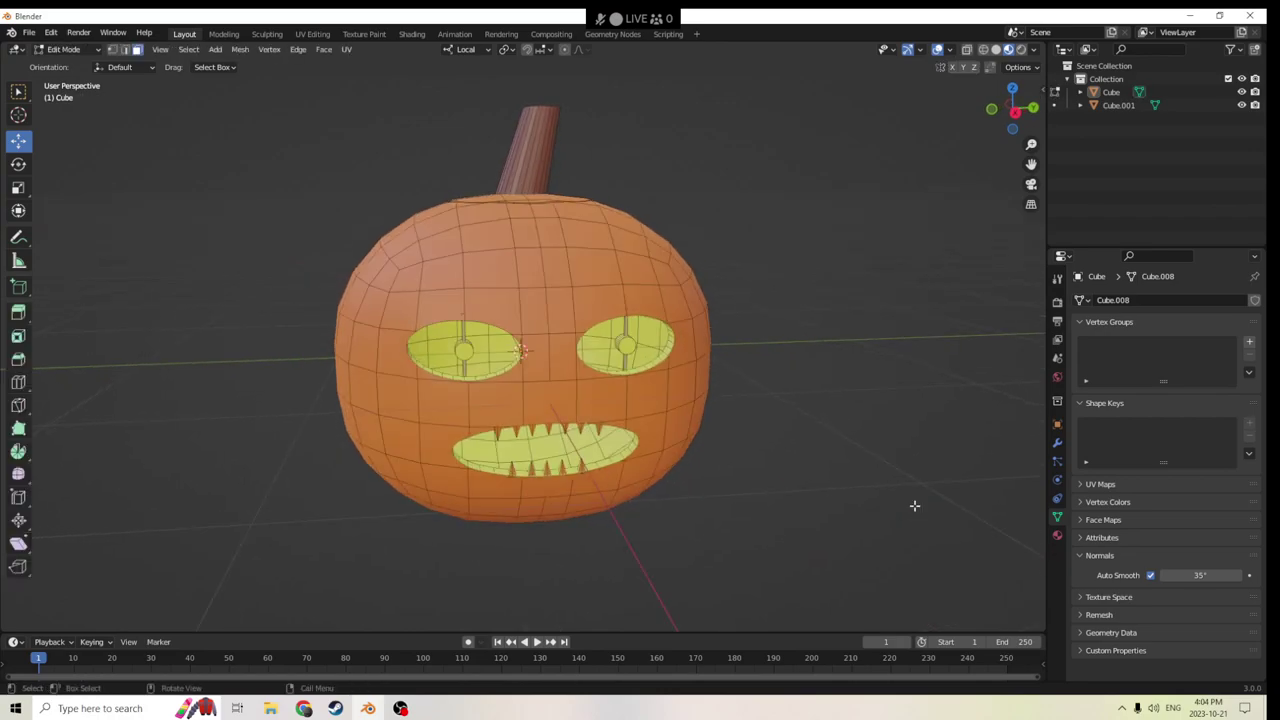
key("Tab")
Select the front faces of both pupils in Edit Mode and assign them the orange Material.006.
mouse_move(863, 434)
middle_mouse_down()
mouse_move(843, 409)
mouse_move(811, 430)
mouse_move(866, 440)
middle_mouse_up()
scroll(866, 440, "up", 3)
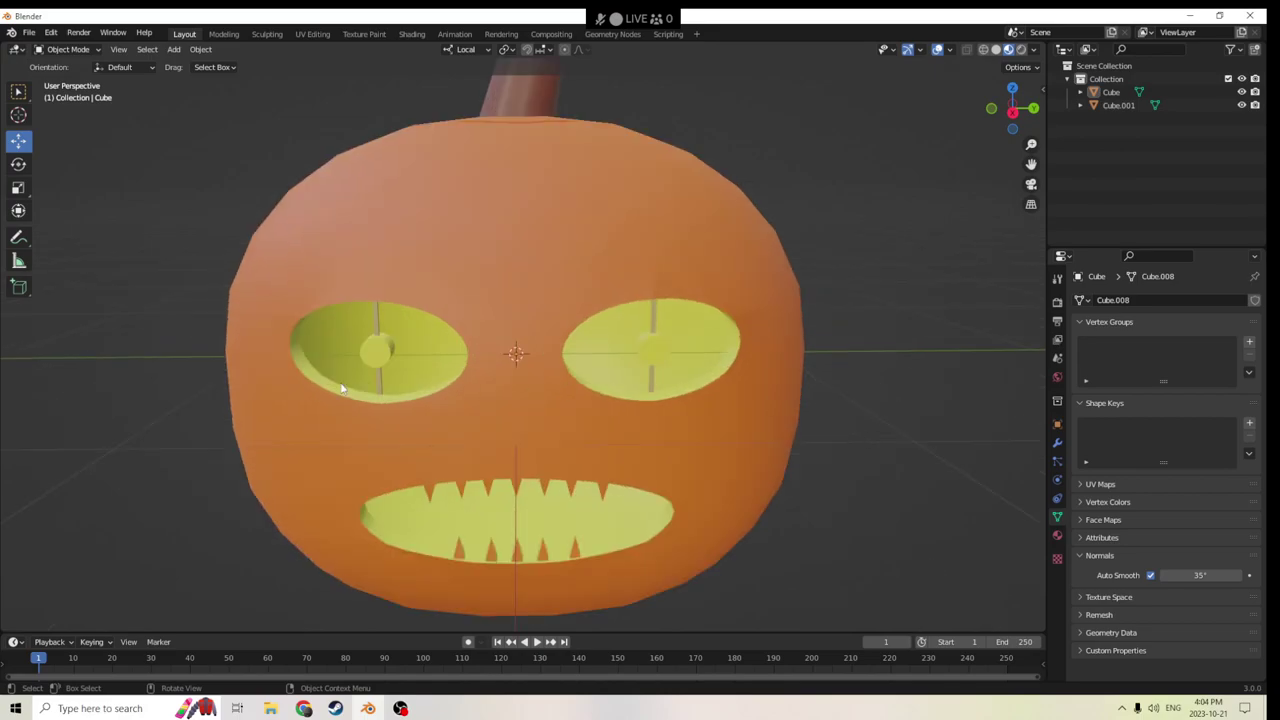
key("Tab")
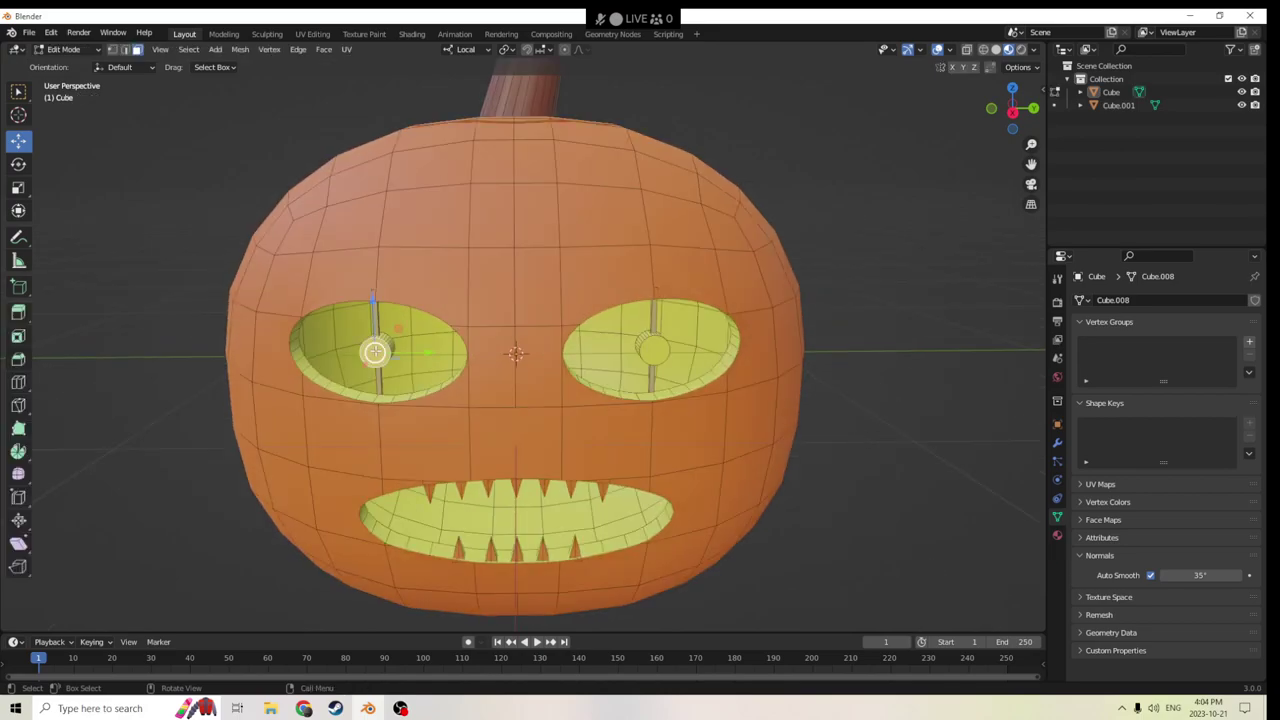
left_click(647, 350, "shift")
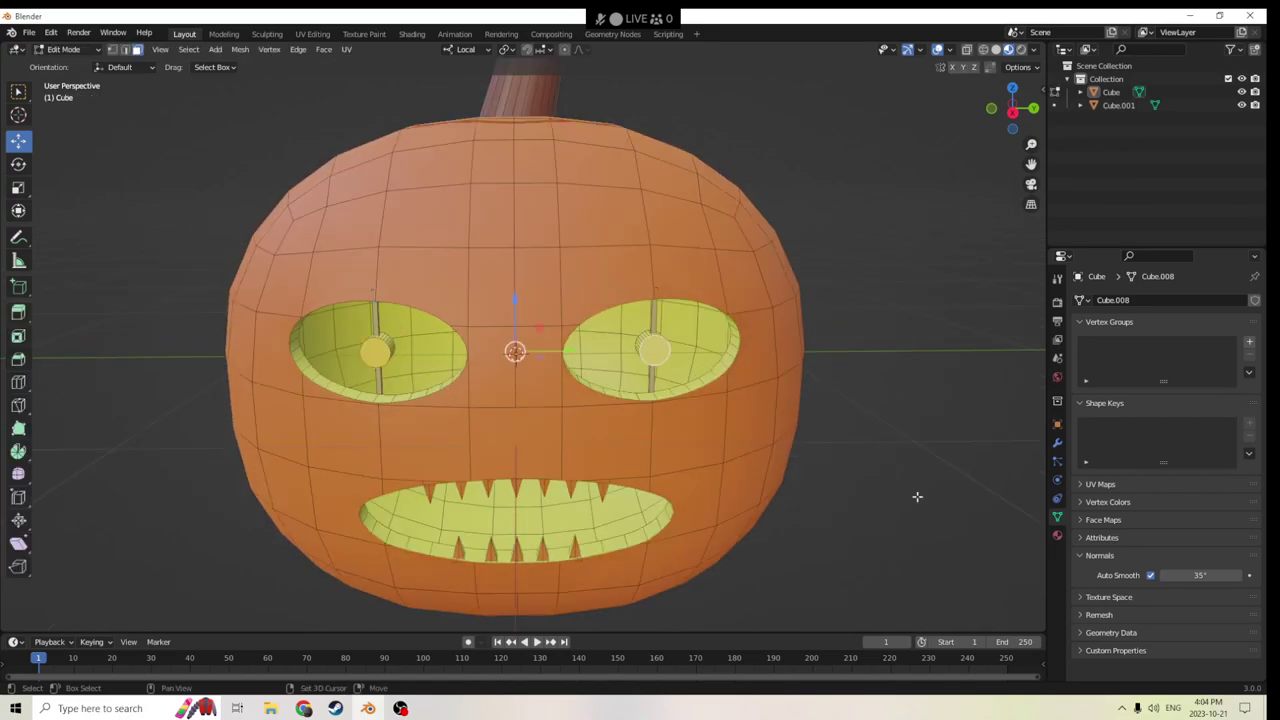
left_click(1057, 536)
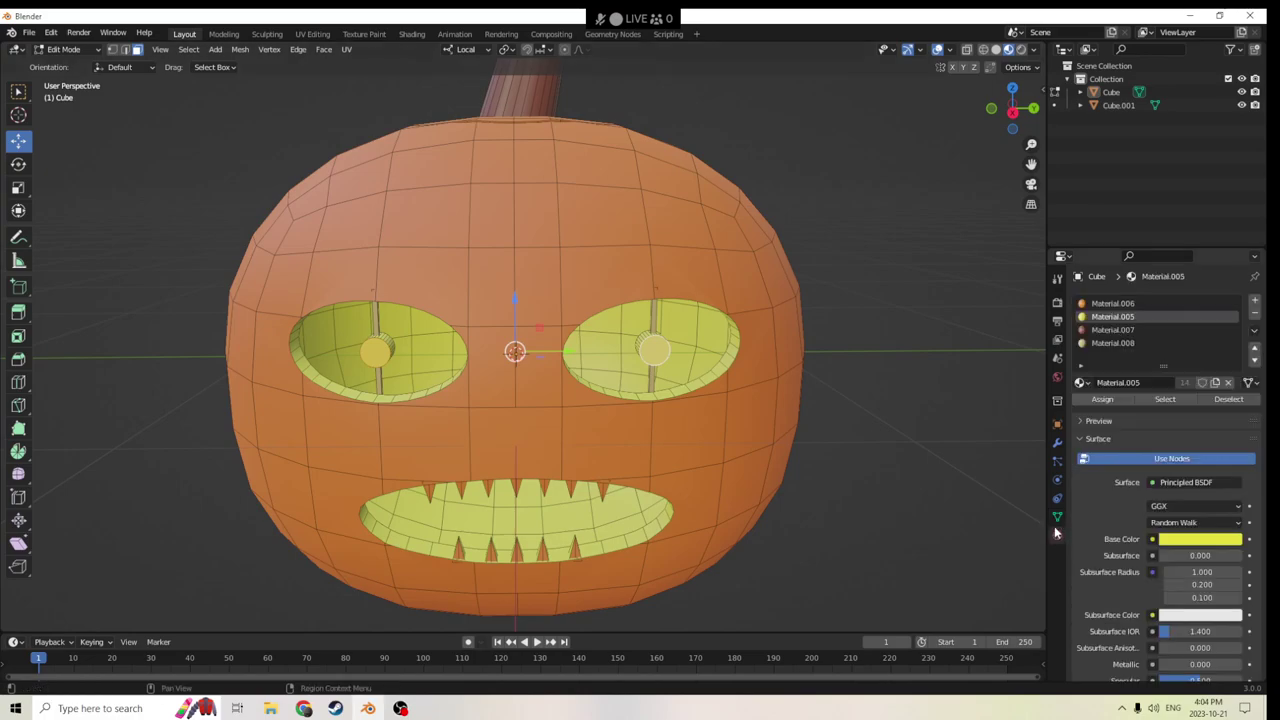
left_click(1112, 303)
left_click(1102, 399)
left_click(934, 468)
scroll(934, 468, "down", 2)
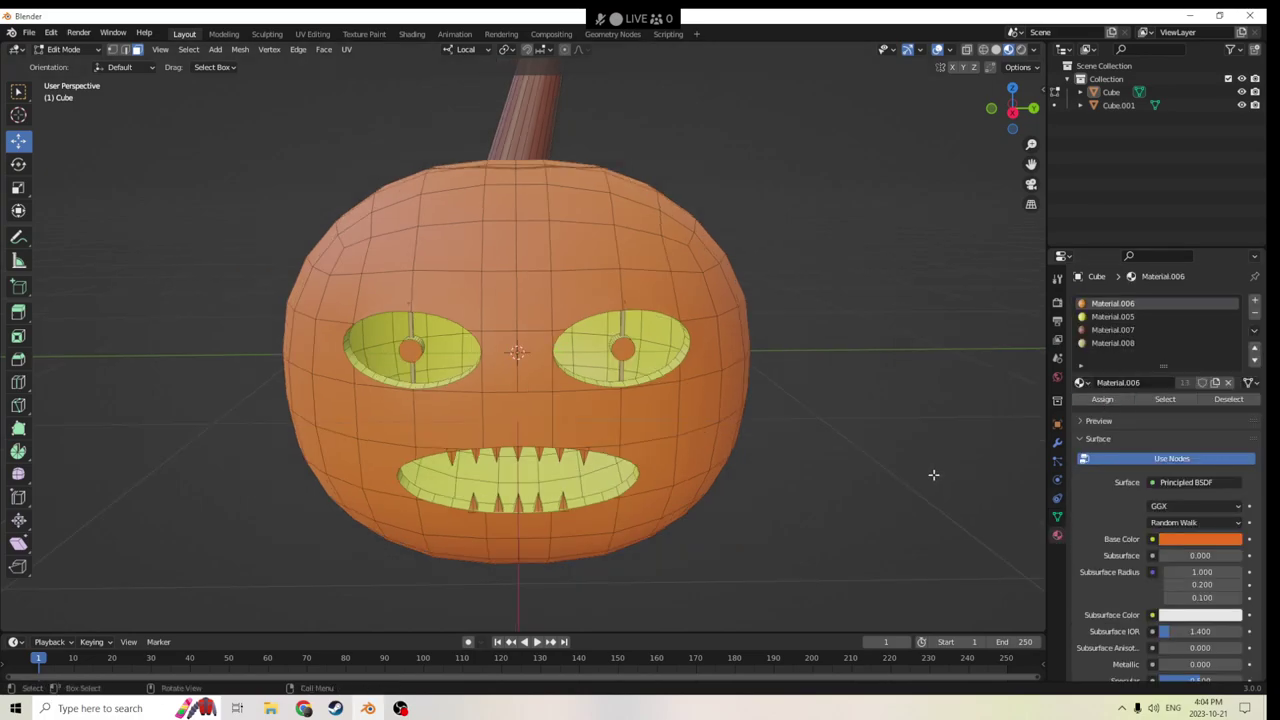
Return to Object Mode and raise the finished pumpkin about 0.0215 m along Z, clear of the origin.
key("Tab")
scroll(917, 469, "down", 2)
middle_click_drag(917, 469, 800, 424)
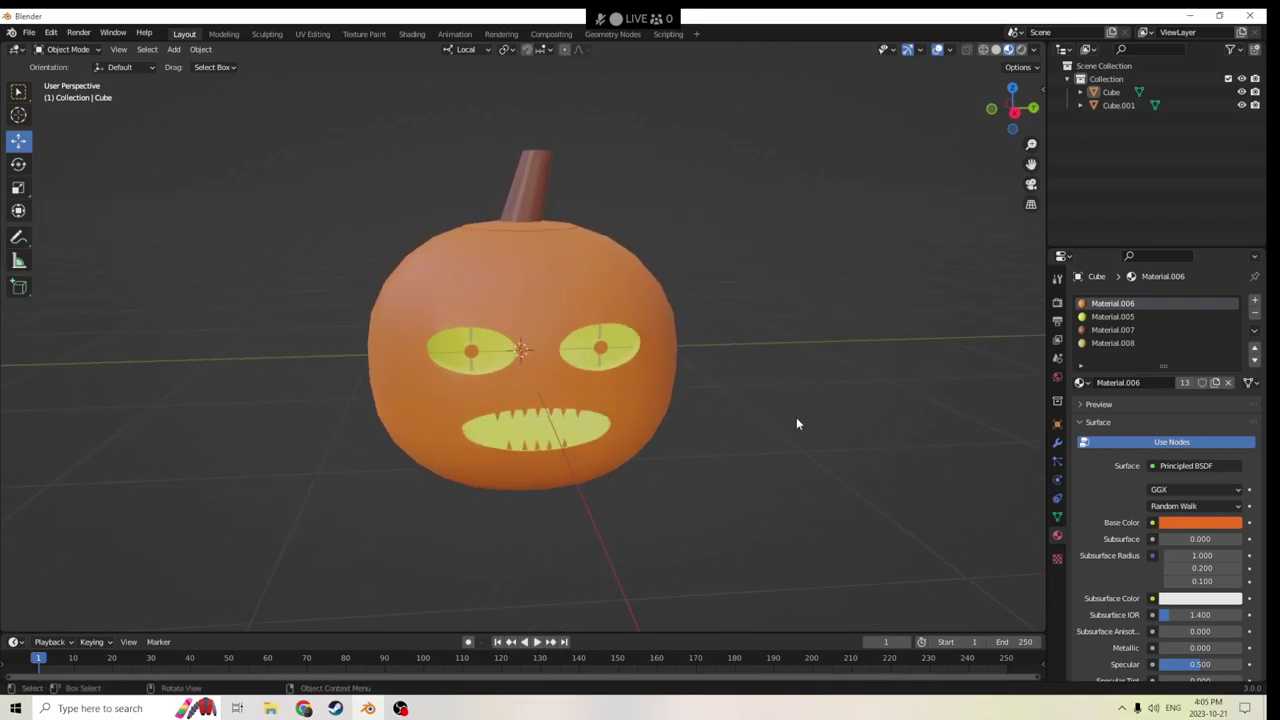
left_click(507, 265)
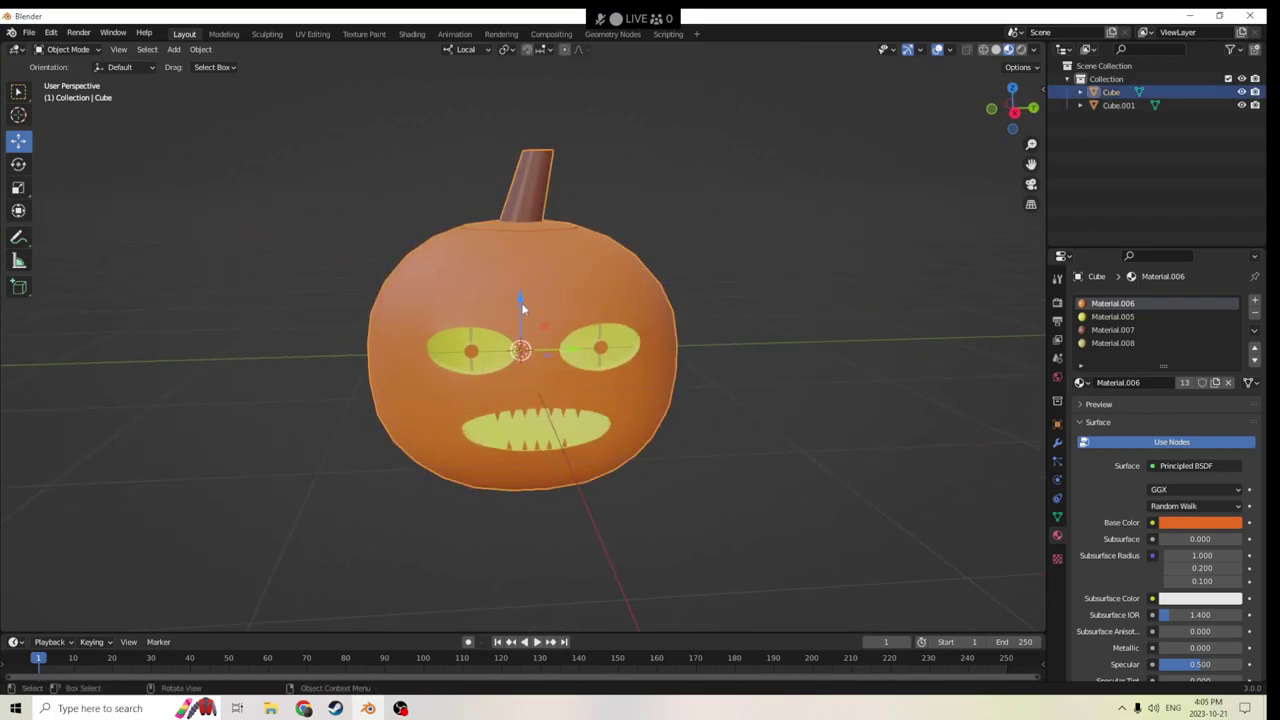
scroll(525, 318, "down", 2)
scroll(525, 315, "down", 2)
middle_click_drag(524, 300, 545, 350)
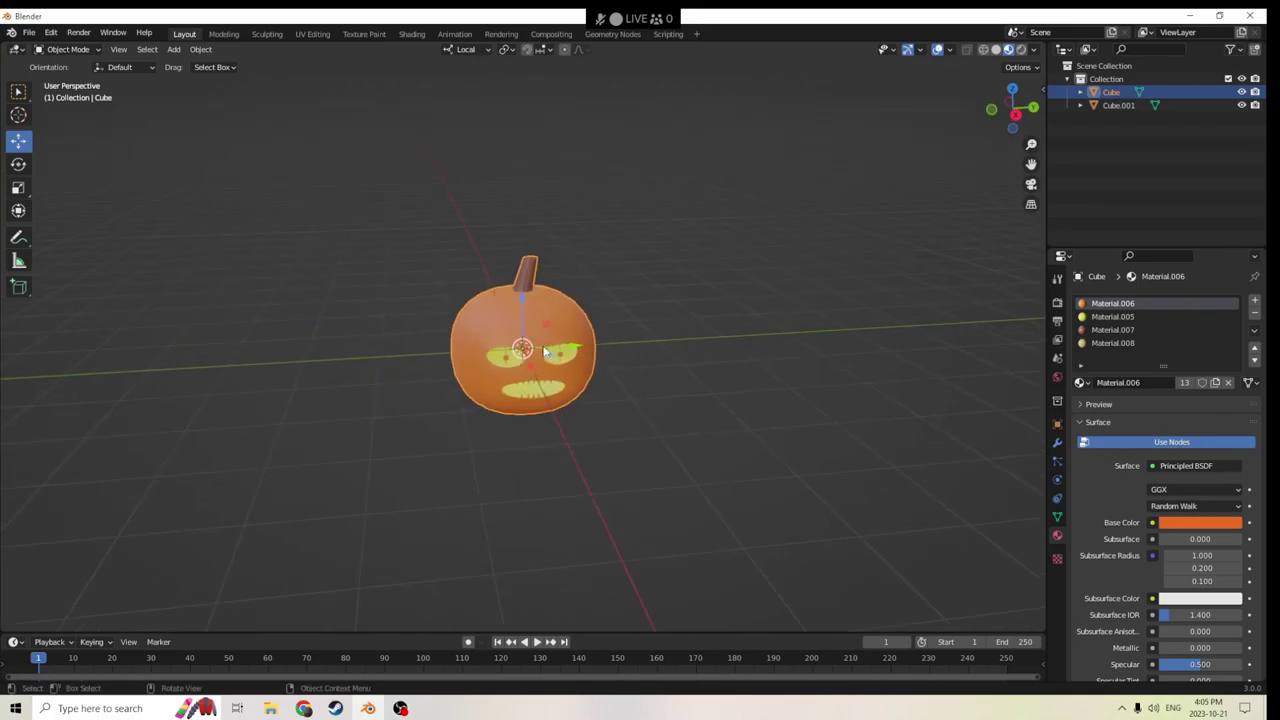
left_click_drag(523, 302, 512, 146)
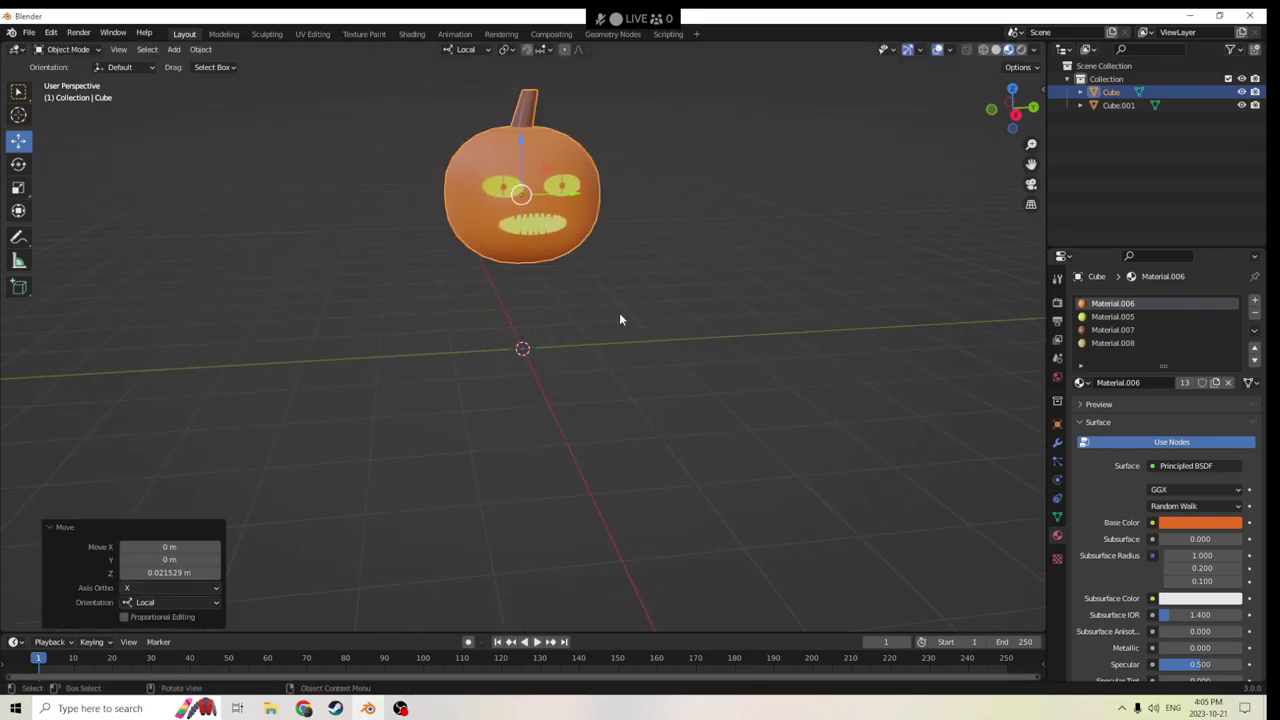
Add a 0.02 m cube at the origin and flatten it along Z into a low slab.
key("shift+a")
mouse_move(619, 320)
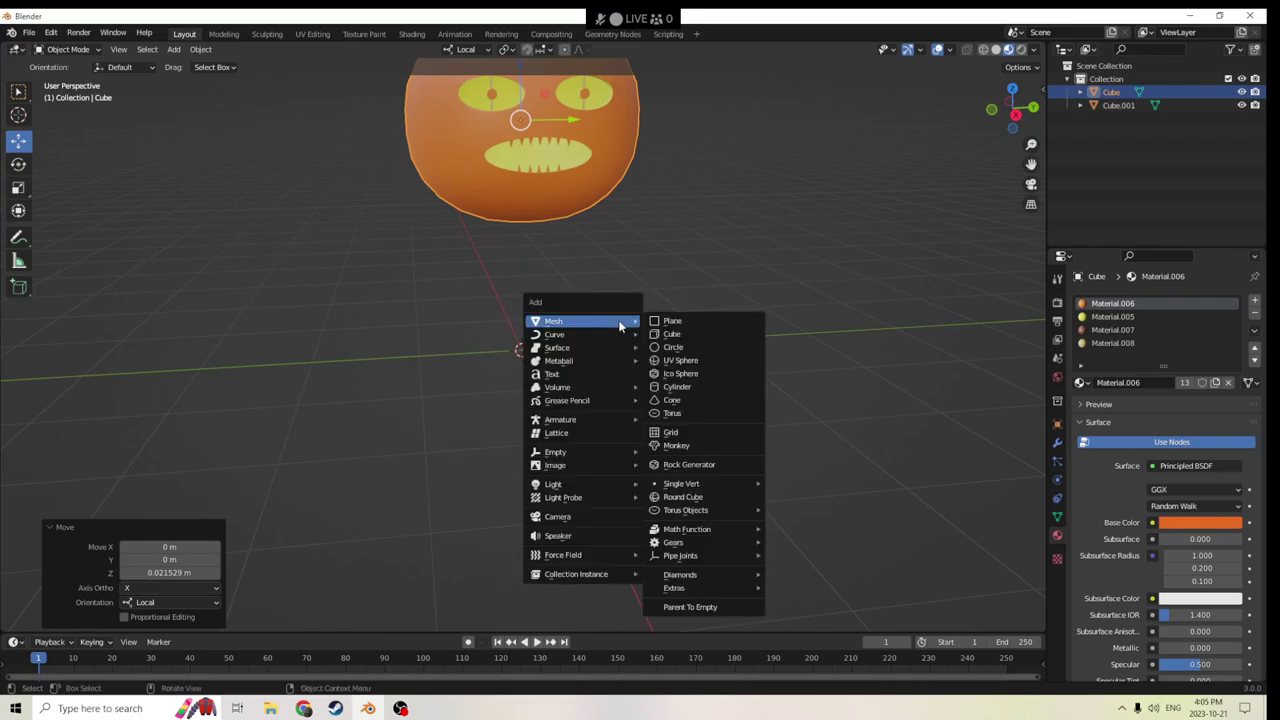
left_click(681, 343)
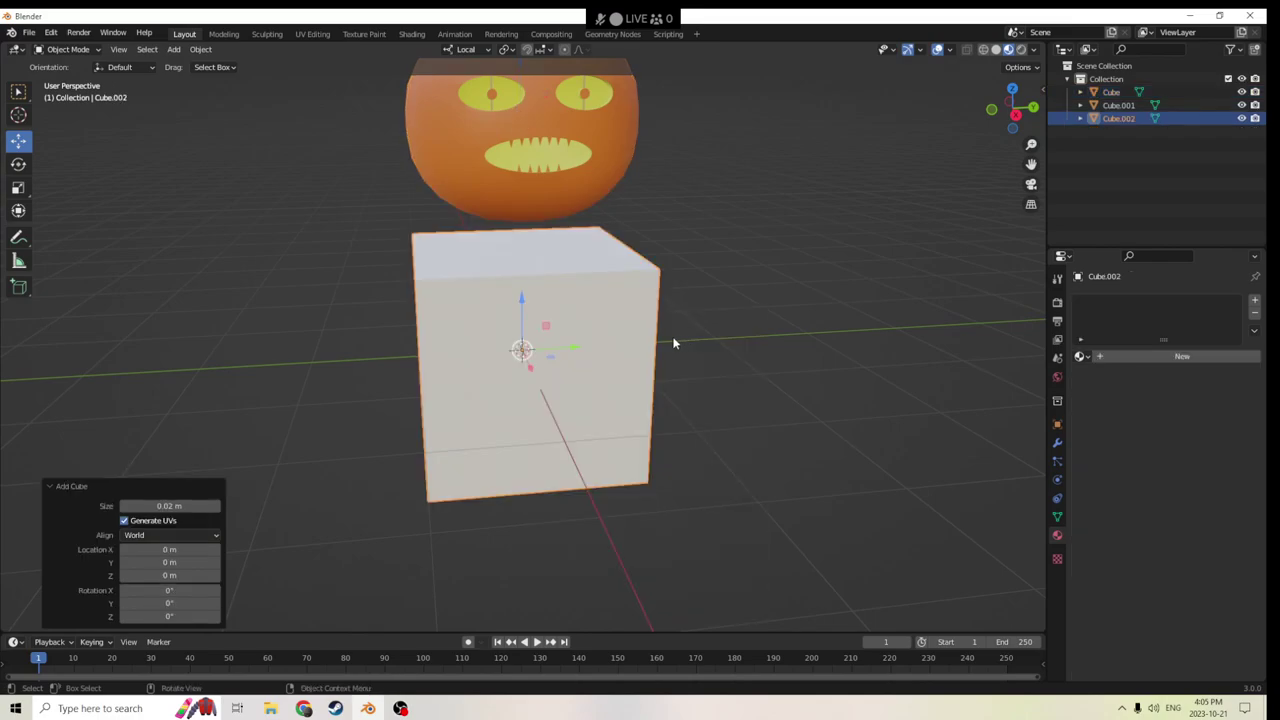
scroll(674, 343, "up", 4)
left_click(18, 188)
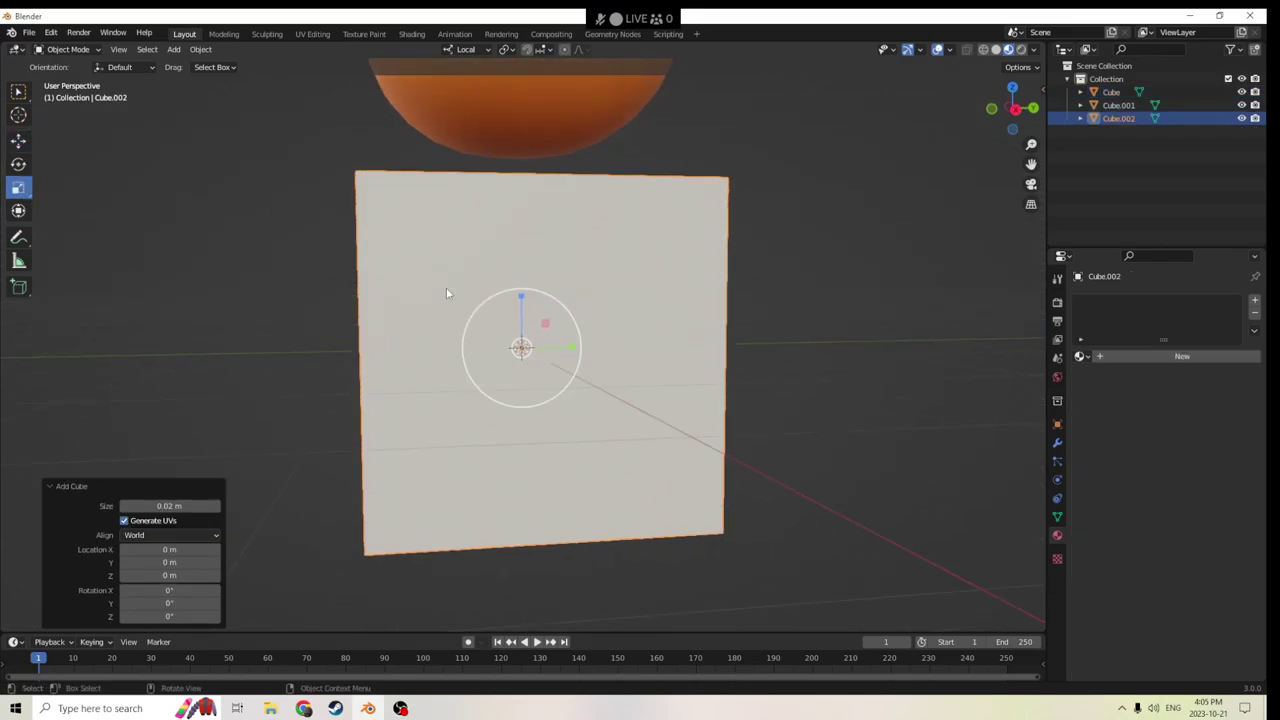
left_click_drag(521, 297, 525, 345)
middle_click_drag(525, 345, 505, 369)
Bevel the slab's four vertical edges about 0.0091 m with 6 segments to round it into a disc.
key("Tab")
middle_click_drag(634, 363, 717, 384)
left_click(125, 49)
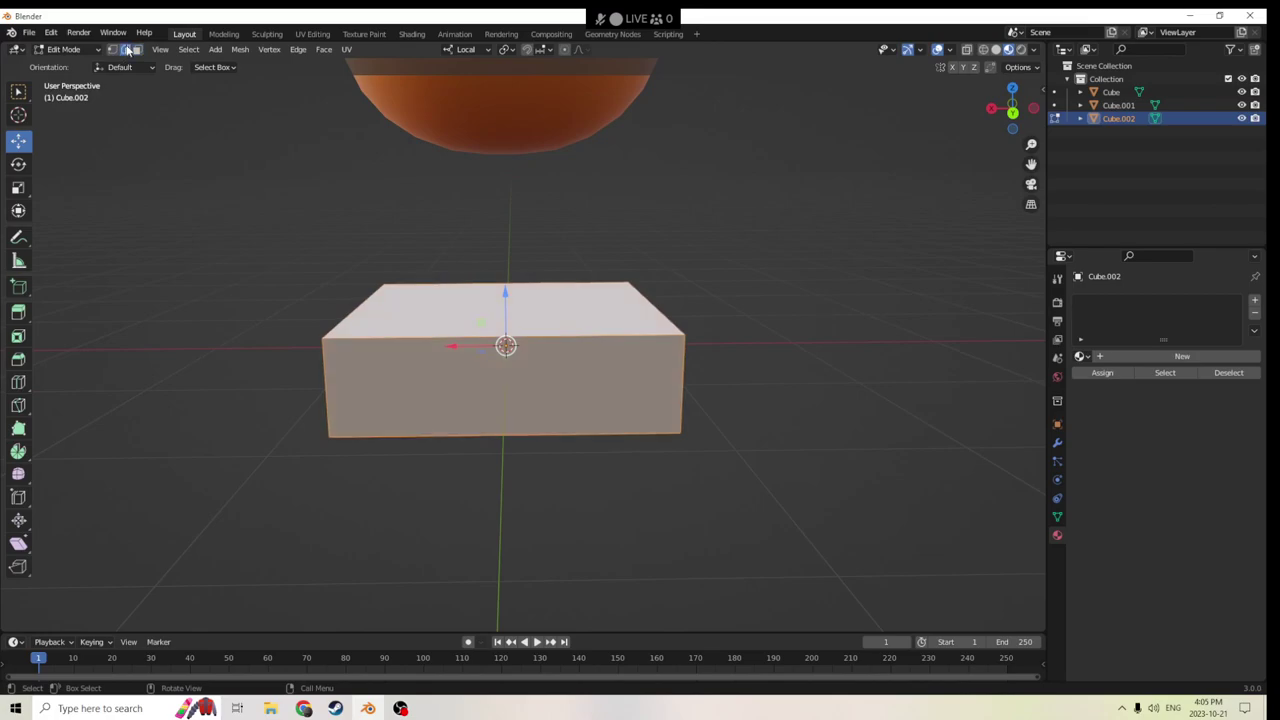
left_click(683, 383)
left_click(323, 367, "shift")
middle_click_drag(323, 367, 456, 416)
left_click(336, 418, "shift")
left_click(318, 396, "shift")
key("ctrl+b")
scroll(877, 431, "up", 2)
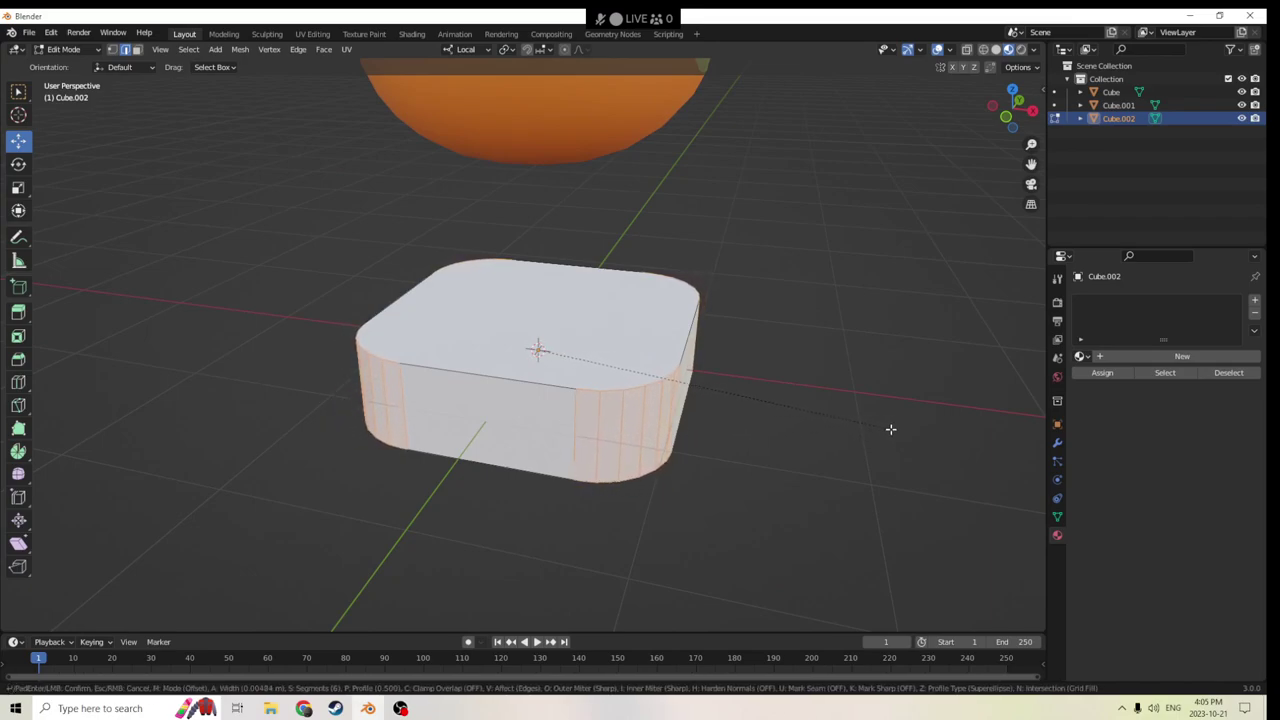
left_click(943, 428)
Thin the disc by scaling it to about 0.557 along Z.
middle_click_drag(943, 428, 780, 374)
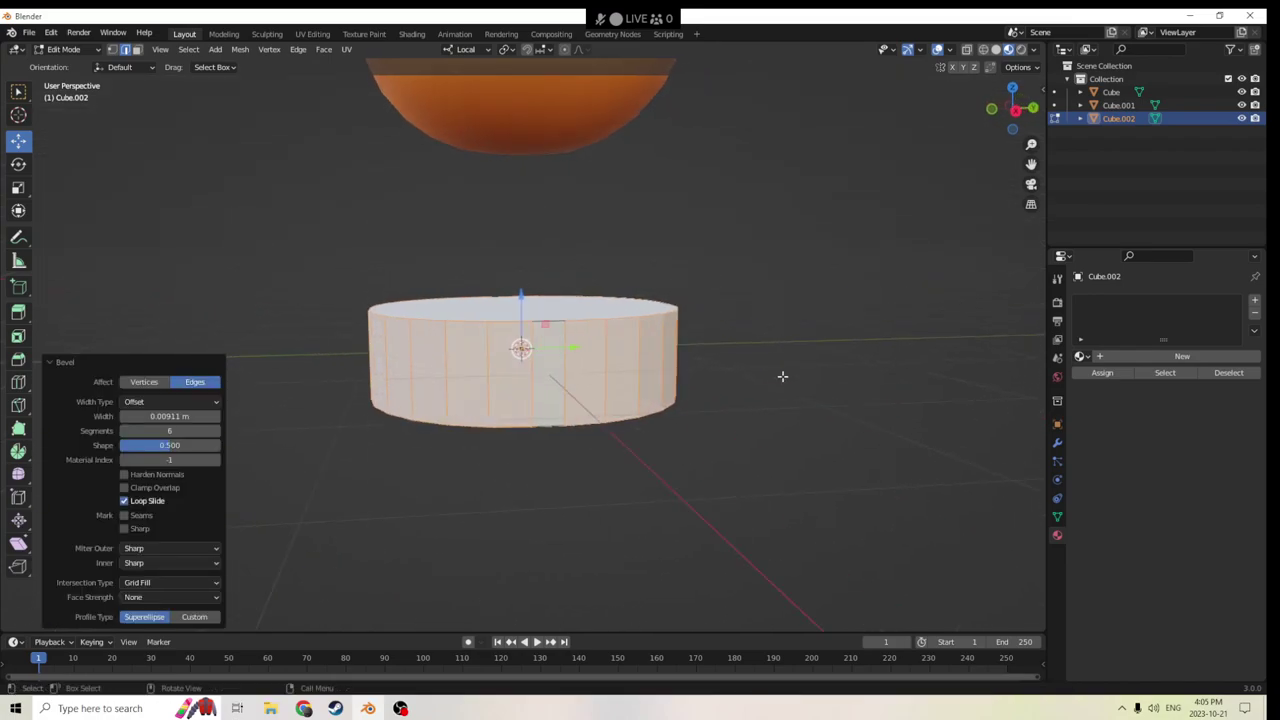
left_click(12, 188)
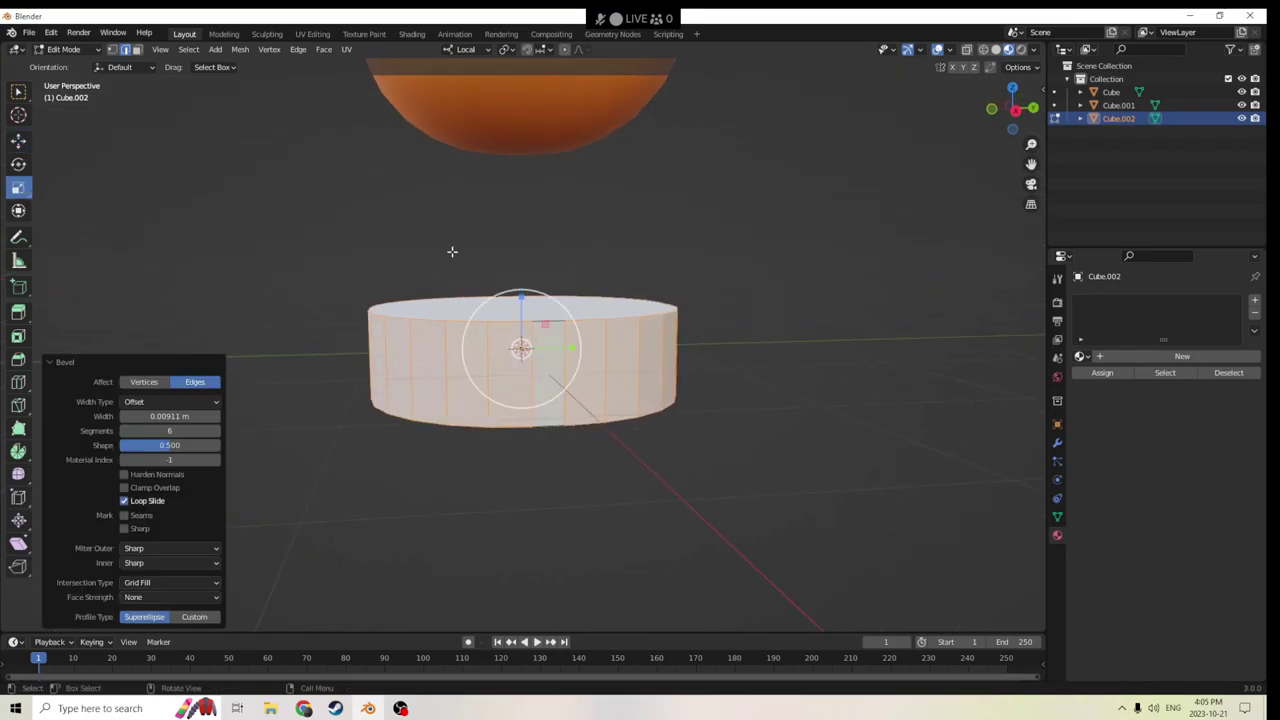
left_click_drag(521, 298, 521, 321)
middle_click_drag(521, 321, 734, 377)
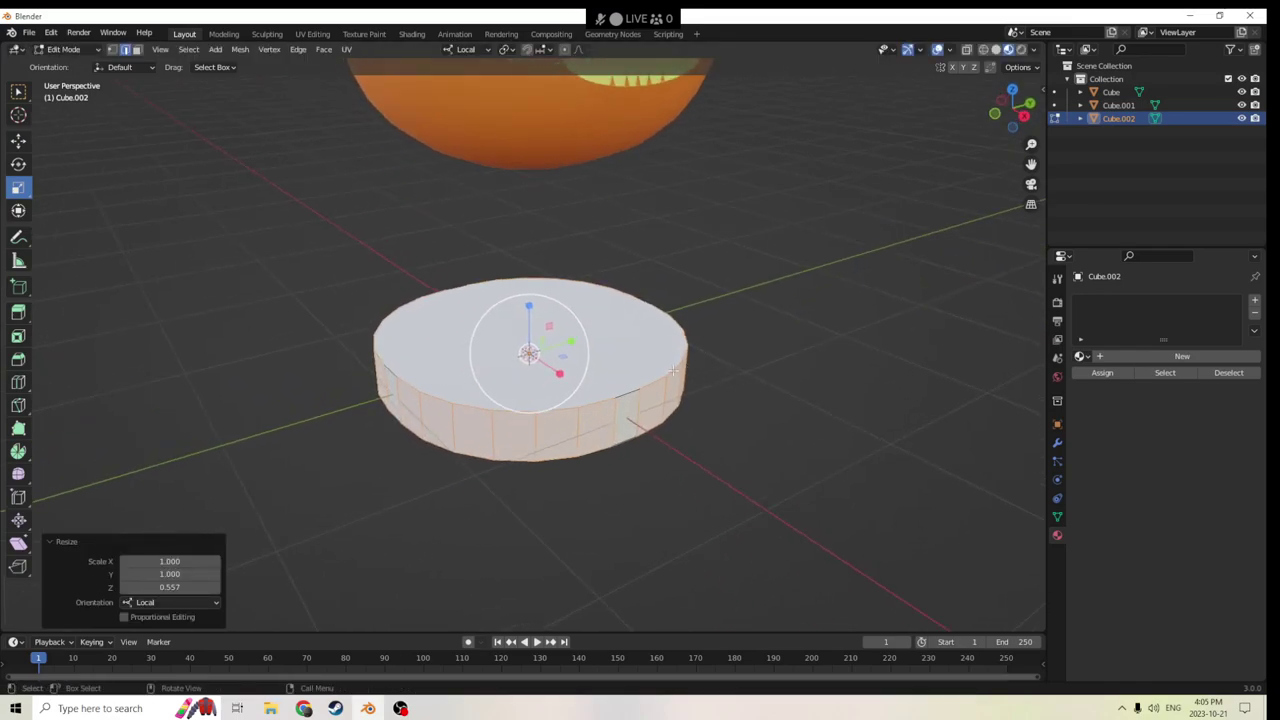
Inset the disc's top face by about 0.0018 m to form a rim.
key("Tab")
key("Tab")
left_click(634, 354)
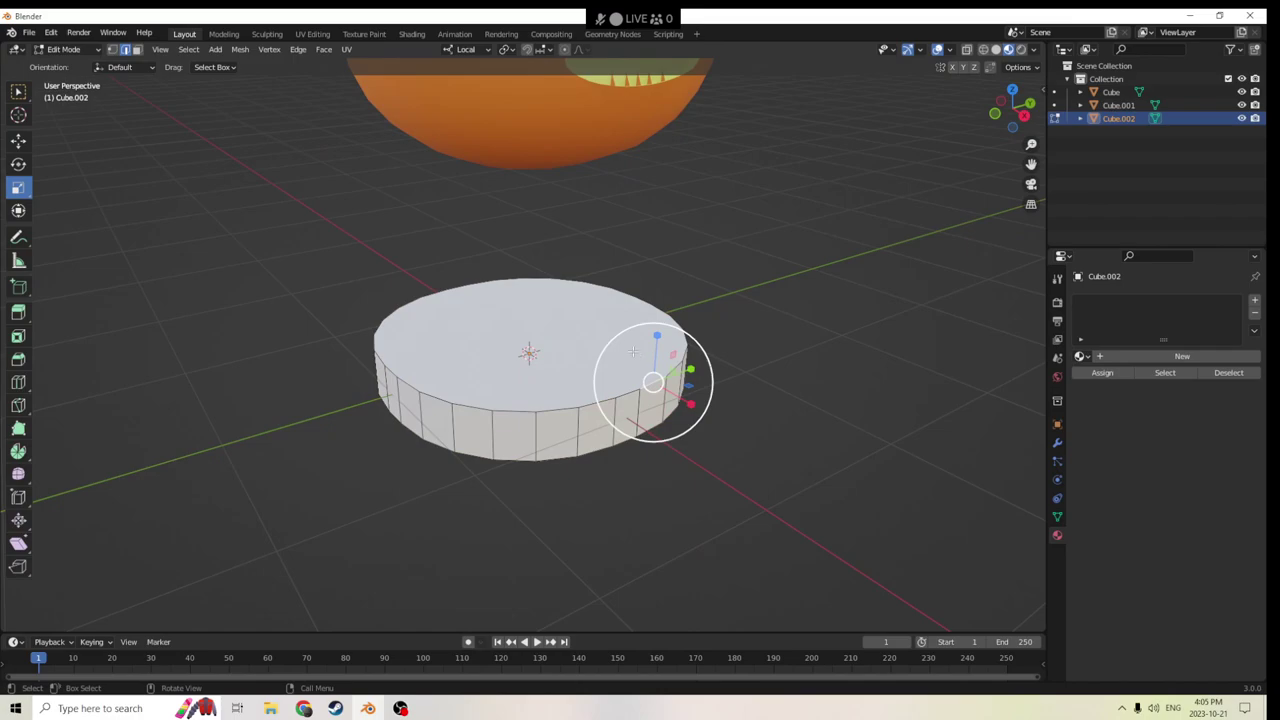
left_click(137, 49)
left_click(502, 330)
middle_click_drag(502, 330, 683, 461)
key("i")
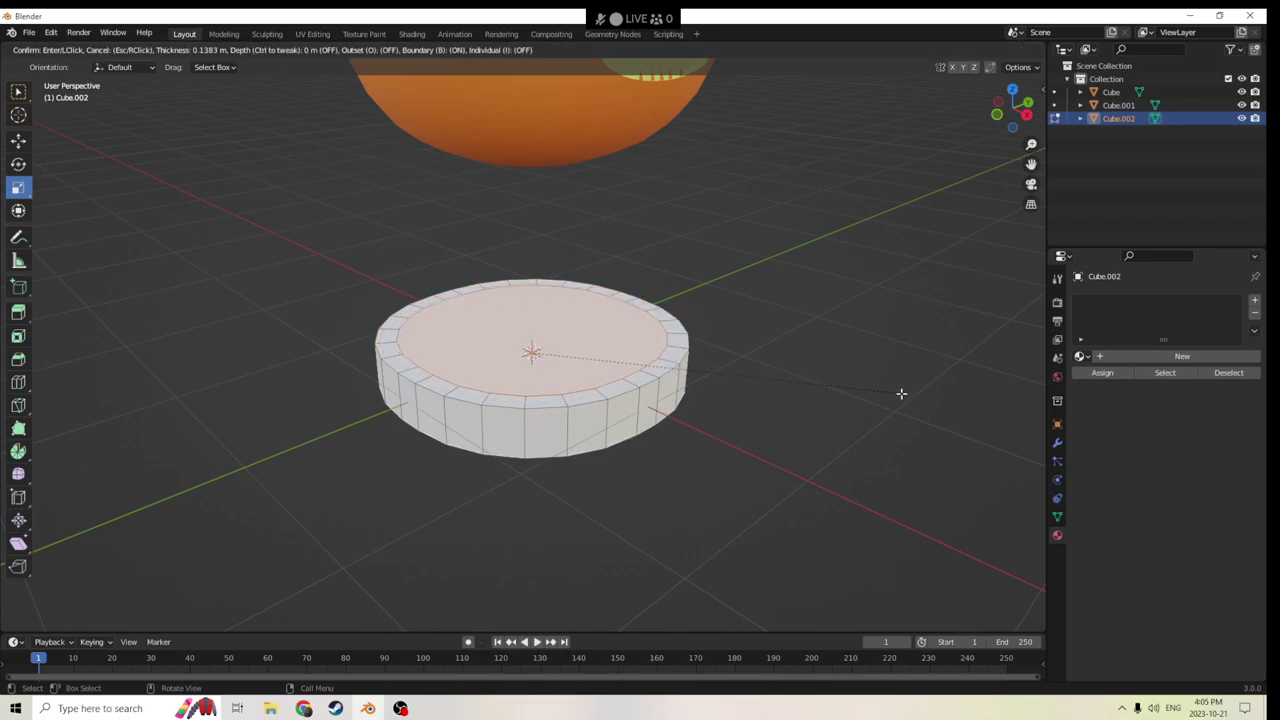
left_click(897, 393)
Extrude the inset top face about 0.0019 m downward along local Z to hollow out the dish.
middle_click_drag(897, 393, 807, 329)
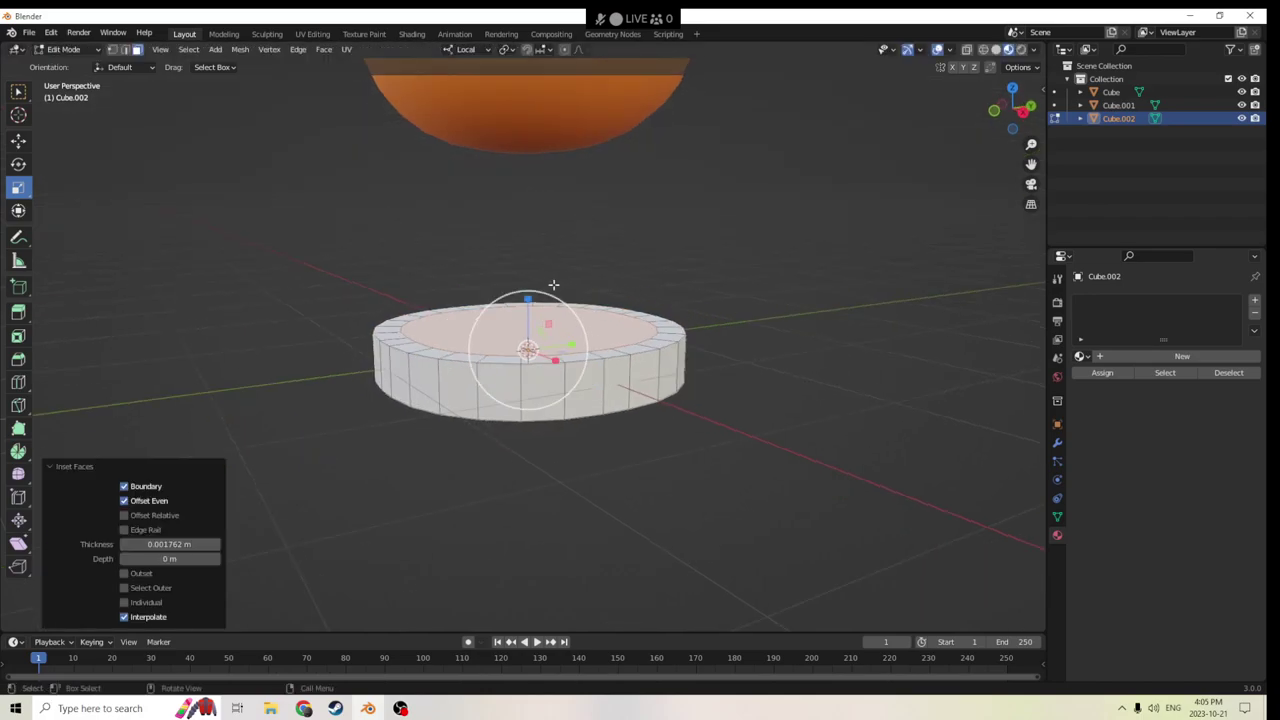
key("e")
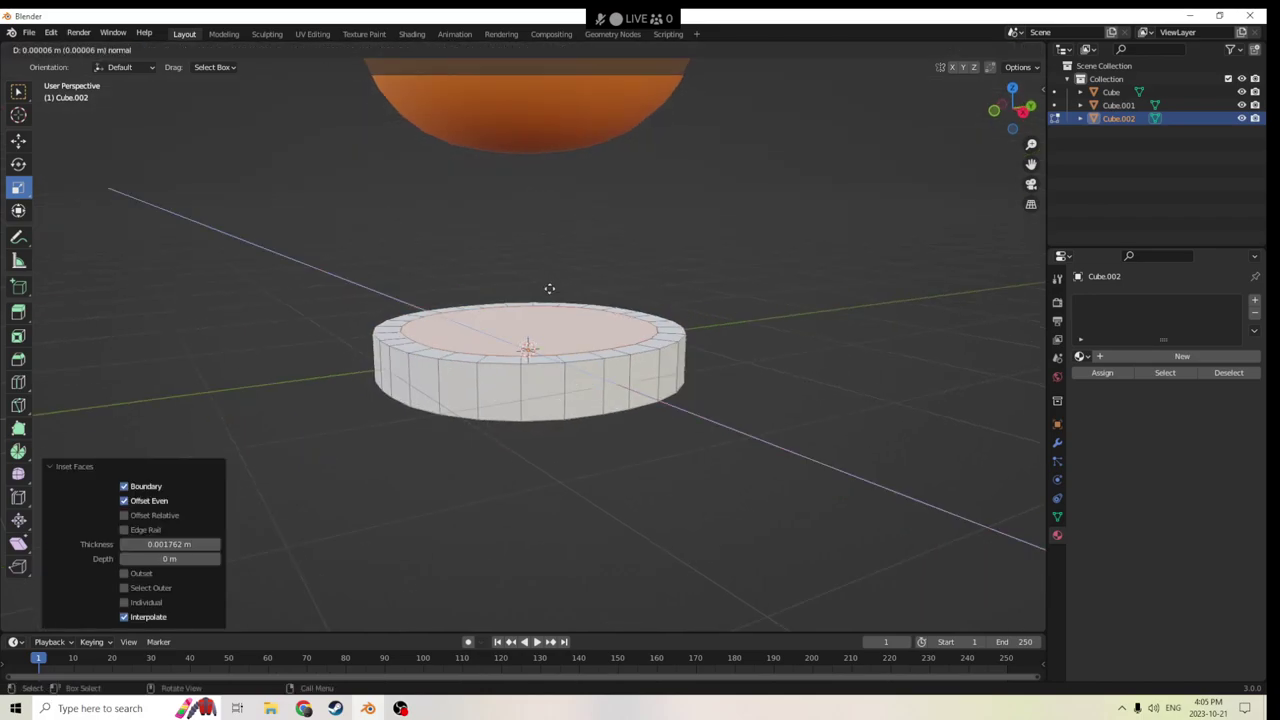
key("y")
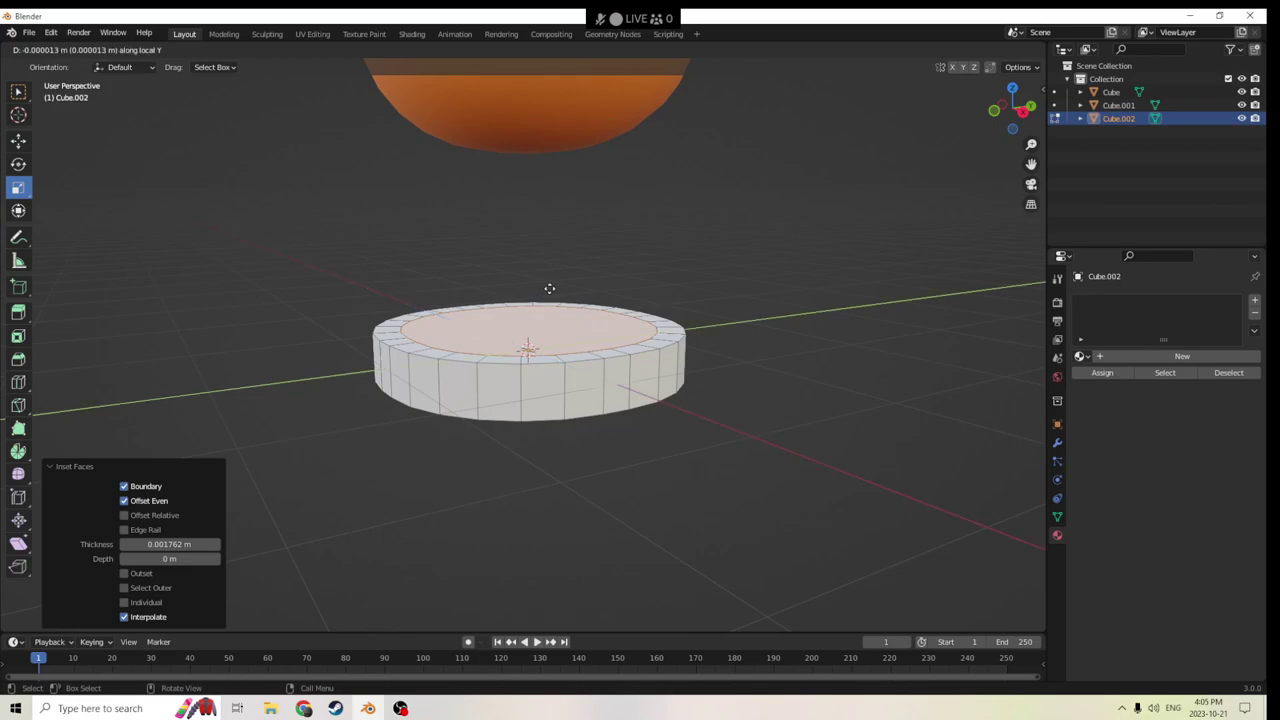
key("x")
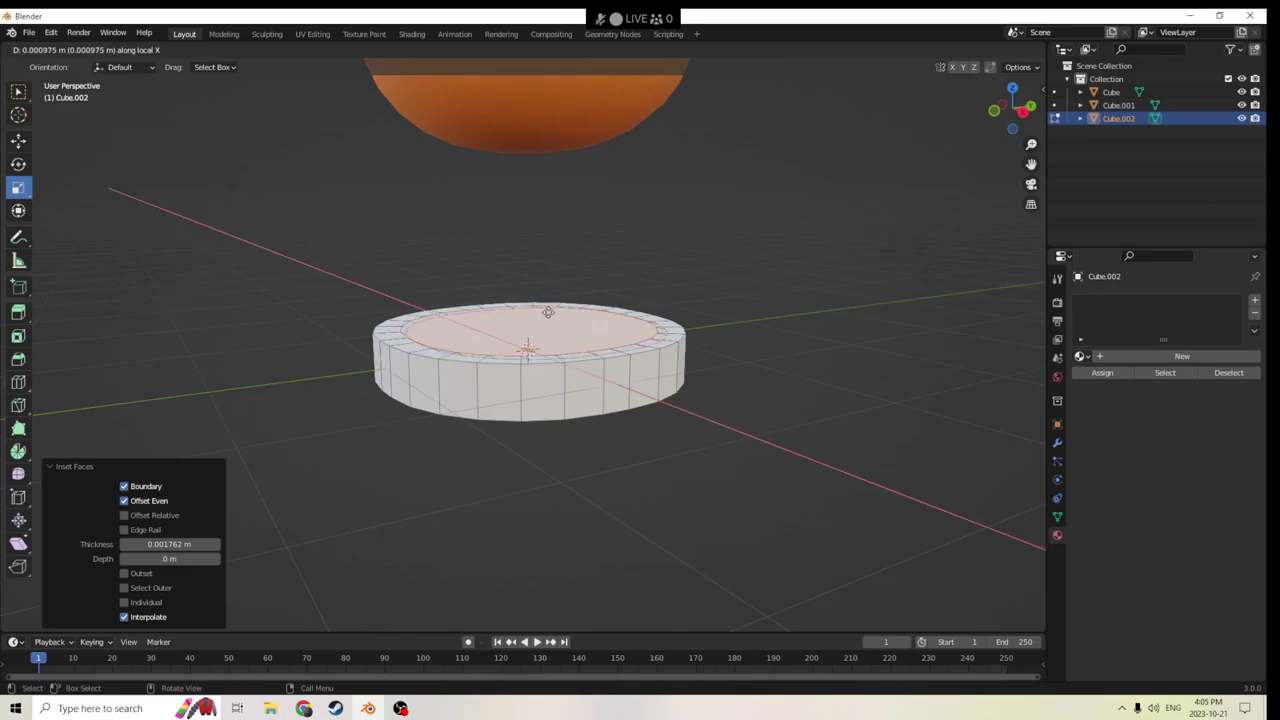
key("z")
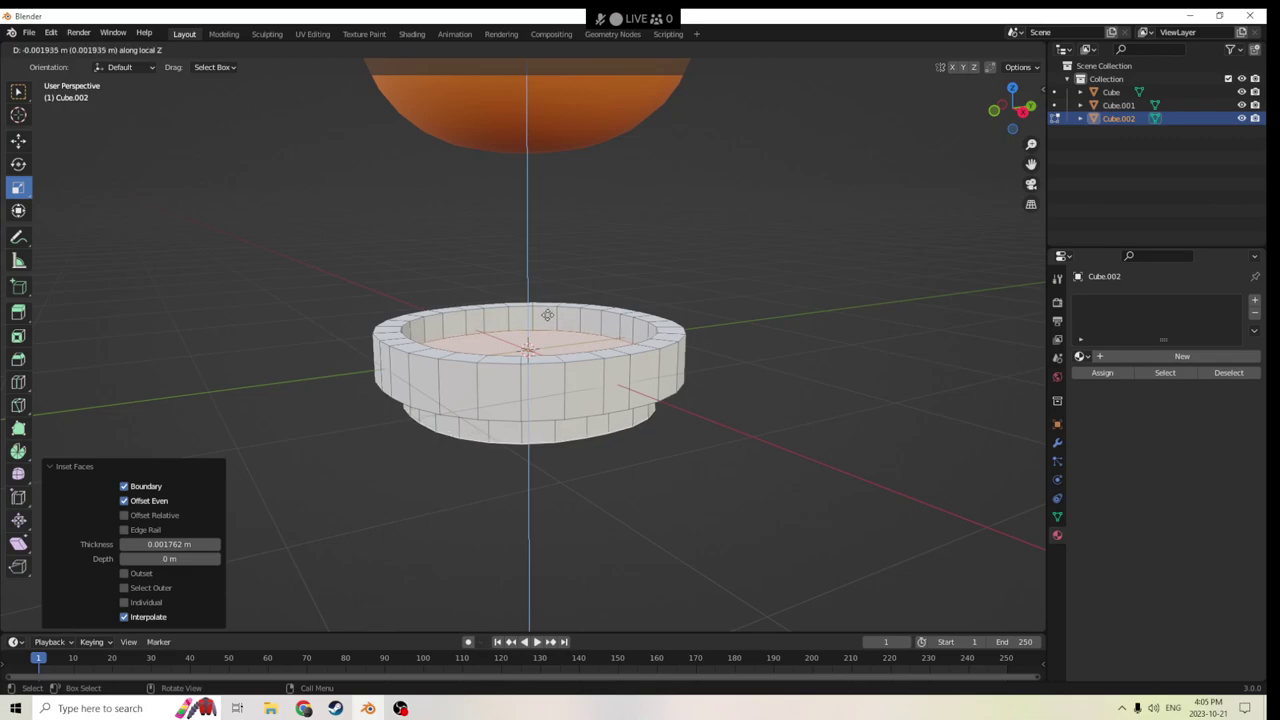
left_click(548, 313)
middle_click_drag(550, 311, 572, 297)
middle_click_drag(817, 423, 957, 491)
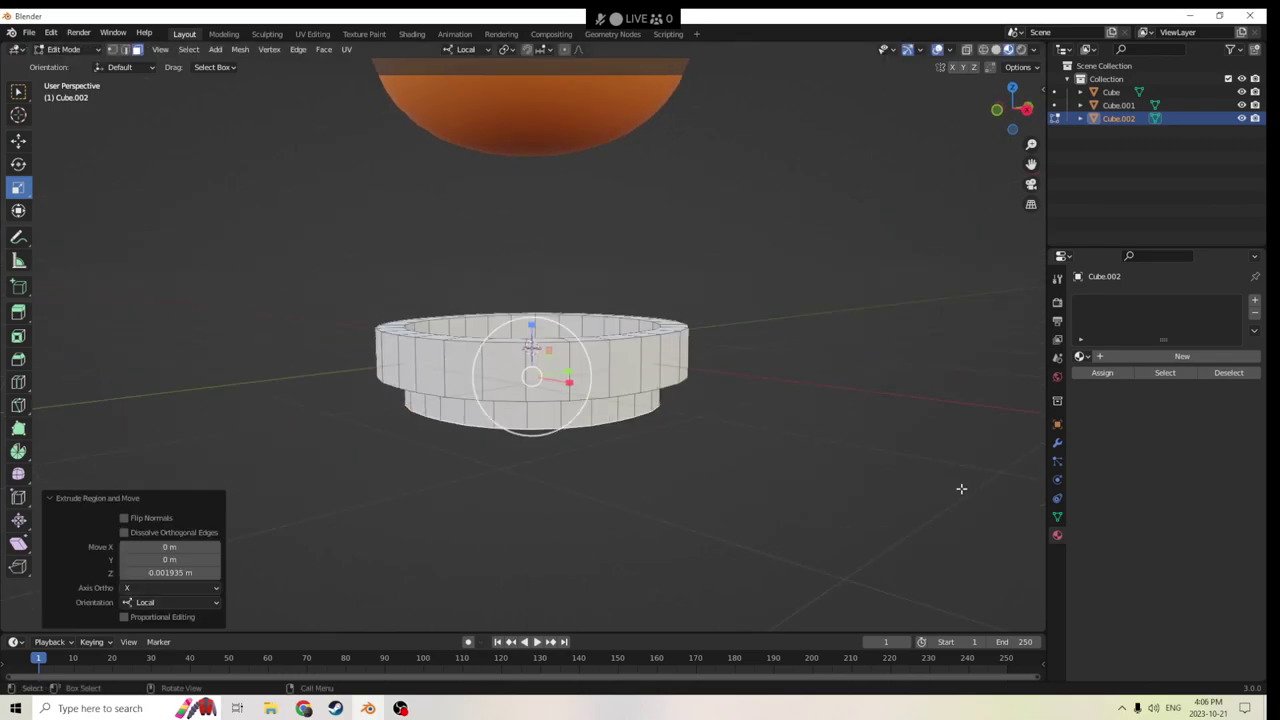
Scale the dish's sunken floor to about 0.876, lower it slightly, and narrow it further into a tapered base.
key("s")
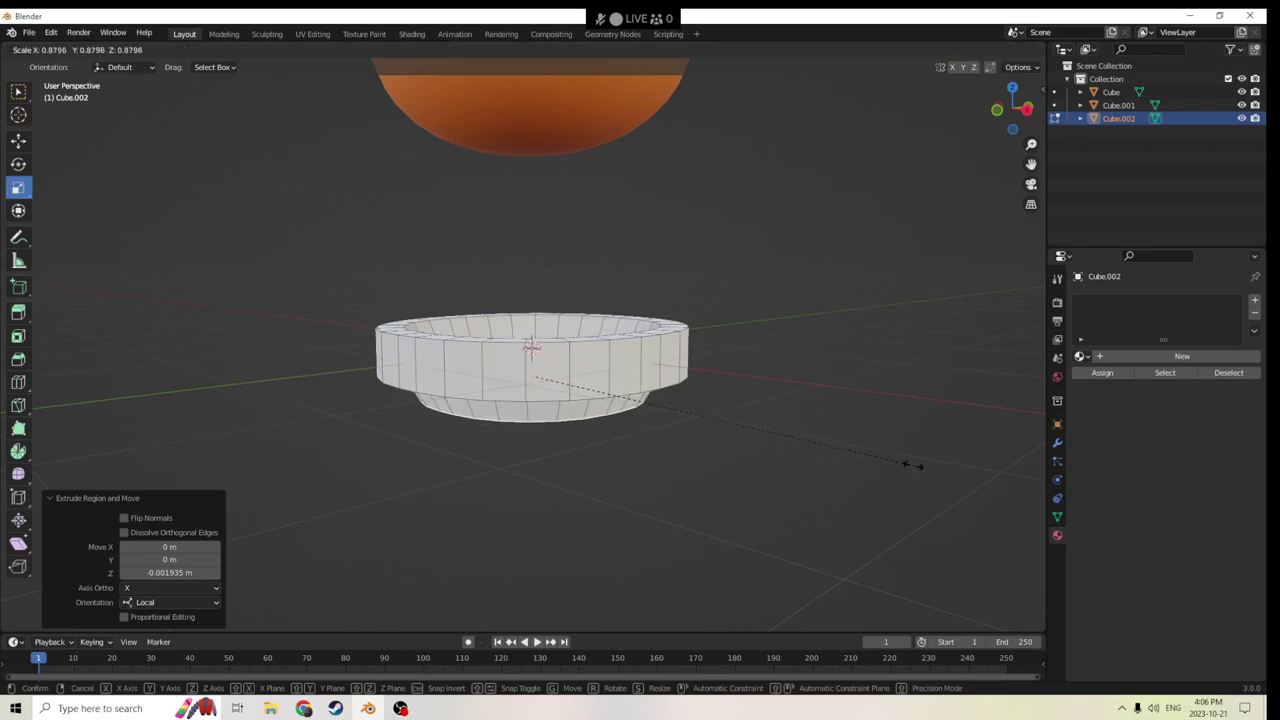
left_click(912, 466)
left_click(19, 142)
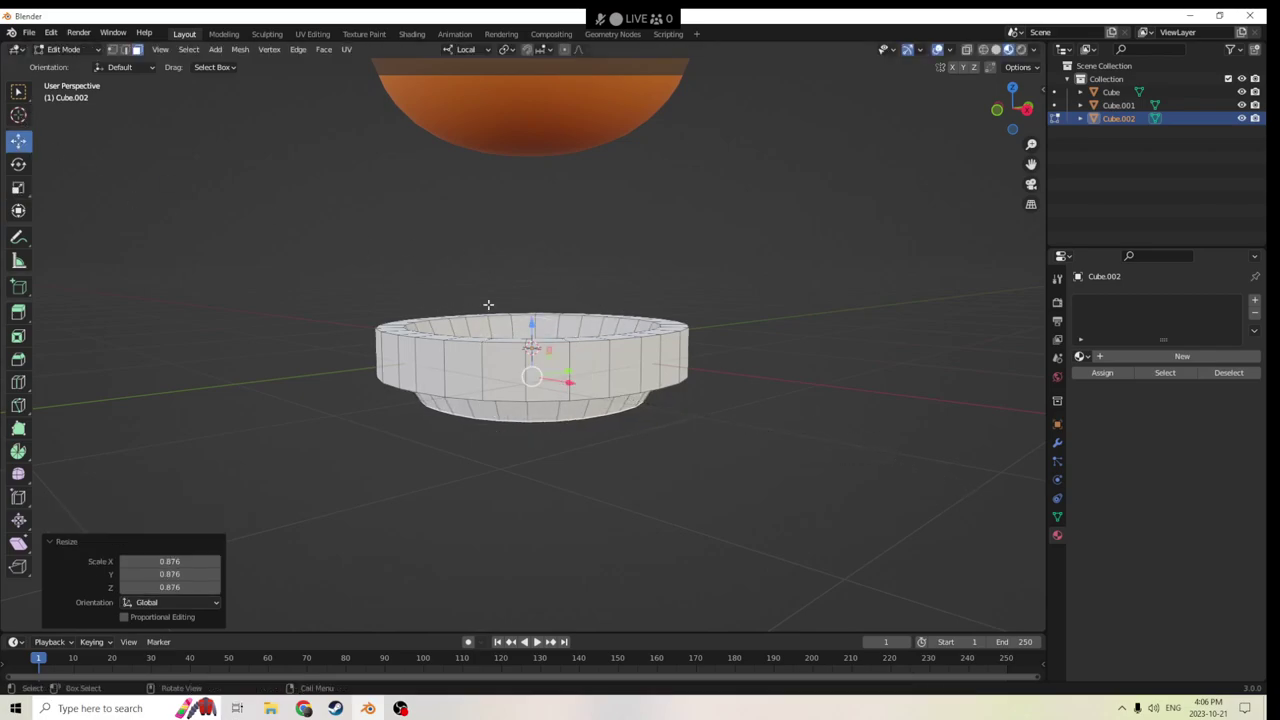
left_click_drag(532, 324, 532, 335)
middle_click_drag(722, 311, 646, 323)
key("s")
left_click(876, 396)
key("Tab")
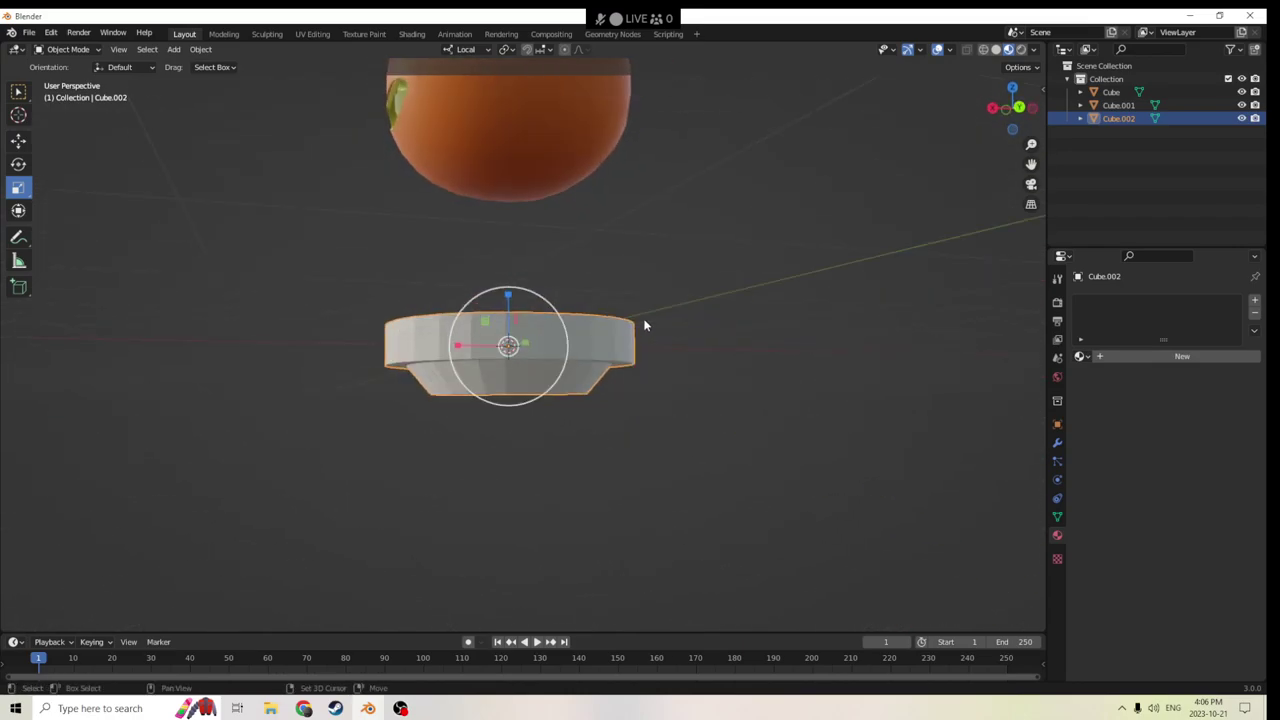
Add a 32-vertex cylinder at the origin and stretch it to about 3.52 times its height along Z.
key("shift+a")
mouse_move(644, 319)
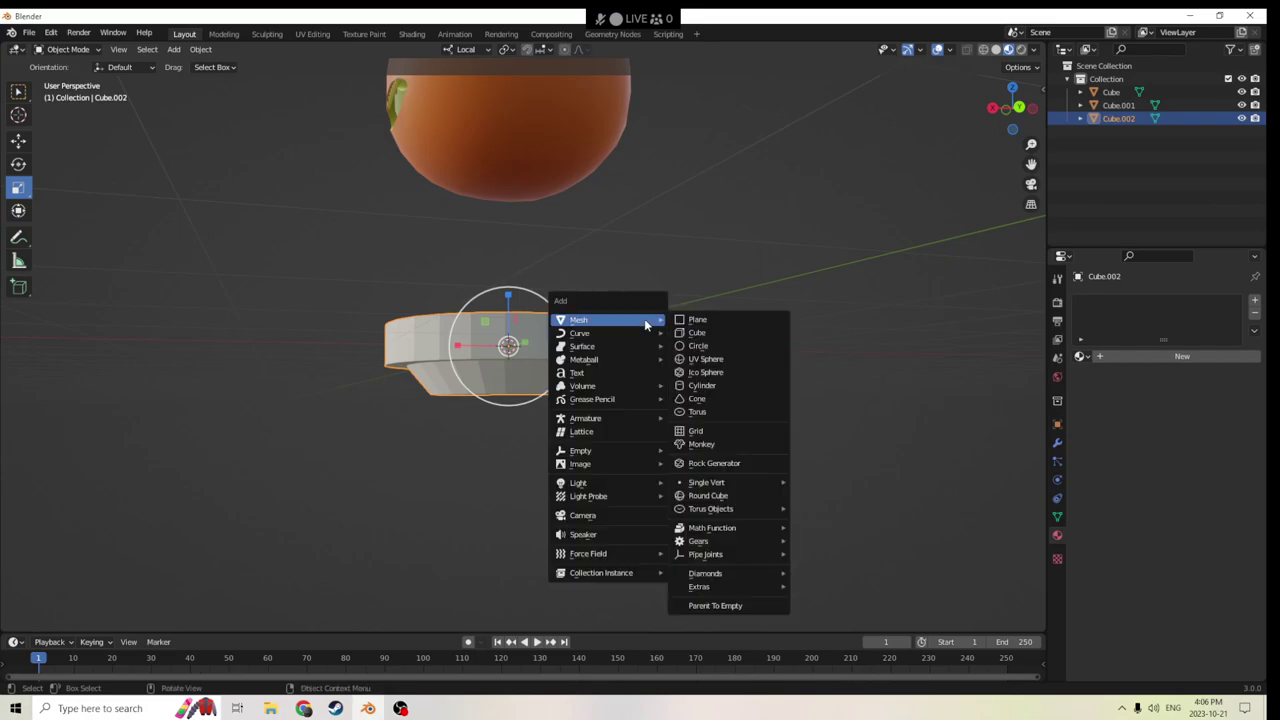
left_click(702, 386)
scroll(702, 384, "down", 4)
middle_click_drag(640, 386, 651, 397)
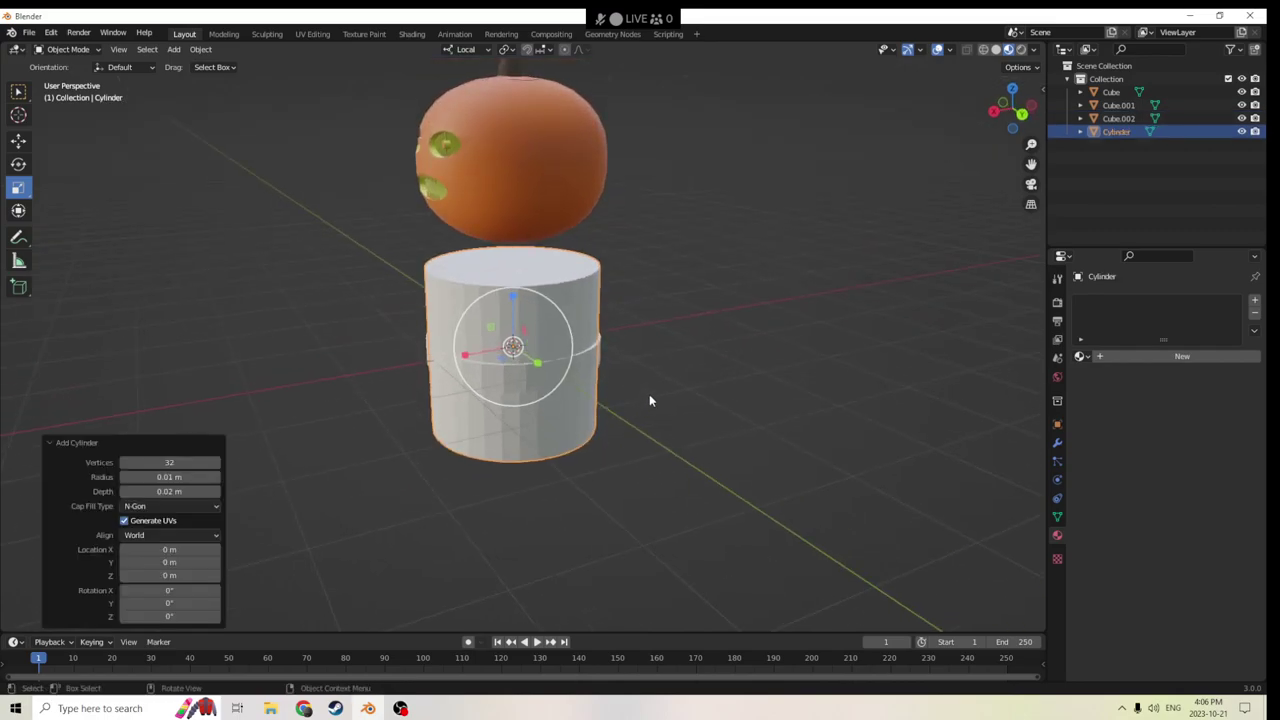
left_click_drag(513, 289, 521, 157)
right_click(521, 160)
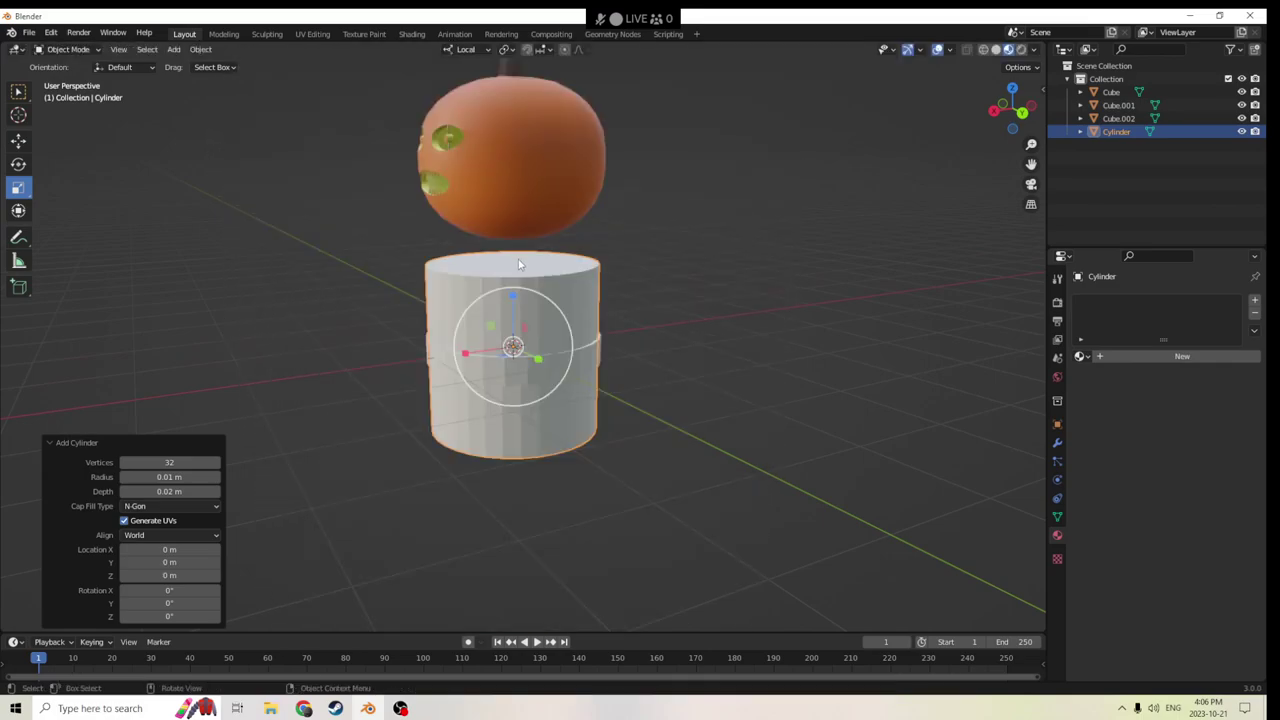
left_click_drag(513, 298, 515, 150)
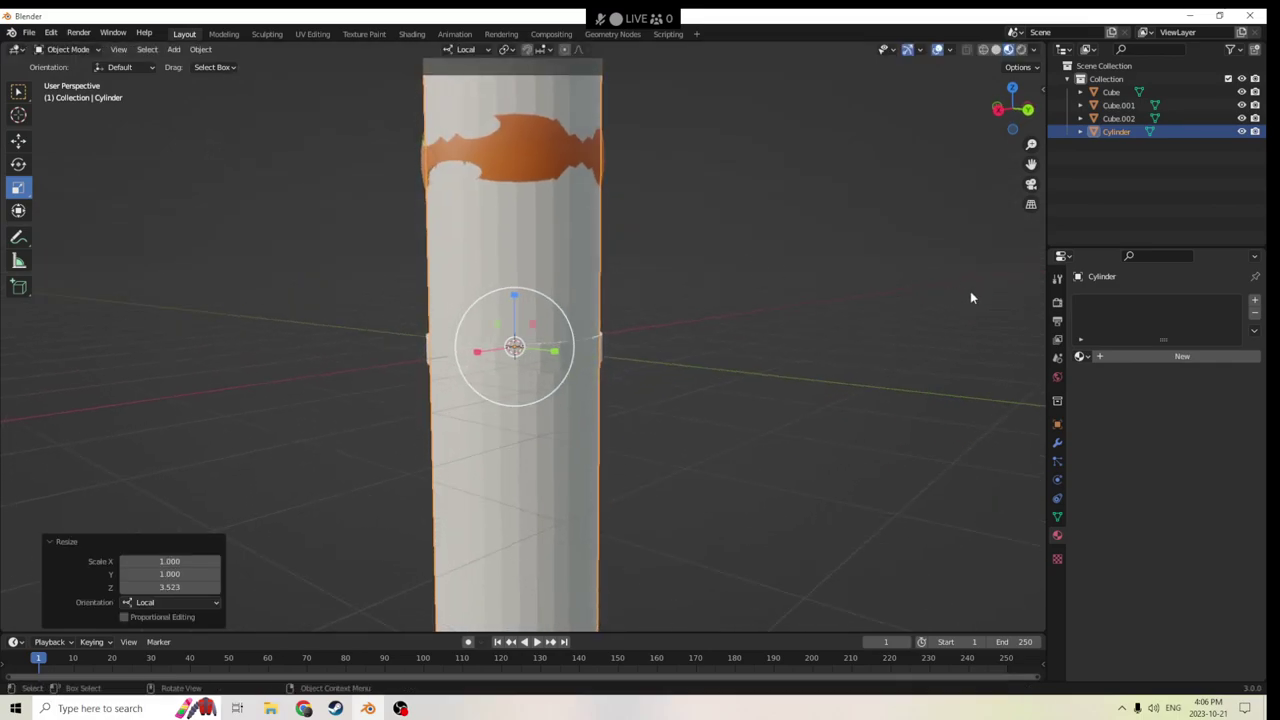
Shrink the cylinder uniformly to about 0.38 and again to about 0.76, making a slim column inside the dish.
key("s")
left_click(659, 289)
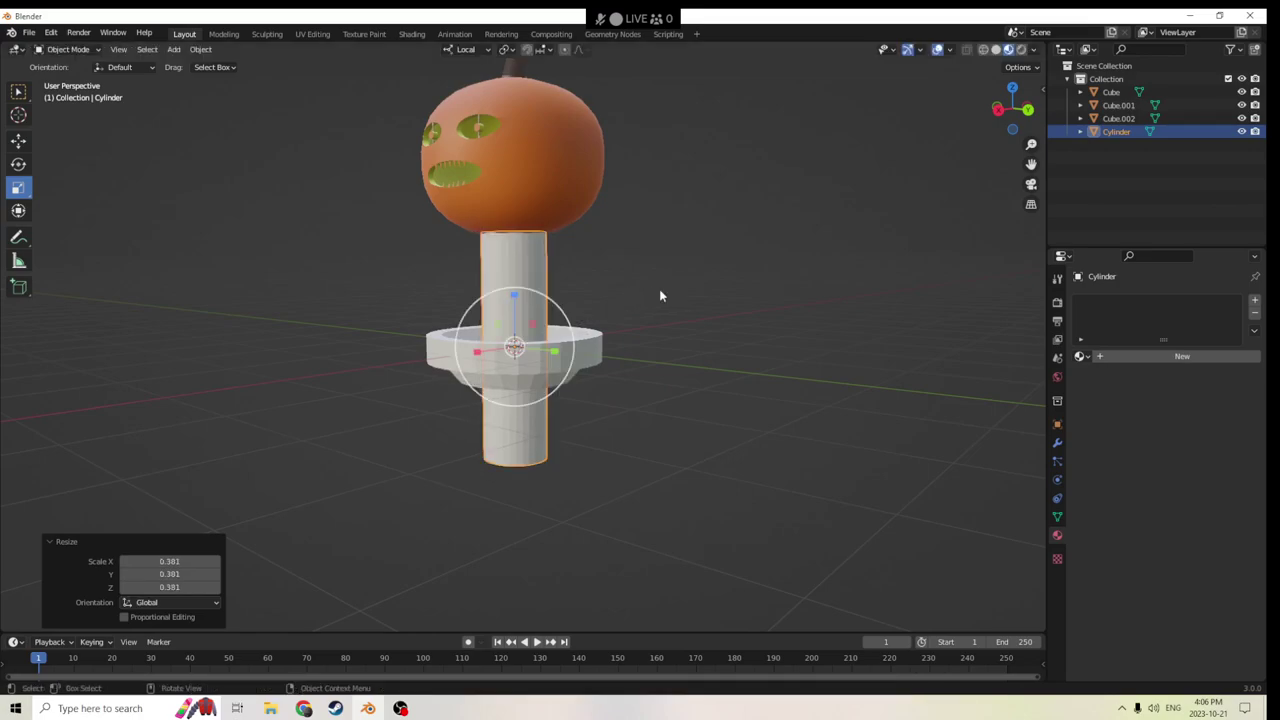
scroll(667, 294, "up", 1)
middle_click_drag(668, 296, 816, 316)
key("s")
left_click(730, 305)
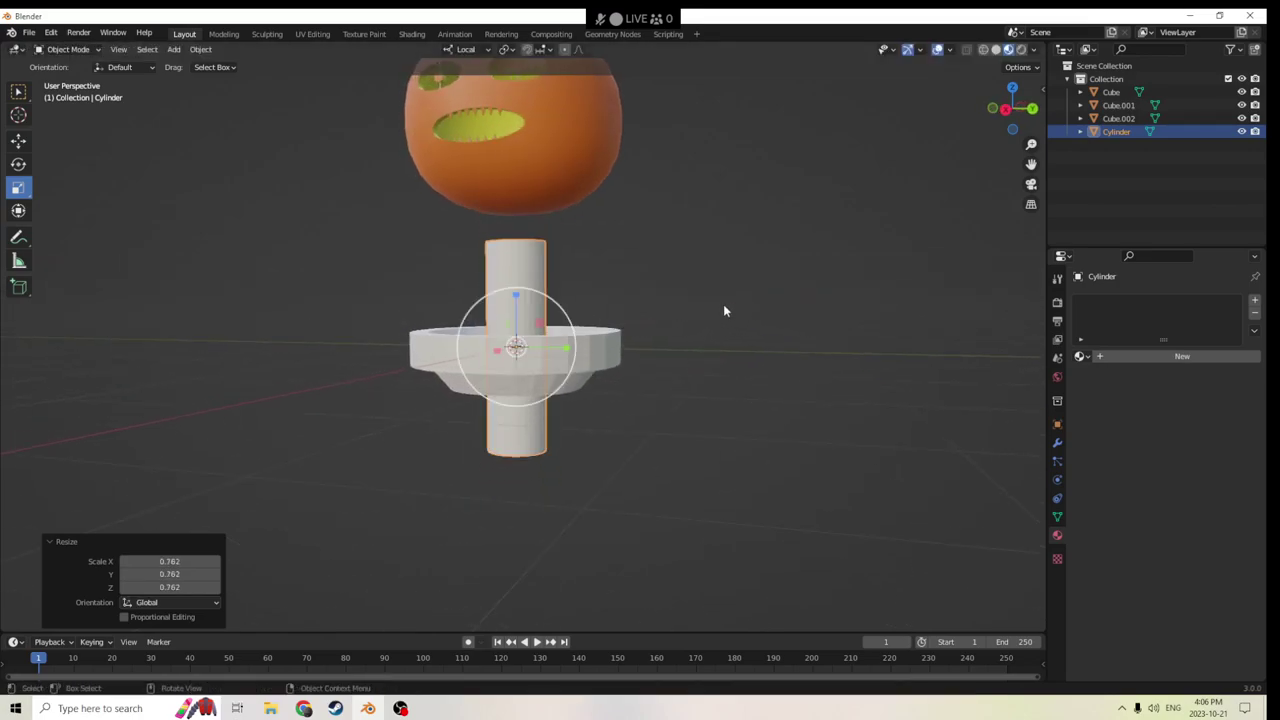
Scale the dish to about 0.67 and lower it to the bottom end of the cylinder.
left_click(585, 349)
key("s")
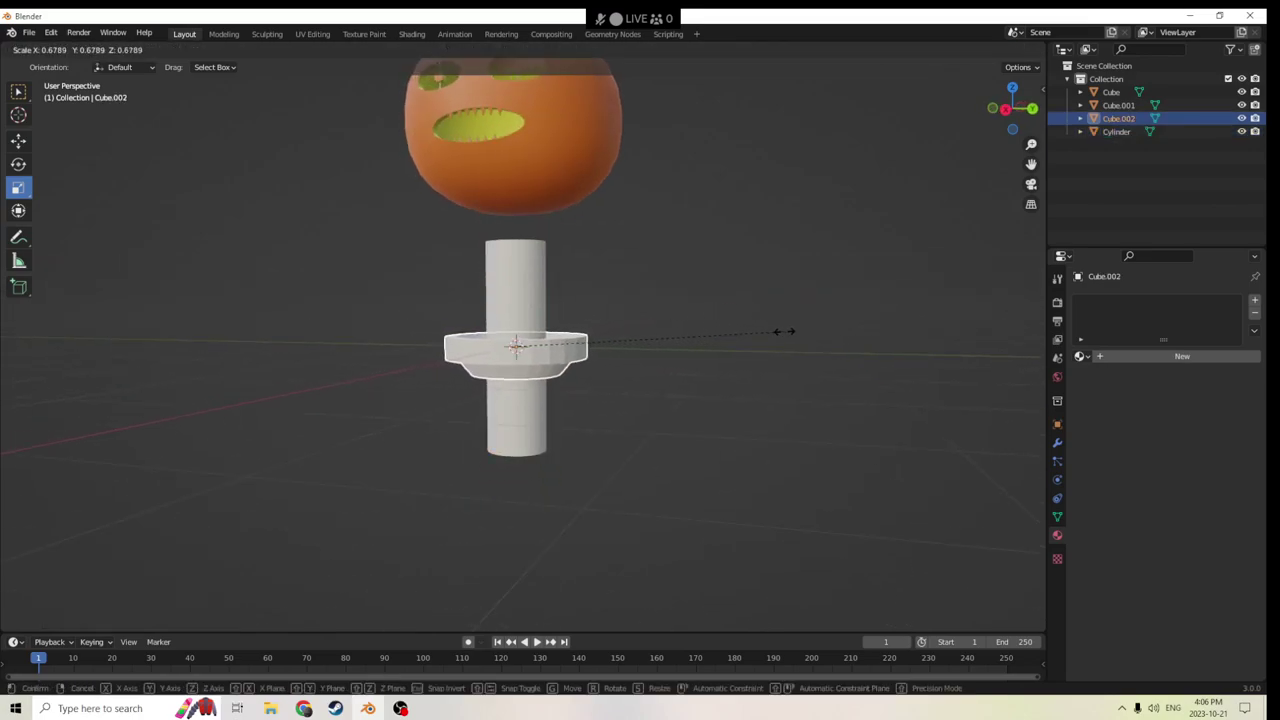
left_click(783, 336)
left_click(19, 140)
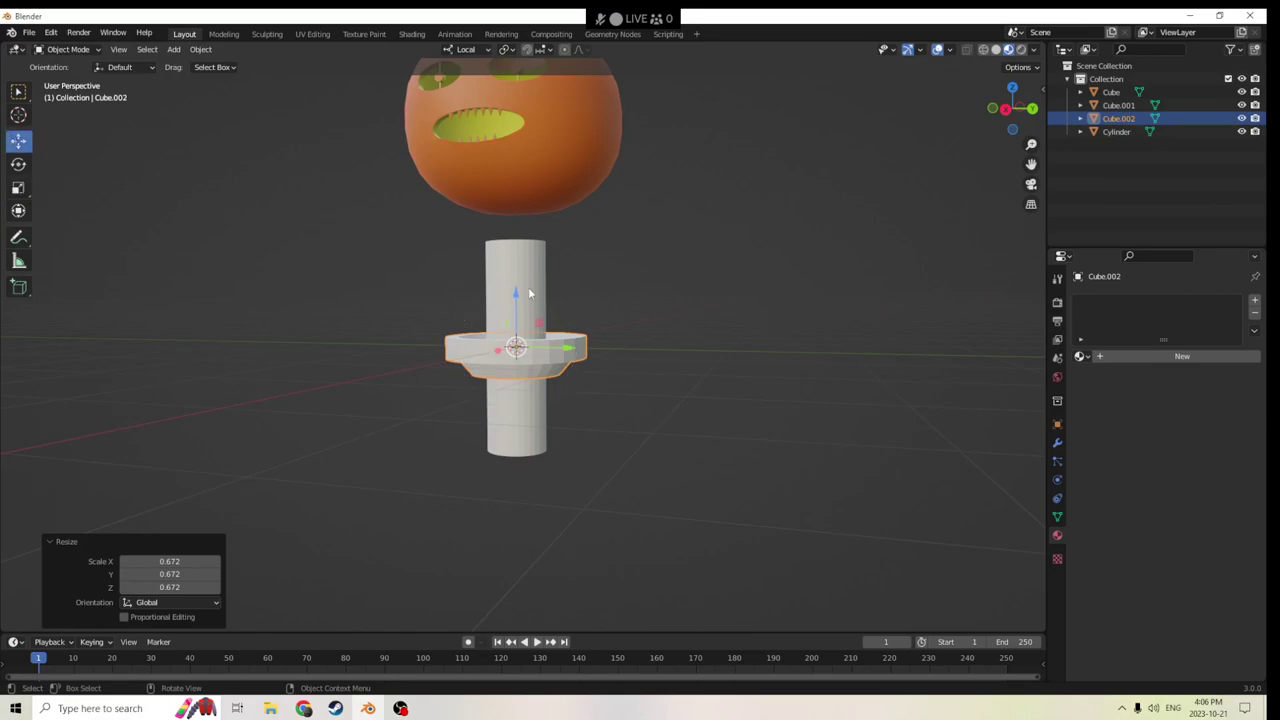
left_click_drag(513, 295, 512, 387)
middle_click_drag(512, 387, 489, 412)
Shorten the cylinder along Z and scale it uniformly to about 0.836 above the dish.
left_click(527, 358)
middle_click_drag(527, 358, 602, 328)
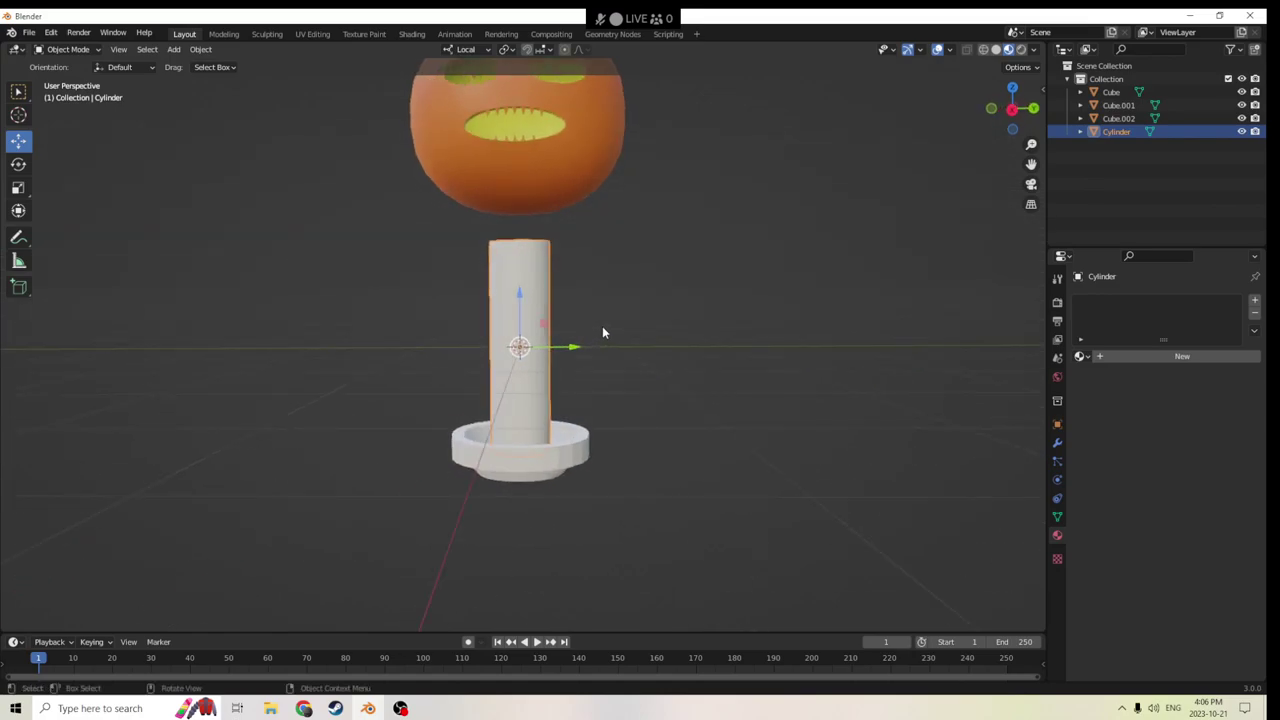
scroll(602, 328, "up", 1)
left_click(18, 187)
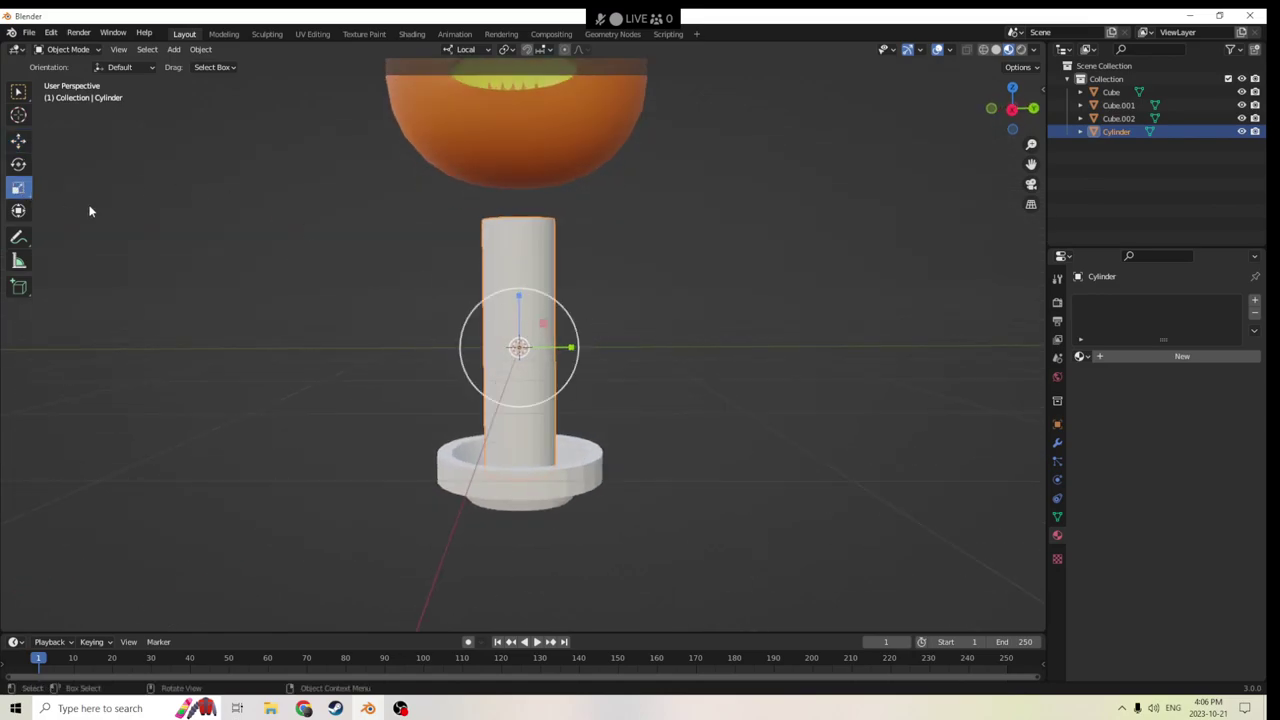
left_click_drag(518, 292, 517, 368)
left_click(18, 141)
key("s")
left_click(763, 376)
Adjust the cylinder's height along Z so its lower end rests on the dish's floor.
scroll(643, 359, "up", 2)
middle_click_drag(643, 359, 650, 331)
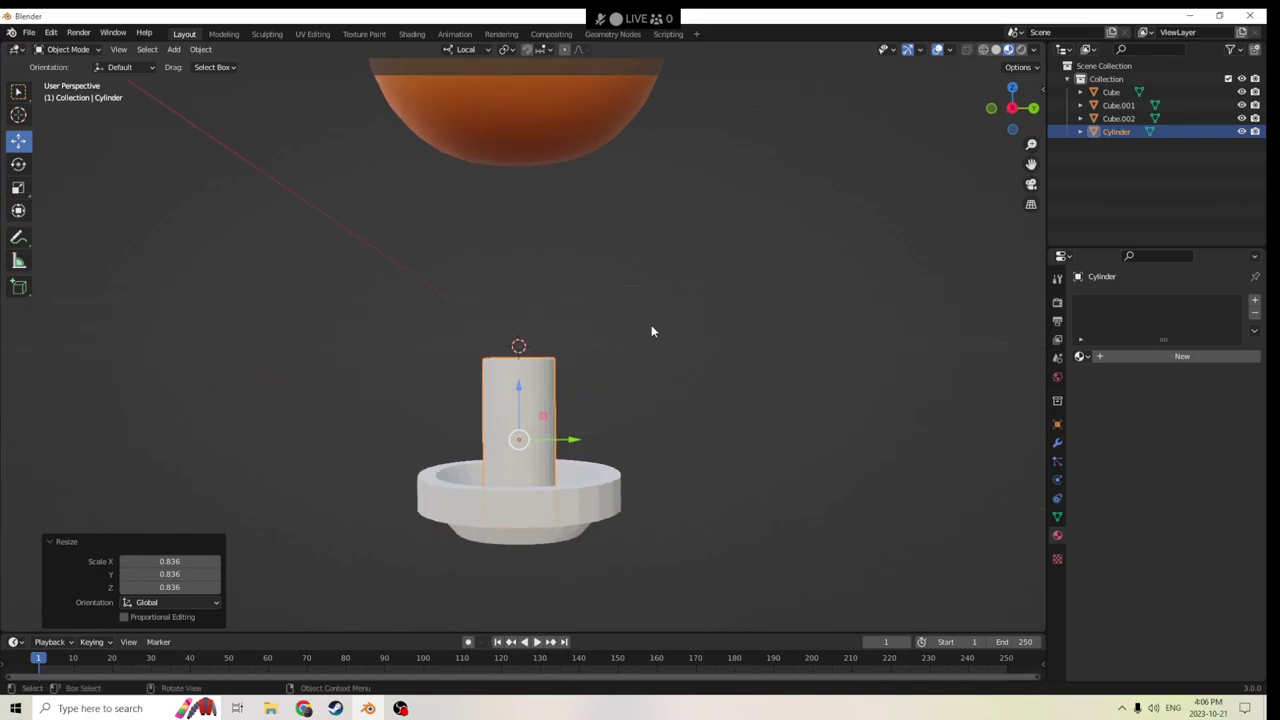
left_click_drag(519, 388, 529, 402)
mouse_move(529, 402)
middle_mouse_down()
mouse_move(547, 440)
mouse_move(541, 416)
middle_mouse_up()
left_click_drag(524, 446, 516, 421)
scroll(519, 408, "up", 1)
scroll(519, 408, "down", 2)
mouse_move(519, 408)
middle_mouse_down()
mouse_move(514, 387)
mouse_move(525, 417)
middle_mouse_up()
Inset the top face of the candle cylinder and lower the inner face by about 0.000376 m along Z.
key("Tab")
left_click(521, 356)
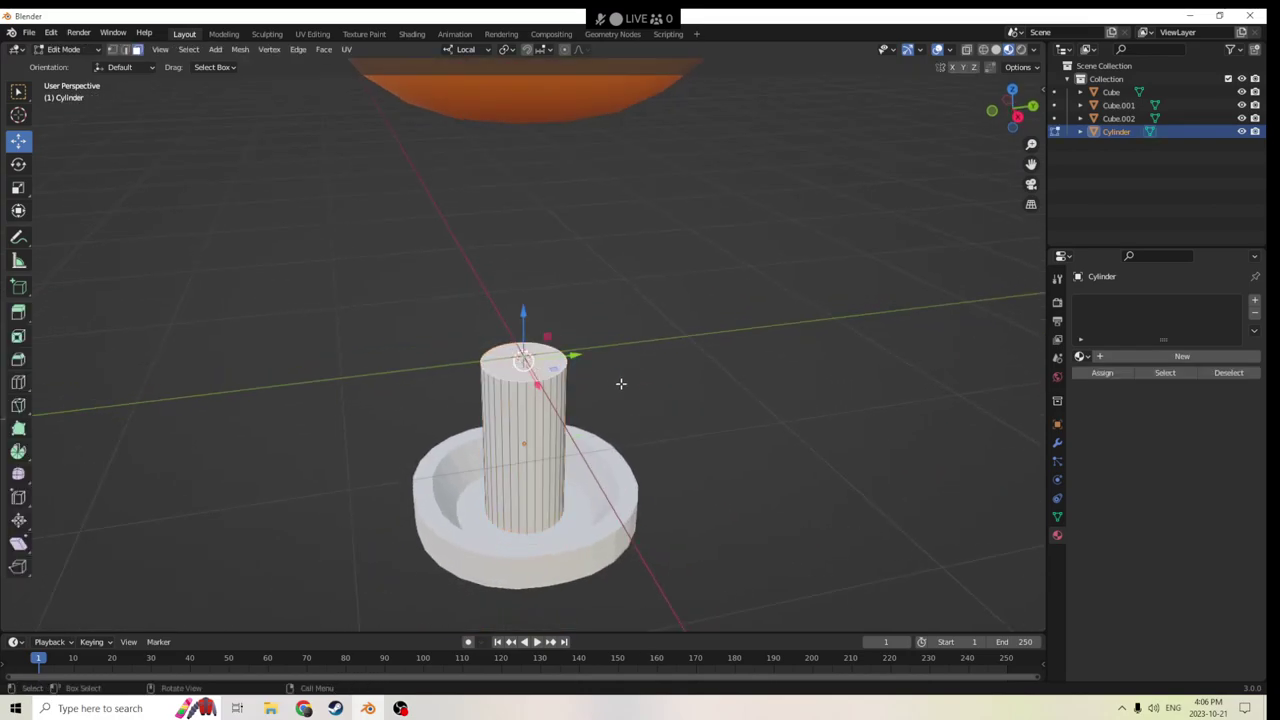
key("i")
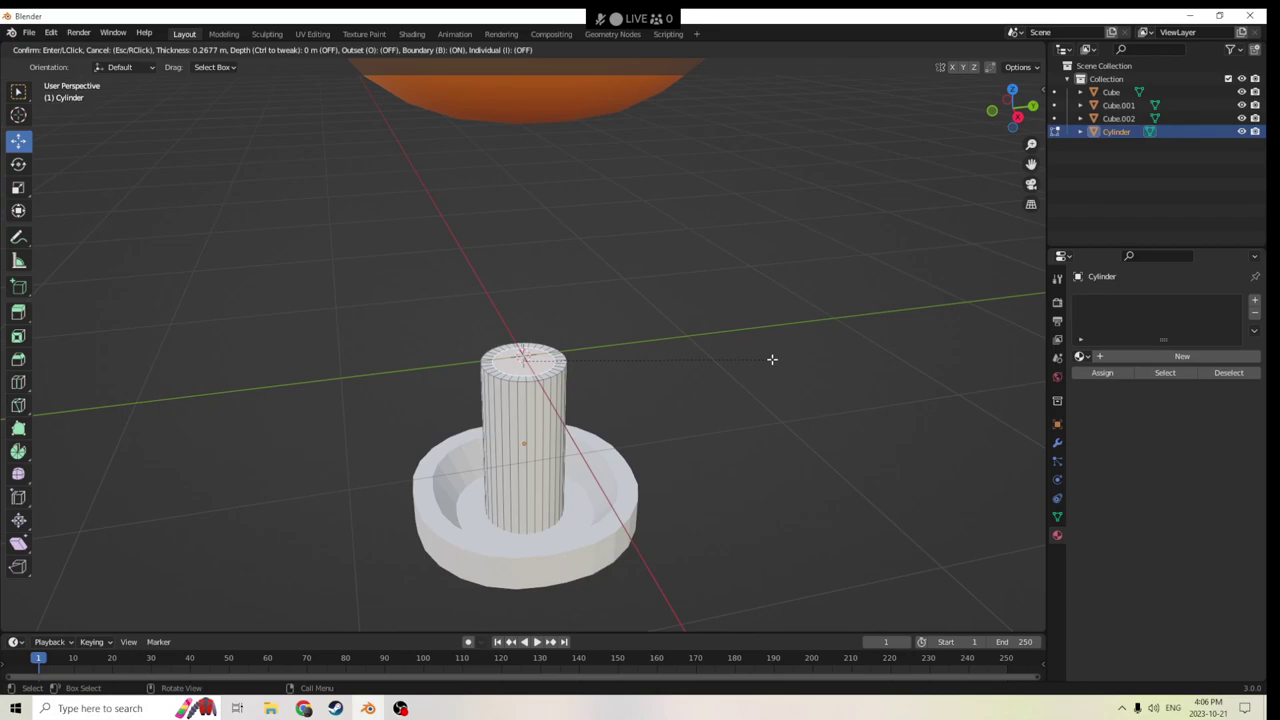
left_click(771, 357)
left_click(522, 325)
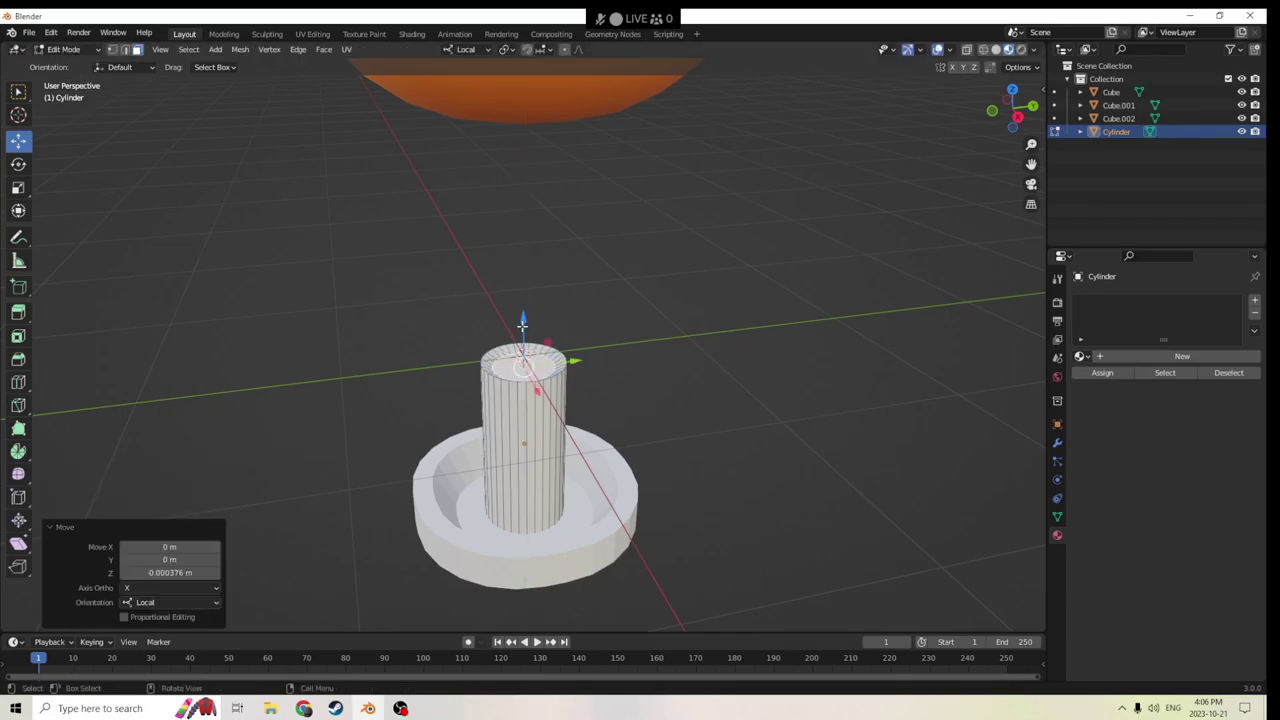
Inset the recessed top face by about 0.0055 m and extrude the small centre face upward about 0.0018 m as a wick.
key("i")
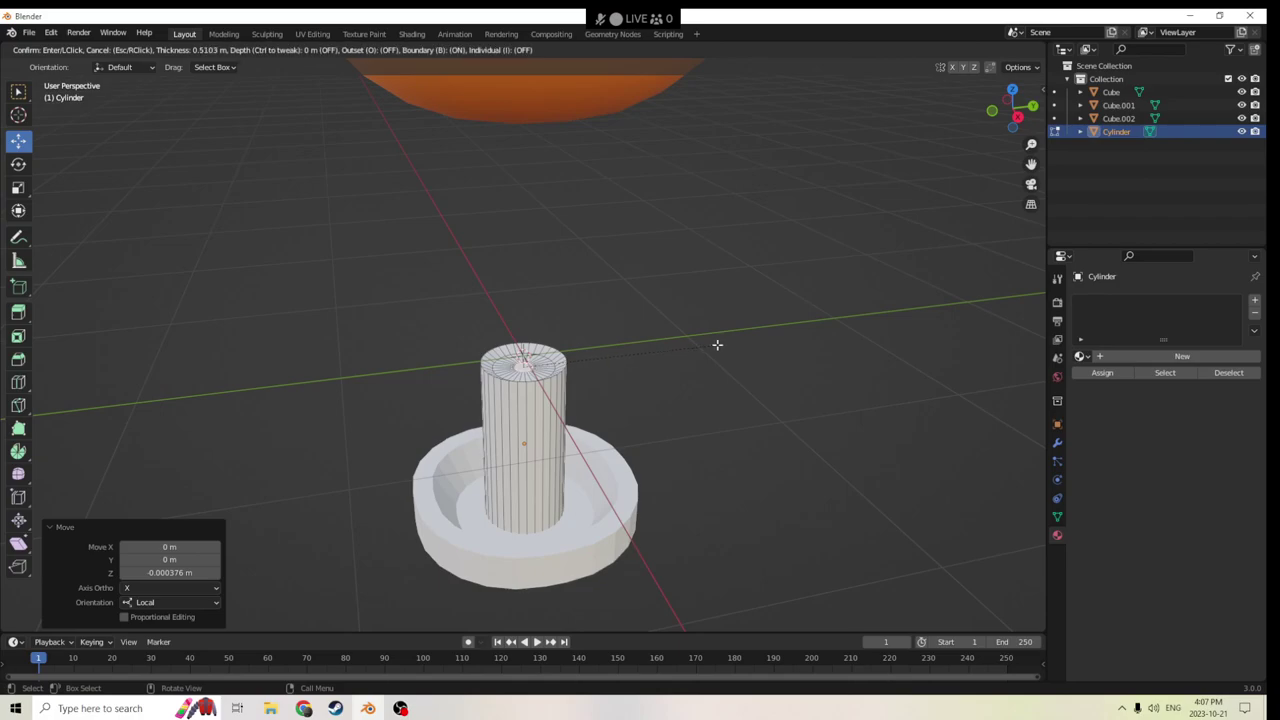
left_click(714, 345)
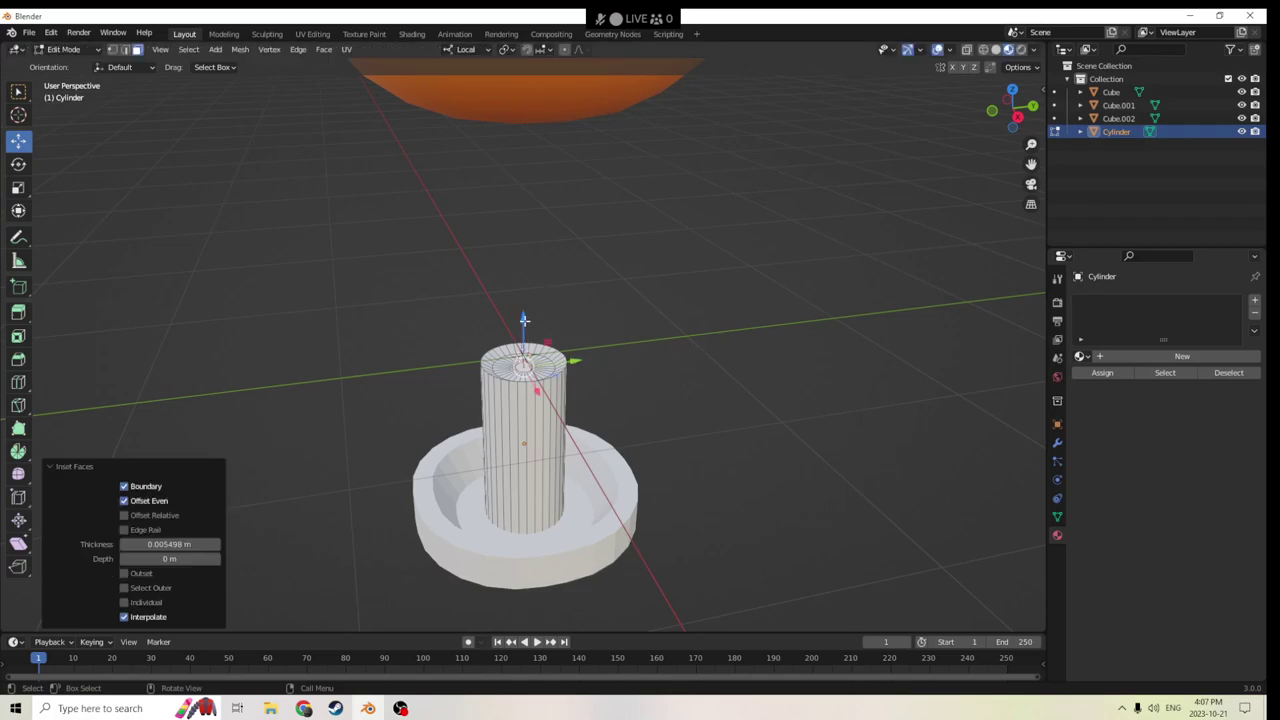
left_click_drag(524, 320, 524, 298)
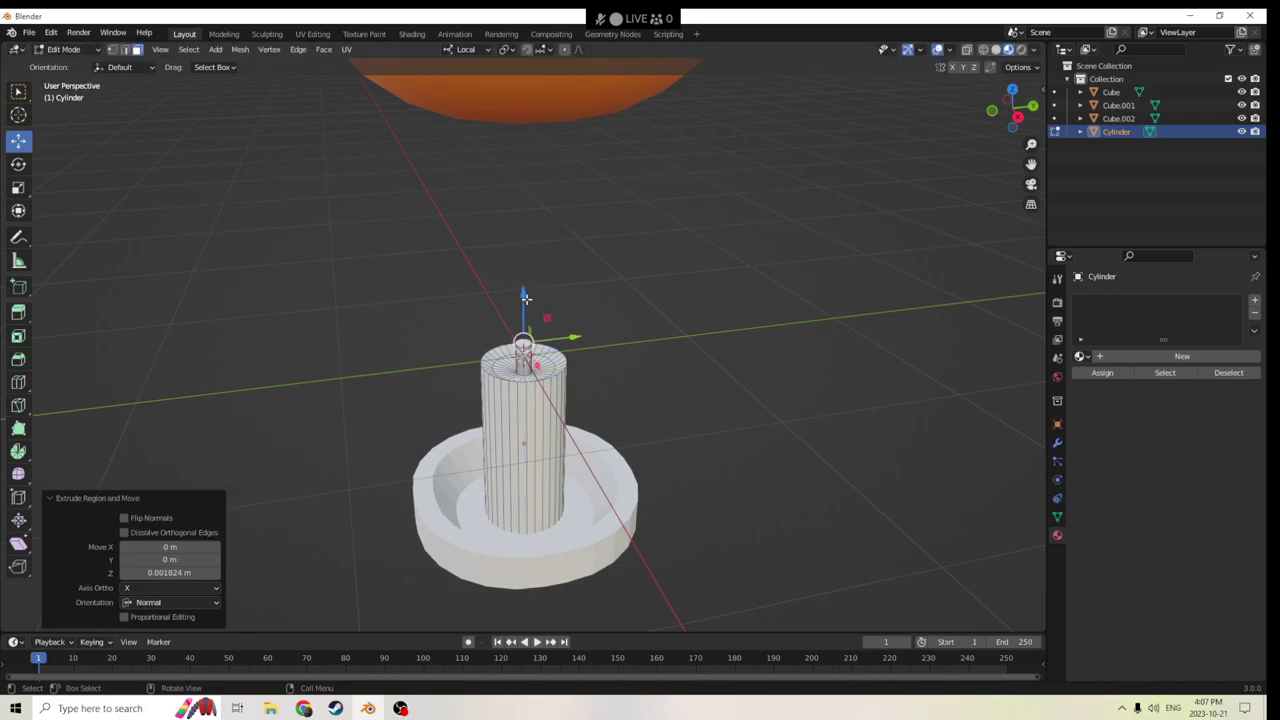
Try to form a longer, slanted wick by shifting its top end about 0.000274 m along X.
middle_click_drag(524, 298, 633, 308)
mouse_move(568, 365)
left_mouse_down()
mouse_move(557, 347)
mouse_move(571, 348)
left_mouse_up()
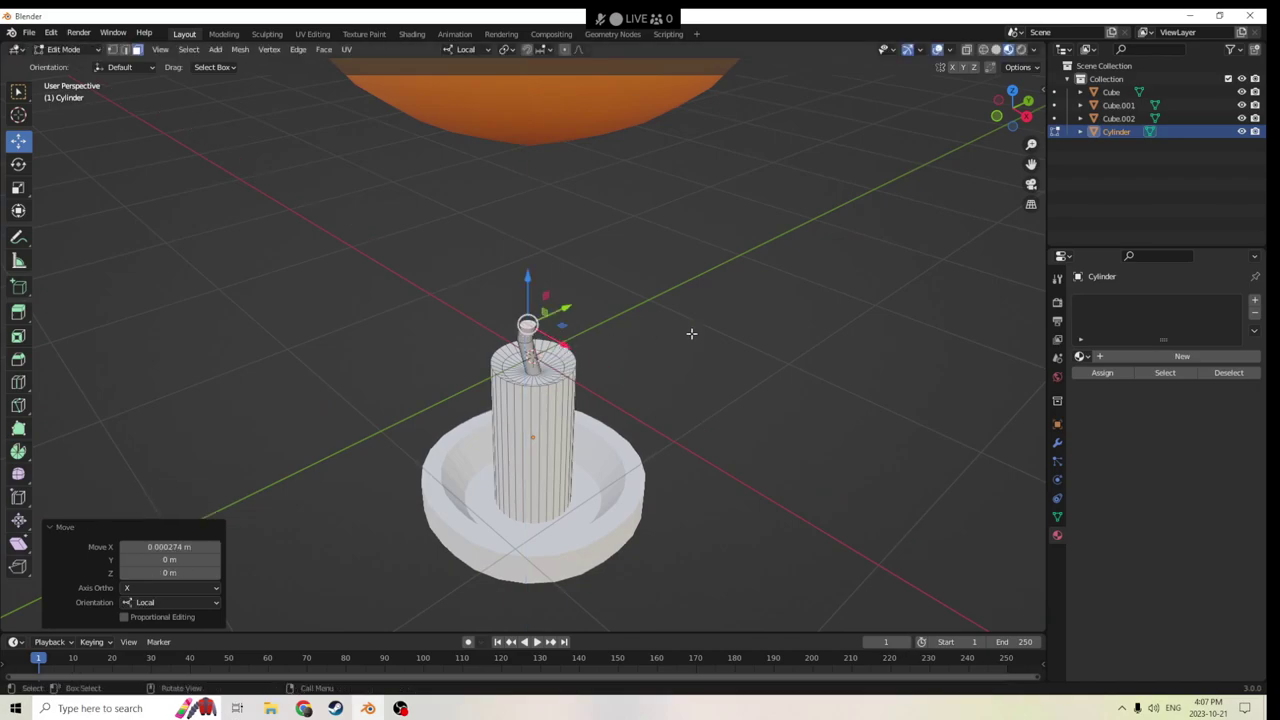
left_click(786, 321)
scroll(788, 321, "up", 1)
middle_click_drag(788, 321, 461, 244)
Undo the slanted wick edits back to the short, straight wick.
key("Tab")
left_click(52, 33)
left_click(68, 47)
left_click(53, 33)
left_click(60, 47)
left_click(51, 32)
left_click(58, 46)
left_click(51, 32)
left_click(58, 46)
left_click(51, 32)
left_click(58, 46)
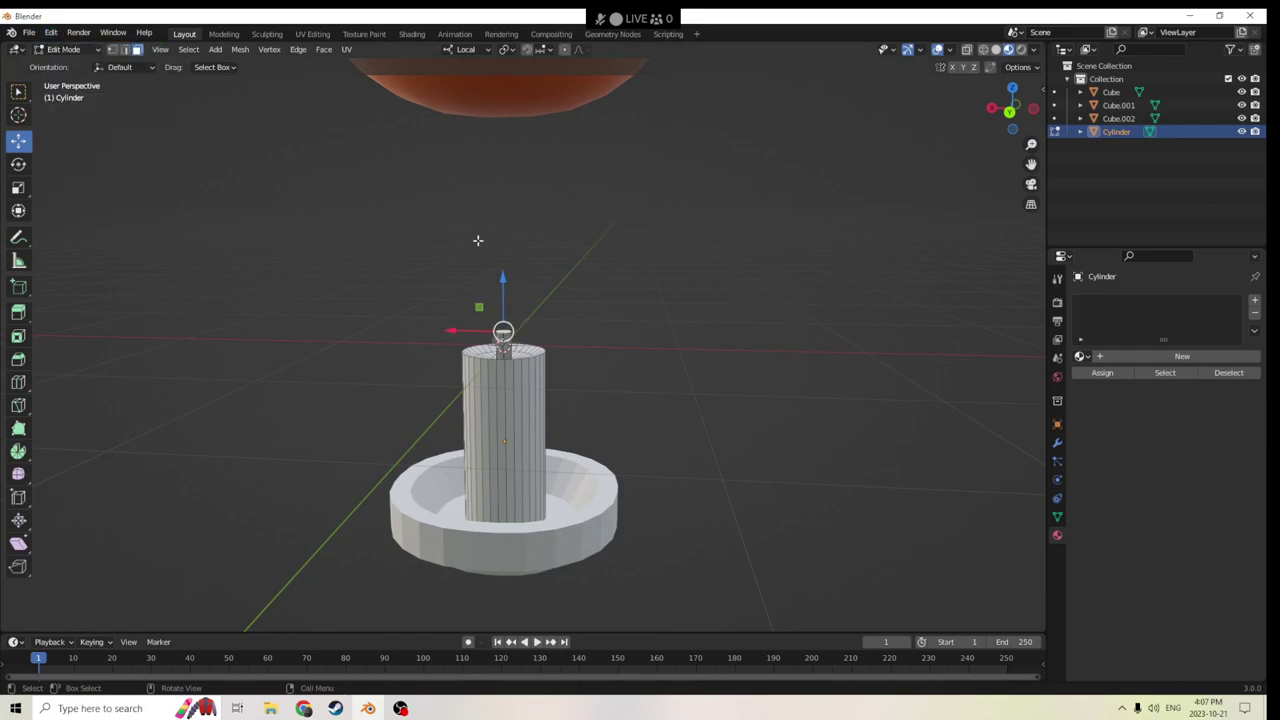
Extrude the wick's top face straight upward to lengthen it and return to Object Mode.
key("e")
left_click(497, 284)
middle_click_drag(497, 284, 843, 335)
key("Tab")
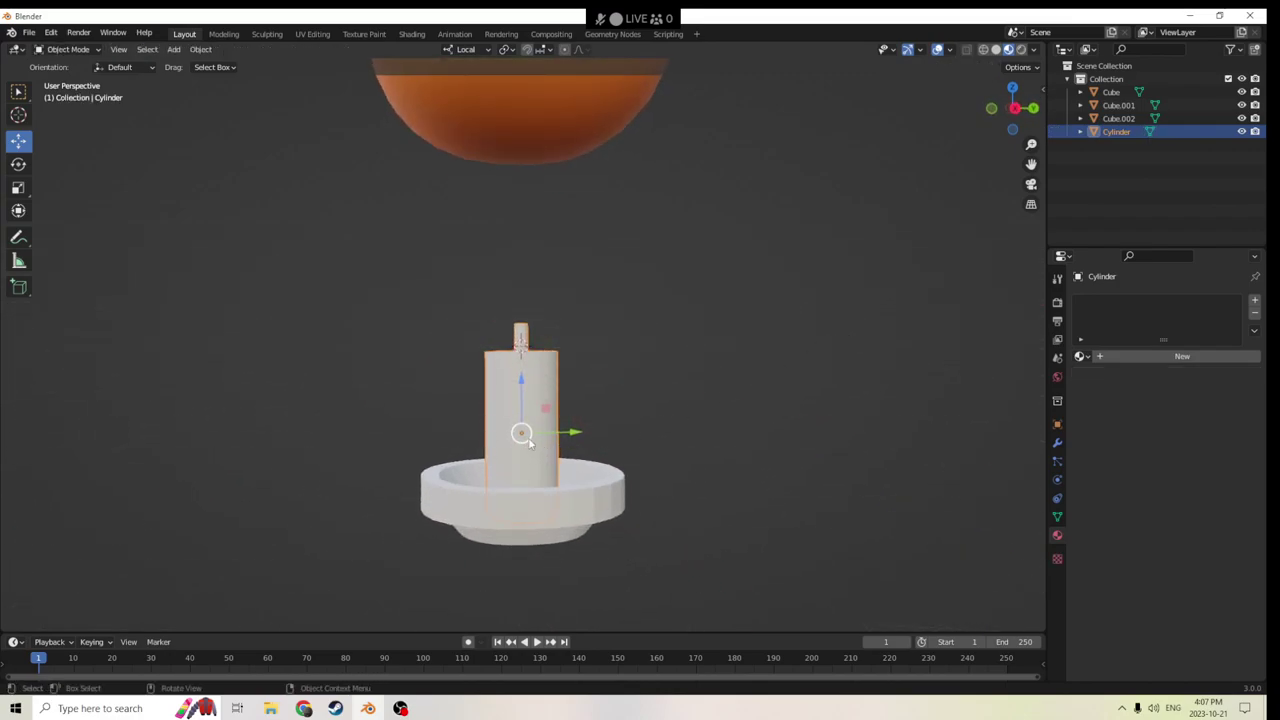
Join the candle and the dish into one object.
key("Tab")
key("Tab")
left_click(533, 512)
key("ctrl+j")
middle_click_drag(532, 504, 630, 490)
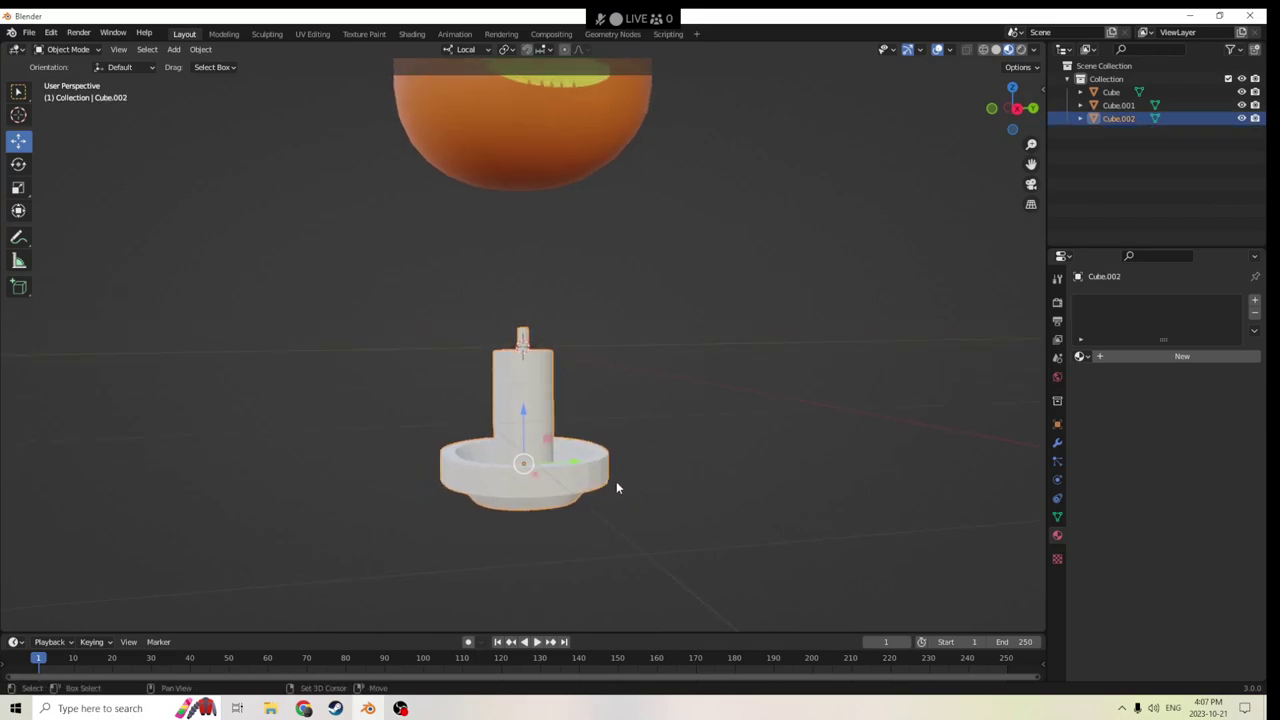
Add a 32-vertex mesh cylinder with 0.01 m radius and 0.02 m depth, and set its Y rotation to 90°.
key("shift+a")
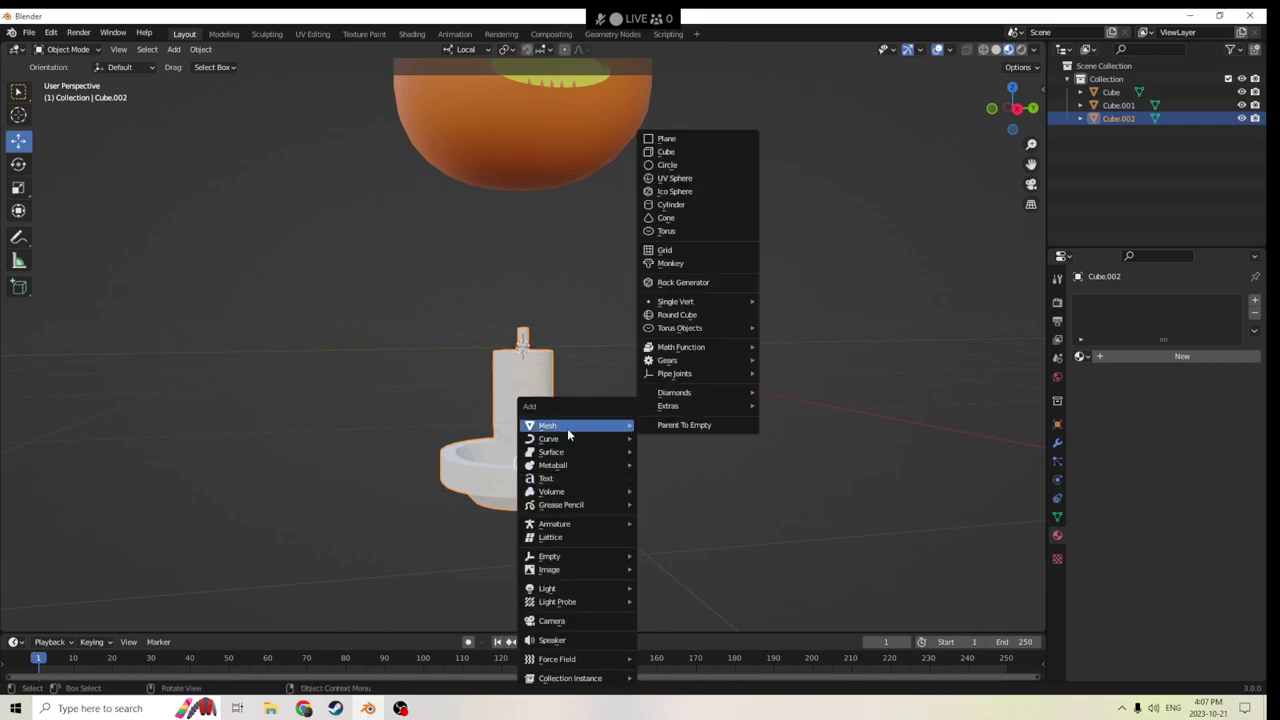
mouse_move(570, 428)
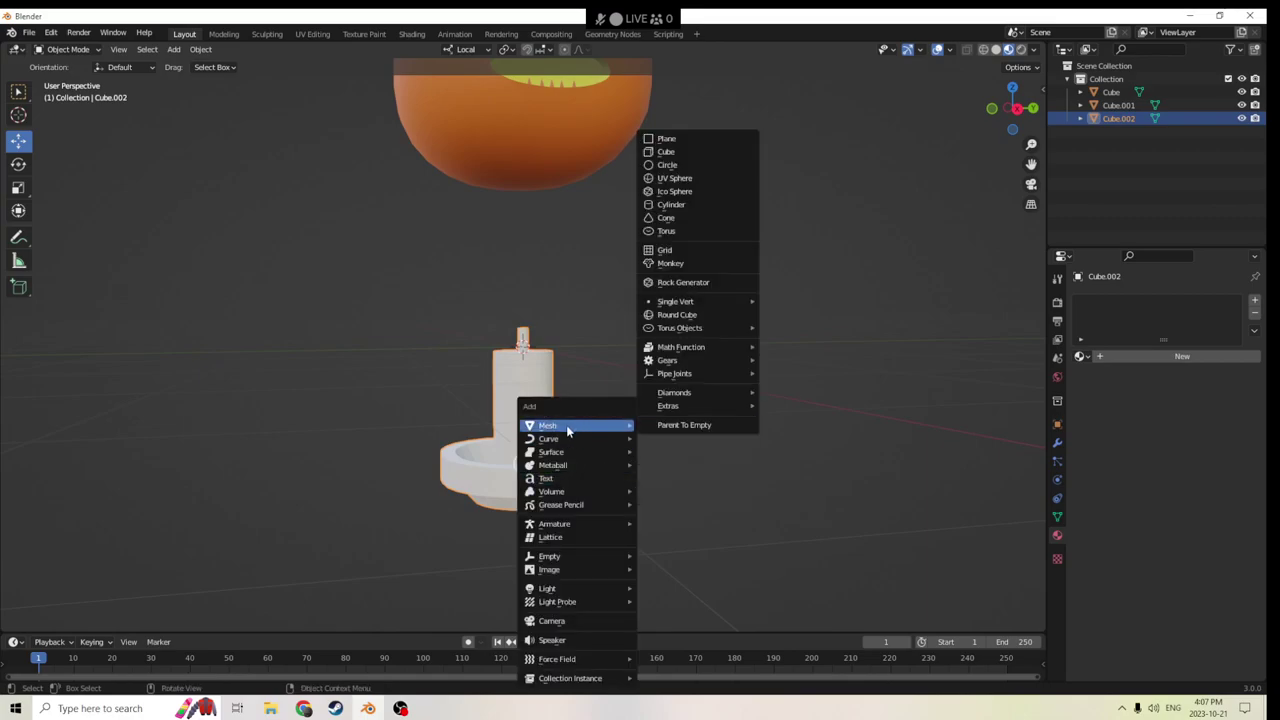
left_click(670, 205)
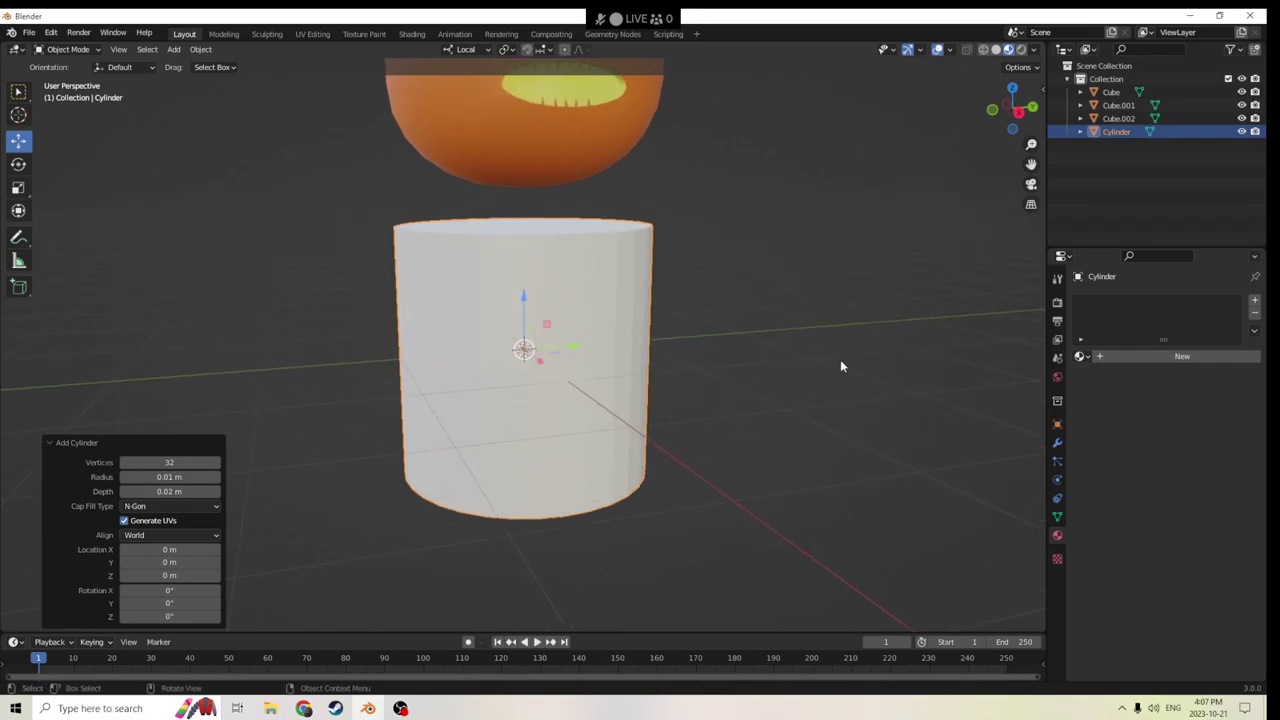
left_click(1058, 425)
left_click(1197, 397)
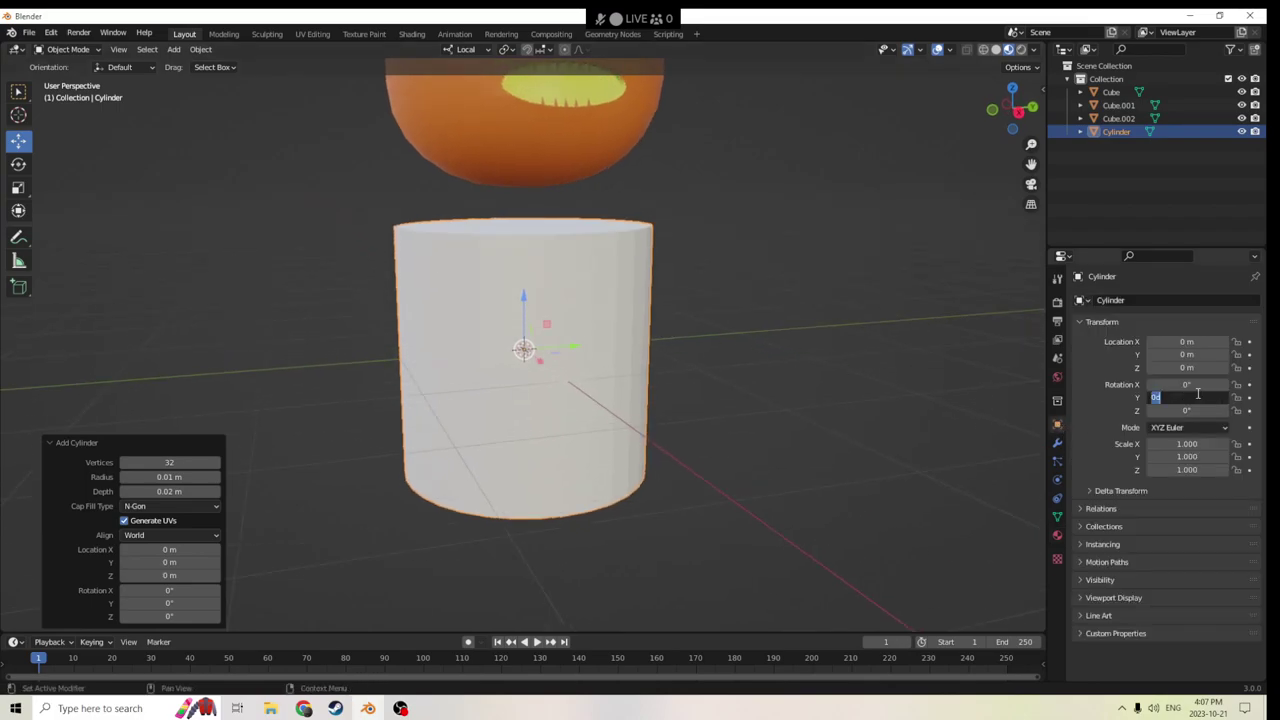
key("Return")
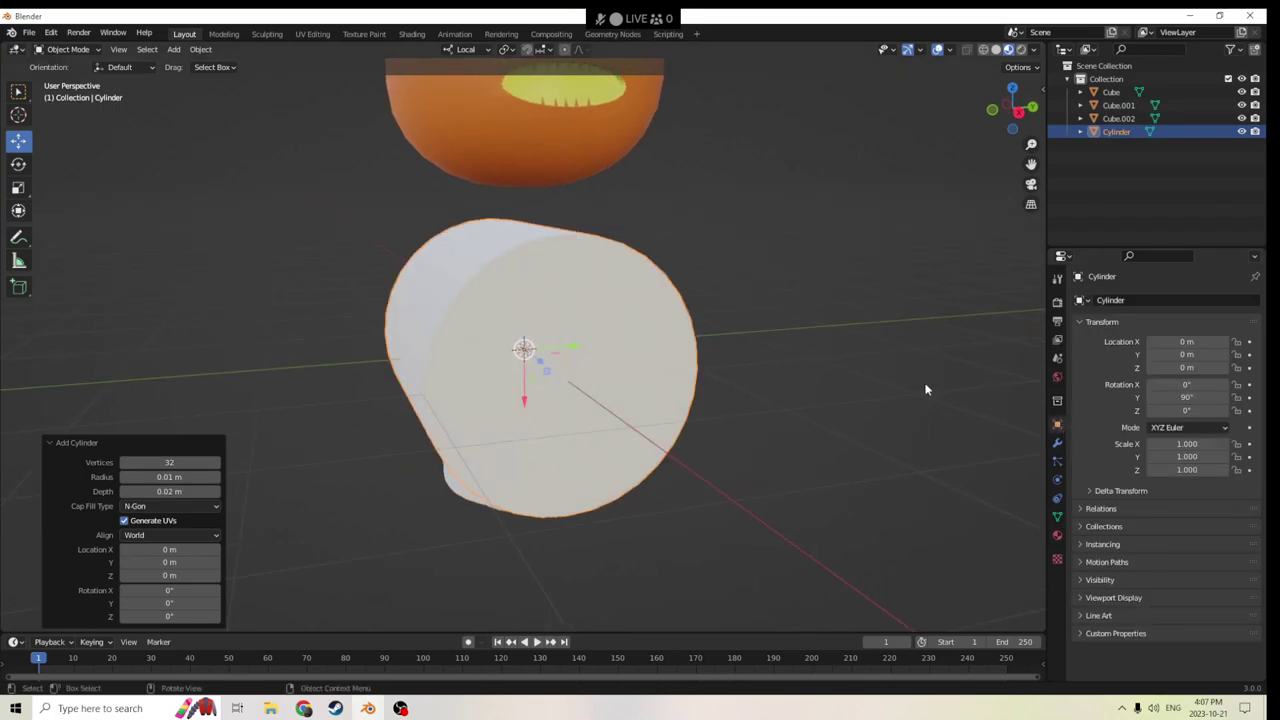
Scale the new cylinder uniformly to about 0.215 and move it about 0.0116 m along Y, beside the candle.
middle_click_drag(996, 386, 922, 378)
key("s")
left_click(618, 348)
middle_click_drag(613, 349, 453, 361)
left_click_drag(573, 351, 625, 350)
left_click(714, 354)
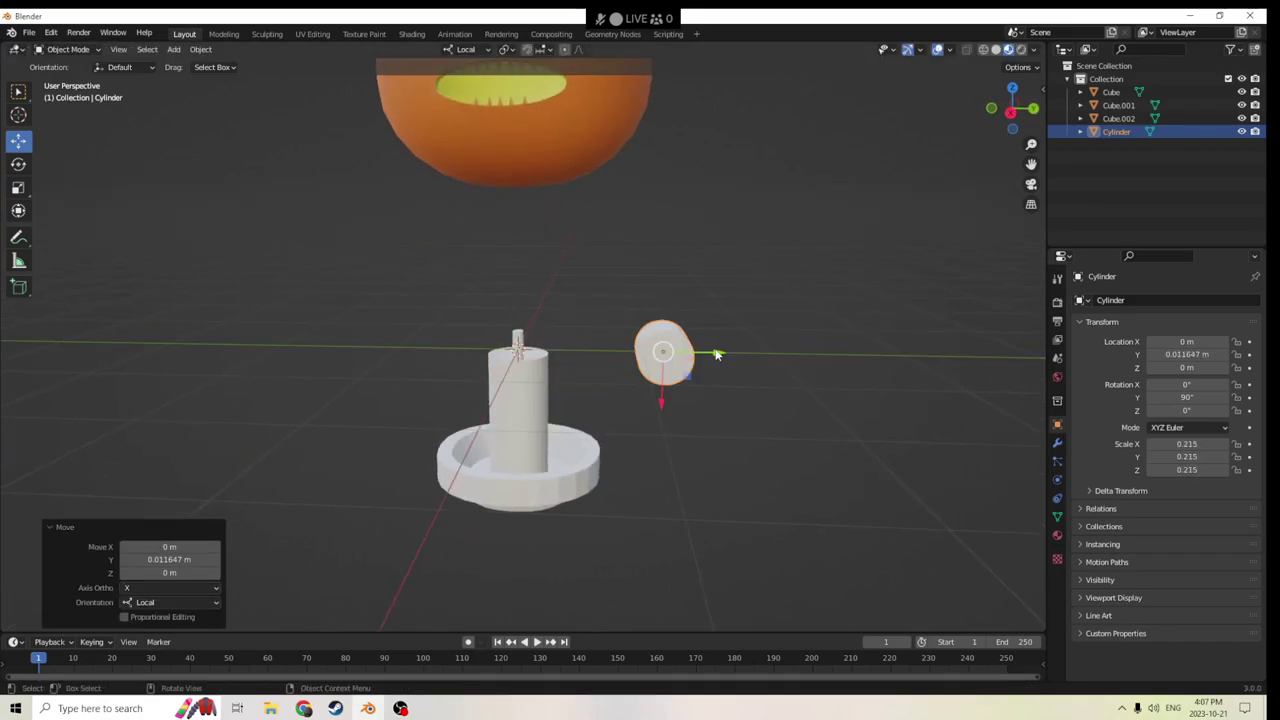
middle_click_drag(714, 354, 712, 351)
Duplicate the small cylinder in place and stretch the copy along its local Z by about 2.17.
key("shift+d")
right_click(862, 332)
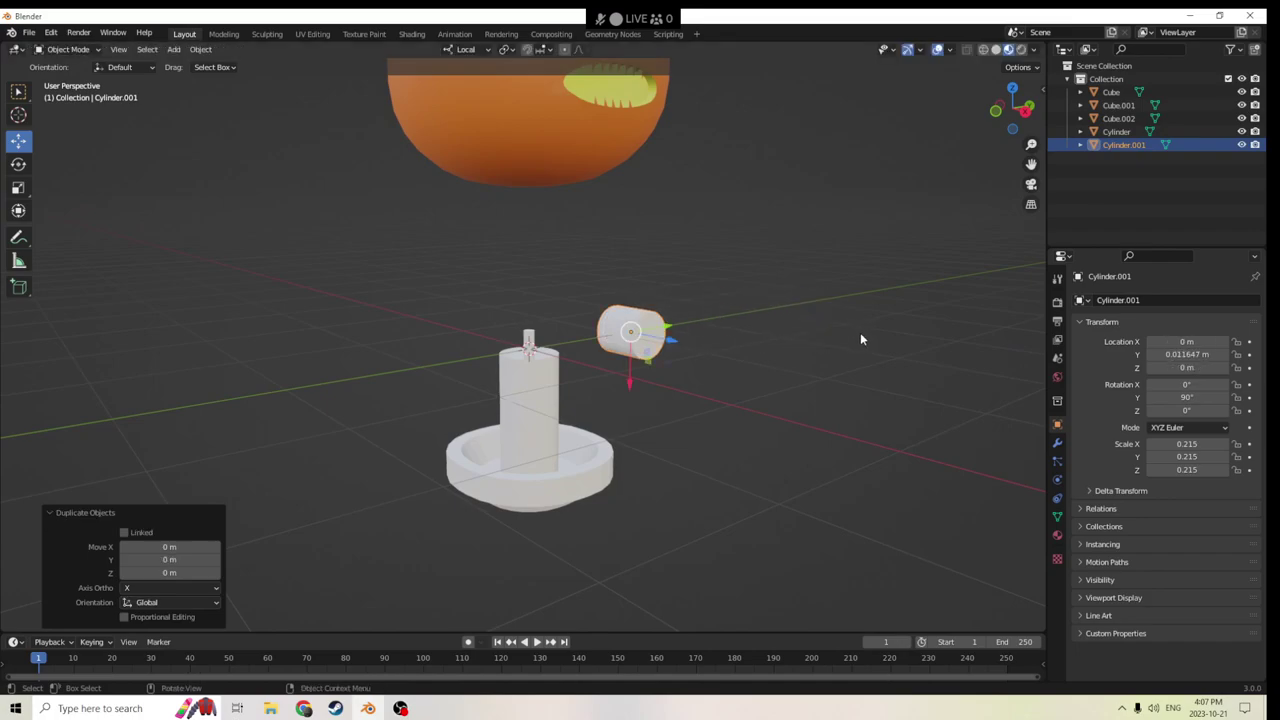
middle_click_drag(862, 332, 833, 364)
left_click(18, 187)
left_click_drag(668, 323, 716, 352)
Shrink the stretched copy uniformly by about 0.758 and again by about 0.941, making it narrower than the original cylinder.
key("s")
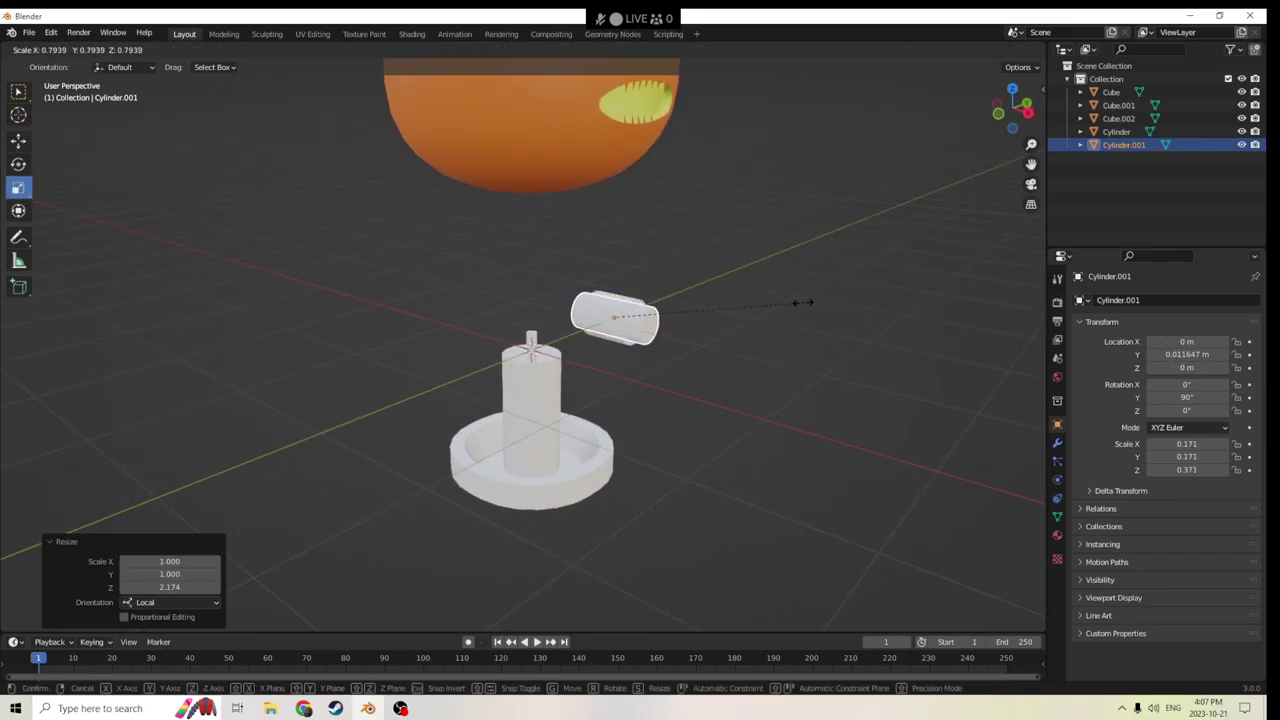
left_click(795, 301)
middle_click_drag(795, 301, 586, 271)
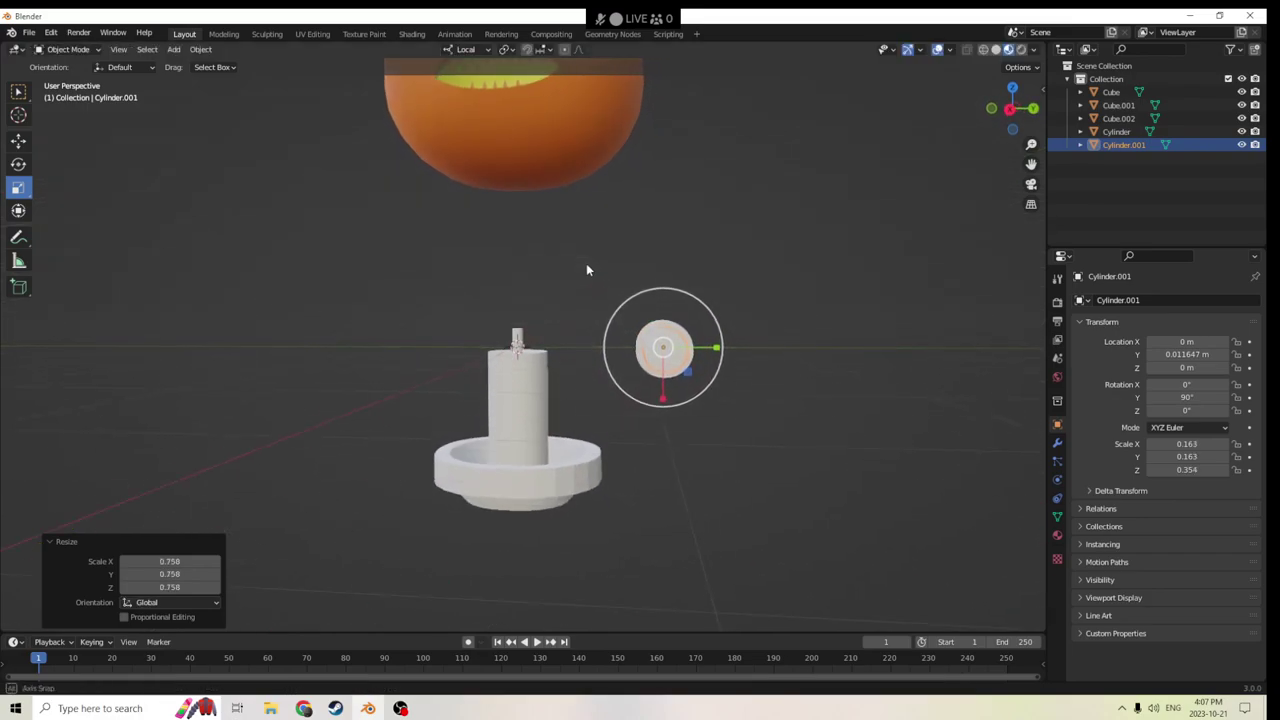
key("s")
left_click(855, 303)
middle_click_drag(765, 307, 700, 322)
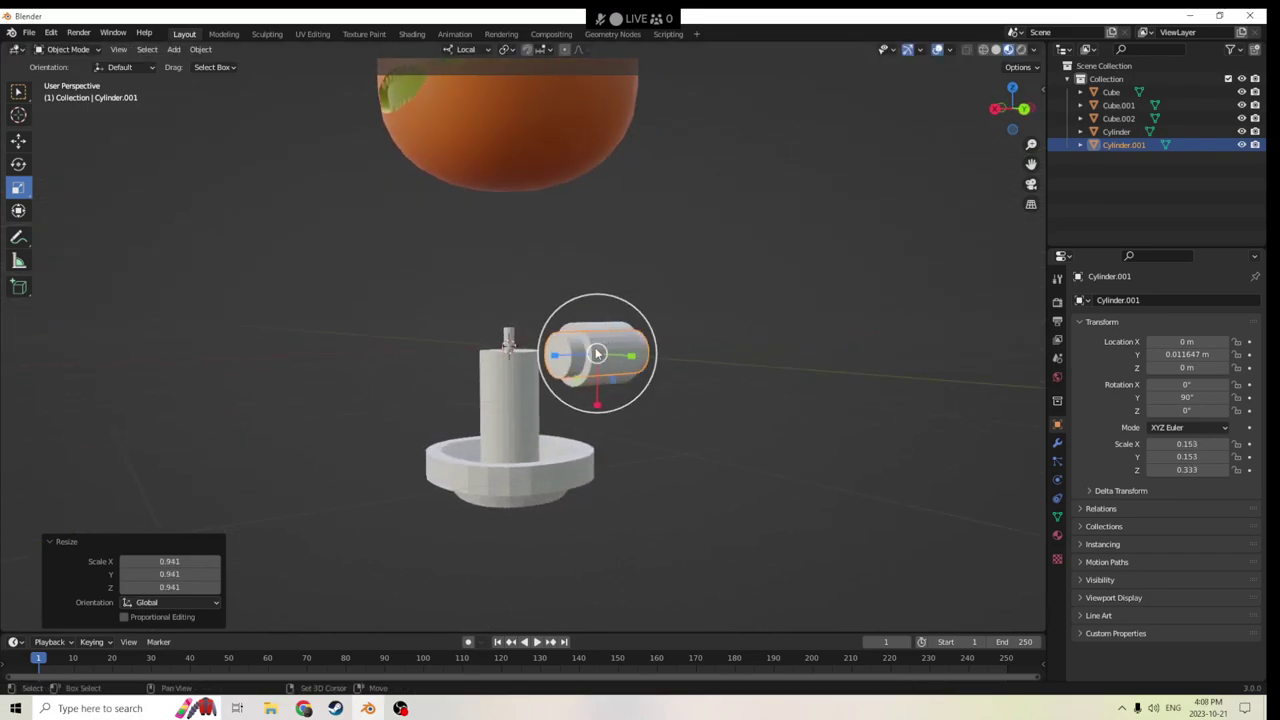
Subtract the narrower cylinder from the wider one with the Bool Tool's Auto Boolean Difference.
left_click(605, 345, "shift")
middle_click_drag(605, 345, 420, 250)
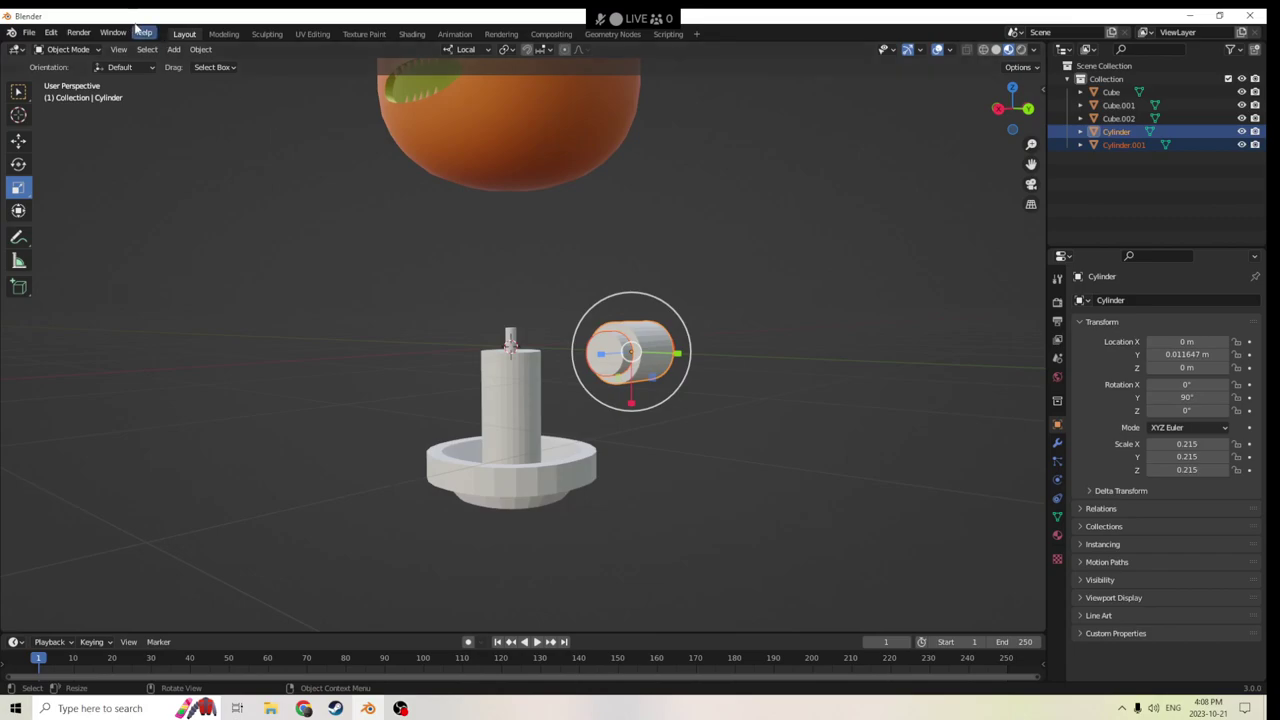
left_click(200, 49)
mouse_move(240, 488)
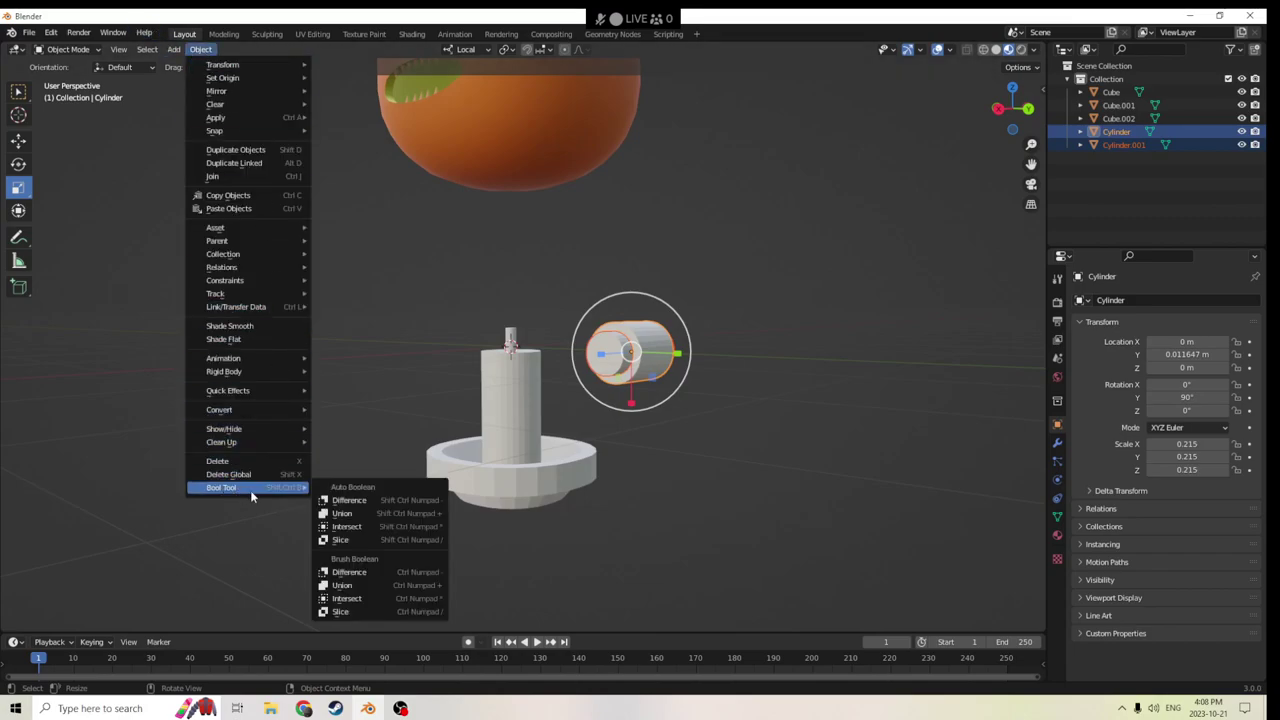
left_click(355, 502)
Flatten the hollow cylinder into a thin ring by scaling its local Z by about 0.358.
middle_click_drag(444, 343, 431, 343)
middle_click_drag(590, 345, 585, 374)
left_click_drag(505, 378, 537, 375)
middle_click_drag(537, 375, 630, 352)
Move the ring against the dish's outer rim as a handle, at about Y 0.0083 m and Z -0.0092 m.
left_click(18, 140)
middle_click_drag(370, 195, 404, 204)
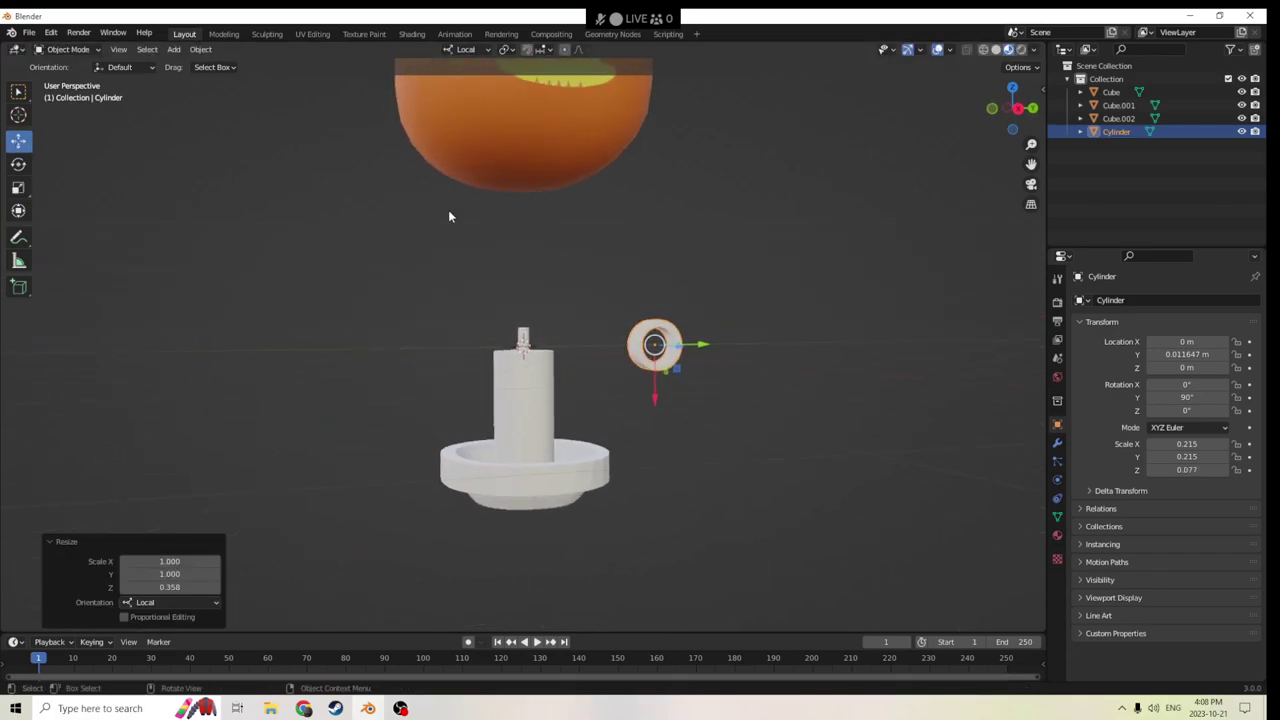
left_click_drag(660, 397, 660, 500)
middle_click_drag(660, 500, 707, 472)
left_click_drag(707, 472, 676, 464)
middle_click_drag(676, 464, 645, 485)
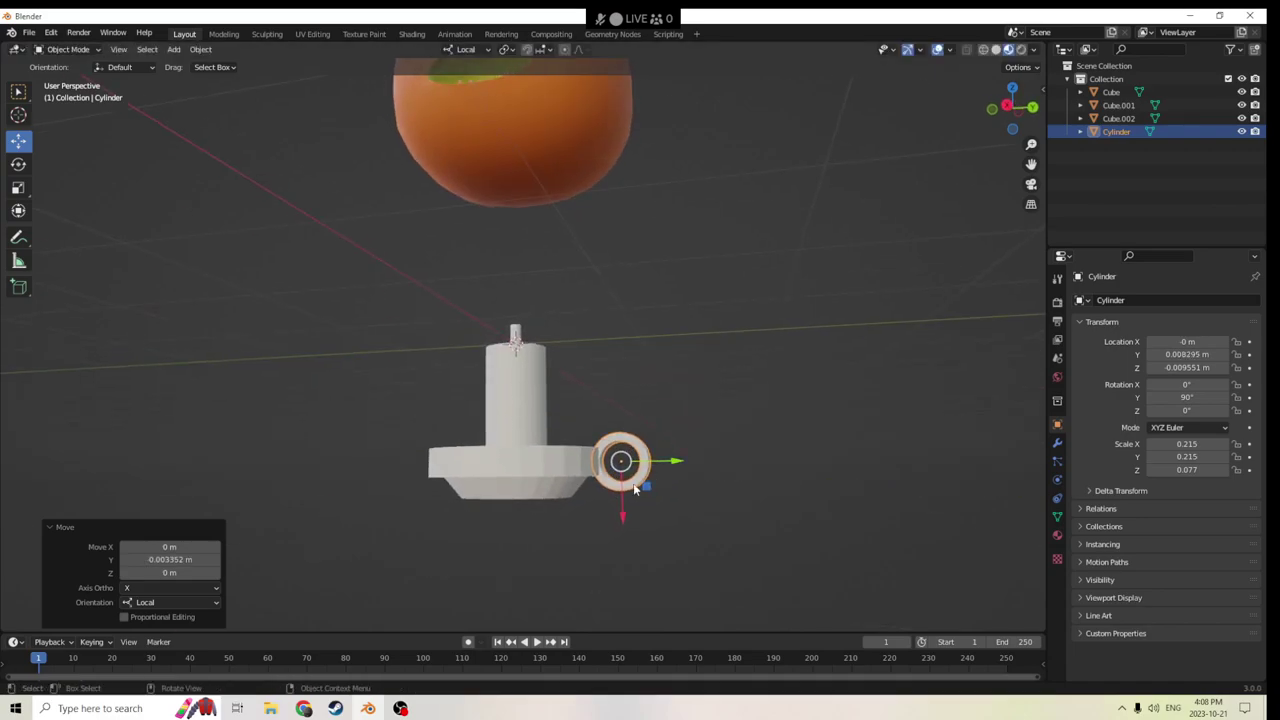
left_click_drag(624, 513, 619, 498)
middle_click_drag(619, 498, 627, 504)
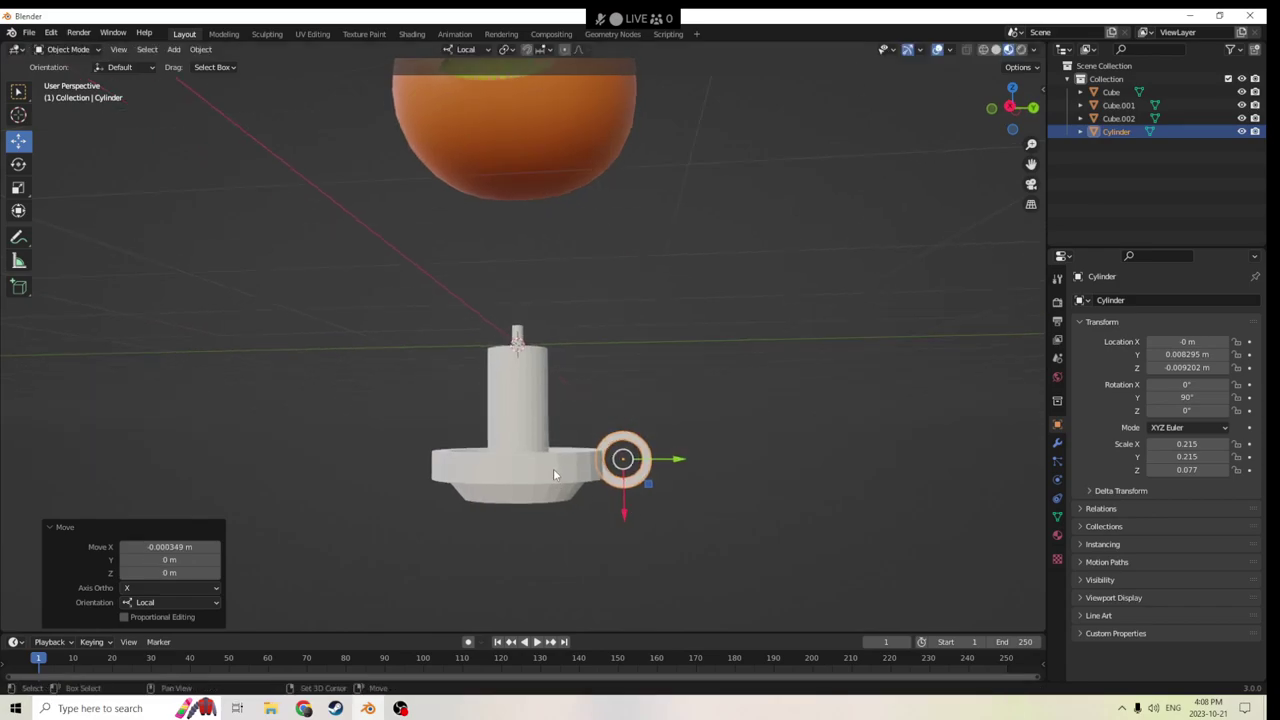
Join the ring handle to the candle and dish object.
left_click(551, 466, "shift")
key("ctrl+j")
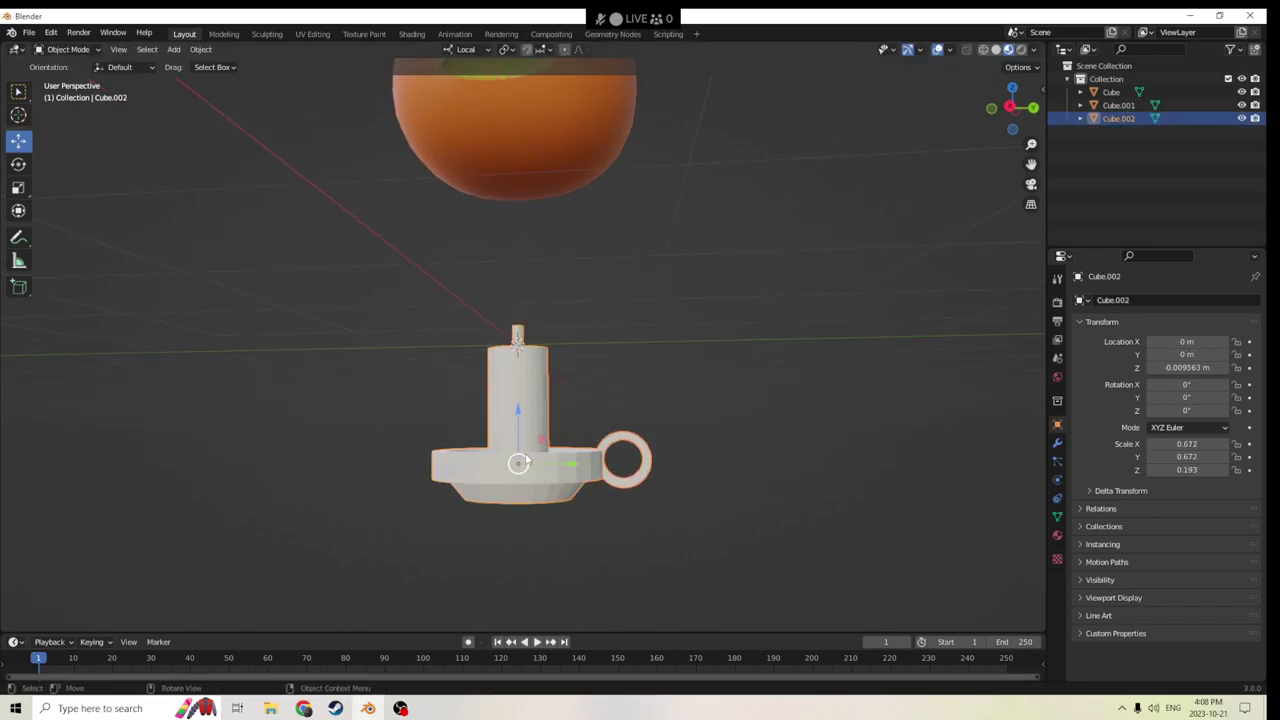
middle_click_drag(528, 464, 559, 463)
Shade the candleholder smooth and enable Auto Smooth with a 35° angle.
right_click(526, 482)
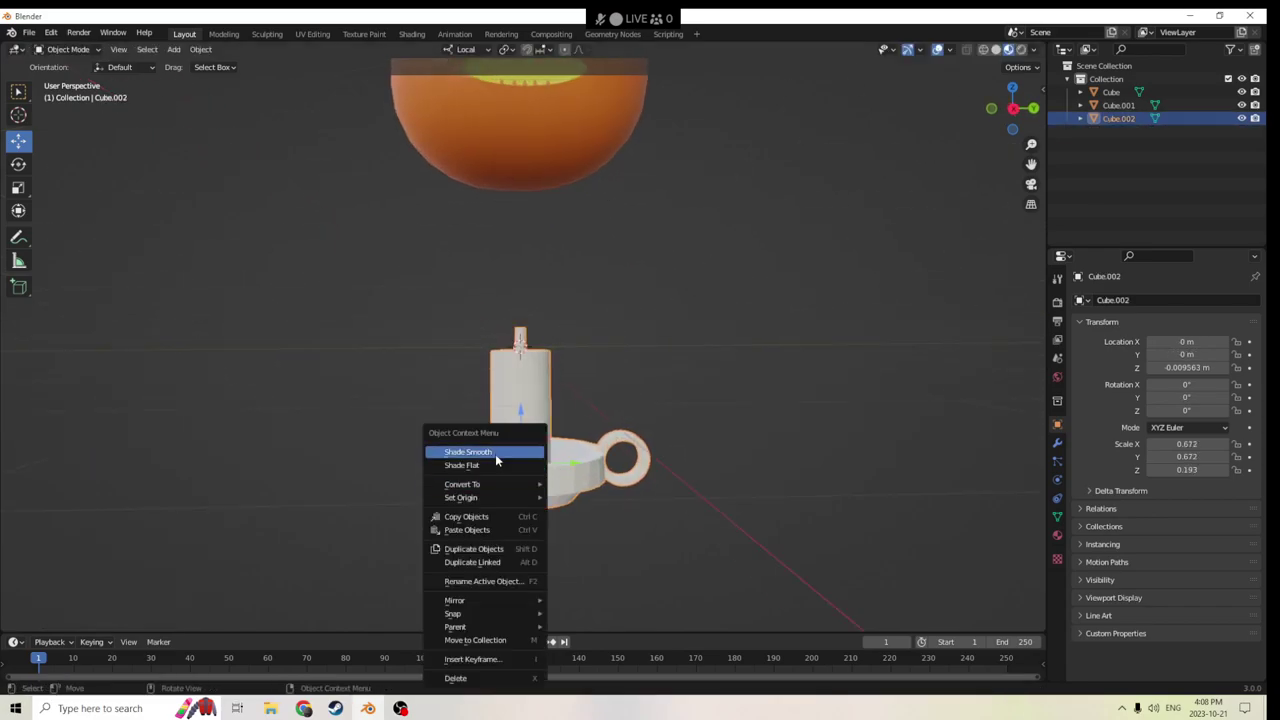
left_click(495, 454)
left_click(1058, 516)
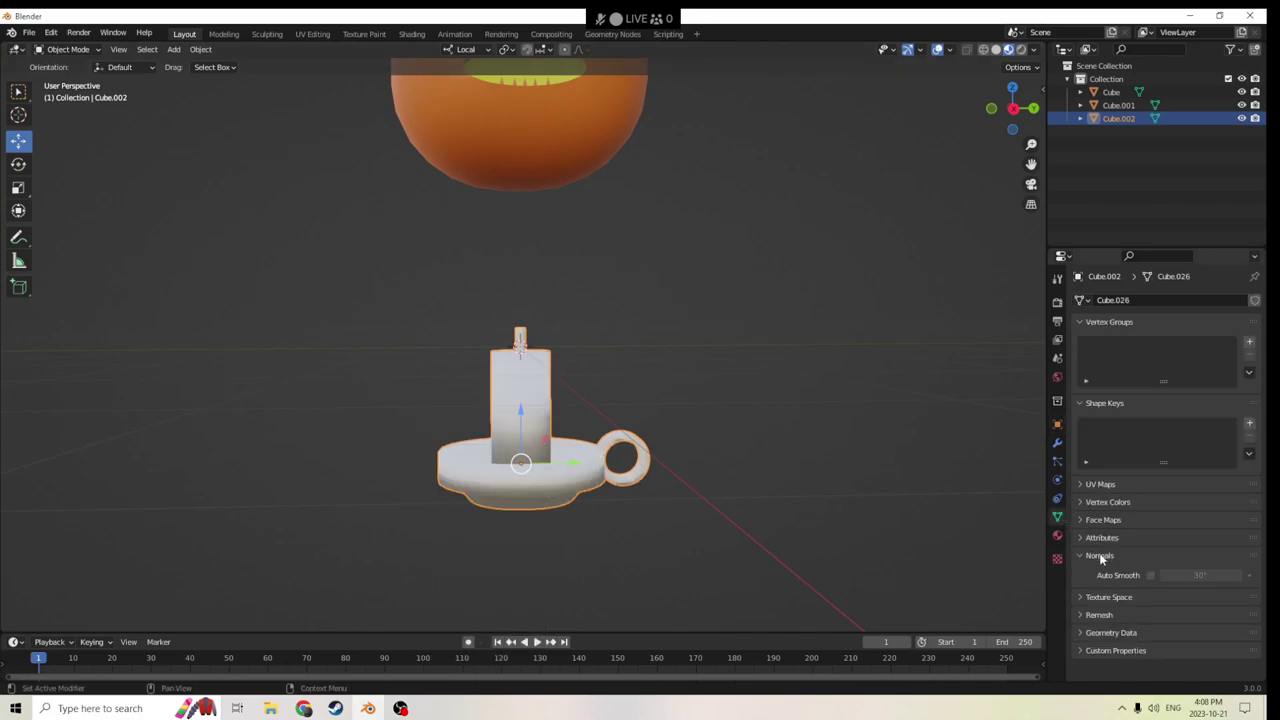
left_click(1187, 574)
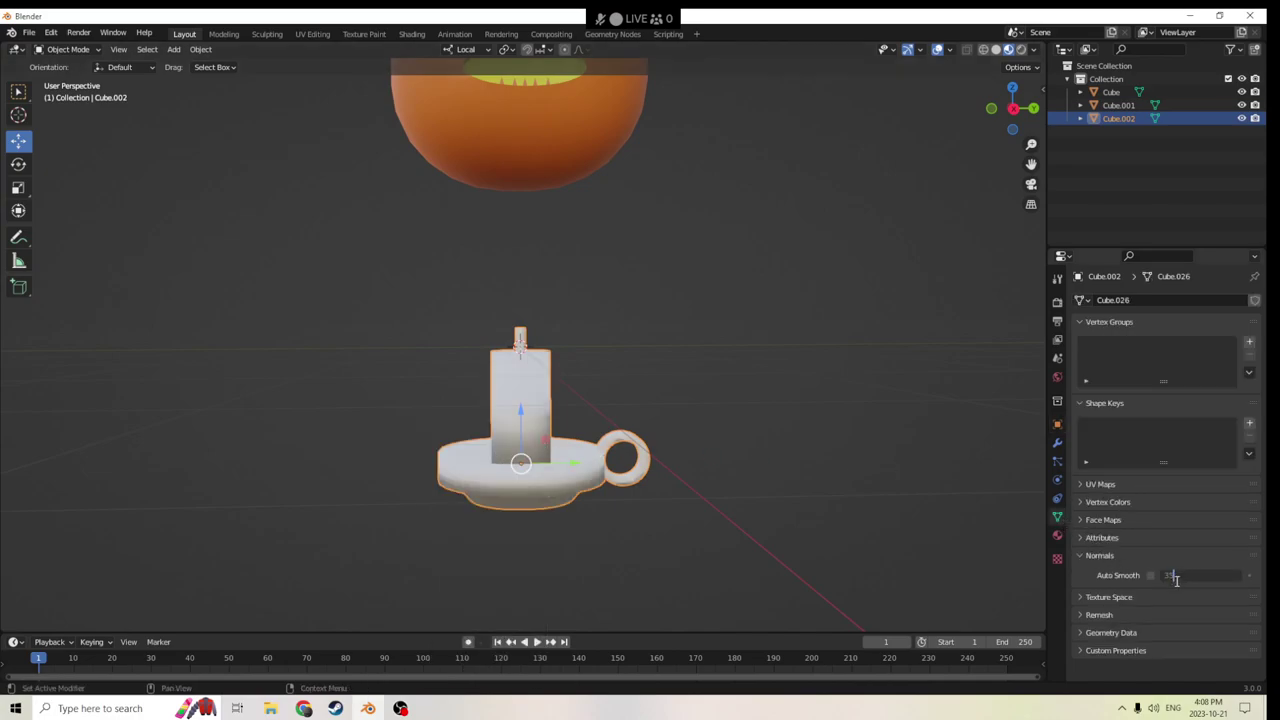
left_click(1150, 575)
mouse_move(829, 449)
middle_mouse_down()
mouse_move(753, 436)
mouse_move(815, 415)
mouse_move(788, 460)
mouse_move(774, 458)
middle_mouse_up()
Scale the whole candleholder uniformly by about 0.523 to suit the pumpkin's size.
scroll(753, 436, "down", 1)
scroll(815, 415, "down", 2)
key("s")
left_click(652, 368)
middle_click_drag(652, 368, 770, 351)
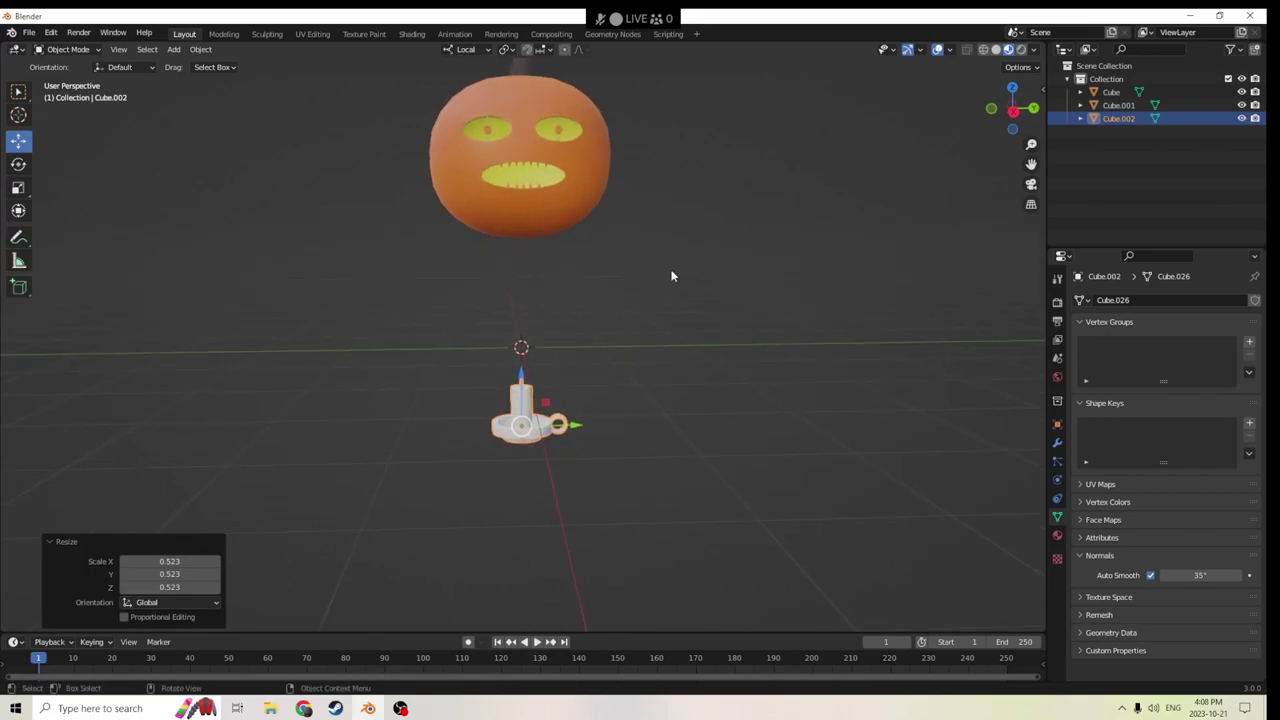
Add a material slot with a new default material to the candleholder.
left_click(1057, 535)
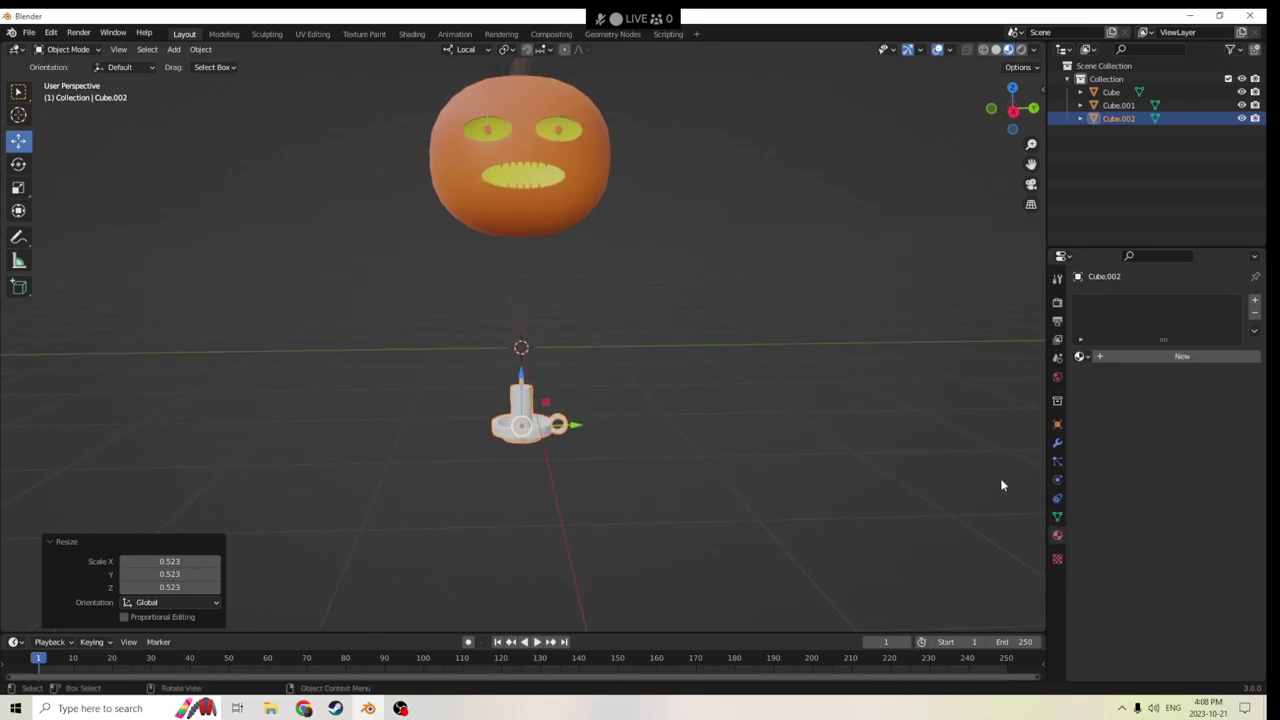
left_click(1254, 301)
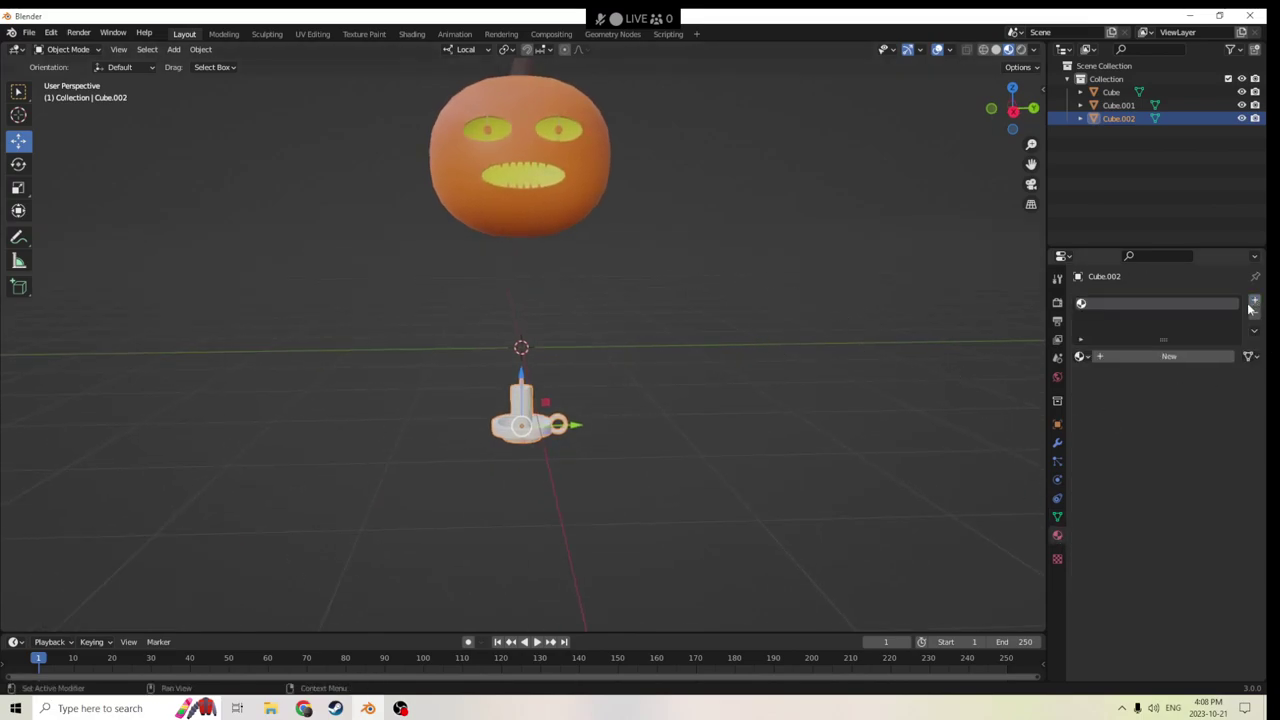
left_click(1155, 358)
middle_click_drag(1014, 494, 867, 430)
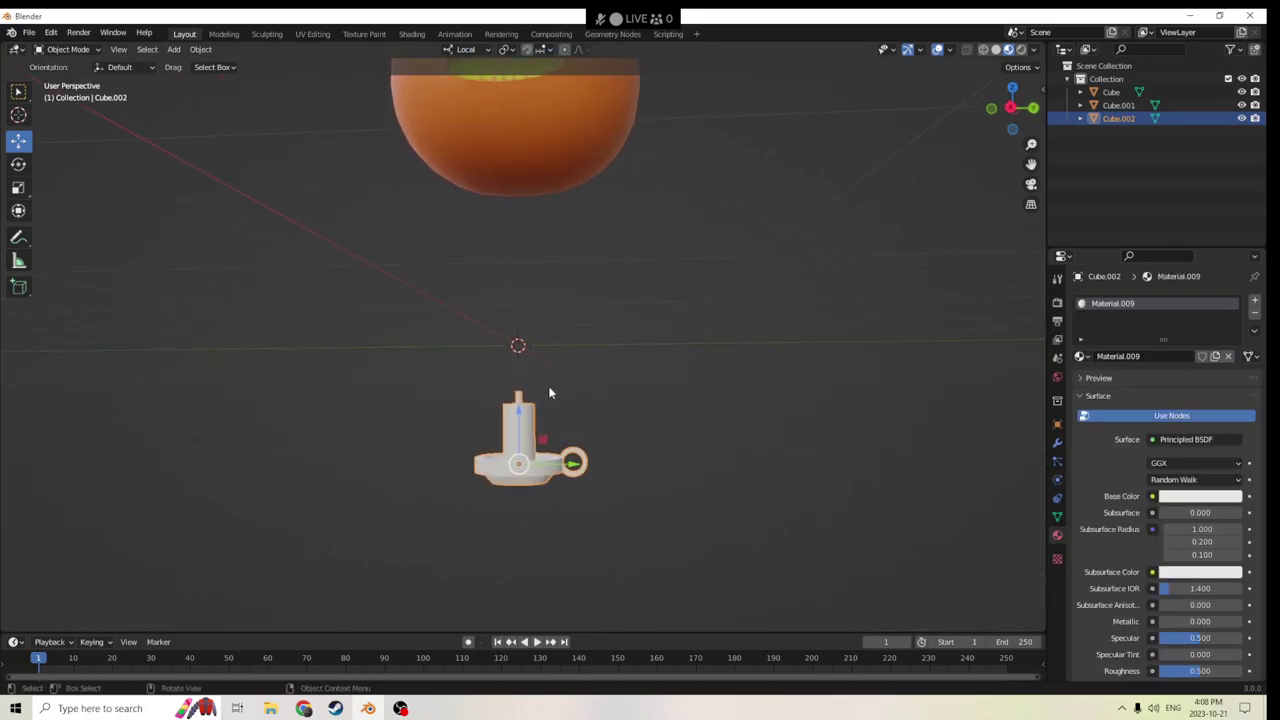
middle_click_drag(622, 403, 670, 434)
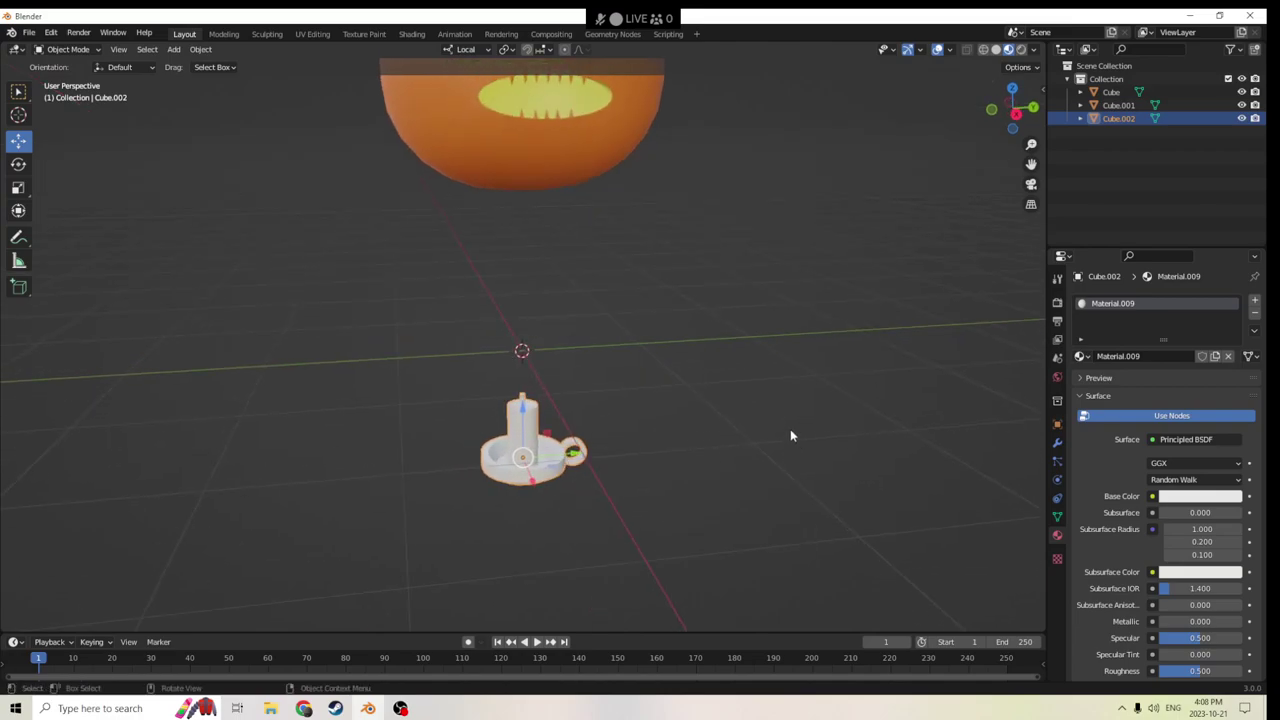
middle_click_drag(789, 429, 747, 388)
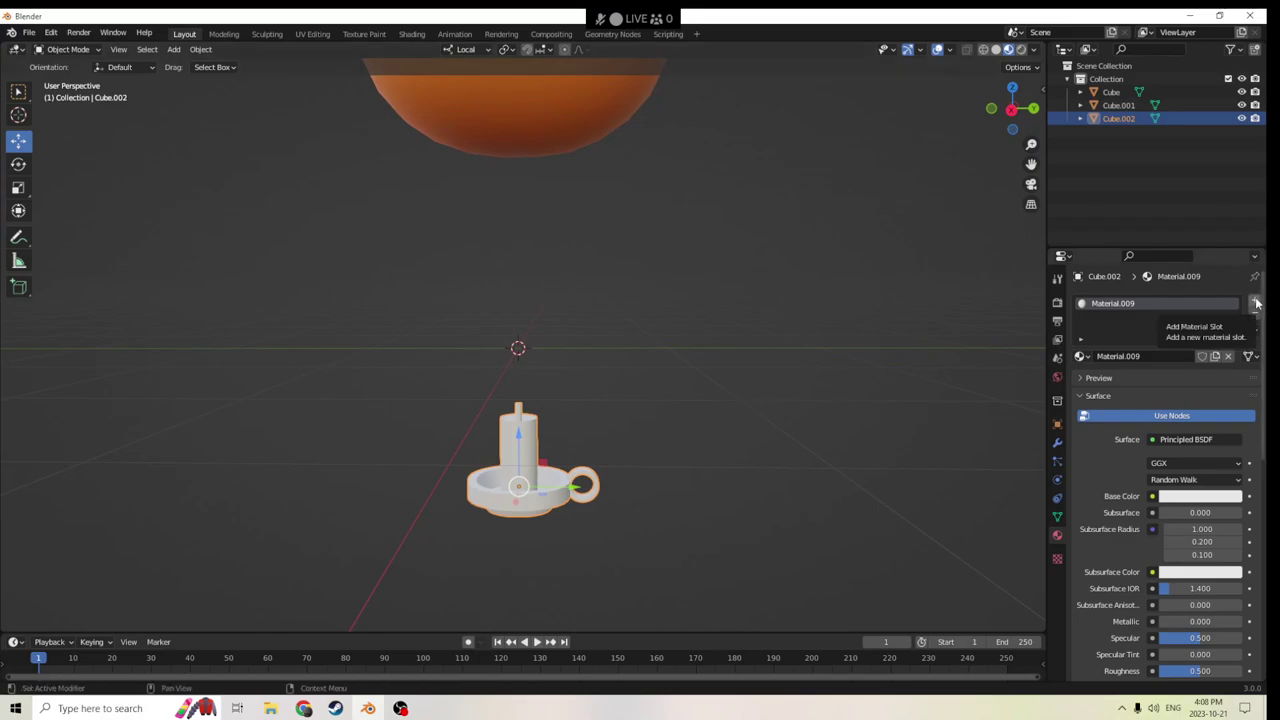
Set the base color of the candleholder's material to a muted, darker blue-grey.
key("Tab")
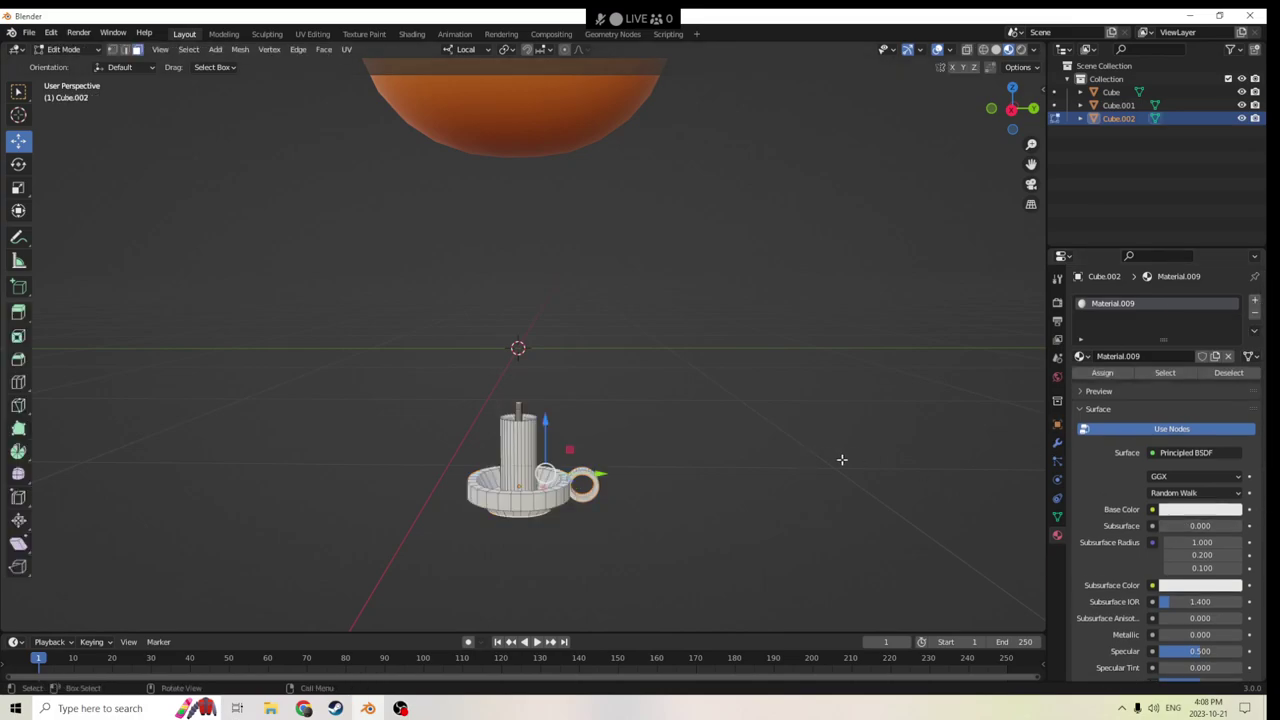
left_click(1199, 514)
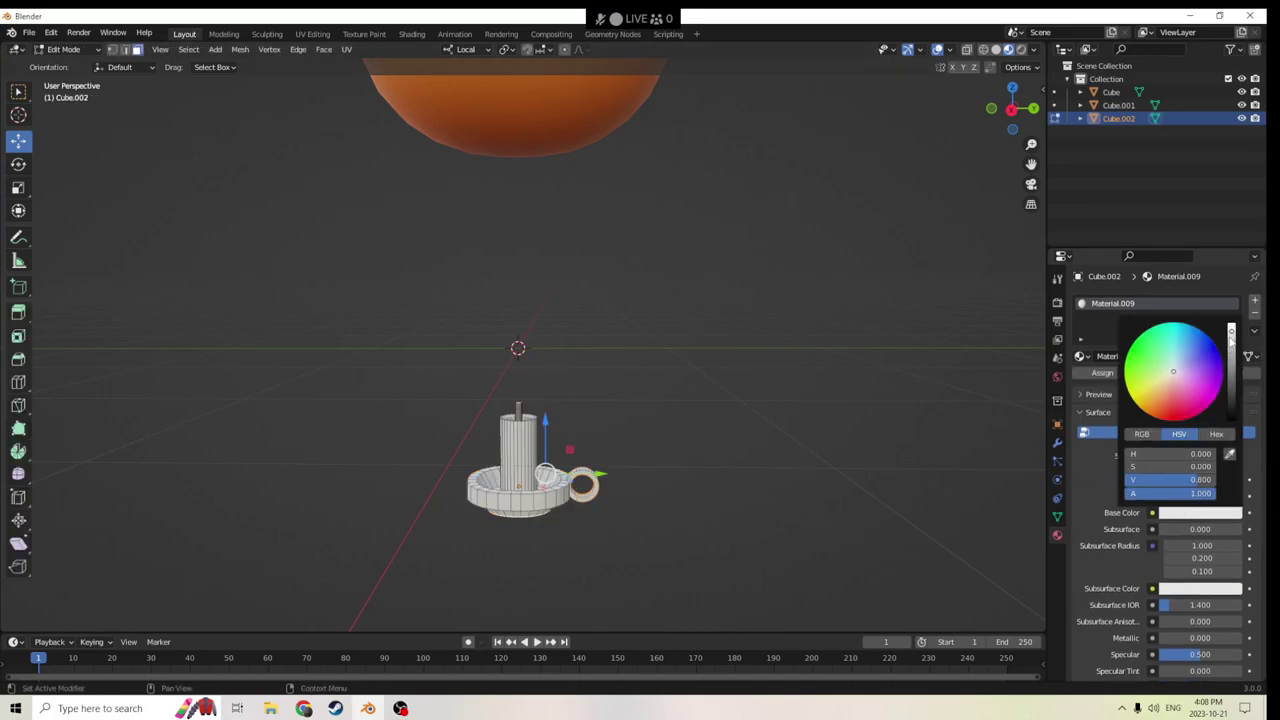
mouse_move(1170, 373)
left_mouse_down()
mouse_move(1163, 407)
mouse_move(1149, 393)
mouse_move(1171, 398)
mouse_move(1151, 390)
left_mouse_up()
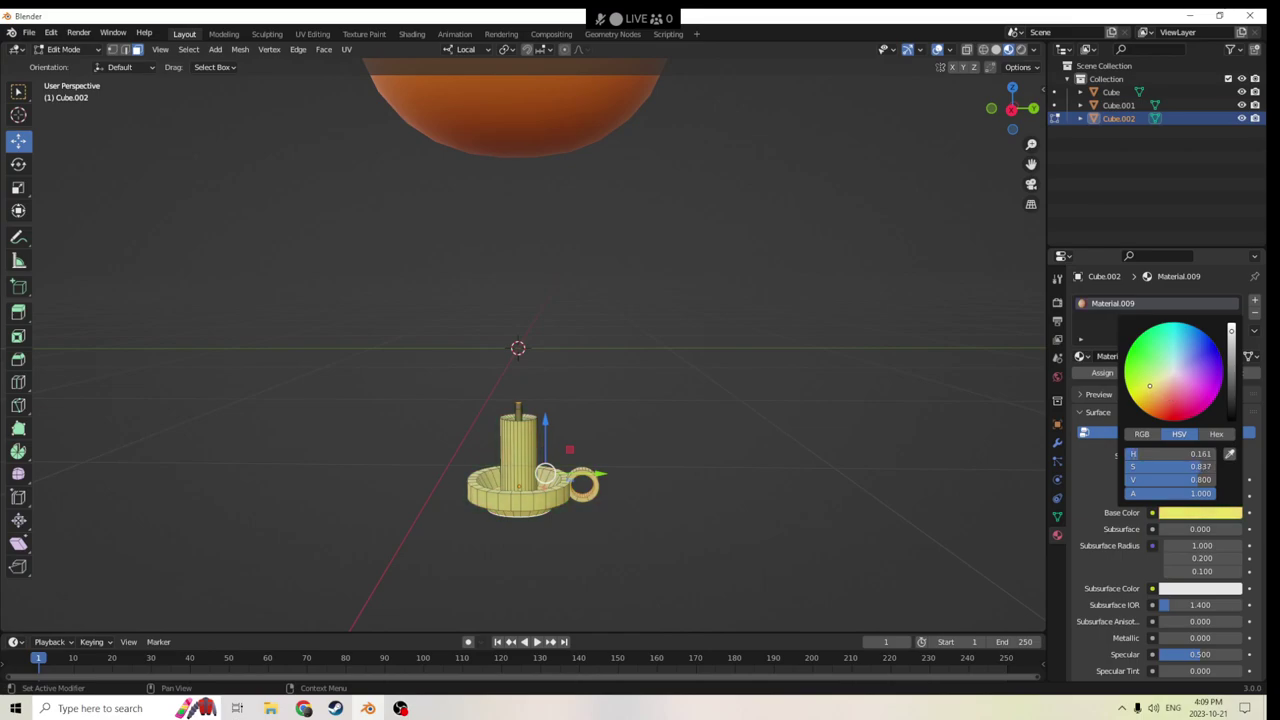
mouse_move(1161, 379)
left_mouse_down()
mouse_move(1172, 385)
mouse_move(1177, 362)
left_mouse_up()
left_click_drag(1231, 331, 1231, 360)
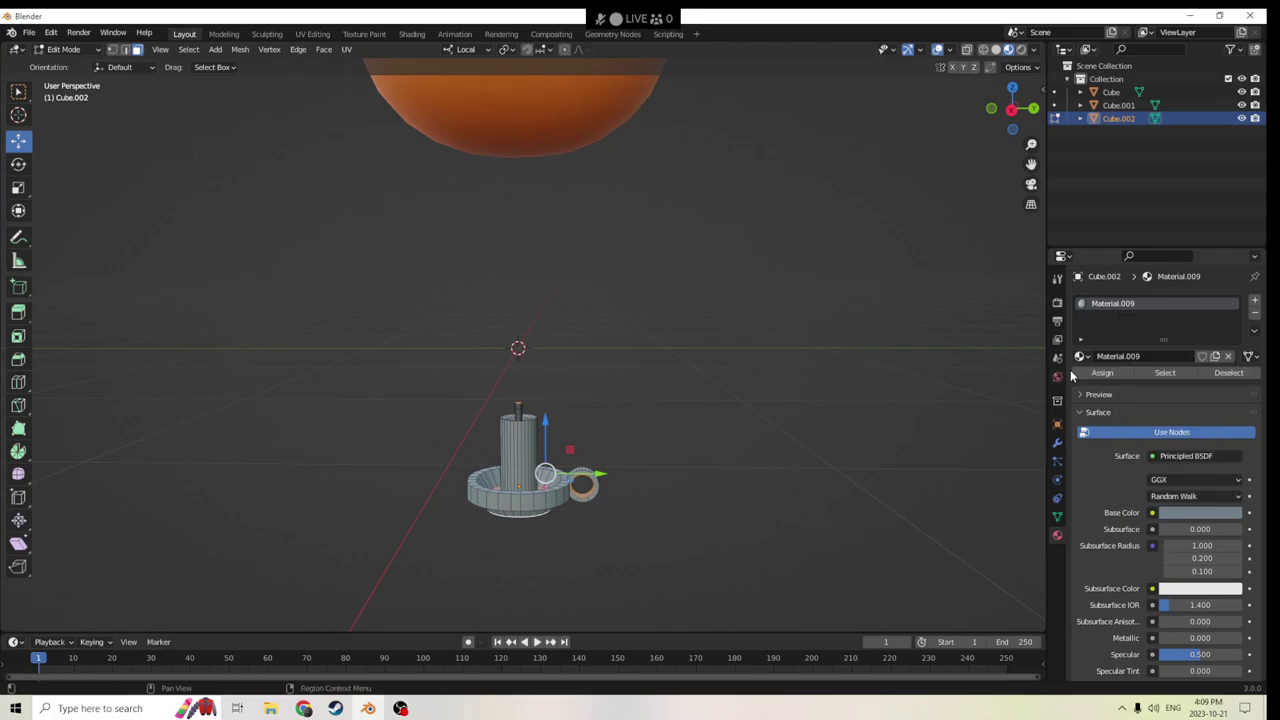
Select all linked faces of the candle and wick and assign them a new default white material in a second slot.
middle_click_drag(920, 425, 562, 490)
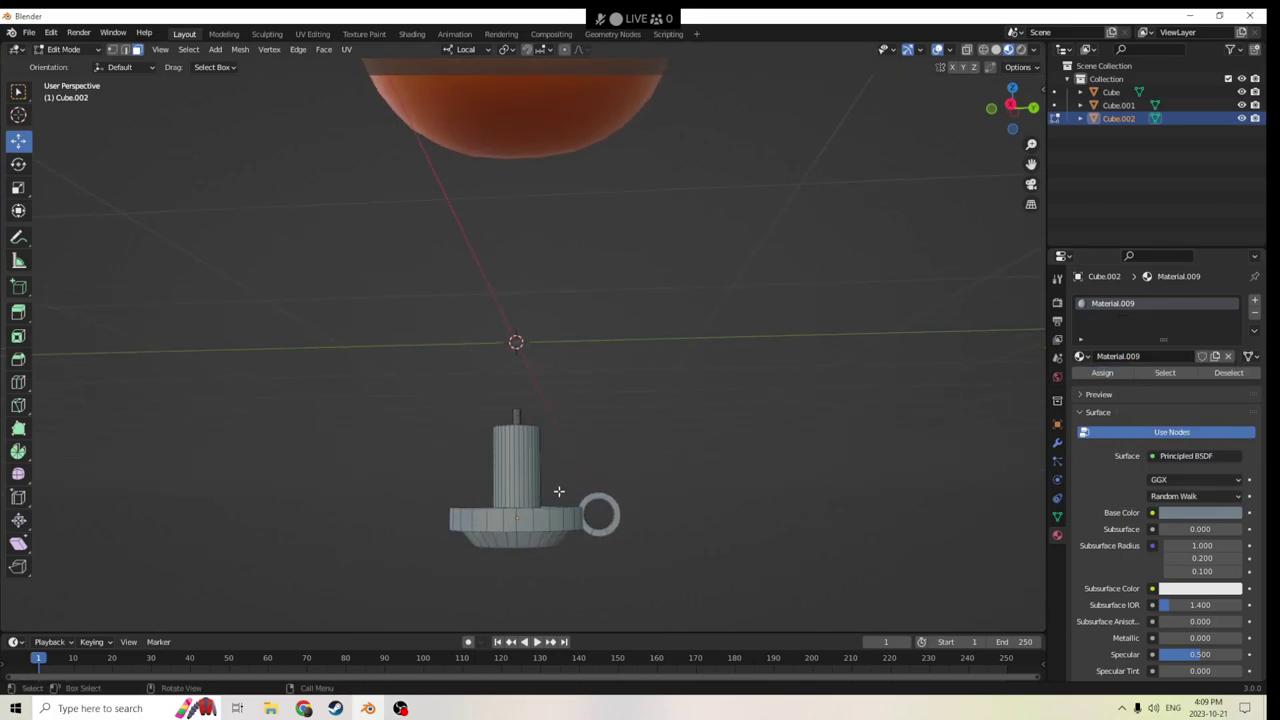
key("l")
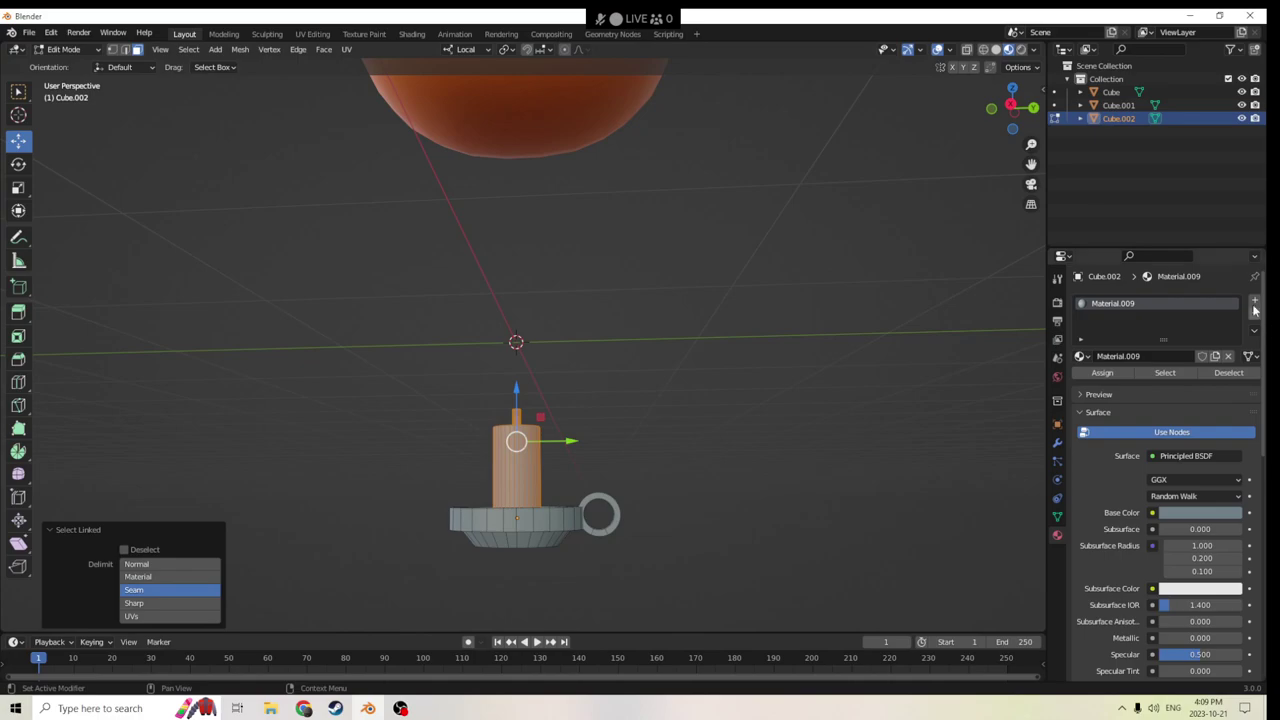
left_click(1256, 303)
left_click(1165, 381)
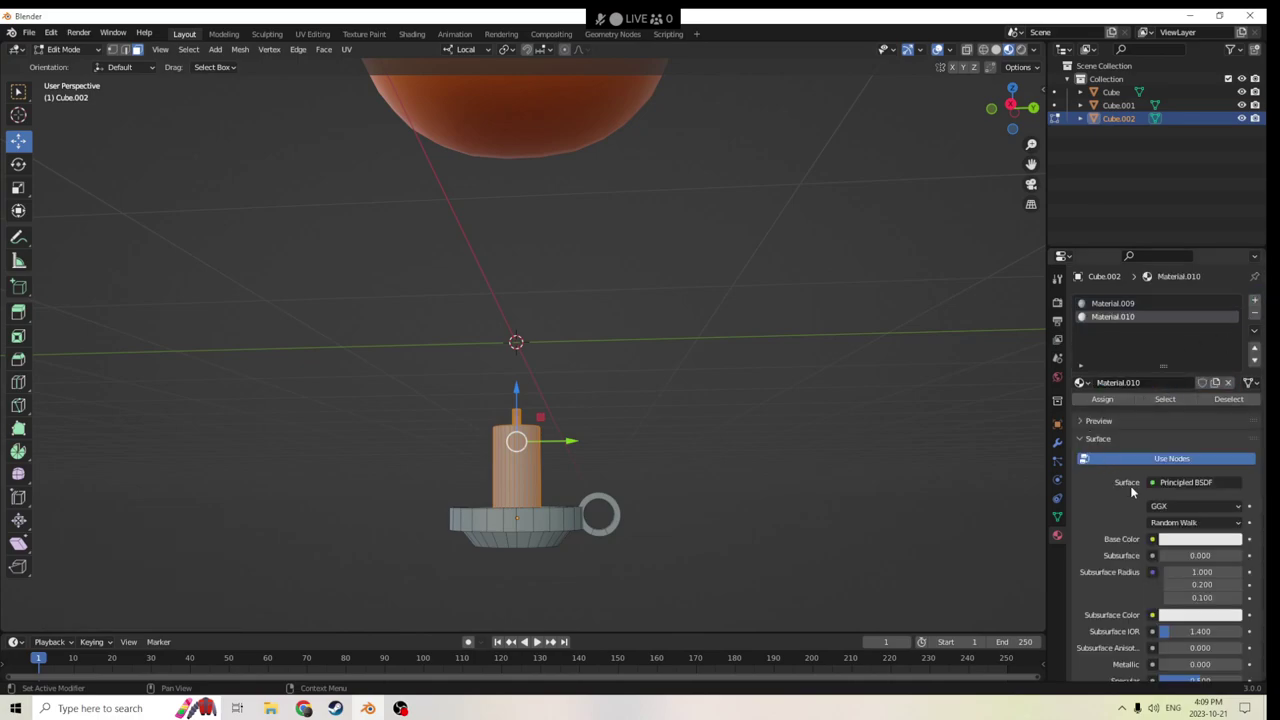
left_click(1102, 399)
left_click(789, 386)
middle_click_drag(789, 386, 732, 420)
key("l")
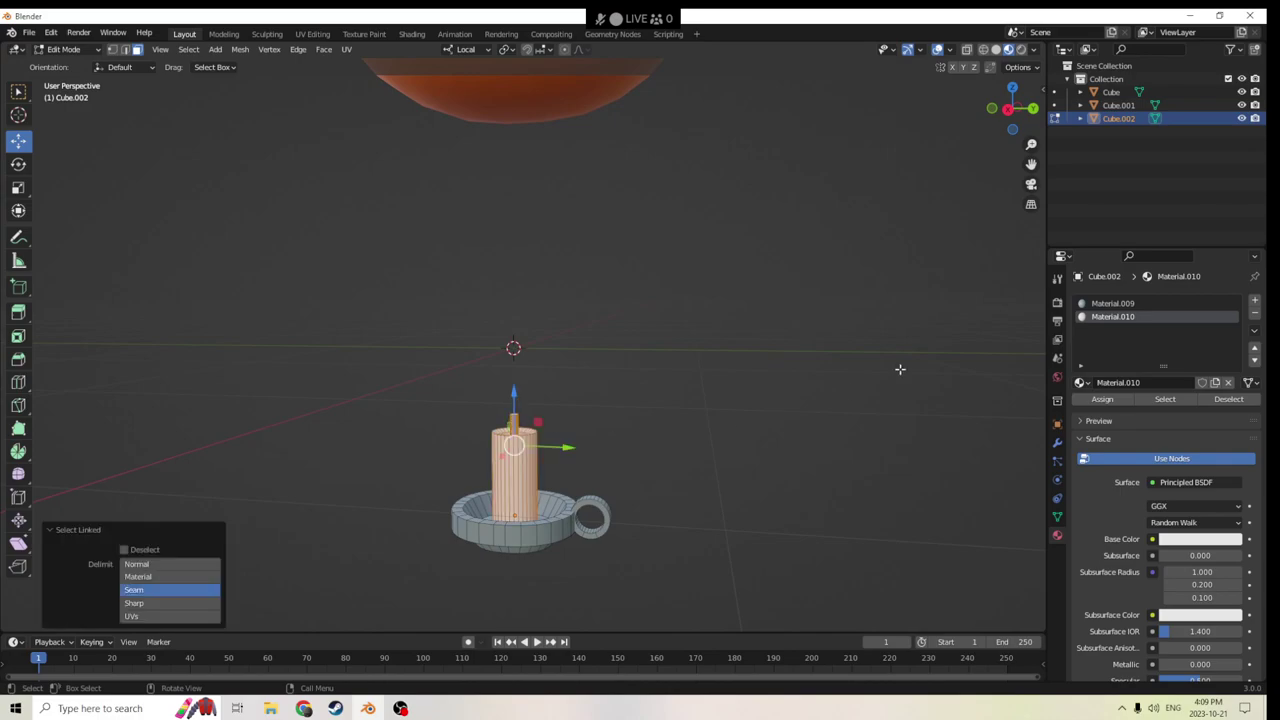
left_click(786, 413)
Select the faces of the wick all the way around above the candle's top.
scroll(551, 413, "up", 5)
middle_click_drag(587, 398, 654, 360)
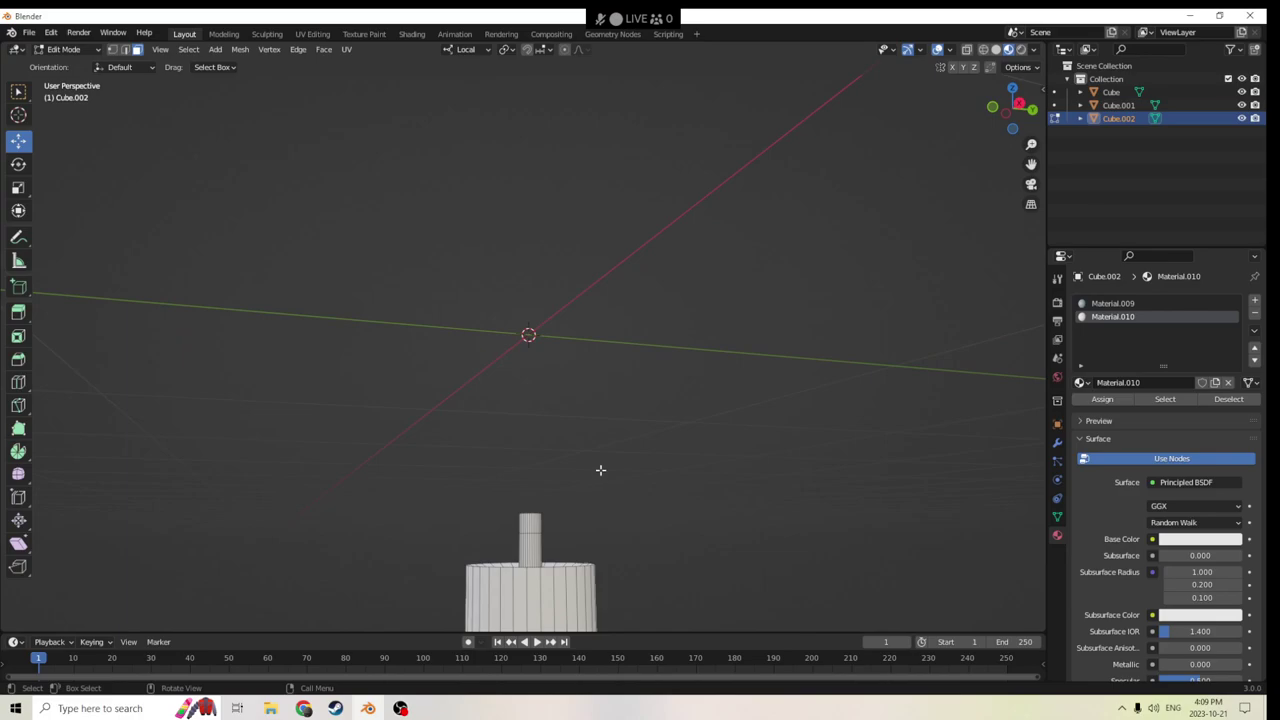
left_click_drag(598, 497, 478, 551)
middle_click_drag(478, 551, 641, 512)
left_click_drag(600, 506, 506, 546)
middle_click_drag(506, 546, 668, 548)
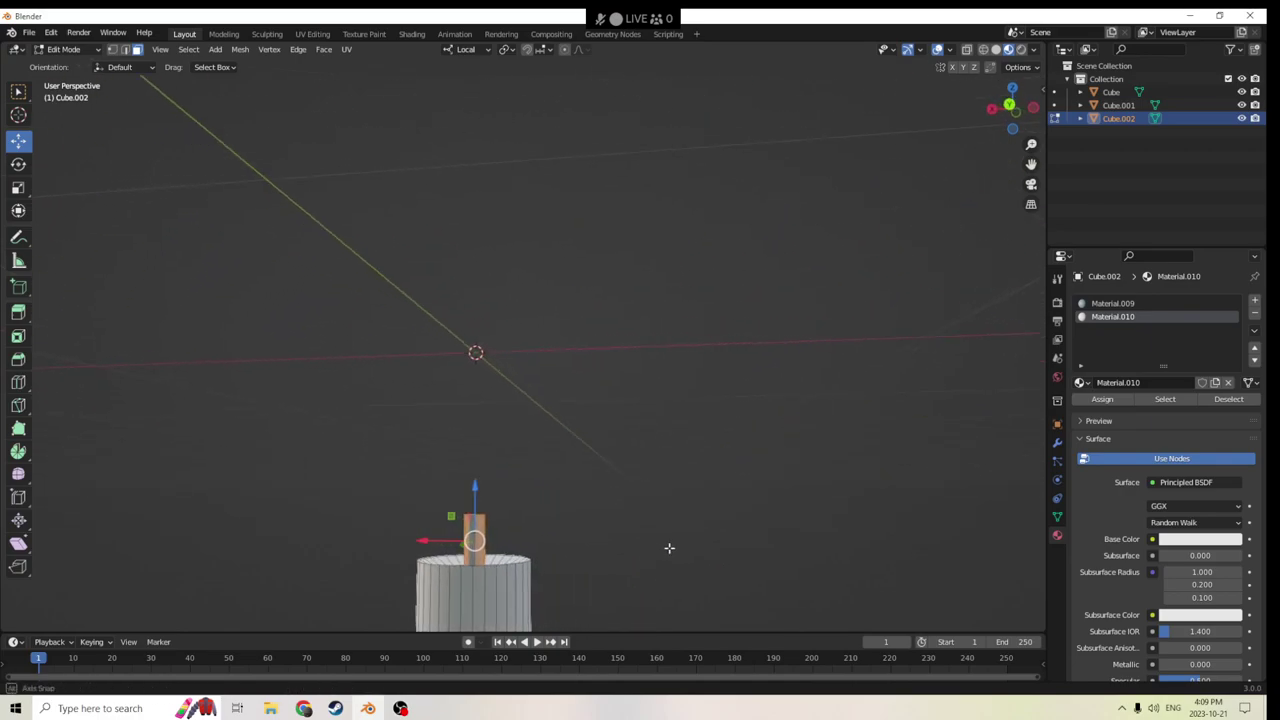
left_click_drag(551, 500, 446, 537)
middle_click_drag(446, 537, 489, 527)
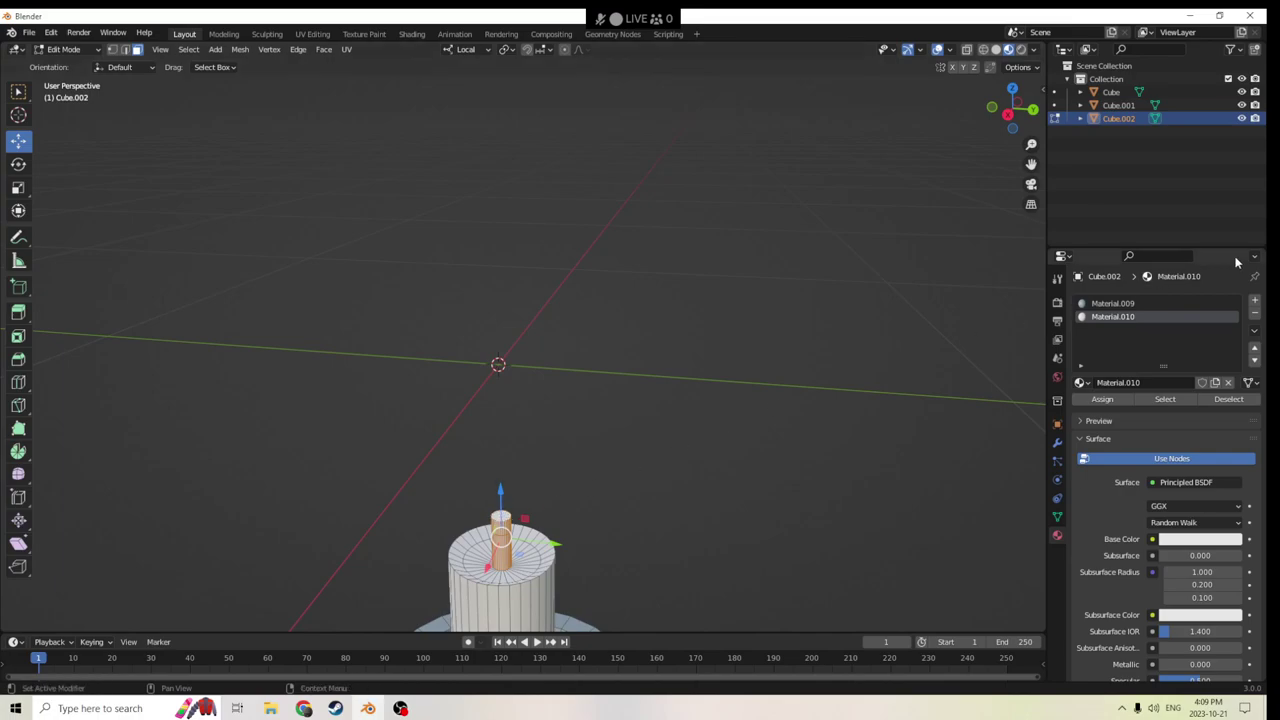
Assign a new material with a near-black base color to the selected wick faces and return to Object Mode.
left_click(1255, 303)
left_click(1184, 384)
left_click(1194, 539)
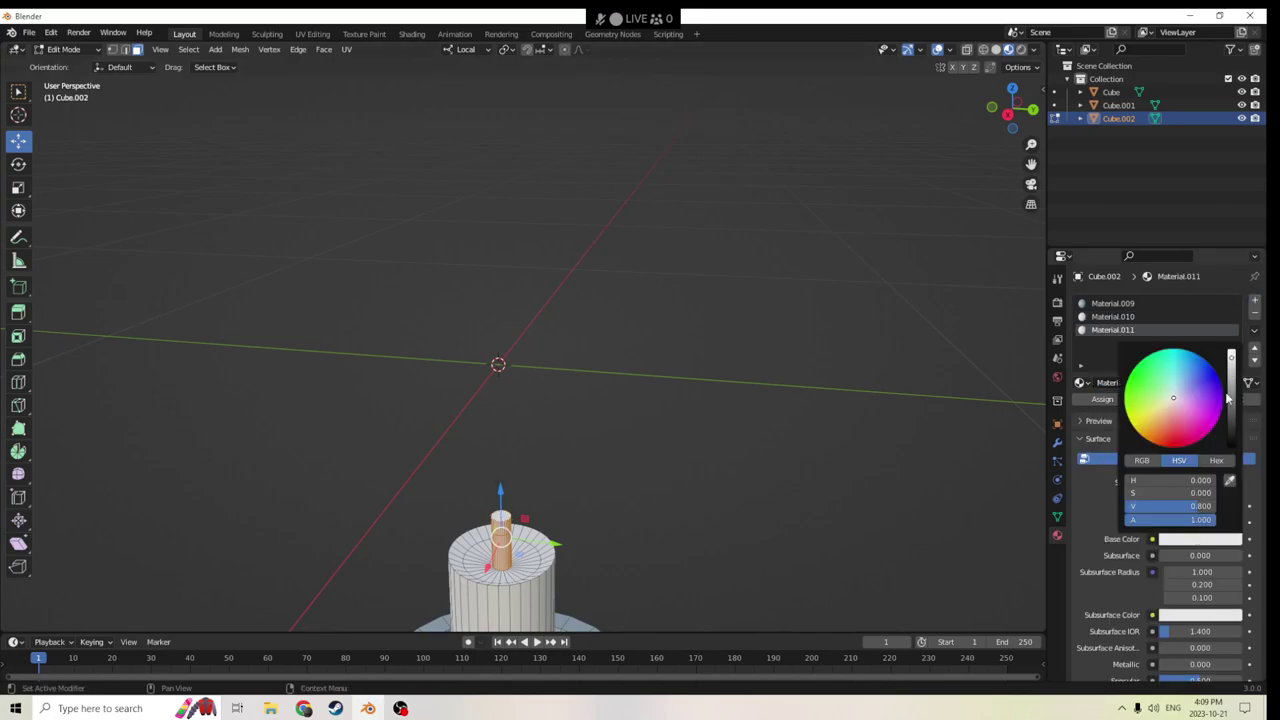
left_click_drag(1231, 357, 1232, 440)
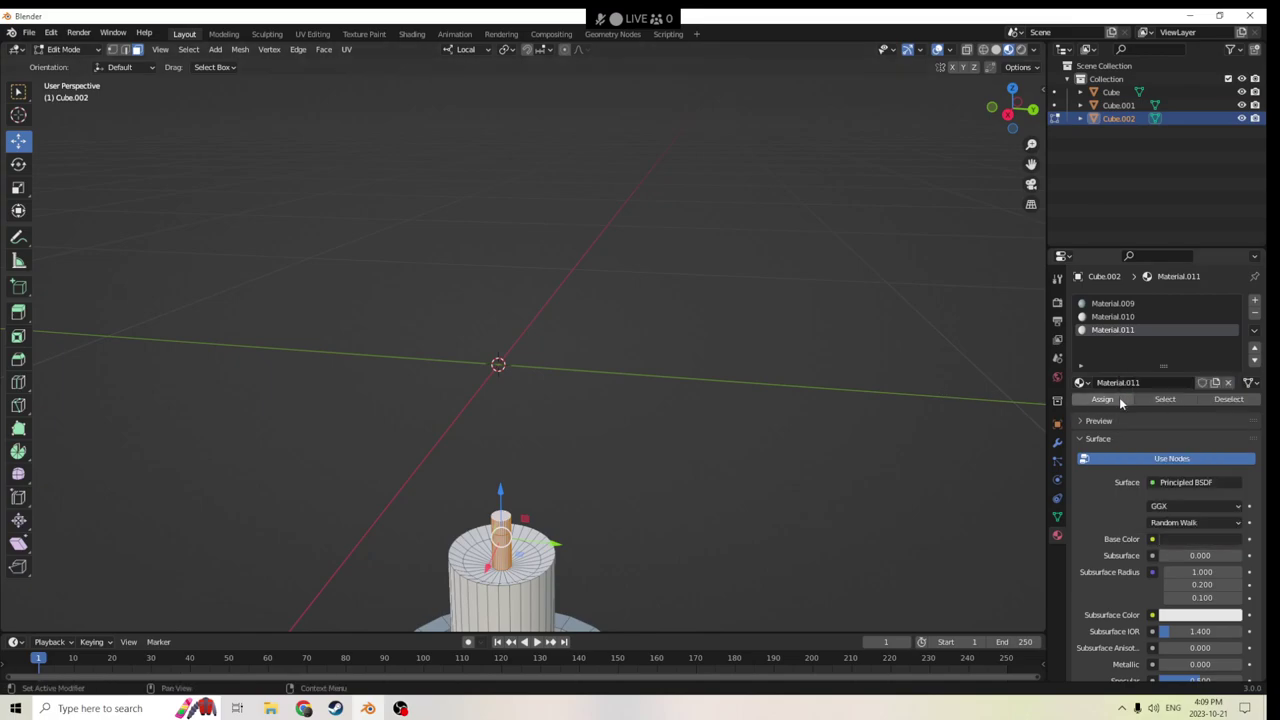
left_click(850, 386)
scroll(834, 383, "down", 5)
middle_click_drag(769, 340, 629, 329)
key("Tab")
scroll(816, 309, "up", 2)
scroll(731, 330, "down", 4)
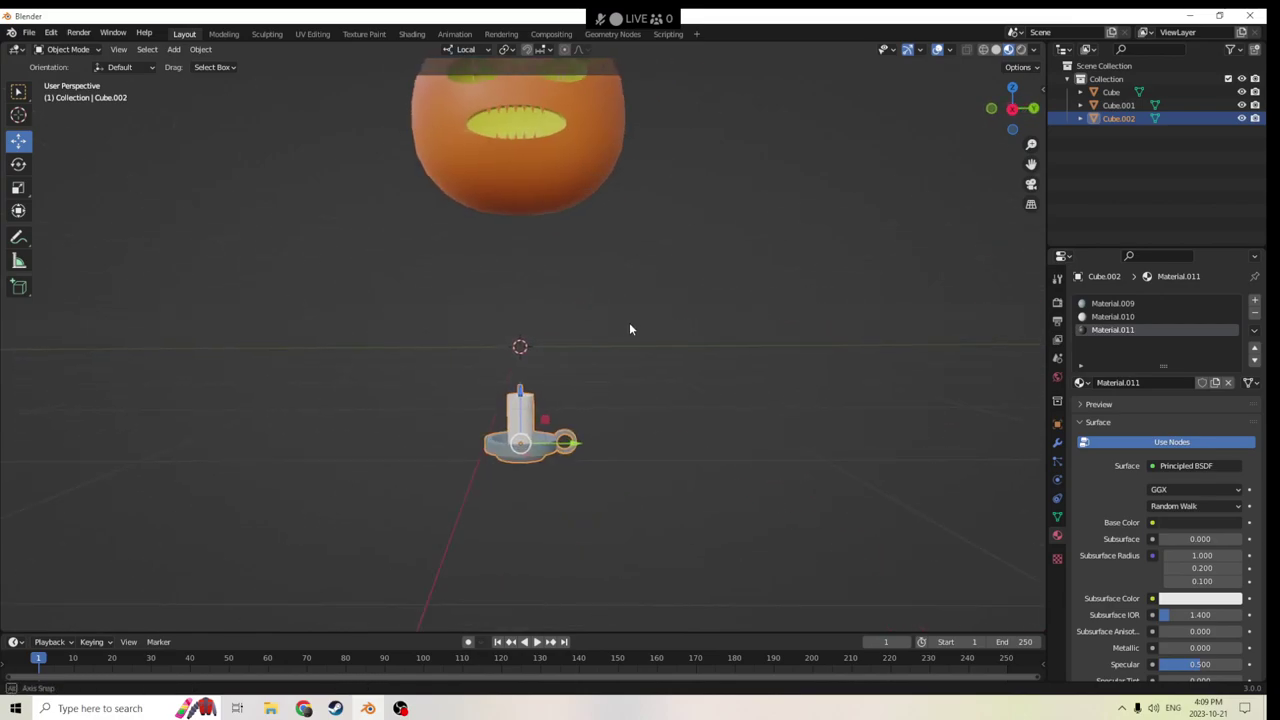
Set the pumpkin's Z location to 0 m.
left_click(534, 167)
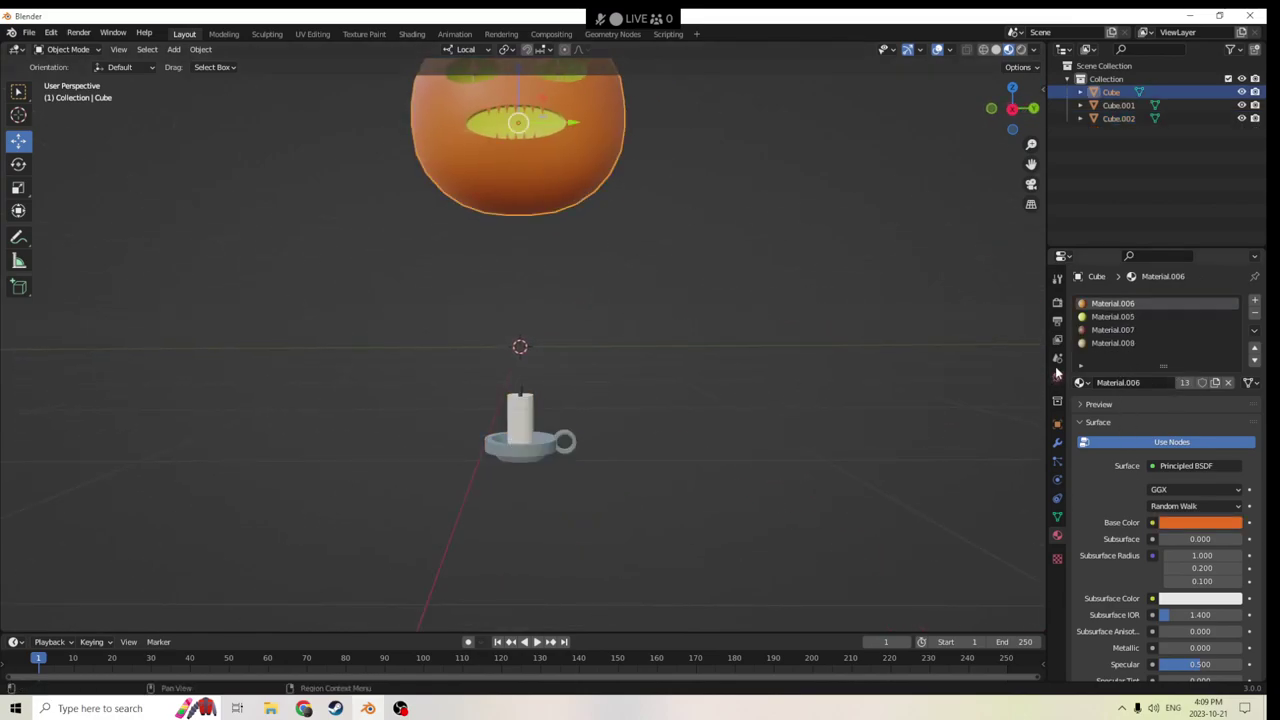
left_click(1057, 400)
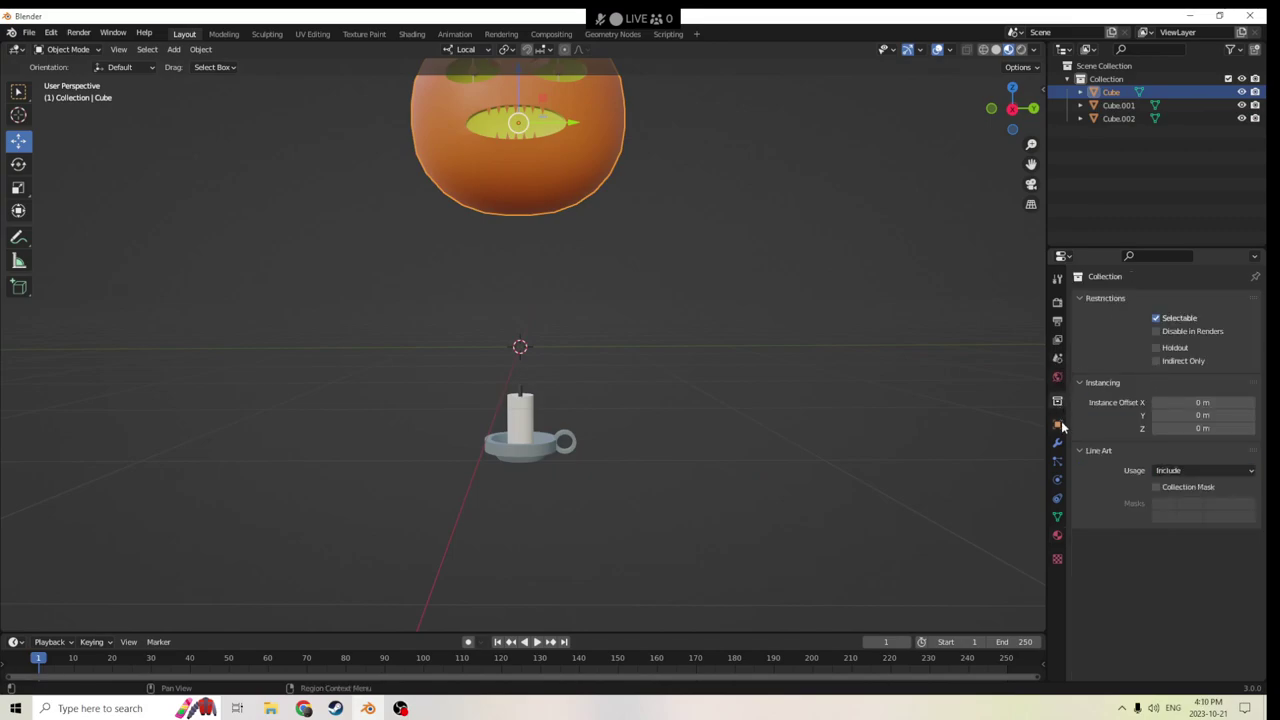
left_click(1060, 425)
double_click(1190, 368)
type("0")
key("Return")
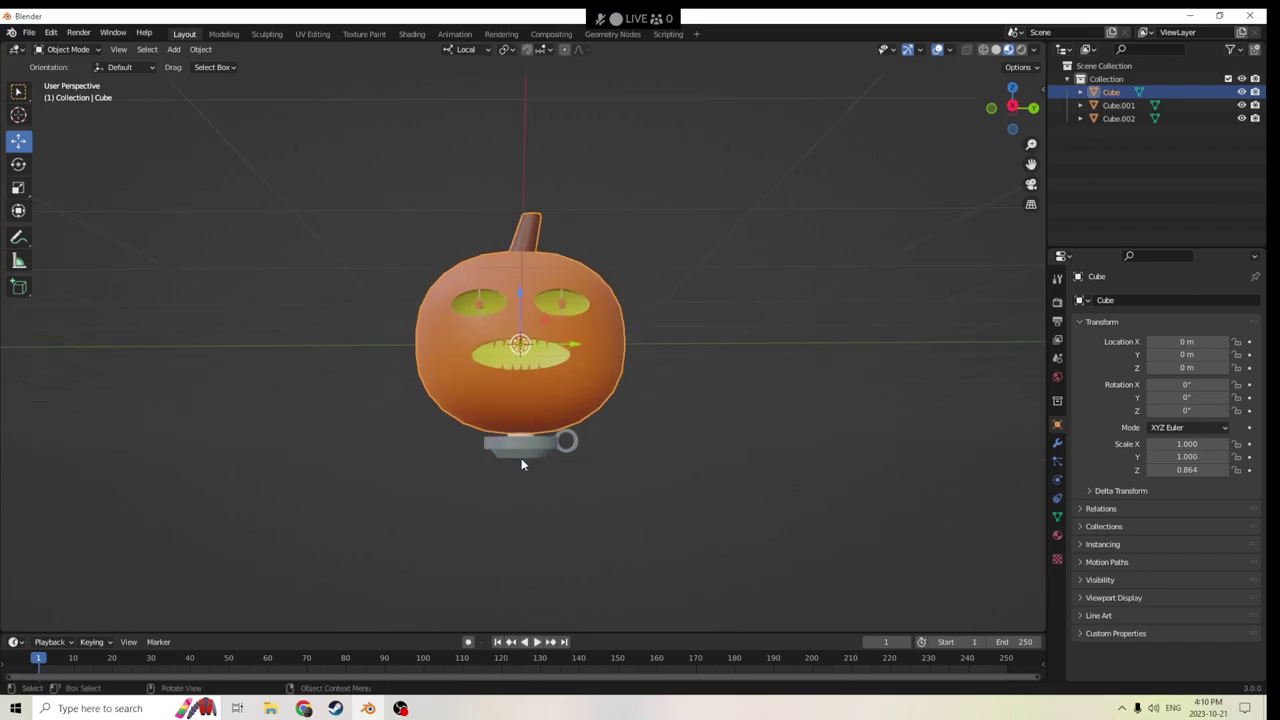
Raise the candleholder along Z to about -0.006 m so it sits inside the pumpkin behind the mouth.
left_click(521, 458)
scroll(525, 465, "up", 5)
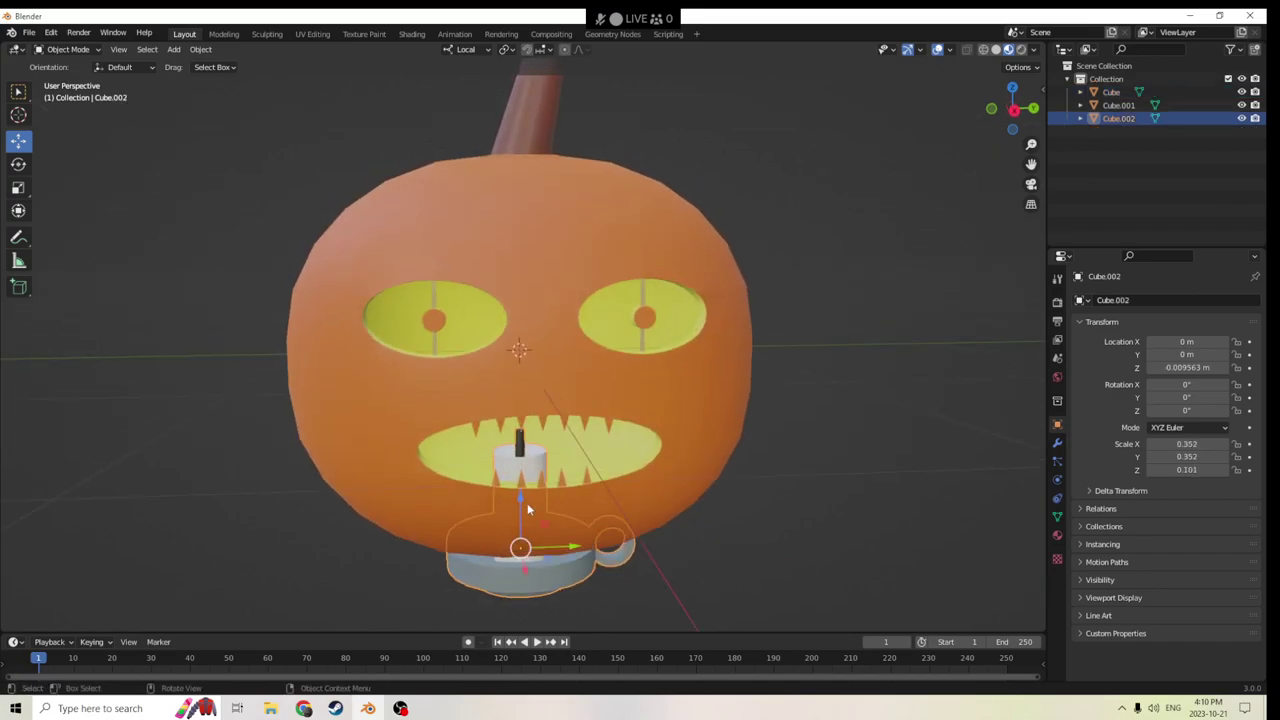
left_click_drag(515, 492, 513, 419)
scroll(510, 421, "up", 1)
Scale the candleholder down uniformly in two passes, by about 0.724 and 0.755, to fit inside the pumpkin.
middle_click_drag(509, 421, 718, 433)
key("s")
left_click(736, 470)
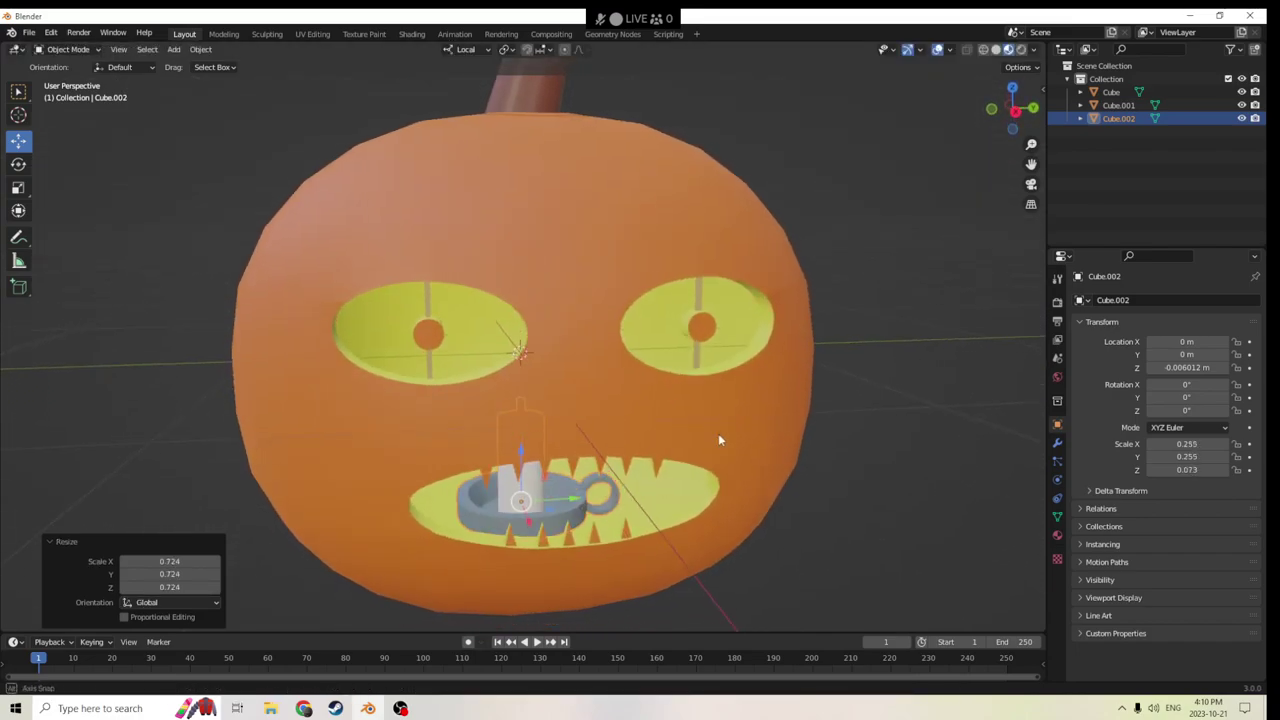
key("s")
left_click(791, 460)
scroll(791, 460, "up", 4)
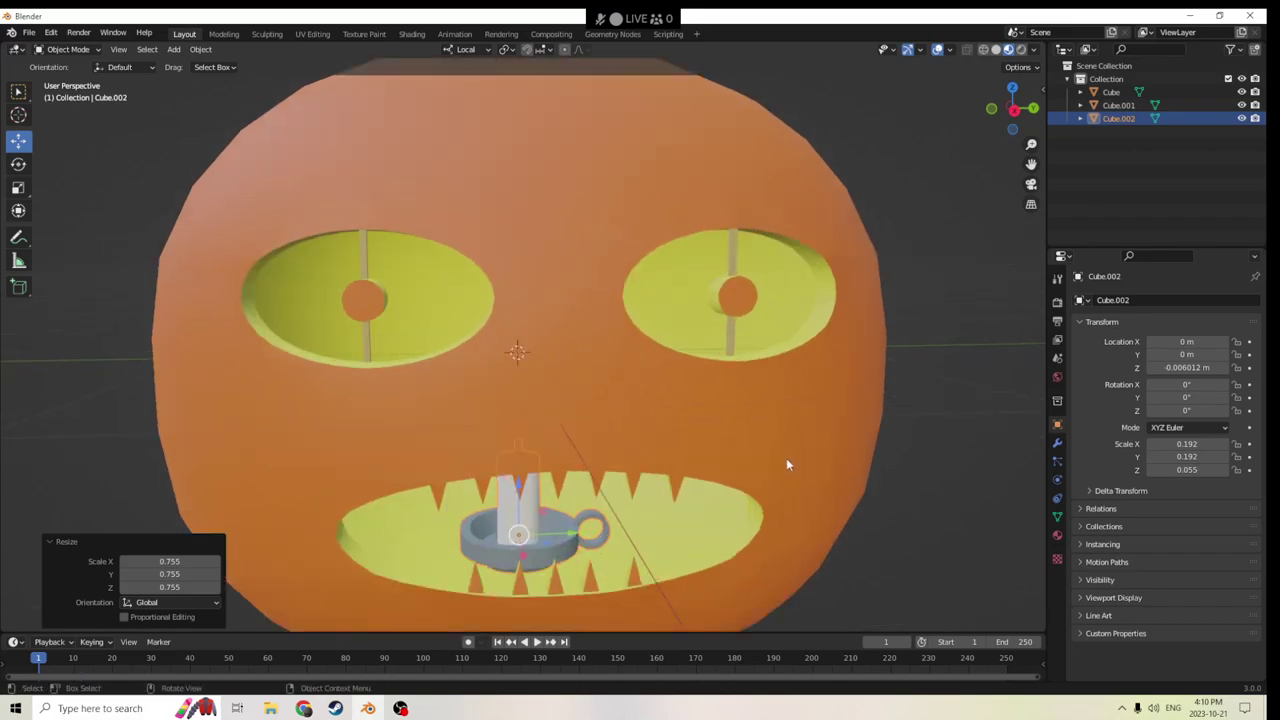
middle_click_drag(768, 478, 713, 481)
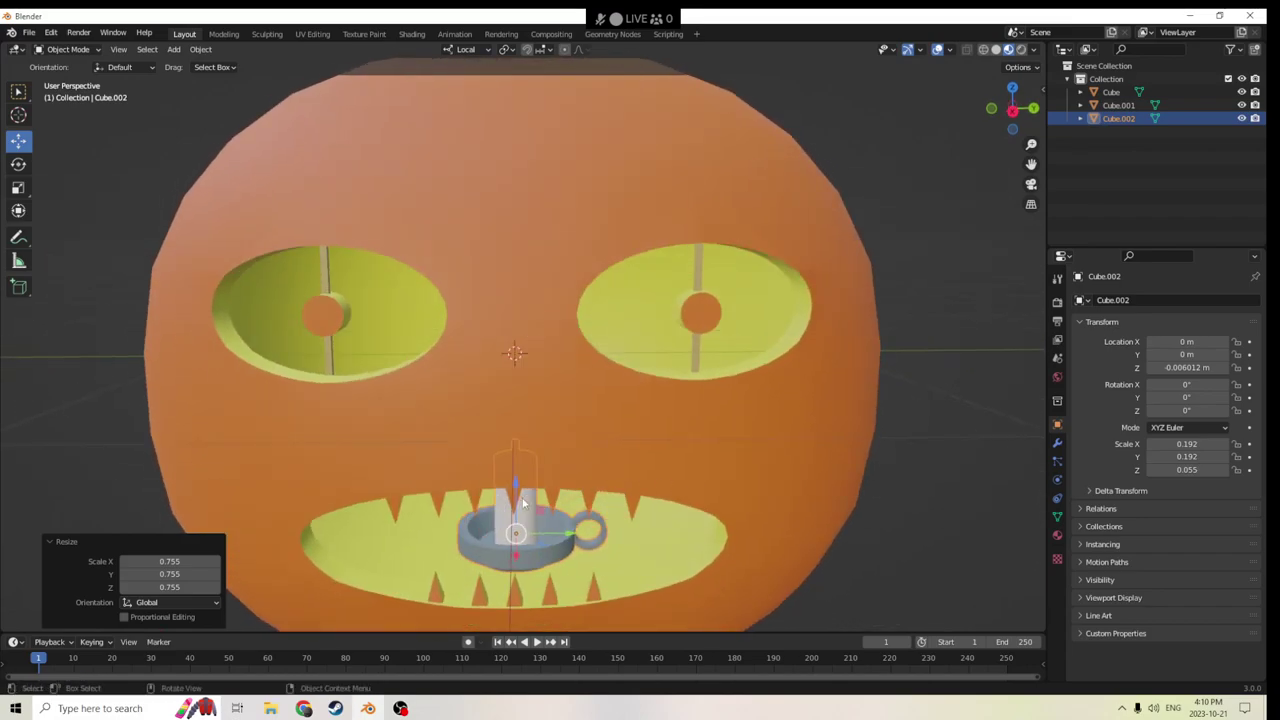
key("g")
key("z")
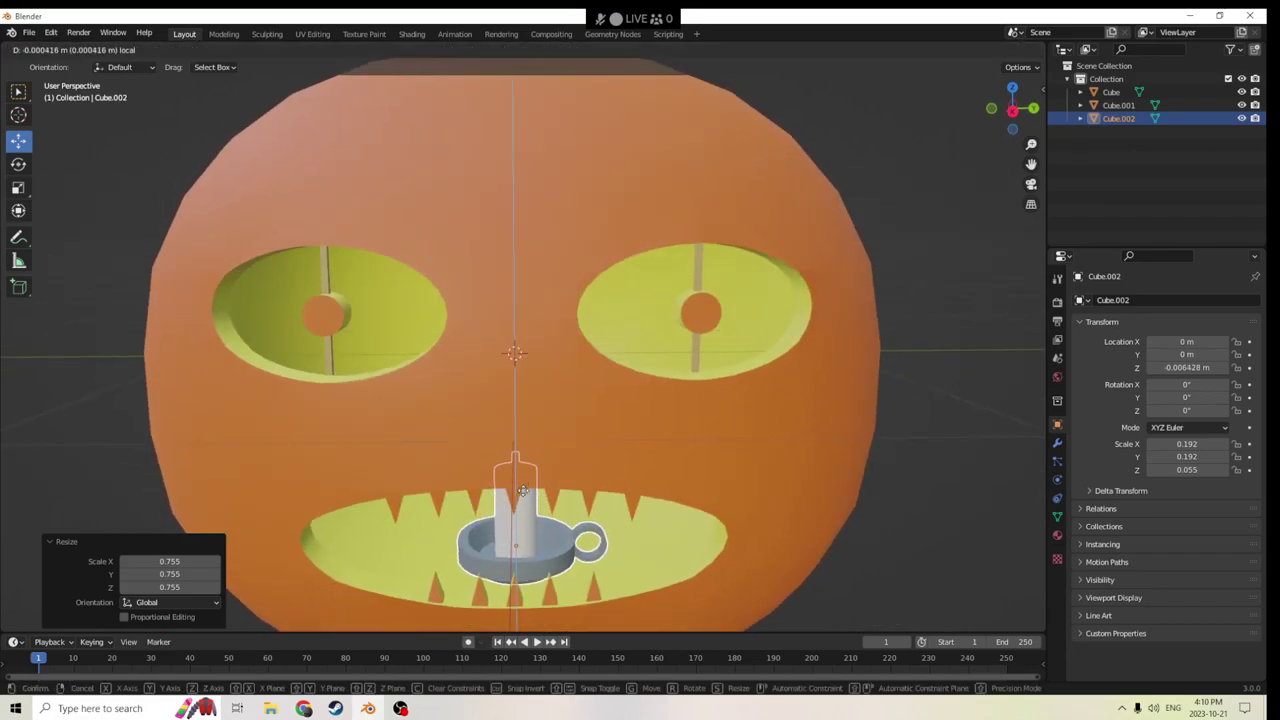
left_click(521, 473)
middle_click_drag(523, 471, 599, 388)
scroll(589, 393, "down", 4)
scroll(624, 412, "down", 2)
Move the candleholder up about 0.022 m along Z, out of the pumpkin to above its stem.
left_click(617, 387)
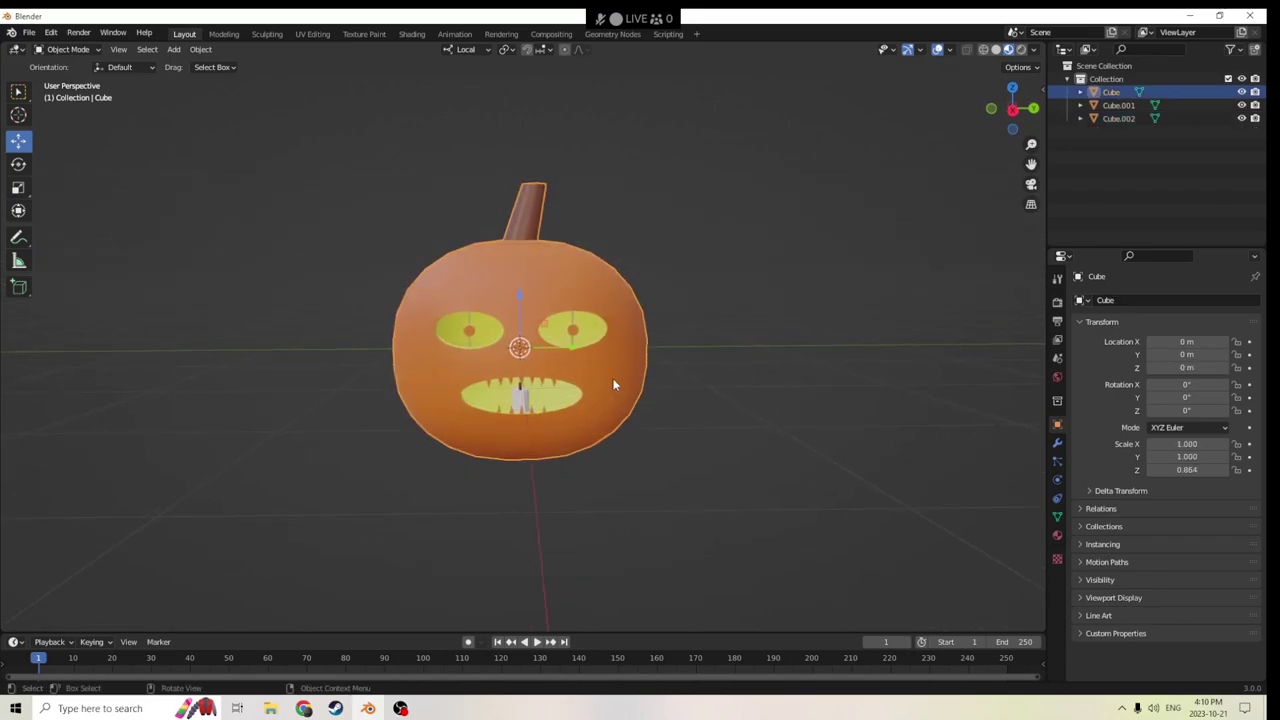
left_click(521, 408)
scroll(530, 360, "down", 1)
left_click_drag(512, 355, 521, 138)
middle_click_drag(521, 138, 629, 249)
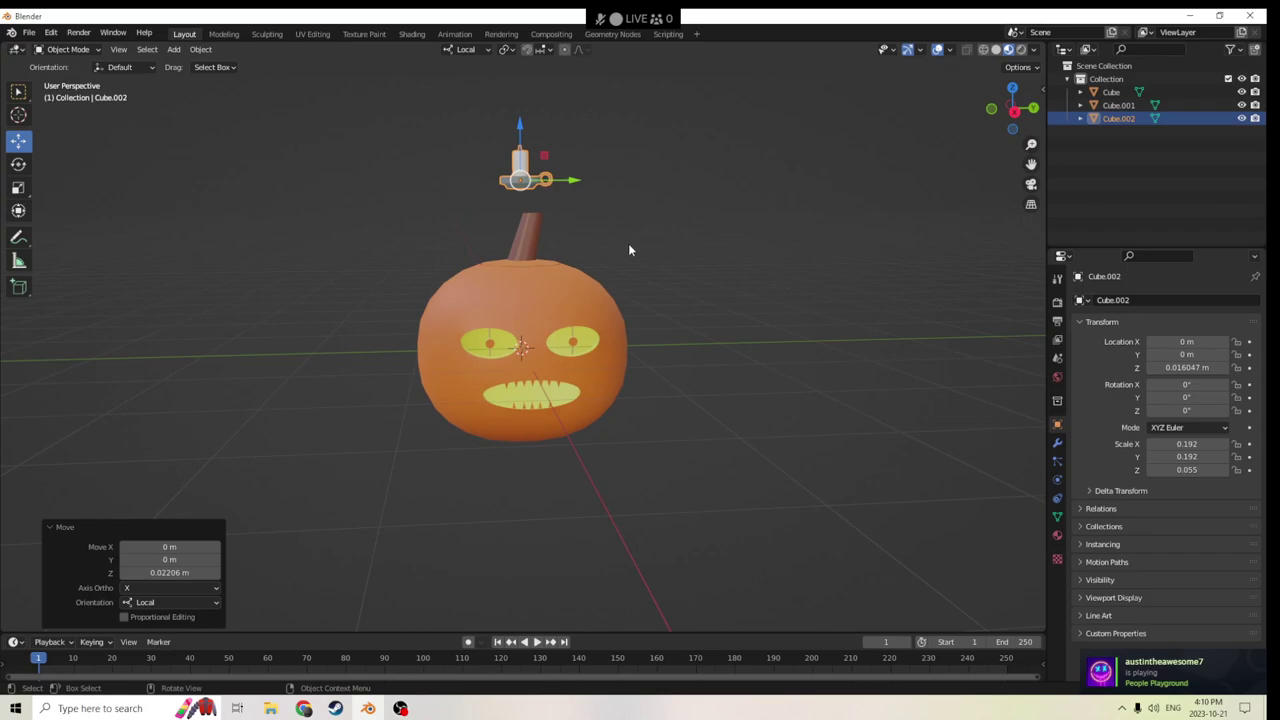